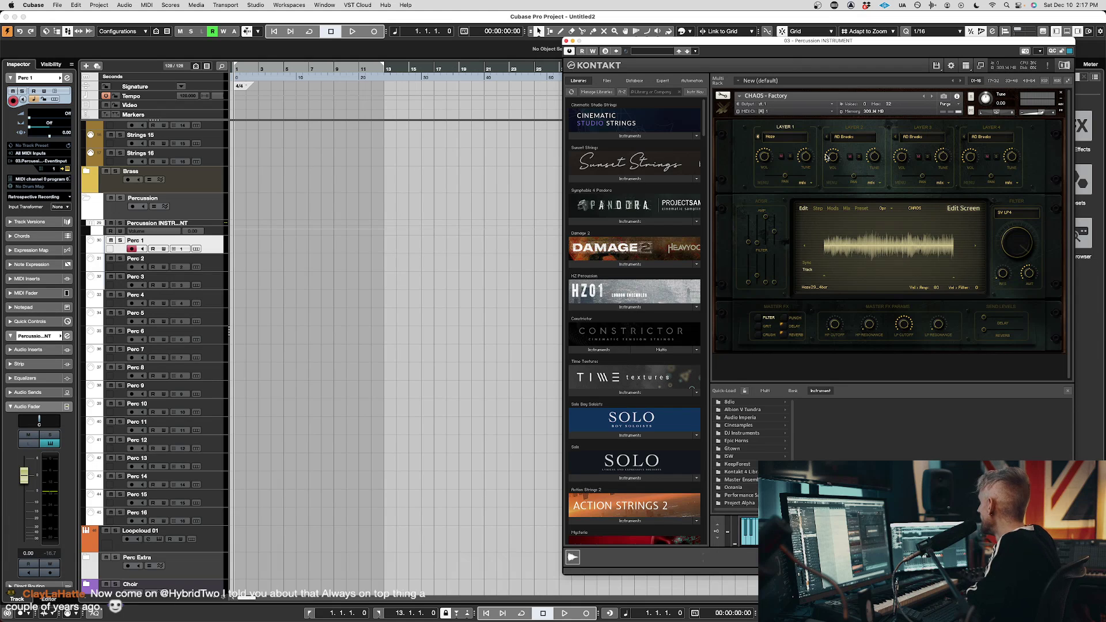
Move the Kontakt window clear of the media browser and load Perc Loops into CHAOS Layer 1
{"action": "left_click_drag", "start_coordinate": [801, 42], "coordinate": [628, 56]}
{"action": "left_click", "coordinate": [606, 152]}
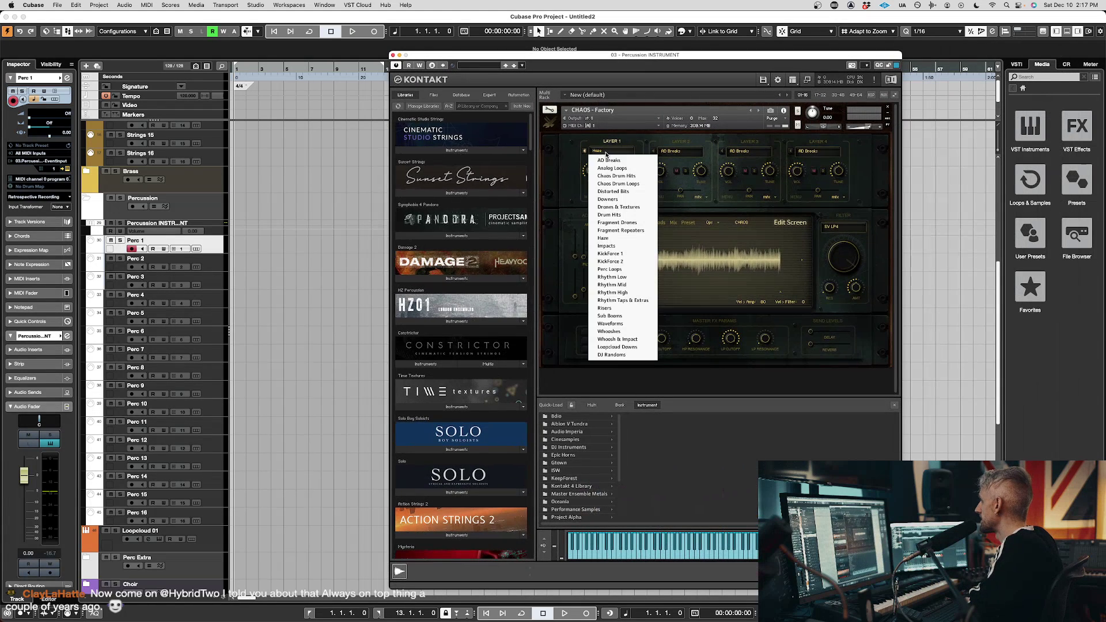
{"action": "left_click", "coordinate": [627, 269]}
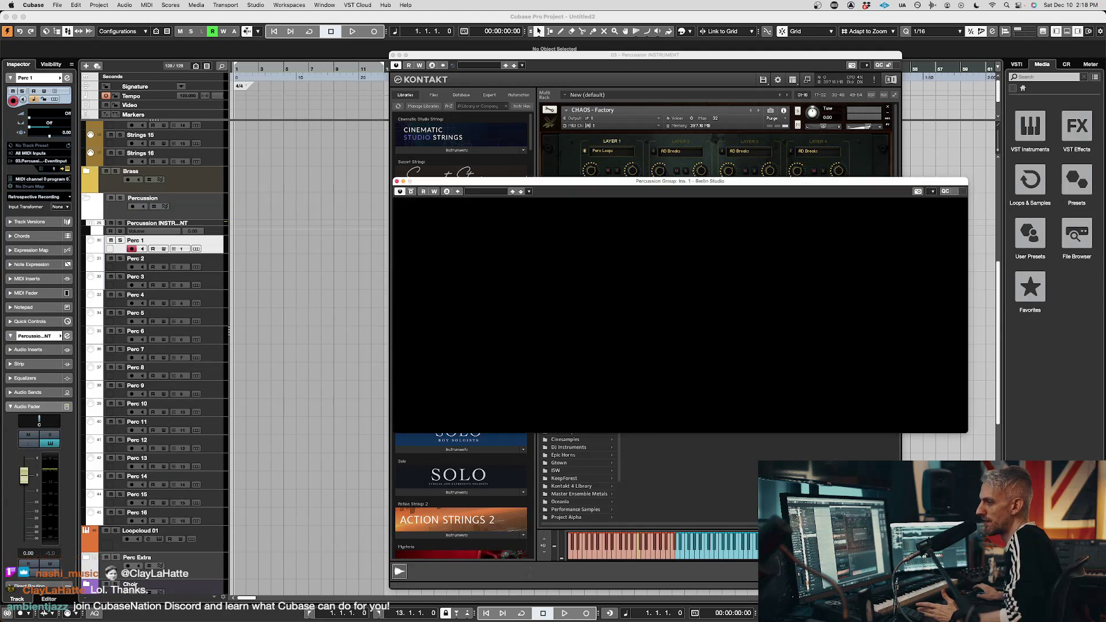
Place the Berlin Studio source at Percussion forward, raise the dry signal to about -1.7 dB, and compare against bypass
{"action": "left_click_drag", "start_coordinate": [629, 187], "coordinate": [271, 174]}
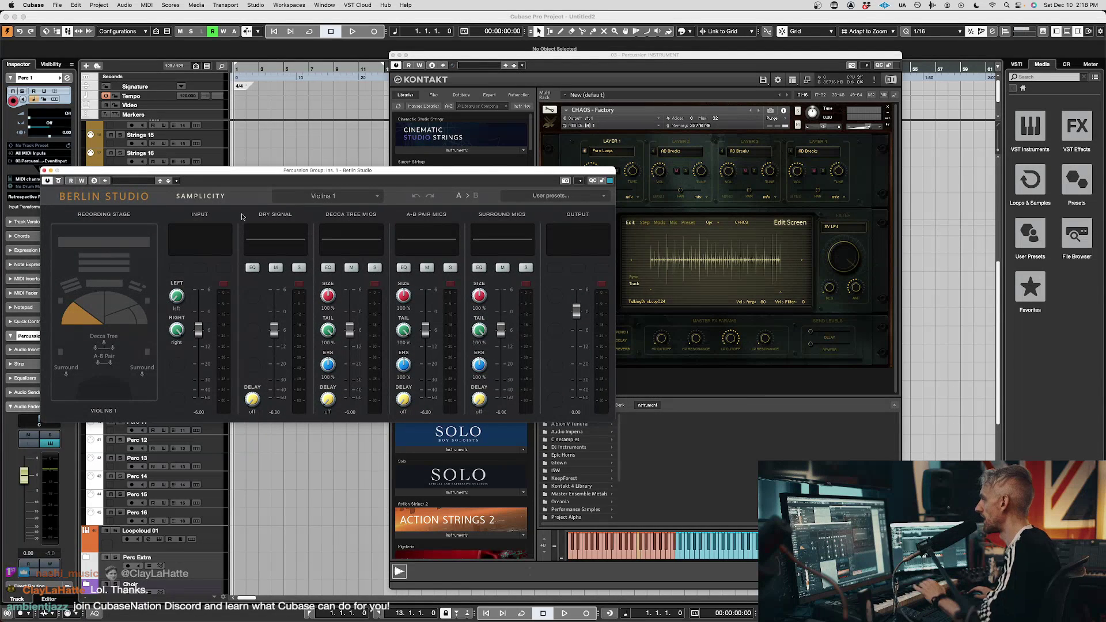
{"action": "left_click", "coordinate": [110, 271]}
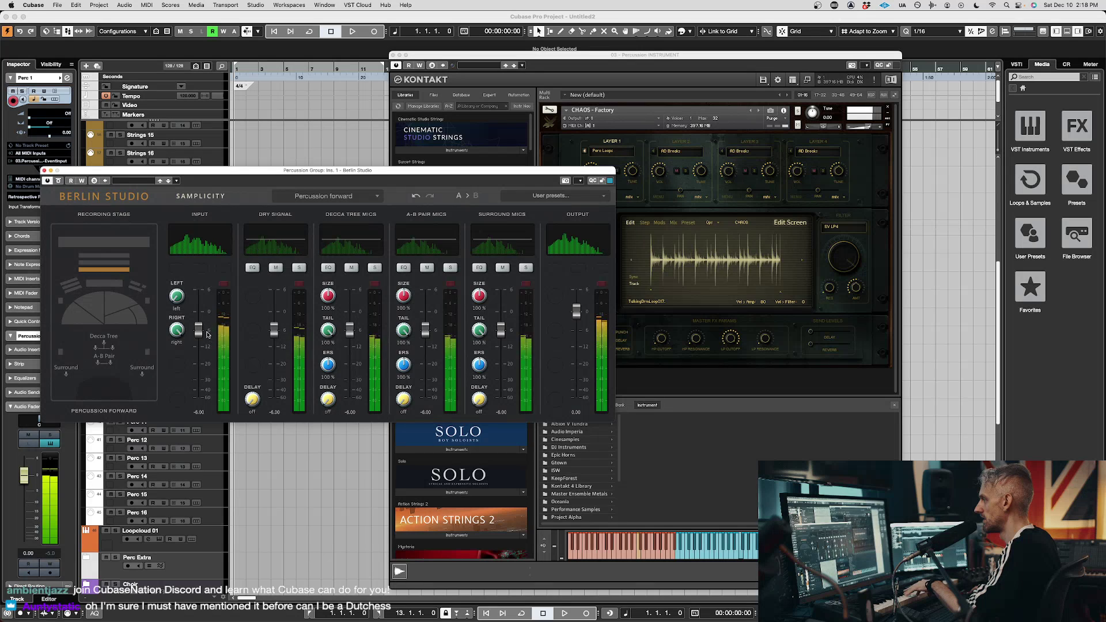
{"action": "mouse_move", "coordinate": [273, 329]}
{"action": "left_mouse_down"}
{"action": "mouse_move", "coordinate": [274, 348]}
{"action": "mouse_move", "coordinate": [272, 321]}
{"action": "left_mouse_up"}
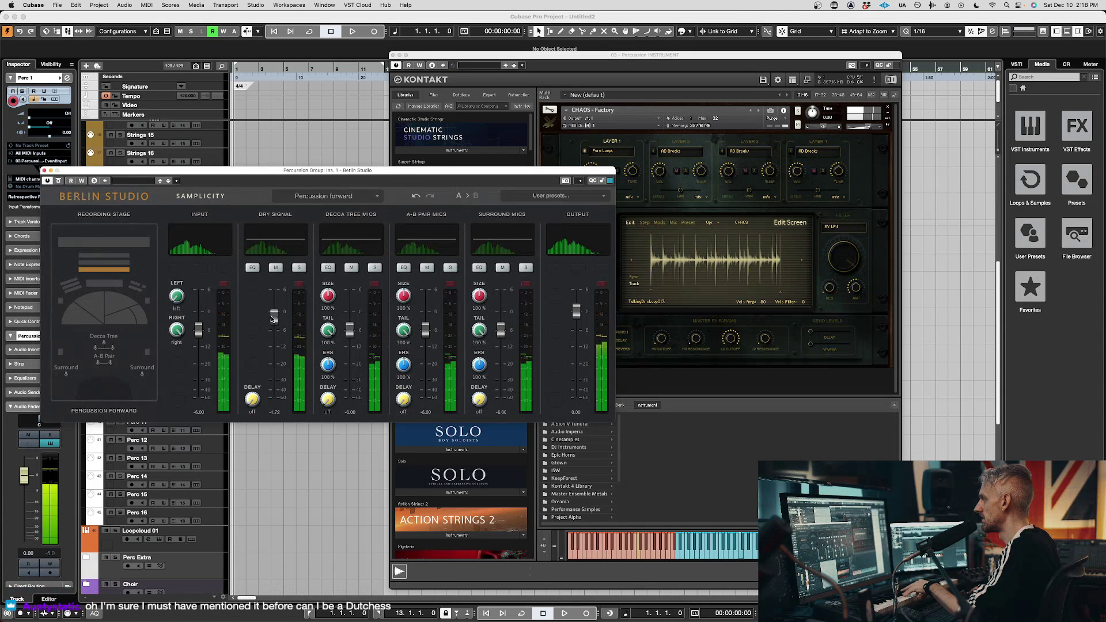
{"action": "left_click", "coordinate": [59, 181]}
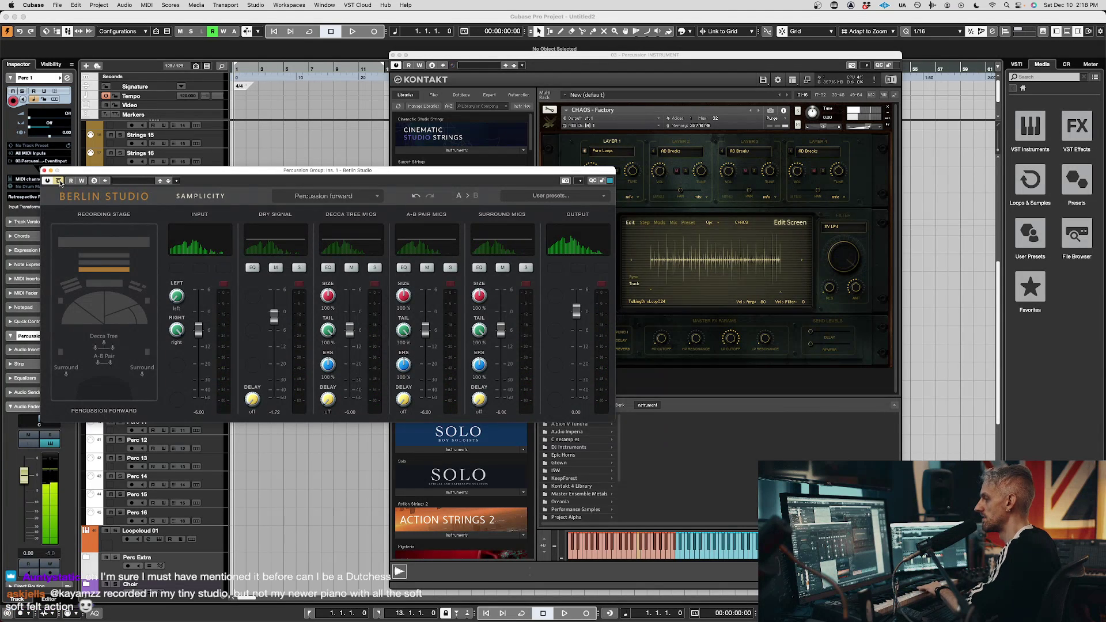
{"action": "left_click", "coordinate": [59, 180]}
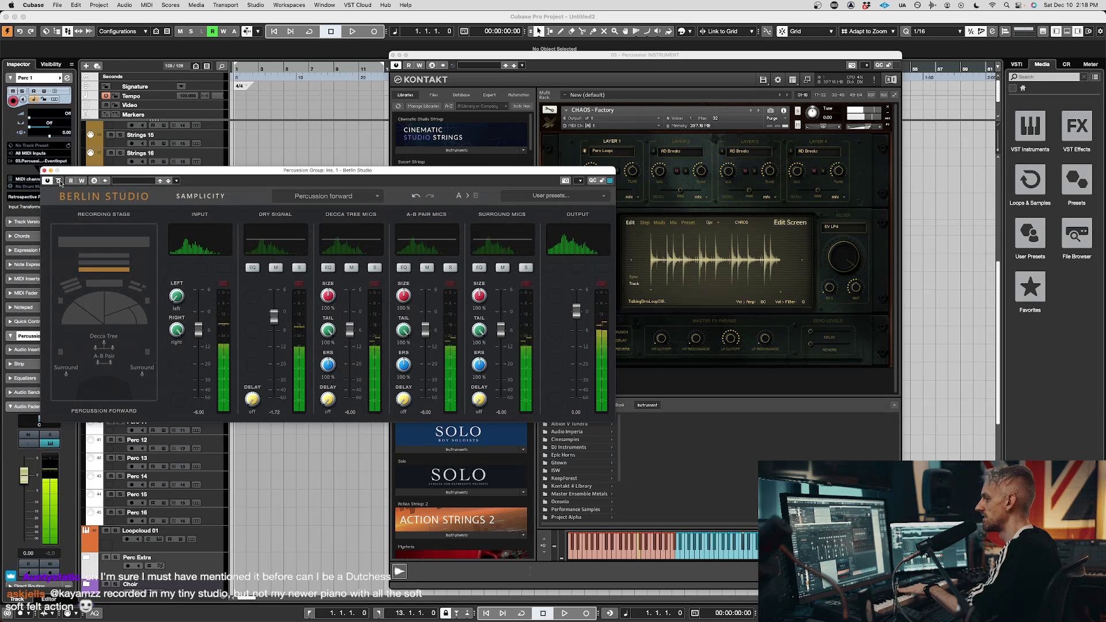
Audition a room-only mix in Berlin Studio: dry at -inf, Decca Tree about -0.3, A-B Pair -12 and Surround about -1.9 dB
{"action": "left_click_drag", "start_coordinate": [274, 317], "coordinate": [275, 398]}
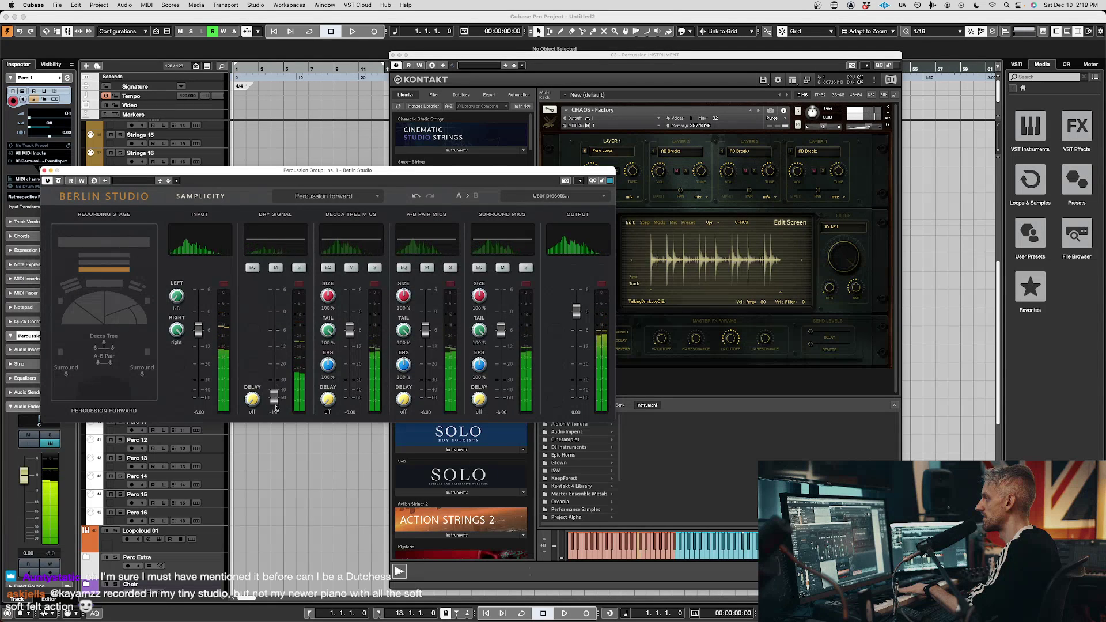
{"action": "left_click_drag", "start_coordinate": [349, 329], "coordinate": [350, 369]}
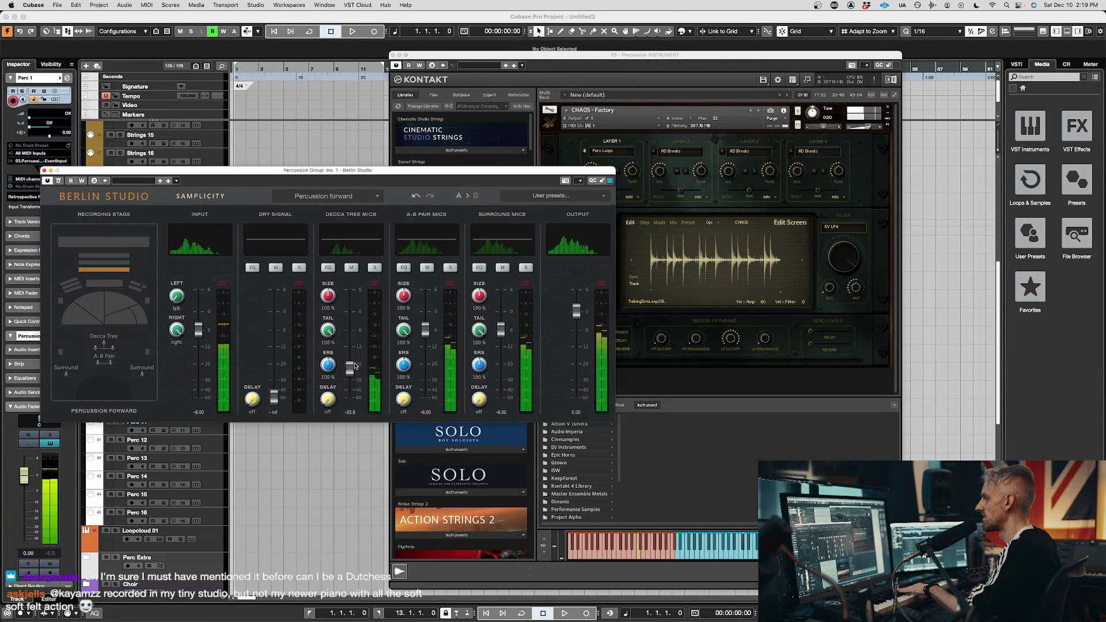
{"action": "left_click_drag", "start_coordinate": [425, 330], "coordinate": [425, 346]}
{"action": "left_click_drag", "start_coordinate": [502, 330], "coordinate": [509, 319]}
{"action": "left_click_drag", "start_coordinate": [350, 371], "coordinate": [350, 311]}
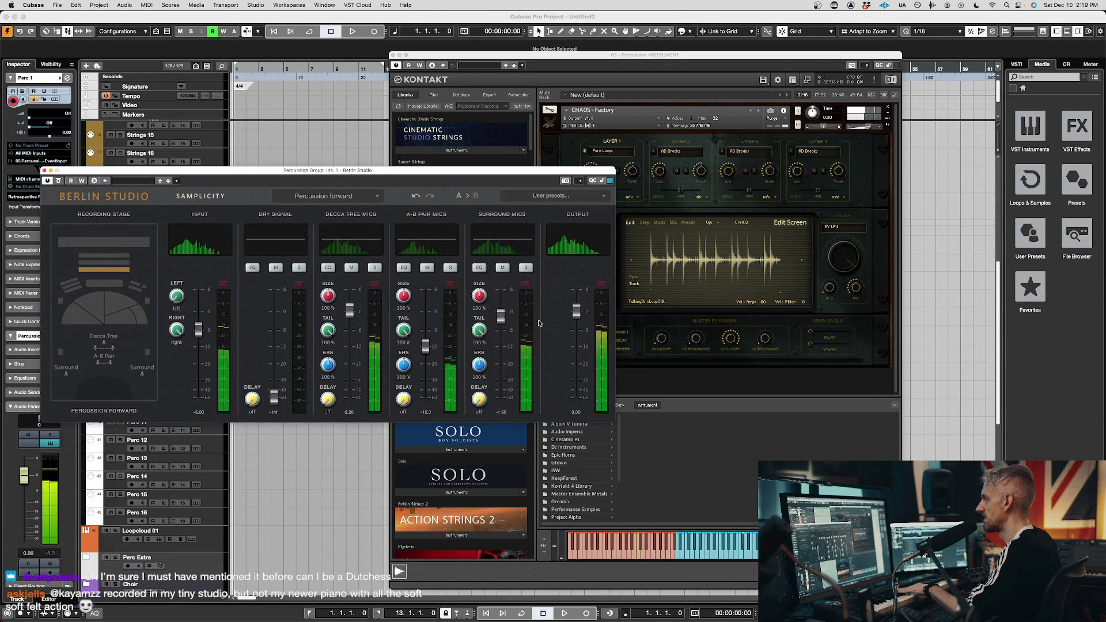
Rebalance Berlin Studio toward the dry signal at about -2 dB, with Decca Tree -24.2, A-B Pair -12.2 and Surround -41.2 dB
{"action": "left_click_drag", "start_coordinate": [507, 321], "coordinate": [501, 391]}
{"action": "left_click_drag", "start_coordinate": [349, 311], "coordinate": [350, 371]}
{"action": "left_click_drag", "start_coordinate": [274, 397], "coordinate": [275, 317]}
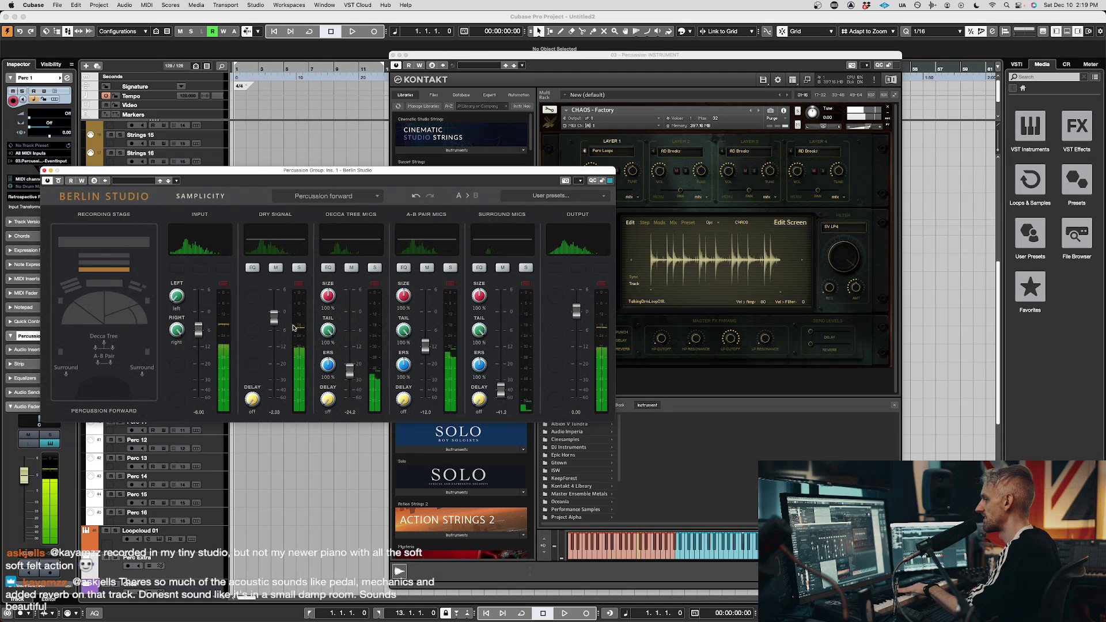
{"action": "mouse_move", "coordinate": [425, 346]}
{"action": "left_mouse_down"}
{"action": "mouse_move", "coordinate": [425, 323]}
{"action": "mouse_move", "coordinate": [425, 346]}
{"action": "left_mouse_up"}
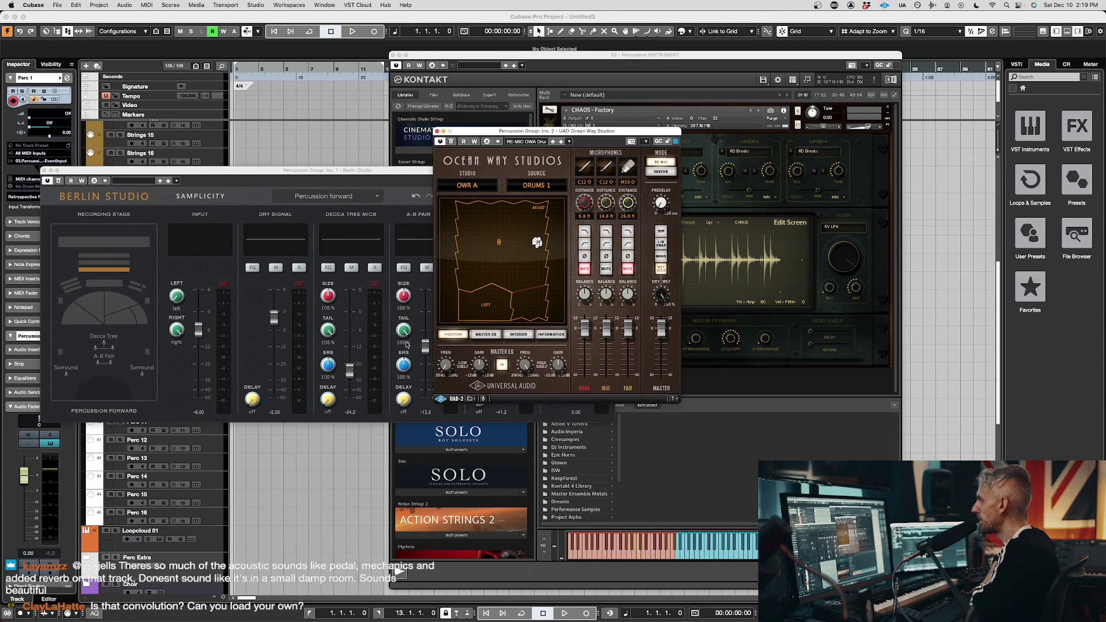
Bypass Berlin Studio, bring the Ocean Way Studios window to the front, and unmute its near and far microphones
{"action": "left_click", "coordinate": [57, 182]}
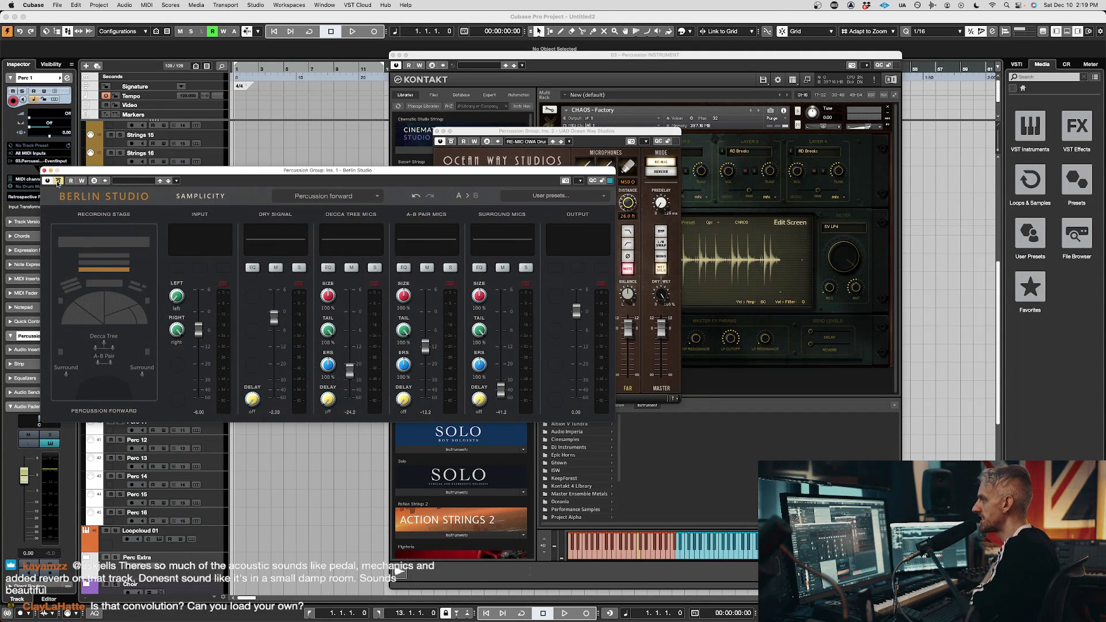
{"action": "left_click", "coordinate": [524, 134]}
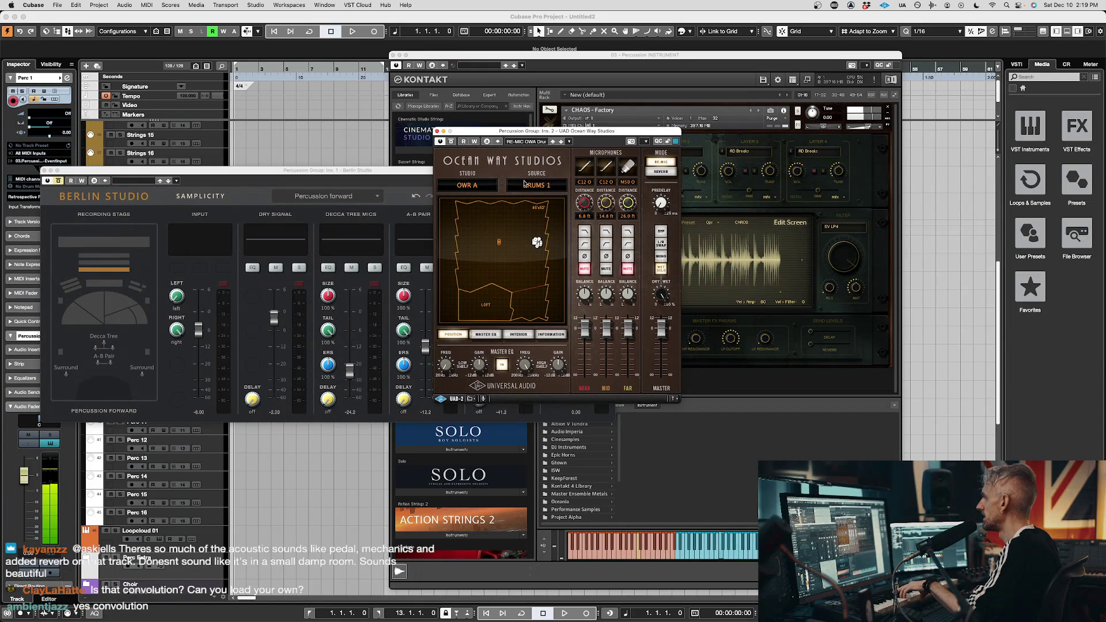
{"action": "left_click_drag", "start_coordinate": [507, 131], "coordinate": [299, 122]}
{"action": "left_click", "coordinate": [377, 260]}
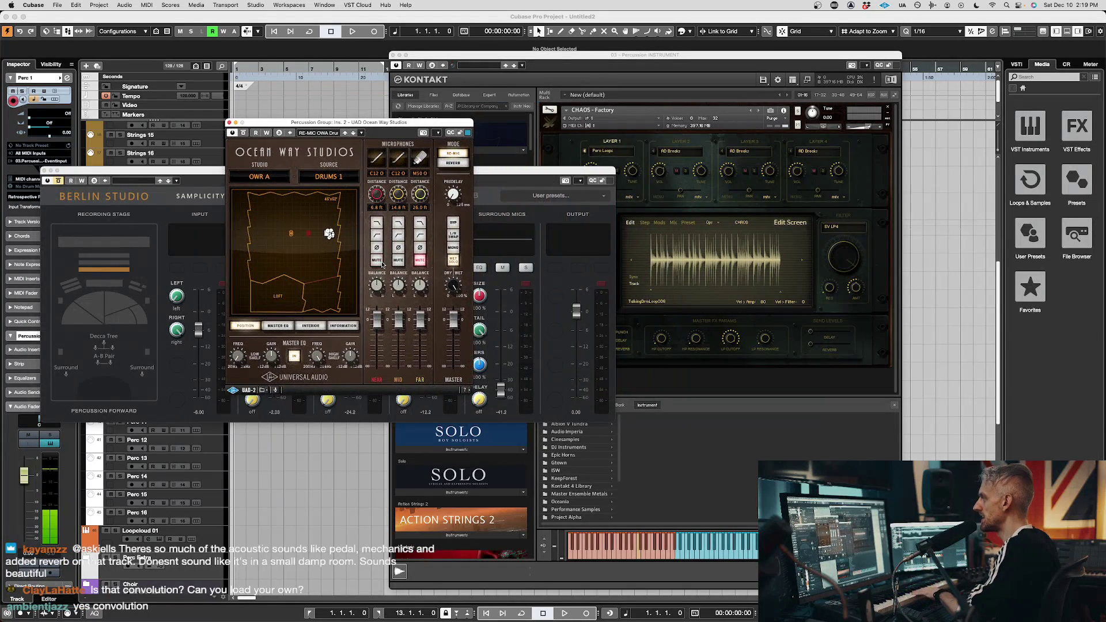
{"action": "left_click", "coordinate": [420, 259]}
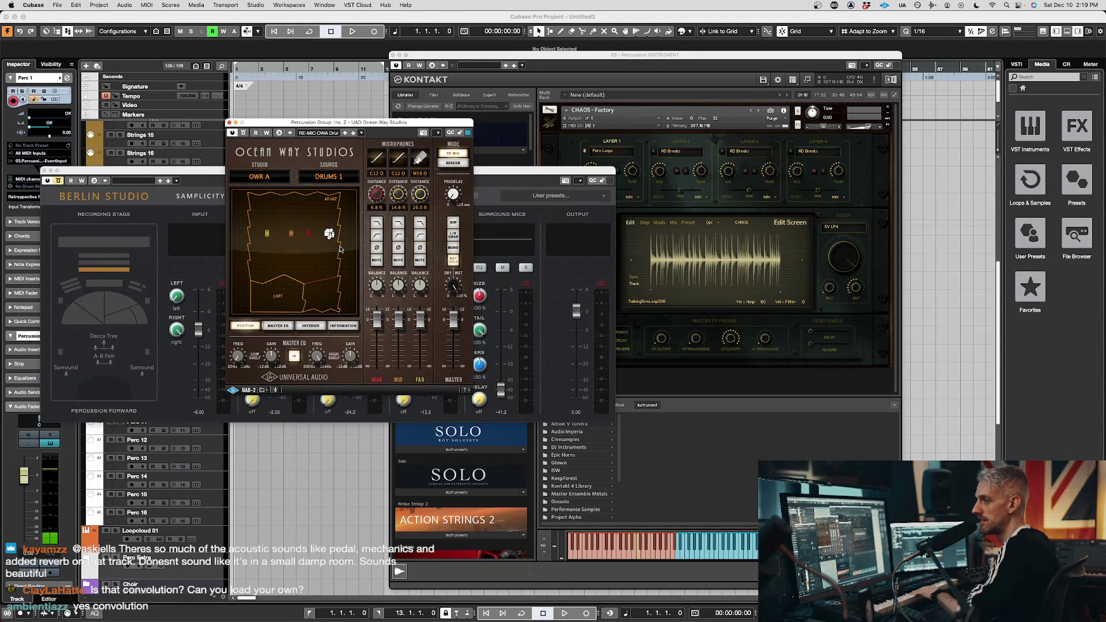
Bring the near microphone to about 2.2 ft in Ocean Way Studios and balance the near, mid and far levels by ear
{"action": "mouse_move", "coordinate": [377, 320]}
{"action": "left_mouse_down"}
{"action": "mouse_move", "coordinate": [377, 335]}
{"action": "mouse_move", "coordinate": [420, 328]}
{"action": "mouse_move", "coordinate": [378, 331]}
{"action": "left_mouse_up"}
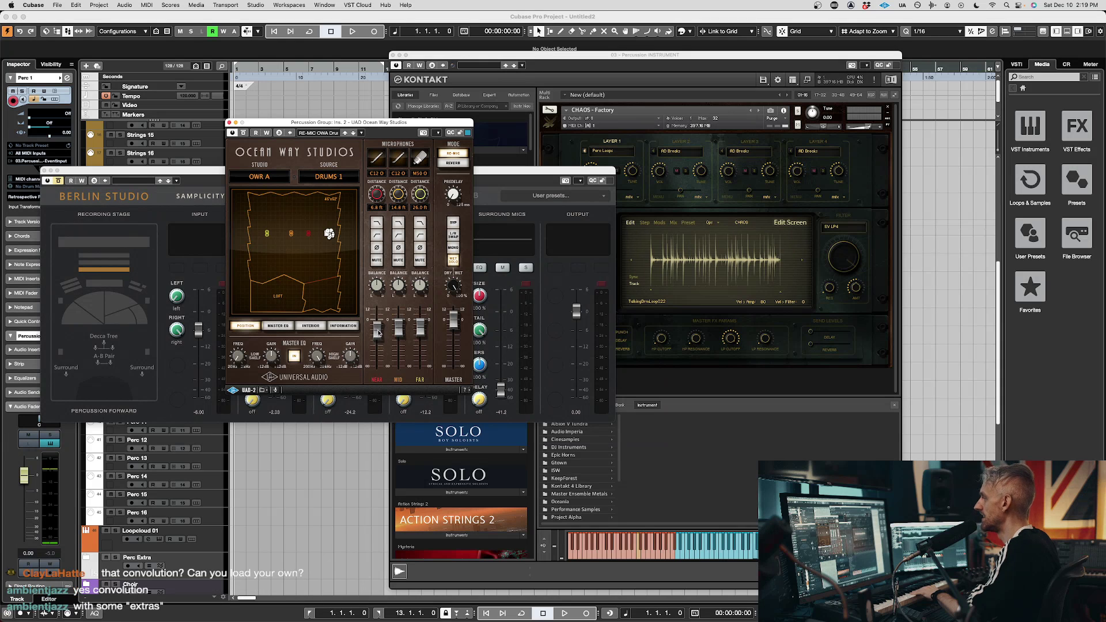
{"action": "left_click_drag", "start_coordinate": [377, 193], "coordinate": [421, 145]}
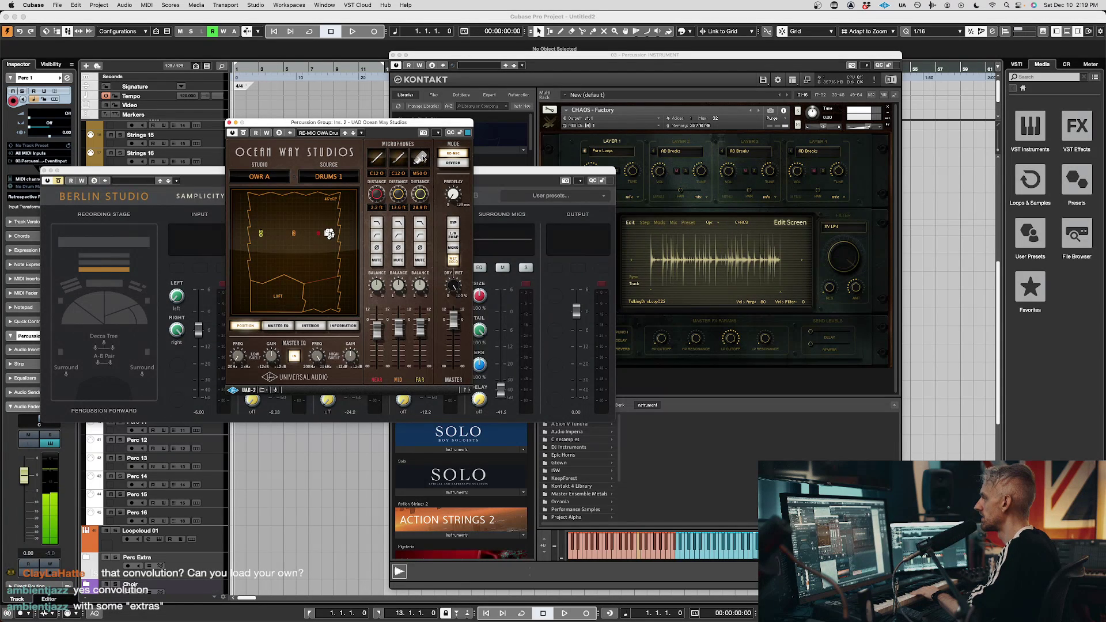
{"action": "left_click_drag", "start_coordinate": [377, 330], "coordinate": [378, 364]}
{"action": "mouse_move", "coordinate": [398, 328]}
{"action": "left_mouse_down"}
{"action": "mouse_move", "coordinate": [398, 363]}
{"action": "mouse_move", "coordinate": [417, 322]}
{"action": "left_mouse_up"}
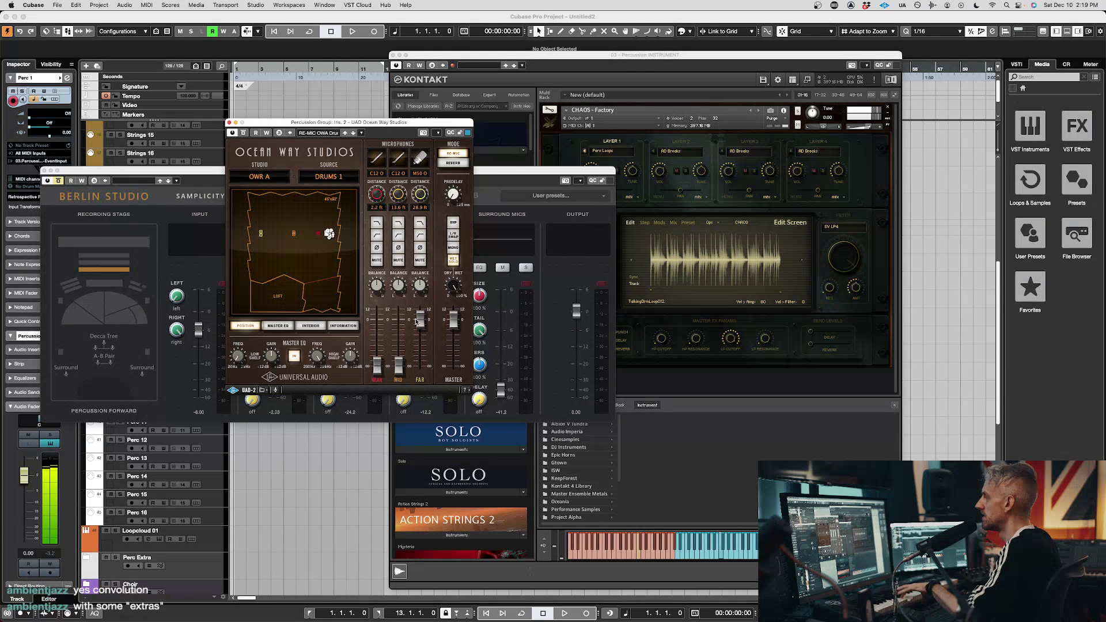
{"action": "left_click_drag", "start_coordinate": [377, 364], "coordinate": [422, 326]}
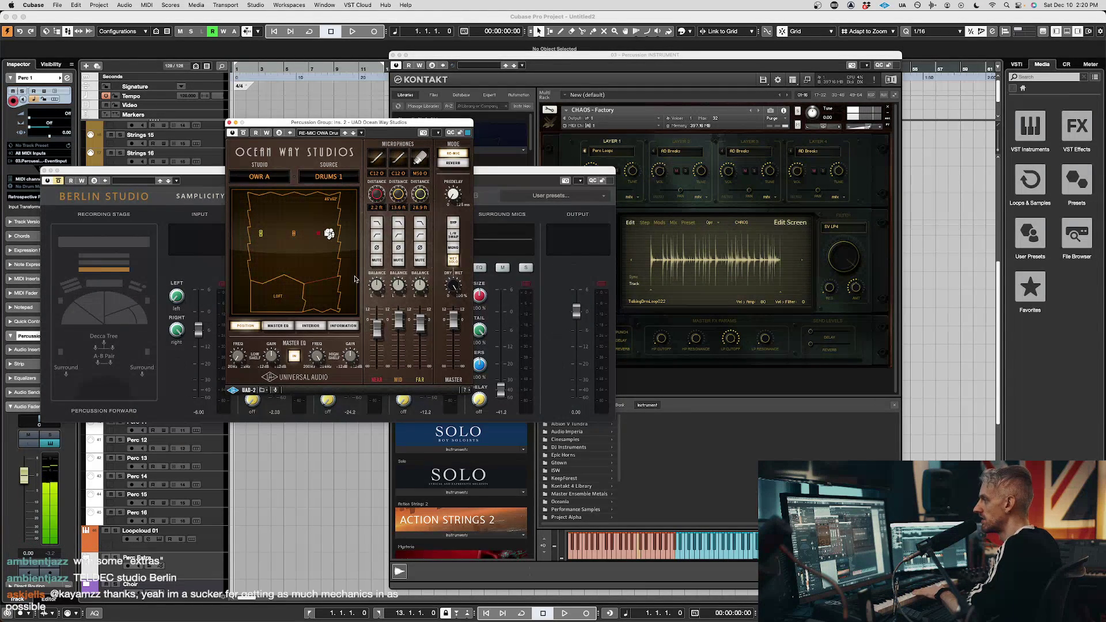
Compare Ocean Way Studios with its bypass, and set the near microphone level above the lowered mid and far levels
{"action": "left_click", "coordinate": [244, 133]}
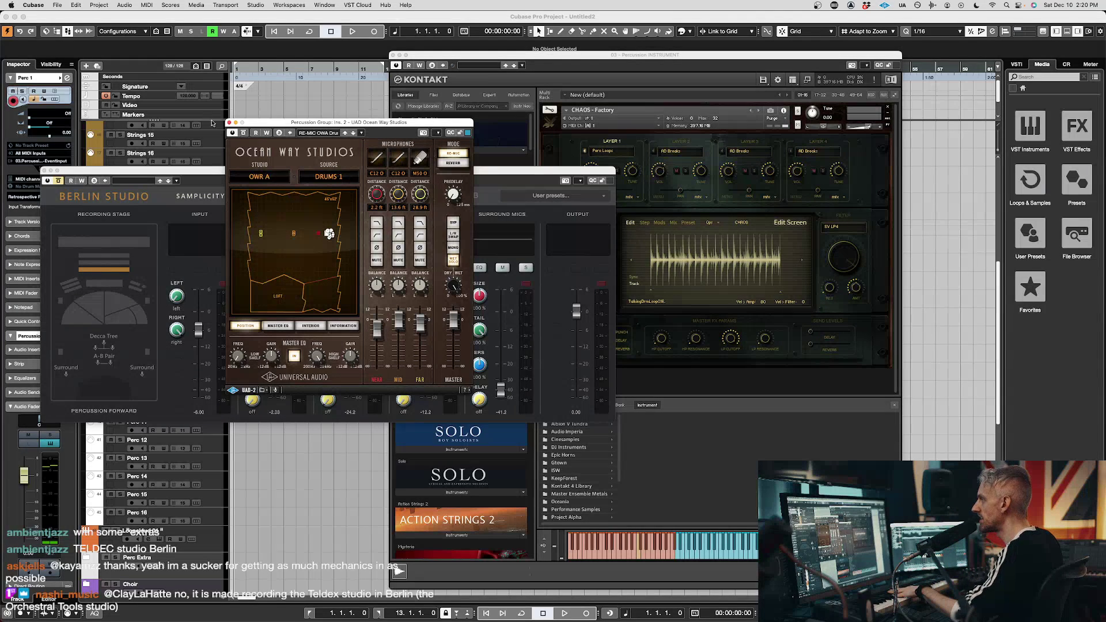
{"action": "left_click", "coordinate": [244, 134]}
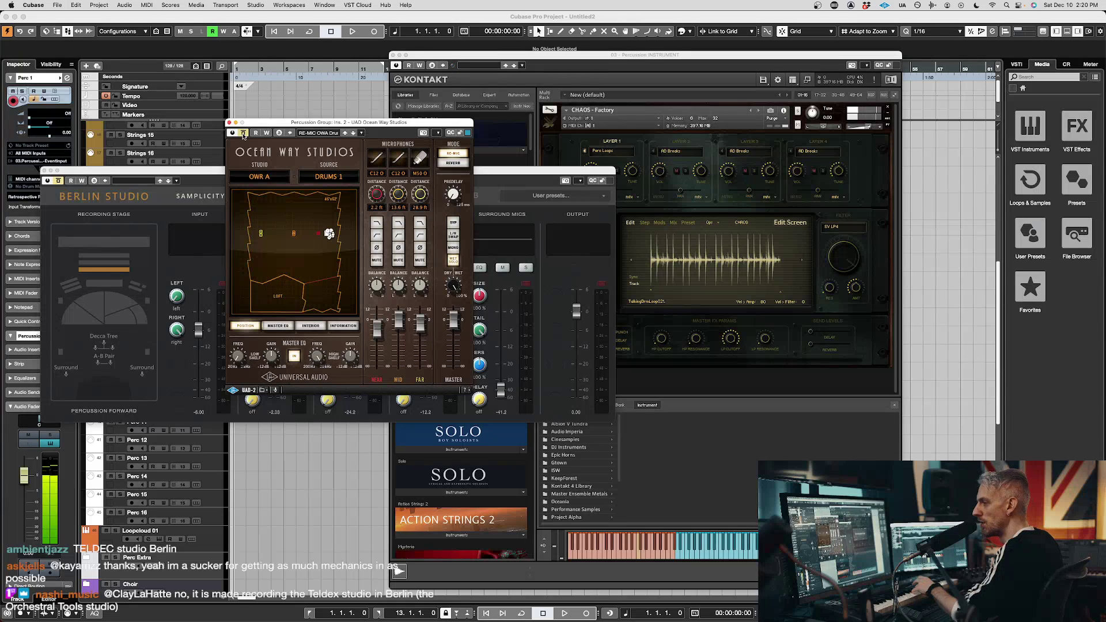
{"action": "left_click", "coordinate": [244, 135]}
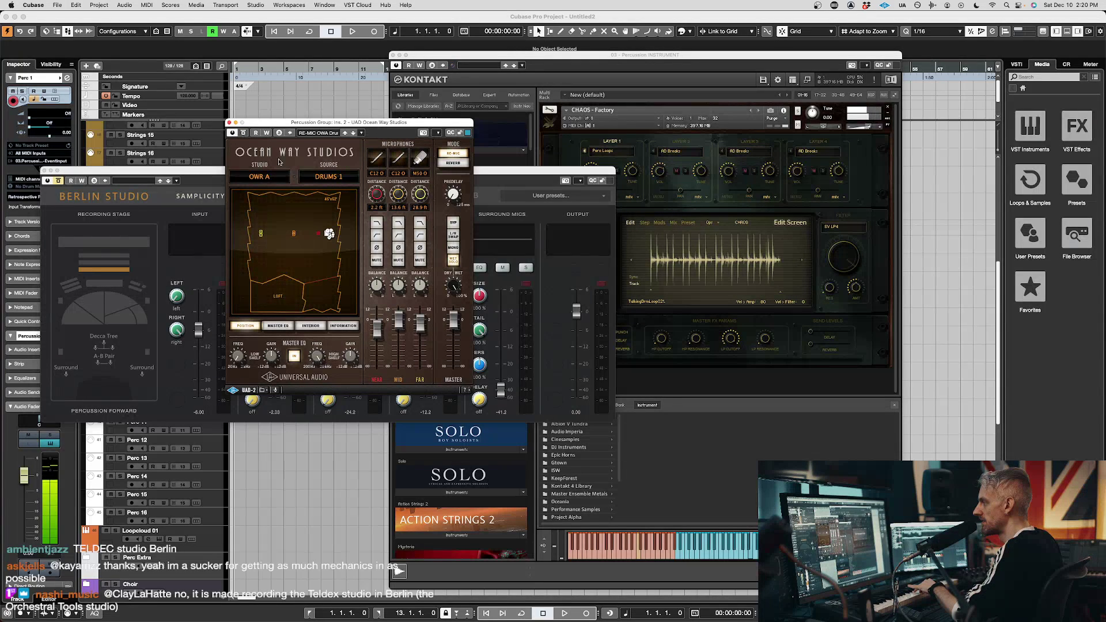
{"action": "mouse_move", "coordinate": [399, 320]}
{"action": "left_mouse_down"}
{"action": "mouse_move", "coordinate": [398, 337]}
{"action": "mouse_move", "coordinate": [422, 343]}
{"action": "mouse_move", "coordinate": [398, 349]}
{"action": "mouse_move", "coordinate": [377, 319]}
{"action": "left_mouse_up"}
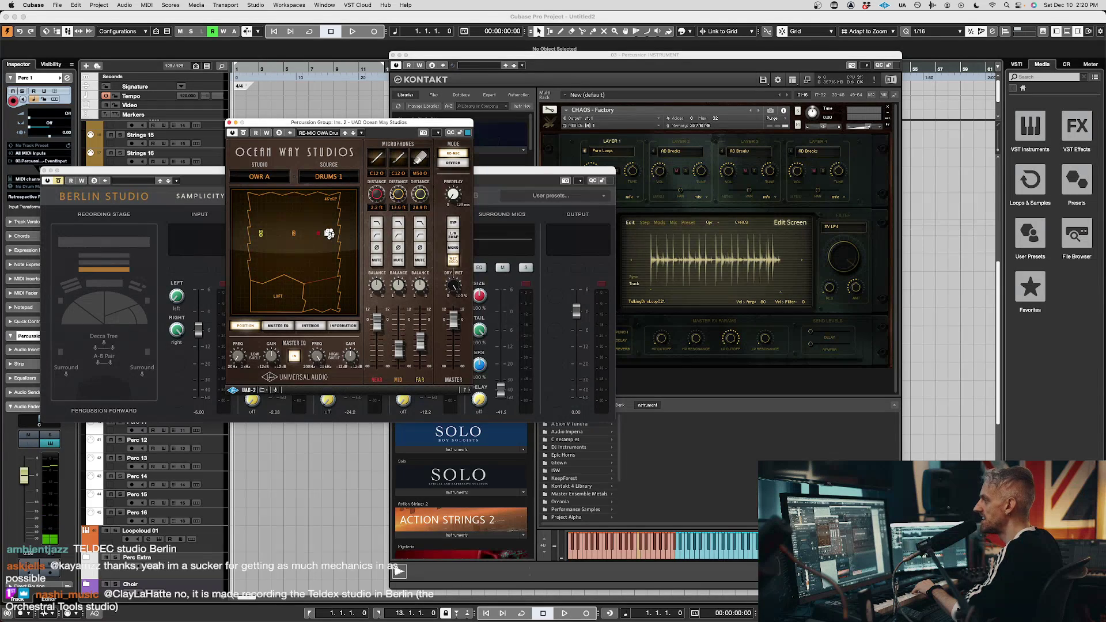
Switch the near microphone to a different model and set its distance to about 1.5 ft
{"action": "left_click_drag", "start_coordinate": [379, 205], "coordinate": [379, 206]}
{"action": "left_click", "coordinate": [376, 157]}
{"action": "left_click", "coordinate": [376, 159]}
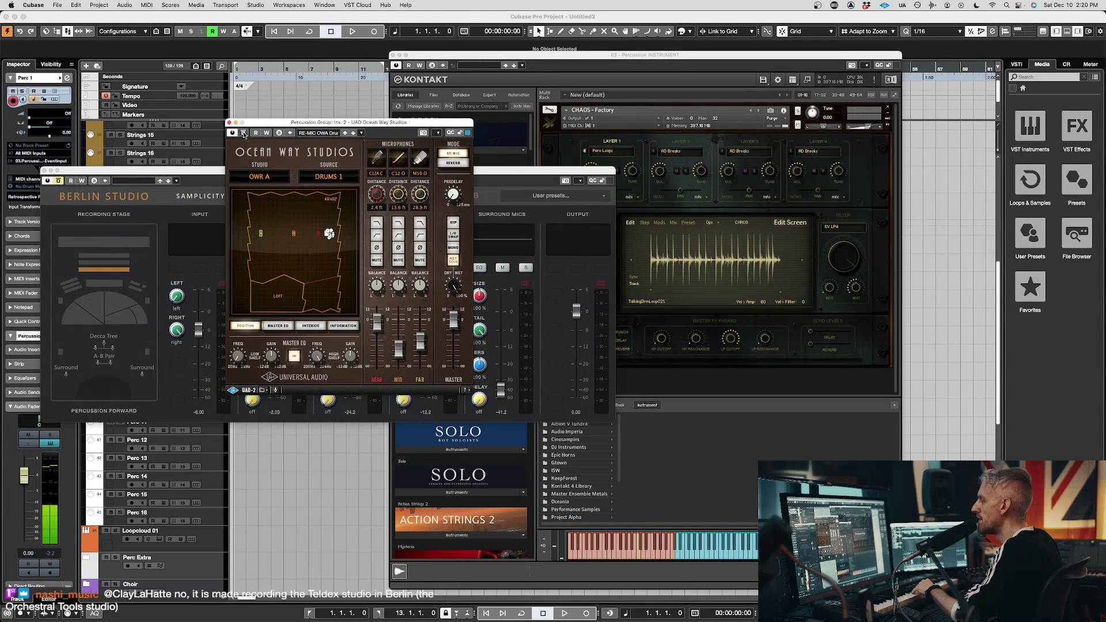
{"action": "left_click_drag", "start_coordinate": [377, 196], "coordinate": [389, 233]}
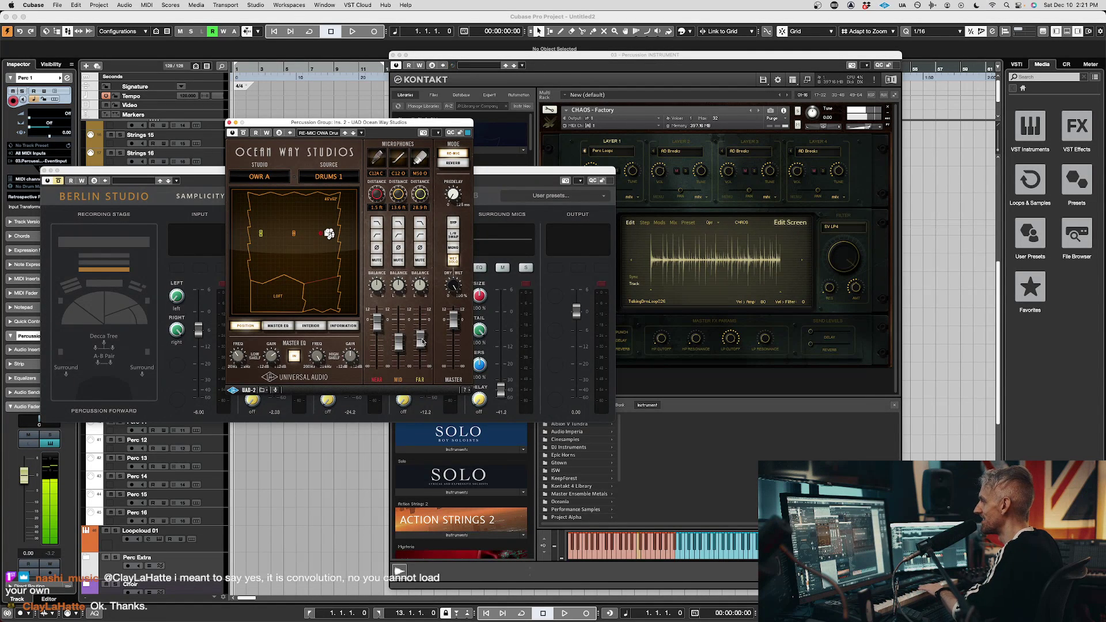
Change the Ocean Way Studios source to VOC SOLO and close the plug-in window
{"action": "left_click", "coordinate": [328, 176]}
{"action": "left_click", "coordinate": [339, 237]}
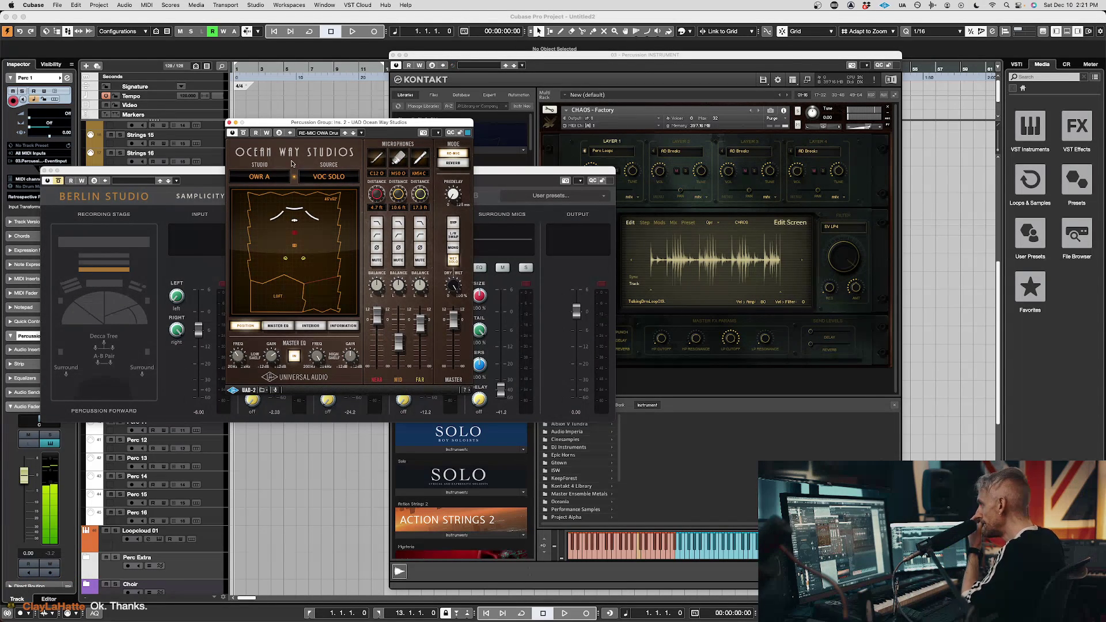
{"action": "left_click", "coordinate": [230, 122]}
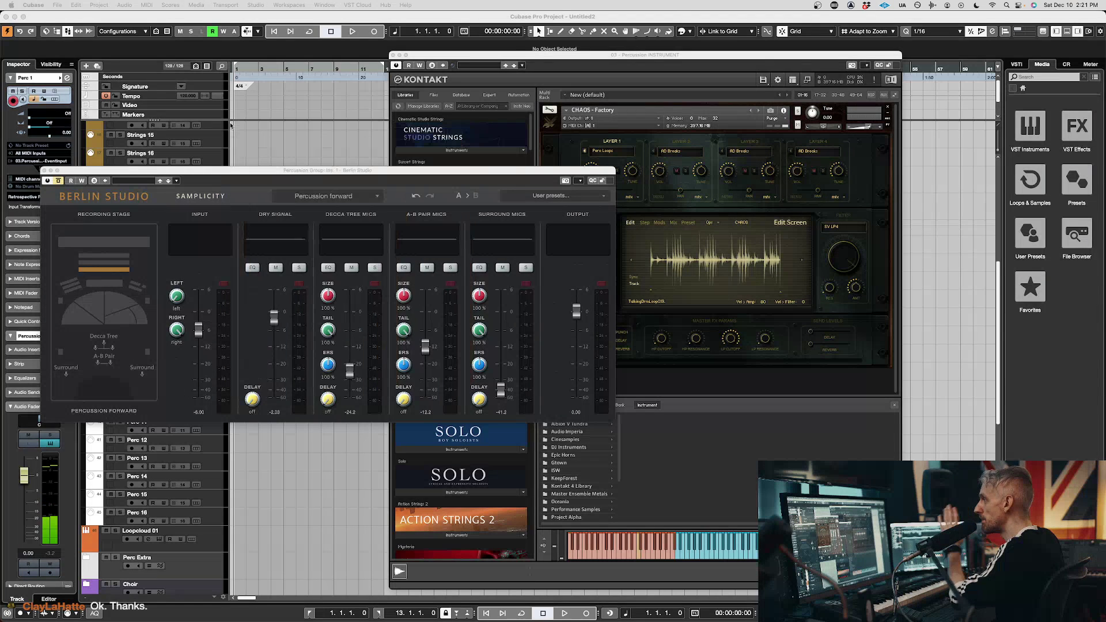
Re-enable Berlin Studio and isolate the dry signal at about -2.3 dB, with Decca Tree, A-B Pair and Surround mics at -inf
{"action": "left_click", "coordinate": [61, 182]}
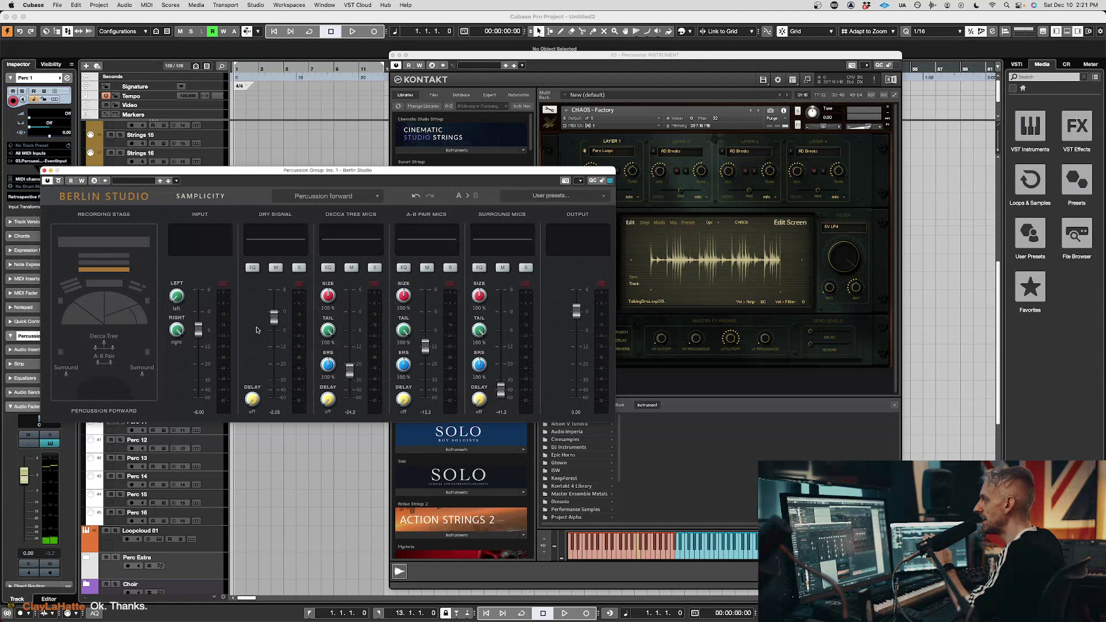
{"action": "left_click_drag", "start_coordinate": [273, 322], "coordinate": [276, 316]}
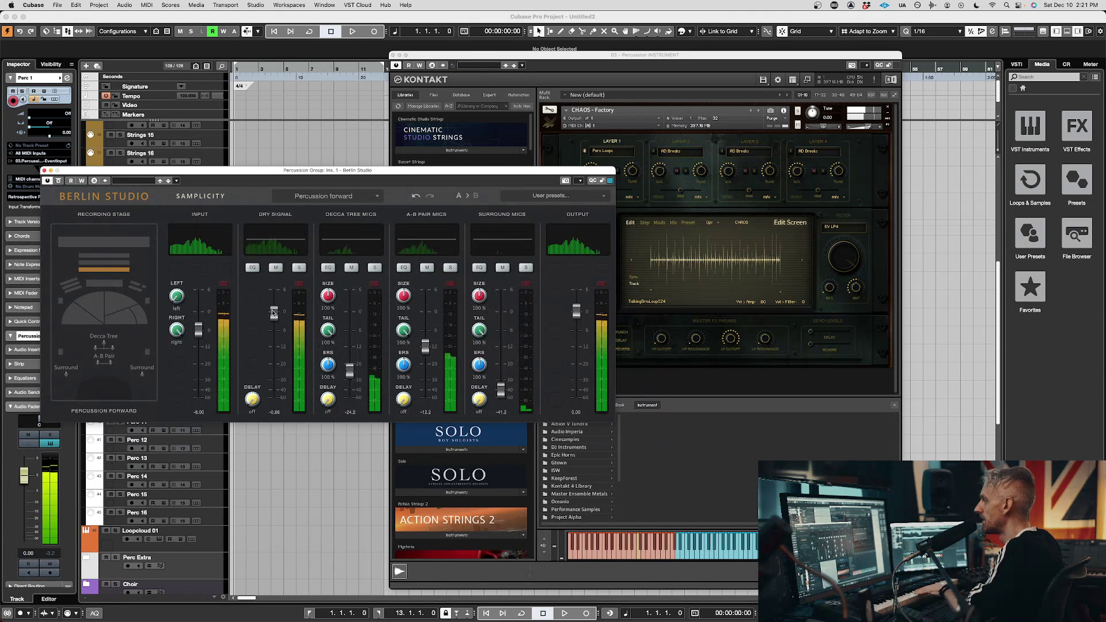
{"action": "left_click_drag", "start_coordinate": [350, 371], "coordinate": [350, 399]}
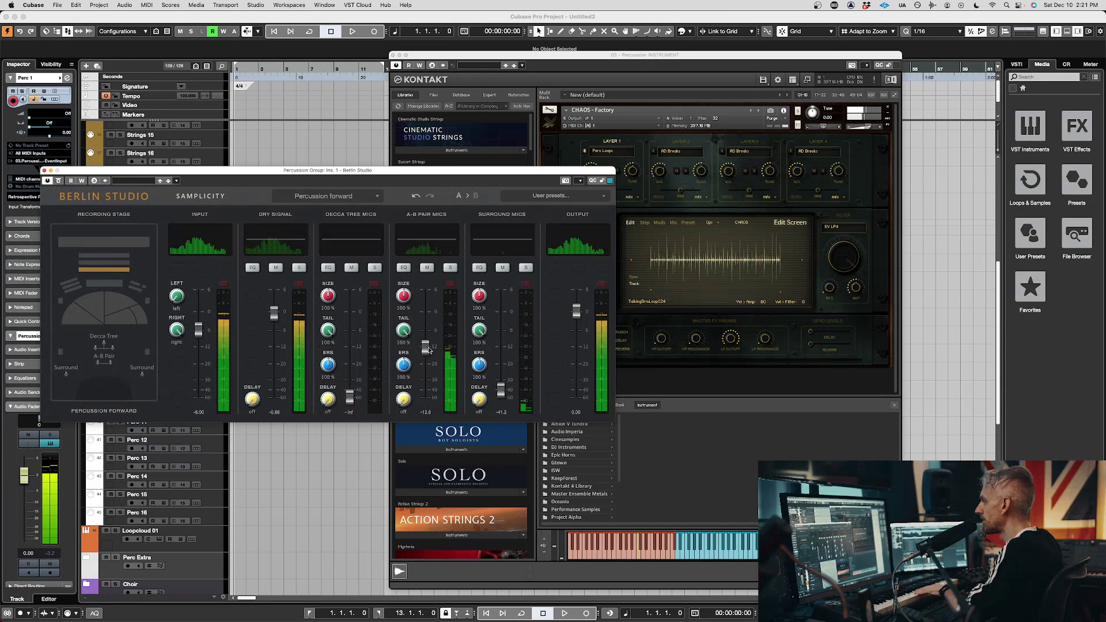
{"action": "left_click_drag", "start_coordinate": [425, 345], "coordinate": [425, 399]}
{"action": "left_click_drag", "start_coordinate": [500, 390], "coordinate": [501, 398]}
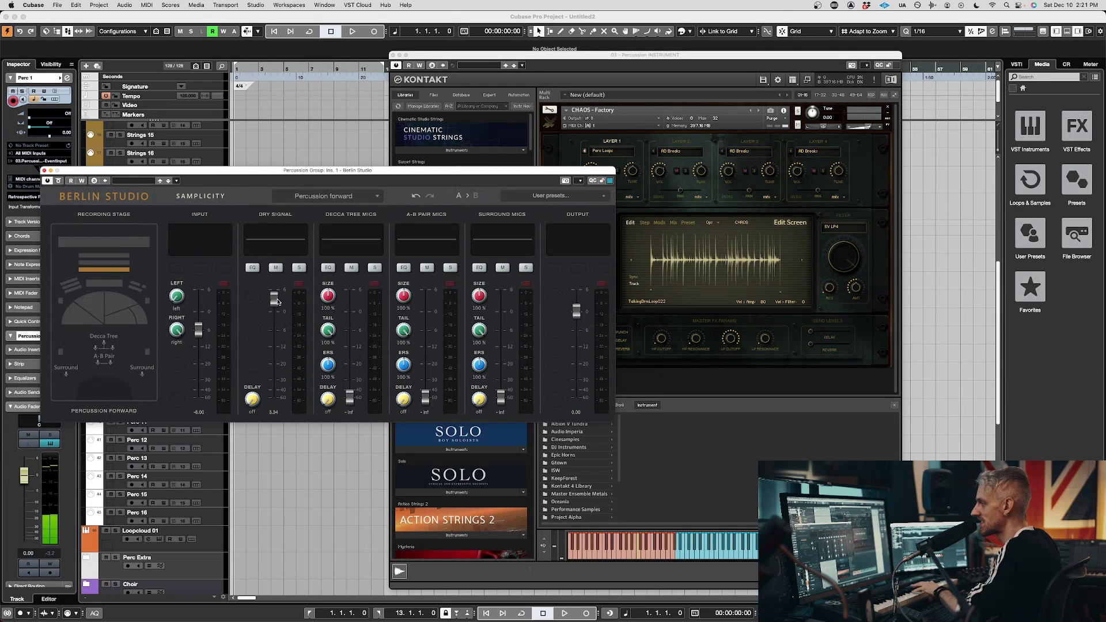
{"action": "left_click_drag", "start_coordinate": [277, 318], "coordinate": [275, 321]}
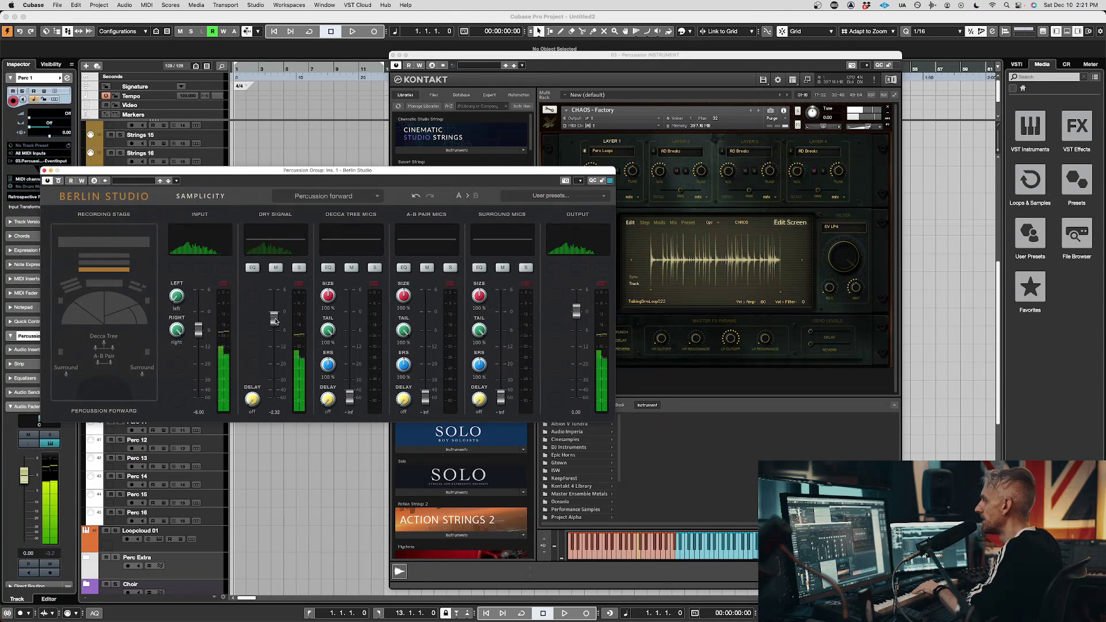
Isolate the Decca Tree mics by raising them to about -0.7 dB and pulling the dry signal down to -inf
{"action": "left_click_drag", "start_coordinate": [349, 386], "coordinate": [349, 333]}
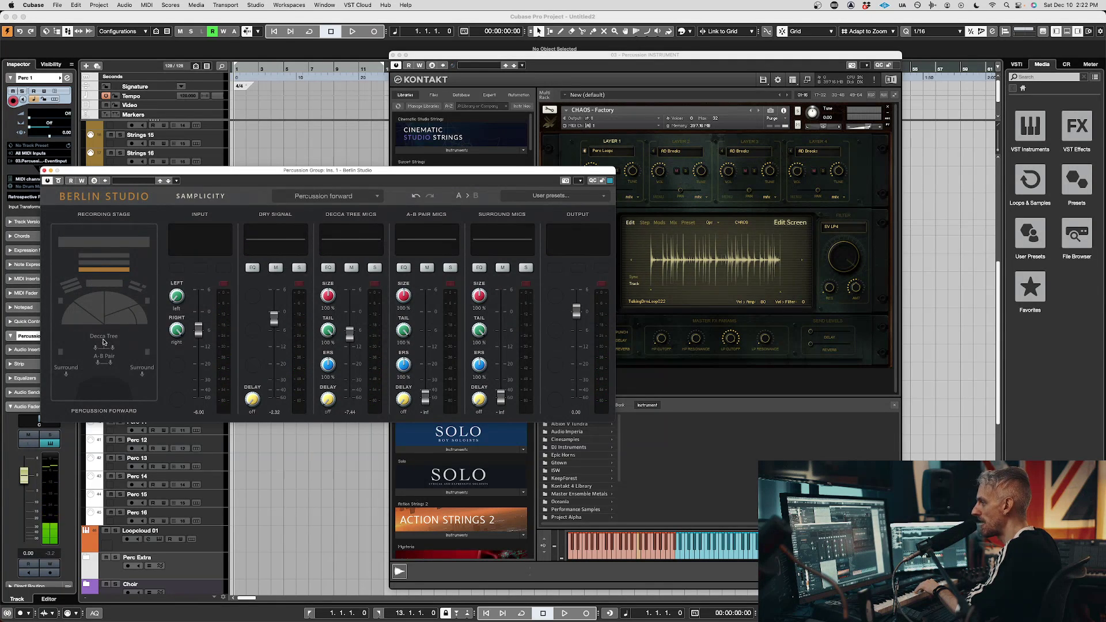
{"action": "left_click_drag", "start_coordinate": [349, 332], "coordinate": [349, 313]}
{"action": "left_click_drag", "start_coordinate": [274, 318], "coordinate": [290, 435]}
{"action": "left_click_drag", "start_coordinate": [349, 314], "coordinate": [350, 316]}
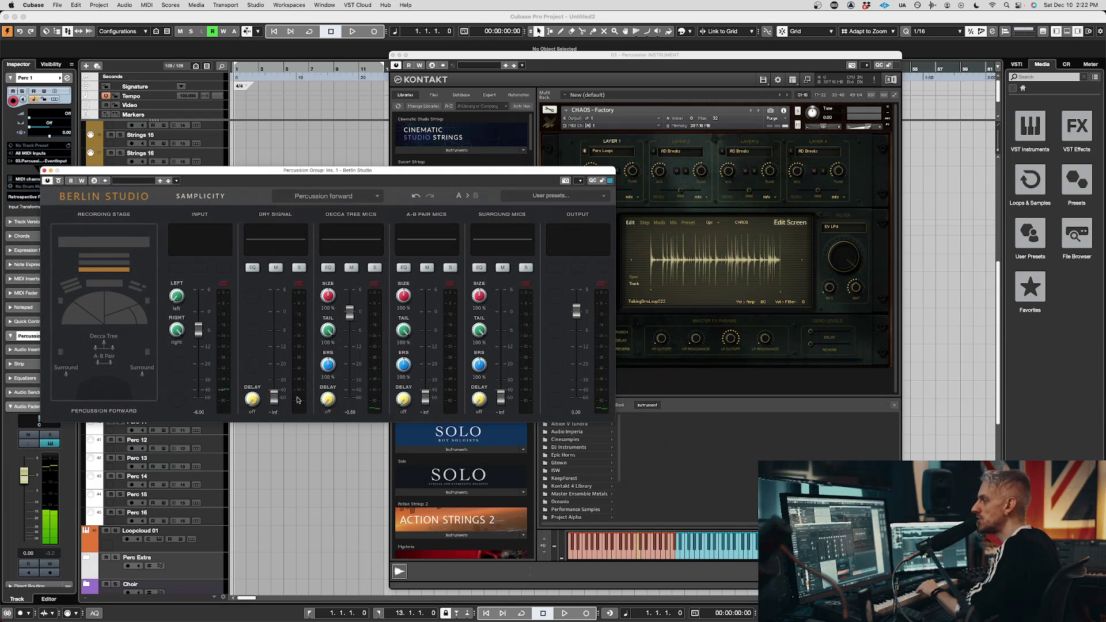
Blend the dry signal at about -9 dB with the Decca Tree mics, and return both faders to -inf
{"action": "mouse_move", "coordinate": [279, 320]}
{"action": "left_mouse_down"}
{"action": "mouse_move", "coordinate": [279, 359]}
{"action": "mouse_move", "coordinate": [279, 342]}
{"action": "left_mouse_up"}
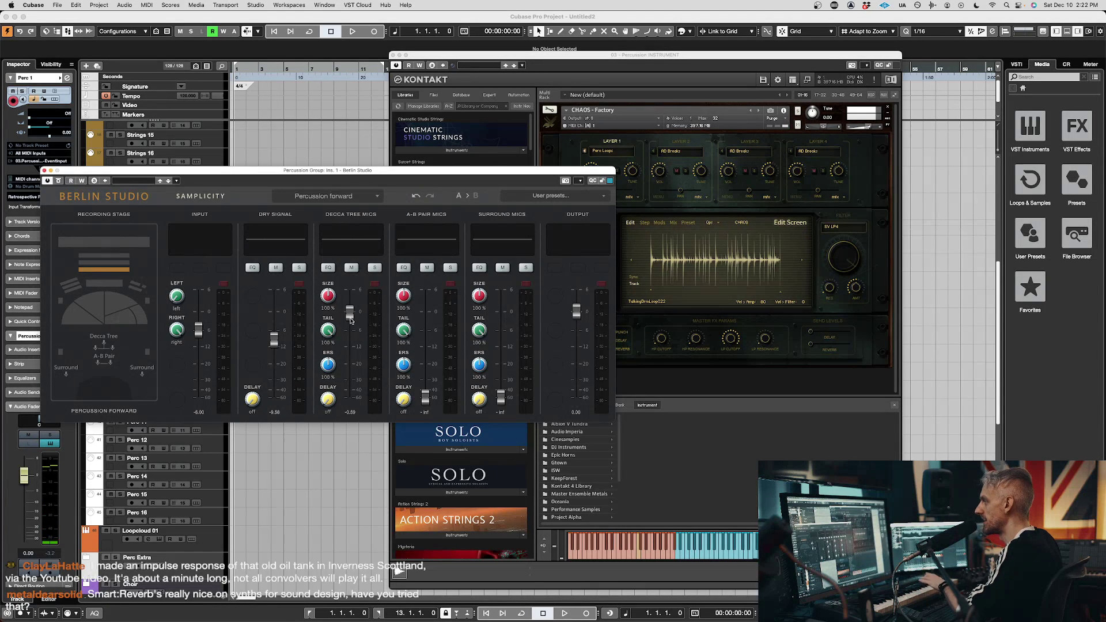
{"action": "left_click_drag", "start_coordinate": [275, 341], "coordinate": [277, 403]}
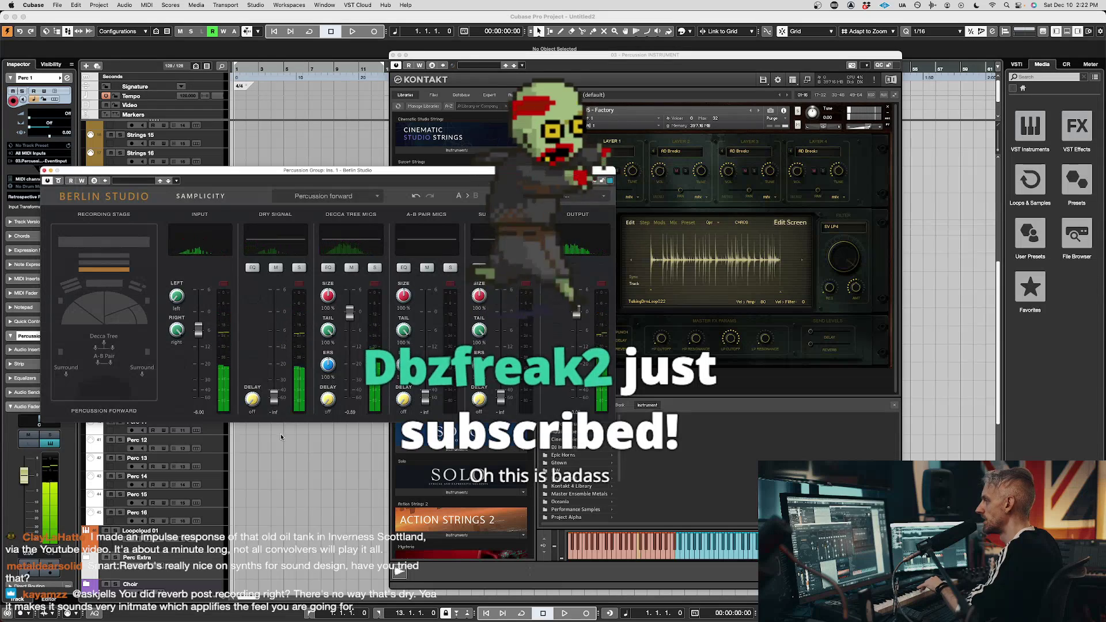
{"action": "left_click_drag", "start_coordinate": [350, 313], "coordinate": [349, 404]}
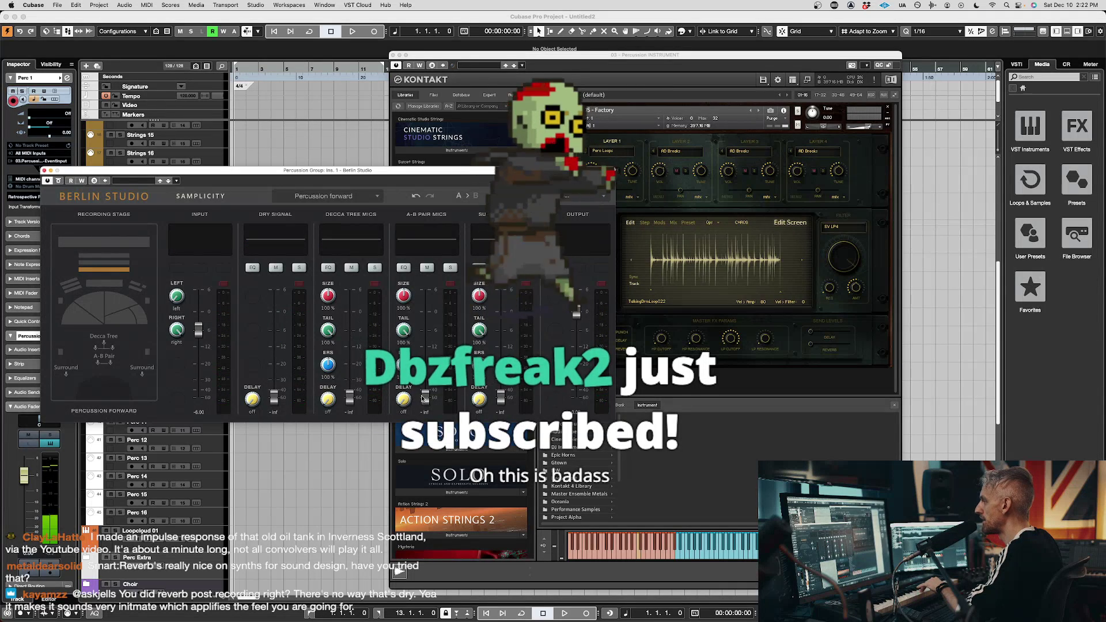
Audition the A-B Pair mics by raising them from -inf and blending in the dry signal
{"action": "left_click_drag", "start_coordinate": [425, 398], "coordinate": [425, 311]}
{"action": "left_click_drag", "start_coordinate": [274, 397], "coordinate": [276, 316]}
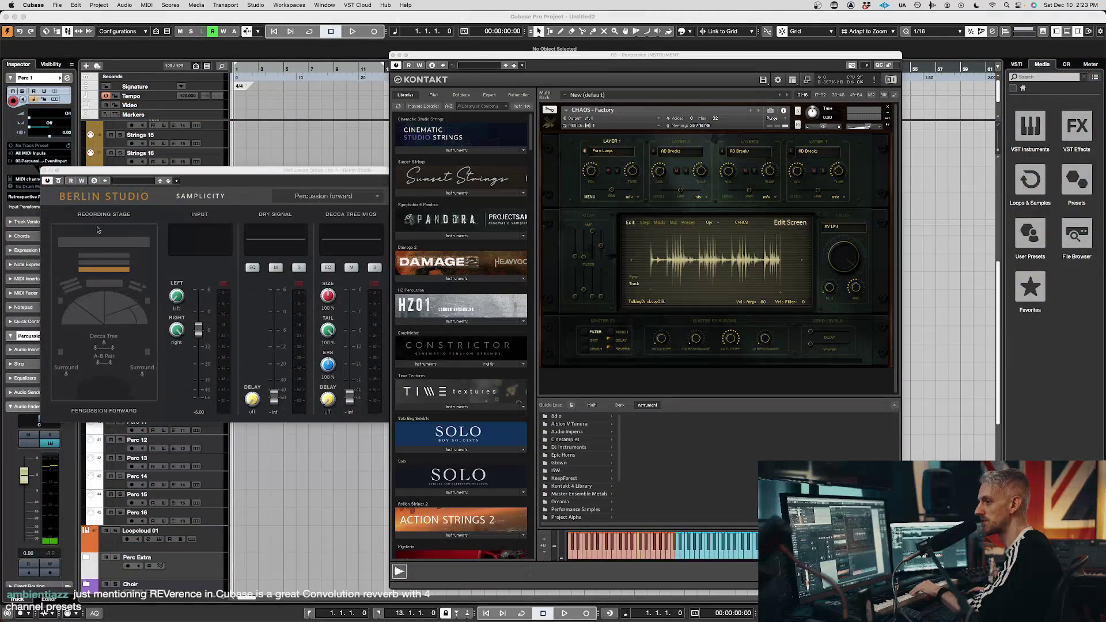
{"action": "left_click", "coordinate": [97, 230]}
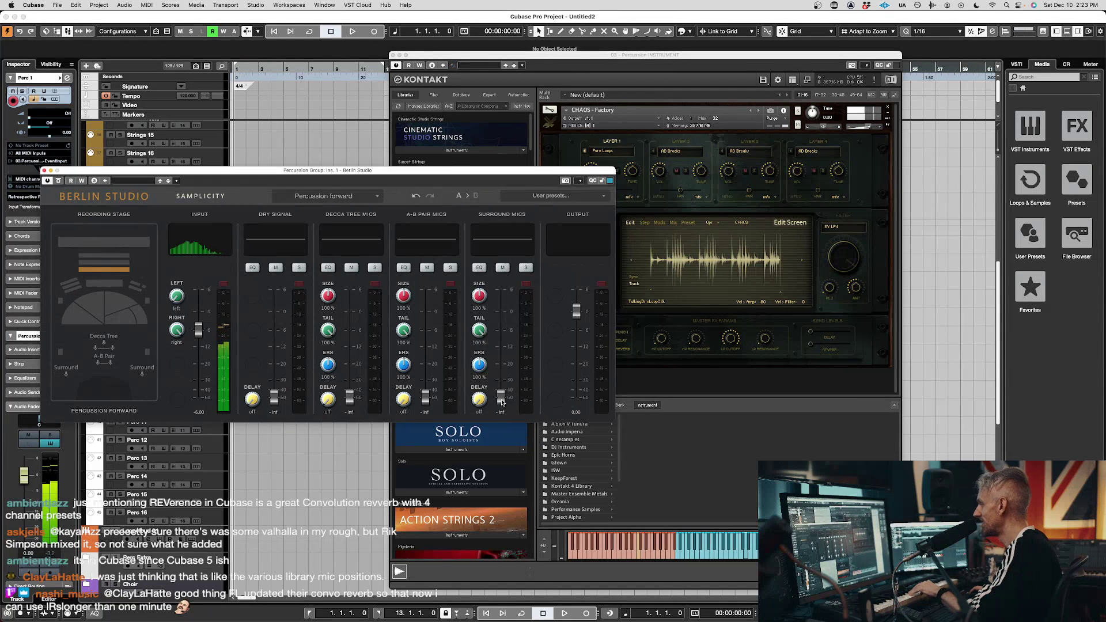
Raise only the Surround mics to about 0.9 dB and compare the sound with Berlin Studio bypassed and active
{"action": "left_click_drag", "start_coordinate": [504, 402], "coordinate": [506, 311]}
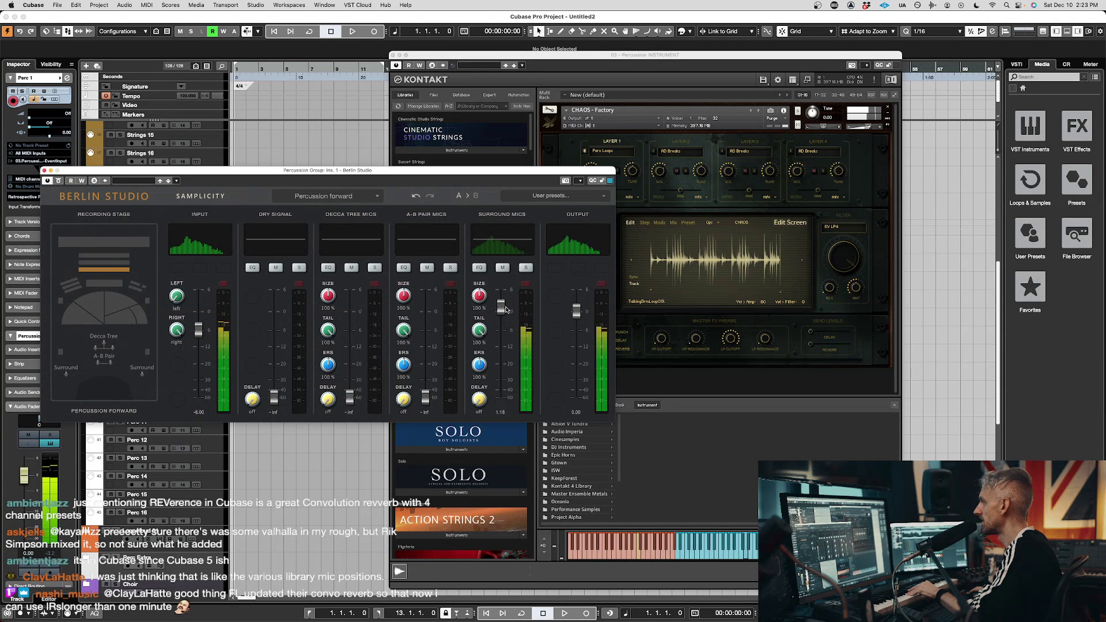
{"action": "left_click", "coordinate": [59, 182]}
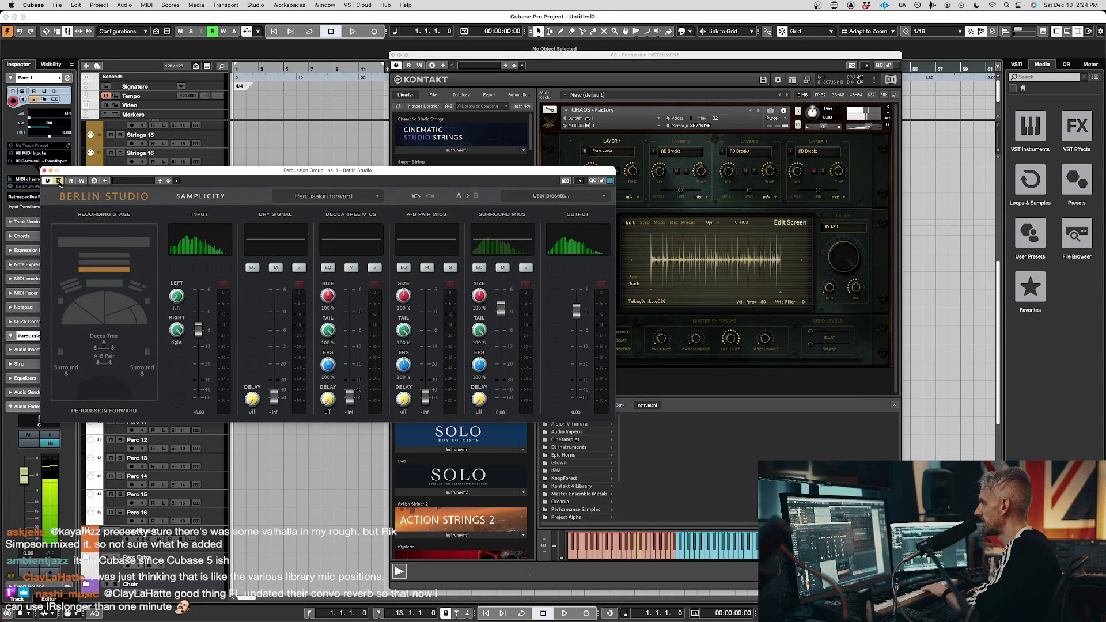
{"action": "left_click", "coordinate": [58, 182]}
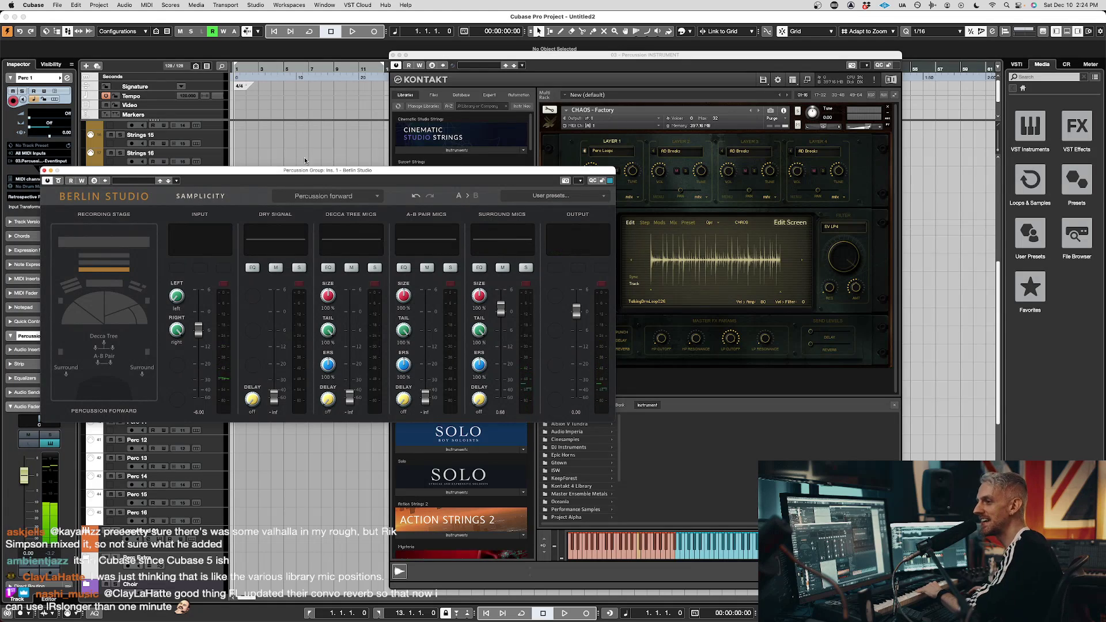
Place the source at Violins 1, raise the dry signal to about -4.1 dB, and compare it against the bypassed sound
{"action": "mouse_move", "coordinate": [288, 176]}
{"action": "left_mouse_down"}
{"action": "mouse_move", "coordinate": [289, 154]}
{"action": "mouse_move", "coordinate": [293, 180]}
{"action": "left_mouse_up"}
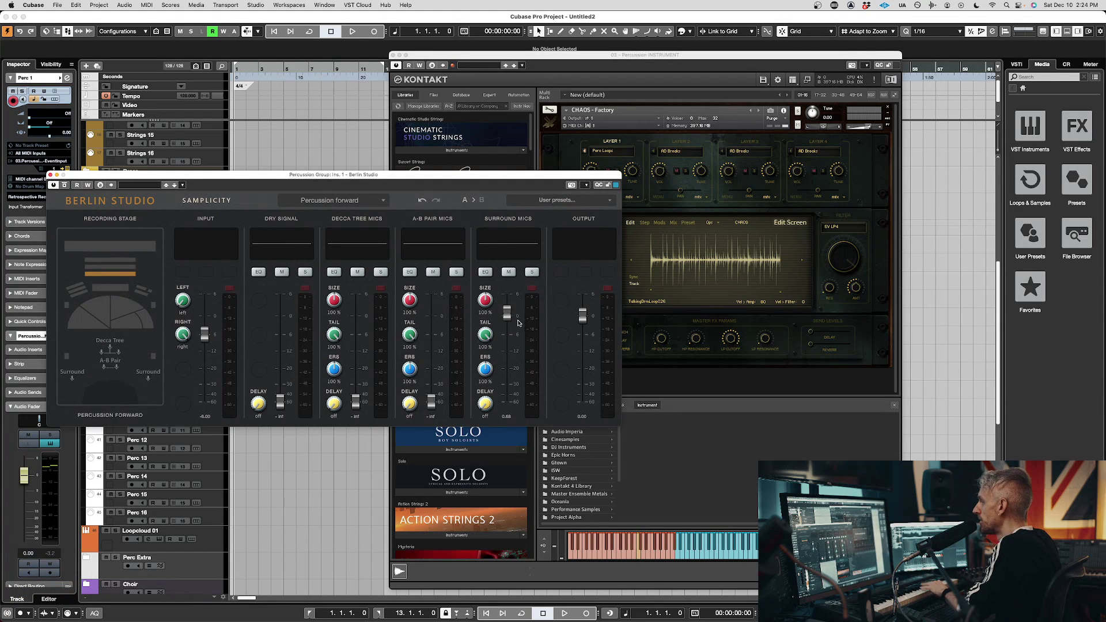
{"action": "left_click", "coordinate": [84, 321]}
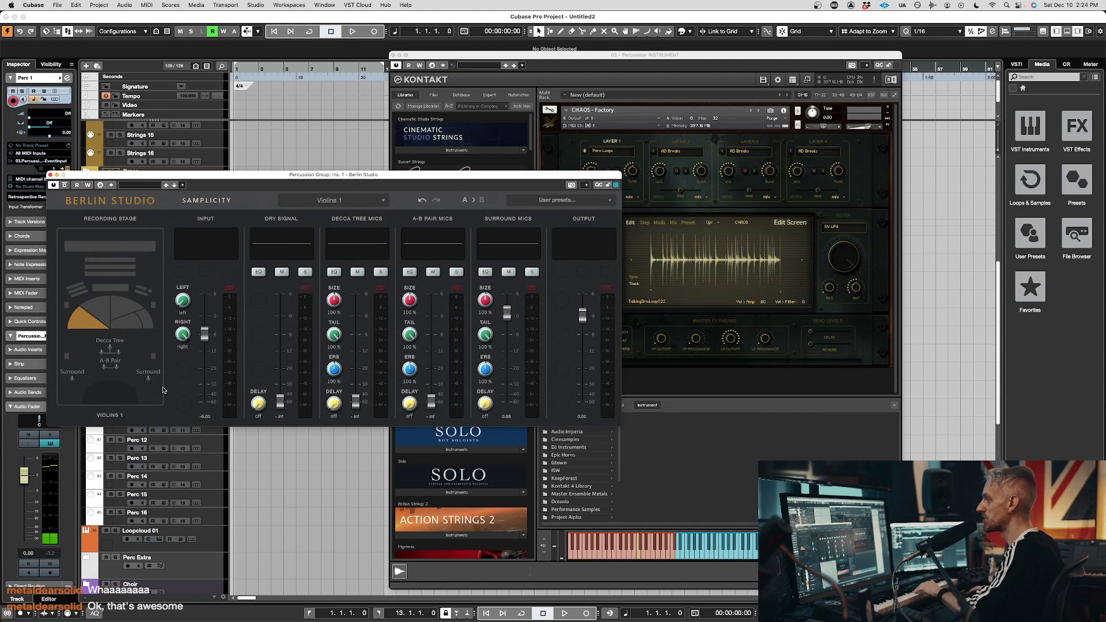
{"action": "left_click_drag", "start_coordinate": [280, 402], "coordinate": [282, 319]}
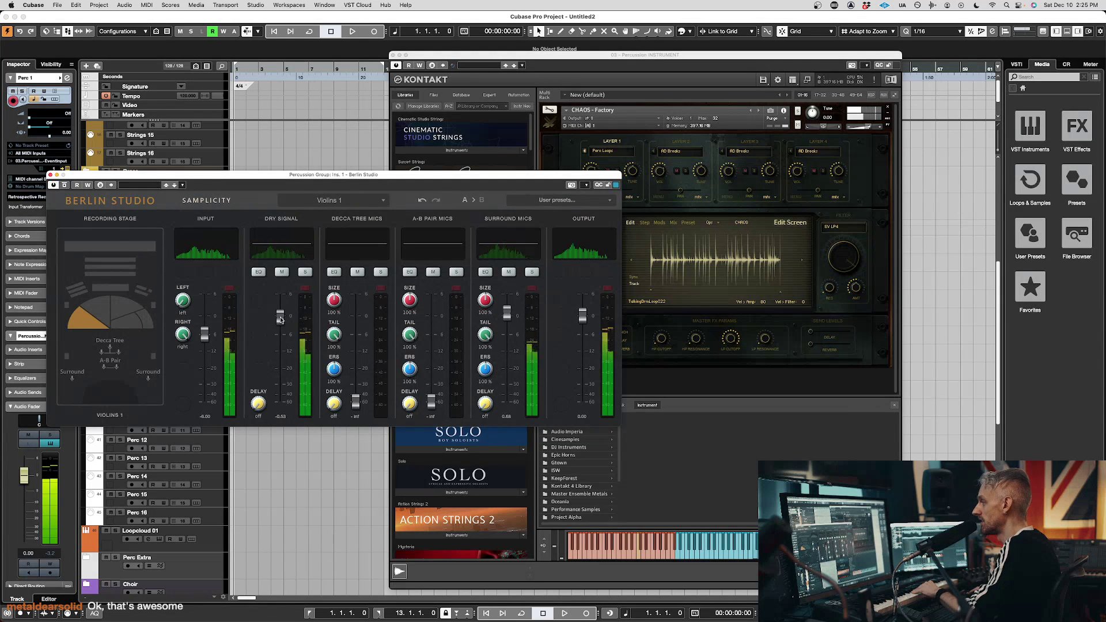
{"action": "mouse_move", "coordinate": [284, 321]}
{"action": "left_mouse_down"}
{"action": "mouse_move", "coordinate": [278, 375]}
{"action": "mouse_move", "coordinate": [273, 308]}
{"action": "mouse_move", "coordinate": [277, 330]}
{"action": "left_mouse_up"}
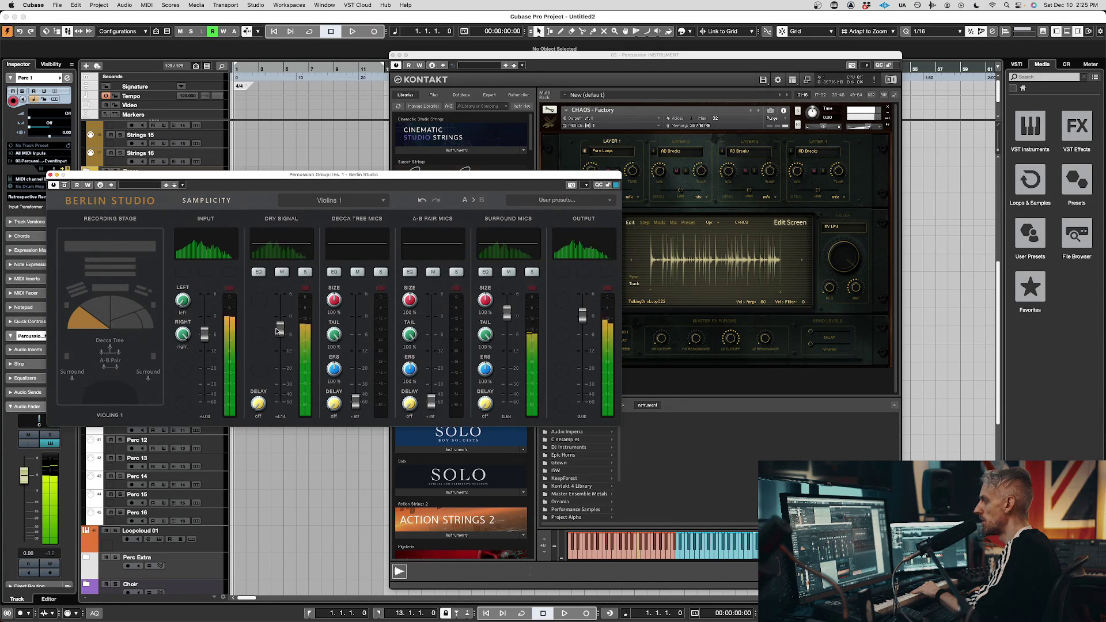
{"action": "left_click", "coordinate": [63, 185]}
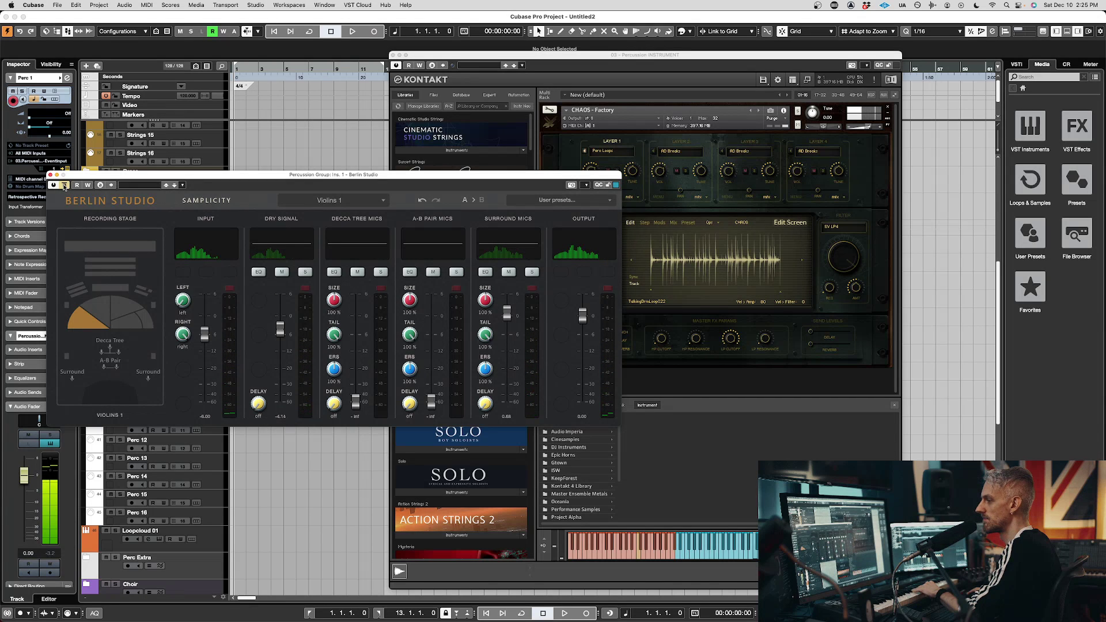
{"action": "left_click", "coordinate": [64, 185]}
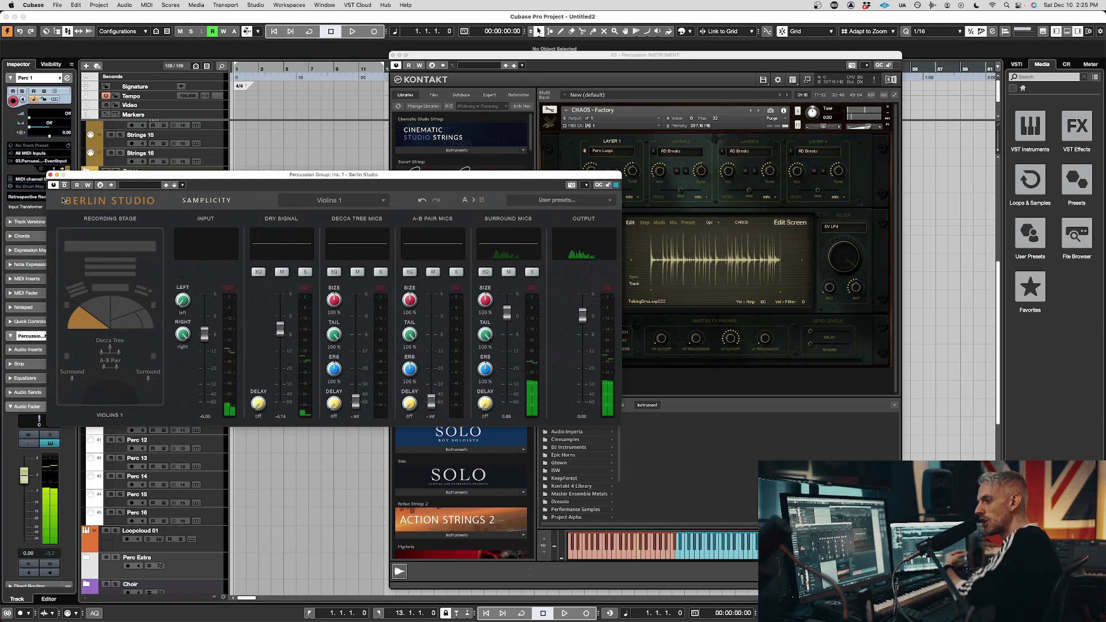
Move the source to Celli and rebalance with dry signal at -inf, A-B Pair at about -8 dB and Surround at about -1.3 dB
{"action": "left_click", "coordinate": [132, 329]}
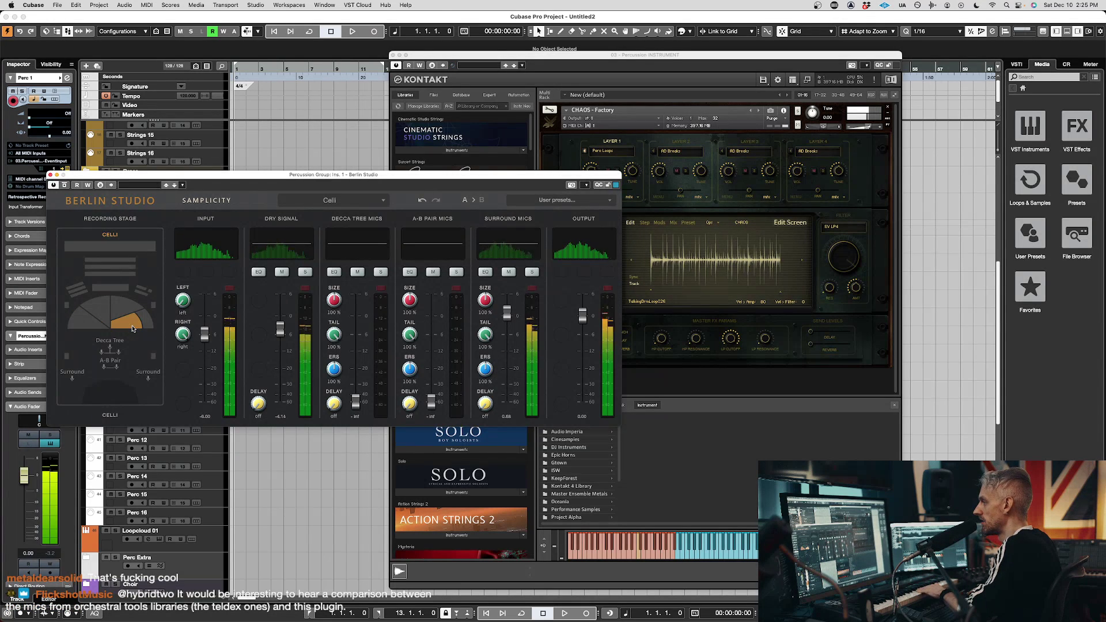
{"action": "left_click_drag", "start_coordinate": [280, 329], "coordinate": [279, 402]}
{"action": "left_click_drag", "start_coordinate": [431, 402], "coordinate": [432, 340]}
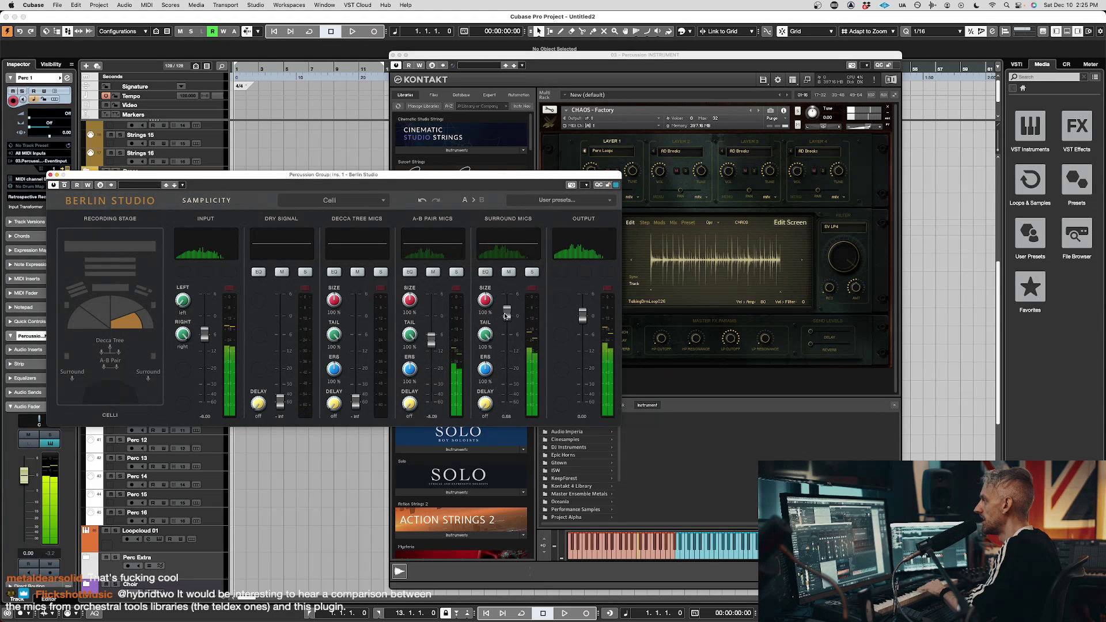
{"action": "left_click_drag", "start_coordinate": [507, 312], "coordinate": [505, 321]}
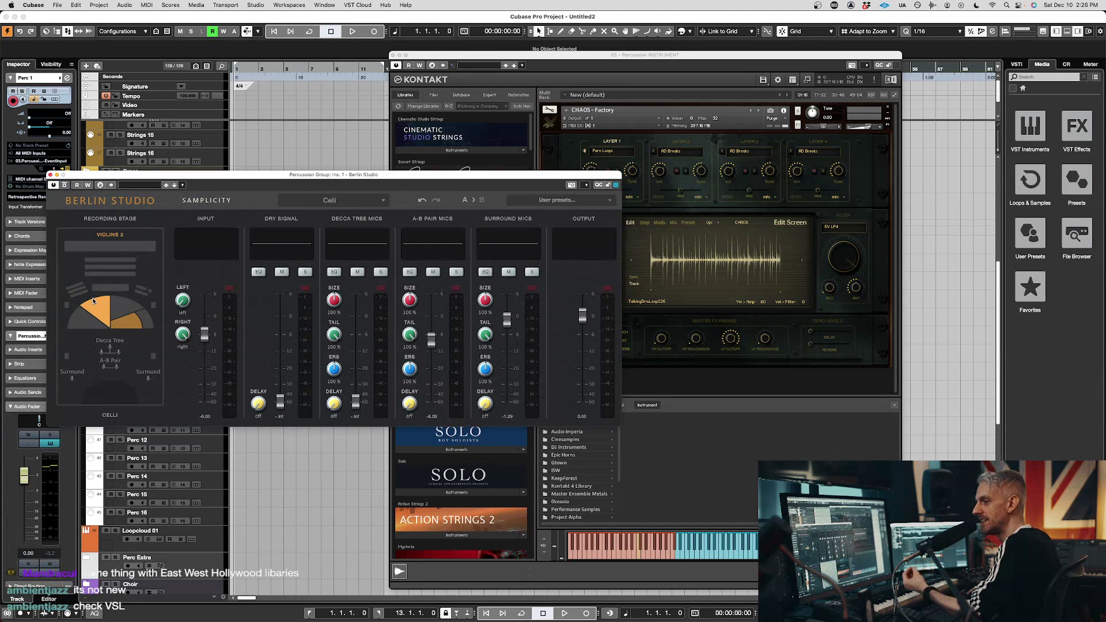
Balance the mics with Decca Tree at about -0.7 dB, A-B Pair at about -13.7 dB and Surround at about -4.2 dB
{"action": "left_click", "coordinate": [434, 337]}
{"action": "left_click_drag", "start_coordinate": [434, 342], "coordinate": [431, 324]}
{"action": "left_click_drag", "start_coordinate": [354, 403], "coordinate": [356, 317]}
{"action": "left_click_drag", "start_coordinate": [432, 324], "coordinate": [432, 362]}
{"action": "left_click_drag", "start_coordinate": [507, 320], "coordinate": [512, 330]}
{"action": "left_click_drag", "start_coordinate": [430, 366], "coordinate": [431, 356]}
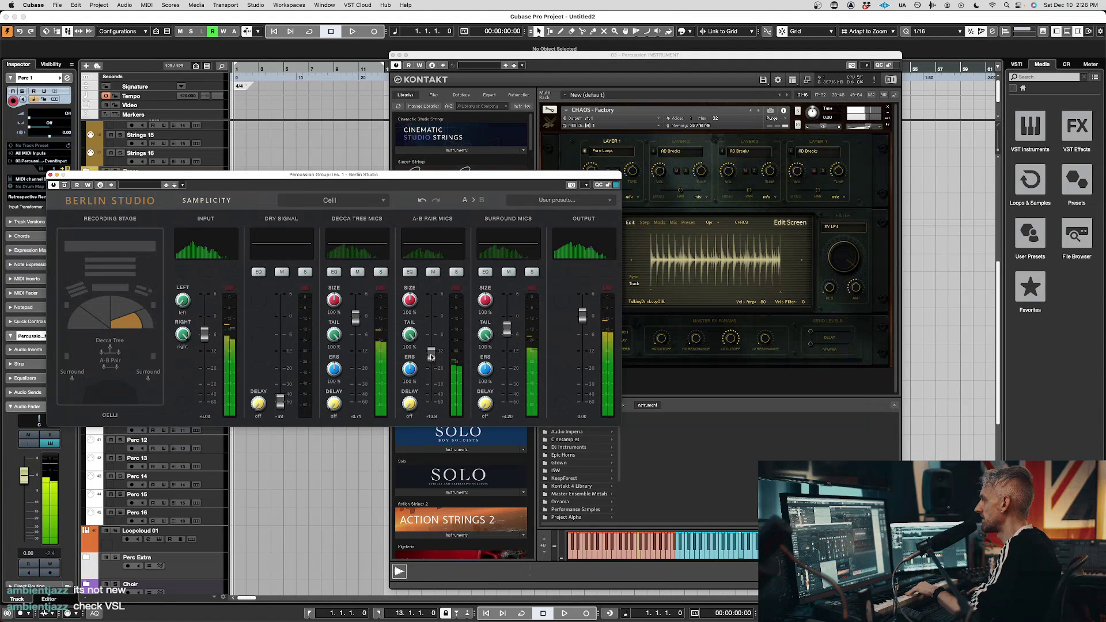
Audition the Trumpets, French Horns normal and bells forward, Percussion forward and upward positions, finishing on Percussion large
{"action": "left_click", "coordinate": [142, 295]}
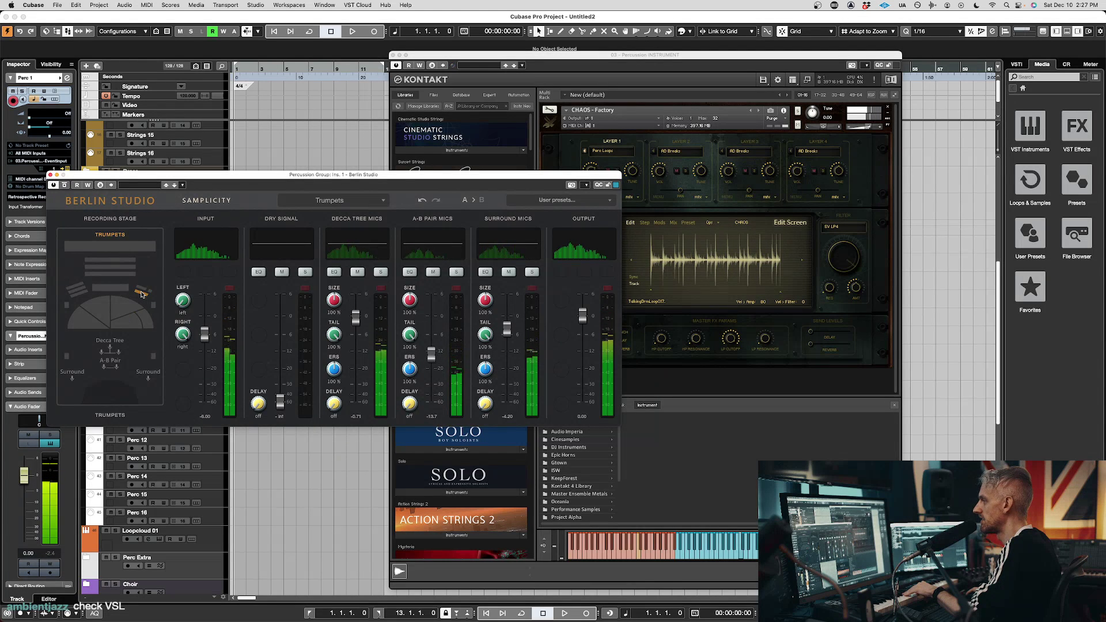
{"action": "left_click", "coordinate": [71, 291]}
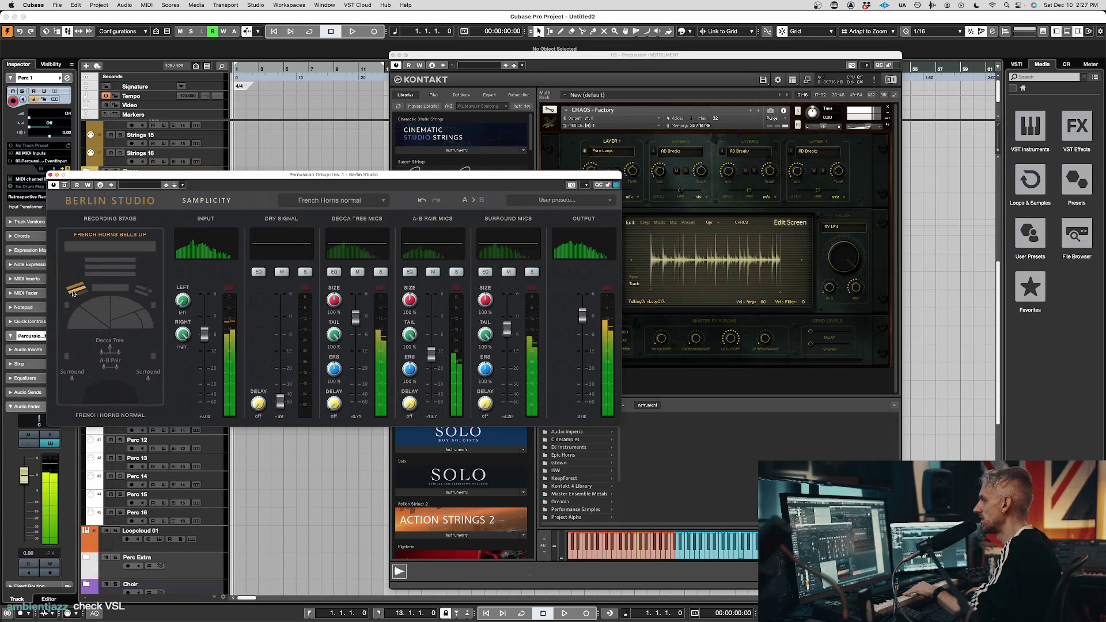
{"action": "left_click", "coordinate": [78, 294]}
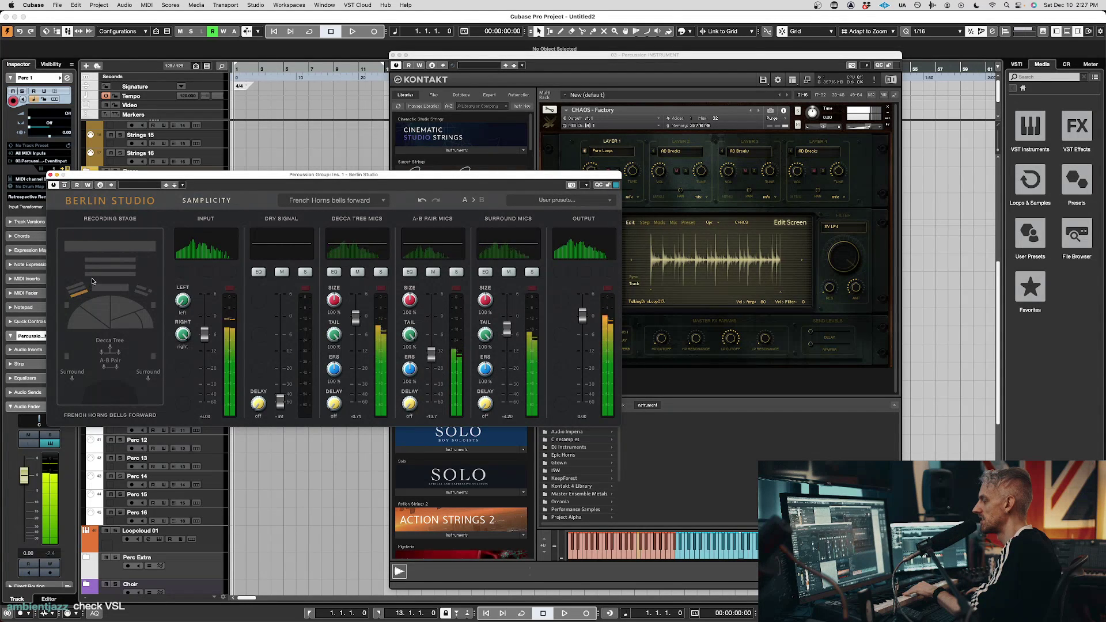
{"action": "left_click", "coordinate": [99, 276]}
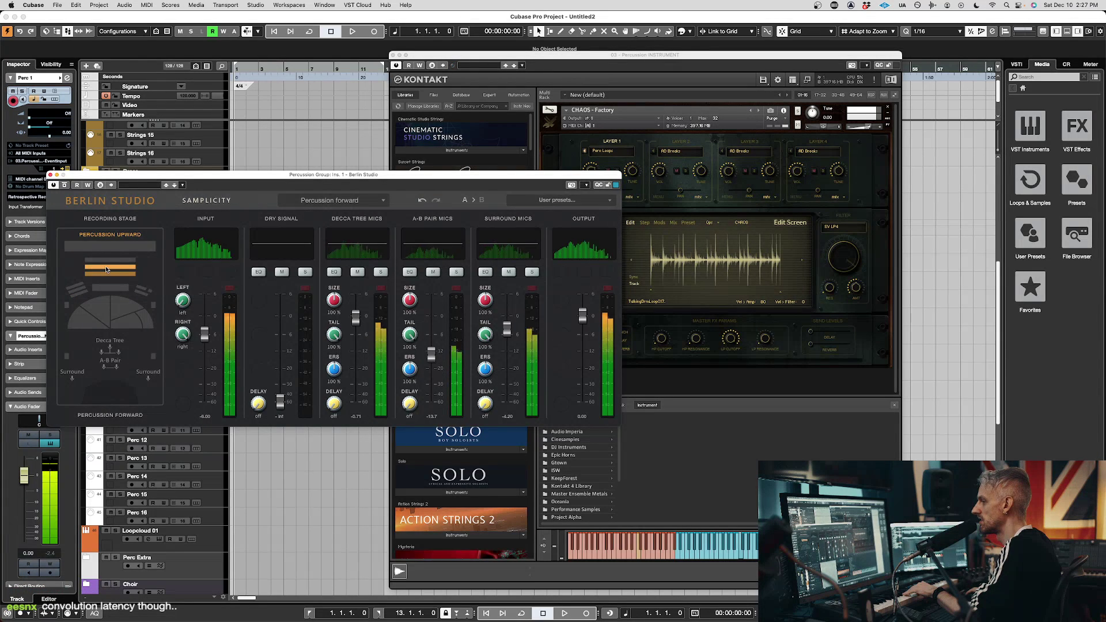
{"action": "left_click", "coordinate": [107, 268]}
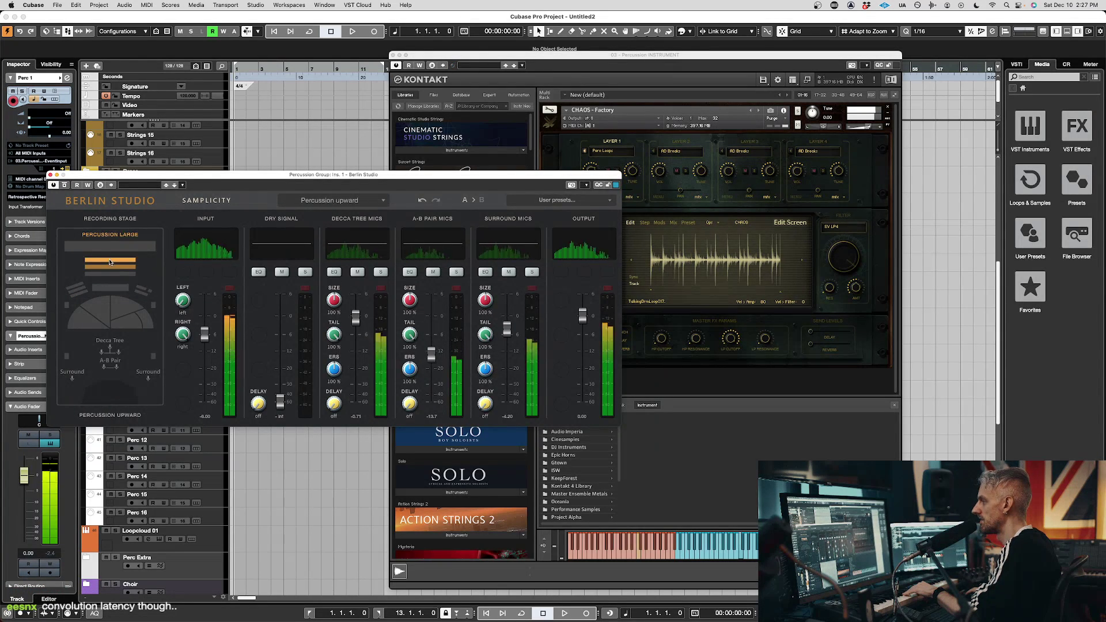
{"action": "left_click", "coordinate": [110, 262]}
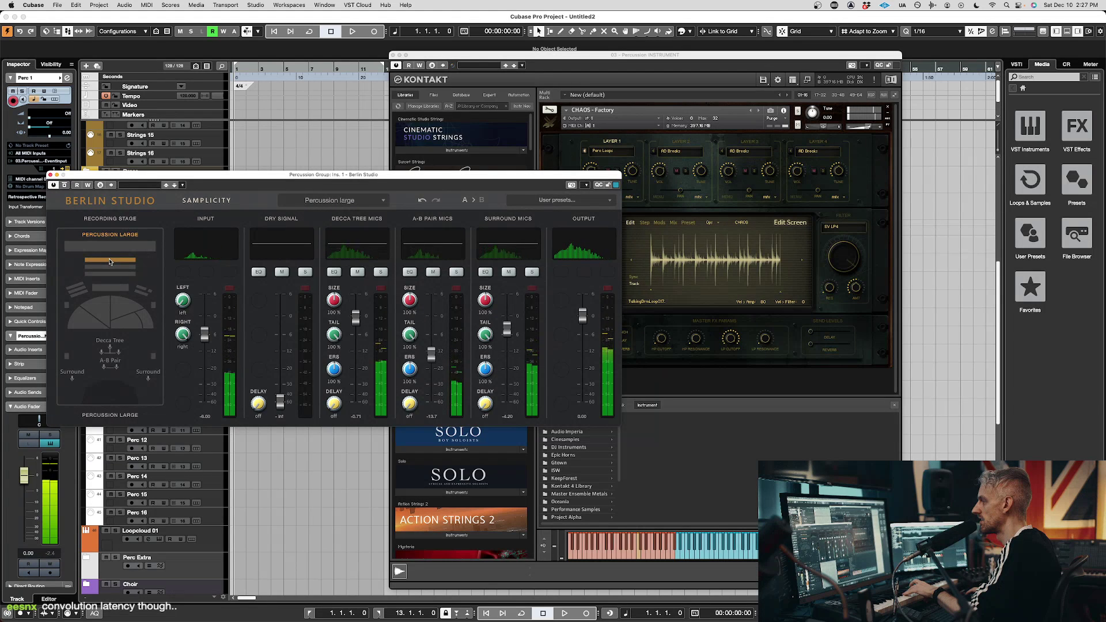
Select the Extra 1 track and close the Berlin Studio window
{"action": "scroll", "coordinate": [210, 537], "scroll_direction": "down", "scroll_amount": 10}
{"action": "scroll", "coordinate": [210, 535], "scroll_direction": "down", "scroll_amount": 3}
{"action": "left_click", "coordinate": [205, 534]}
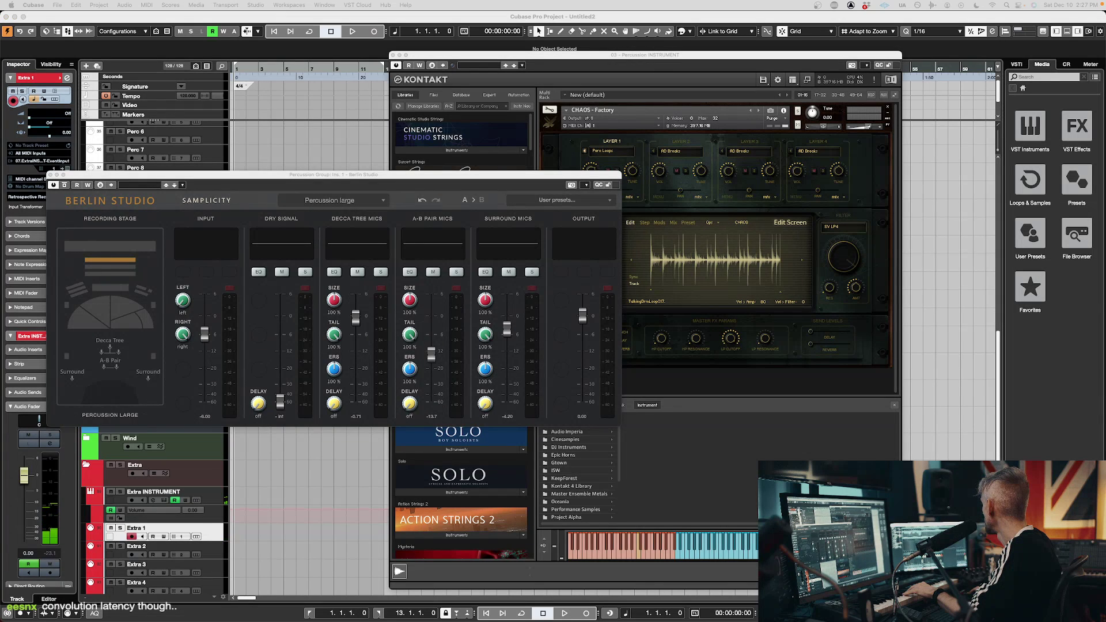
{"action": "key", "text": "super+w"}
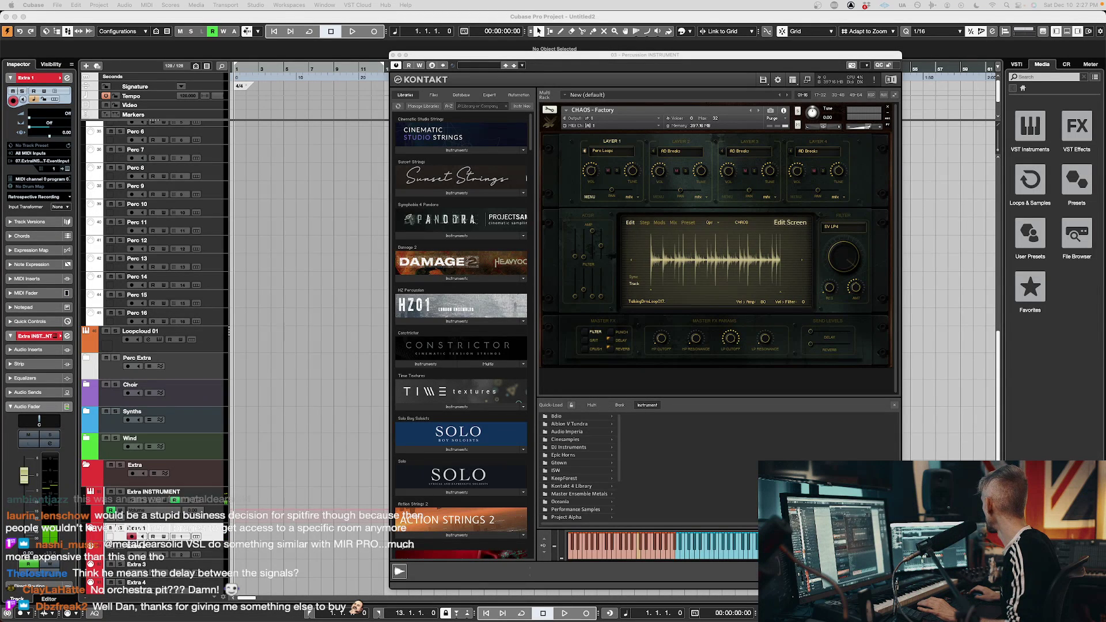
Reselect the Perc 1 track and move the Berlin Studio window clear of the track list
{"action": "scroll", "coordinate": [231, 274], "scroll_direction": "up", "scroll_amount": 10}
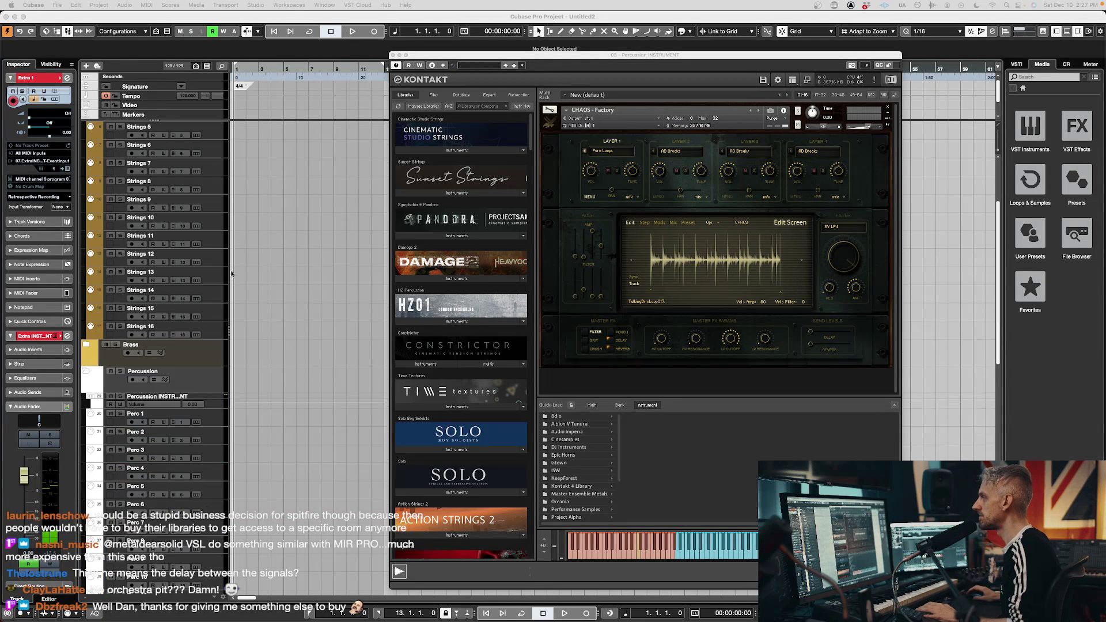
{"action": "left_click", "coordinate": [206, 410]}
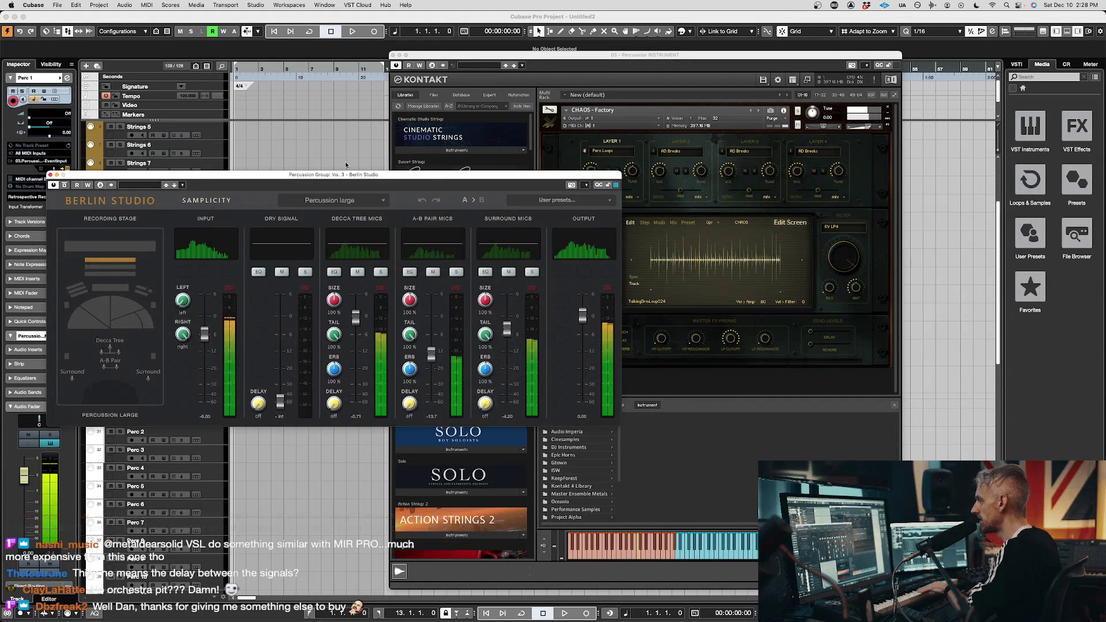
{"action": "left_click_drag", "start_coordinate": [283, 181], "coordinate": [427, 217]}
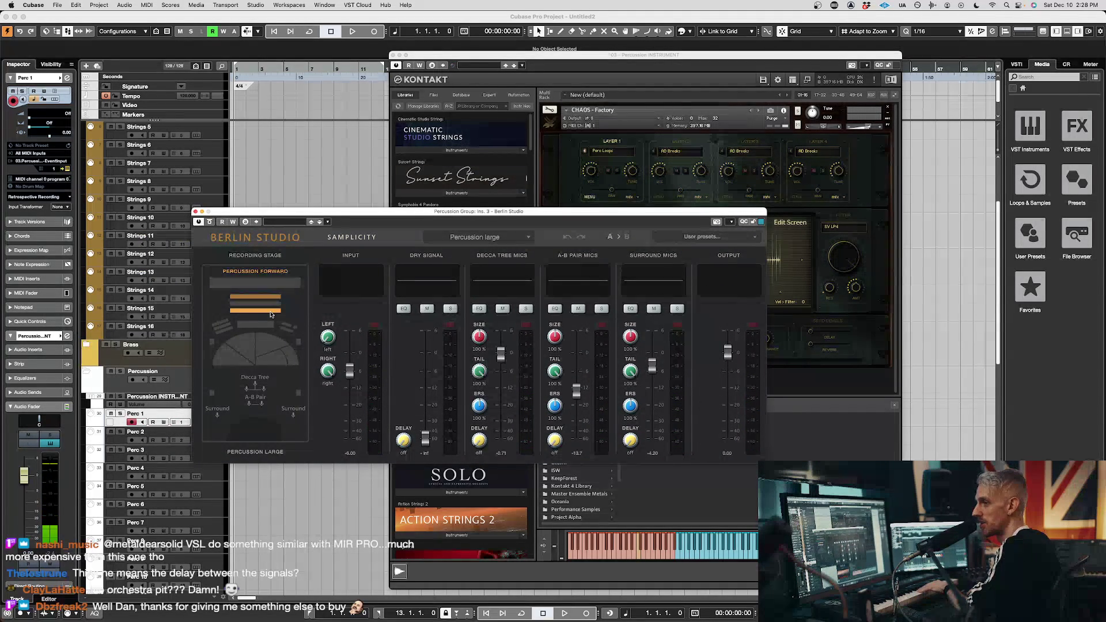
Audition the Percussion forward, upward and large, Choir and Violas stage positions, ending with the source at Violins 2
{"action": "left_click", "coordinate": [271, 314]}
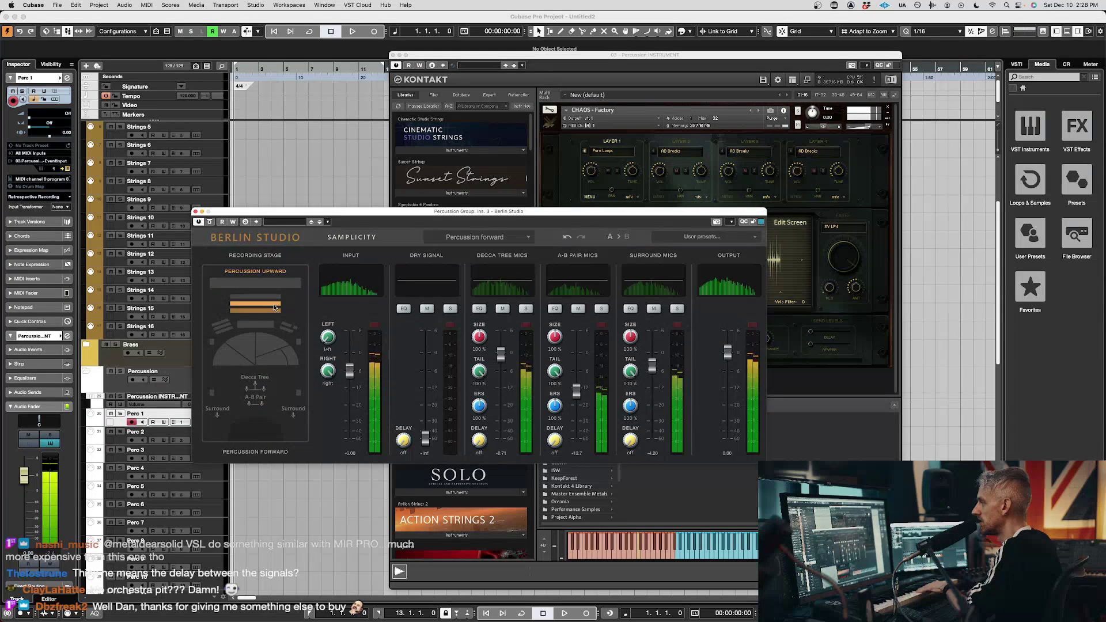
{"action": "left_click", "coordinate": [275, 308]}
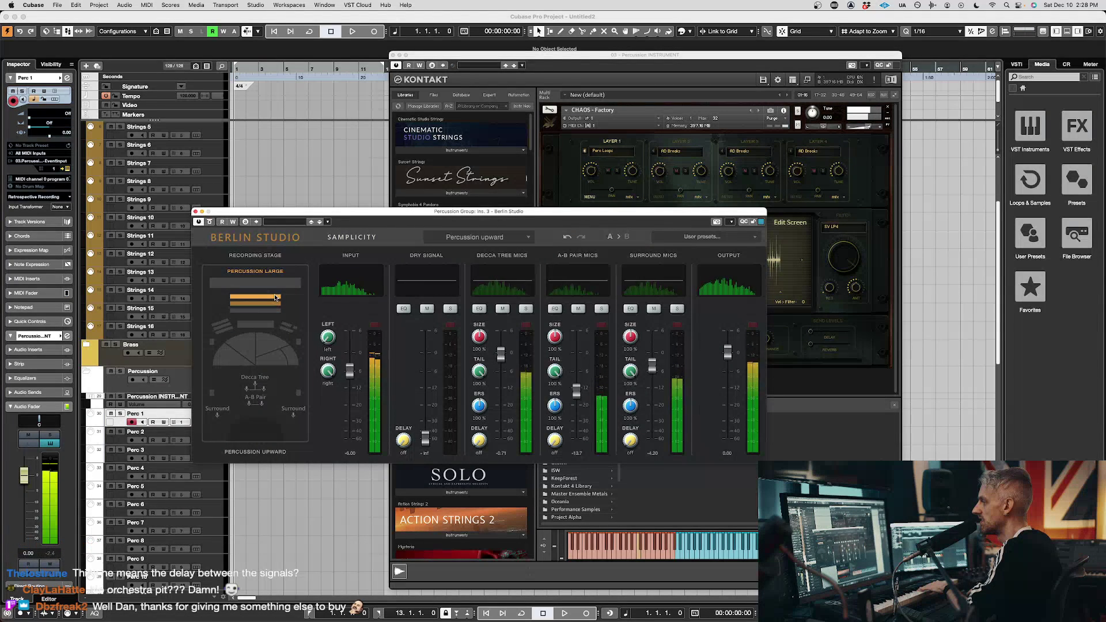
{"action": "left_click", "coordinate": [275, 298]}
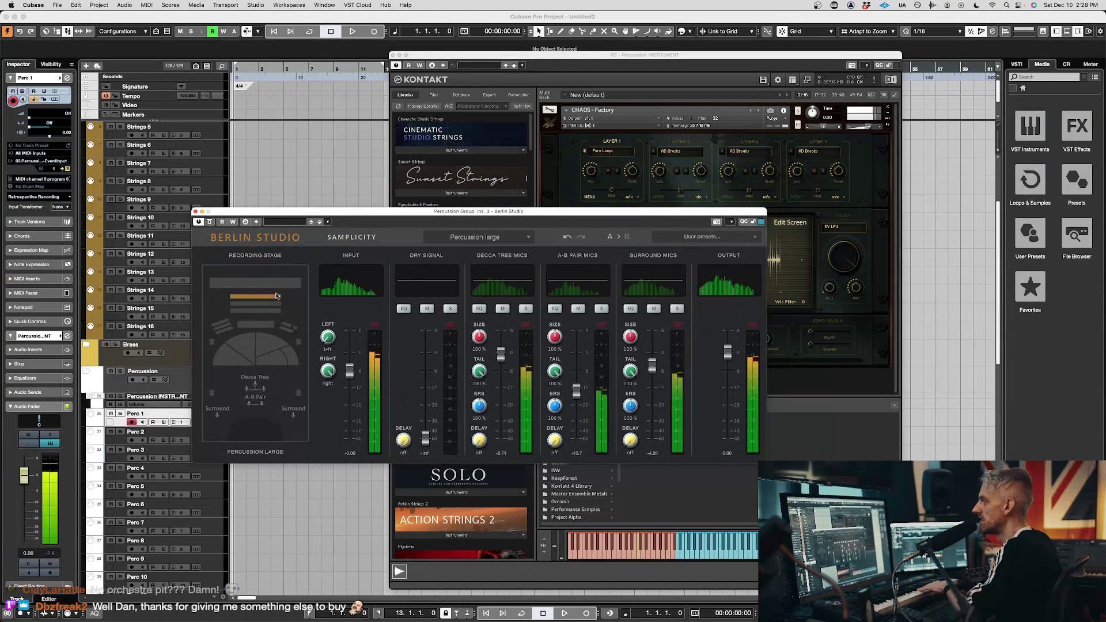
{"action": "left_click", "coordinate": [271, 283]}
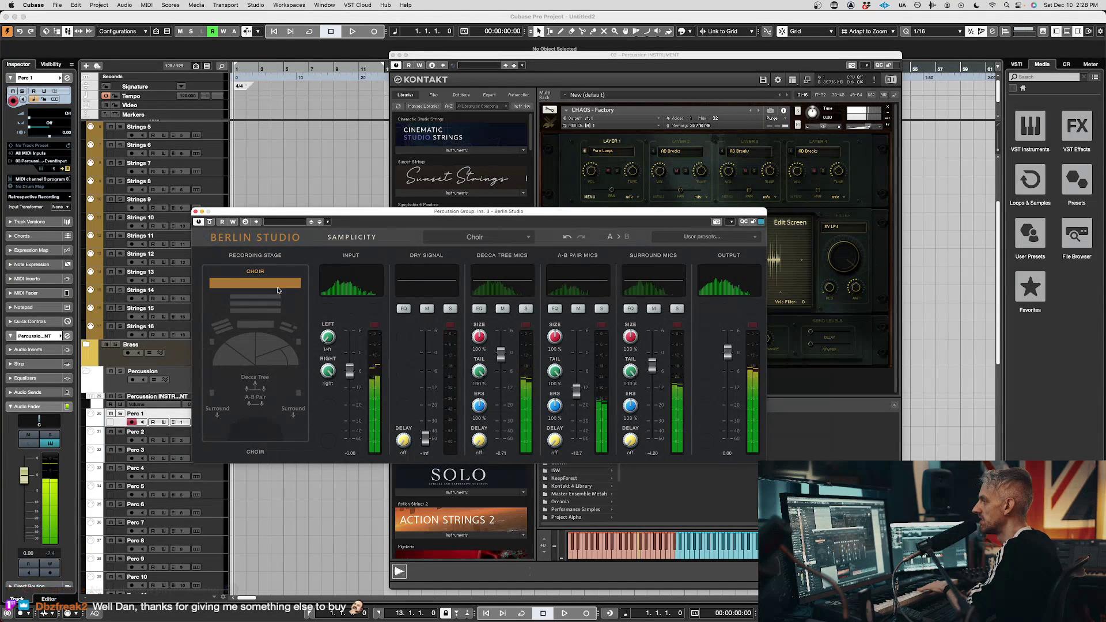
{"action": "left_click", "coordinate": [257, 326]}
{"action": "left_click", "coordinate": [265, 338]}
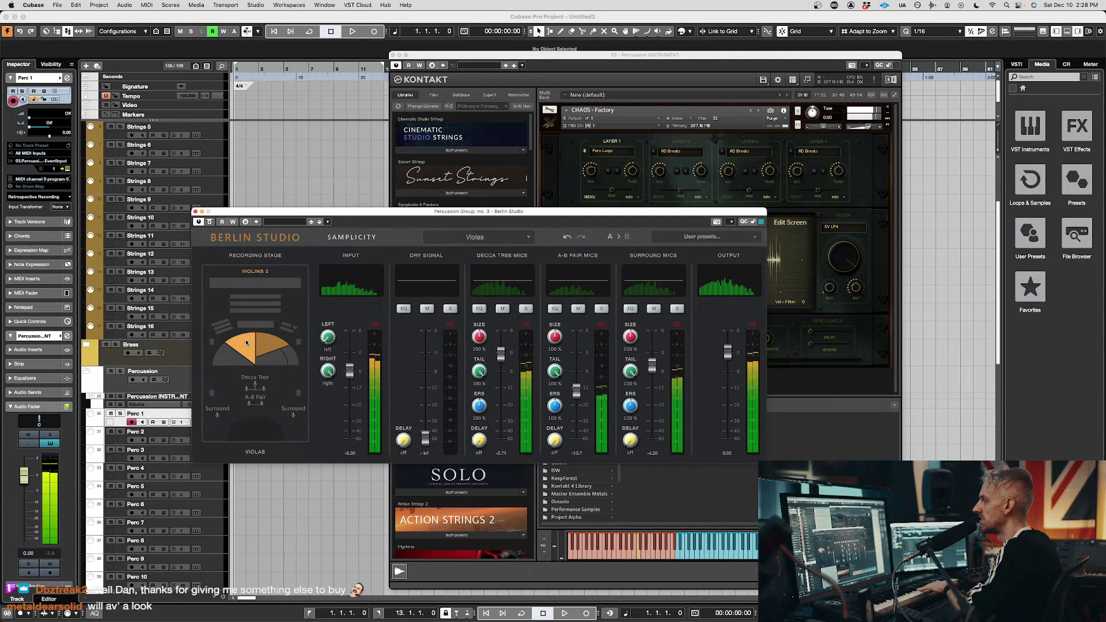
{"action": "left_click", "coordinate": [246, 339]}
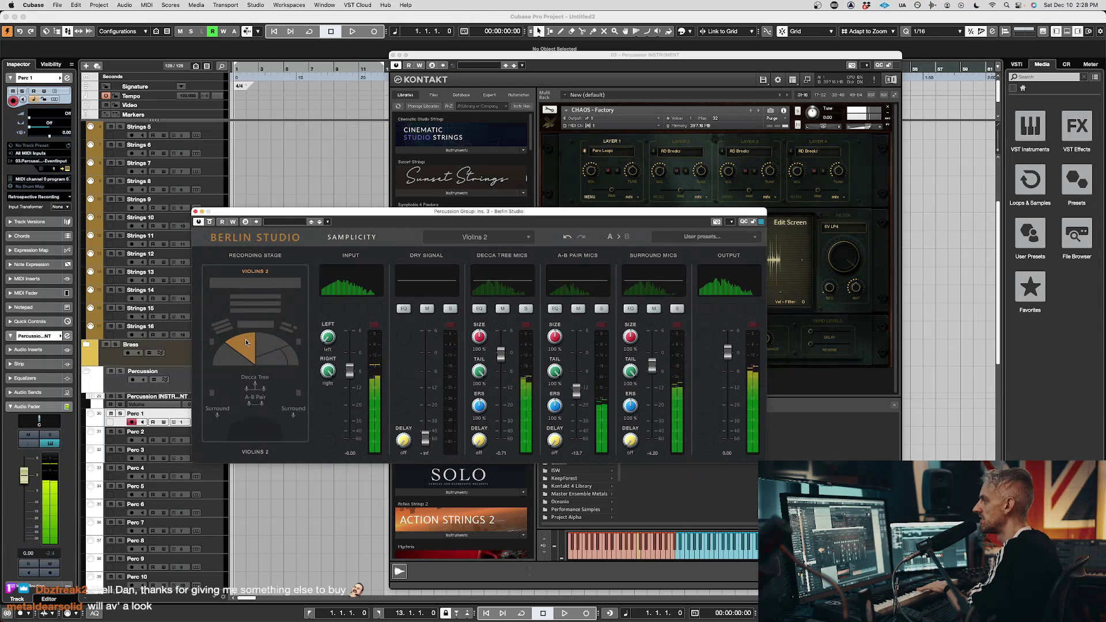
Audition the Contrabasses, Celli and Front Stage wide positions on the recording stage, ending with the source at Celli
{"action": "left_click", "coordinate": [294, 357]}
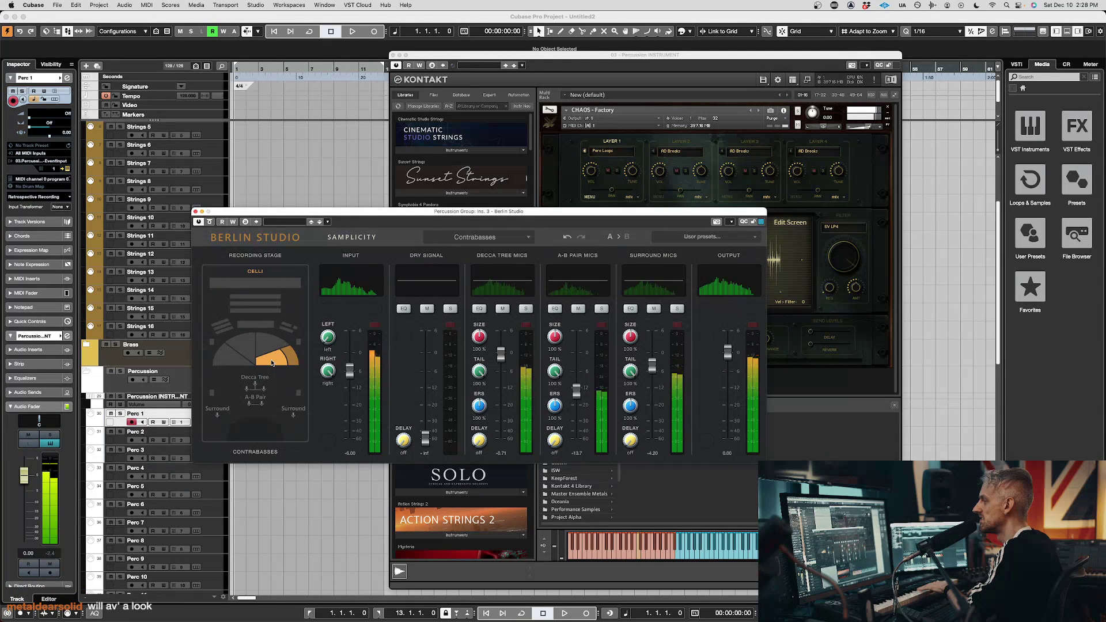
{"action": "left_click", "coordinate": [271, 363]}
{"action": "left_click", "coordinate": [298, 342]}
{"action": "left_click", "coordinate": [299, 395]}
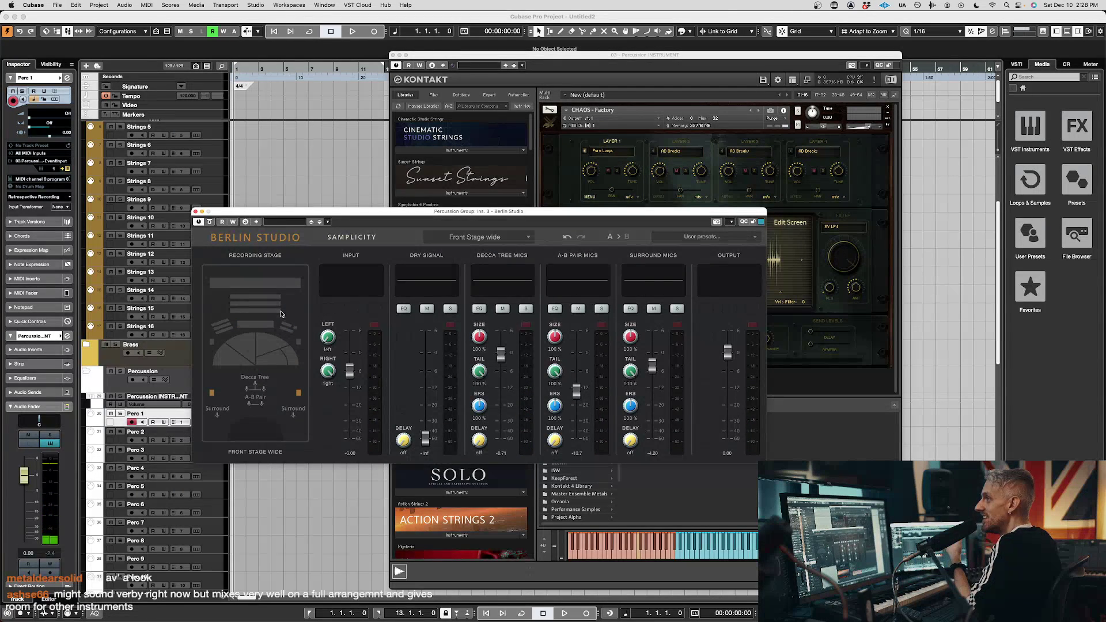
{"action": "left_click", "coordinate": [262, 352]}
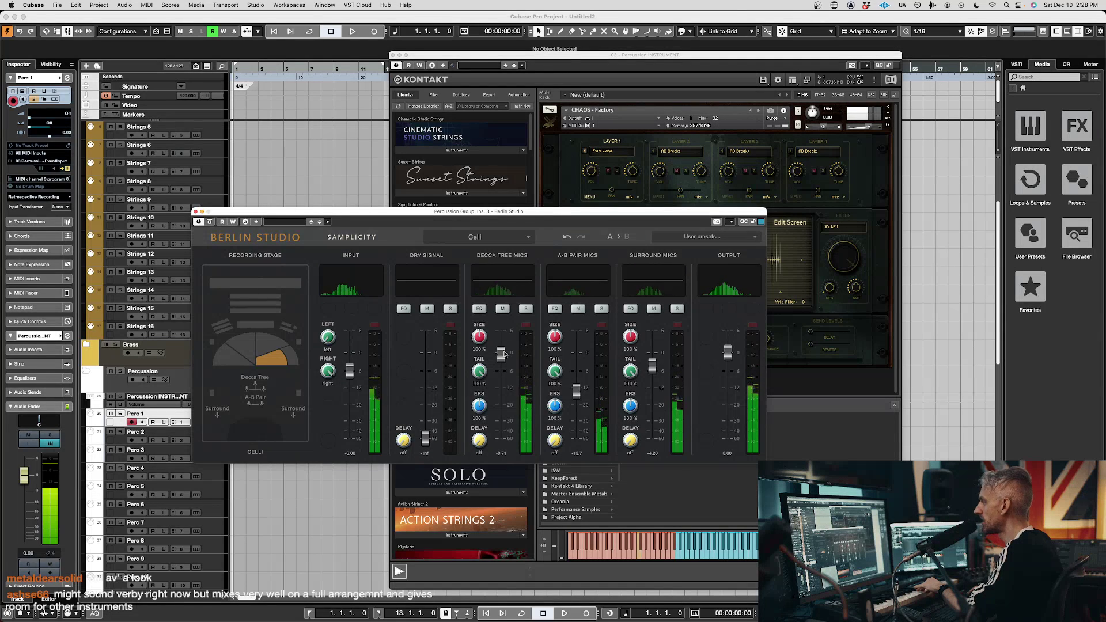
Balance Decca Tree to about -13 dB, A-B Pair -12.6 dB, Surround 0.6 dB and dry -3.1 dB, and compare against the bypassed plug-in
{"action": "left_click_drag", "start_coordinate": [504, 356], "coordinate": [504, 395]}
{"action": "left_click_drag", "start_coordinate": [576, 393], "coordinate": [576, 374]}
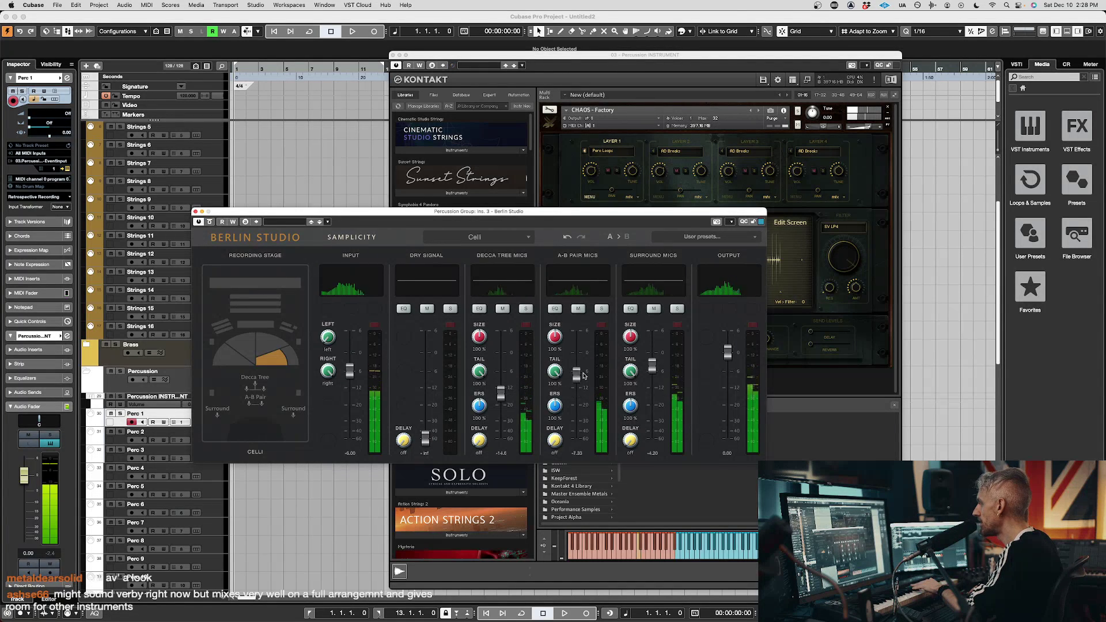
{"action": "left_click_drag", "start_coordinate": [652, 366], "coordinate": [651, 349]}
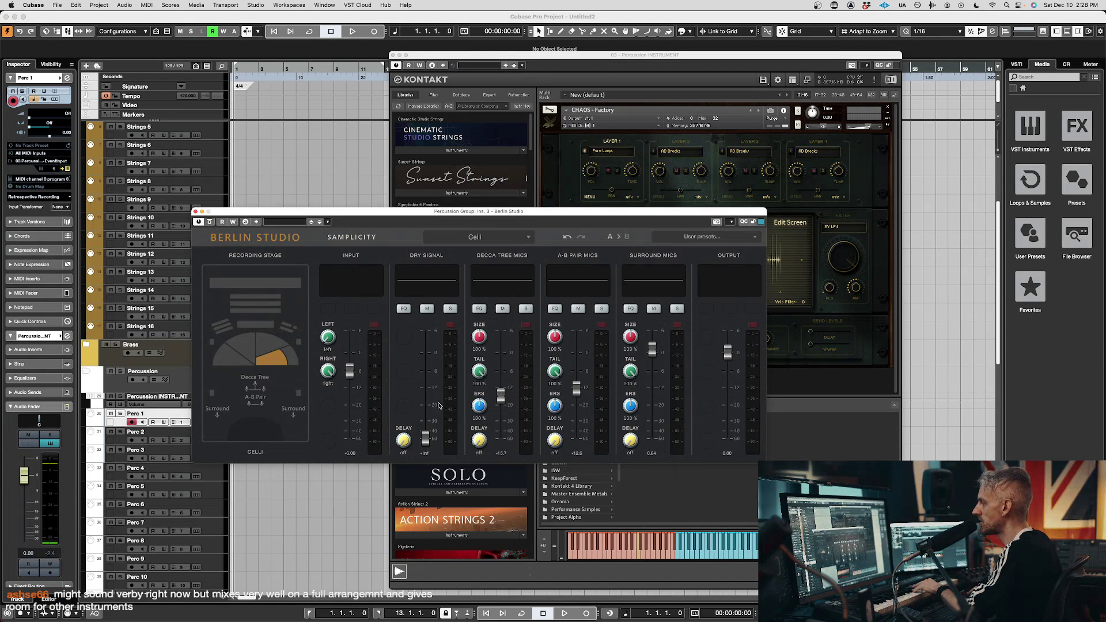
{"action": "left_click_drag", "start_coordinate": [425, 439], "coordinate": [425, 364]}
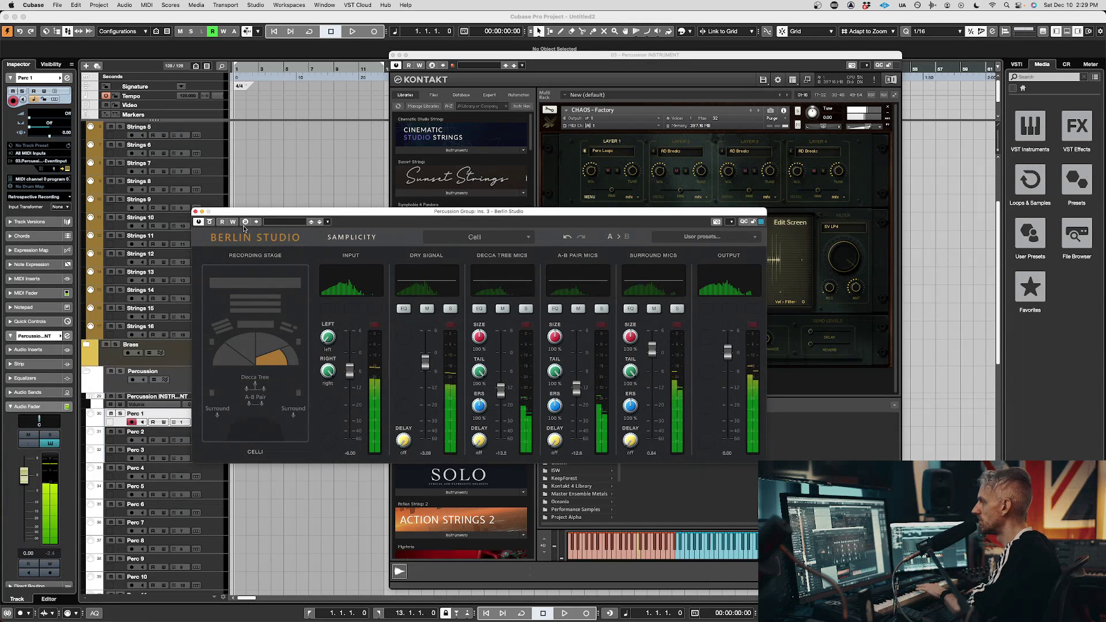
{"action": "left_click", "coordinate": [211, 223]}
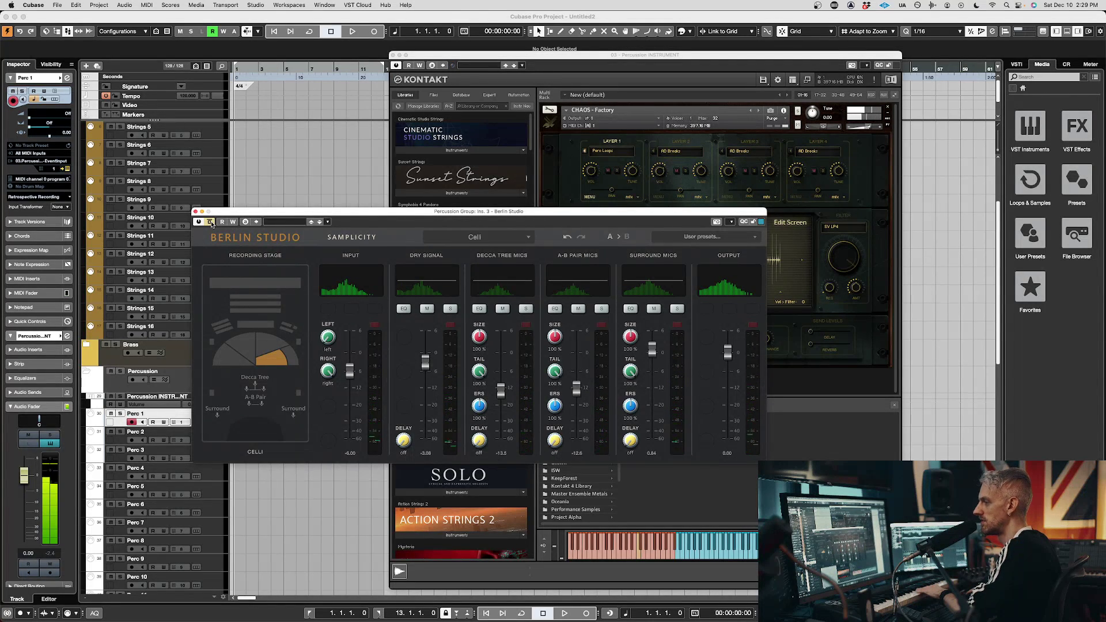
{"action": "left_click", "coordinate": [211, 222]}
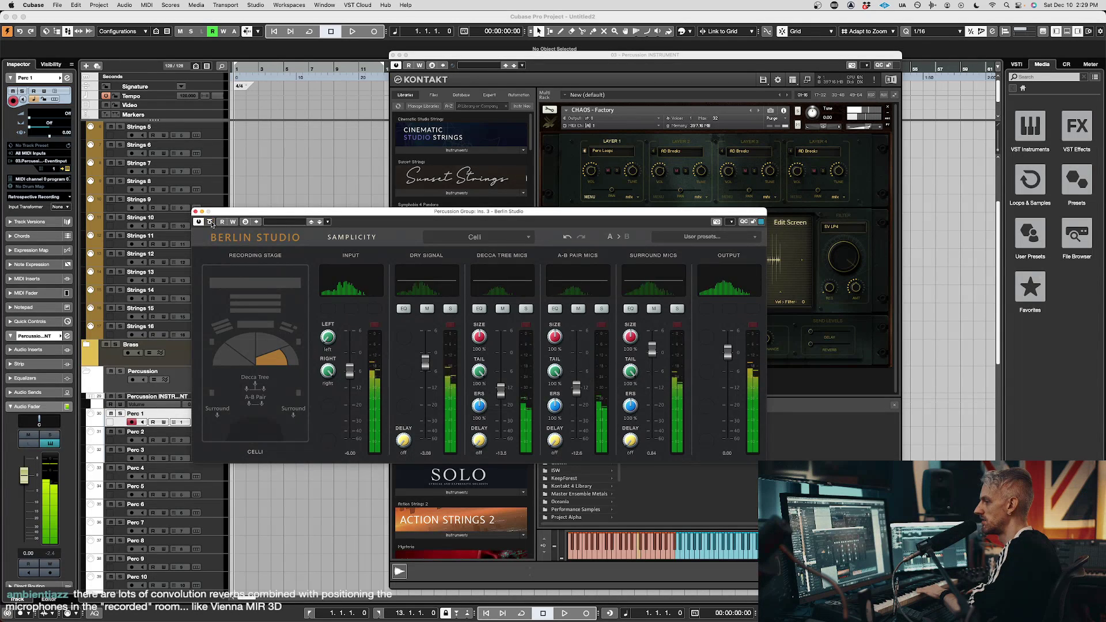
Rebalance the room mics to about -25 dB Decca Tree, -22 dB A-B Pair and -14 dB Surround
{"action": "left_click_drag", "start_coordinate": [652, 374], "coordinate": [654, 370]}
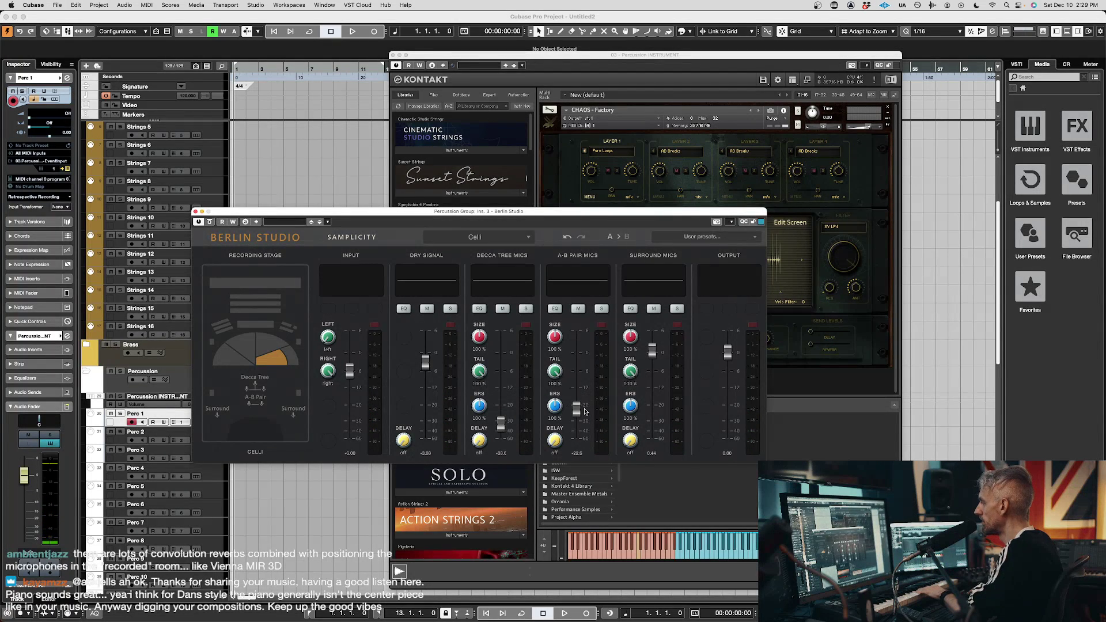
{"action": "left_click_drag", "start_coordinate": [501, 424], "coordinate": [503, 409]}
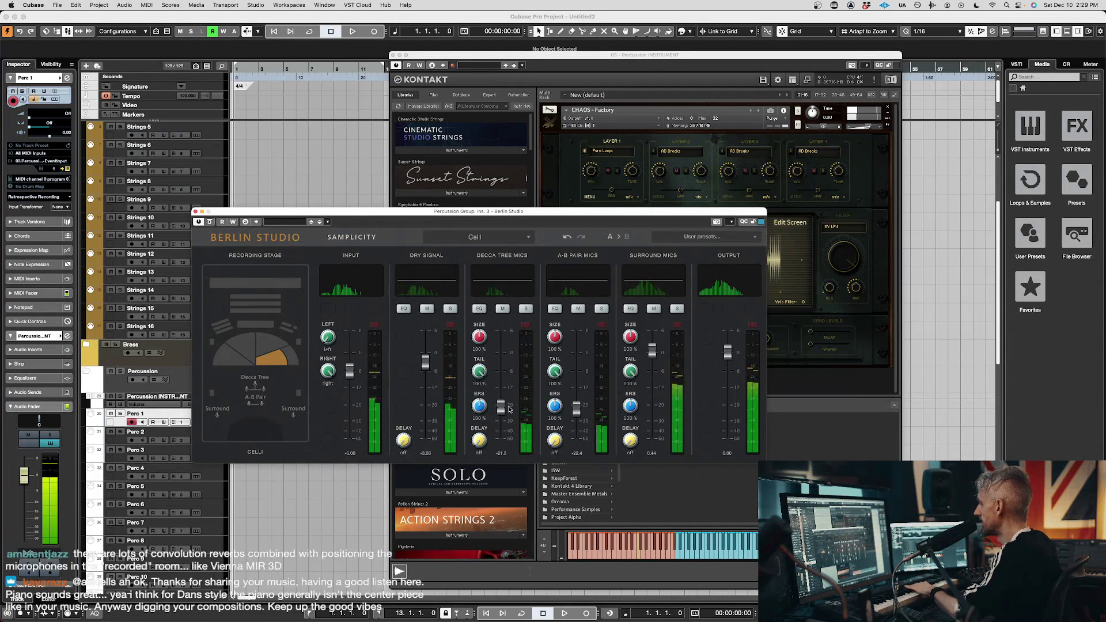
{"action": "left_click_drag", "start_coordinate": [652, 353], "coordinate": [660, 409]}
{"action": "left_click_drag", "start_coordinate": [581, 408], "coordinate": [581, 387]}
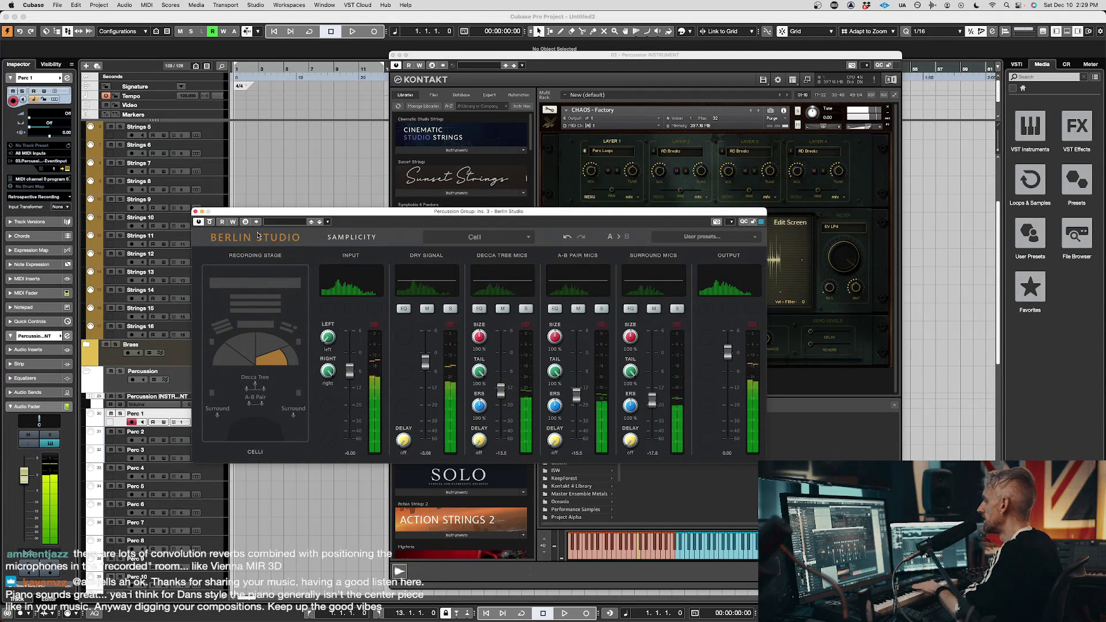
{"action": "left_click_drag", "start_coordinate": [501, 391], "coordinate": [506, 410]}
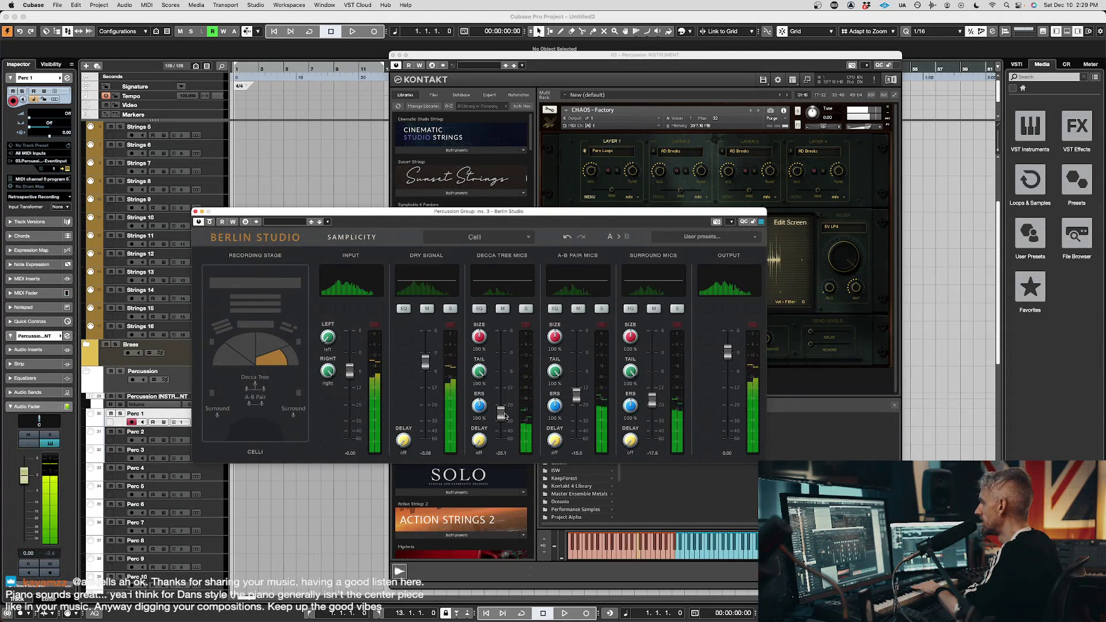
{"action": "left_click_drag", "start_coordinate": [573, 406], "coordinate": [578, 411]}
{"action": "mouse_move", "coordinate": [652, 399]}
{"action": "left_mouse_down"}
{"action": "mouse_move", "coordinate": [652, 416]}
{"action": "mouse_move", "coordinate": [649, 394]}
{"action": "left_mouse_up"}
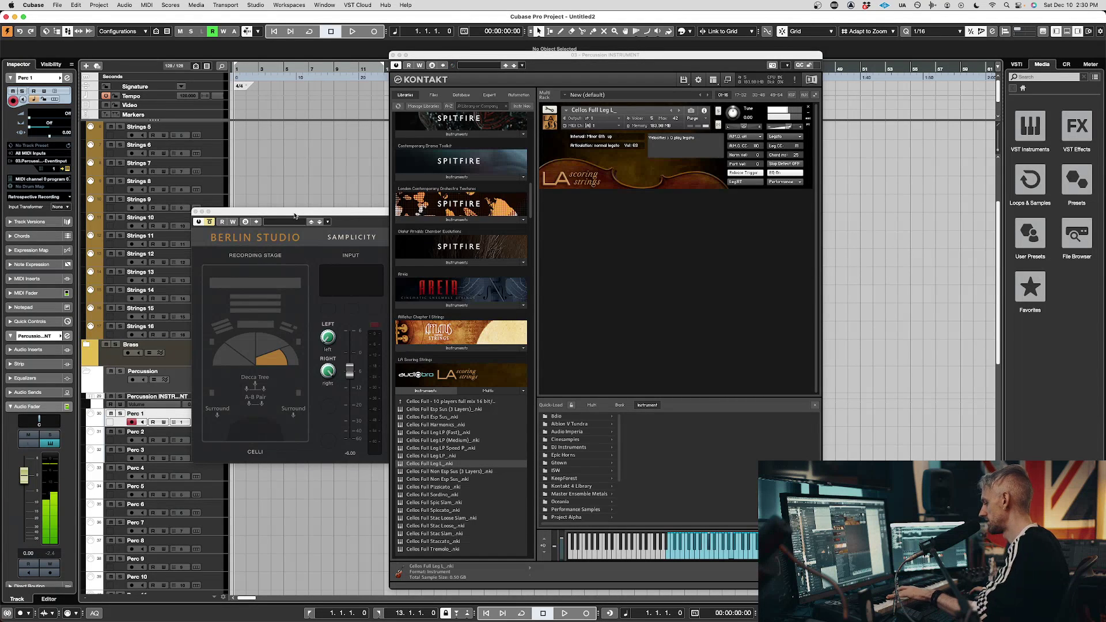
Rebalance Berlin Studio for the legato cellos: Decca Tree and dry near -6 dB, A-B Pair near -5 dB, Surround about 1.7 dB
{"action": "left_click", "coordinate": [301, 313]}
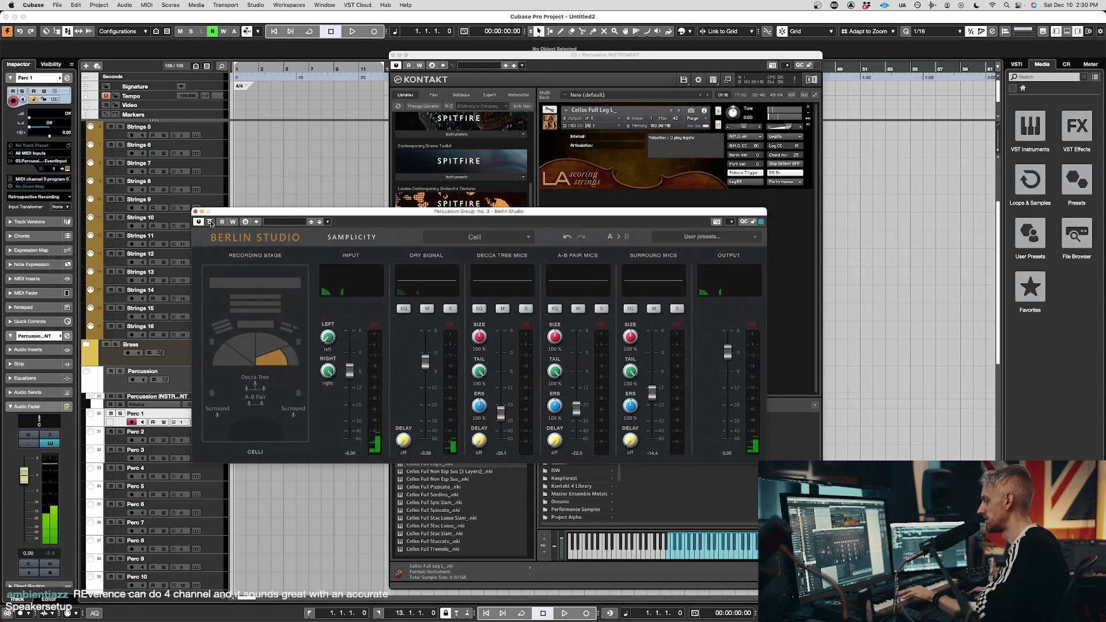
{"action": "left_click_drag", "start_coordinate": [500, 413], "coordinate": [500, 369]}
{"action": "left_click_drag", "start_coordinate": [652, 393], "coordinate": [652, 359]}
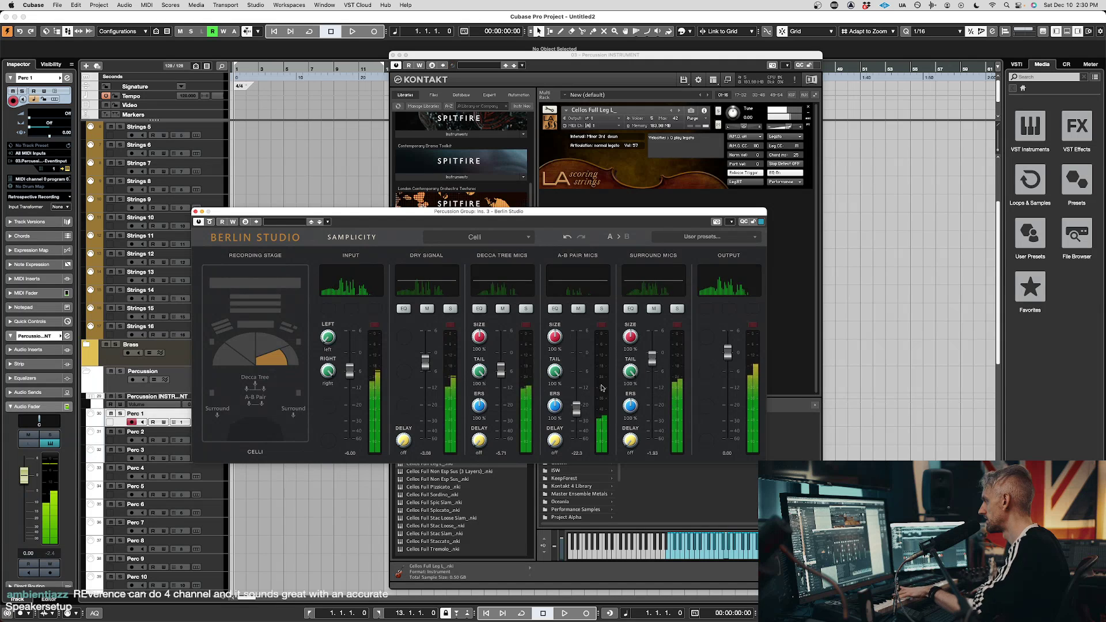
{"action": "left_click_drag", "start_coordinate": [576, 409], "coordinate": [576, 367]}
{"action": "left_click_drag", "start_coordinate": [425, 365], "coordinate": [432, 393]}
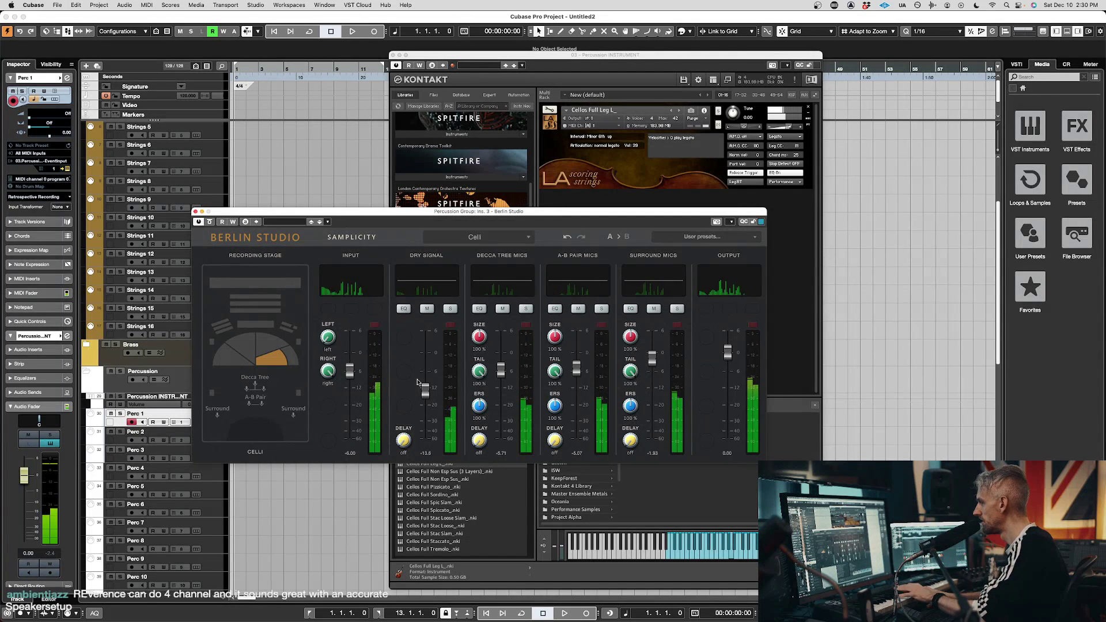
{"action": "left_click_drag", "start_coordinate": [645, 357], "coordinate": [645, 346]}
{"action": "left_click_drag", "start_coordinate": [431, 395], "coordinate": [427, 372]}
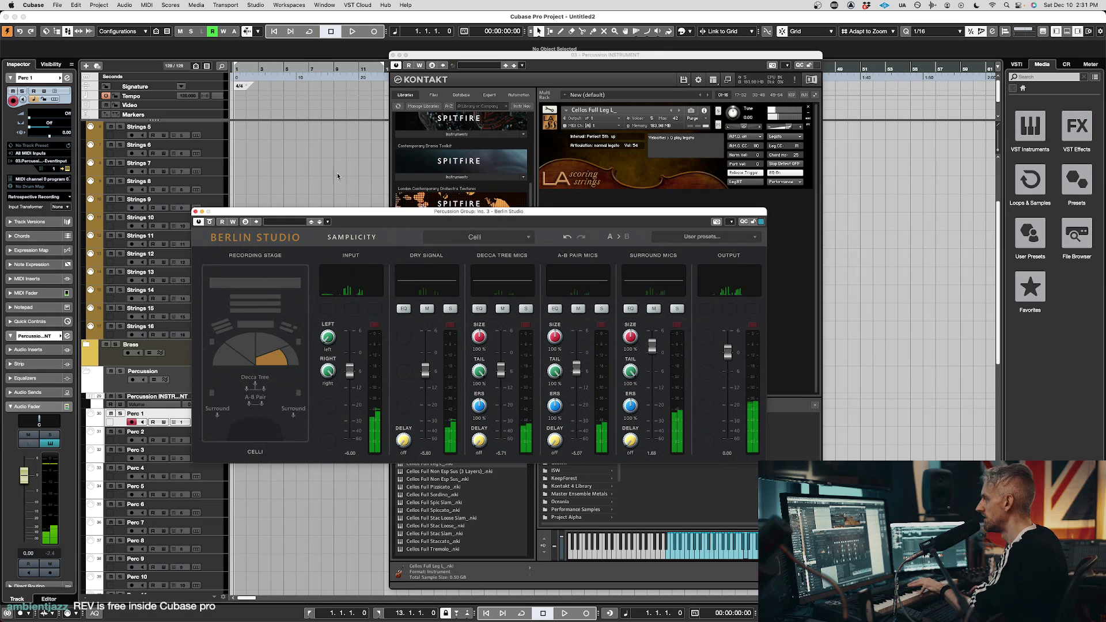
Audition the Violas position, settle the source on Percussion large and raise the input level to about 1 dB
{"action": "left_click", "coordinate": [257, 336]}
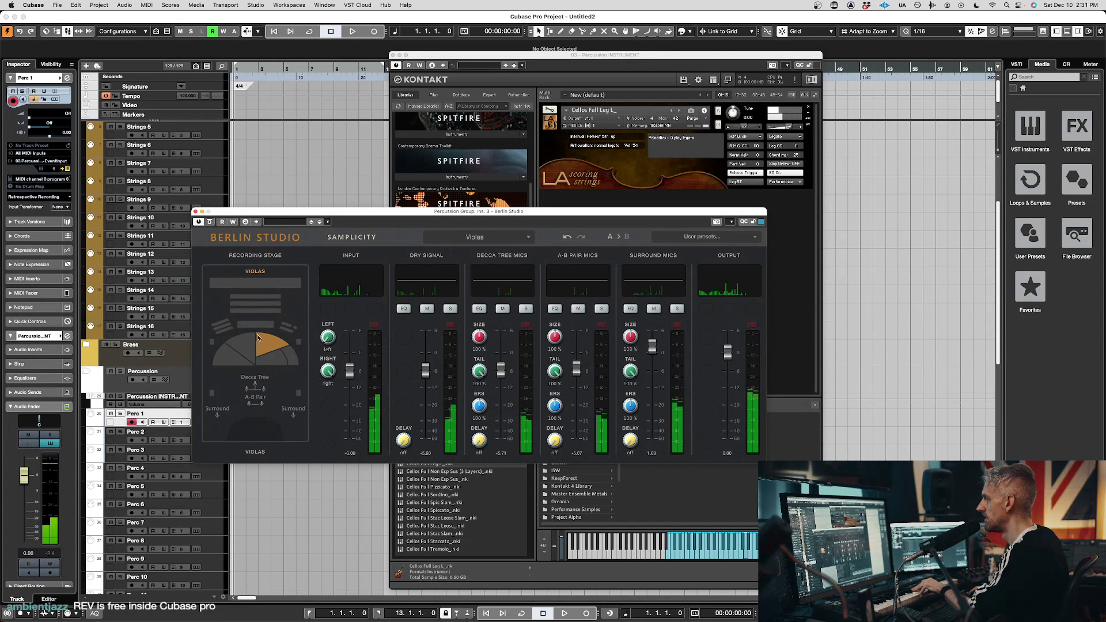
{"action": "left_click", "coordinate": [254, 296]}
{"action": "left_click_drag", "start_coordinate": [350, 371], "coordinate": [349, 349]}
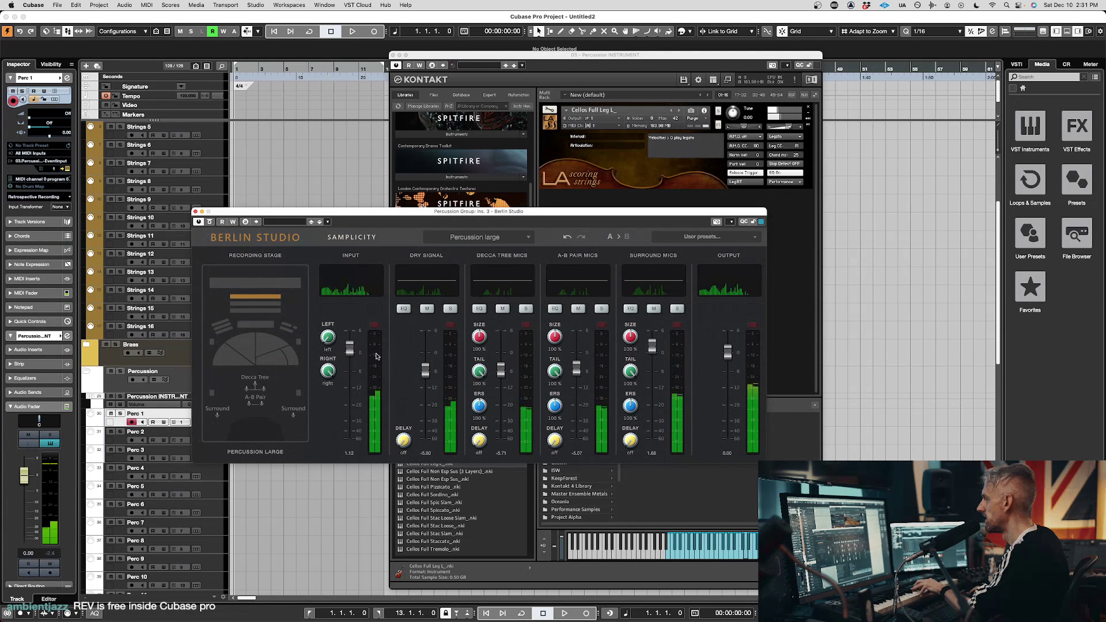
Turn the dry signal fully down, raise the Decca Tree and A-B Pair mics close to 0 dB, and trim the input just below 0 dB
{"action": "left_click_drag", "start_coordinate": [425, 370], "coordinate": [425, 439]}
{"action": "left_click_drag", "start_coordinate": [501, 370], "coordinate": [501, 355]}
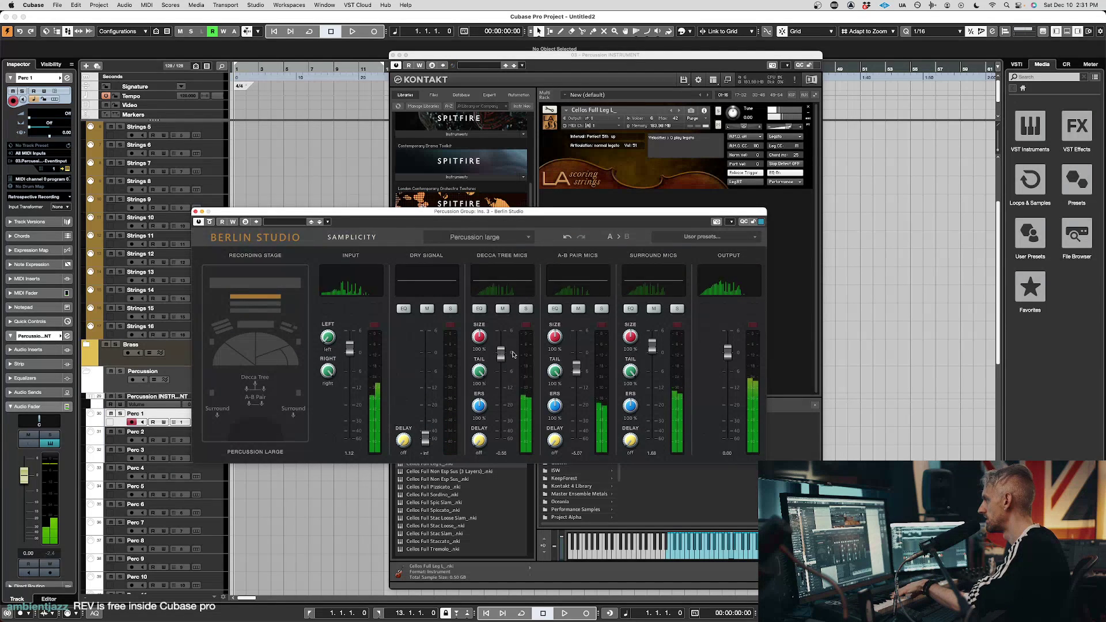
{"action": "left_click_drag", "start_coordinate": [576, 368], "coordinate": [576, 359]}
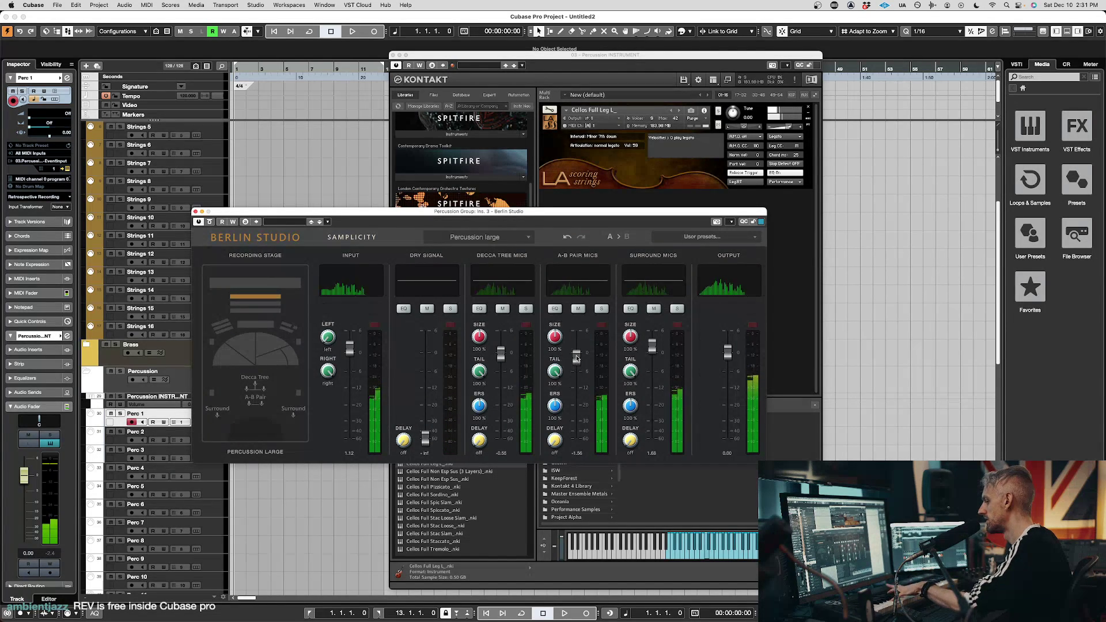
{"action": "left_click_drag", "start_coordinate": [350, 349], "coordinate": [349, 355]}
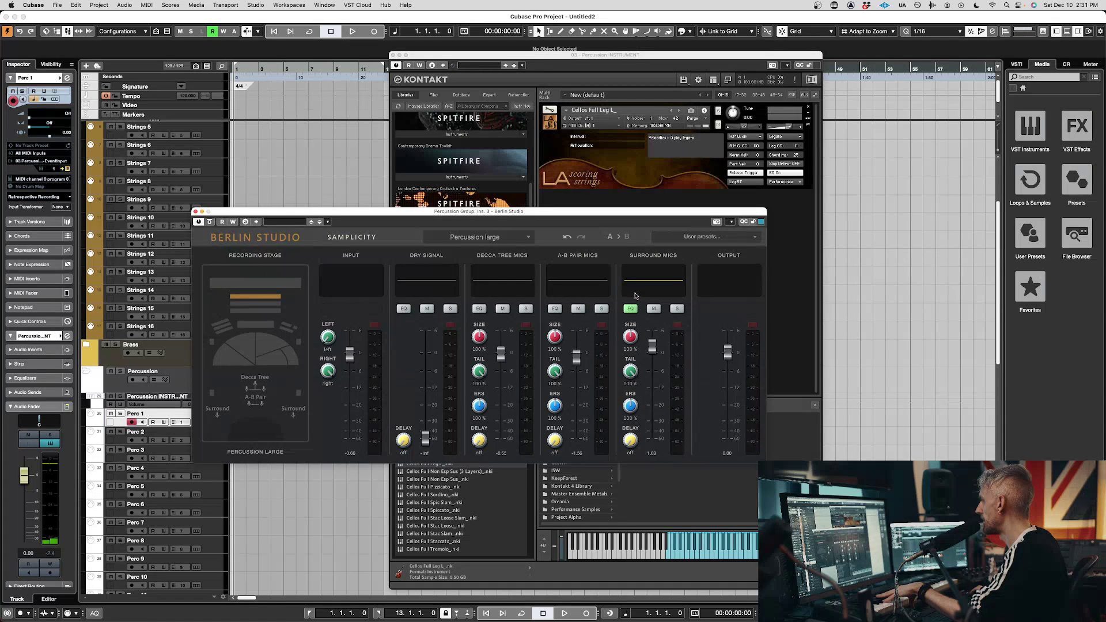
Apply gentle low and low-mid EQ cuts to the Surround and A-B Pair mics, including about -2 dB at 75 Hz on A-B Pair
{"action": "left_click", "coordinate": [631, 308]}
{"action": "left_click_drag", "start_coordinate": [604, 364], "coordinate": [648, 370]}
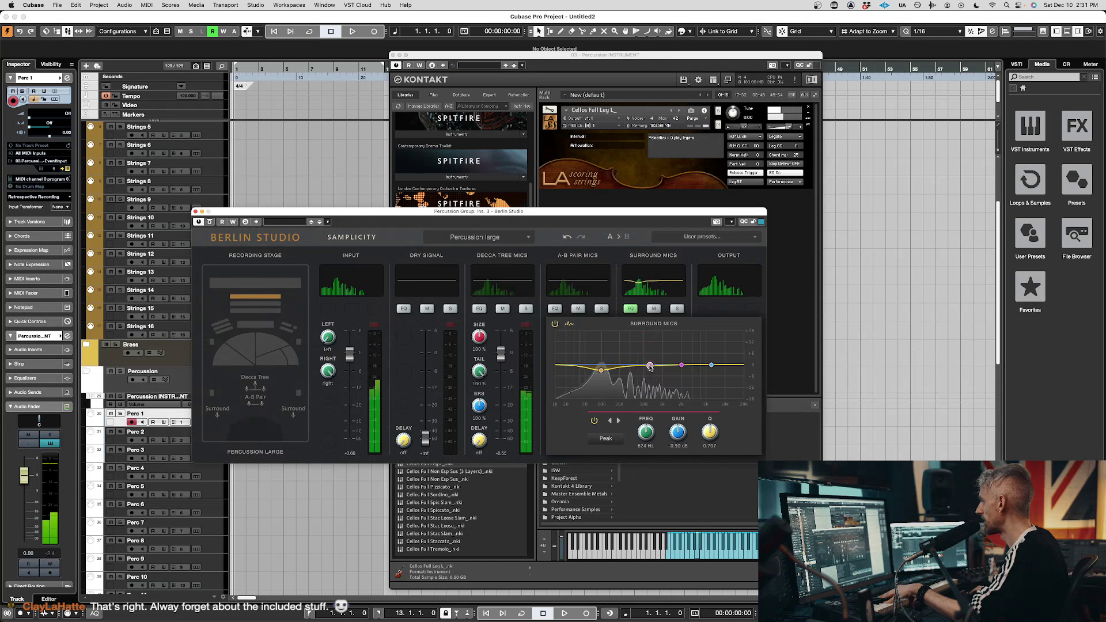
{"action": "left_click", "coordinate": [589, 281]}
{"action": "left_click", "coordinate": [589, 281]}
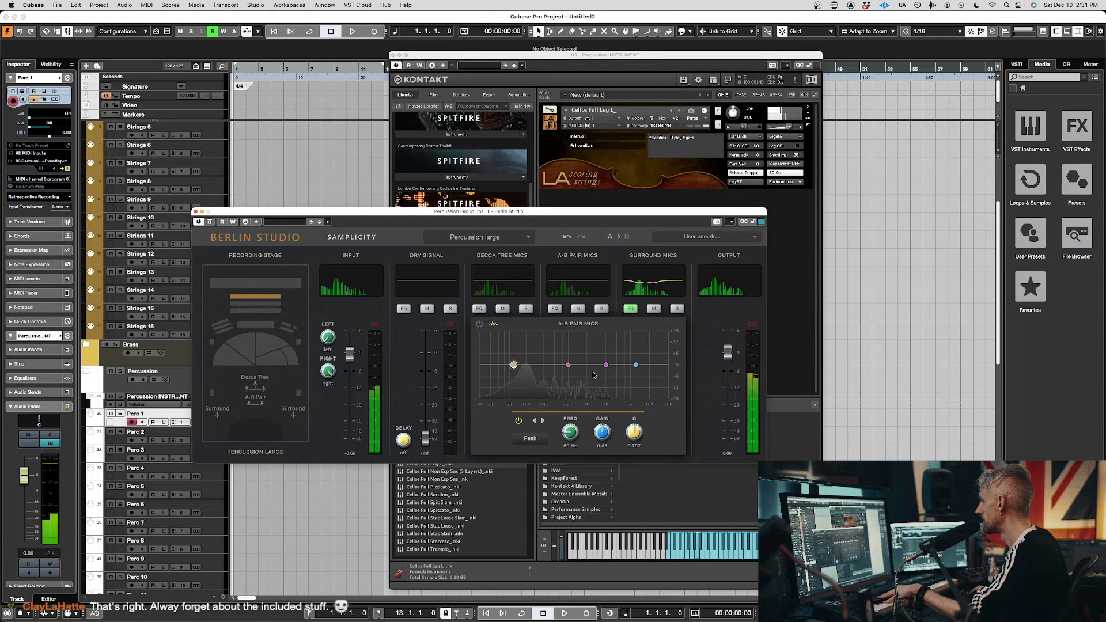
{"action": "left_click_drag", "start_coordinate": [574, 364], "coordinate": [520, 370]}
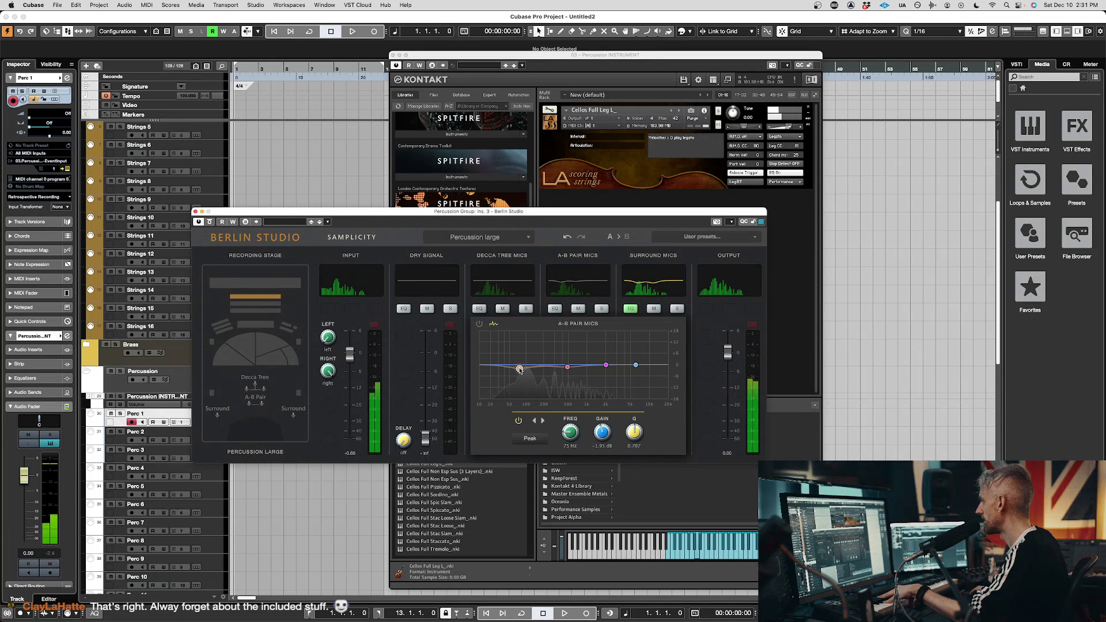
Enable the Decca Tree mics EQ and gently cut the low band and a second band by about 2.2 dB near 584 Hz
{"action": "left_click", "coordinate": [503, 282]}
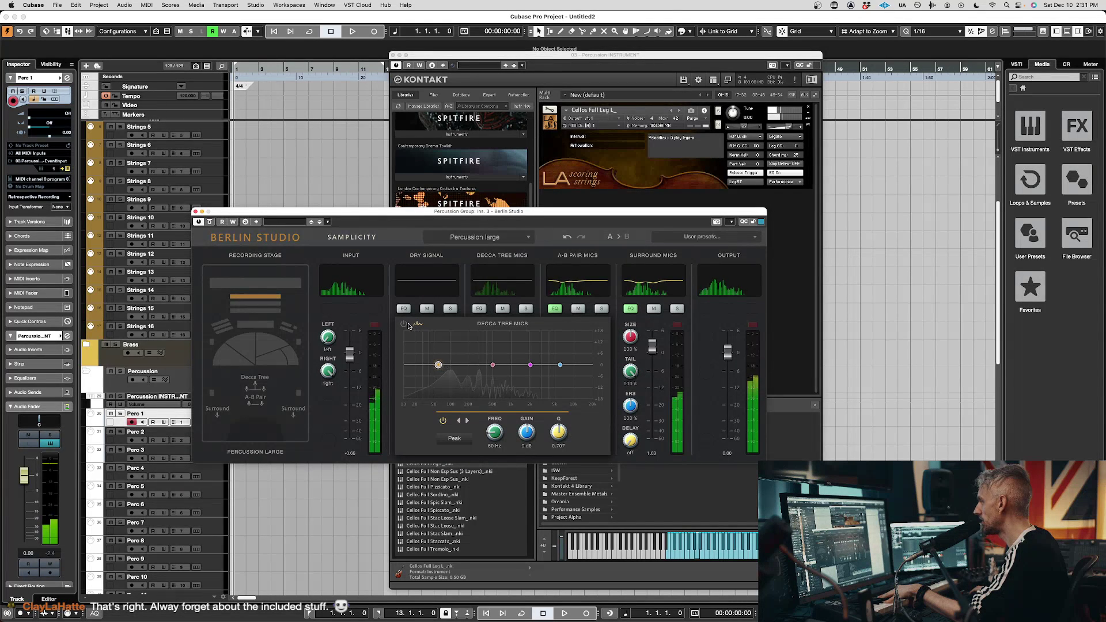
{"action": "left_click", "coordinate": [404, 324]}
{"action": "left_click_drag", "start_coordinate": [437, 364], "coordinate": [497, 368]}
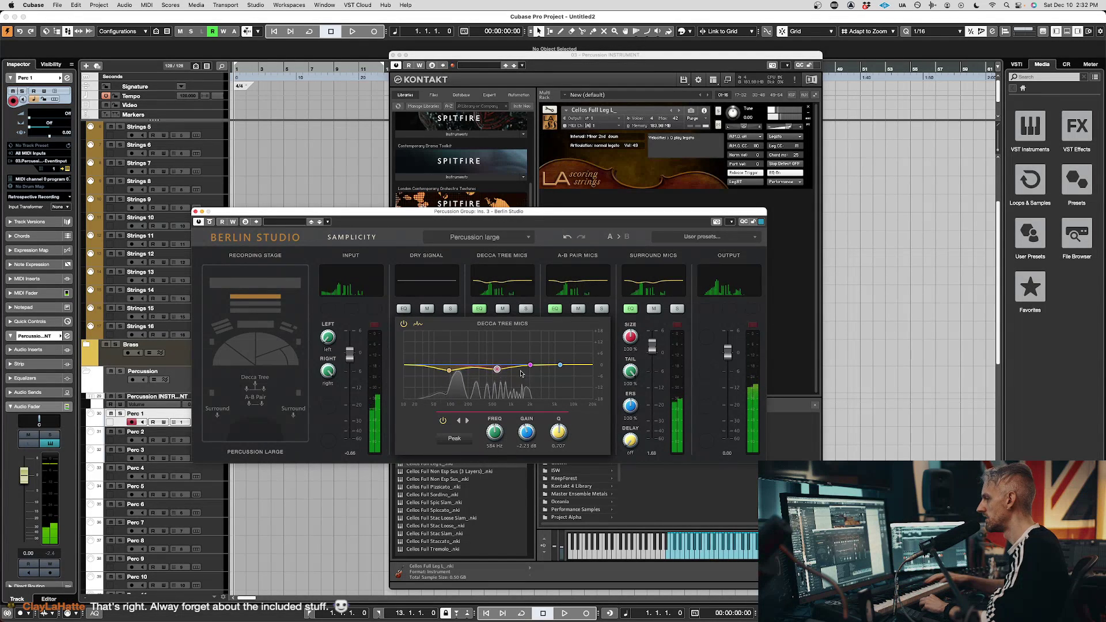
Return the source to the Celli position and bring the dry signal back up to just below 0 dB
{"action": "left_click", "coordinate": [271, 360]}
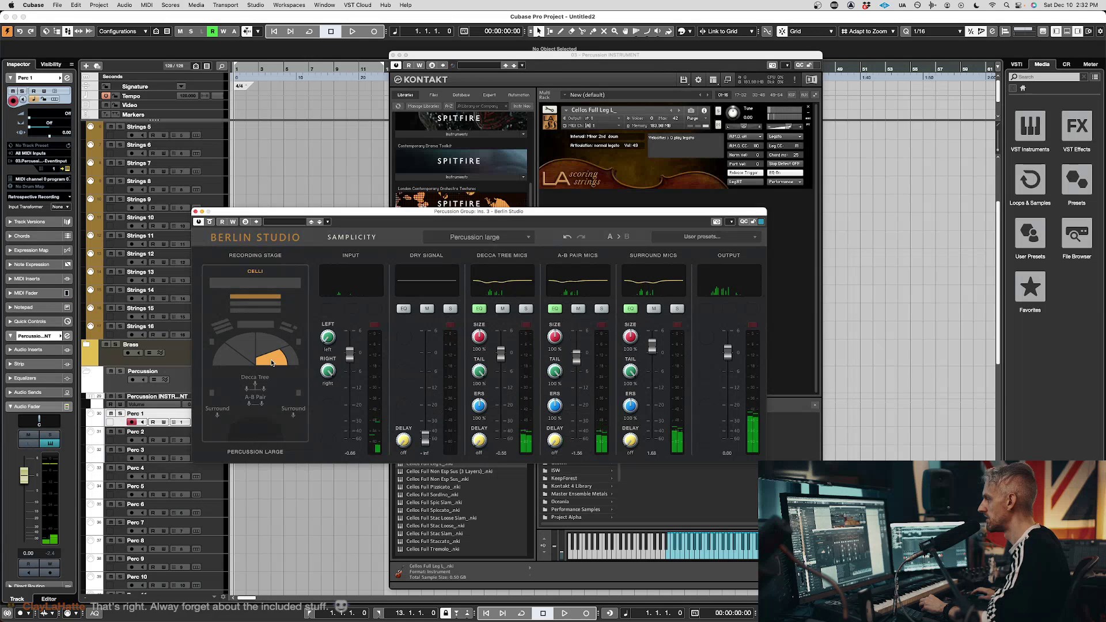
{"action": "left_click", "coordinate": [272, 362]}
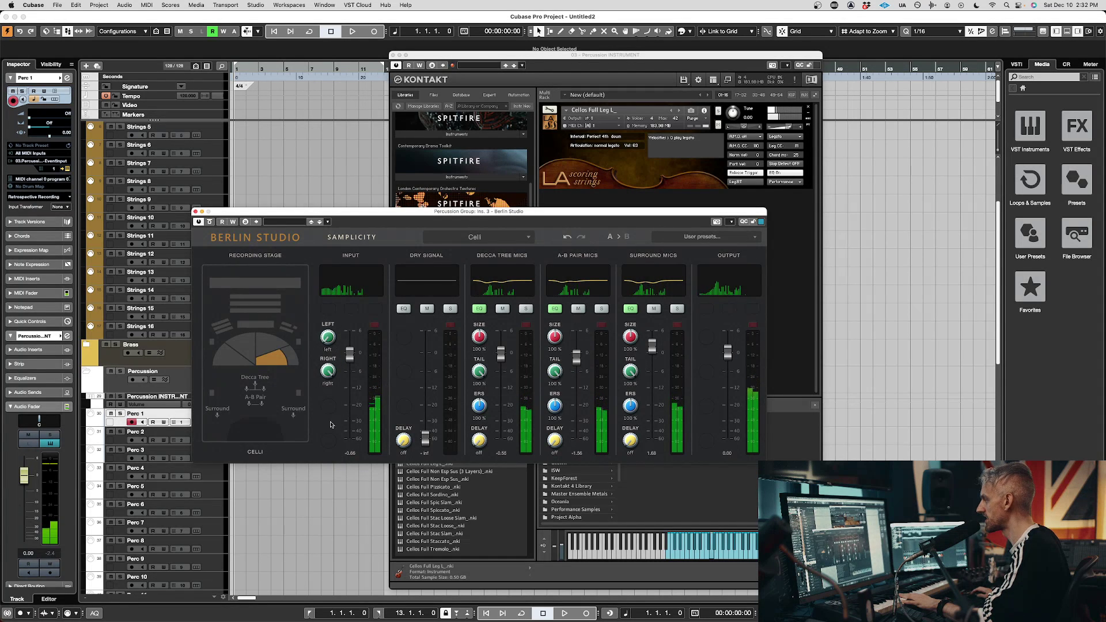
{"action": "left_click_drag", "start_coordinate": [423, 443], "coordinate": [426, 358]}
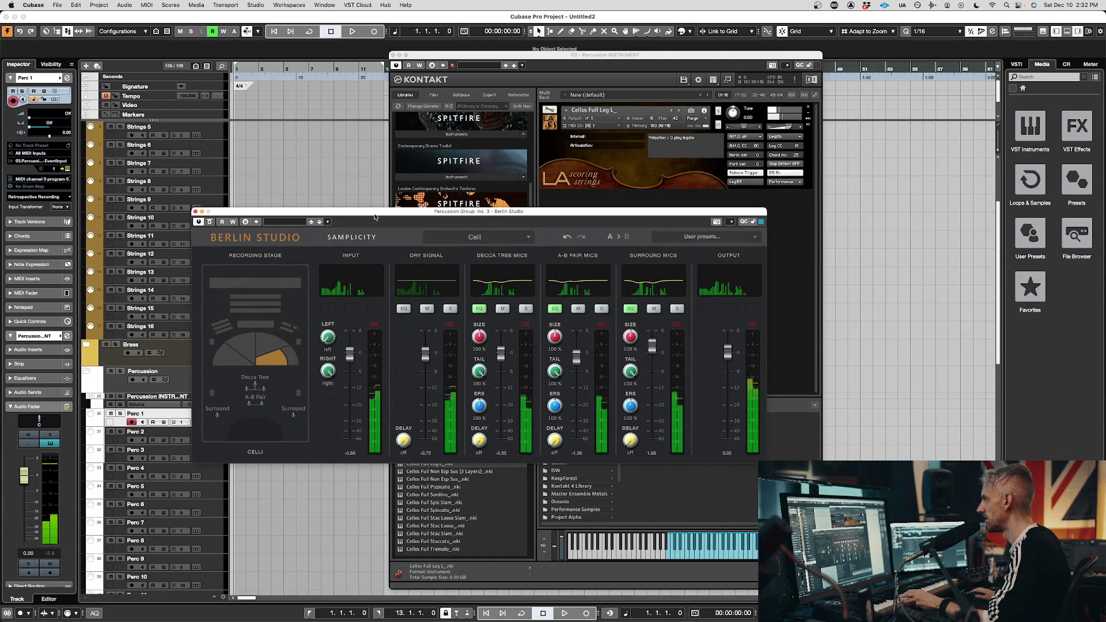
Replace the legato cello patch in Kontakt with Cellos Full Esp Sus and toggle the Berlin Studio bypass to compare the sound
{"action": "left_click", "coordinate": [810, 109]}
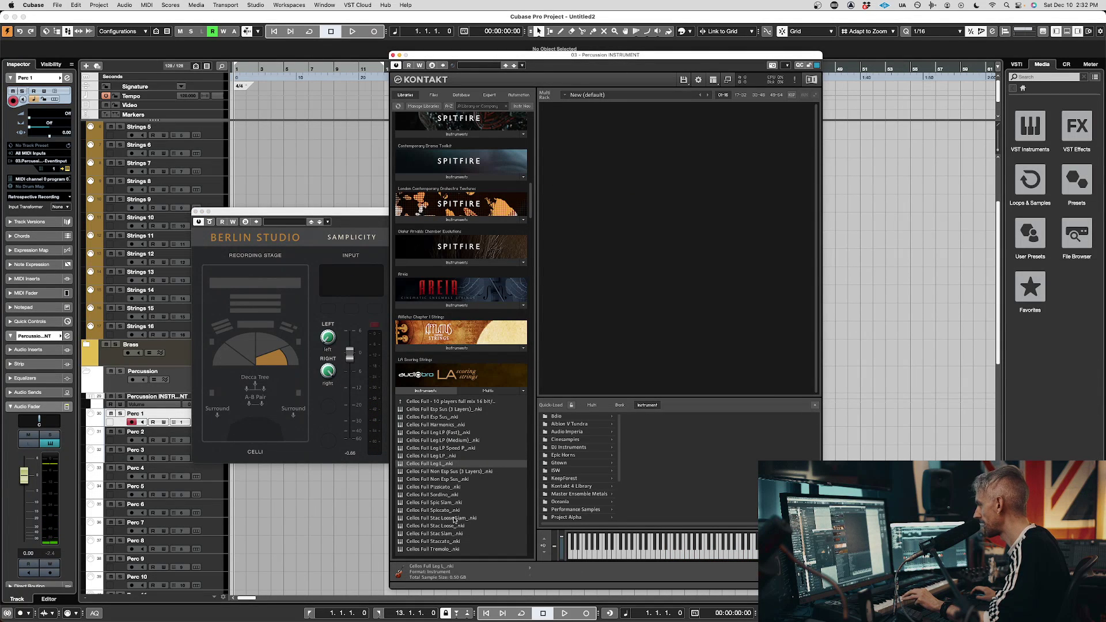
{"action": "double_click", "coordinate": [459, 418]}
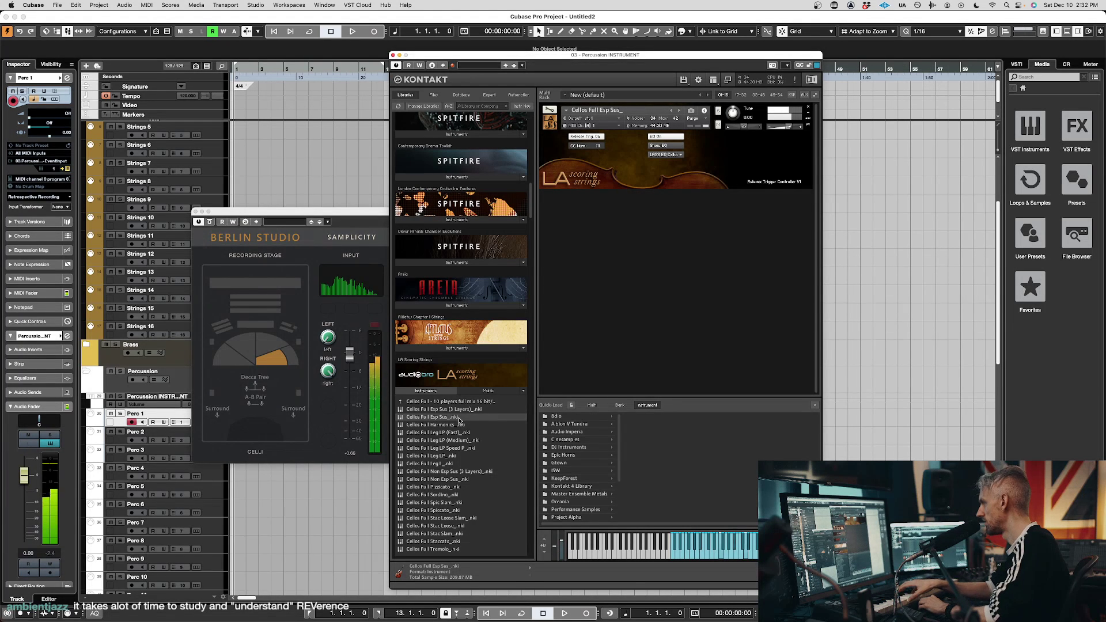
{"action": "left_click", "coordinate": [210, 223]}
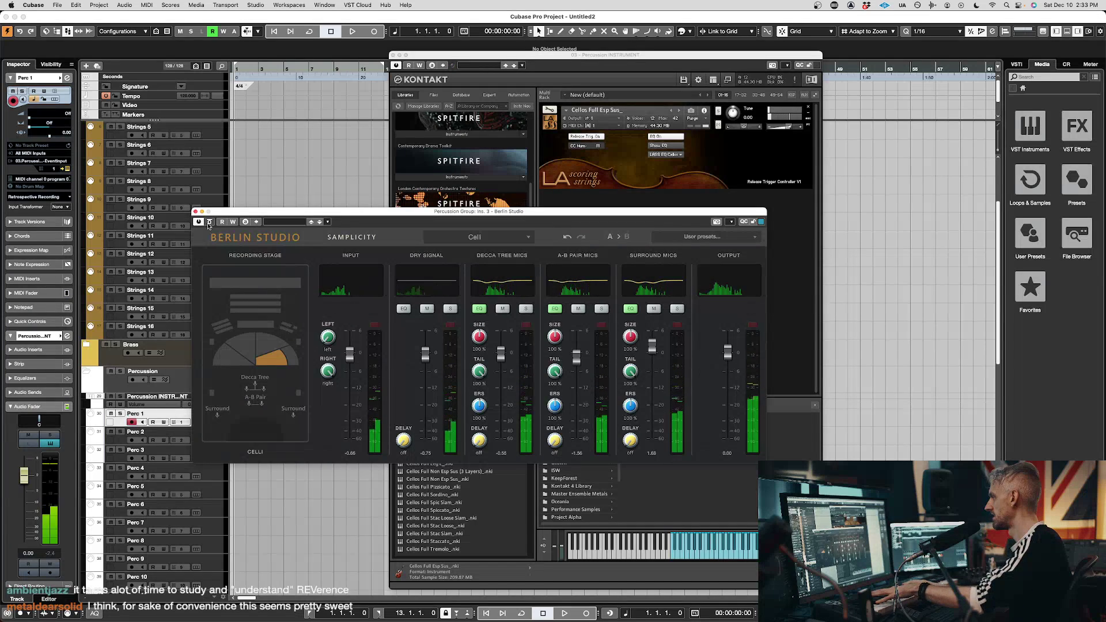
Remove the Cellos Full Esp Sus patch from Kontakt and load the CSS Full Ensemble patch from Cinematic Studio Strings
{"action": "left_click", "coordinate": [714, 163]}
{"action": "left_click", "coordinate": [807, 107]}
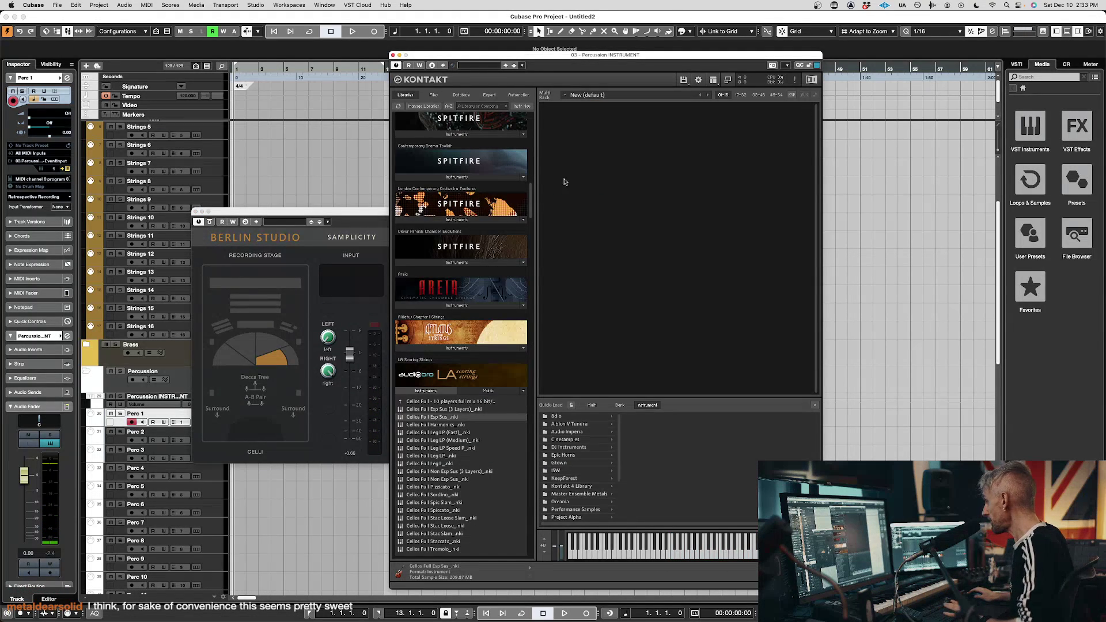
{"action": "scroll", "coordinate": [471, 132], "scroll_direction": "up", "scroll_amount": 10}
{"action": "scroll", "coordinate": [471, 131], "scroll_direction": "up", "scroll_amount": 8}
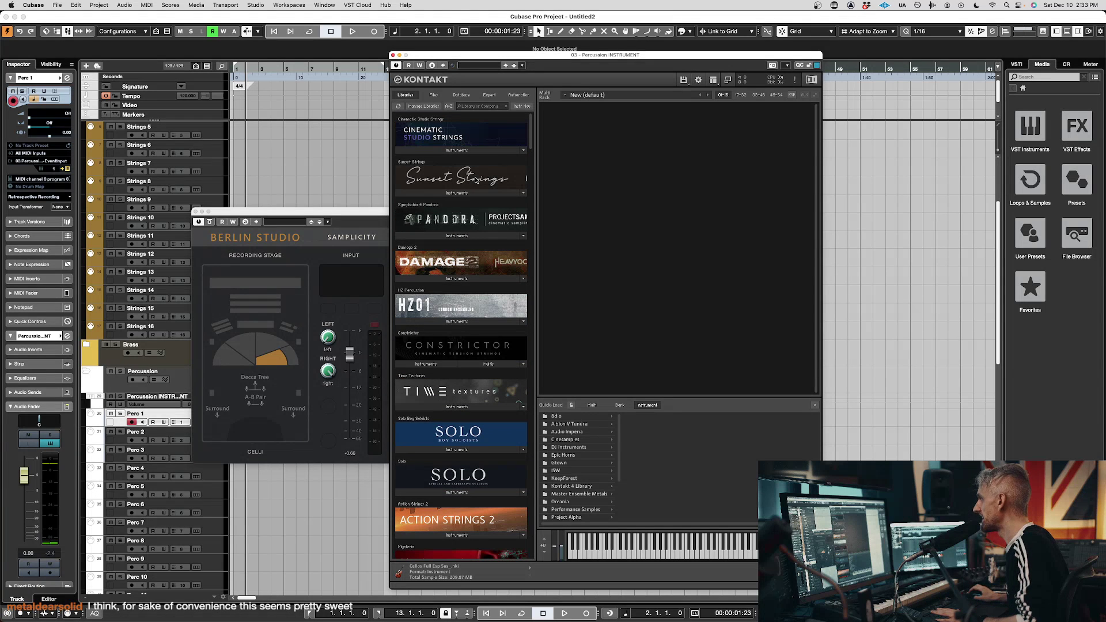
{"action": "scroll", "coordinate": [507, 225], "scroll_direction": "down", "scroll_amount": 15}
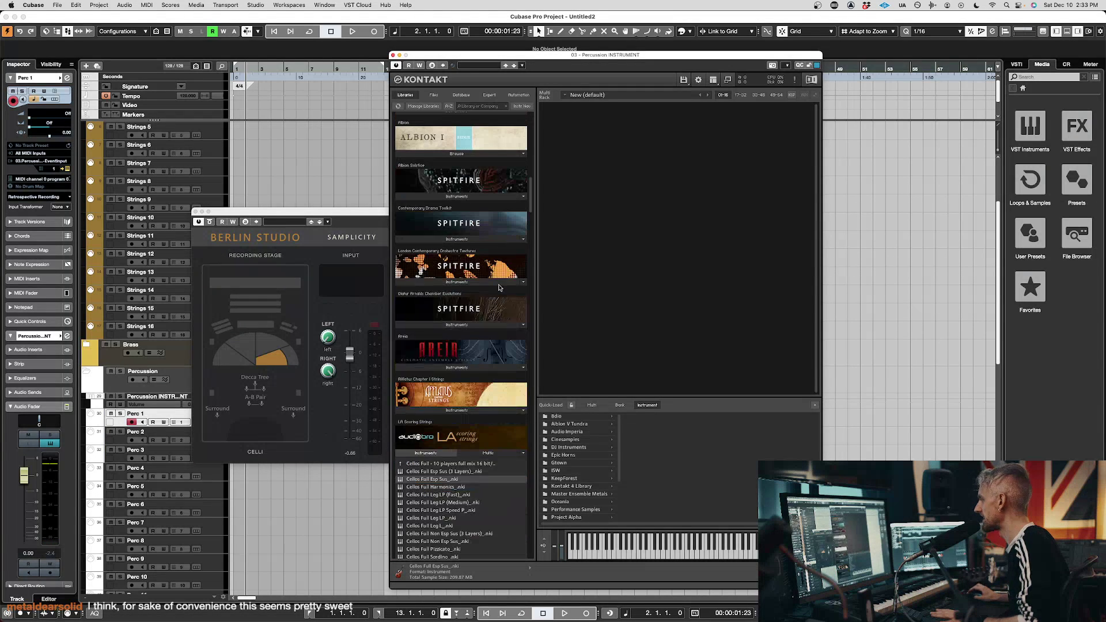
{"action": "left_click", "coordinate": [278, 557]}
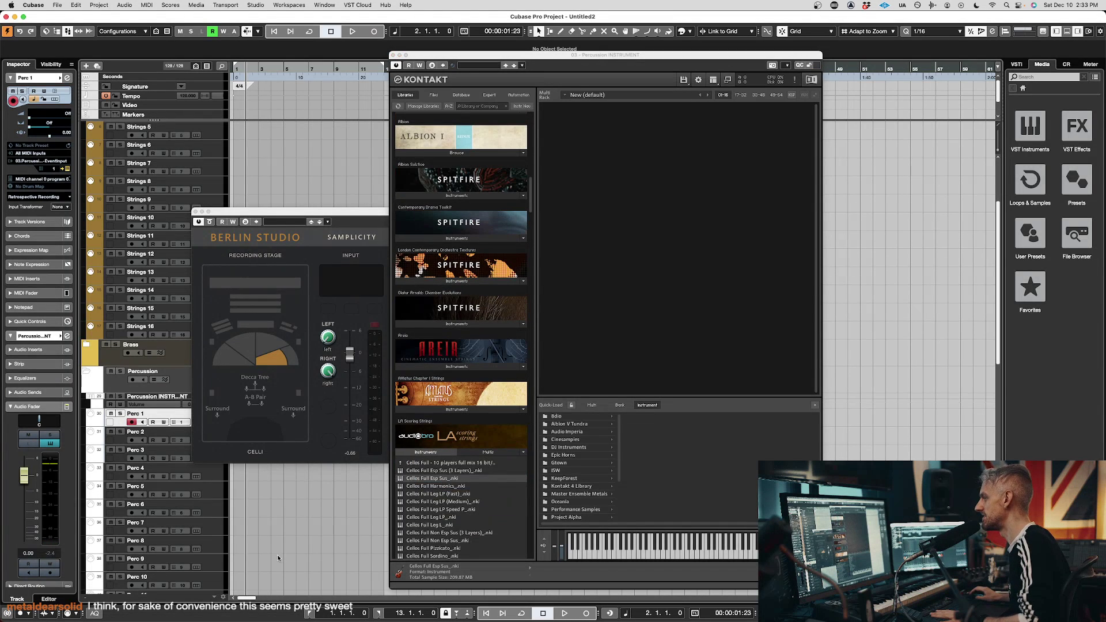
{"action": "left_click", "coordinate": [476, 245]}
{"action": "scroll", "coordinate": [473, 265], "scroll_direction": "down", "scroll_amount": 3}
{"action": "scroll", "coordinate": [471, 289], "scroll_direction": "up", "scroll_amount": 10}
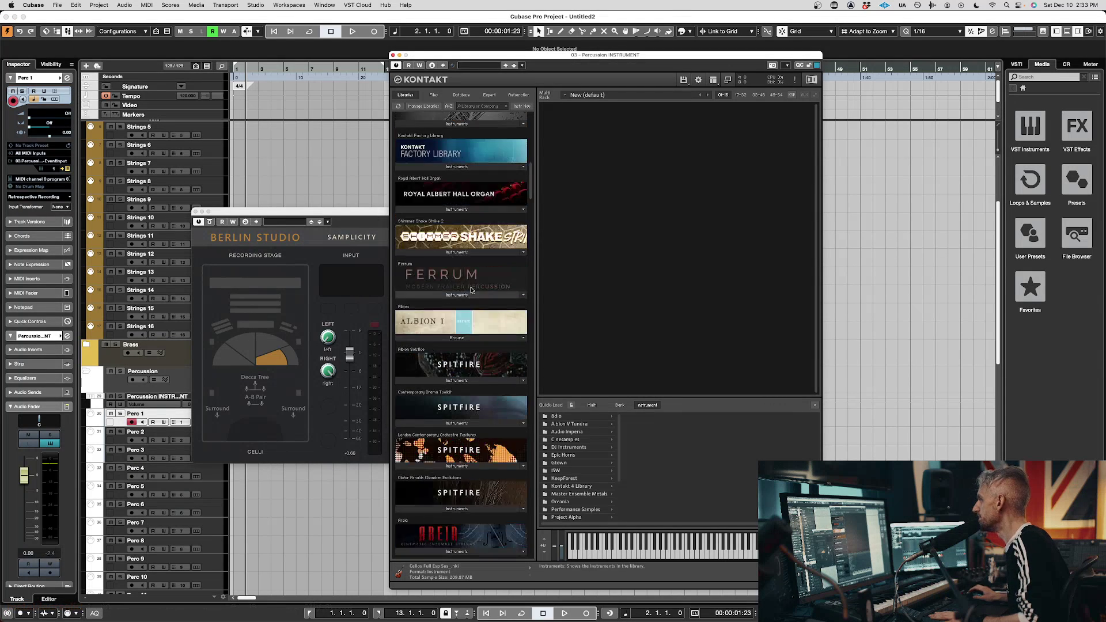
{"action": "scroll", "coordinate": [471, 290], "scroll_direction": "up", "scroll_amount": 10}
{"action": "left_click", "coordinate": [438, 150]}
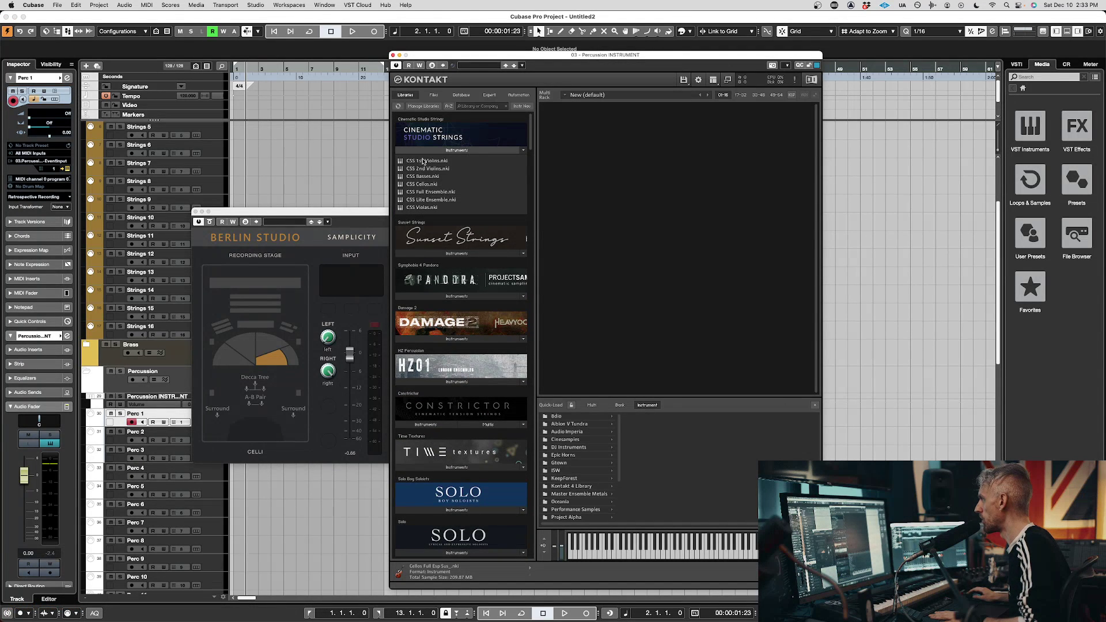
{"action": "left_click_drag", "start_coordinate": [436, 194], "coordinate": [630, 192]}
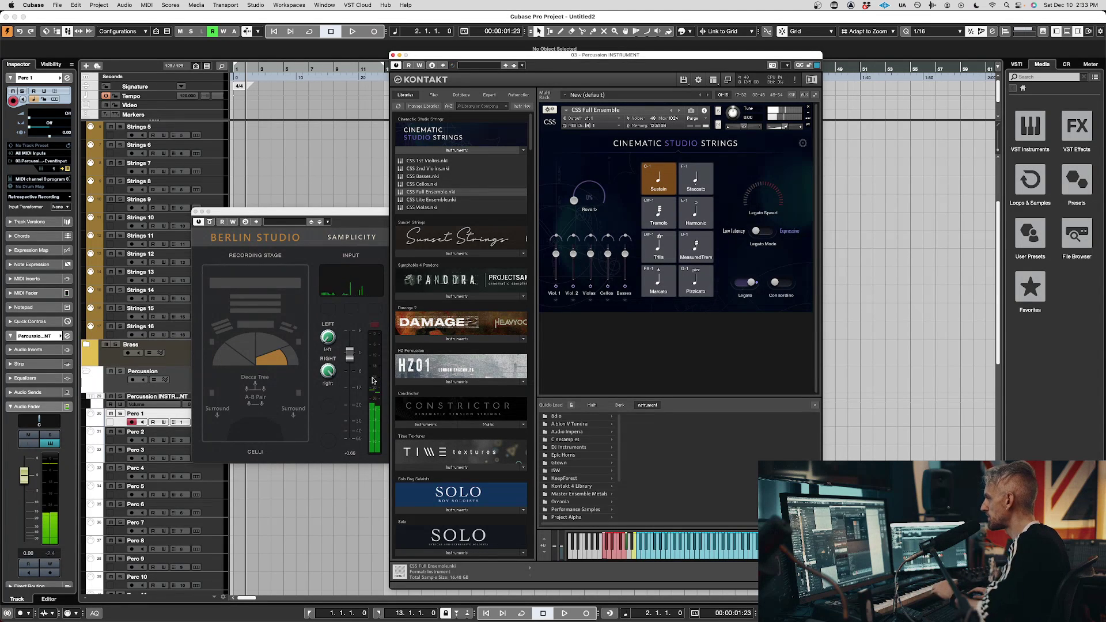
Place the source at Violins 1 with the Decca Tree, A-B Pair and Surround EQs off, and toggle the Berlin Studio bypass to compare
{"action": "left_click", "coordinate": [227, 364]}
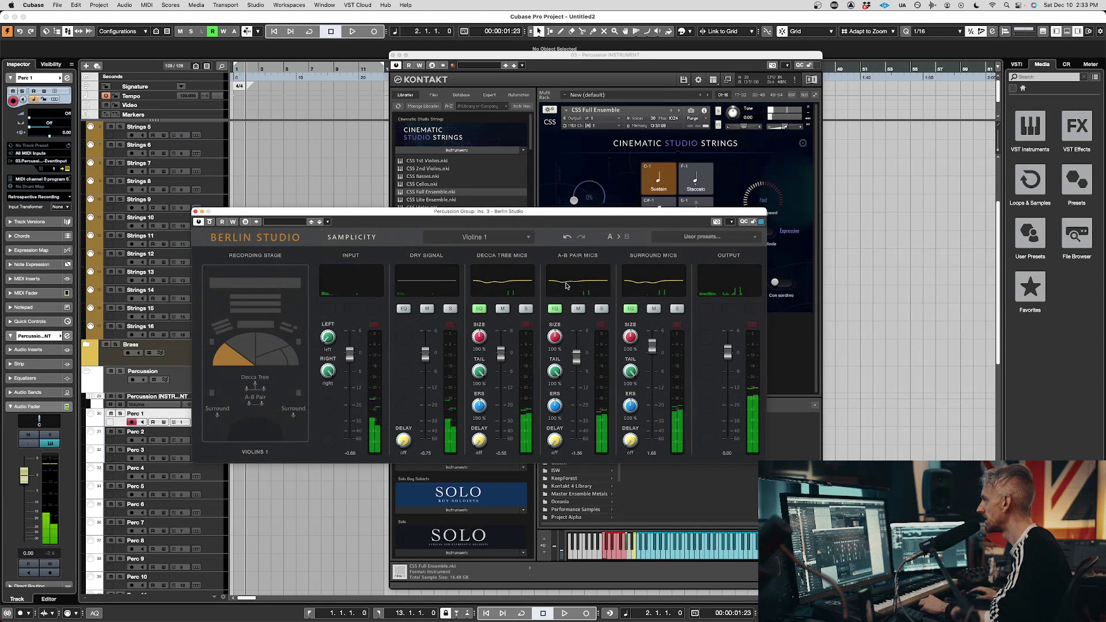
{"action": "left_click", "coordinate": [555, 309]}
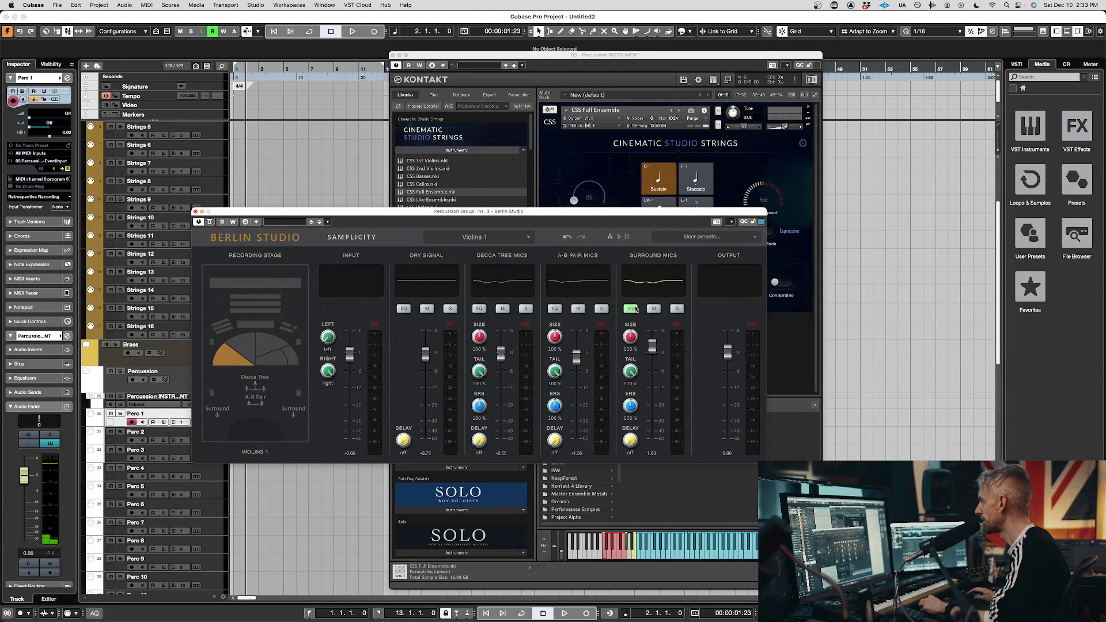
{"action": "left_click", "coordinate": [632, 309]}
{"action": "left_click", "coordinate": [590, 196]}
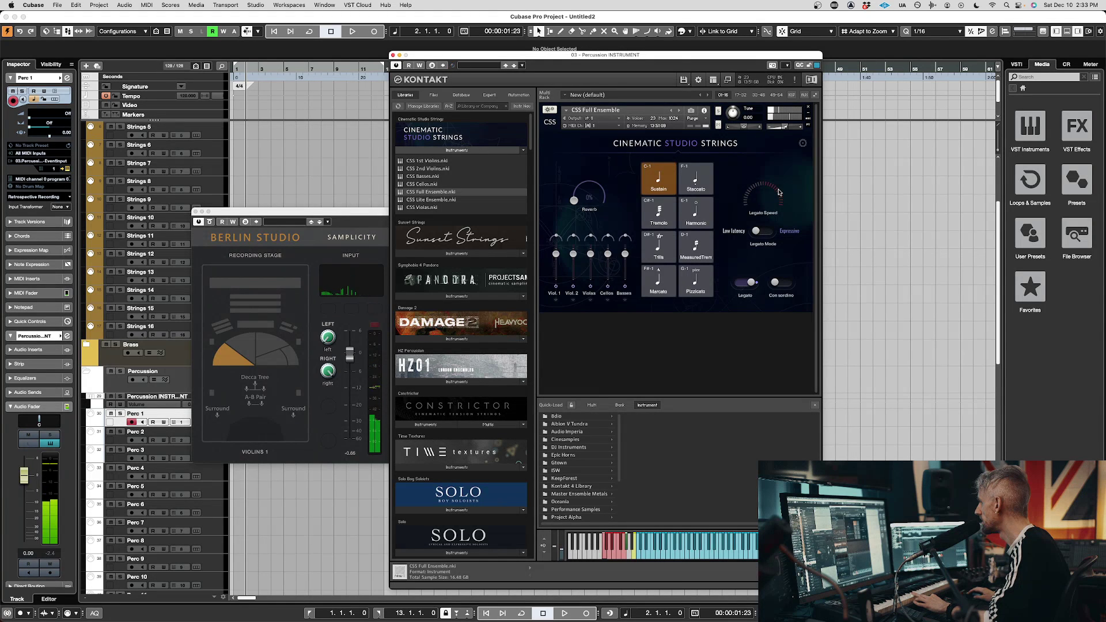
{"action": "left_click", "coordinate": [210, 222]}
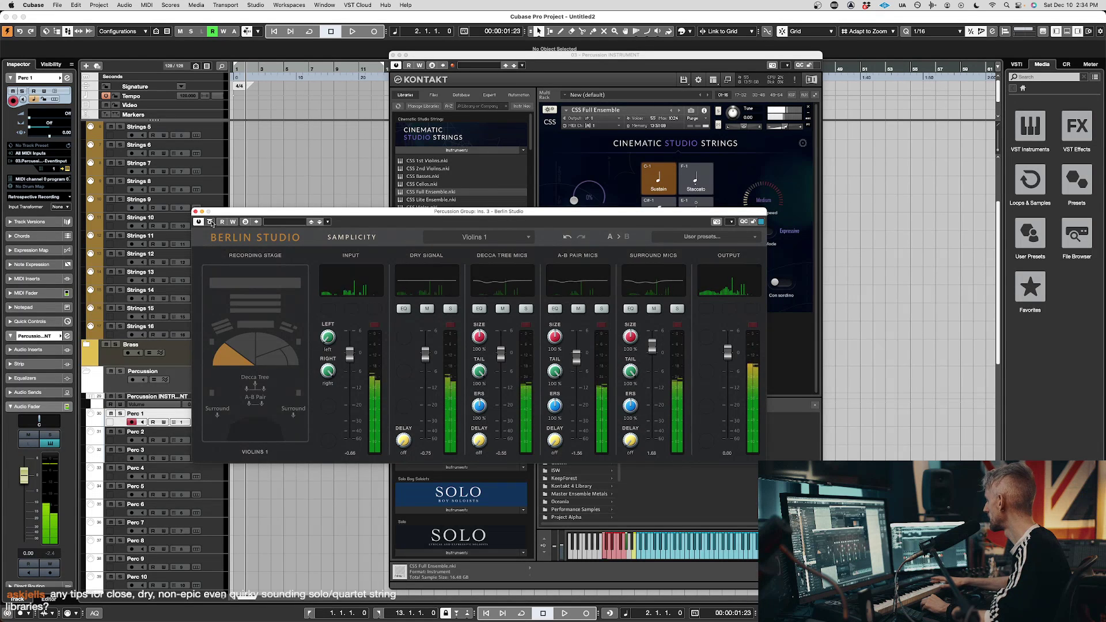
Pull the dry signal fully down and audition the ensemble alternately at the Contrabasses, Violins 1 and Celli positions
{"action": "left_click_drag", "start_coordinate": [420, 358], "coordinate": [420, 547]}
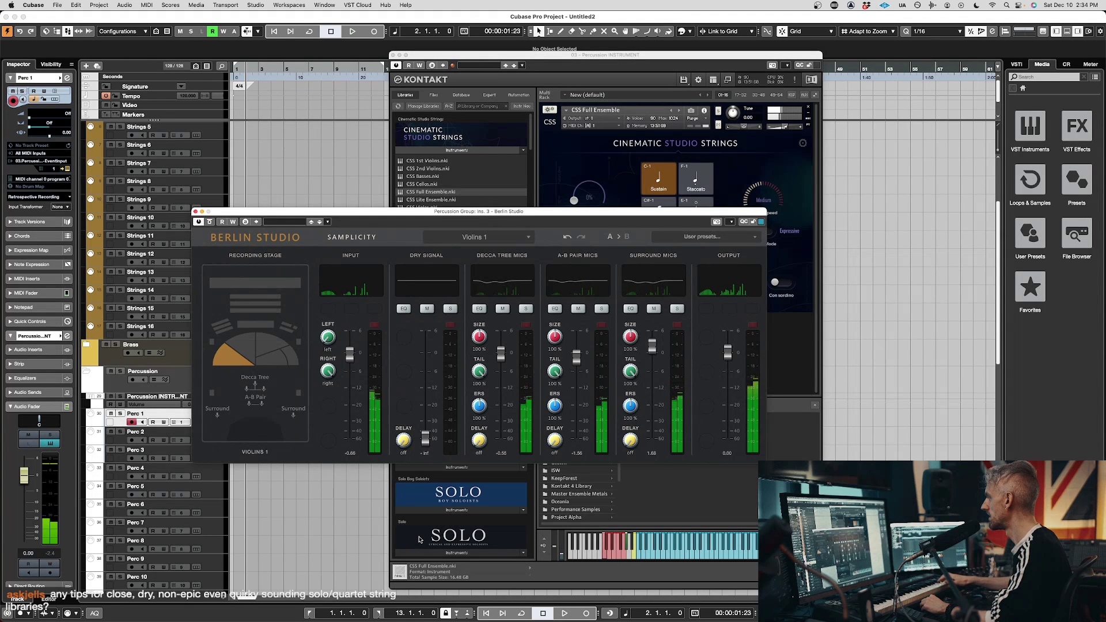
{"action": "left_click", "coordinate": [290, 353]}
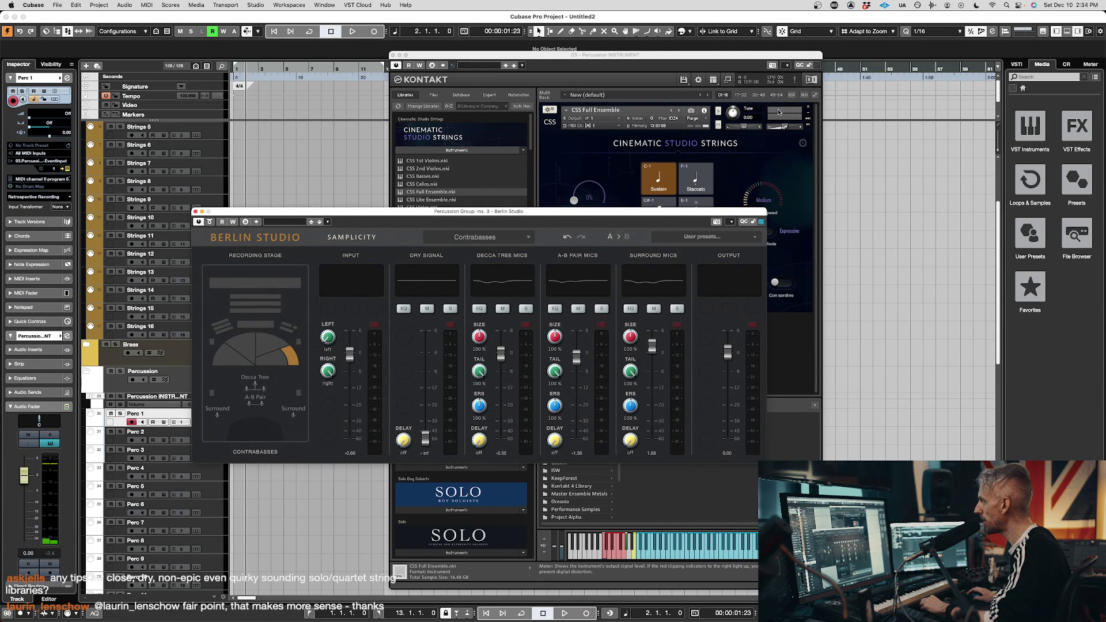
{"action": "left_click", "coordinate": [239, 360]}
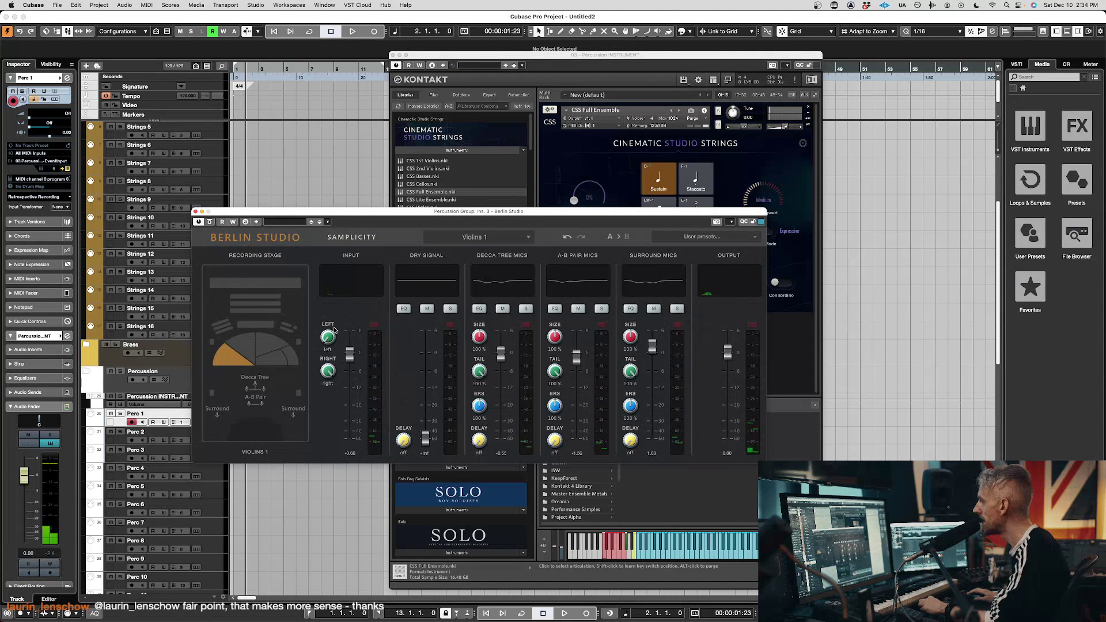
{"action": "left_click", "coordinate": [282, 361]}
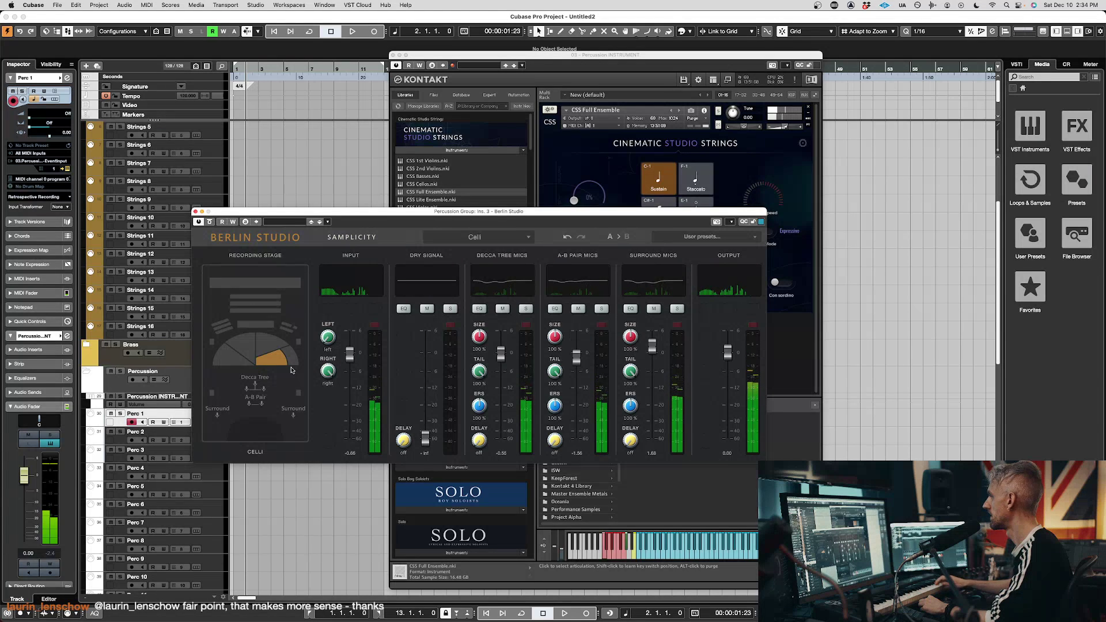
{"action": "left_click", "coordinate": [220, 361]}
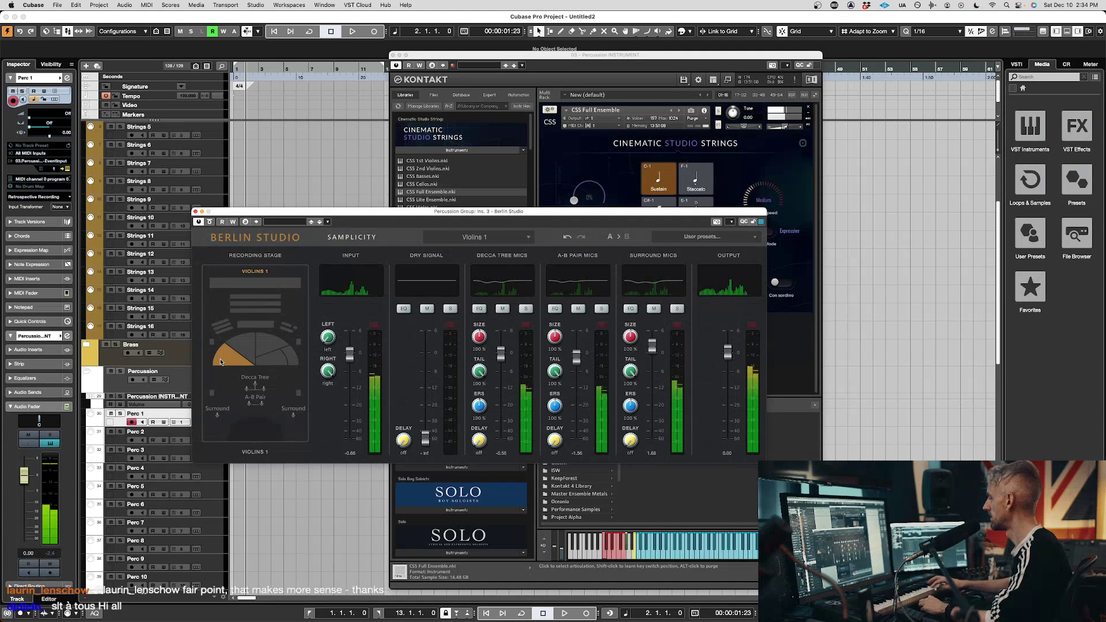
{"action": "left_click", "coordinate": [284, 367]}
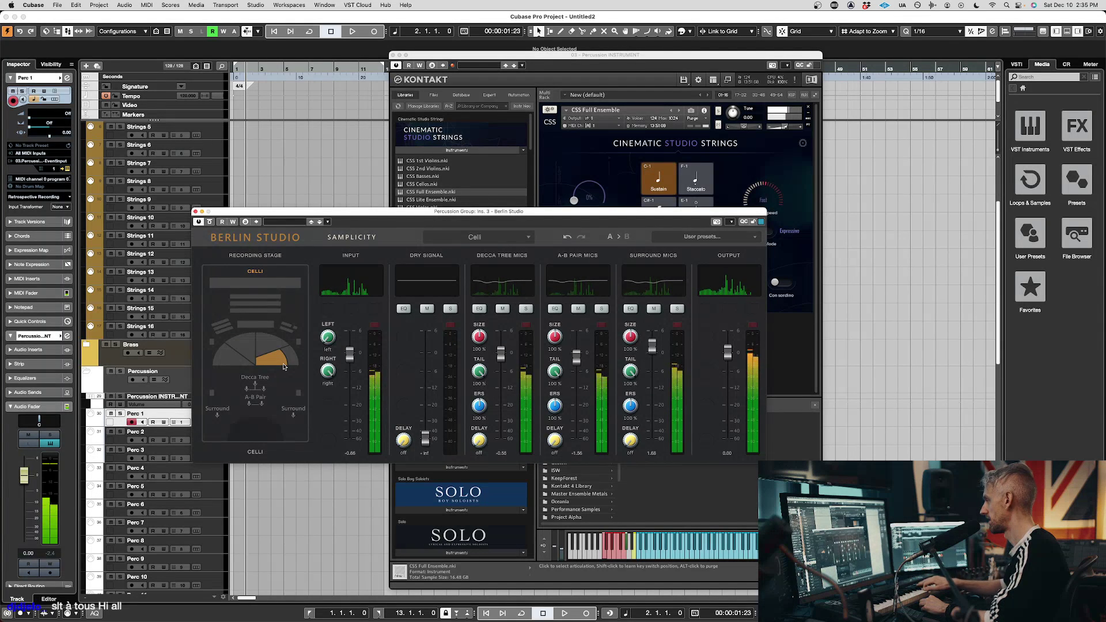
With the source at Contrabasses, raise the dry signal to -0.24 dB and try panning the left input to about 11 %
{"action": "left_click", "coordinate": [293, 360]}
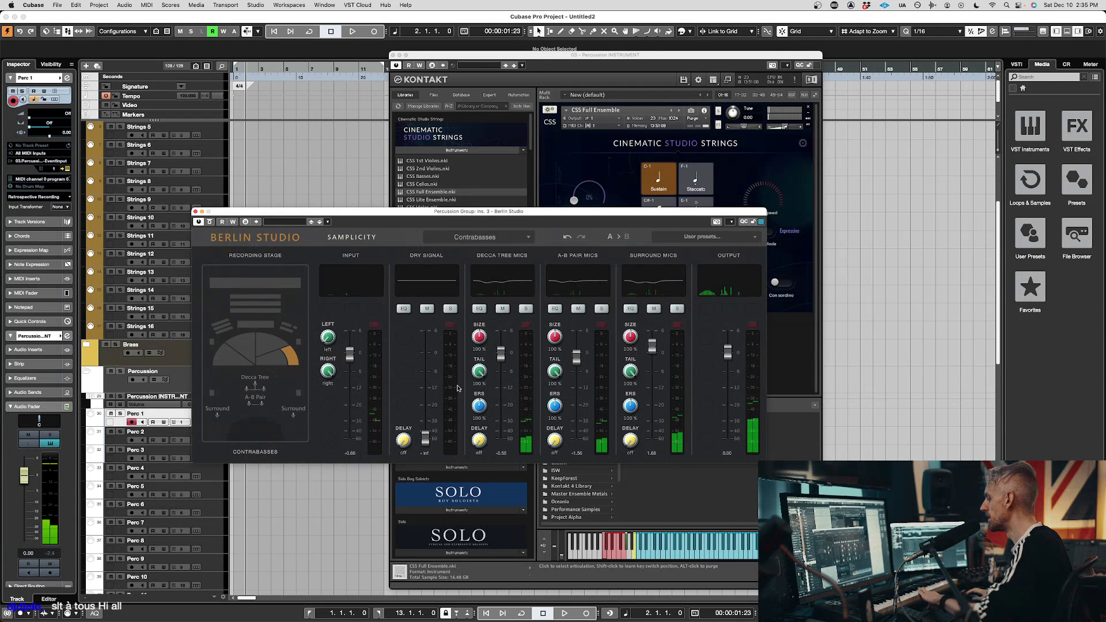
{"action": "left_click_drag", "start_coordinate": [425, 439], "coordinate": [426, 356]}
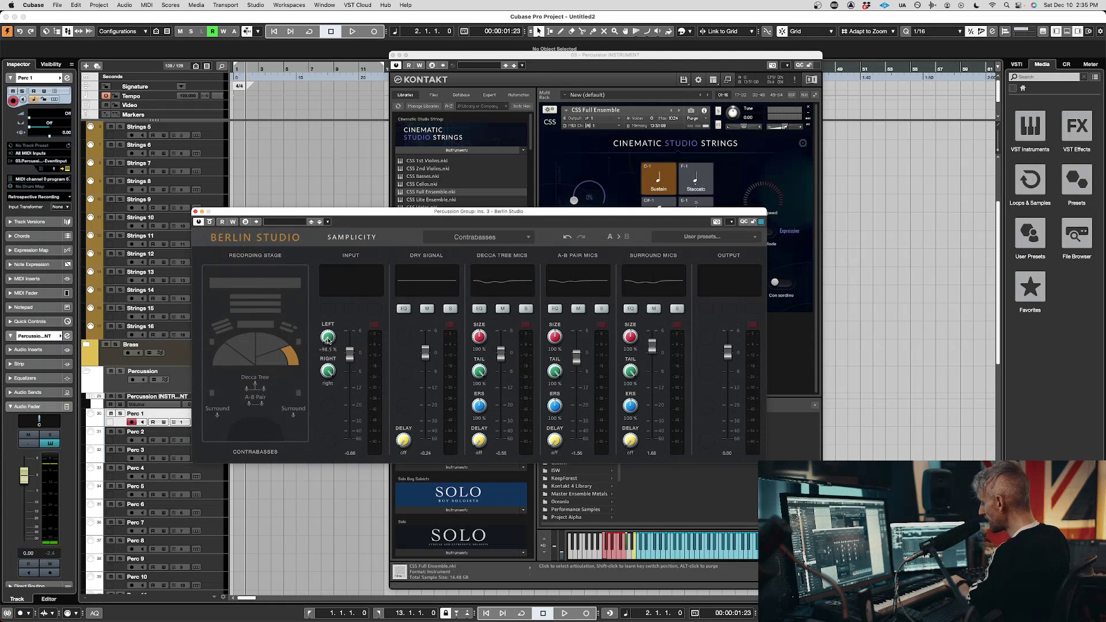
{"action": "left_click_drag", "start_coordinate": [327, 336], "coordinate": [339, 271]}
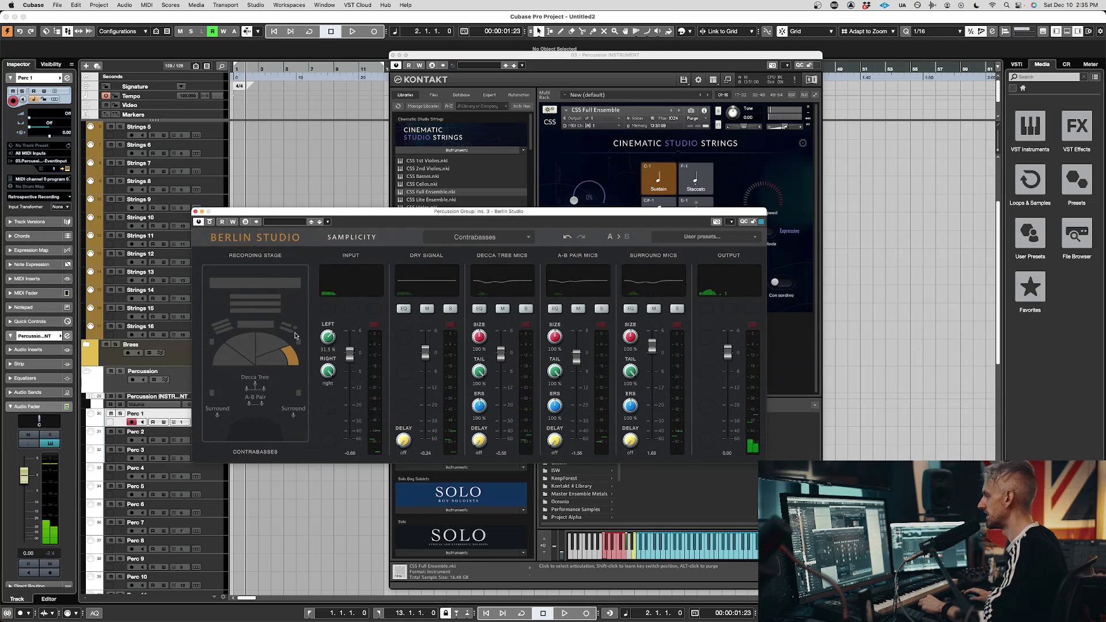
Move the source to Celli and rebalance the mics, with Decca Tree at -11.2 dB, A-B Pair at -12.4 dB and Surround slightly lowered
{"action": "left_click", "coordinate": [273, 362]}
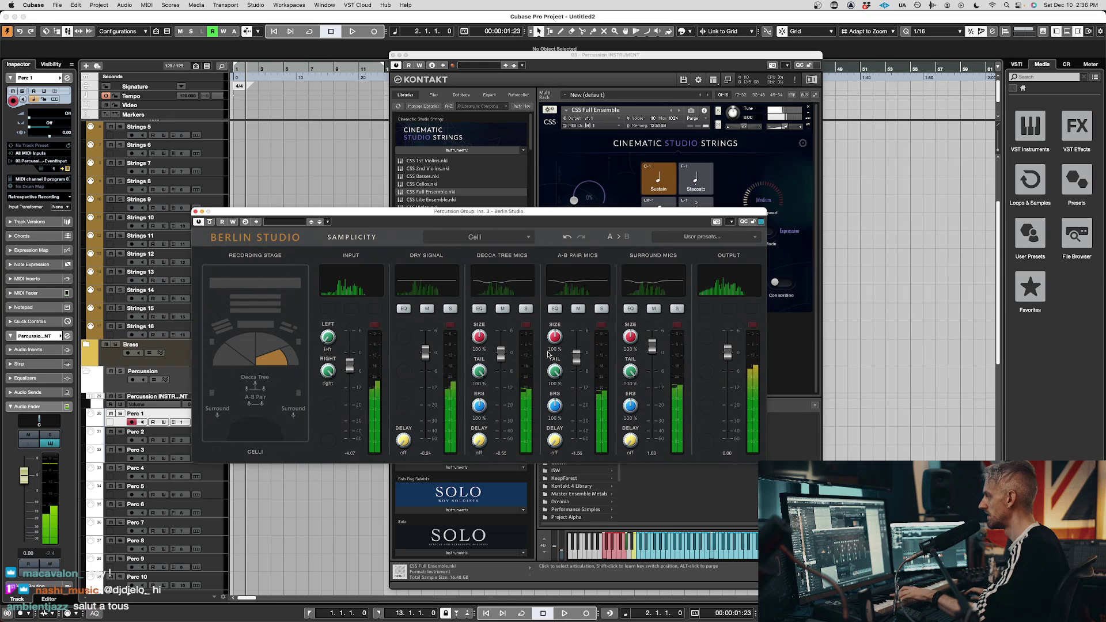
{"action": "left_click_drag", "start_coordinate": [500, 352], "coordinate": [501, 403]}
{"action": "left_click_drag", "start_coordinate": [576, 355], "coordinate": [576, 389]}
{"action": "left_click_drag", "start_coordinate": [652, 347], "coordinate": [652, 396]}
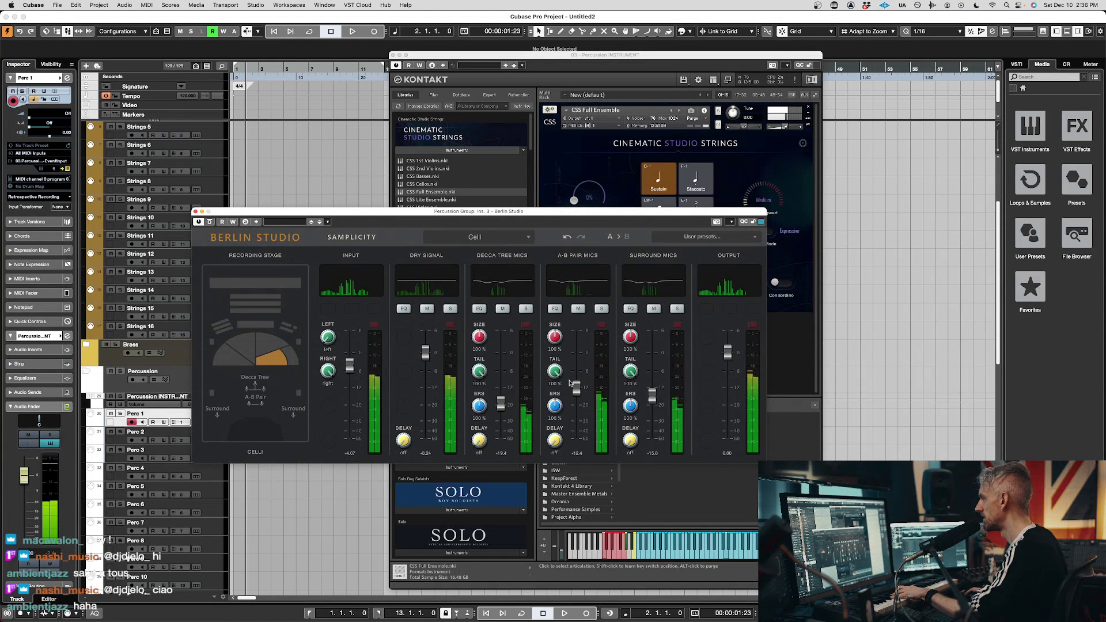
{"action": "left_click_drag", "start_coordinate": [498, 401], "coordinate": [499, 380]}
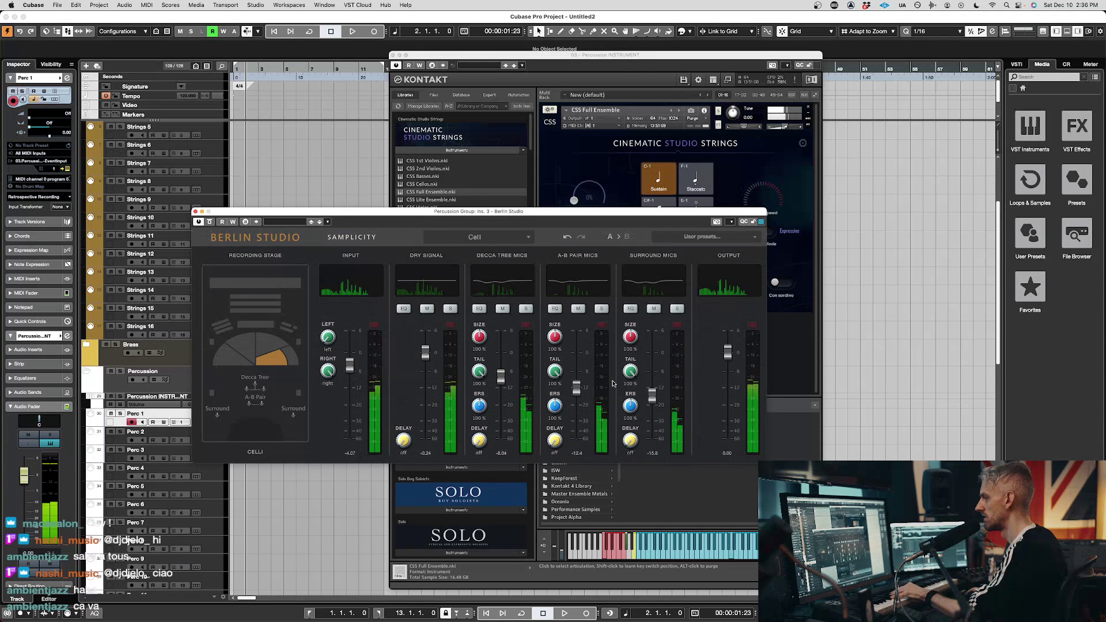
{"action": "left_click_drag", "start_coordinate": [651, 395], "coordinate": [652, 360]}
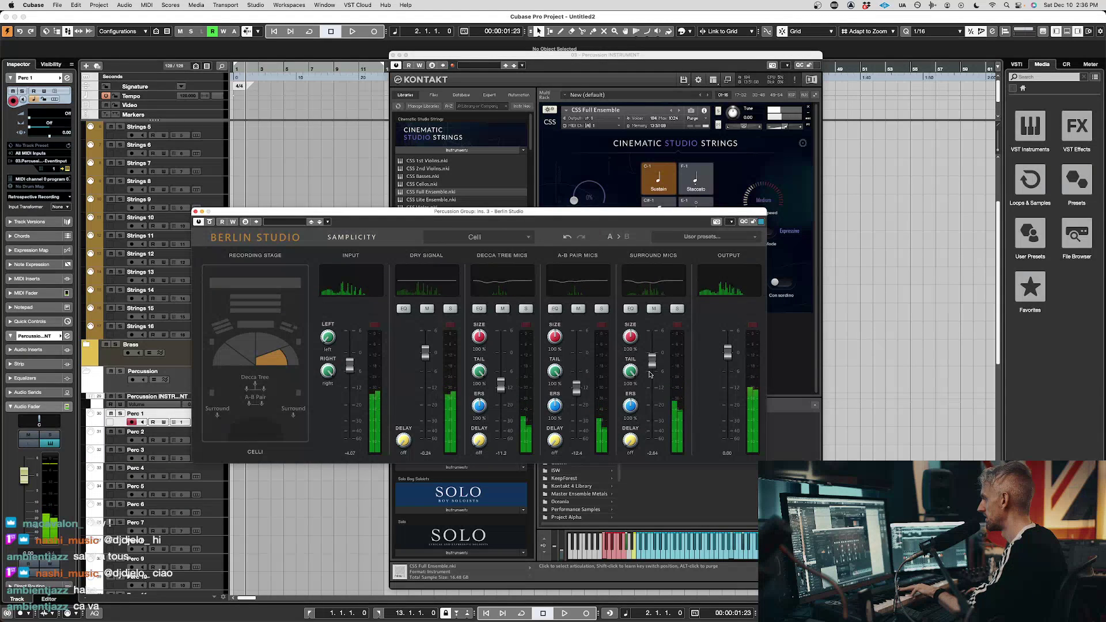
Switch off legato in the CSS patch, and set Berlin Studio to Mid Stage Wide with the Surround mics at -7.19 dB
{"action": "left_click", "coordinate": [765, 335]}
{"action": "left_click", "coordinate": [345, 214]}
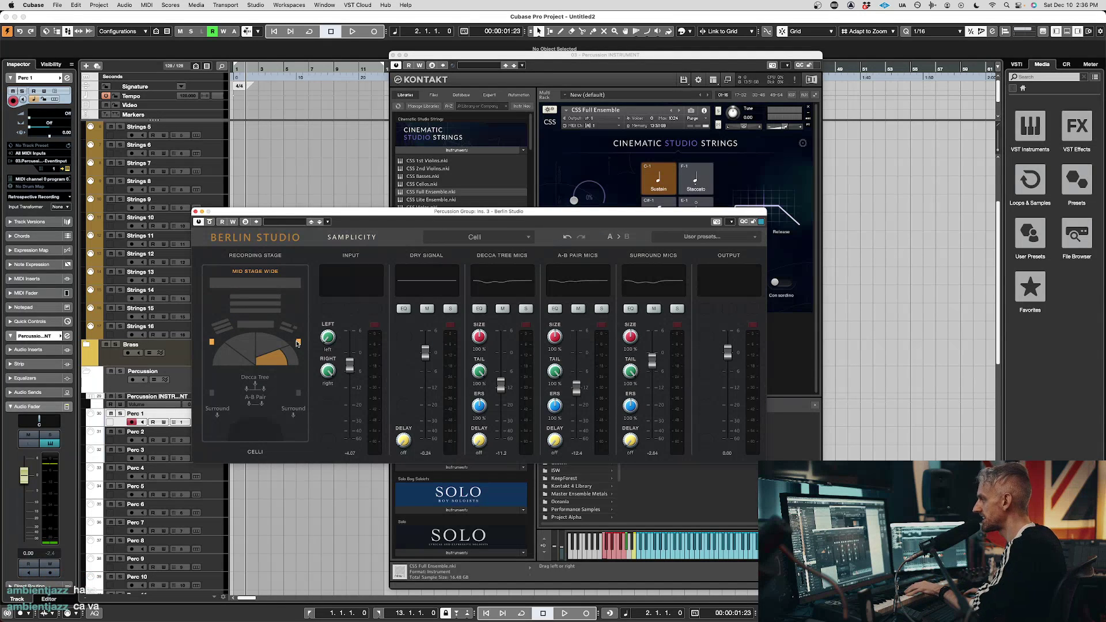
{"action": "left_click", "coordinate": [299, 345]}
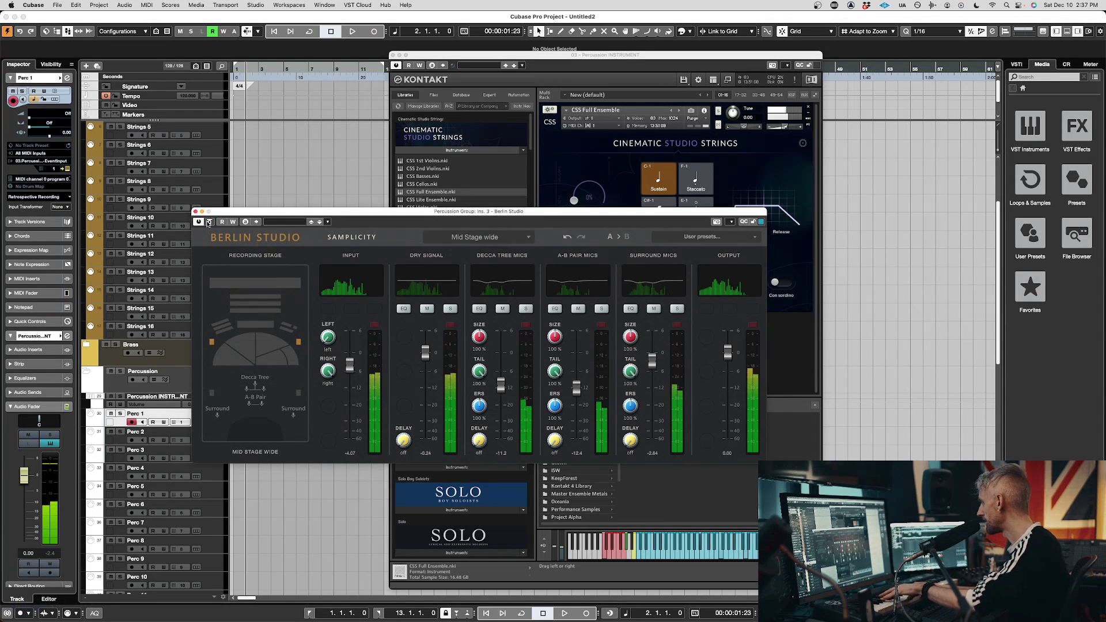
{"action": "left_click_drag", "start_coordinate": [652, 360], "coordinate": [655, 375]}
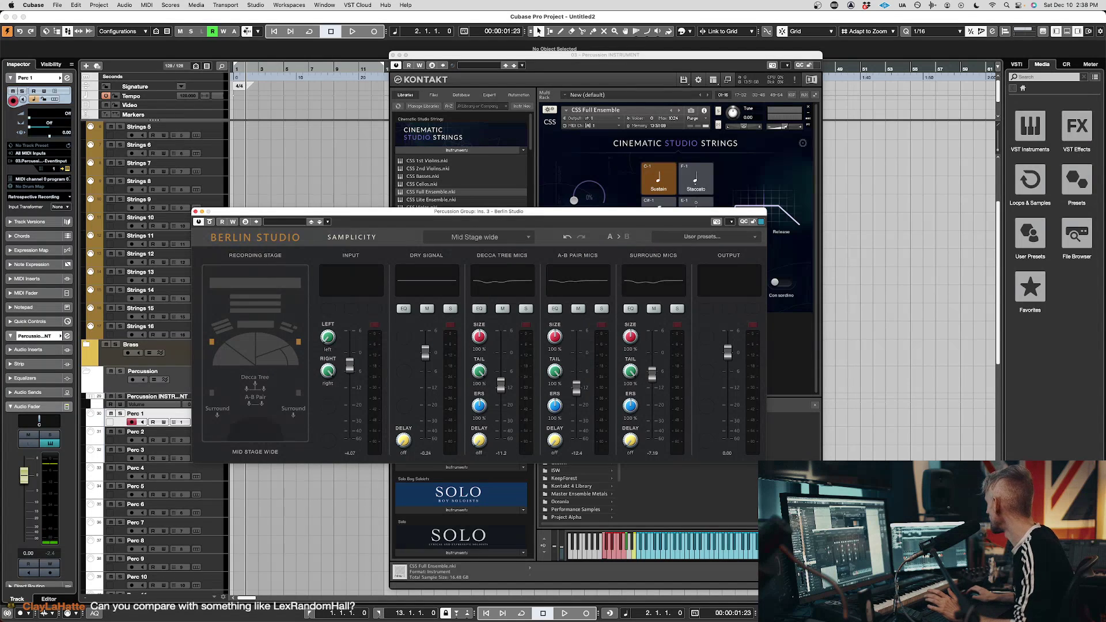
Remove the CSS Full Ensemble patch from Kontakt without saving its changes
{"action": "left_click", "coordinate": [735, 149]}
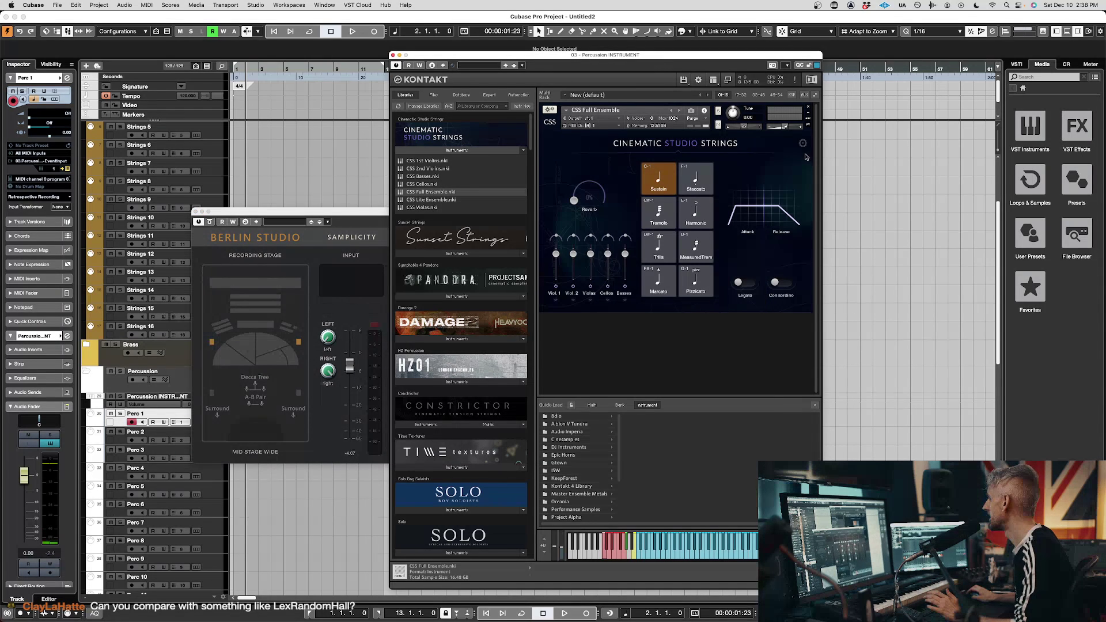
{"action": "left_click", "coordinate": [810, 108]}
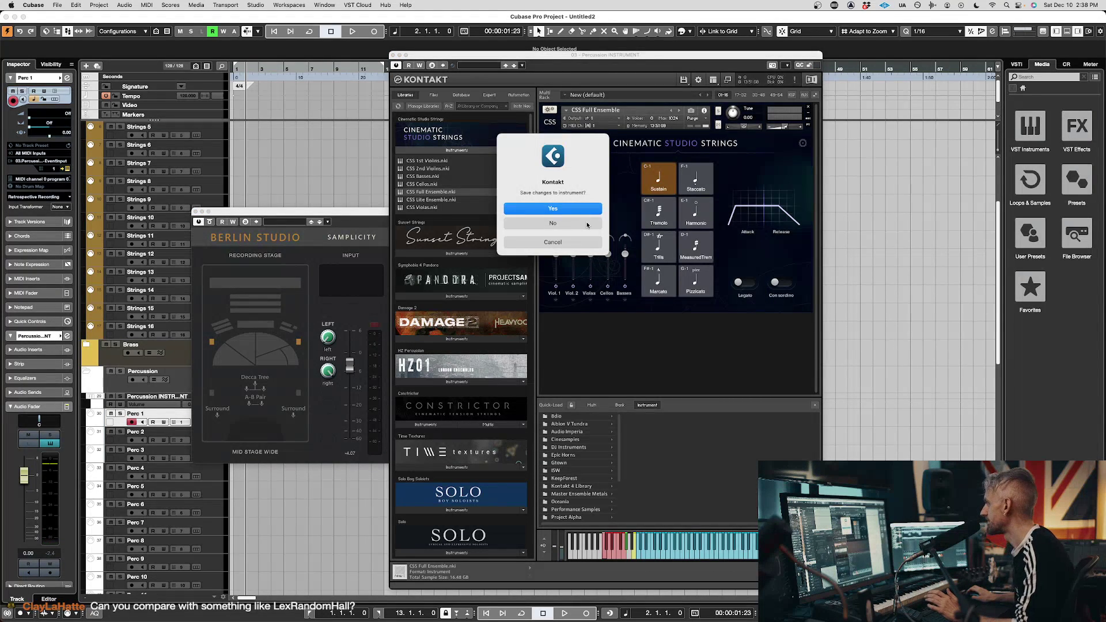
{"action": "left_click", "coordinate": [553, 223]}
Load CHAOS - Factory from the Project Chaos Banks folder and set its Layer 1 source to AD Breaks
{"action": "scroll", "coordinate": [599, 478], "scroll_direction": "down", "scroll_amount": 3}
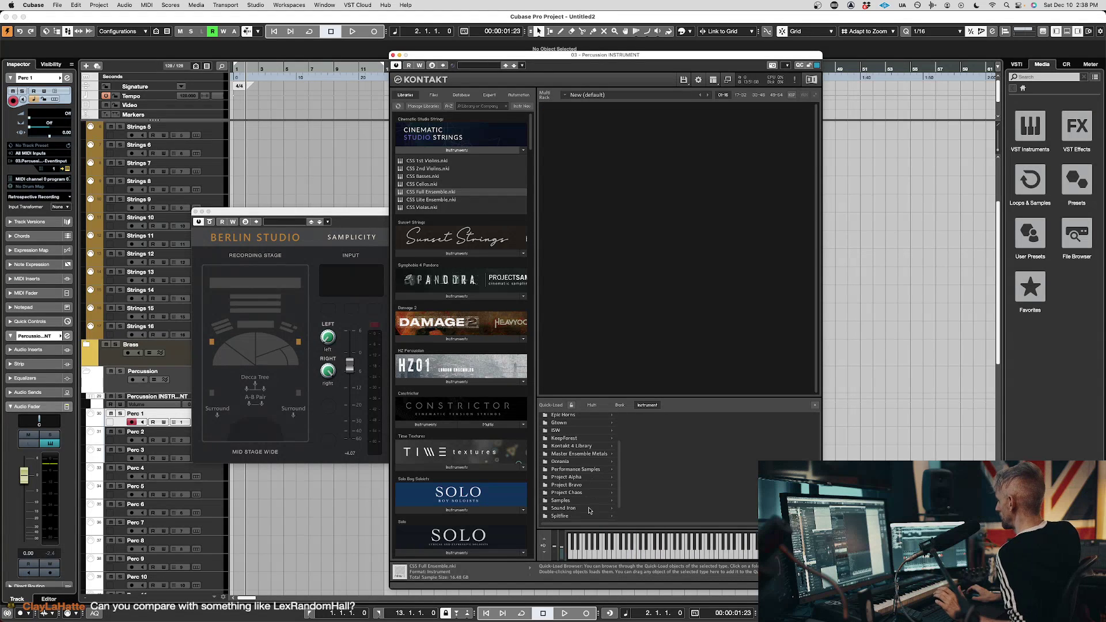
{"action": "left_click", "coordinate": [576, 494]}
{"action": "left_click", "coordinate": [662, 425]}
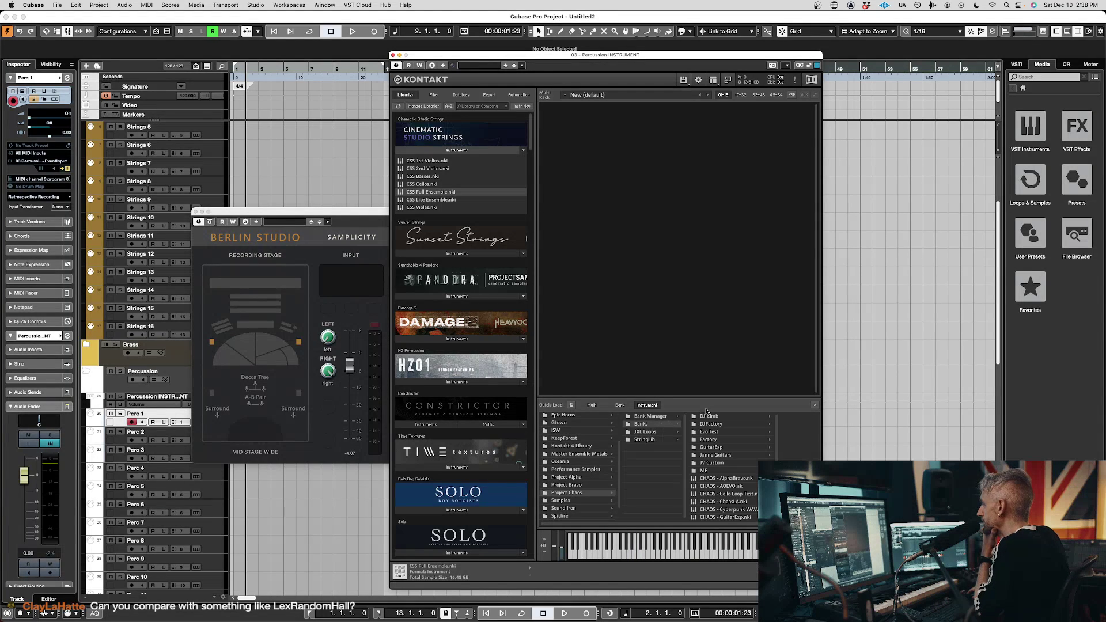
{"action": "left_click", "coordinate": [732, 441]}
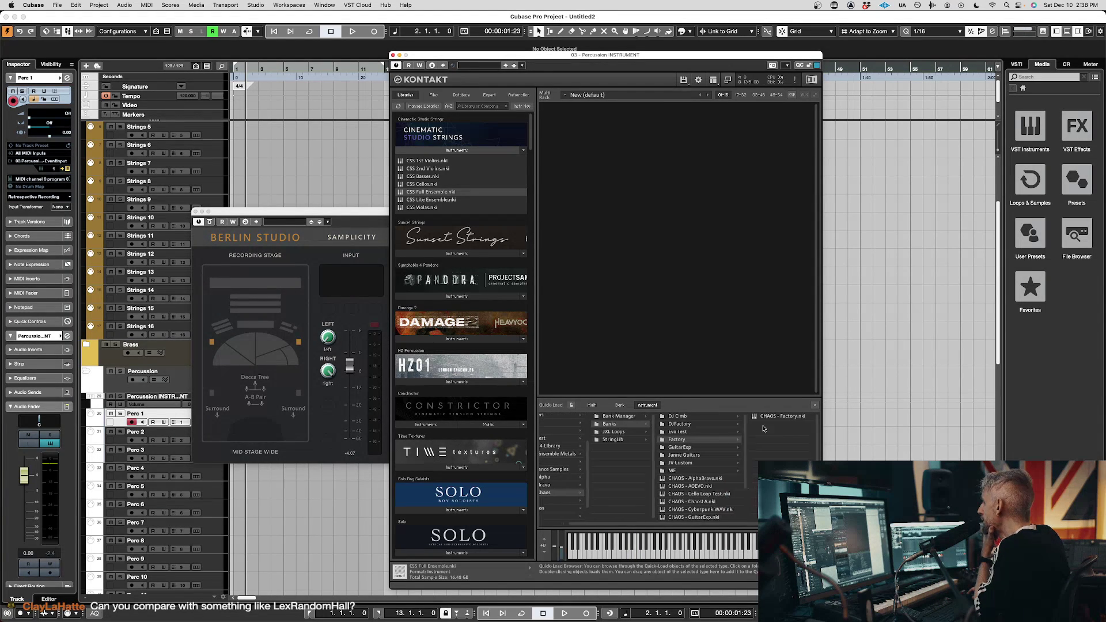
{"action": "double_click", "coordinate": [796, 415]}
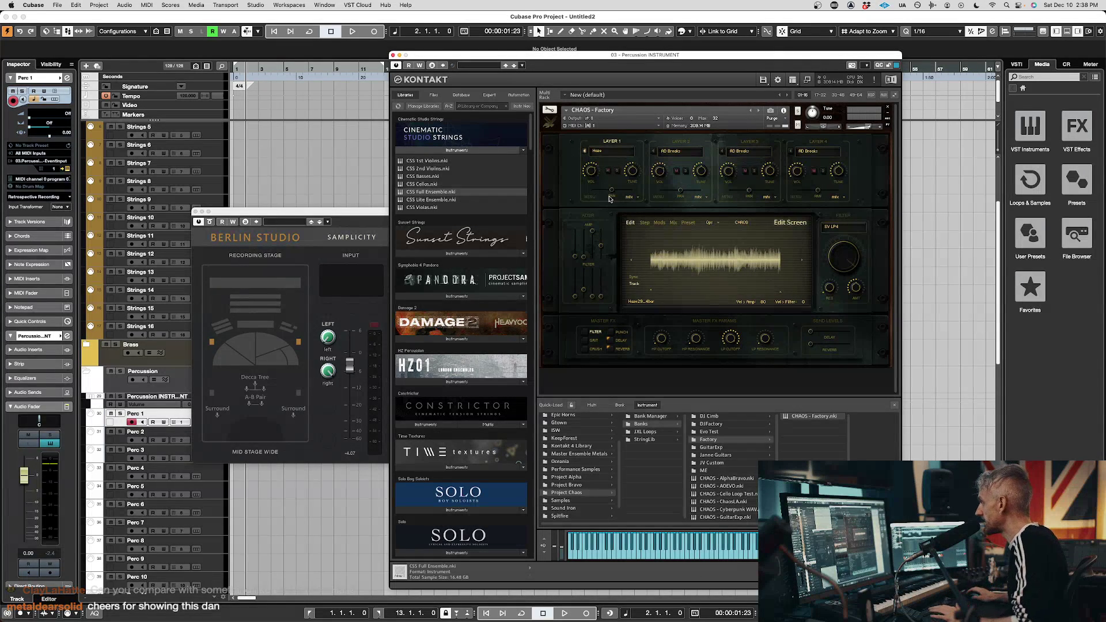
{"action": "left_click", "coordinate": [606, 152]}
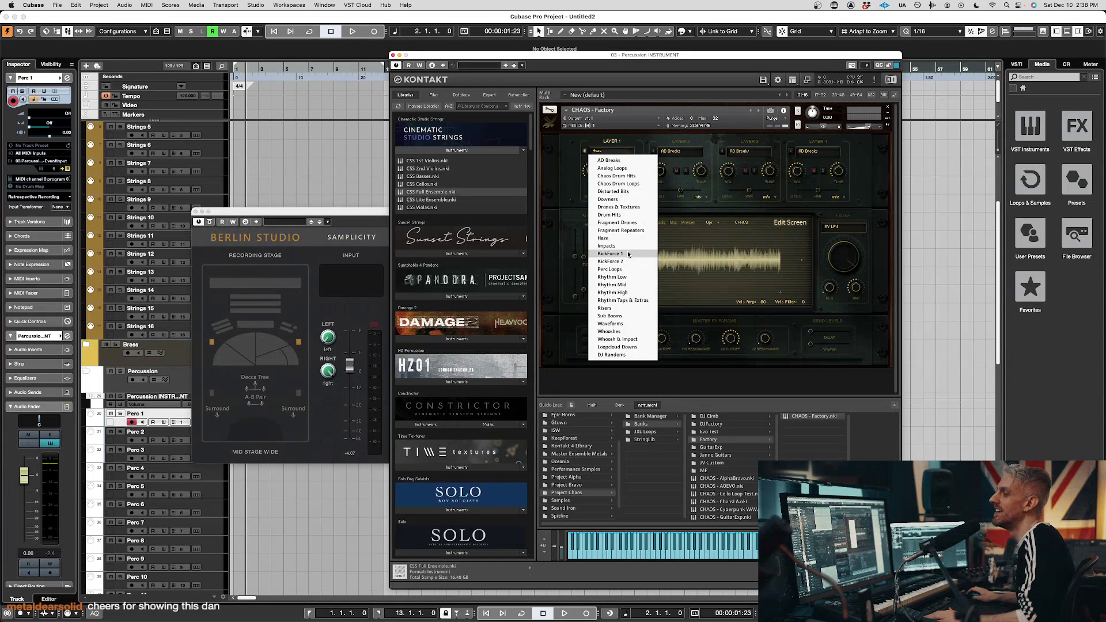
{"action": "left_click", "coordinate": [633, 162]}
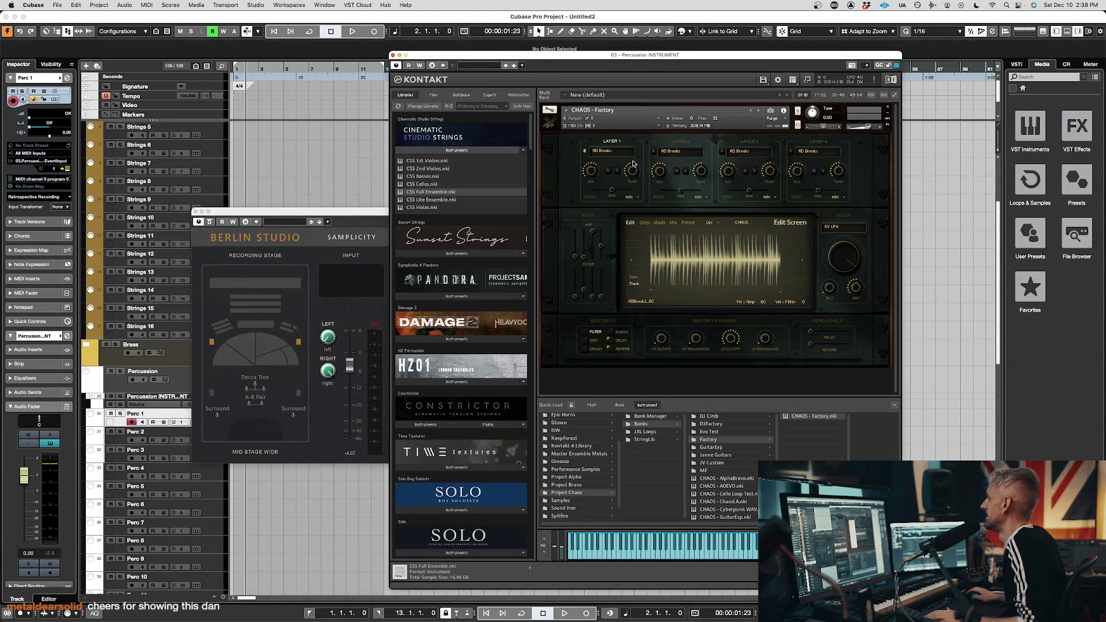
Set the CHAOS Layer 1 source to Analog Loops and place the sound at Percussion forward in Berlin Studio
{"action": "left_click", "coordinate": [612, 151]}
{"action": "left_click", "coordinate": [616, 169]}
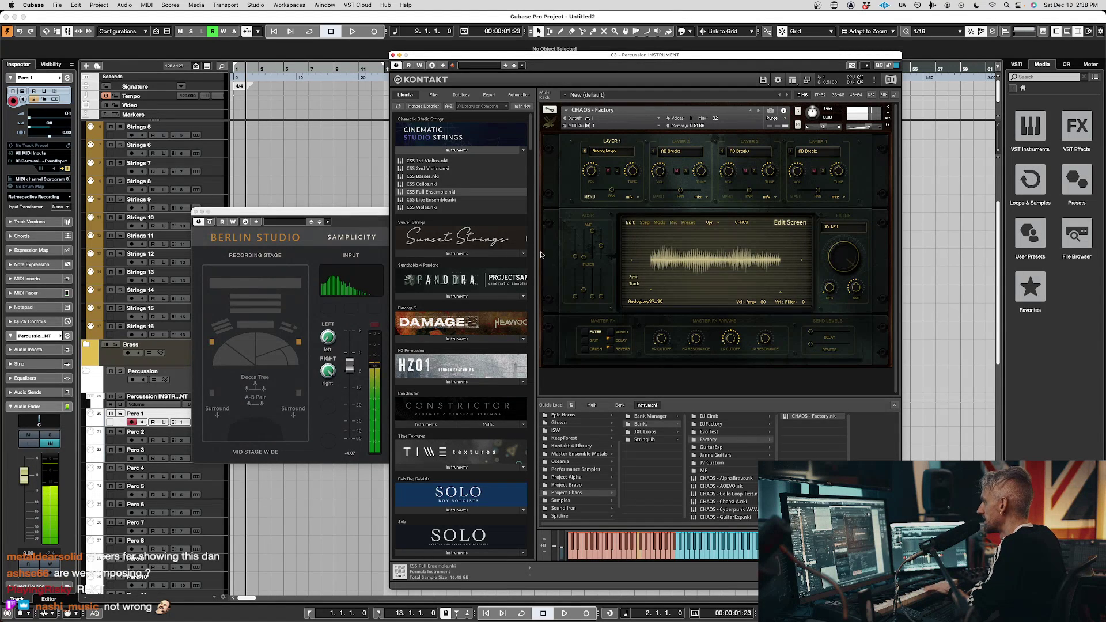
{"action": "left_click", "coordinate": [317, 217]}
{"action": "left_click", "coordinate": [258, 312]}
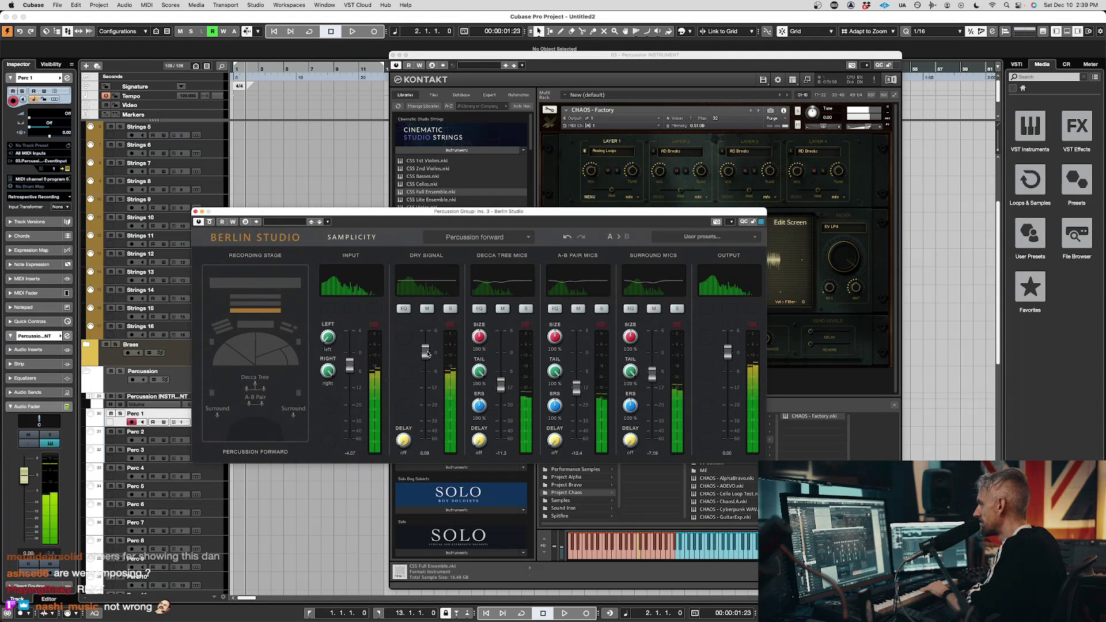
Raise the input to -0.50 dB and the A-B Pair to about -4.9 dB, with the Surround mics at -7.12 dB
{"action": "mouse_move", "coordinate": [652, 374]}
{"action": "left_mouse_down"}
{"action": "mouse_move", "coordinate": [652, 350]}
{"action": "mouse_move", "coordinate": [652, 374]}
{"action": "left_mouse_up"}
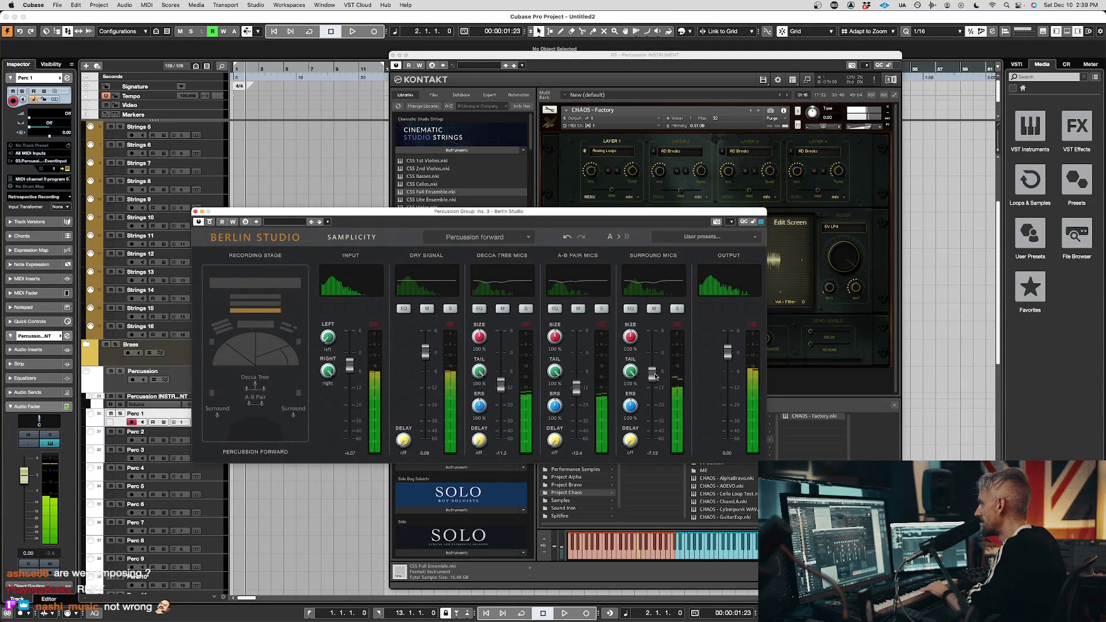
{"action": "left_click_drag", "start_coordinate": [574, 397], "coordinate": [576, 367]}
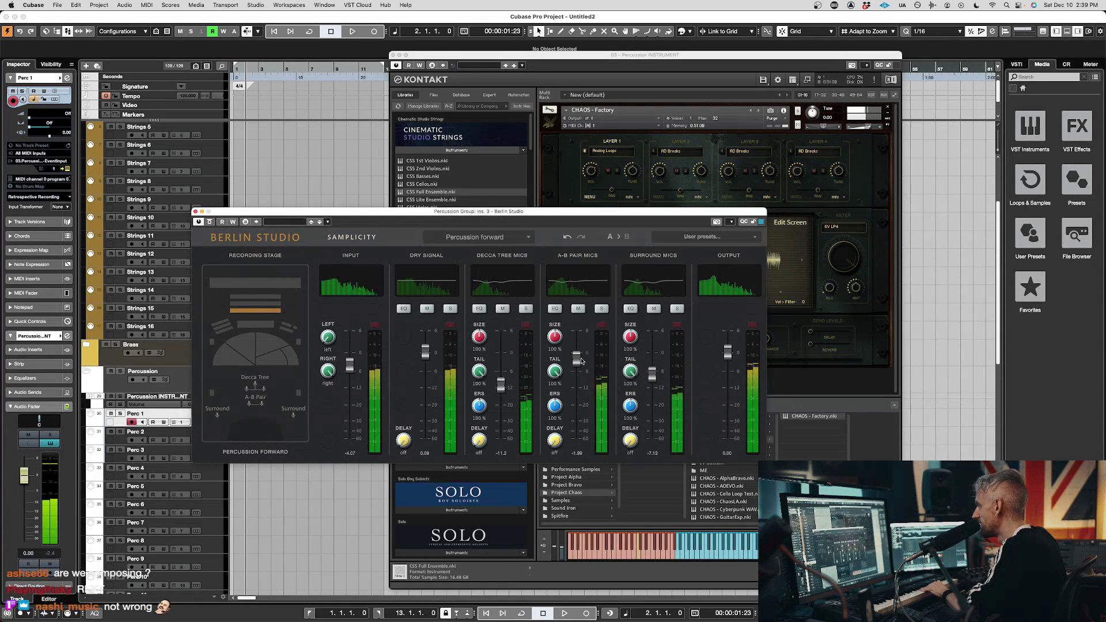
{"action": "left_click_drag", "start_coordinate": [350, 365], "coordinate": [350, 353]}
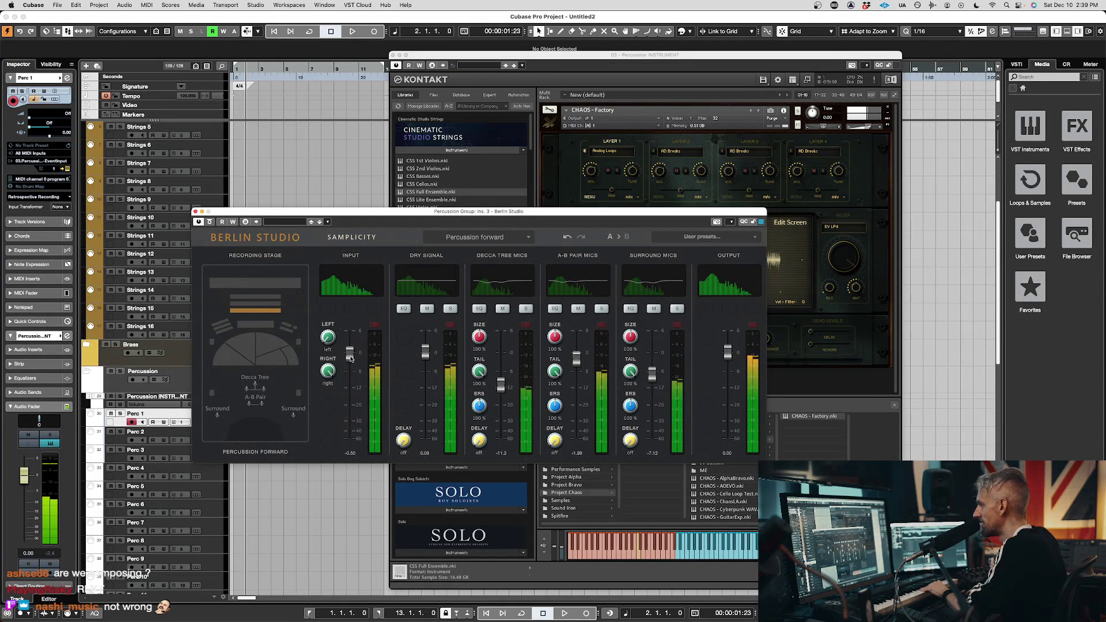
Compare the loop with Berlin Studio bypassed and active, switching the bypass on and off twice
{"action": "left_click", "coordinate": [210, 223]}
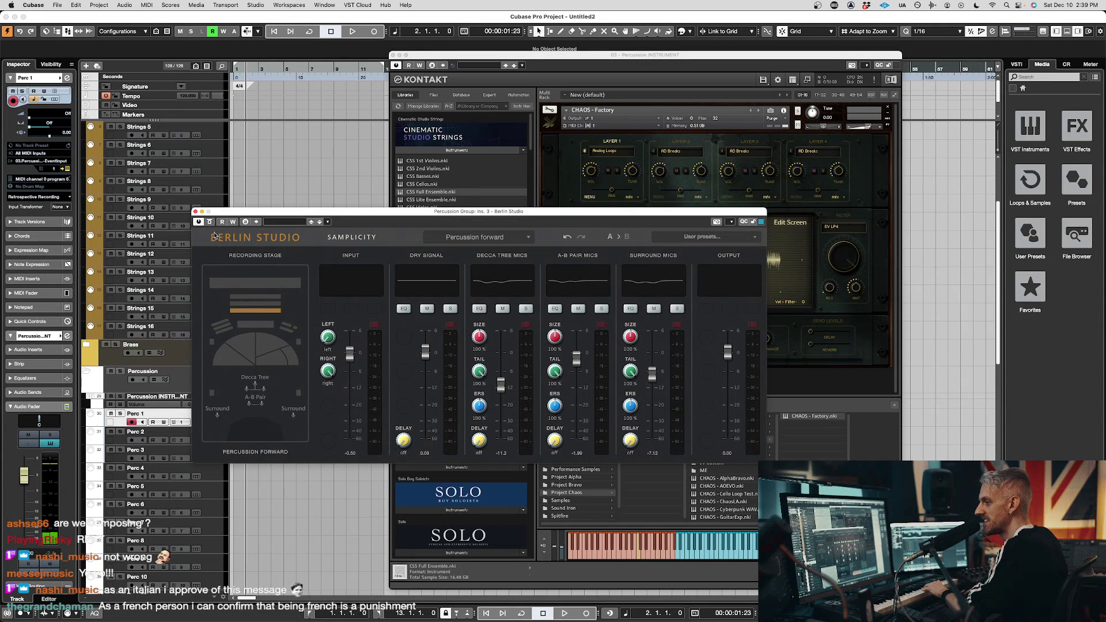
{"action": "left_click", "coordinate": [210, 222]}
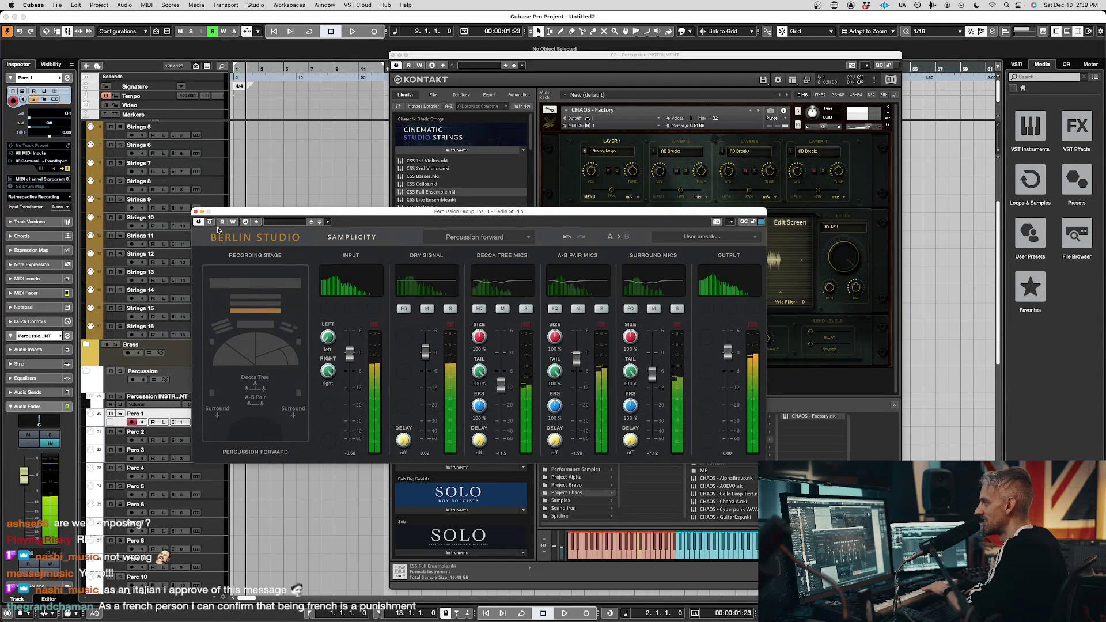
{"action": "left_click", "coordinate": [210, 223]}
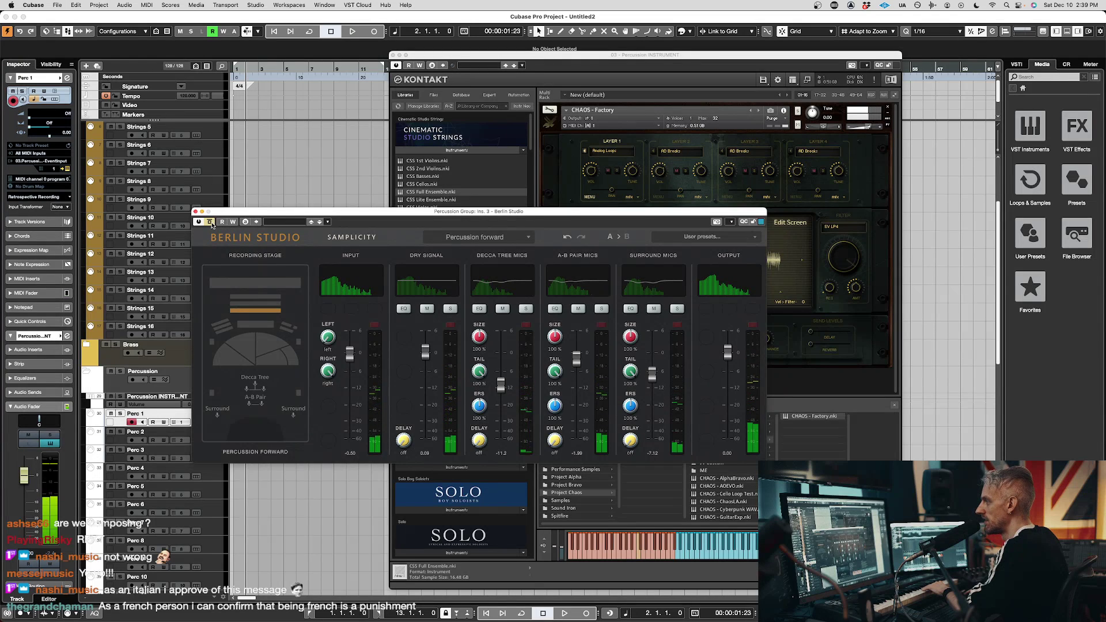
{"action": "left_click", "coordinate": [210, 222]}
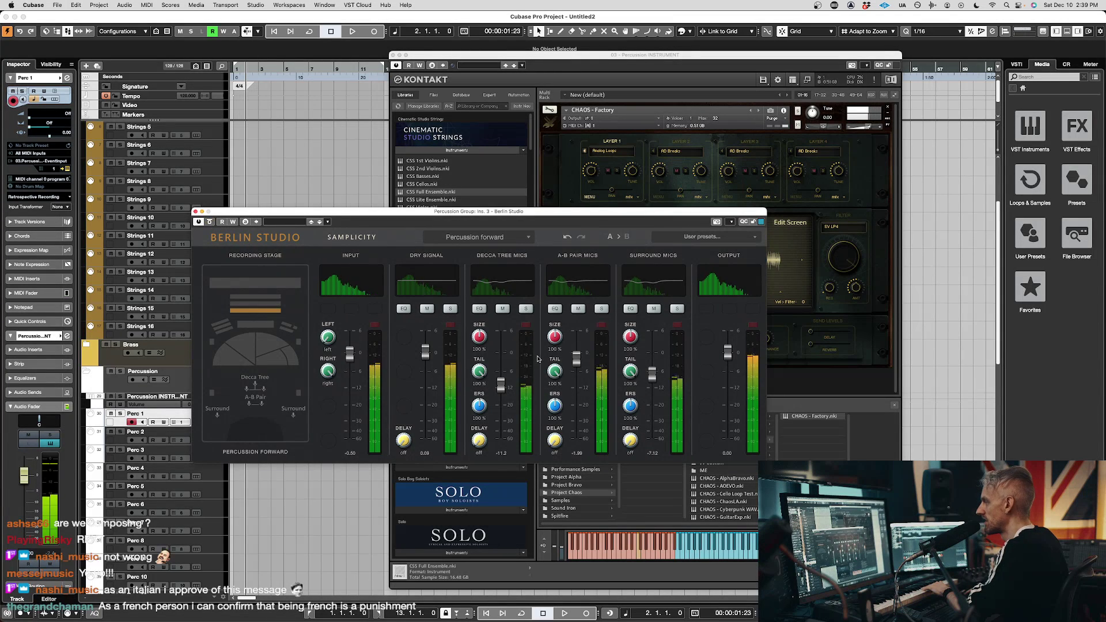
Lower the A-B Pair to -17.6 dB, the Decca Tree to -14.3 dB and the dry signal to -1.60 dB, and raise the Surround mics slightly
{"action": "left_click_drag", "start_coordinate": [576, 354], "coordinate": [584, 403]}
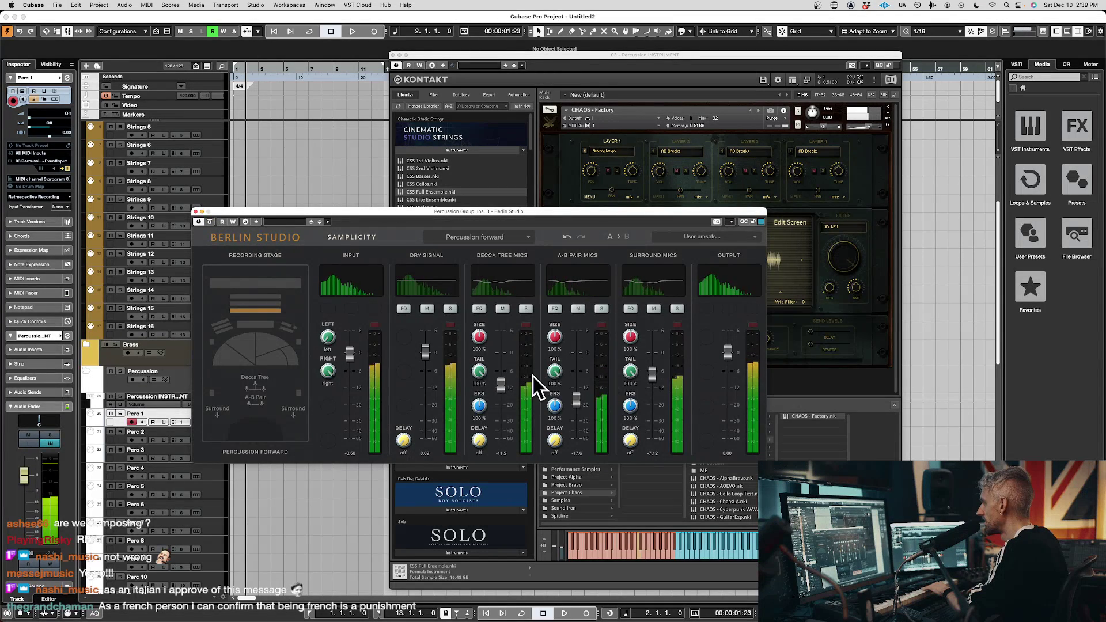
{"action": "left_click_drag", "start_coordinate": [425, 352], "coordinate": [456, 357]}
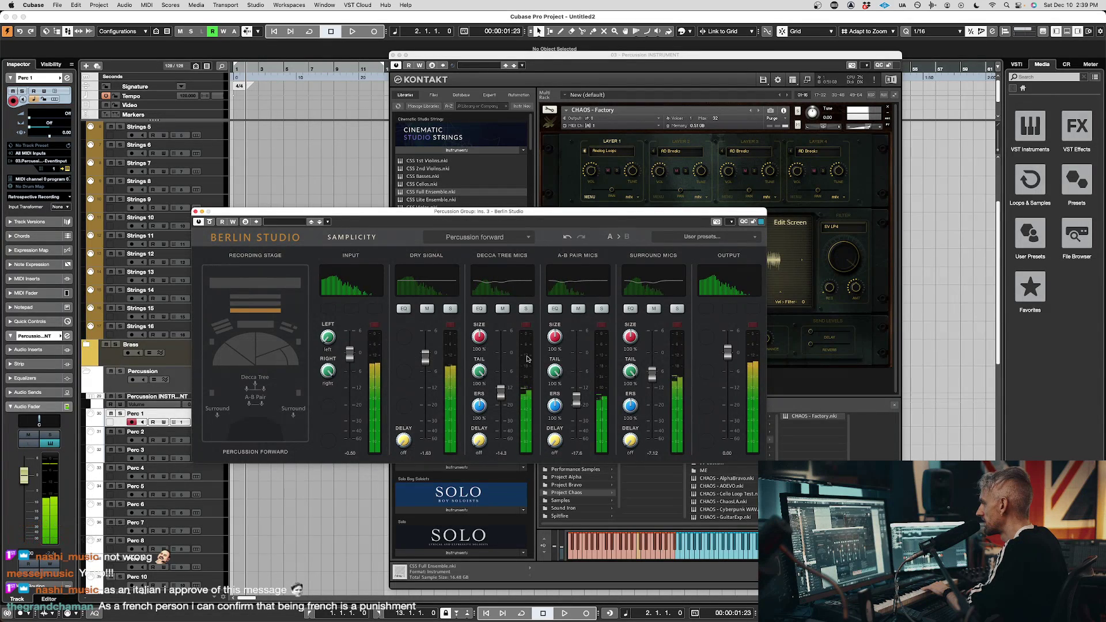
{"action": "mouse_move", "coordinate": [648, 378]}
{"action": "left_mouse_down"}
{"action": "mouse_move", "coordinate": [651, 350]}
{"action": "mouse_move", "coordinate": [652, 368]}
{"action": "left_mouse_up"}
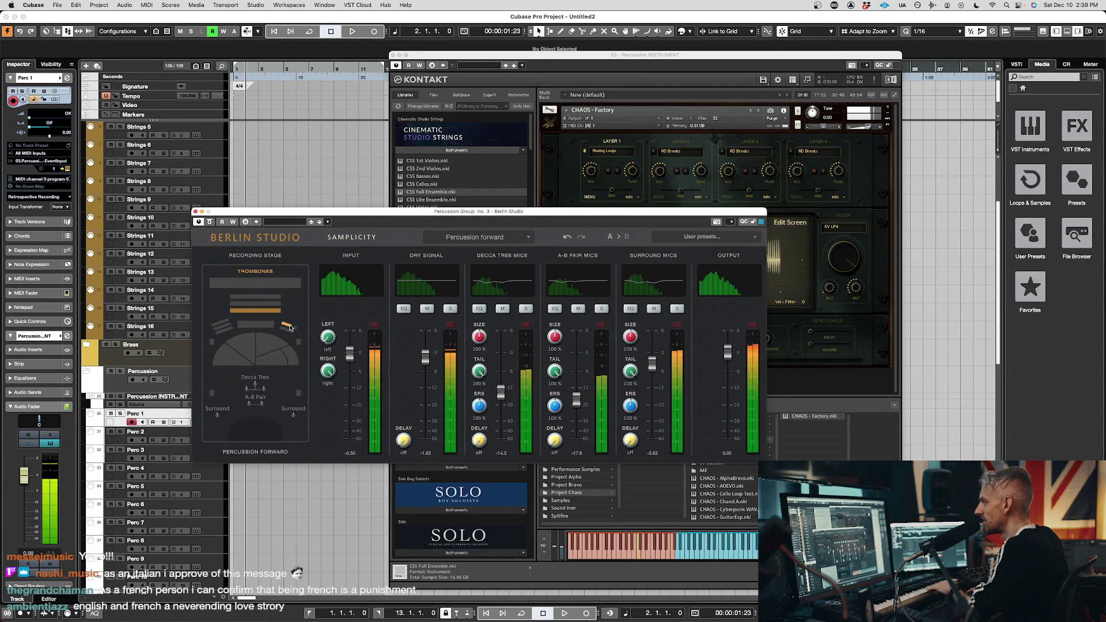
Audition the loop at Violins 2, French Horns normal, Percussion large and Violas, settle on Woodwinds, and compare it with the effect bypassed
{"action": "left_click", "coordinate": [294, 357]}
{"action": "left_click", "coordinate": [229, 356]}
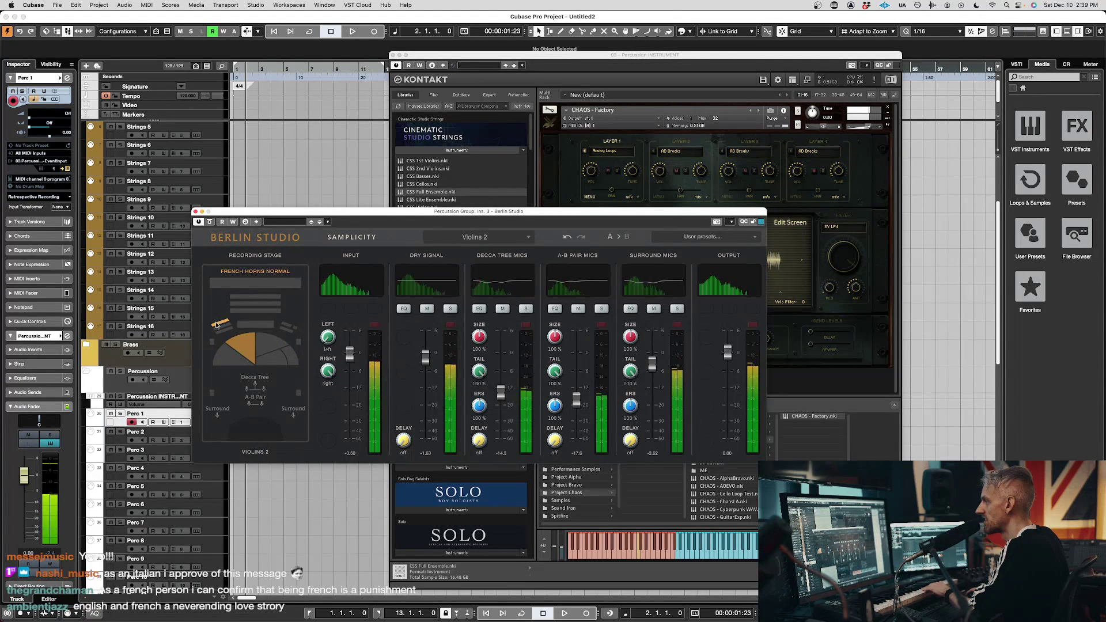
{"action": "left_click", "coordinate": [223, 328]}
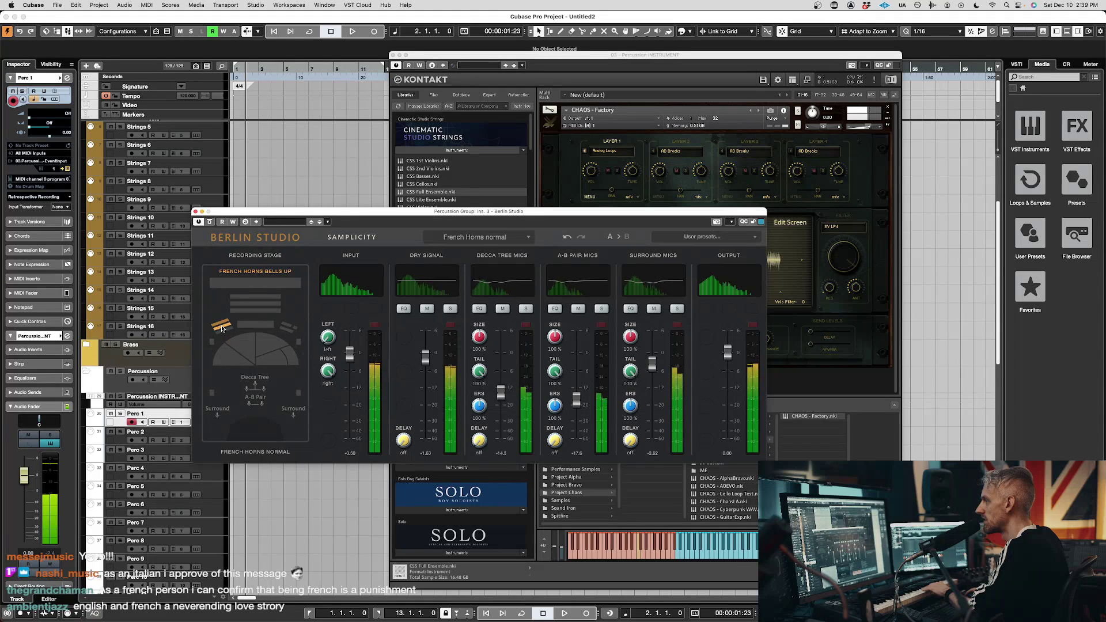
{"action": "left_click", "coordinate": [246, 296]}
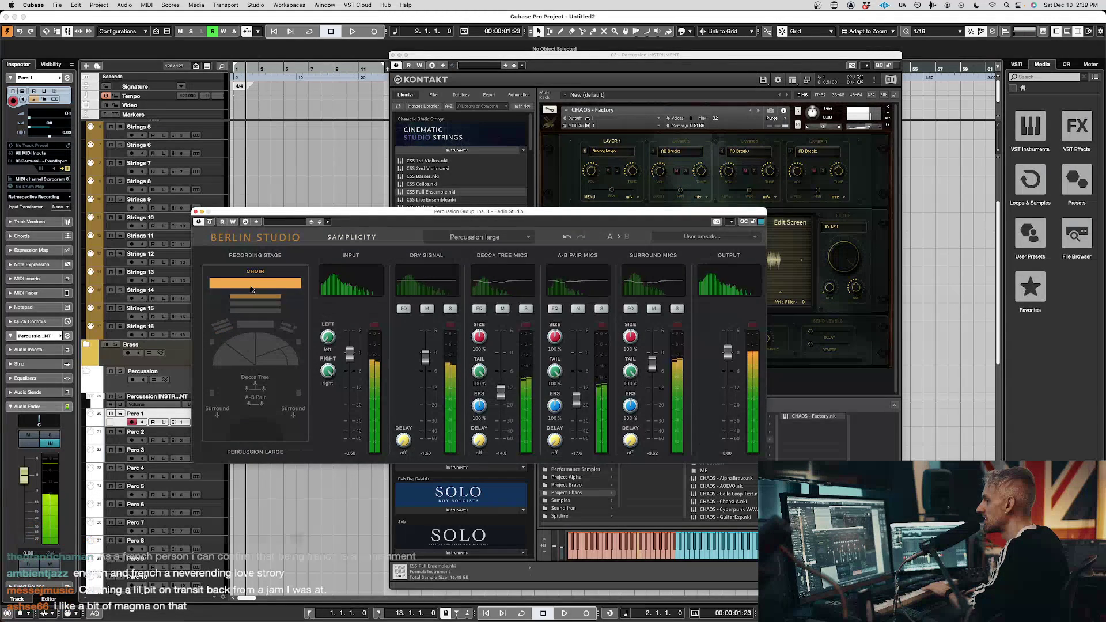
{"action": "left_click", "coordinate": [261, 346]}
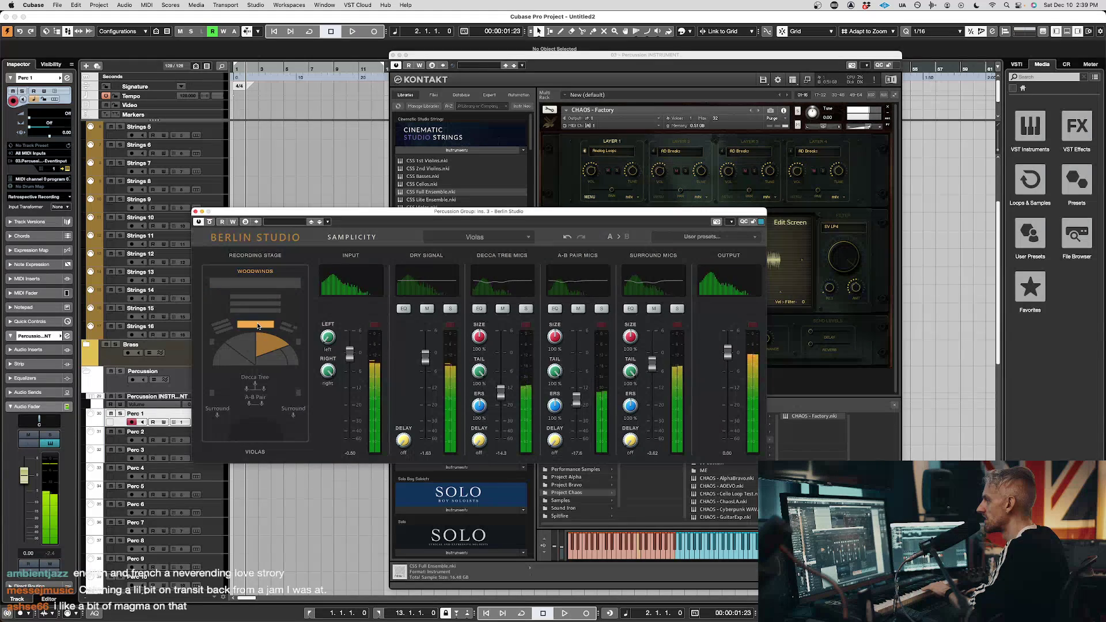
{"action": "left_click", "coordinate": [259, 327]}
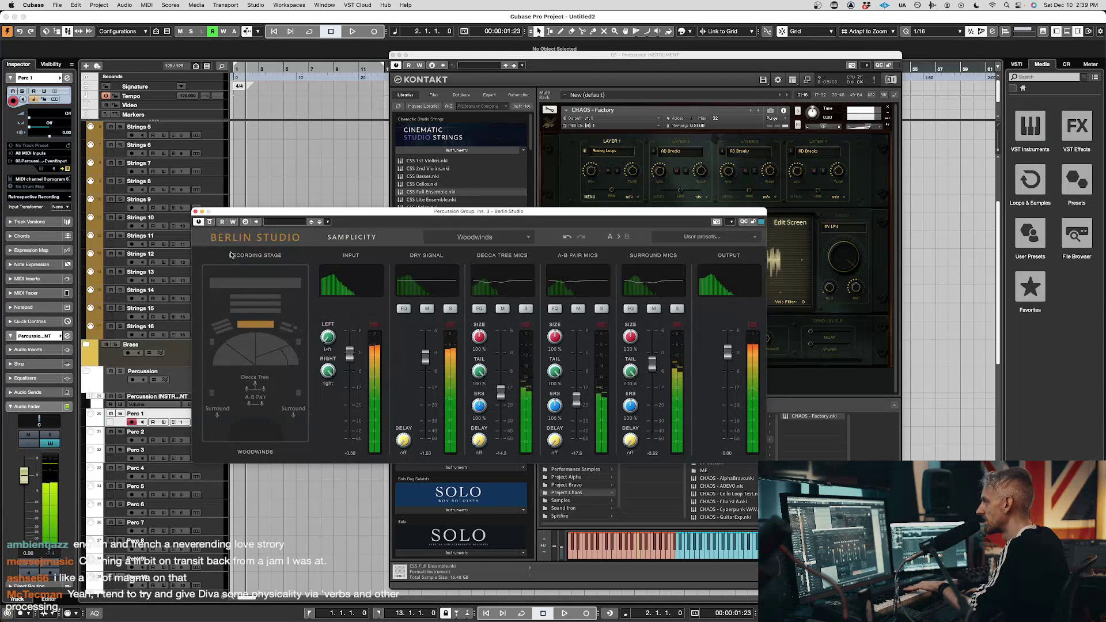
{"action": "left_click", "coordinate": [210, 223]}
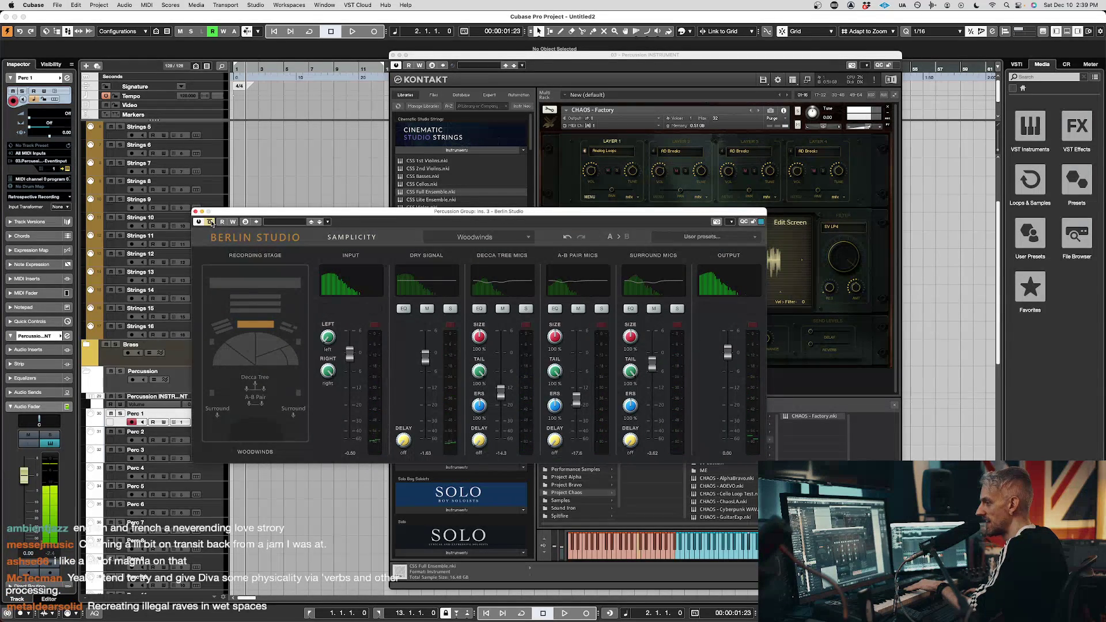
{"action": "left_click", "coordinate": [211, 222]}
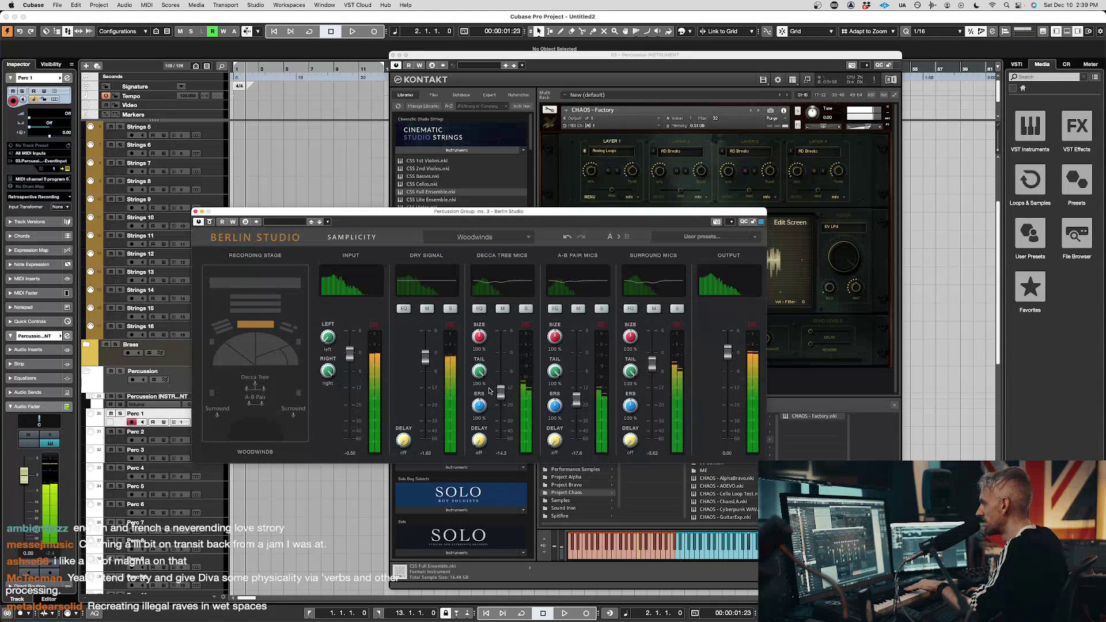
Try a wetter balance by dipping the dry signal and raising the Decca Tree, and return the Decca Tree to about -11.7 dB
{"action": "left_click_drag", "start_coordinate": [423, 362], "coordinate": [423, 419]}
{"action": "left_click_drag", "start_coordinate": [500, 398], "coordinate": [500, 374]}
{"action": "left_click_drag", "start_coordinate": [425, 411], "coordinate": [432, 360]}
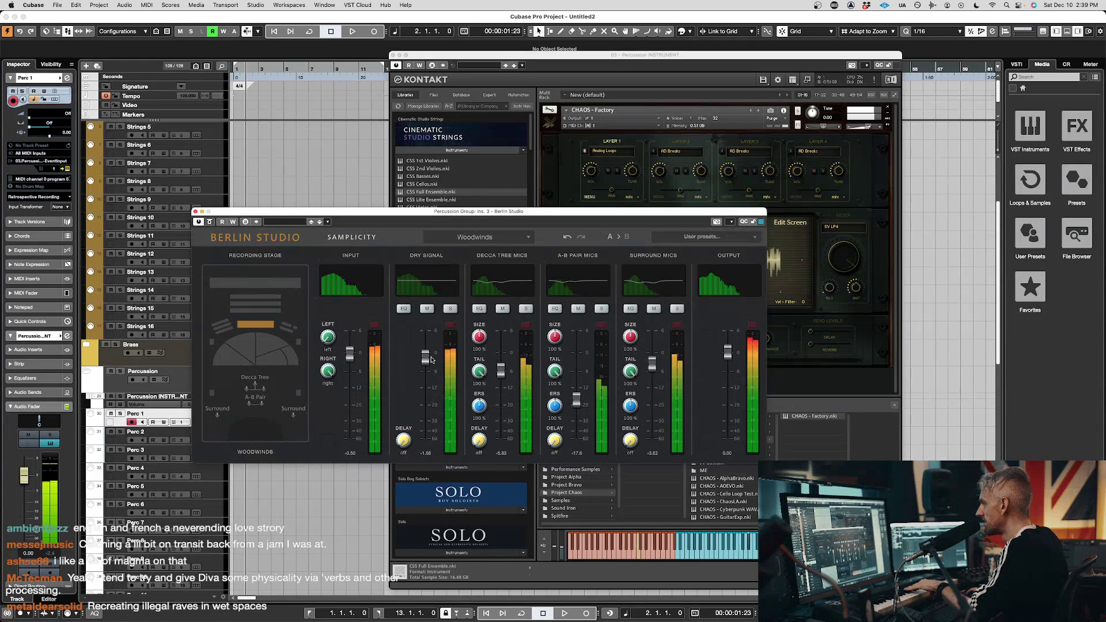
{"action": "left_click_drag", "start_coordinate": [499, 372], "coordinate": [501, 389]}
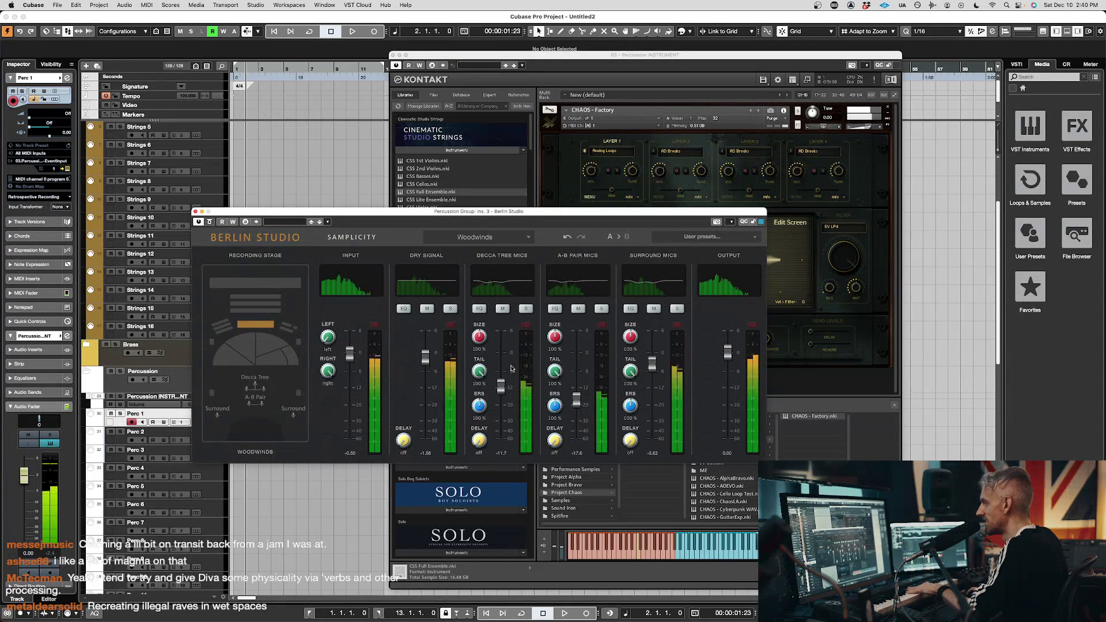
Set the dry signal to -0.63 dB and pull the Decca Tree, A-B Pair and Surround mics fully down
{"action": "left_click_drag", "start_coordinate": [421, 361], "coordinate": [420, 355]}
{"action": "left_click_drag", "start_coordinate": [500, 387], "coordinate": [500, 439]}
{"action": "left_click_drag", "start_coordinate": [576, 400], "coordinate": [576, 439]}
{"action": "left_click_drag", "start_coordinate": [651, 364], "coordinate": [652, 439]}
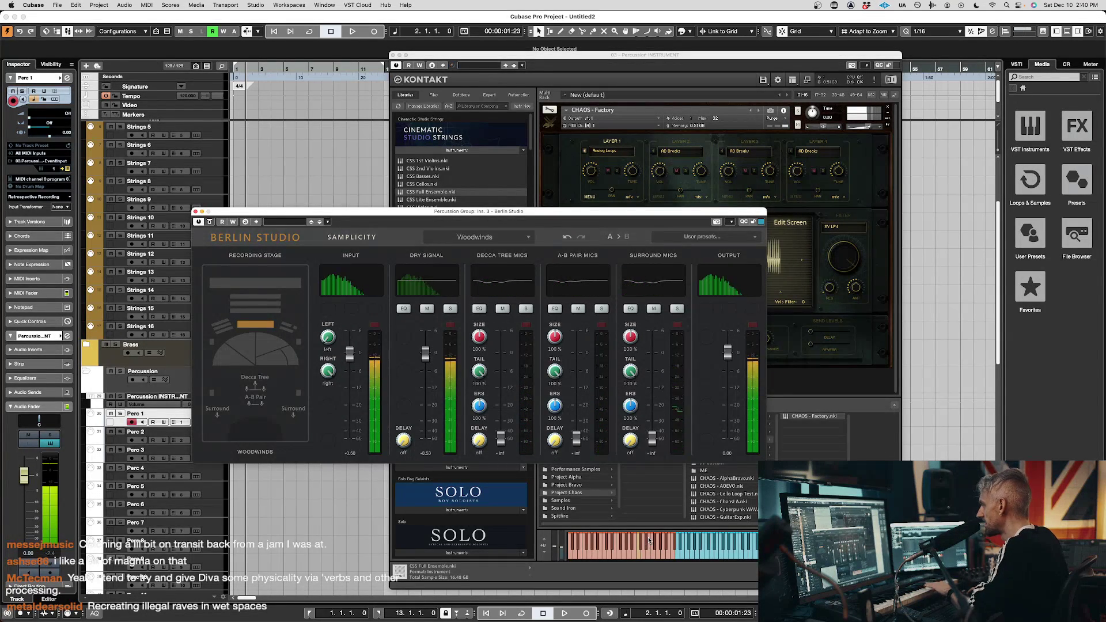
Blend the room back in with the A-B Pair at -23.7 dB and Surround at -8.63 dB, keeping the Decca Tree off and checking against bypass
{"action": "left_click_drag", "start_coordinate": [576, 439], "coordinate": [577, 395]}
{"action": "mouse_move", "coordinate": [498, 447]}
{"action": "left_mouse_down"}
{"action": "mouse_move", "coordinate": [501, 399]}
{"action": "mouse_move", "coordinate": [501, 439]}
{"action": "left_mouse_up"}
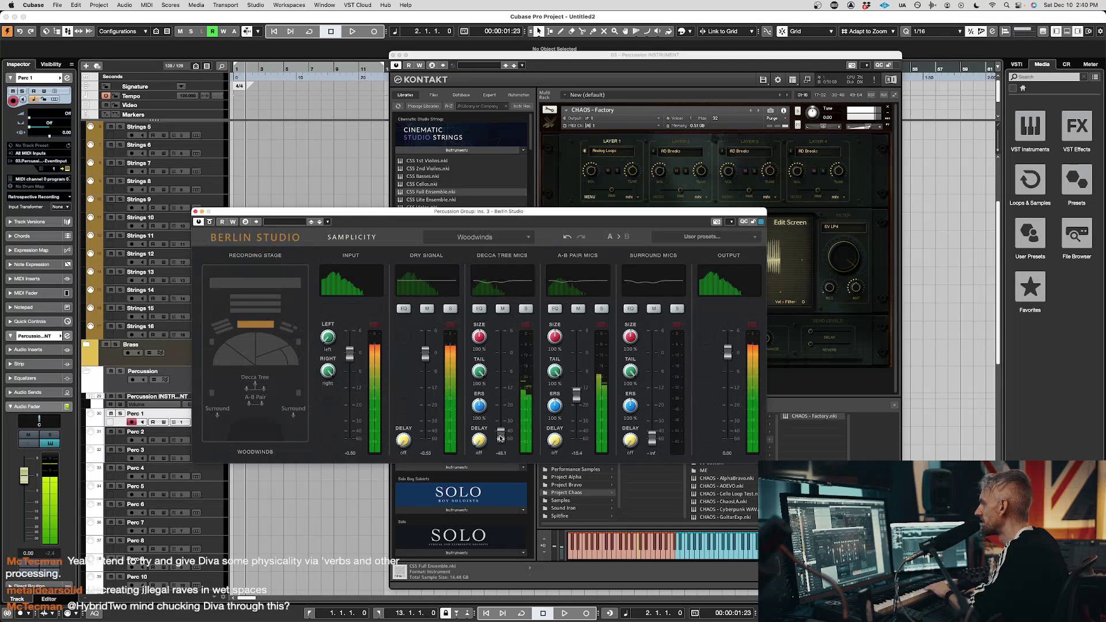
{"action": "left_click_drag", "start_coordinate": [655, 439], "coordinate": [649, 387]}
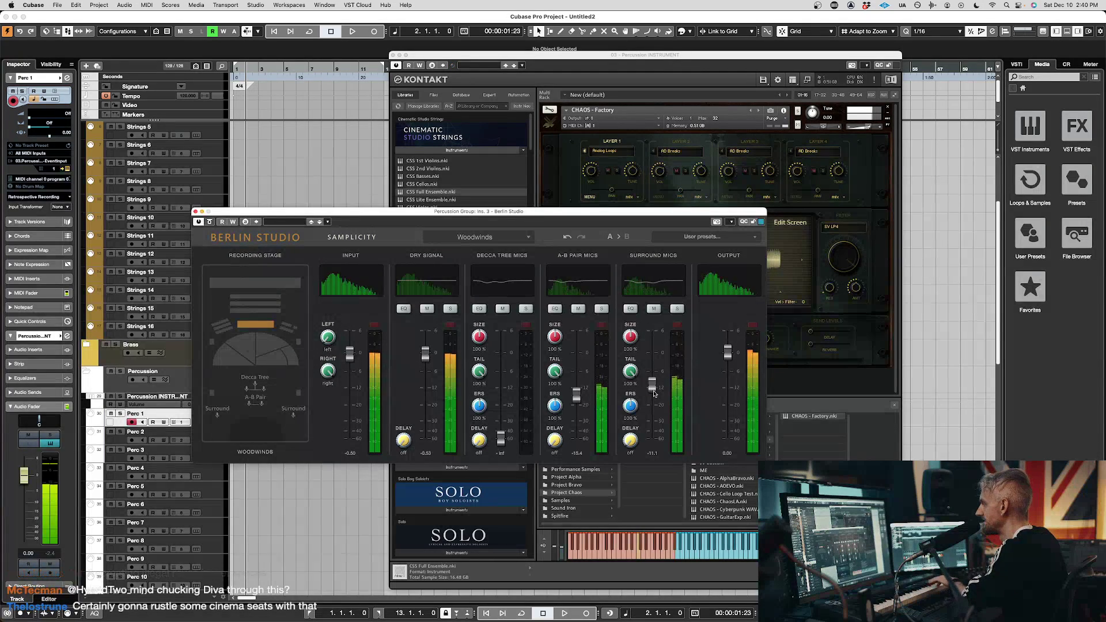
{"action": "mouse_move", "coordinate": [655, 393]}
{"action": "left_mouse_down"}
{"action": "mouse_move", "coordinate": [657, 361]}
{"action": "mouse_move", "coordinate": [655, 375]}
{"action": "left_mouse_up"}
{"action": "mouse_move", "coordinate": [581, 400]}
{"action": "left_mouse_down"}
{"action": "mouse_move", "coordinate": [581, 389]}
{"action": "mouse_move", "coordinate": [576, 401]}
{"action": "left_mouse_up"}
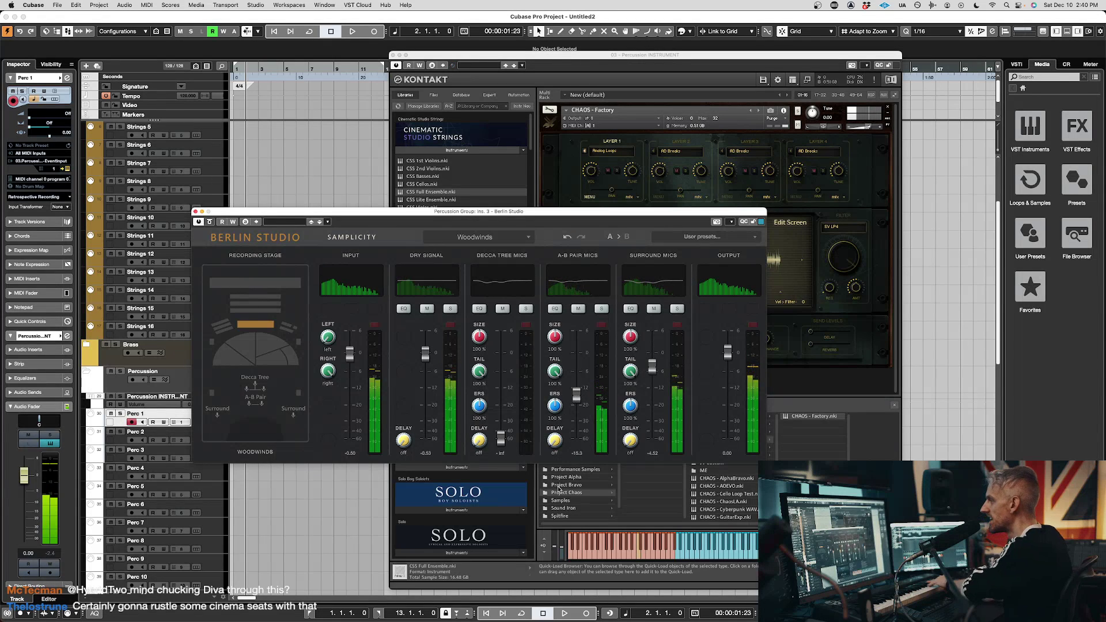
{"action": "left_click", "coordinate": [211, 222]}
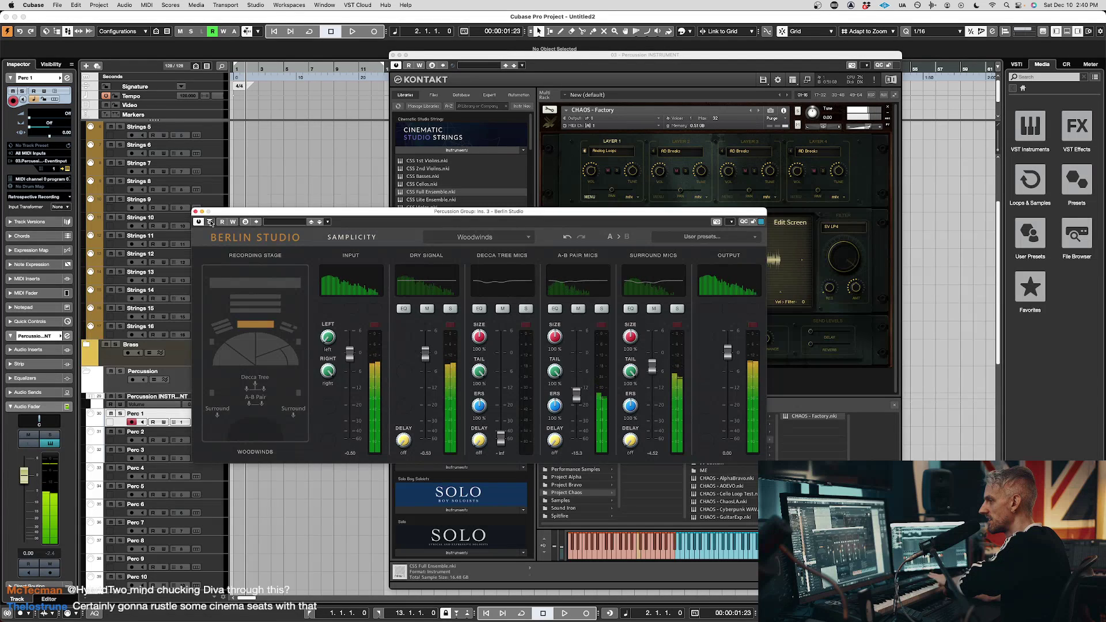
{"action": "left_click_drag", "start_coordinate": [652, 367], "coordinate": [651, 380]}
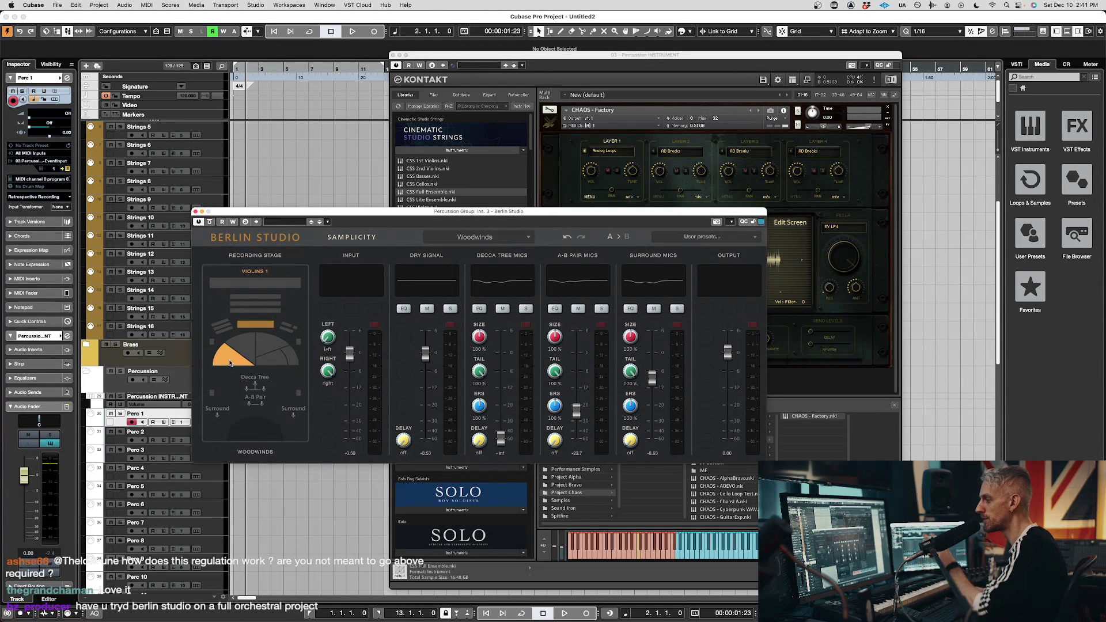
Audition the loop at Front Stage wide and Mid Stage wide, and move it to Choir with the dry signal fully down
{"action": "left_click", "coordinate": [258, 344]}
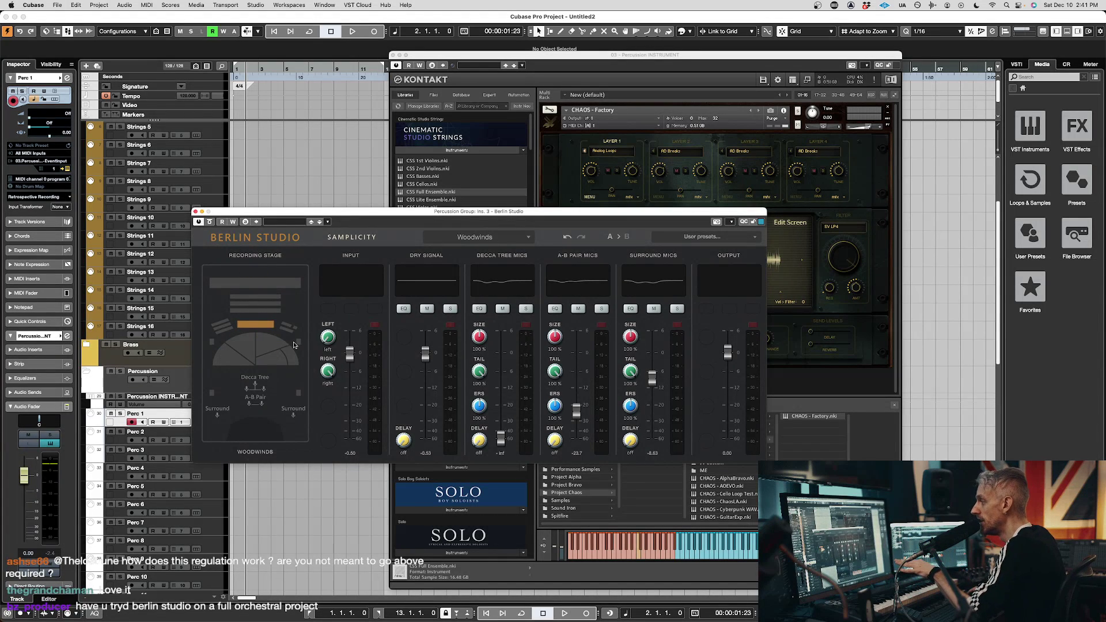
{"action": "left_click", "coordinate": [299, 393]}
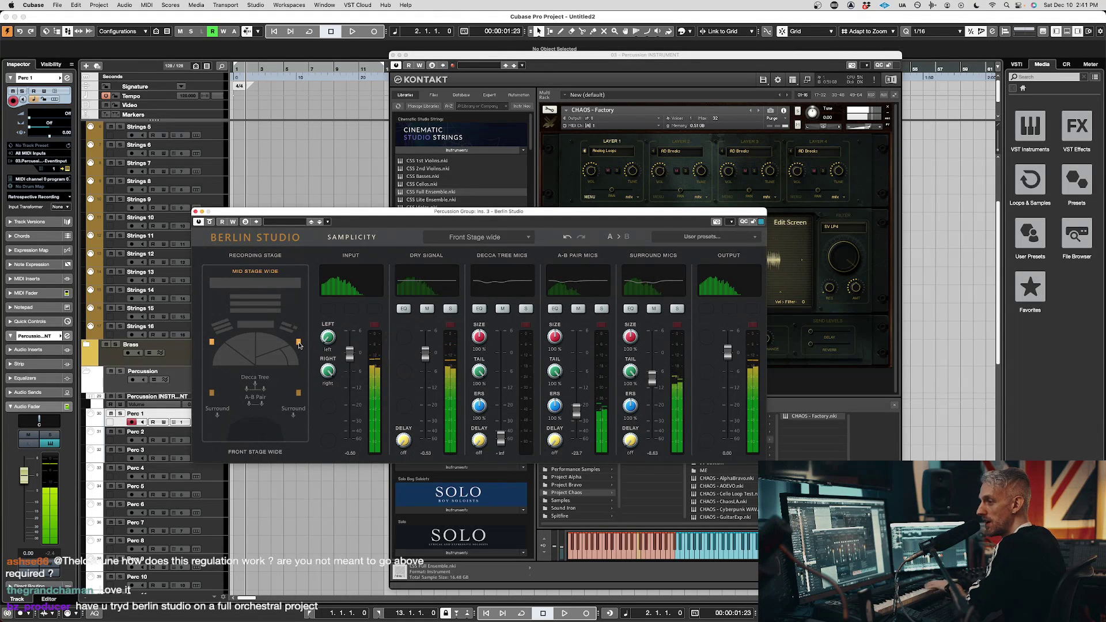
{"action": "left_click", "coordinate": [299, 346]}
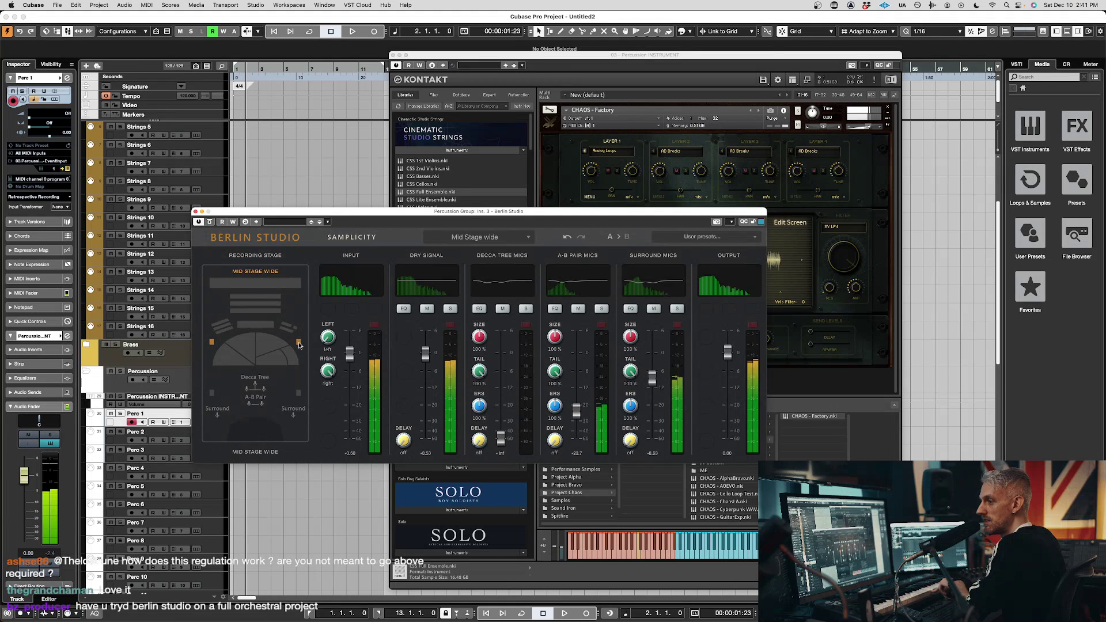
{"action": "left_click", "coordinate": [283, 284]}
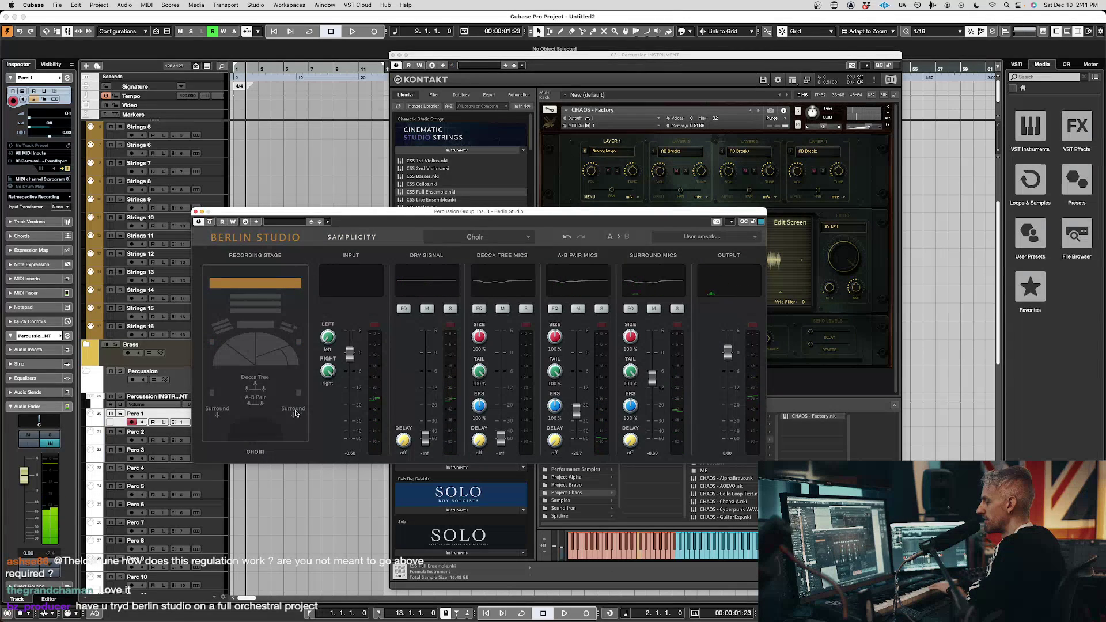
Audition the wet-only loop at Mid Stage wide, Front Stage wide and Celli, ending on the Violins 2 position
{"action": "left_click", "coordinate": [299, 343]}
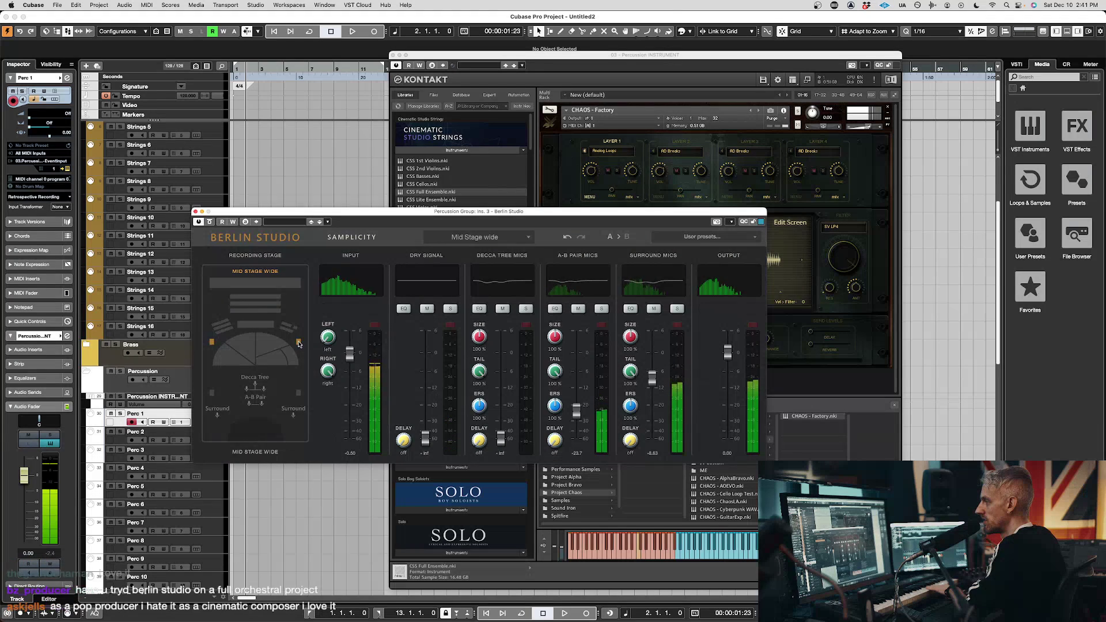
{"action": "left_click", "coordinate": [298, 396]}
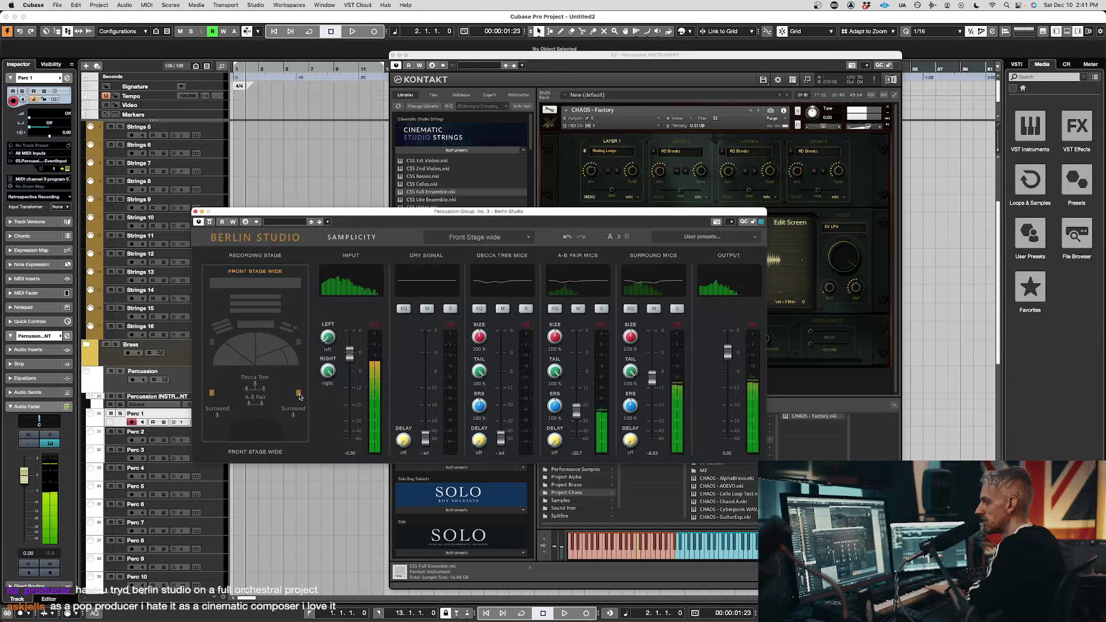
{"action": "left_click", "coordinate": [275, 360]}
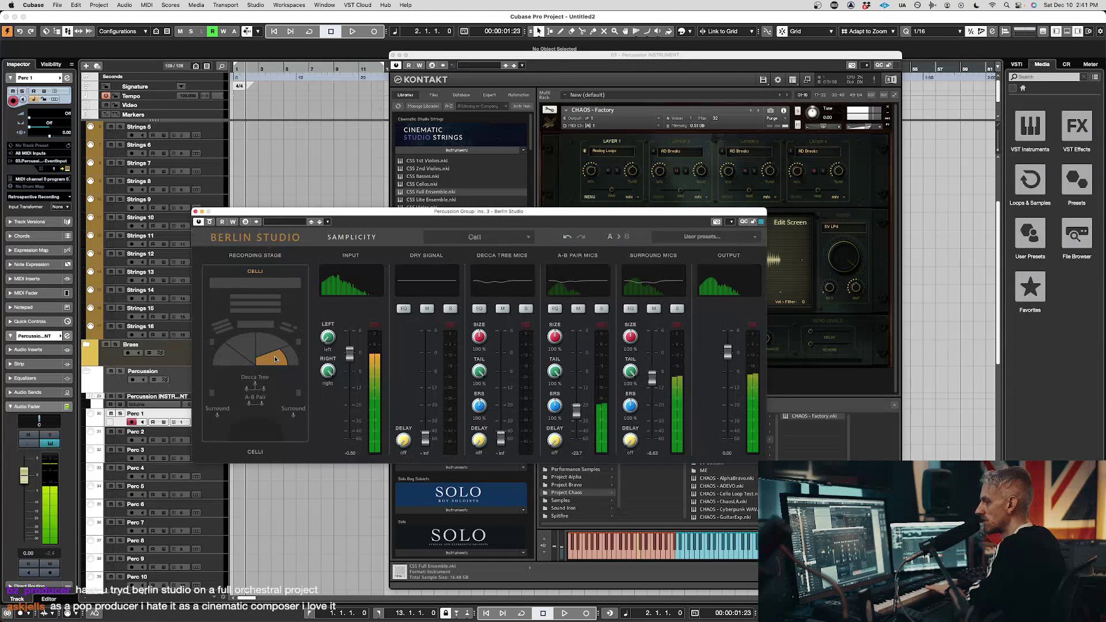
{"action": "left_click", "coordinate": [241, 348]}
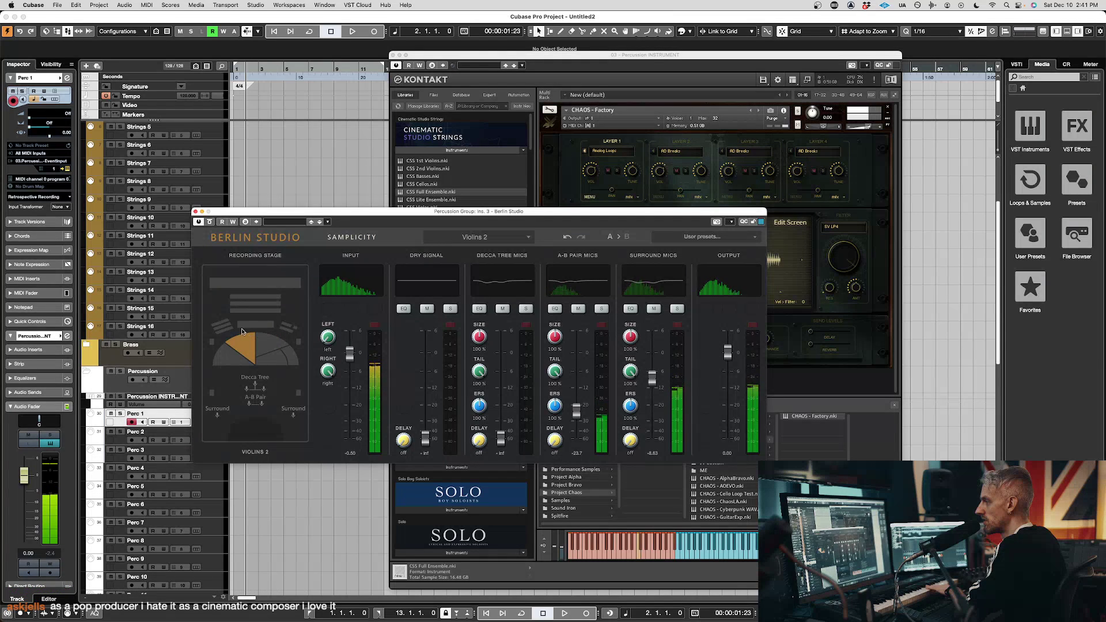
Audition the loop at French Horns normal, bring the dry signal back up with the input at -4.77 dB, and switch to Percussion forward
{"action": "left_click", "coordinate": [225, 322]}
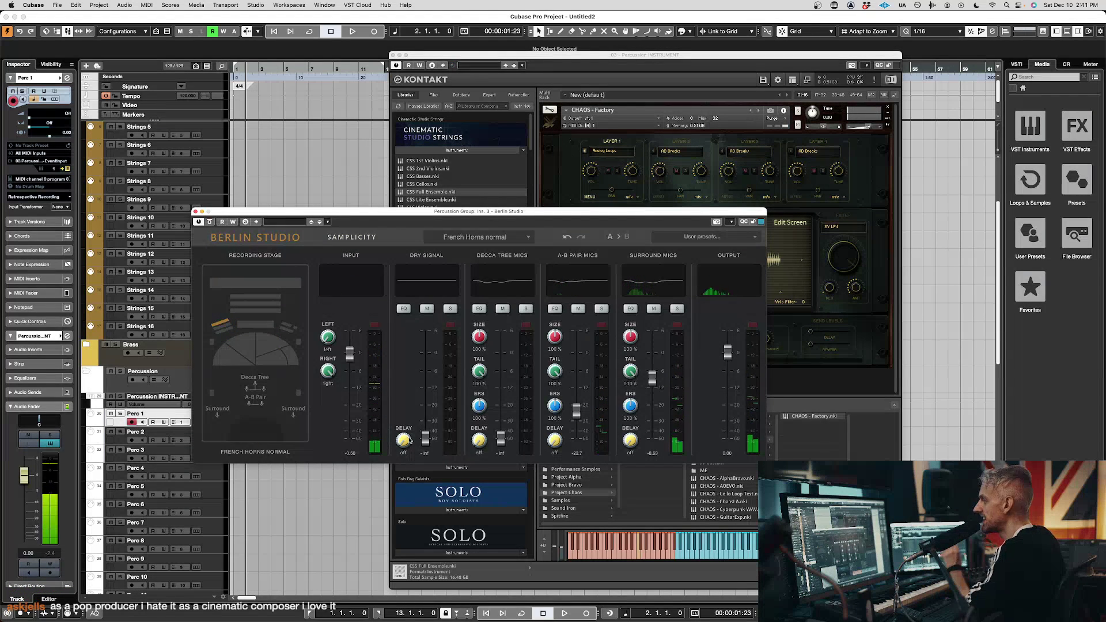
{"action": "left_click_drag", "start_coordinate": [429, 438], "coordinate": [428, 364]}
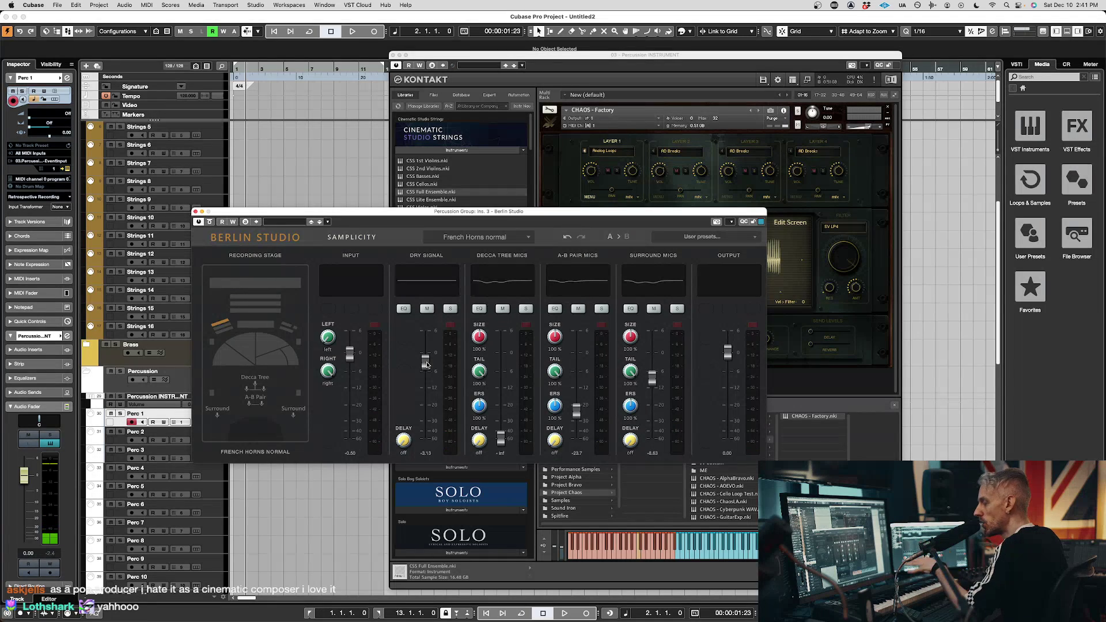
{"action": "left_click_drag", "start_coordinate": [427, 366], "coordinate": [427, 369]}
{"action": "left_click_drag", "start_coordinate": [358, 352], "coordinate": [358, 367]}
{"action": "left_click", "coordinate": [271, 314]}
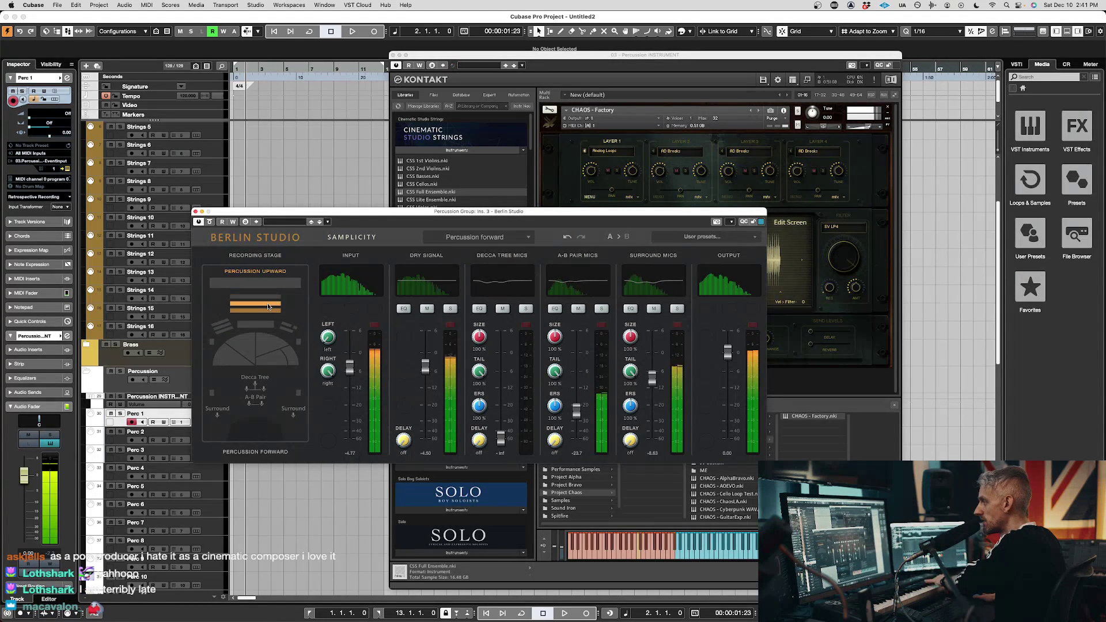
Rebalance the Percussion forward sound with more A-B Pair, Surround at -3.55 dB, input at about -12 dB and dry signal at about -0.5 dB
{"action": "left_click_drag", "start_coordinate": [421, 368], "coordinate": [425, 393]}
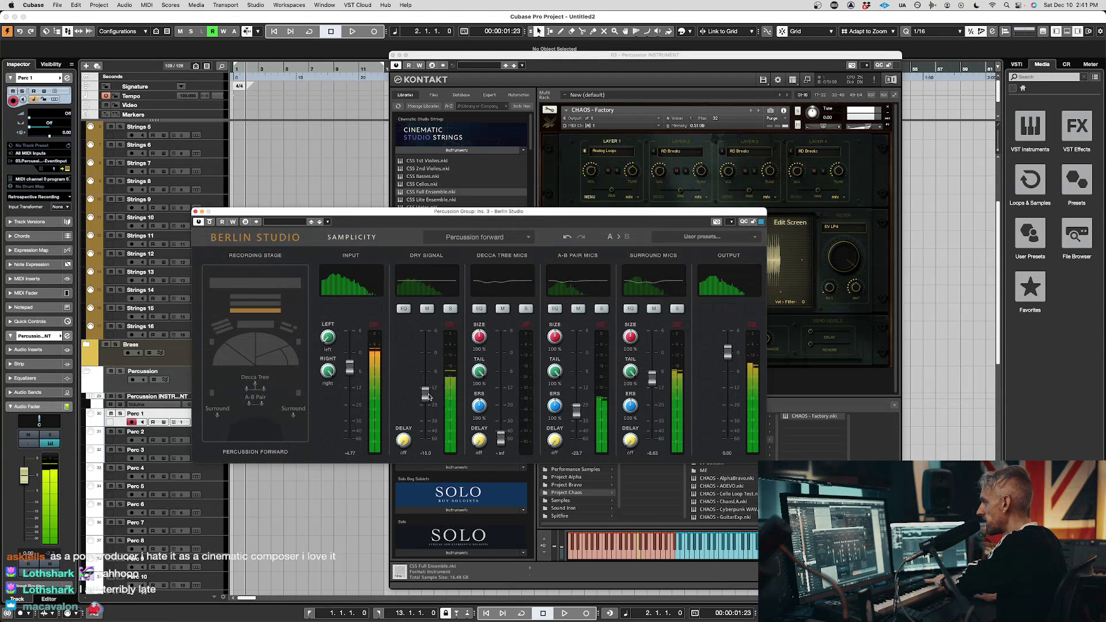
{"action": "left_click_drag", "start_coordinate": [576, 410], "coordinate": [576, 381]}
{"action": "left_click_drag", "start_coordinate": [652, 378], "coordinate": [653, 363]}
{"action": "left_click_drag", "start_coordinate": [425, 394], "coordinate": [349, 388]}
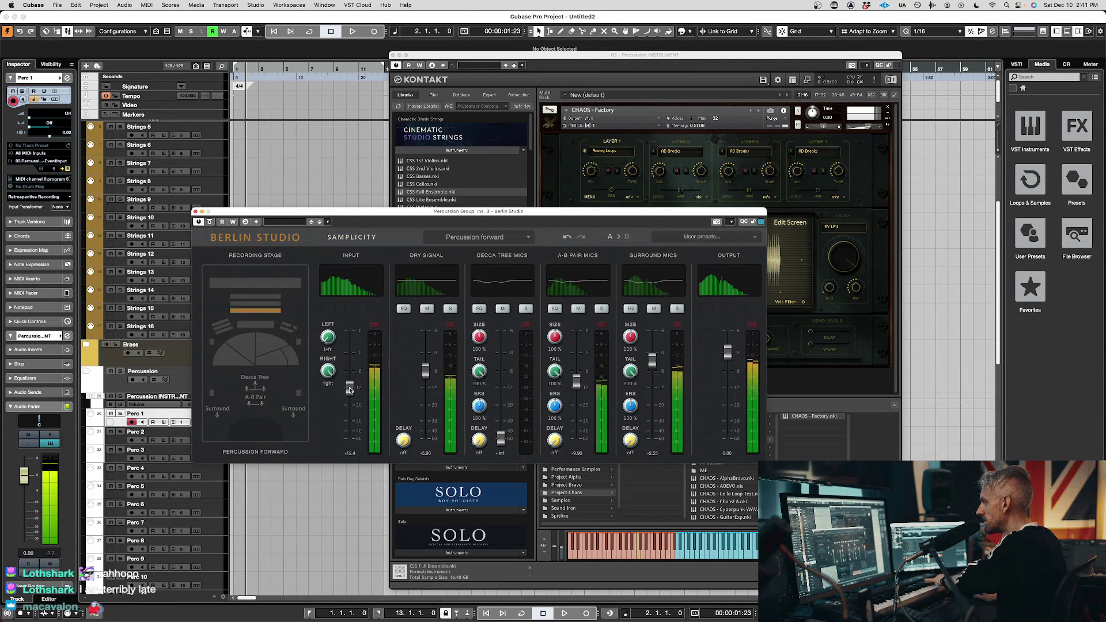
{"action": "left_click_drag", "start_coordinate": [426, 371], "coordinate": [426, 357]}
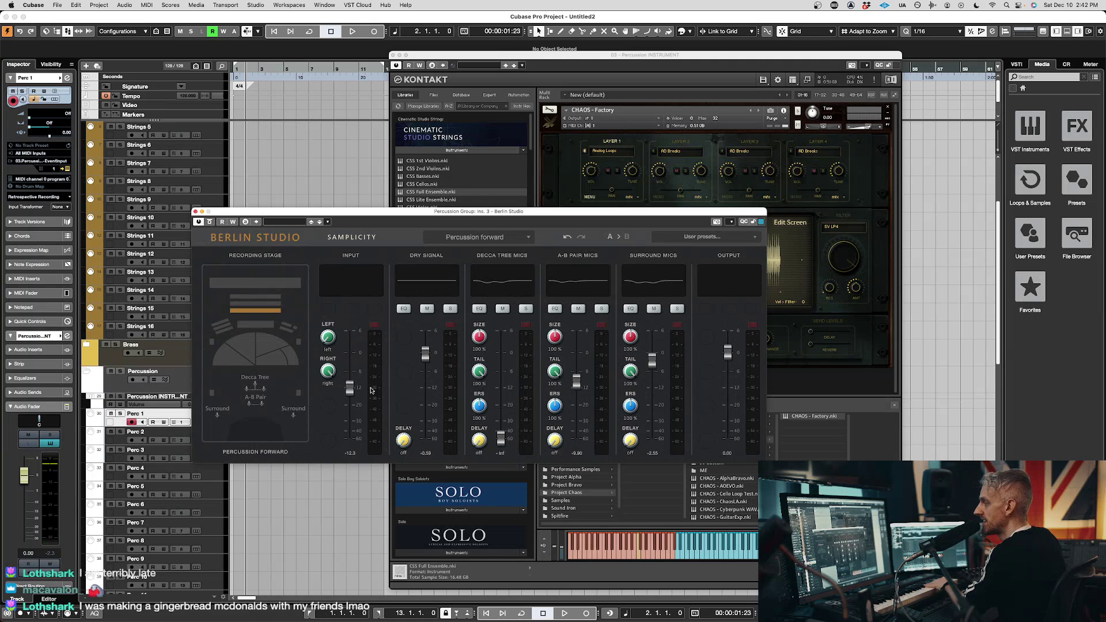
Reduce the input to -30.7 dB and make the sound wet-only, with the A-B Pair at about -4 dB and Surround at about 2 dB
{"action": "left_click_drag", "start_coordinate": [350, 387], "coordinate": [354, 424]}
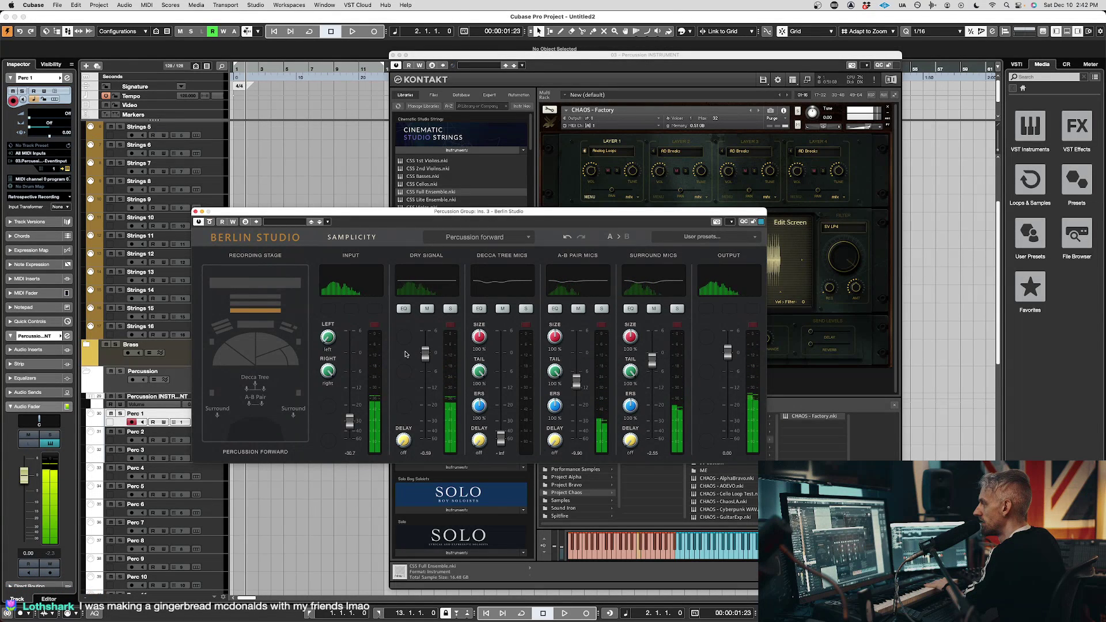
{"action": "left_click_drag", "start_coordinate": [423, 358], "coordinate": [424, 443]}
{"action": "left_click_drag", "start_coordinate": [652, 361], "coordinate": [653, 331]}
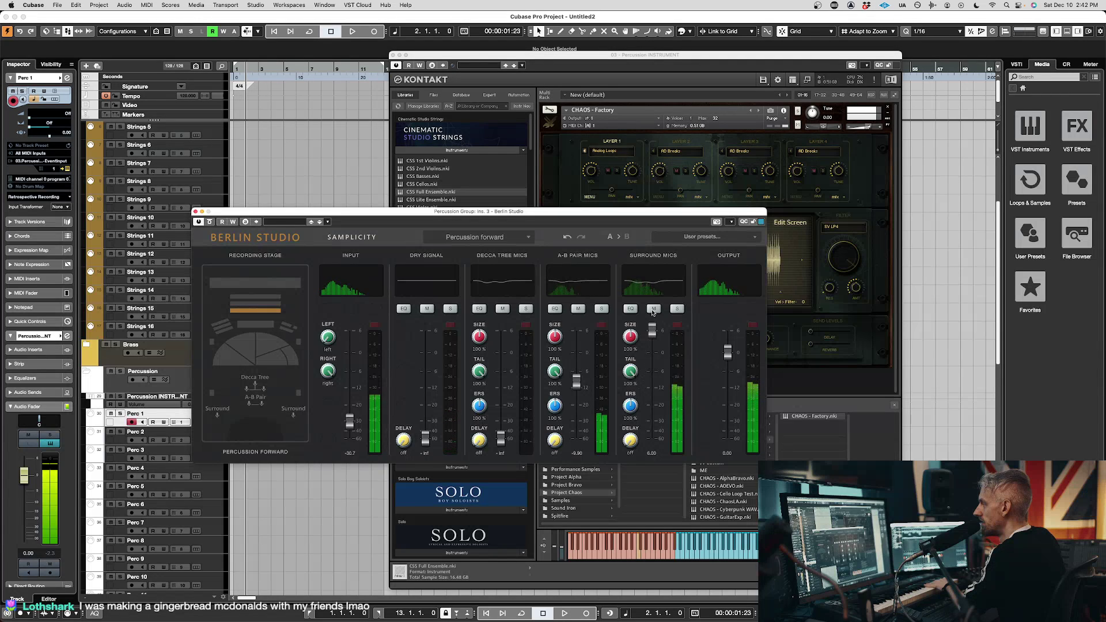
{"action": "left_click_drag", "start_coordinate": [572, 386], "coordinate": [575, 359]}
{"action": "left_click_drag", "start_coordinate": [653, 333], "coordinate": [654, 348]}
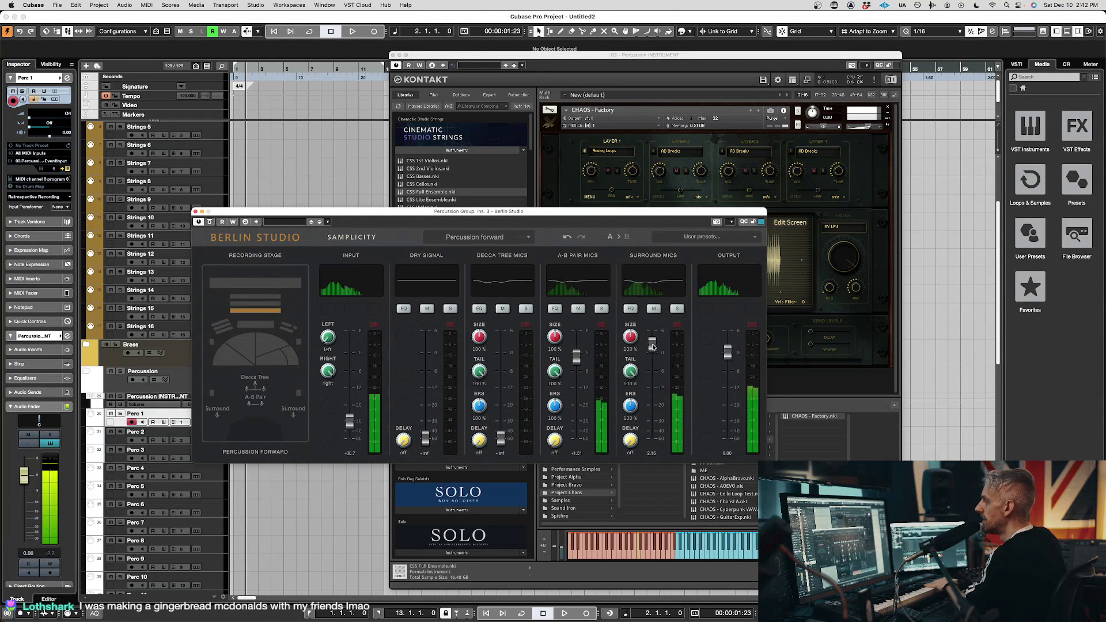
{"action": "left_click_drag", "start_coordinate": [577, 361], "coordinate": [577, 367]}
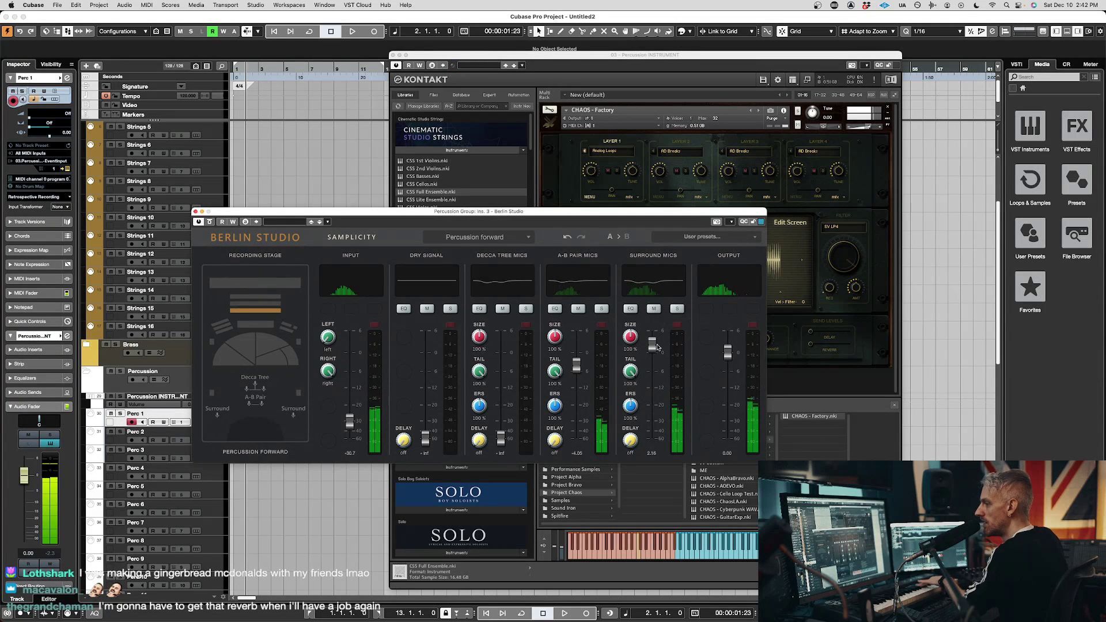
Add the Decca Tree at about 1 dB, place the loop at Celli, and raise the input to about -7 dB
{"action": "left_click_drag", "start_coordinate": [501, 438], "coordinate": [501, 348]}
{"action": "left_click", "coordinate": [270, 357]}
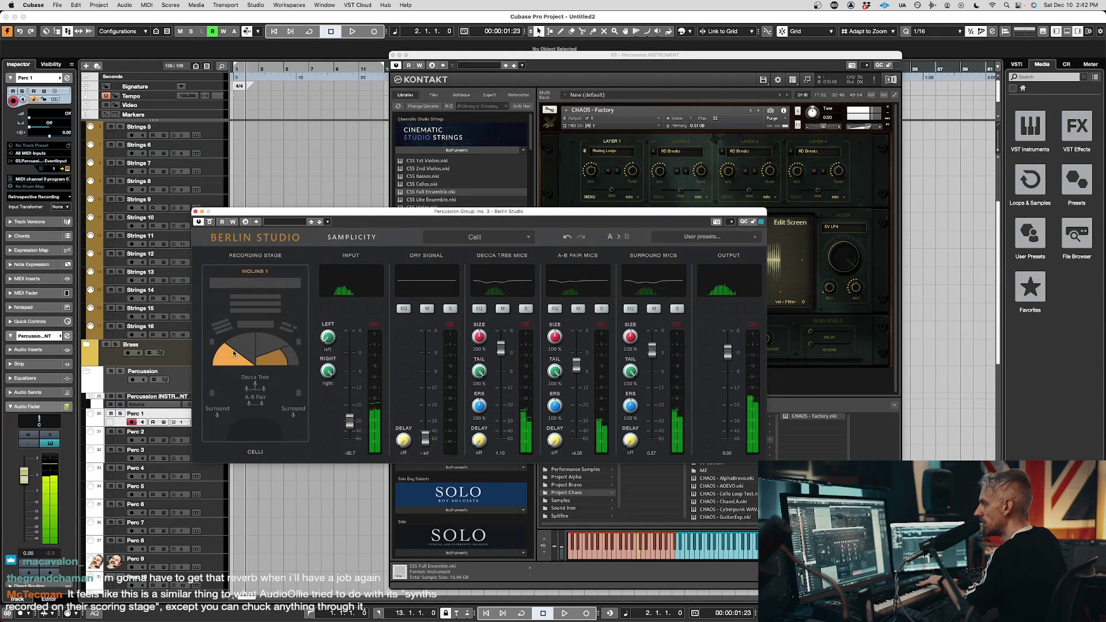
{"action": "left_click", "coordinate": [226, 354]}
{"action": "mouse_move", "coordinate": [349, 421]}
{"action": "left_mouse_down"}
{"action": "mouse_move", "coordinate": [351, 383]}
{"action": "mouse_move", "coordinate": [356, 411]}
{"action": "left_mouse_up"}
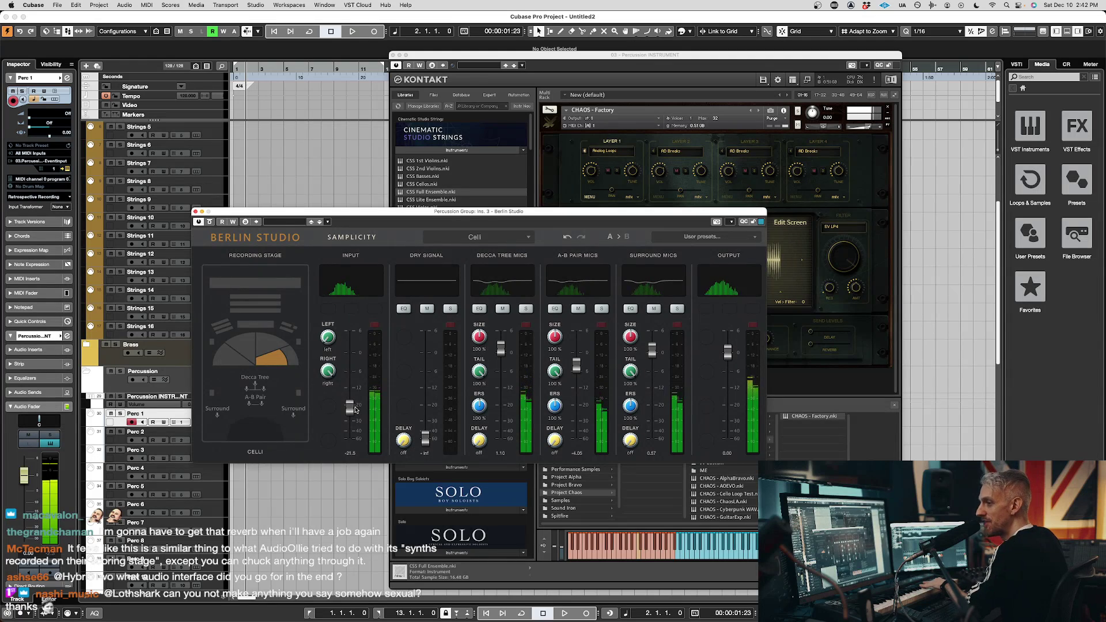
{"action": "mouse_move", "coordinate": [356, 397]}
{"action": "left_mouse_down"}
{"action": "mouse_move", "coordinate": [356, 355]}
{"action": "mouse_move", "coordinate": [359, 400]}
{"action": "mouse_move", "coordinate": [357, 377]}
{"action": "left_mouse_up"}
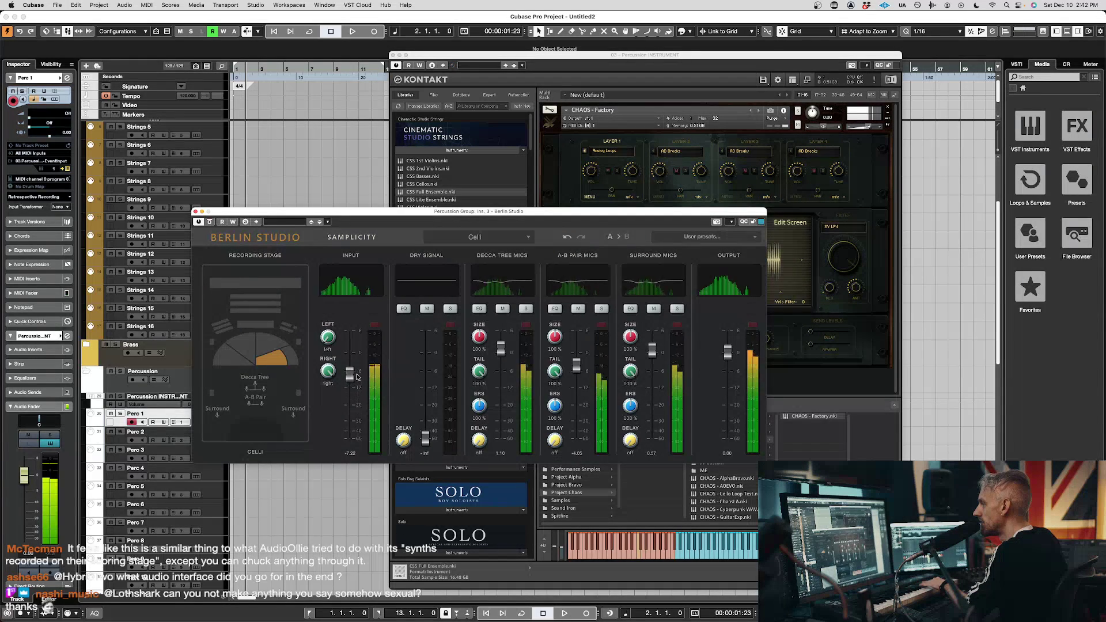
Compare the Celli sound with the dry signal raised near 0 dB and fully down, setting the input to about -4.9 dB
{"action": "left_click_drag", "start_coordinate": [425, 437], "coordinate": [428, 356]}
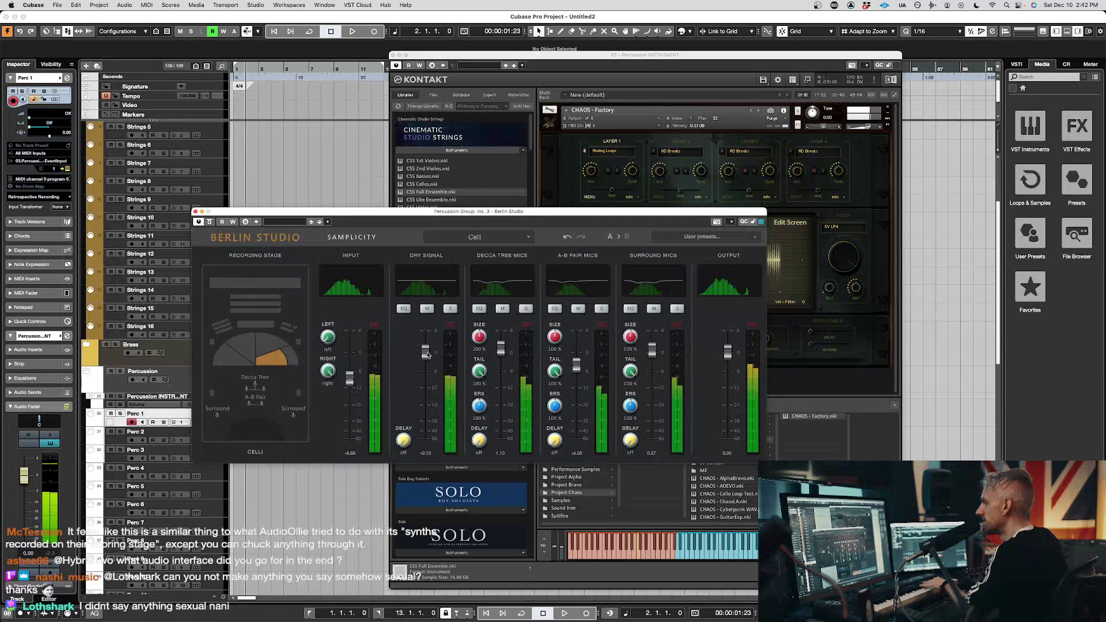
{"action": "mouse_move", "coordinate": [357, 379]}
{"action": "left_mouse_down"}
{"action": "mouse_move", "coordinate": [352, 362]}
{"action": "mouse_move", "coordinate": [352, 376]}
{"action": "left_mouse_up"}
{"action": "left_click_drag", "start_coordinate": [425, 353], "coordinate": [425, 441]}
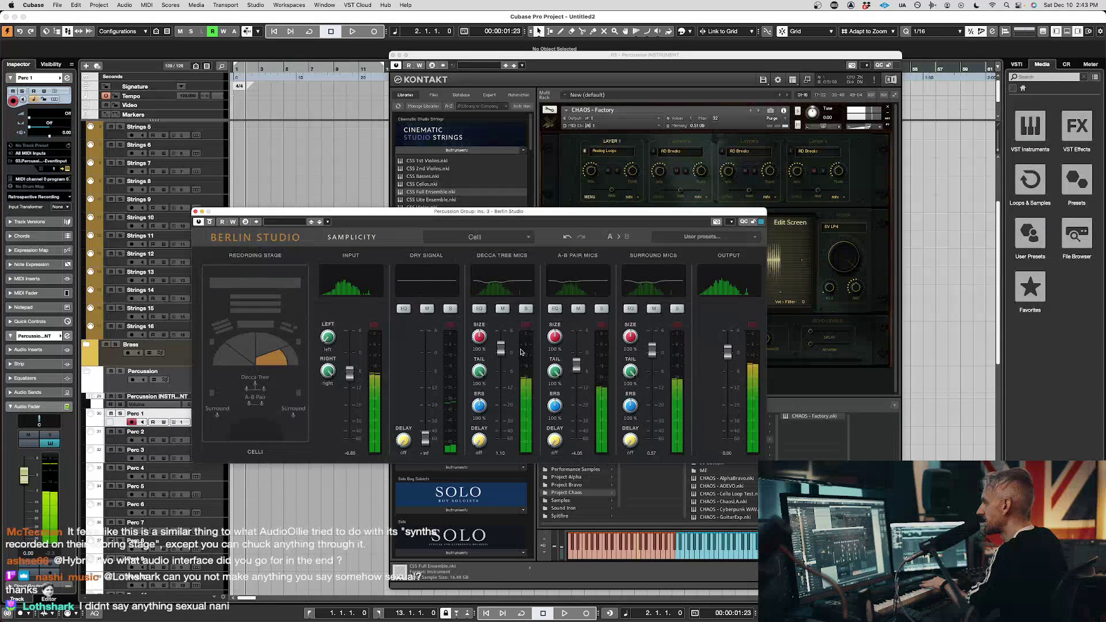
Lower the Decca Tree to about -17 dB, Surround to about -14 dB and the A-B Pair to about -6 dB
{"action": "left_click_drag", "start_coordinate": [505, 348], "coordinate": [504, 398]}
{"action": "left_click_drag", "start_coordinate": [658, 352], "coordinate": [659, 394]}
{"action": "mouse_move", "coordinate": [576, 364]}
{"action": "left_mouse_down"}
{"action": "mouse_move", "coordinate": [576, 403]}
{"action": "mouse_move", "coordinate": [576, 372]}
{"action": "left_mouse_up"}
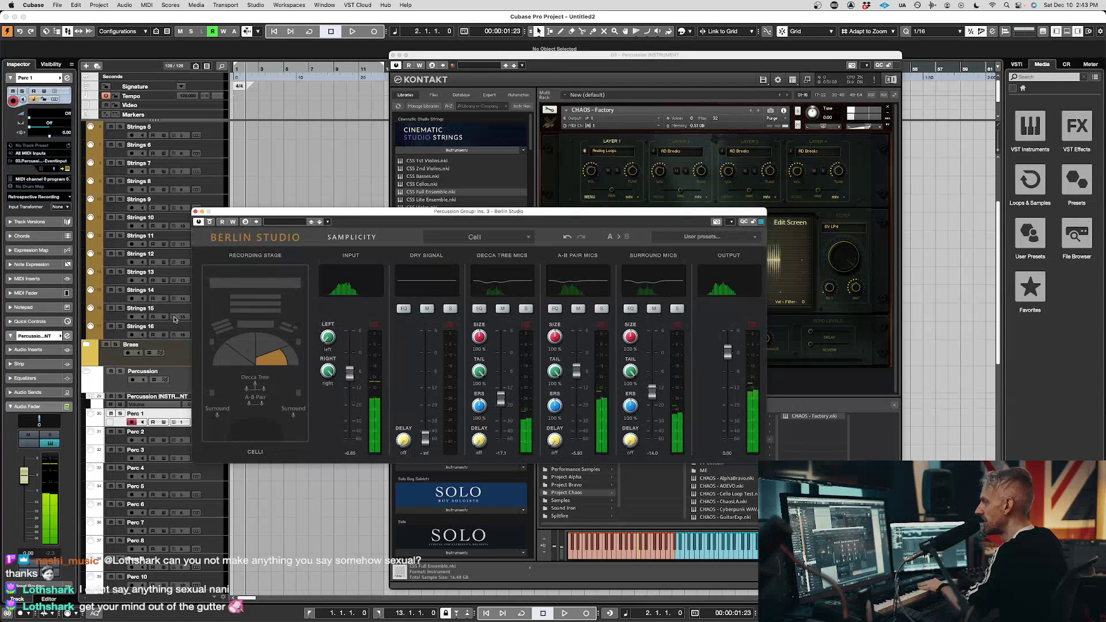
Place the loop at Violas and set the Decca Tree to about -9 dB, the A-B Pair to about -6.5 dB and Surround to about -8 dB
{"action": "left_click", "coordinate": [273, 342]}
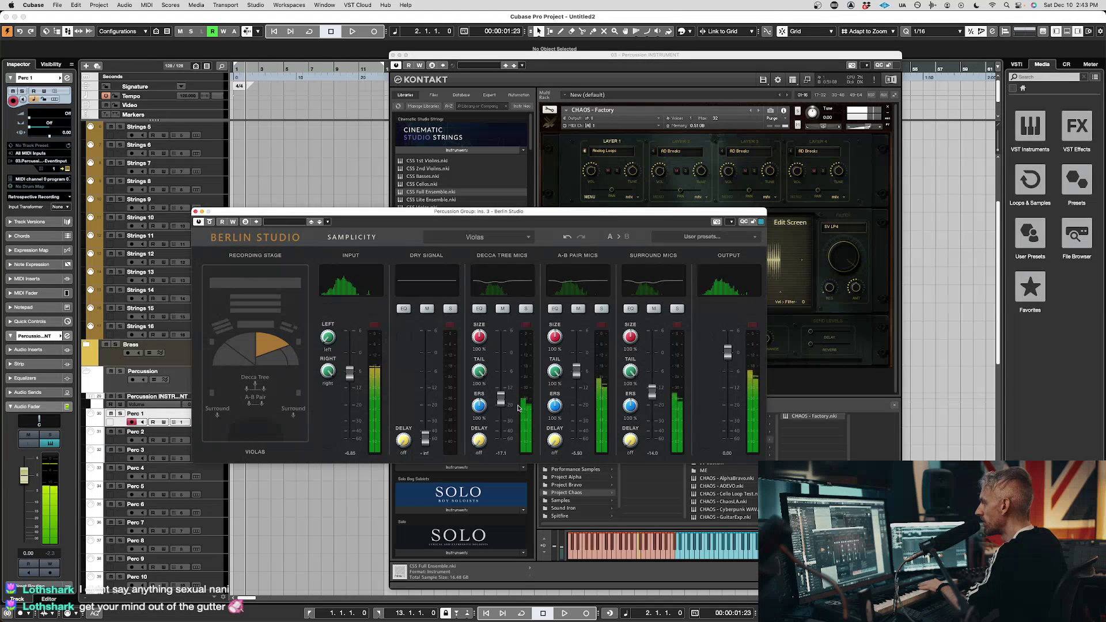
{"action": "left_click_drag", "start_coordinate": [510, 398], "coordinate": [506, 383]}
{"action": "left_click_drag", "start_coordinate": [580, 371], "coordinate": [582, 393]}
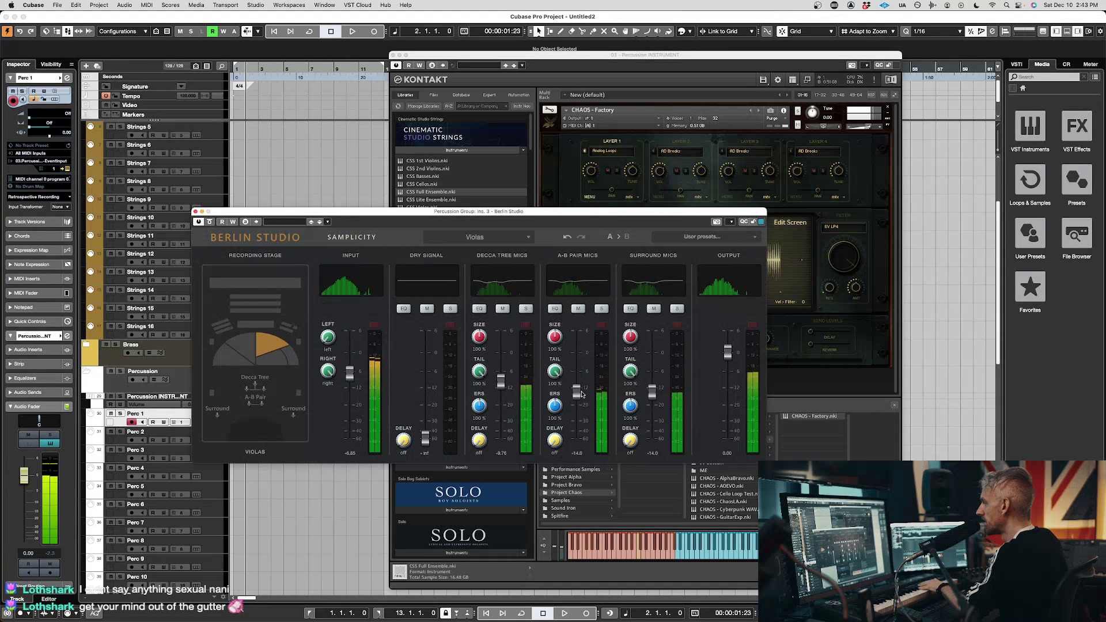
{"action": "left_click_drag", "start_coordinate": [653, 392], "coordinate": [653, 369]}
{"action": "left_click_drag", "start_coordinate": [576, 392], "coordinate": [577, 373]}
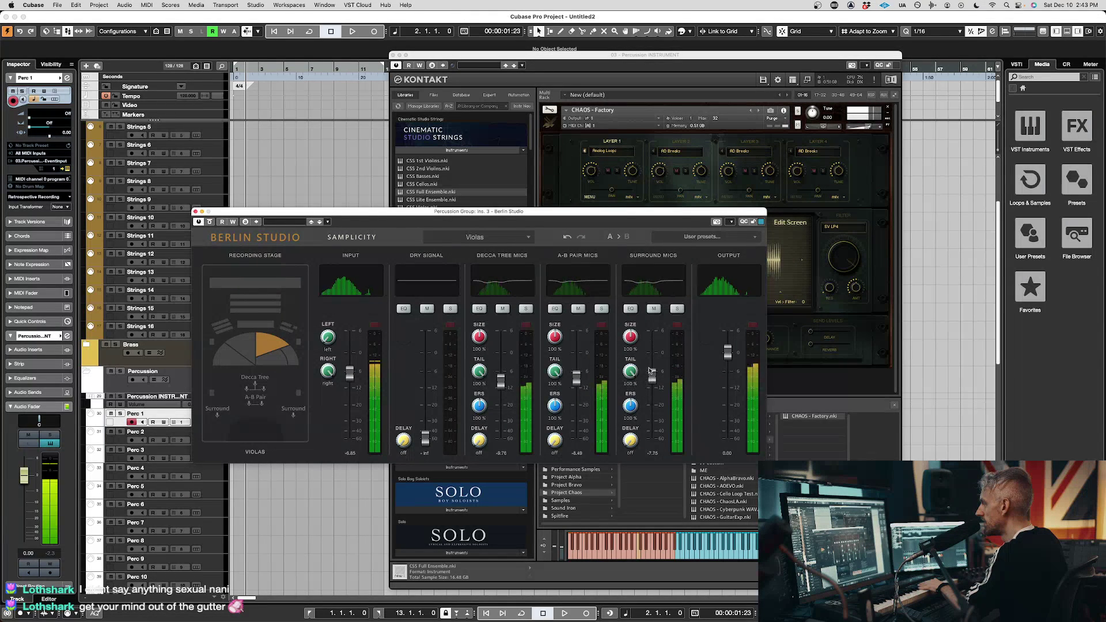
Solo the A-B Pair and Decca Tree mics in turn to hear each one's contribution at Violas
{"action": "left_click", "coordinate": [601, 309]}
{"action": "left_click", "coordinate": [600, 309]}
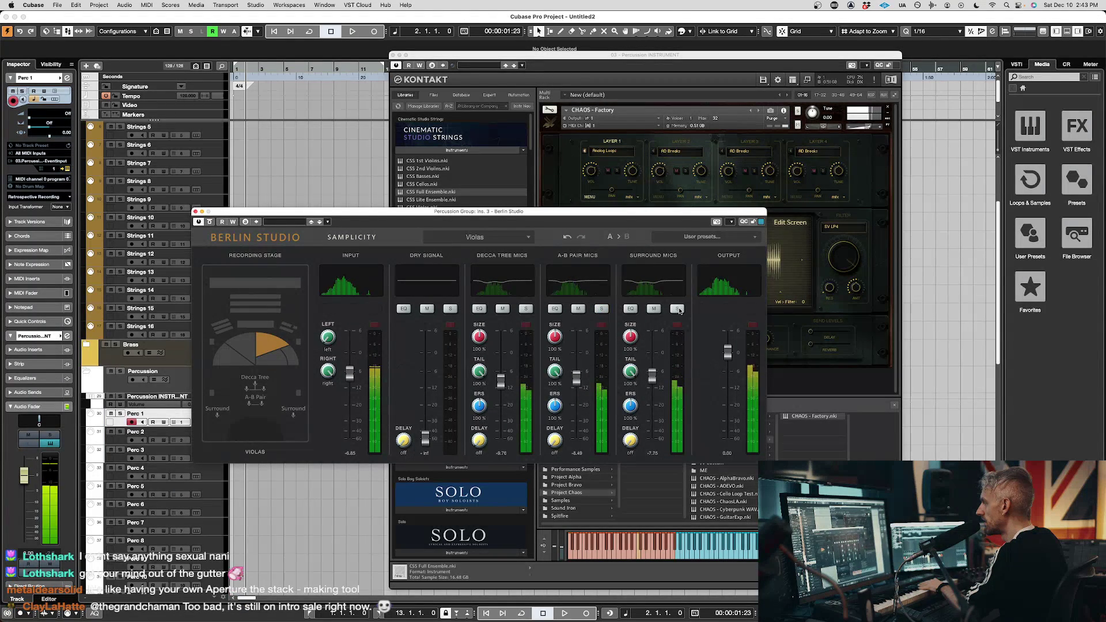
{"action": "left_click", "coordinate": [524, 309]}
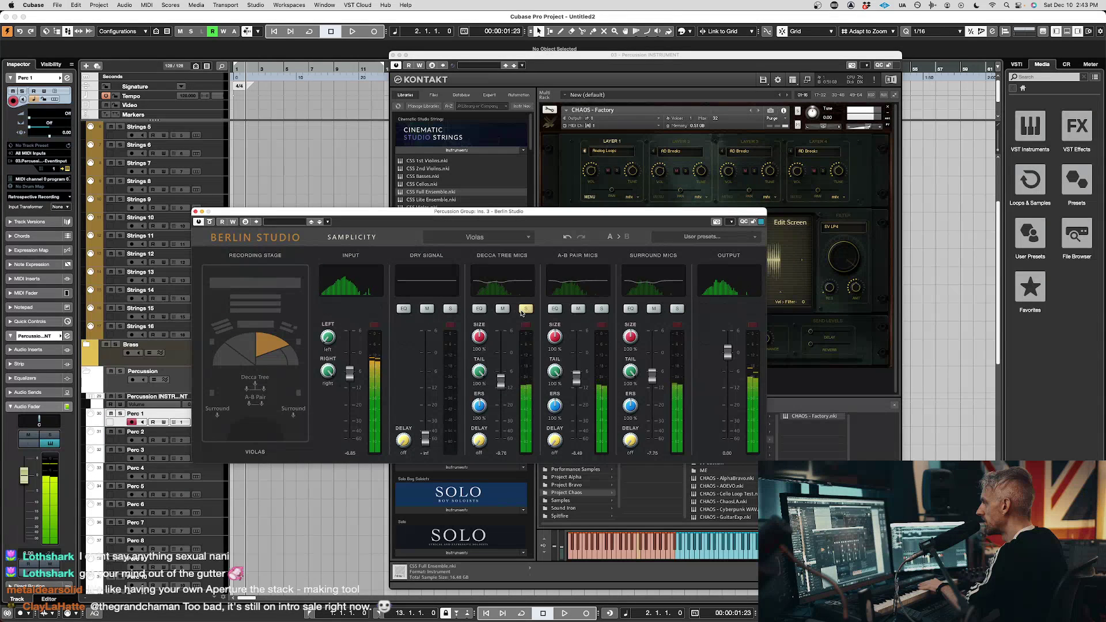
{"action": "left_click", "coordinate": [523, 310]}
{"action": "left_click", "coordinate": [600, 309]}
Enable the A-B Pair EQ and adjust its low-mid peak band, trying a cut of about 4 dB at 262 Hz
{"action": "left_click", "coordinate": [556, 309]}
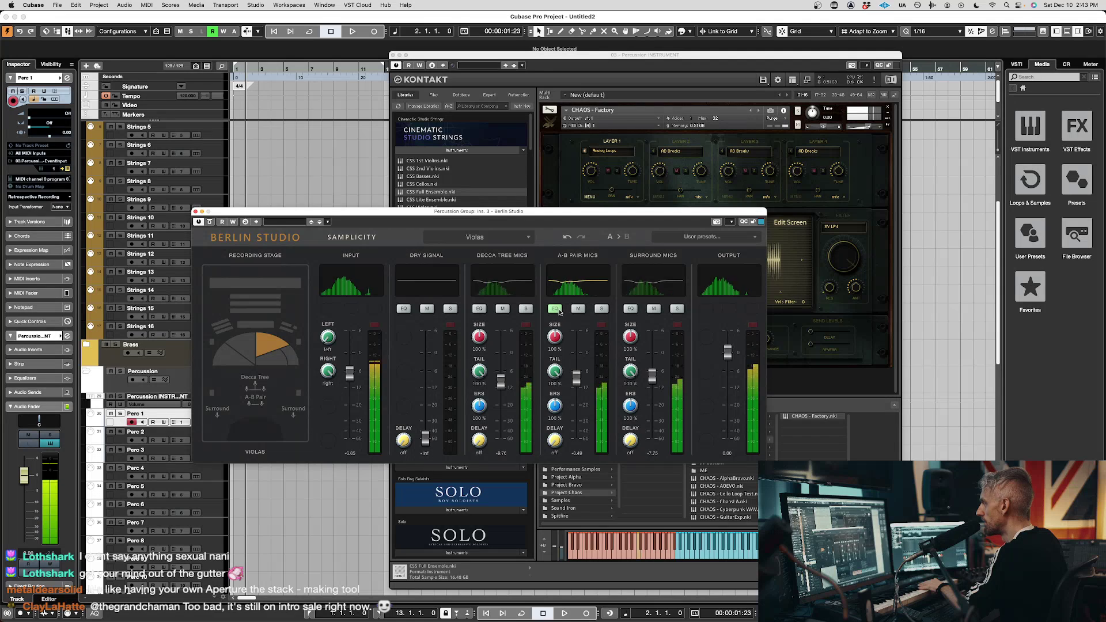
{"action": "left_click", "coordinate": [556, 310]}
{"action": "mouse_move", "coordinate": [568, 367]}
{"action": "left_mouse_down"}
{"action": "mouse_move", "coordinate": [542, 341]}
{"action": "mouse_move", "coordinate": [551, 372]}
{"action": "left_mouse_up"}
{"action": "left_click_drag", "start_coordinate": [633, 434], "coordinate": [634, 421]}
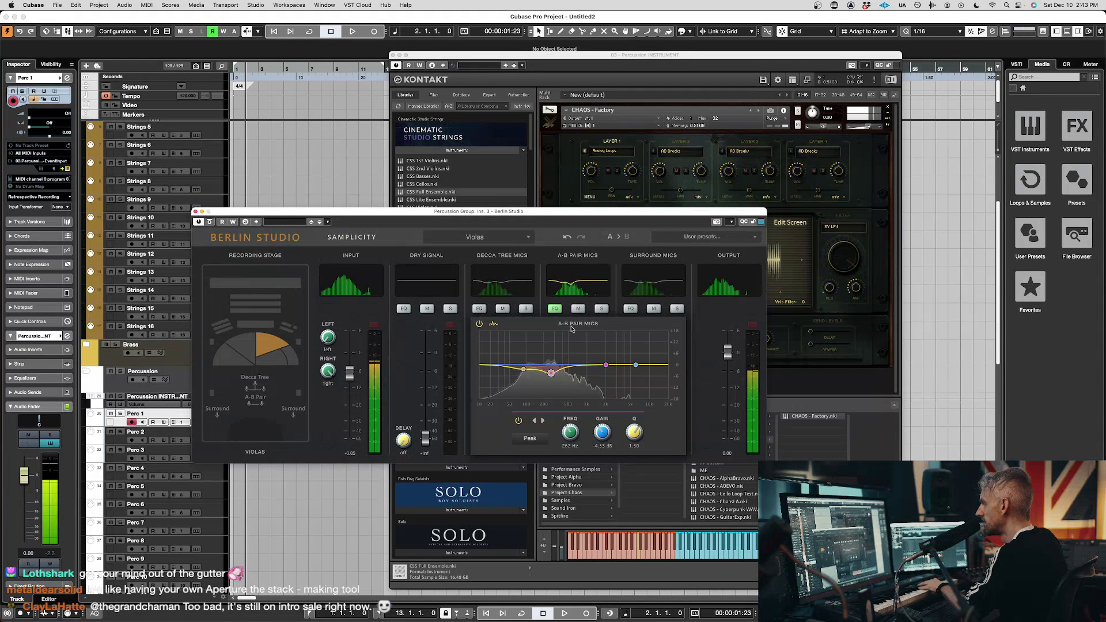
{"action": "mouse_move", "coordinate": [551, 373]}
{"action": "left_mouse_down"}
{"action": "mouse_move", "coordinate": [553, 331]}
{"action": "mouse_move", "coordinate": [557, 367]}
{"action": "left_mouse_up"}
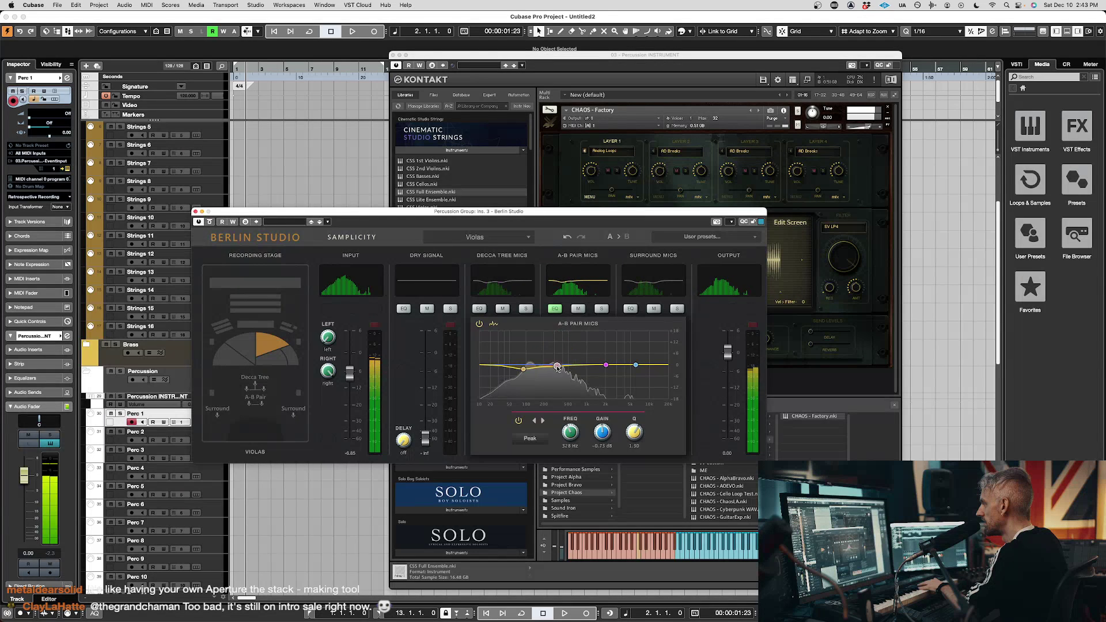
{"action": "left_click", "coordinate": [548, 283]}
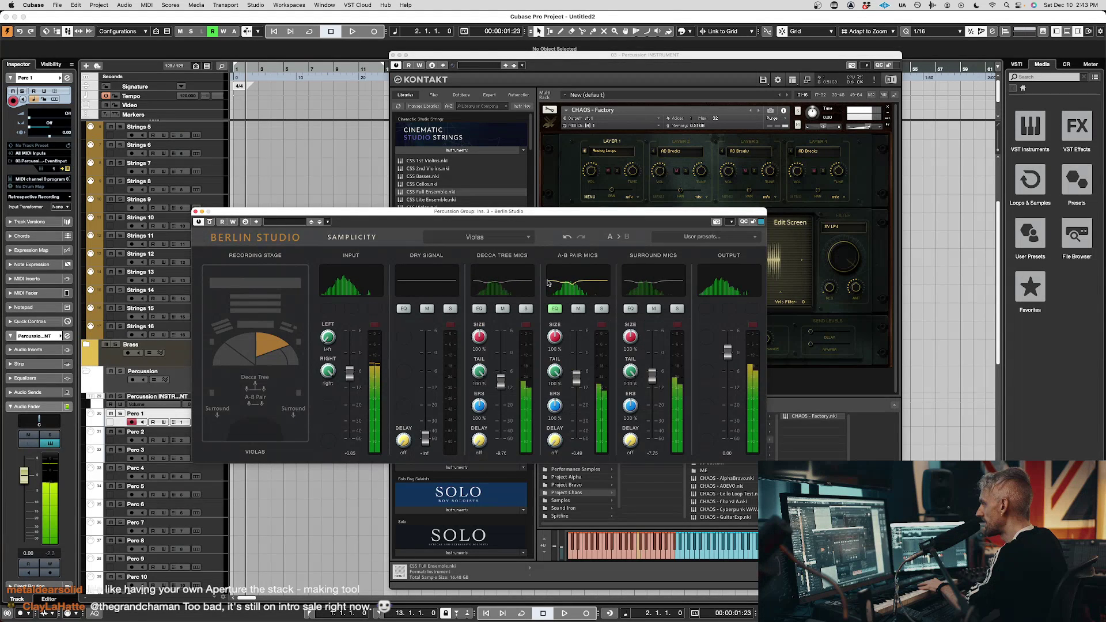
Raise the dry signal to -0.17 dB and compare the Violas blend against bypass
{"action": "left_click_drag", "start_coordinate": [425, 439], "coordinate": [429, 351]}
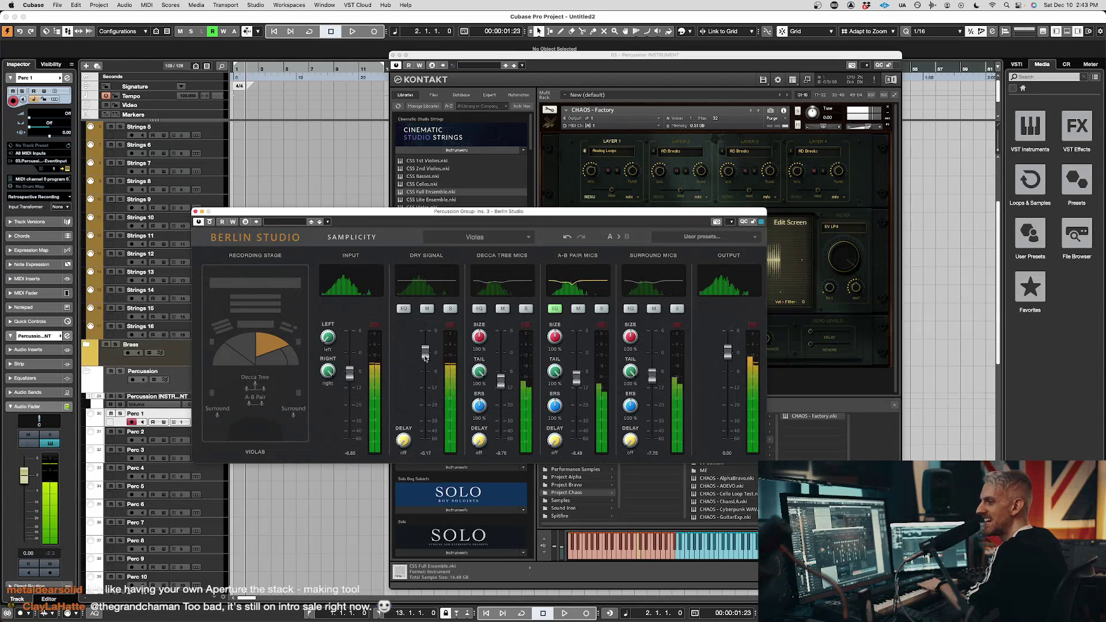
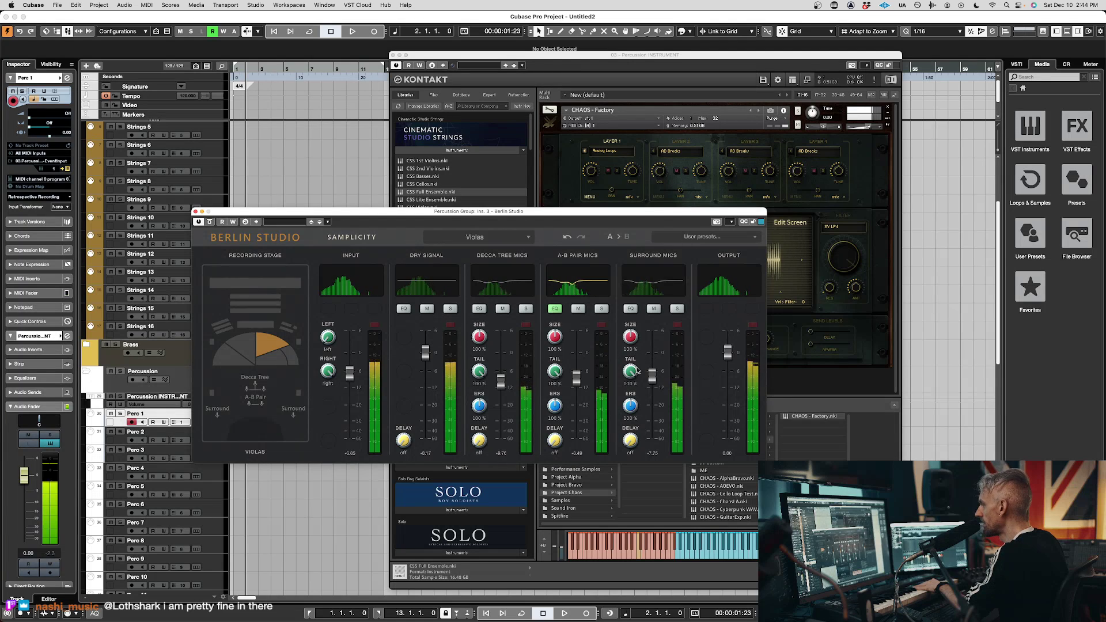
{"action": "left_click", "coordinate": [209, 222]}
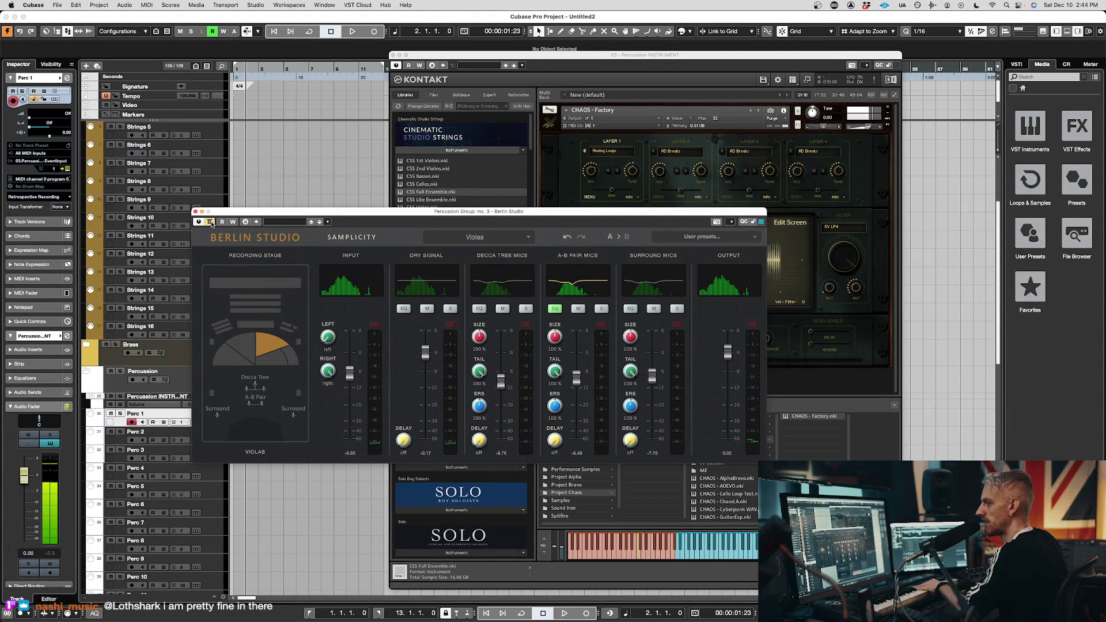
{"action": "left_click", "coordinate": [210, 222]}
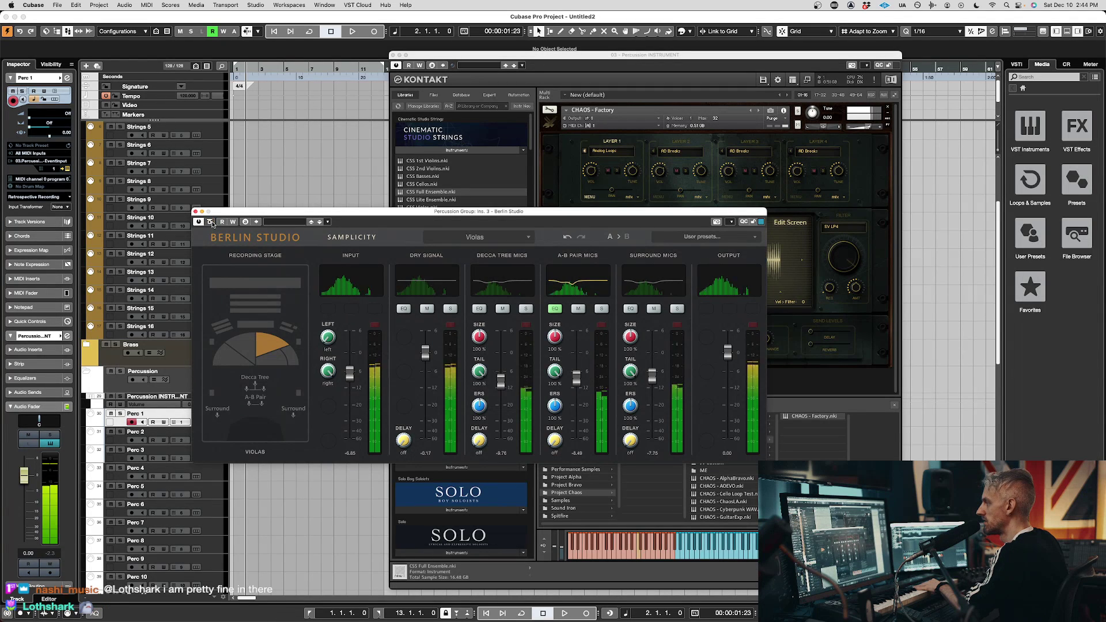
Set the Decca Tree to about -17 dB, the A-B Pair to about -7 dB and Surround to about -12 dB
{"action": "left_click_drag", "start_coordinate": [498, 391], "coordinate": [500, 401]}
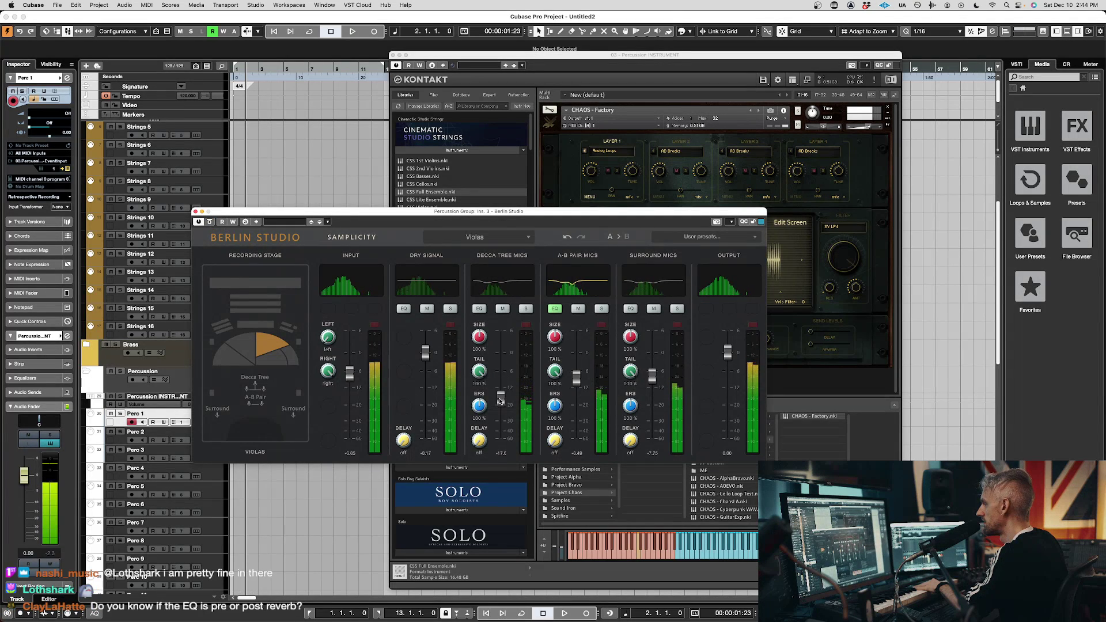
{"action": "left_click_drag", "start_coordinate": [577, 379], "coordinate": [581, 397]}
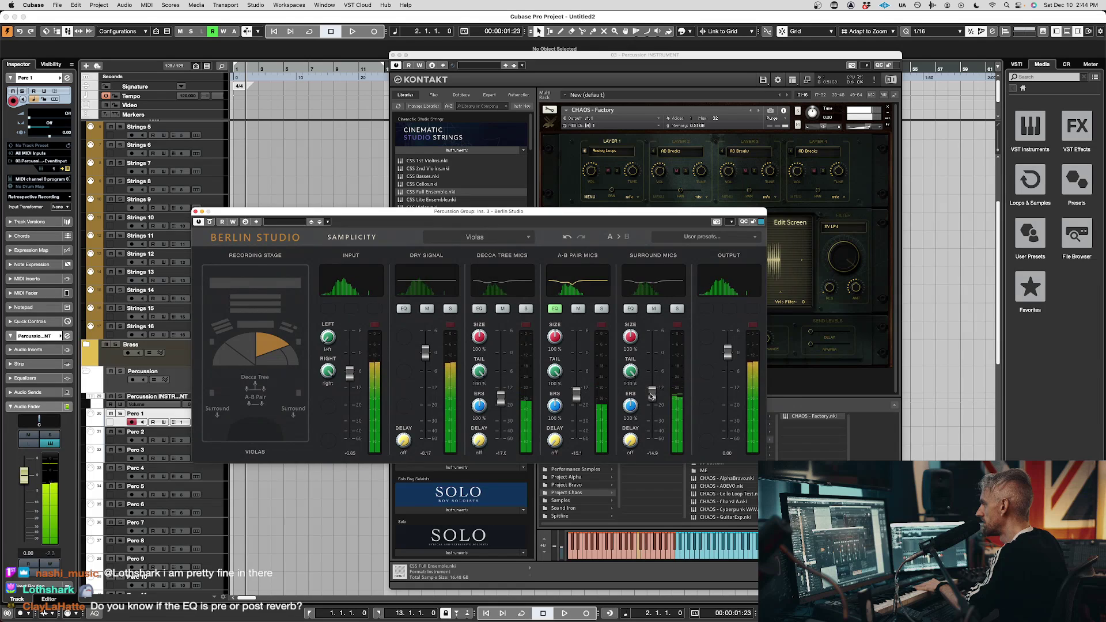
{"action": "left_click_drag", "start_coordinate": [581, 381], "coordinate": [580, 378]}
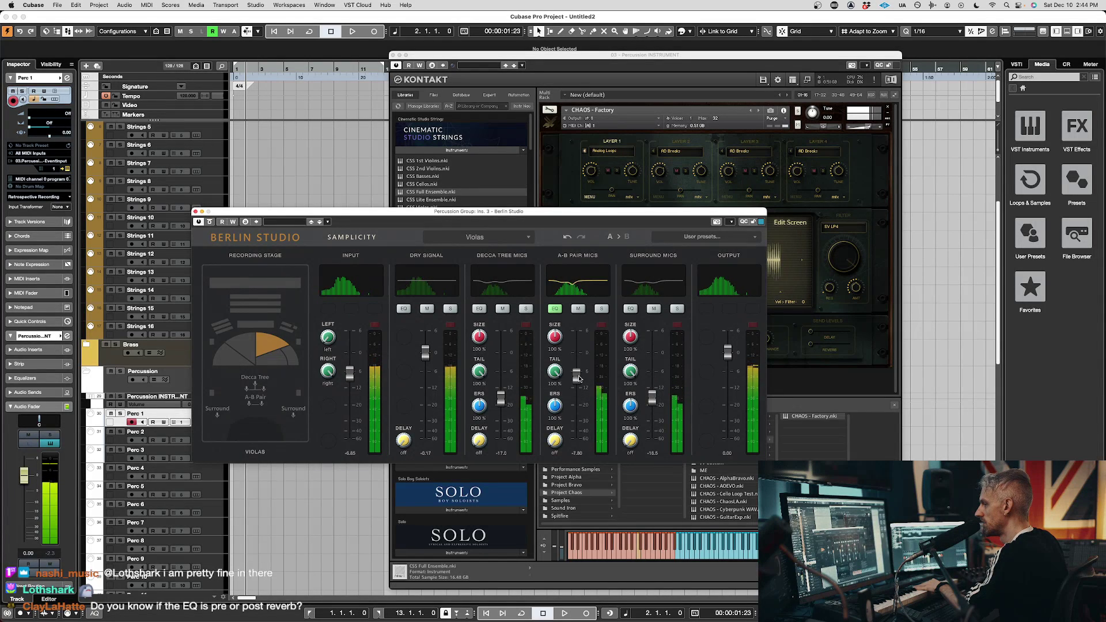
{"action": "left_click_drag", "start_coordinate": [652, 394], "coordinate": [652, 390]}
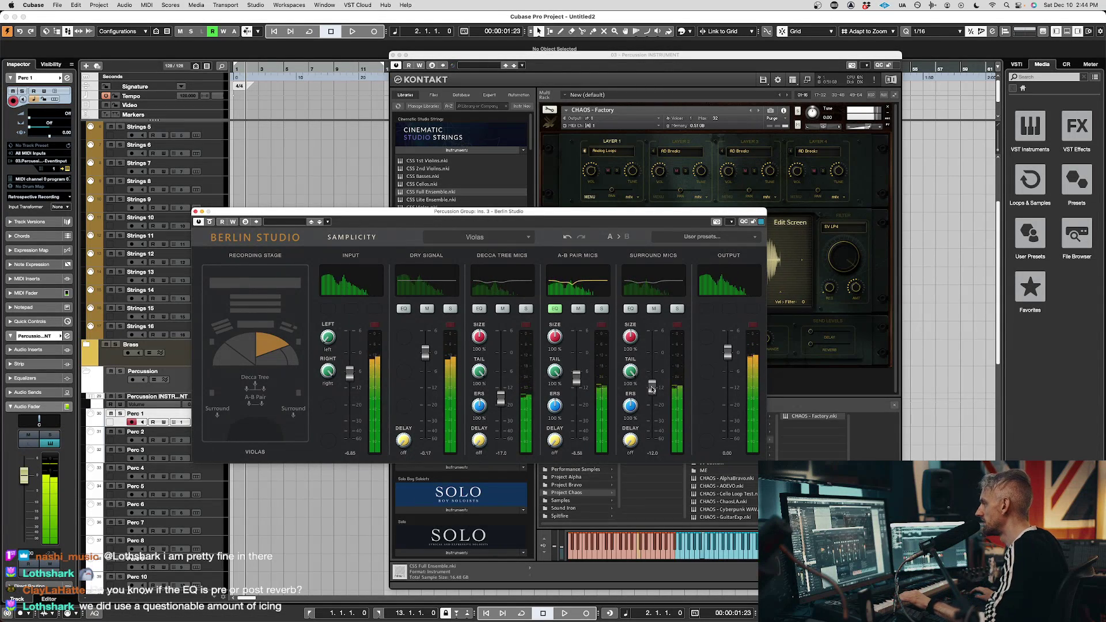
Pull the dry signal fully down and move the loop to the Choir position
{"action": "left_click_drag", "start_coordinate": [425, 353], "coordinate": [441, 477]}
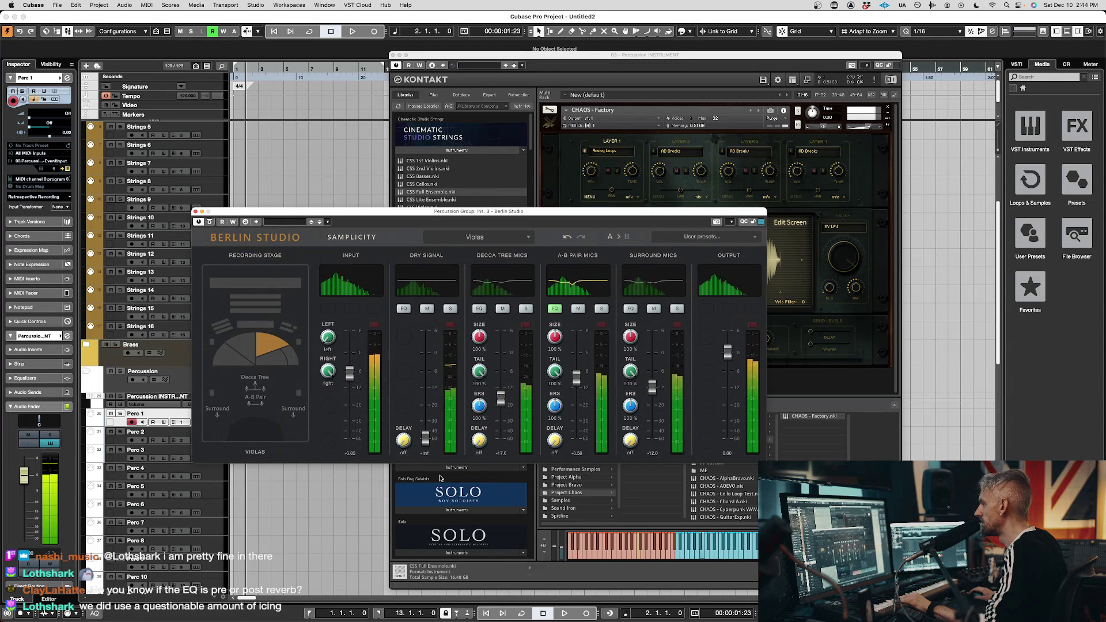
{"action": "left_click", "coordinate": [258, 283]}
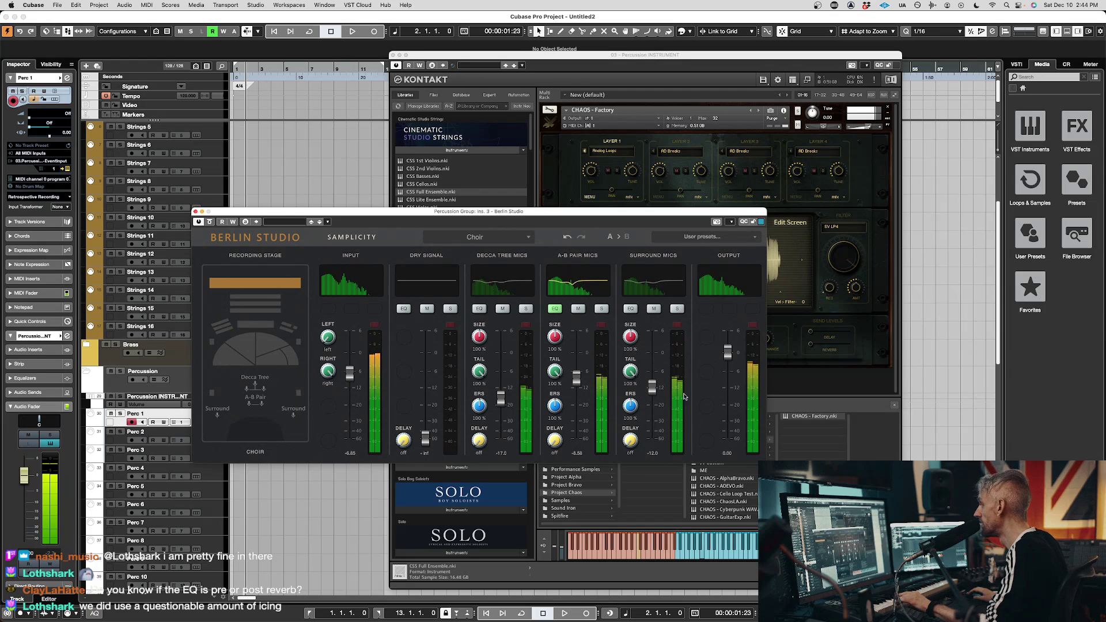
Raise the Surround mics to about -6 dB and the Decca Tree to about -12 dB
{"action": "mouse_move", "coordinate": [653, 387]}
{"action": "left_mouse_down"}
{"action": "mouse_move", "coordinate": [653, 360]}
{"action": "mouse_move", "coordinate": [655, 372]}
{"action": "left_mouse_up"}
{"action": "mouse_move", "coordinate": [576, 378]}
{"action": "left_mouse_down"}
{"action": "mouse_move", "coordinate": [575, 367]}
{"action": "mouse_move", "coordinate": [574, 382]}
{"action": "left_mouse_up"}
{"action": "mouse_move", "coordinate": [501, 398]}
{"action": "left_mouse_down"}
{"action": "mouse_move", "coordinate": [500, 352]}
{"action": "mouse_move", "coordinate": [498, 388]}
{"action": "left_mouse_up"}
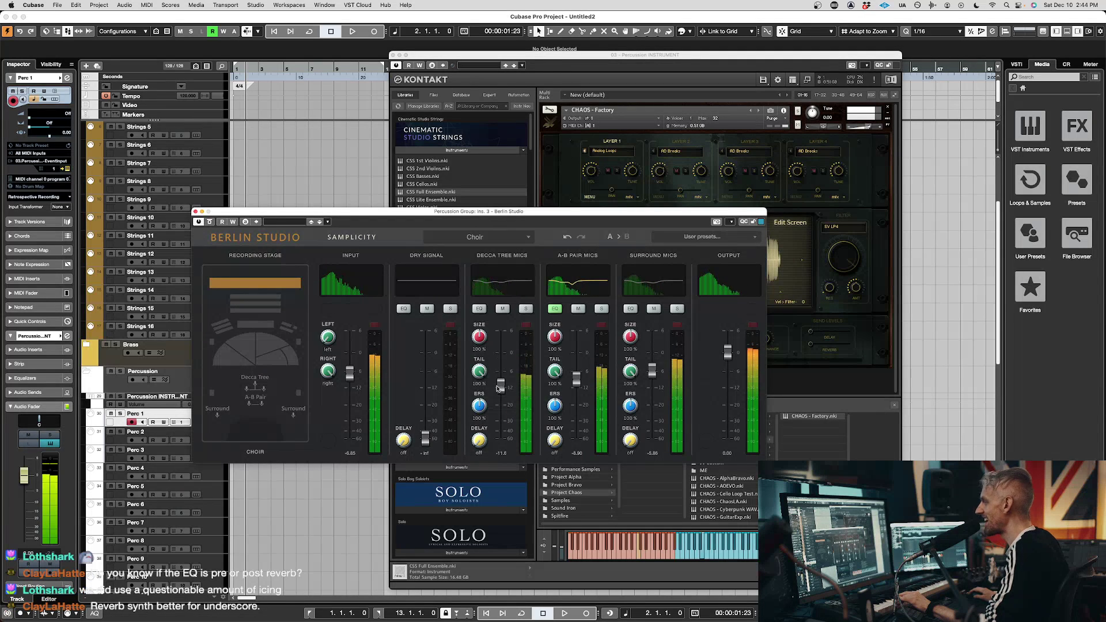
Audition the loop at the Celli, Front Stage wide and Mid Stage wide positions, ending back on Choir
{"action": "left_click", "coordinate": [269, 361]}
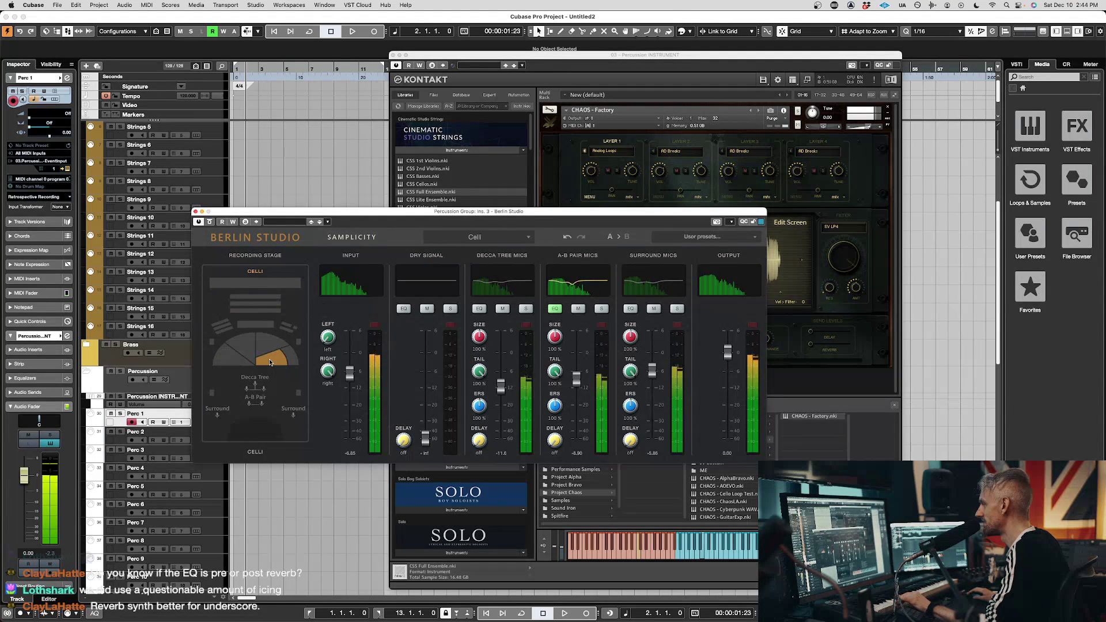
{"action": "left_click", "coordinate": [299, 394]}
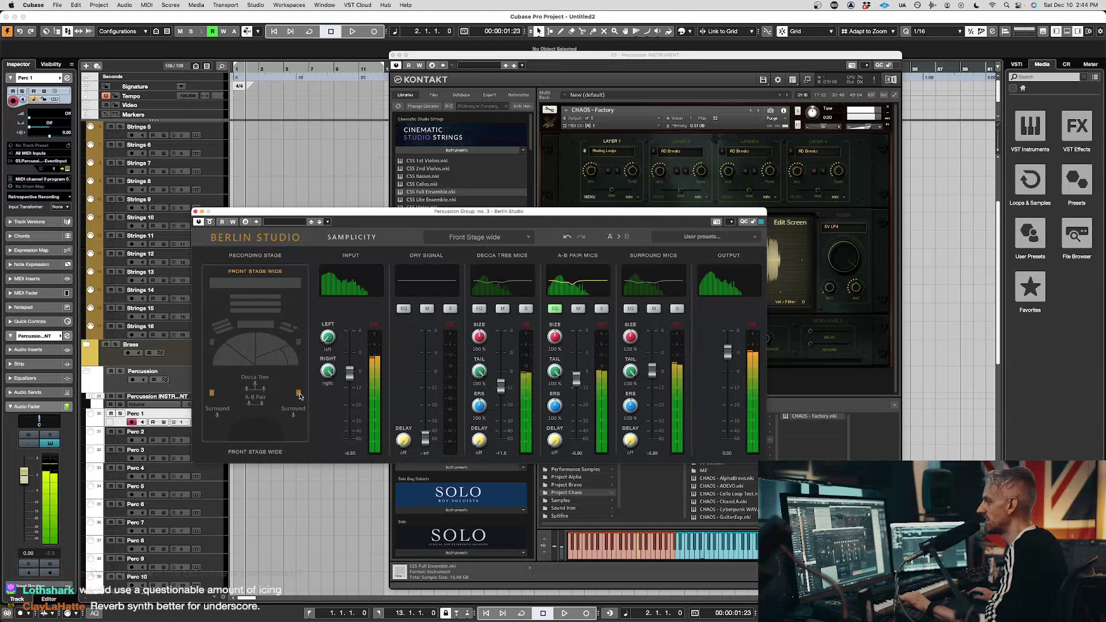
{"action": "left_click", "coordinate": [299, 343]}
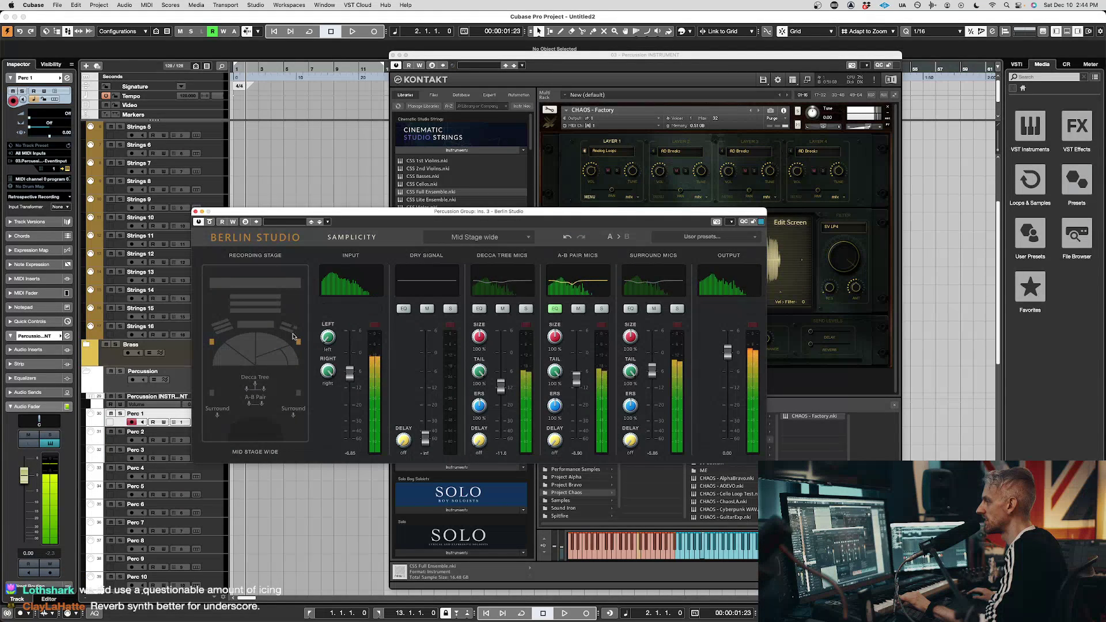
{"action": "left_click", "coordinate": [269, 285]}
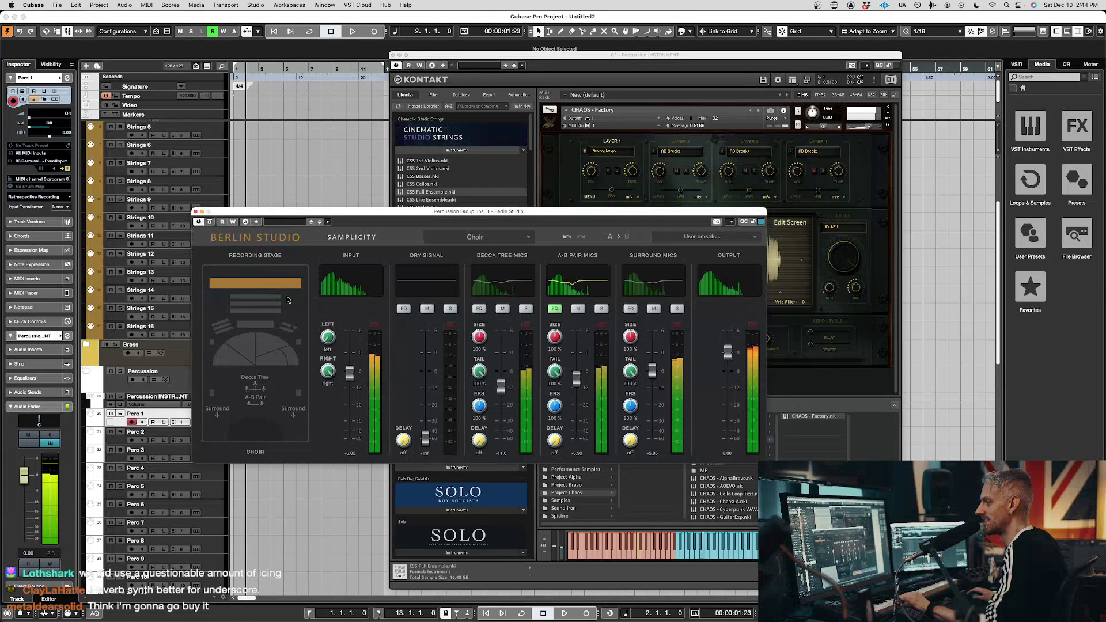
Raise the dry signal to 0 dB and compare the Choir blend against bypass
{"action": "left_click_drag", "start_coordinate": [425, 439], "coordinate": [426, 356]}
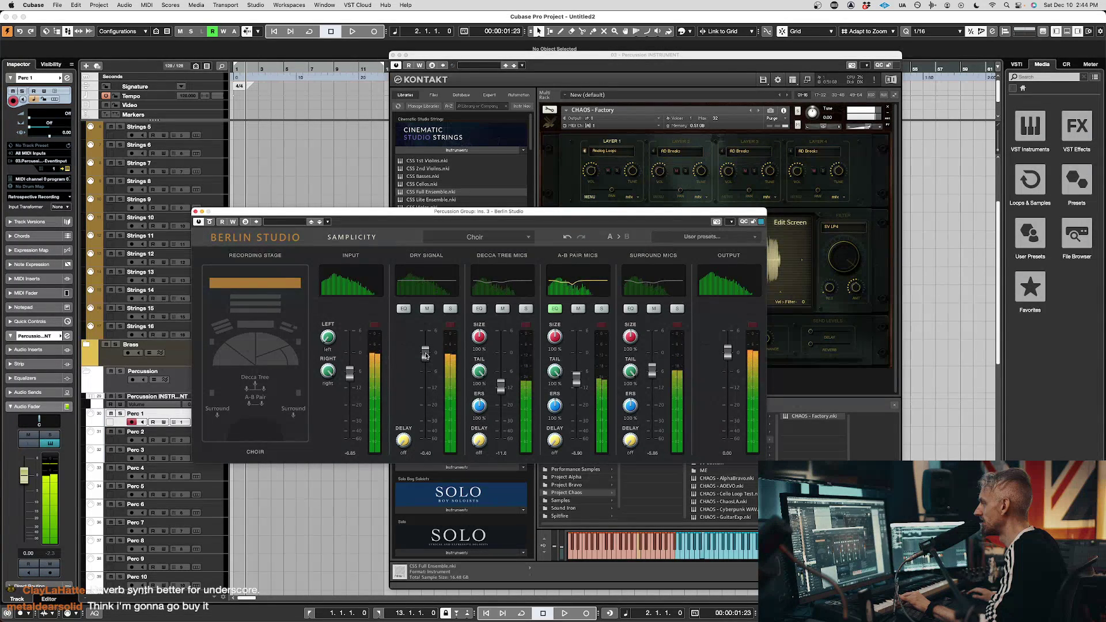
{"action": "left_click", "coordinate": [211, 222]}
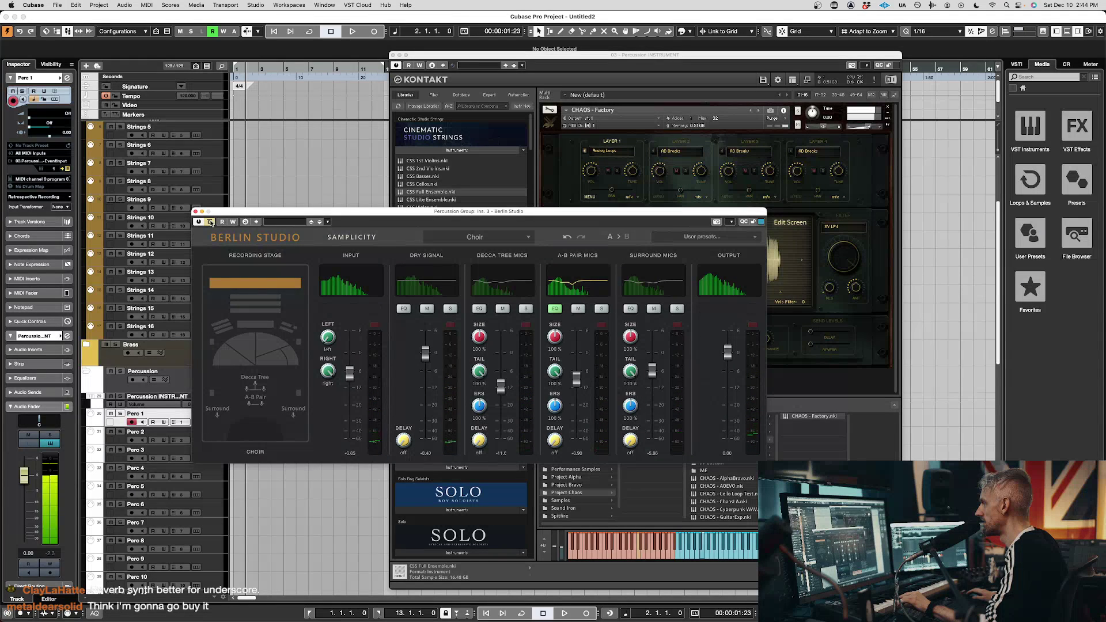
{"action": "left_click", "coordinate": [211, 223]}
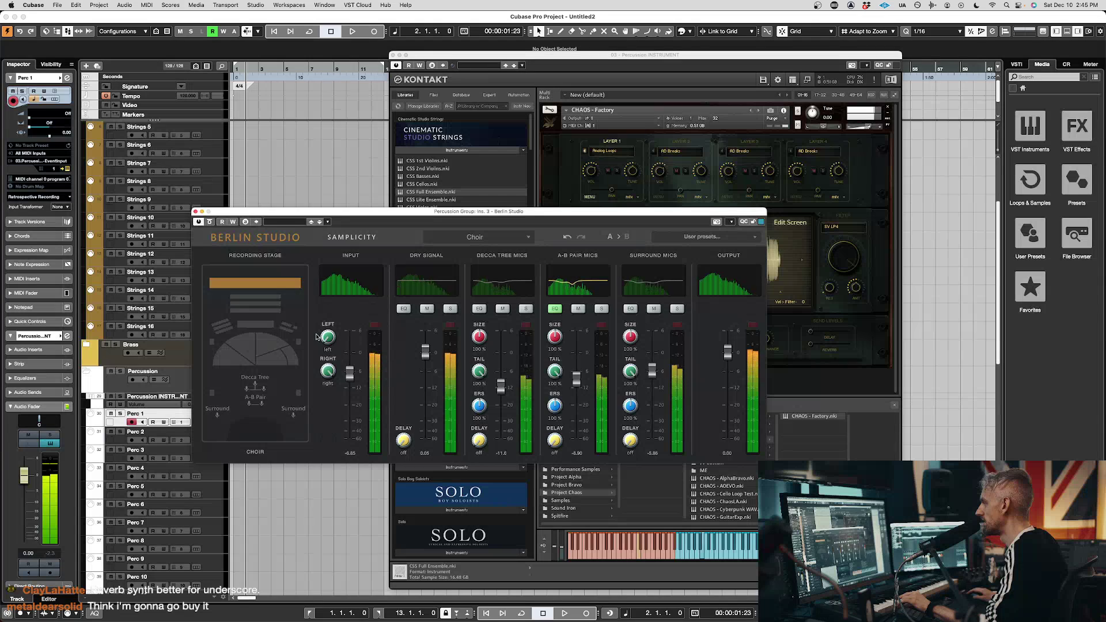
Lower the input to about -8 dB while trying the Percussion forward and Mid Stage wide positions
{"action": "left_click", "coordinate": [265, 313]}
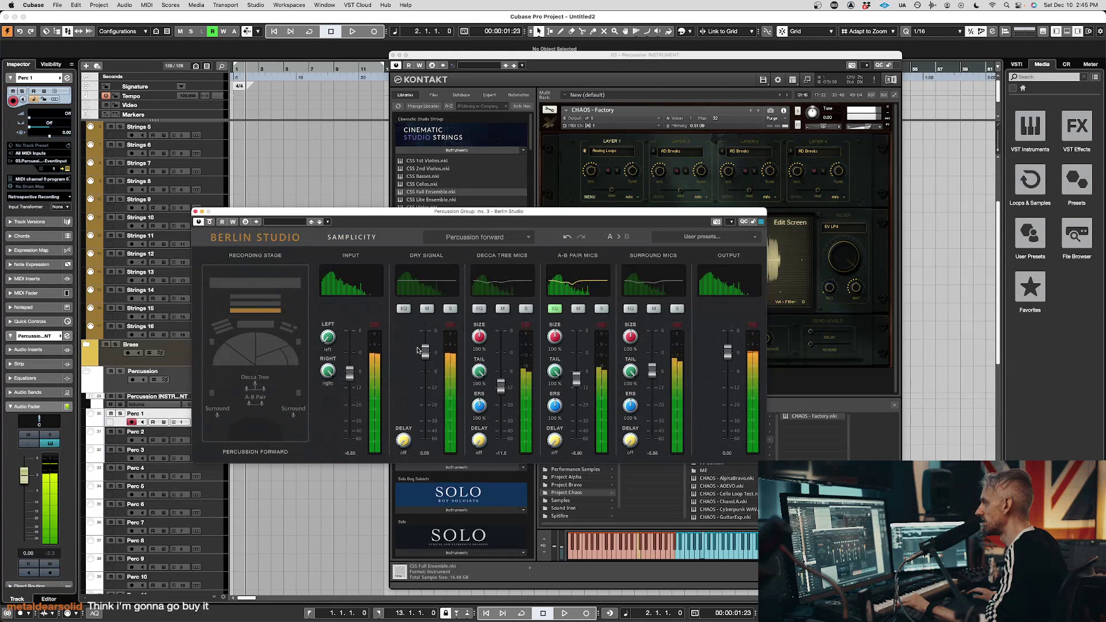
{"action": "mouse_move", "coordinate": [349, 374]}
{"action": "left_mouse_down"}
{"action": "mouse_move", "coordinate": [349, 390]}
{"action": "mouse_move", "coordinate": [349, 378]}
{"action": "left_mouse_up"}
{"action": "left_click", "coordinate": [287, 331]}
{"action": "left_click", "coordinate": [298, 344]}
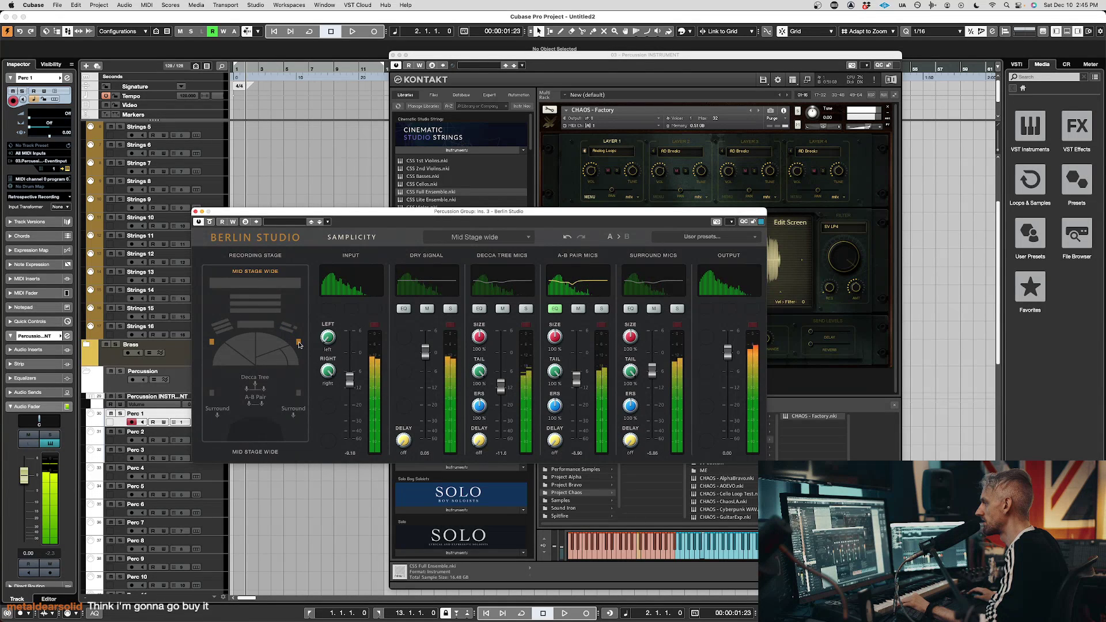
Move the loop to French Horns bells forward and narrow the right input pan to 61.5%
{"action": "left_click", "coordinate": [226, 327]}
{"action": "left_click", "coordinate": [224, 326]}
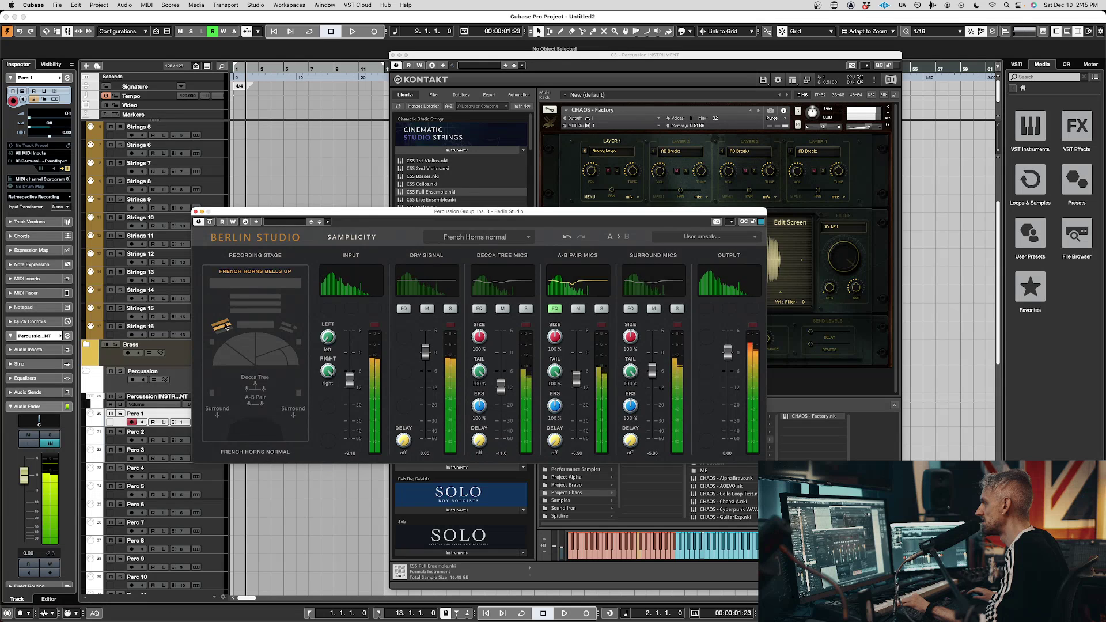
{"action": "left_click", "coordinate": [220, 334]}
{"action": "left_click_drag", "start_coordinate": [328, 371], "coordinate": [330, 408]}
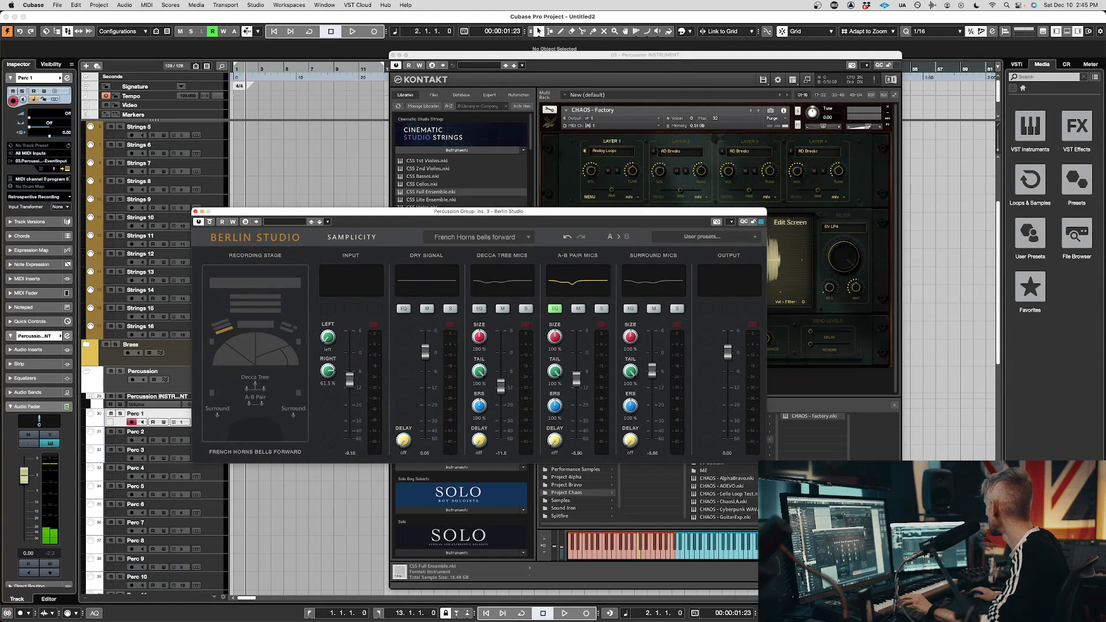
{"action": "key", "text": "F3"}
{"action": "left_click_drag", "start_coordinate": [351, 218], "coordinate": [617, 209]}
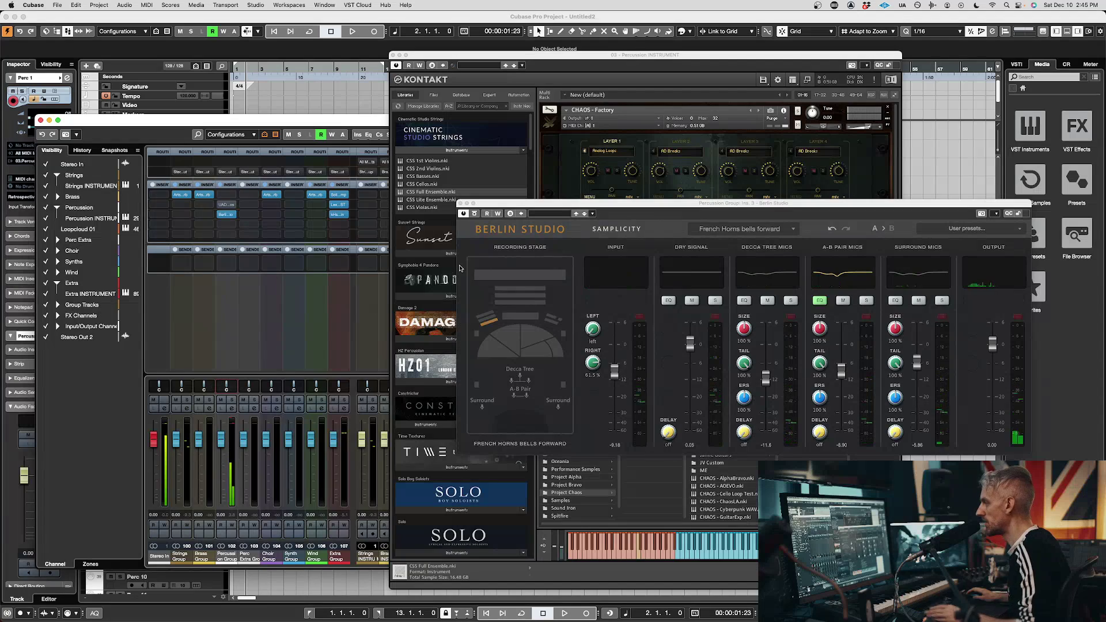
{"action": "left_click_drag", "start_coordinate": [633, 202], "coordinate": [318, 197]}
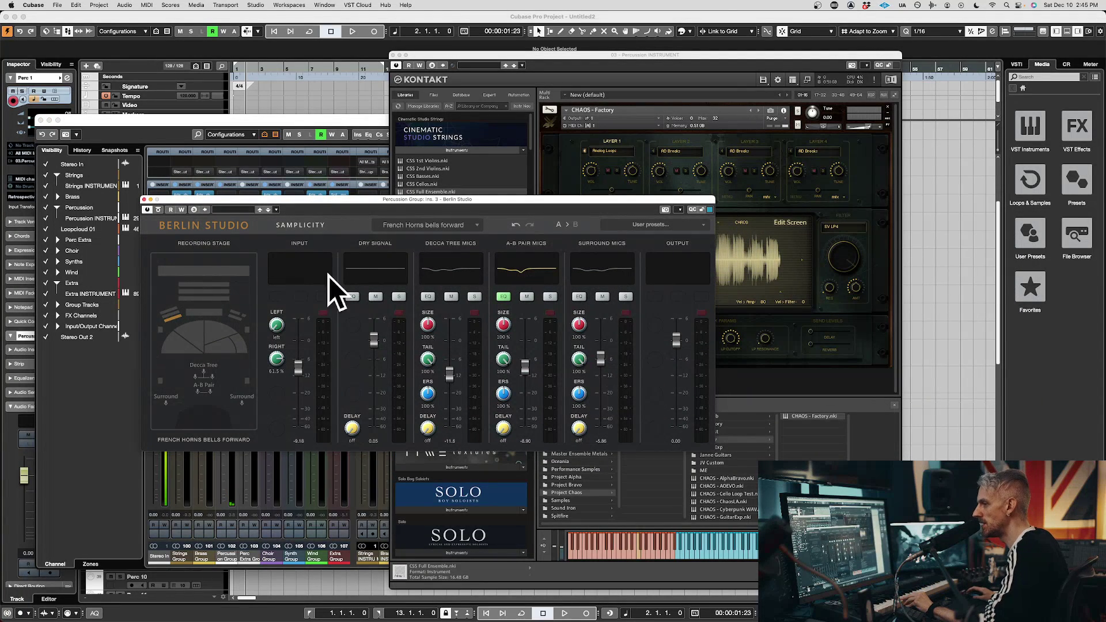
{"action": "key", "text": "F3"}
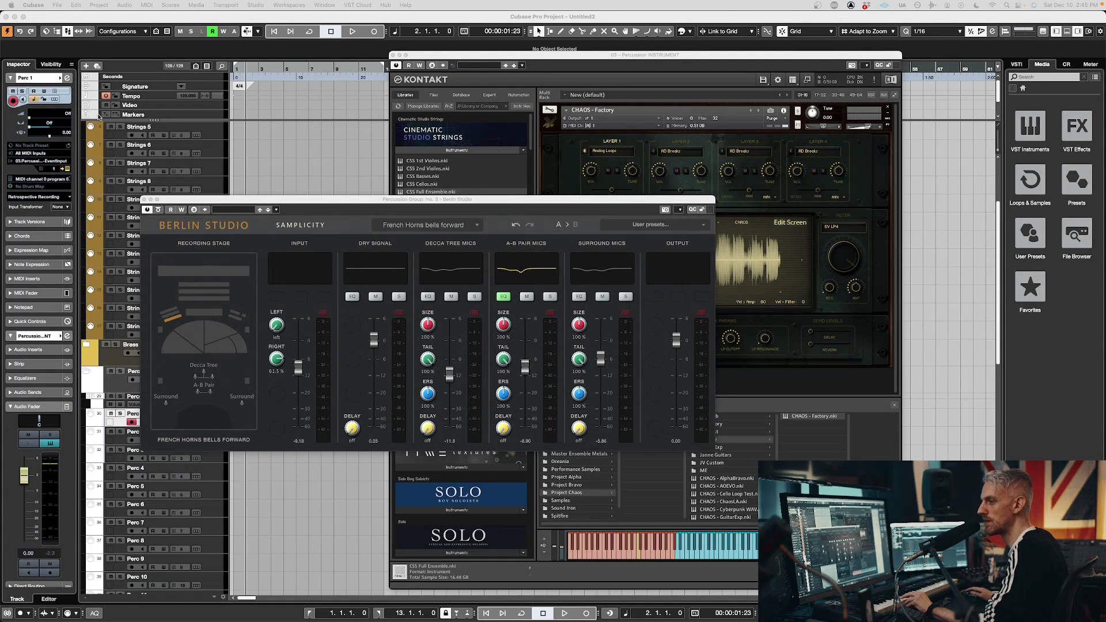
Narrow the input's right-channel pan, trying 12.5% before settling on a wider setting
{"action": "left_click_drag", "start_coordinate": [298, 201], "coordinate": [331, 176]}
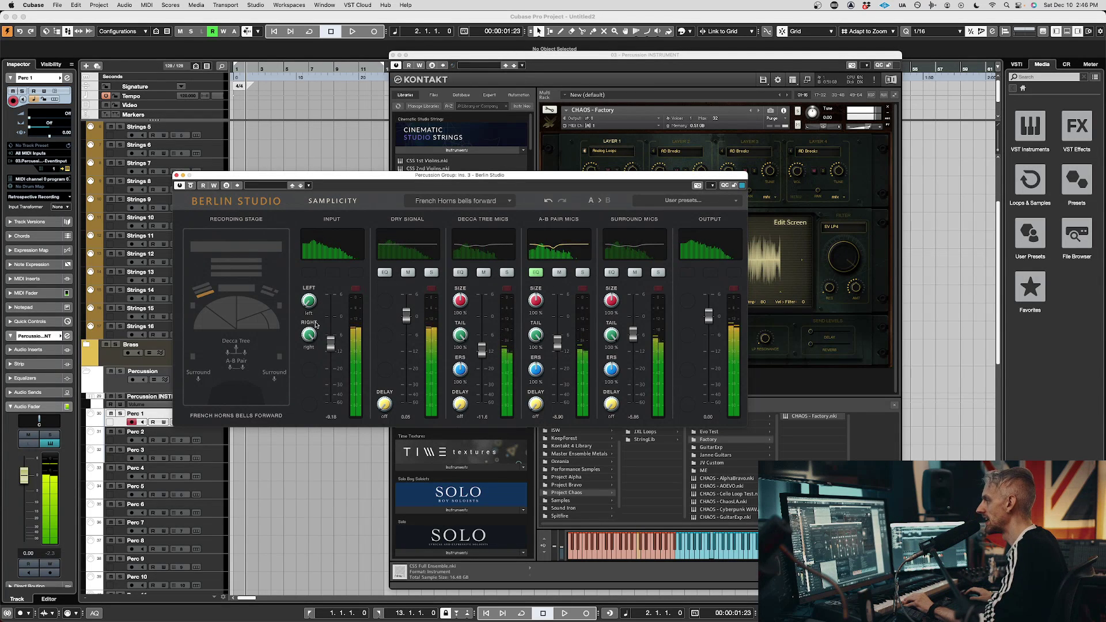
{"action": "left_click_drag", "start_coordinate": [310, 337], "coordinate": [308, 374]}
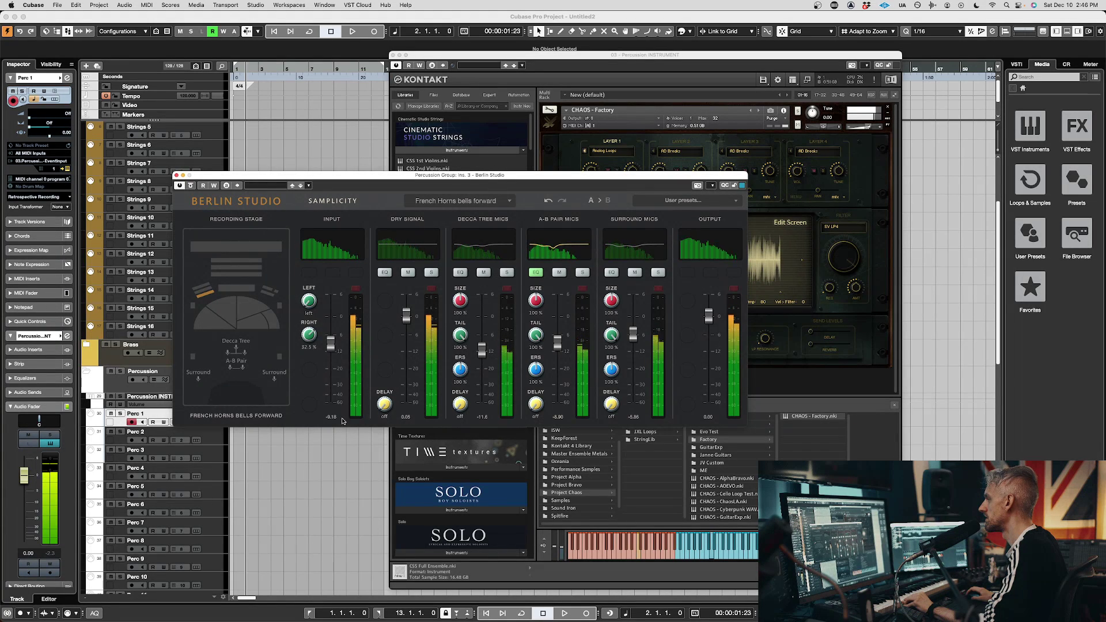
{"action": "double_click", "coordinate": [309, 334]}
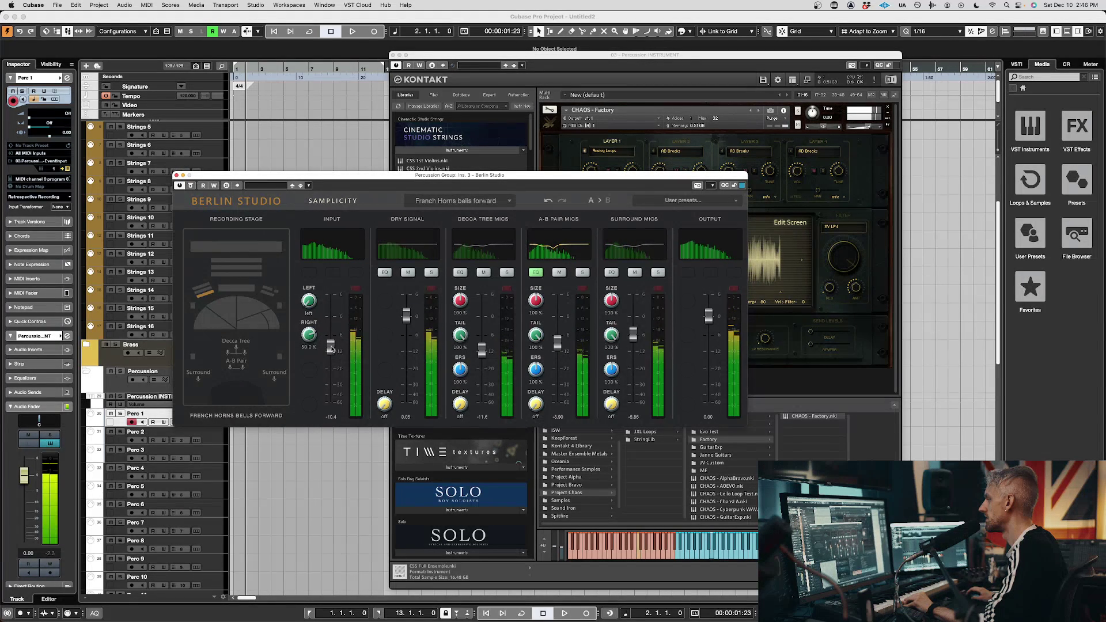
Raise the Decca Tree to about -7 dB, comparing the dry signal at 0 dB and fully down
{"action": "left_click_drag", "start_coordinate": [406, 315], "coordinate": [406, 402]}
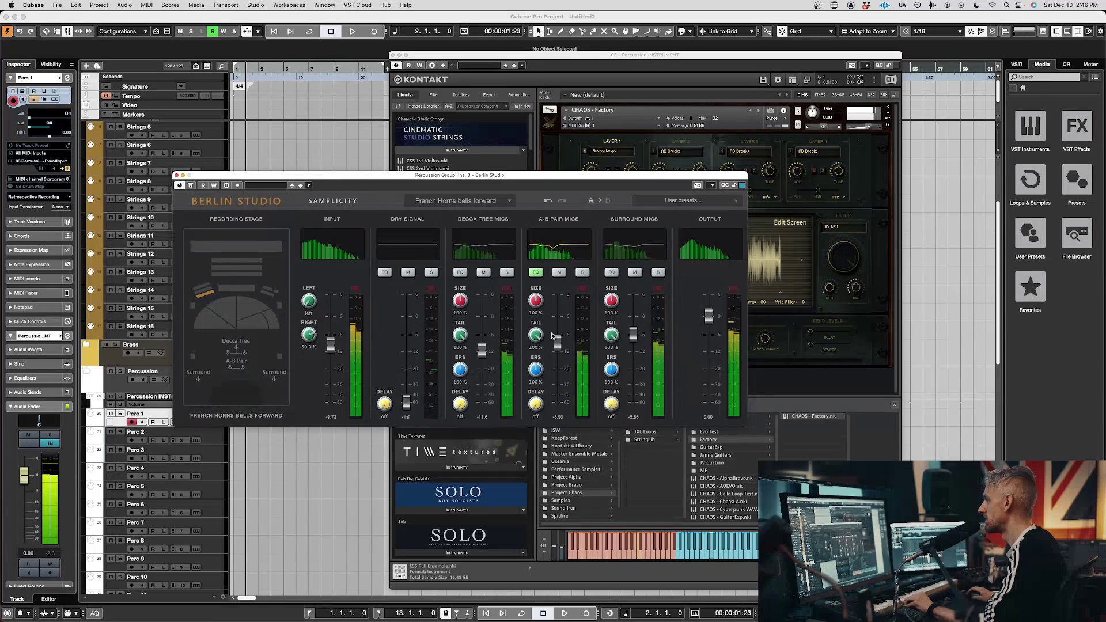
{"action": "left_click_drag", "start_coordinate": [484, 349], "coordinate": [484, 337]}
{"action": "left_click_drag", "start_coordinate": [406, 402], "coordinate": [402, 317]}
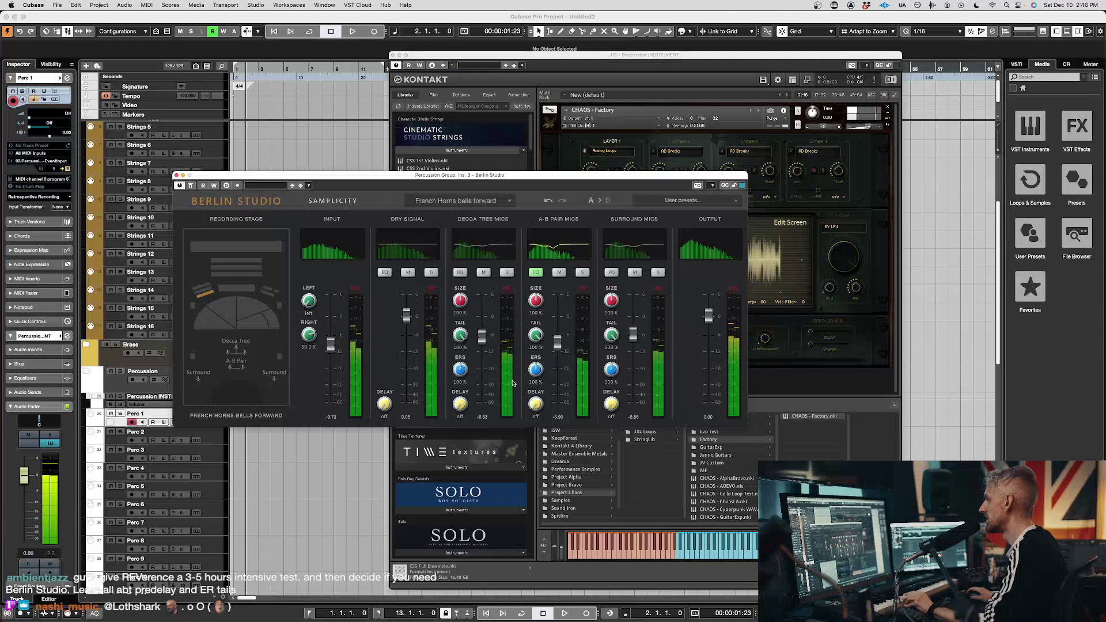
{"action": "left_click_drag", "start_coordinate": [414, 324], "coordinate": [407, 401]}
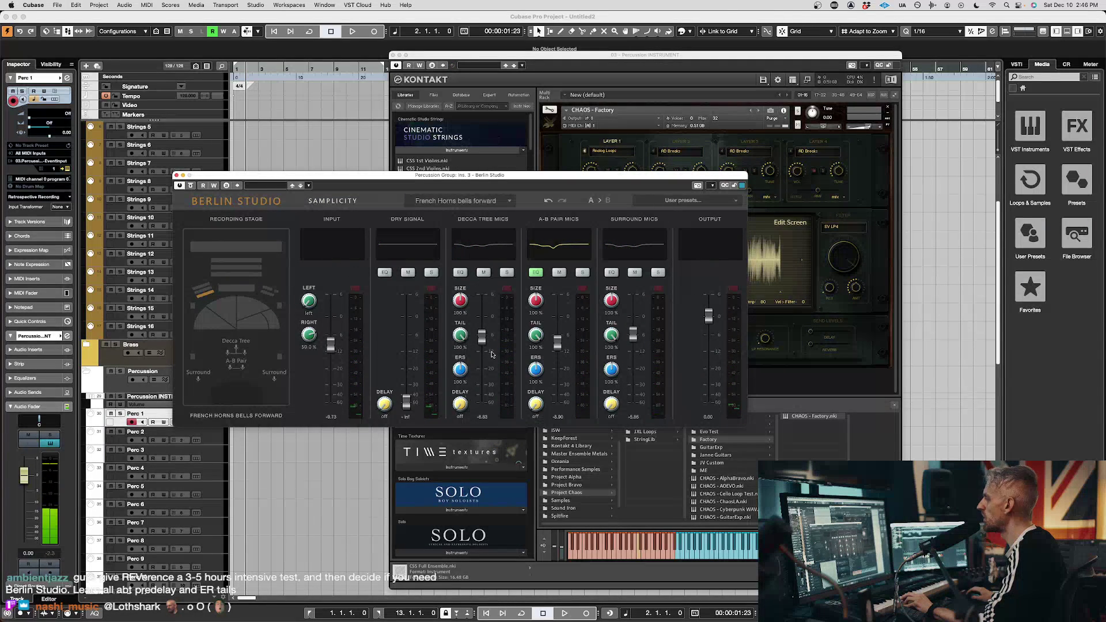
Pull the Decca Tree and A-B Pair fully down and raise the Surround mics to about -1 dB
{"action": "left_click_drag", "start_coordinate": [482, 337], "coordinate": [481, 403]}
{"action": "left_click_drag", "start_coordinate": [563, 344], "coordinate": [563, 403]}
{"action": "left_click_drag", "start_coordinate": [632, 343], "coordinate": [615, 376]}
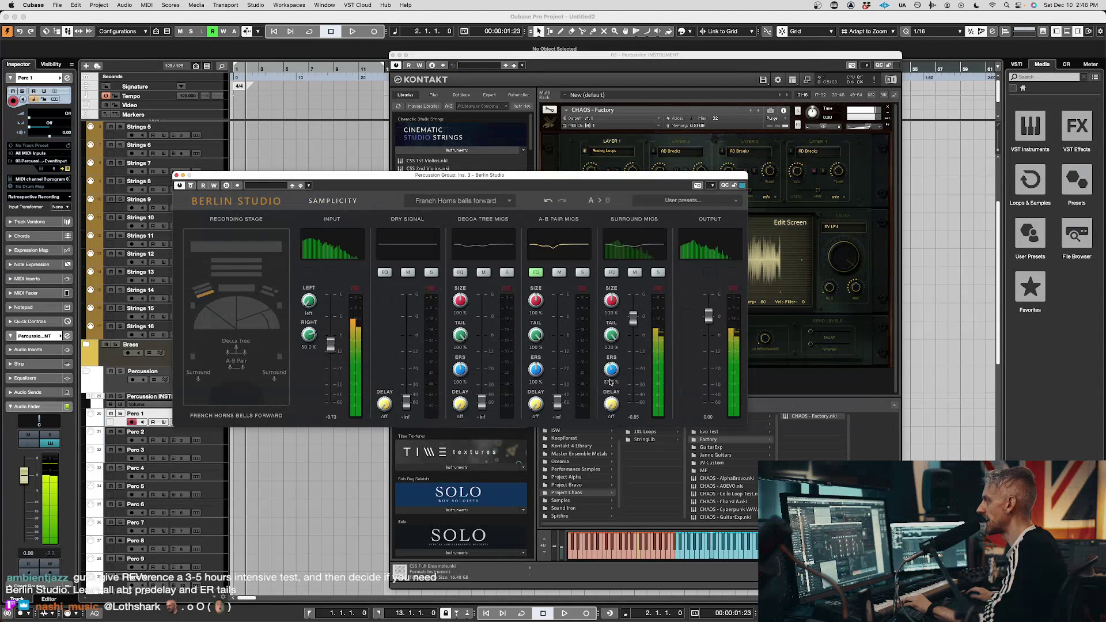
Switch Layer 1 of the CHAOS instrument to Perc Loops
{"action": "left_click", "coordinate": [610, 150]}
{"action": "left_click", "coordinate": [613, 149]}
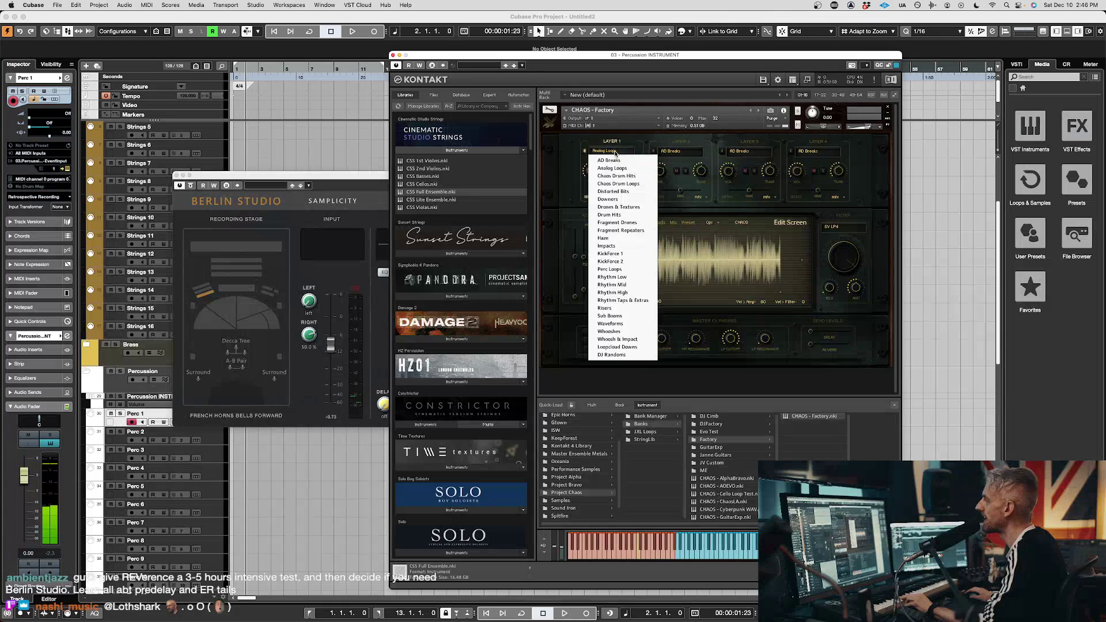
{"action": "left_click", "coordinate": [625, 272]}
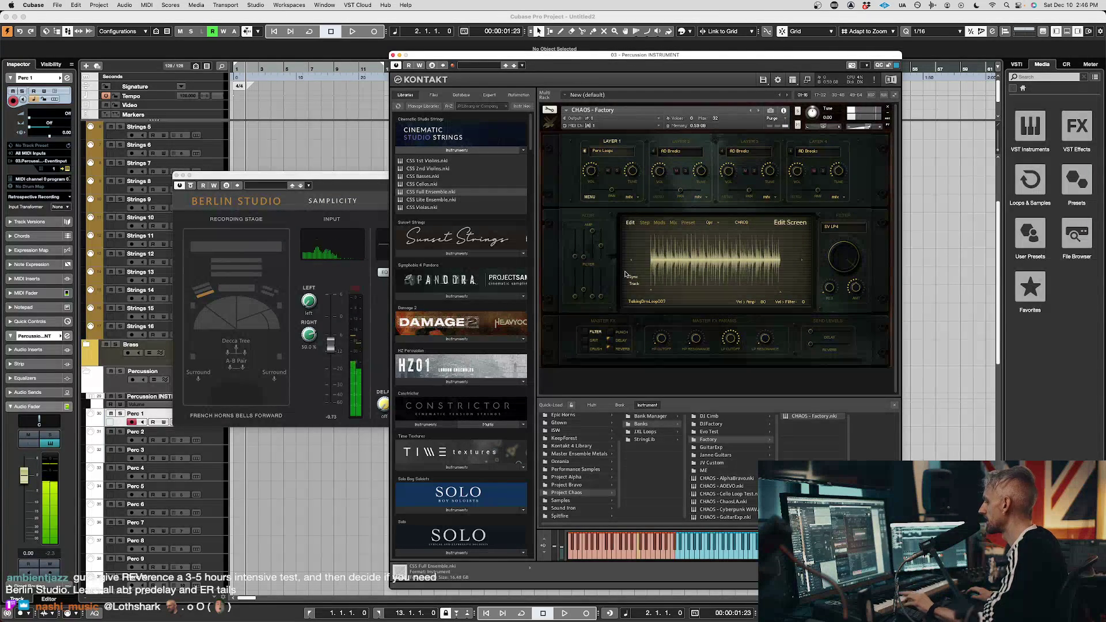
Try different early reflection amounts on the isolated Surround mics, ending at about 31%
{"action": "left_click", "coordinate": [346, 271]}
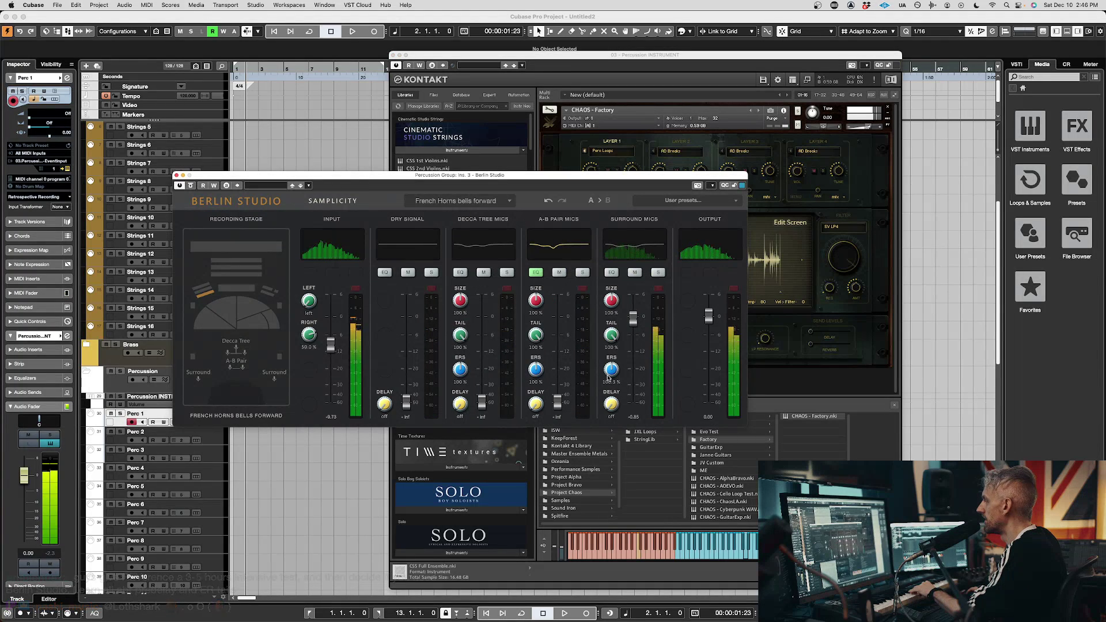
{"action": "left_click_drag", "start_coordinate": [611, 373], "coordinate": [618, 291]}
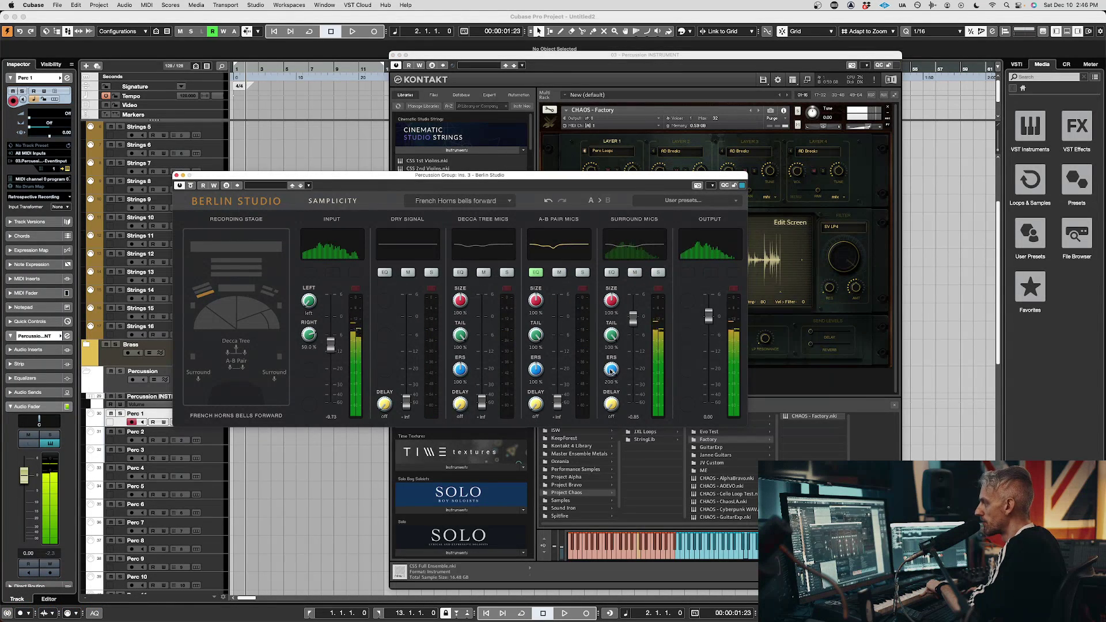
{"action": "mouse_move", "coordinate": [611, 372]}
{"action": "left_mouse_down"}
{"action": "mouse_move", "coordinate": [611, 390]}
{"action": "mouse_move", "coordinate": [614, 378]}
{"action": "left_mouse_up"}
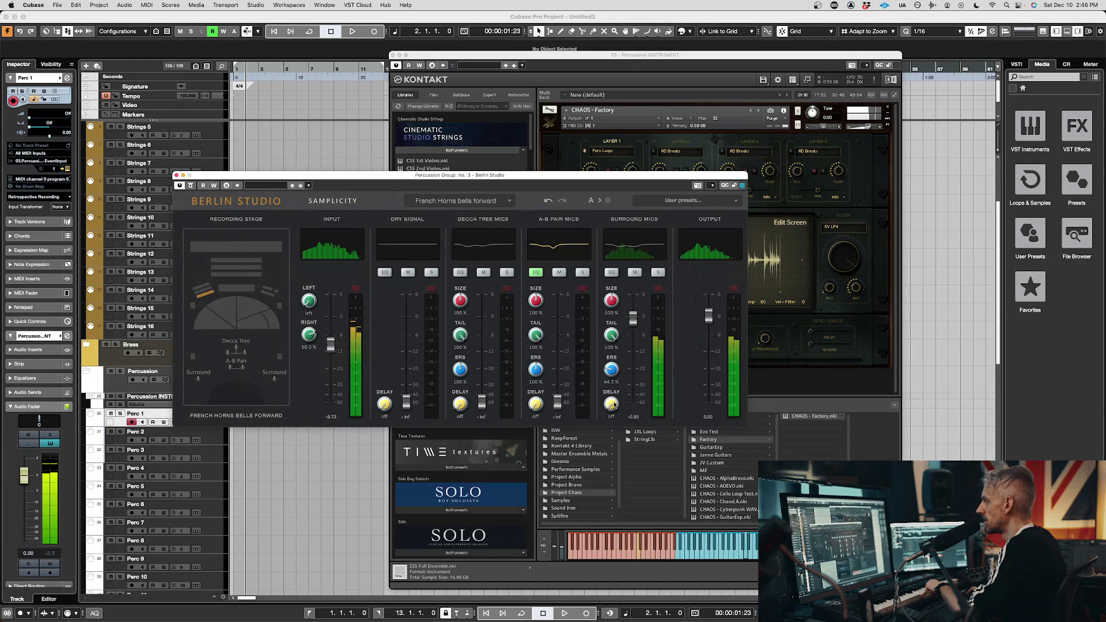
{"action": "left_click_drag", "start_coordinate": [621, 421], "coordinate": [620, 421]}
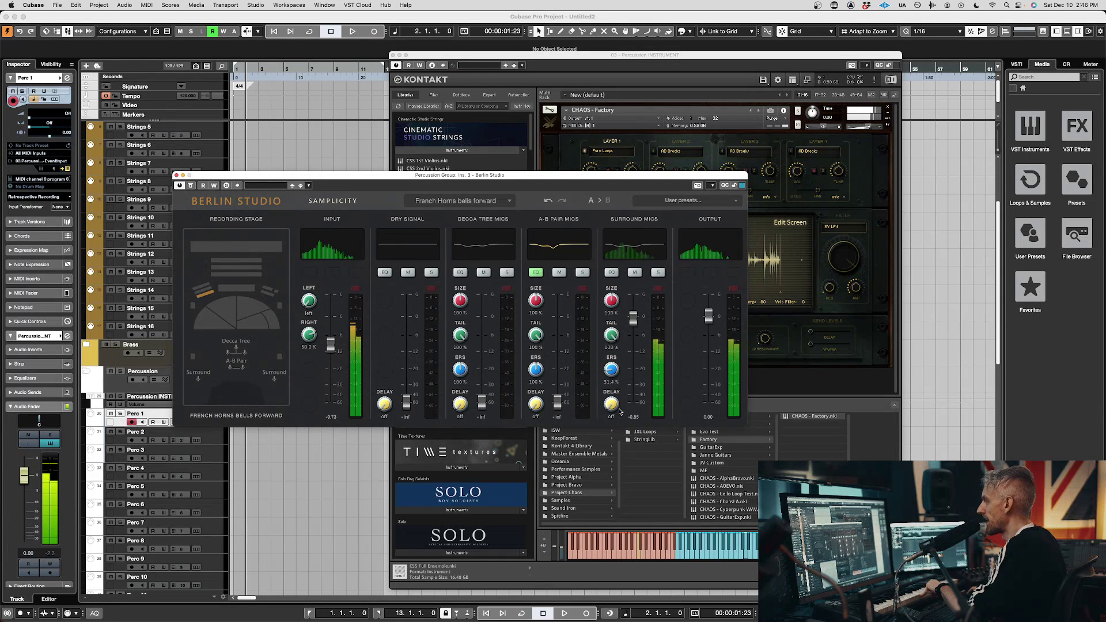
Raise the dry signal to -2.45 dB and sweep the Surround early reflections, settling at about 65%
{"action": "left_click_drag", "start_coordinate": [406, 402], "coordinate": [406, 327]}
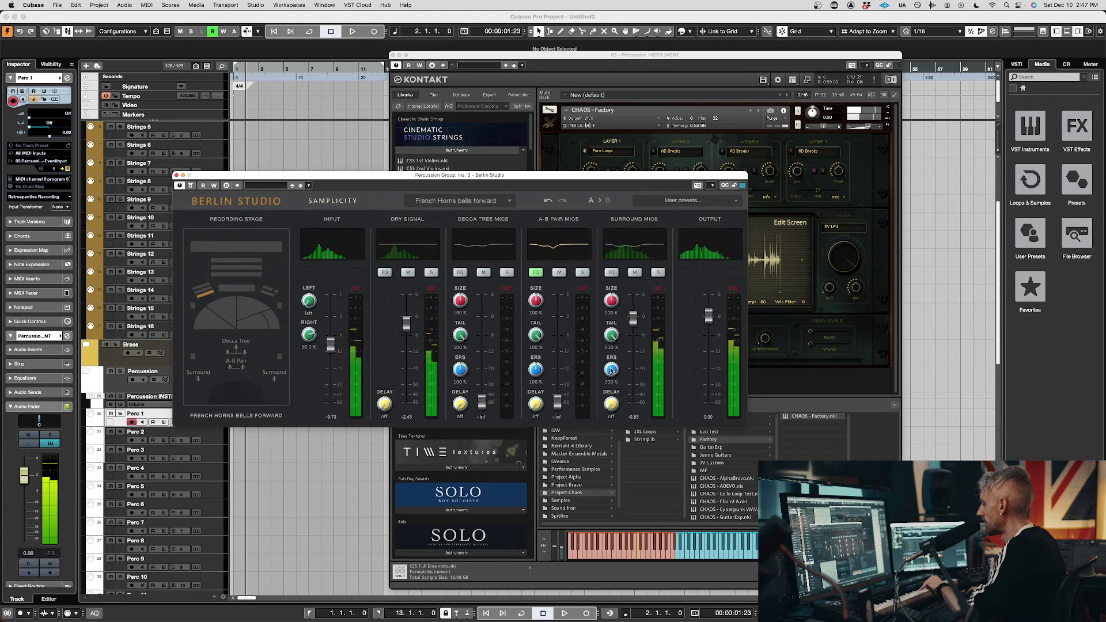
{"action": "left_click_drag", "start_coordinate": [612, 370], "coordinate": [613, 407]}
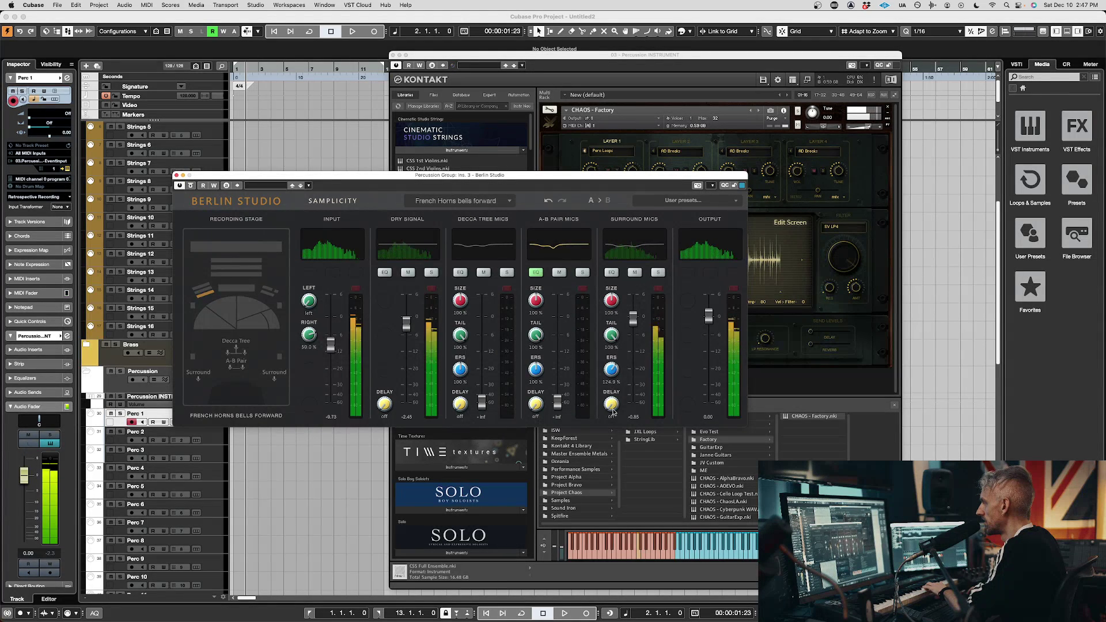
{"action": "left_click_drag", "start_coordinate": [624, 467], "coordinate": [628, 480]}
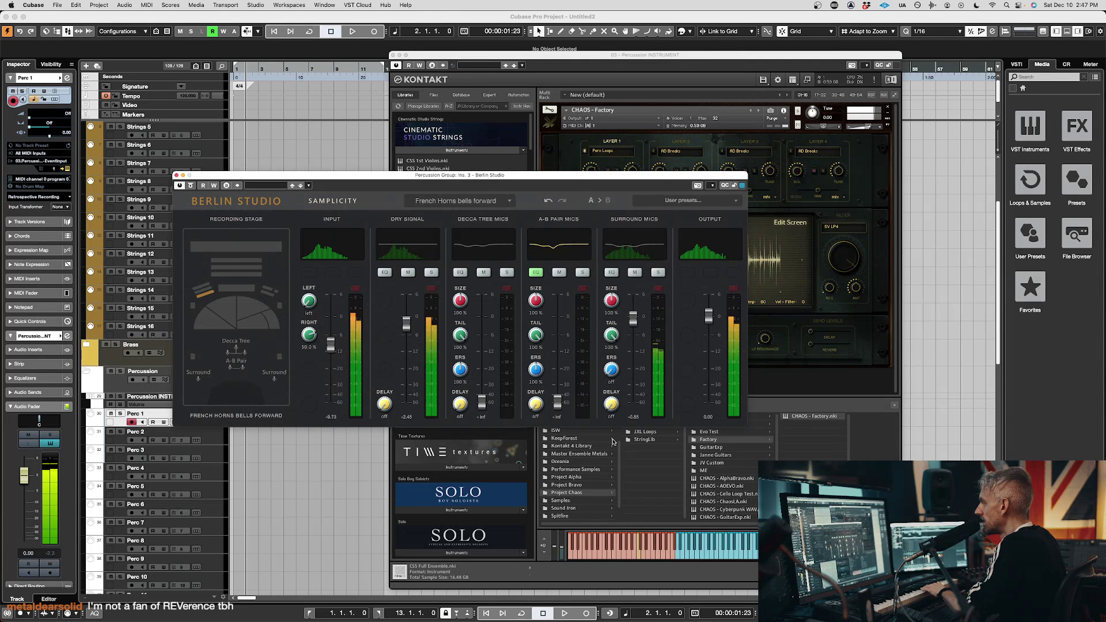
{"action": "left_click_drag", "start_coordinate": [613, 364], "coordinate": [614, 349]}
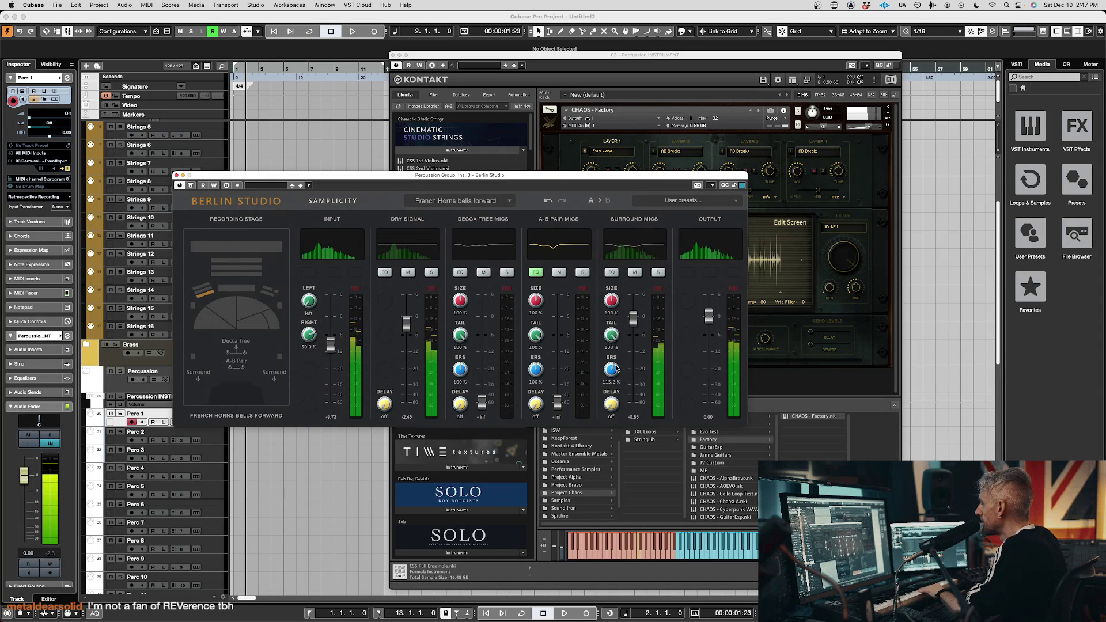
Set the A-B Pair to -1.12 dB with about 61% early reflections and the Decca Tree to about -4 dB with about 52%
{"action": "left_click_drag", "start_coordinate": [557, 402], "coordinate": [557, 319]}
{"action": "left_click_drag", "start_coordinate": [538, 376], "coordinate": [538, 392]}
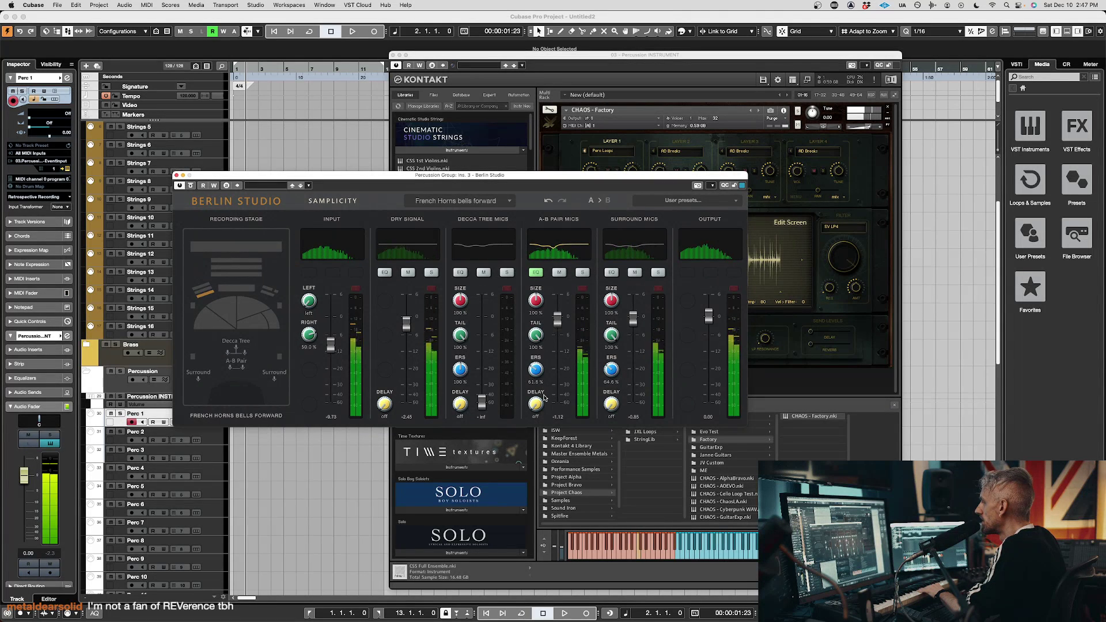
{"action": "left_click_drag", "start_coordinate": [481, 331], "coordinate": [481, 326]}
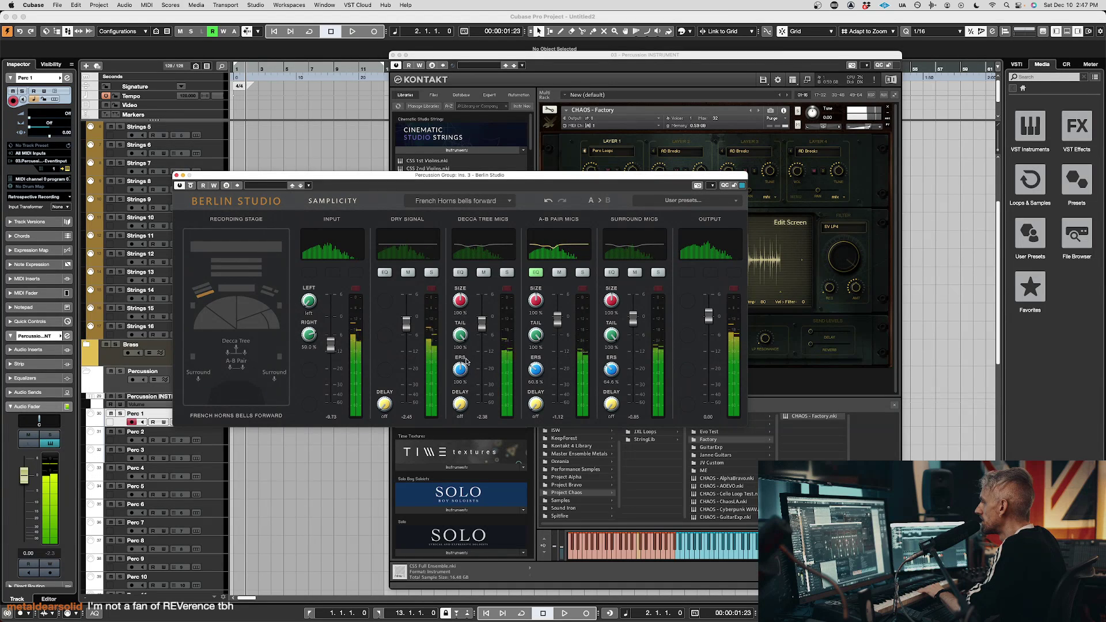
{"action": "left_click_drag", "start_coordinate": [467, 394], "coordinate": [467, 399]}
{"action": "left_click_drag", "start_coordinate": [482, 325], "coordinate": [481, 329]}
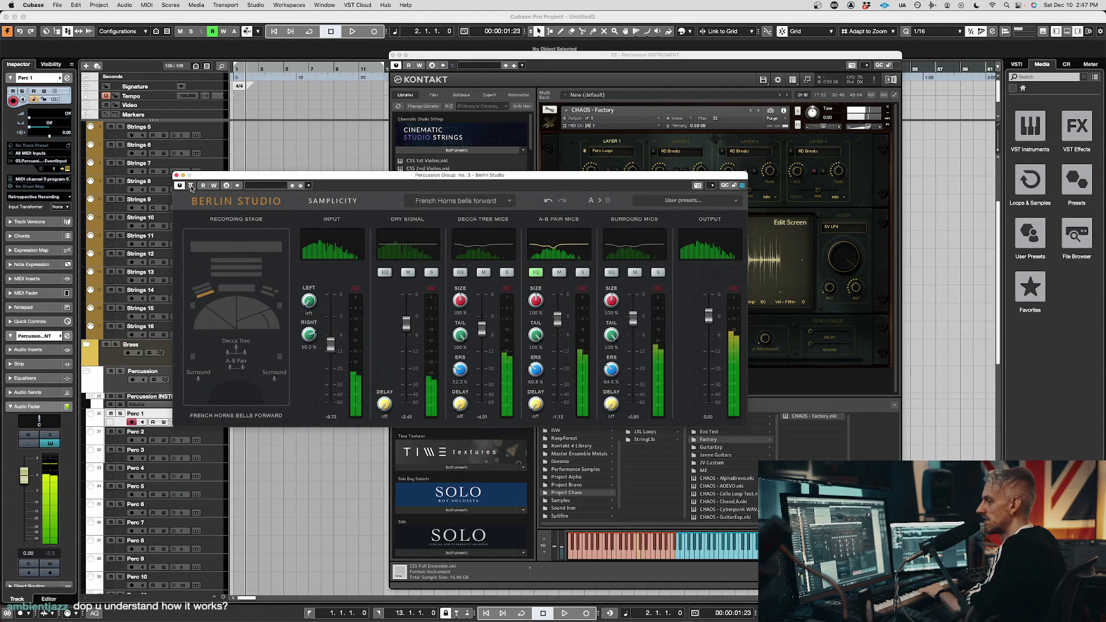
Lower the Decca Tree and A-B Pair to -14.4 dB and the Surround mics to about -12 dB, raising the input and dry signal
{"action": "left_click_drag", "start_coordinate": [487, 332], "coordinate": [487, 351]}
{"action": "left_click_drag", "start_coordinate": [557, 320], "coordinate": [557, 361]}
{"action": "left_click_drag", "start_coordinate": [632, 320], "coordinate": [634, 356]}
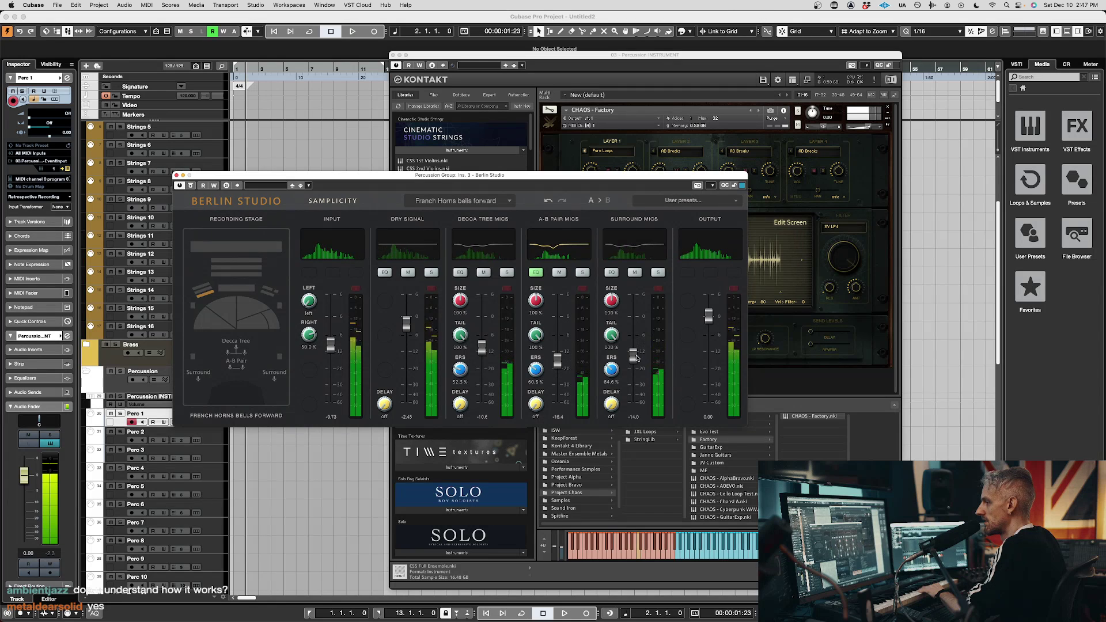
{"action": "left_click_drag", "start_coordinate": [486, 347], "coordinate": [487, 356]}
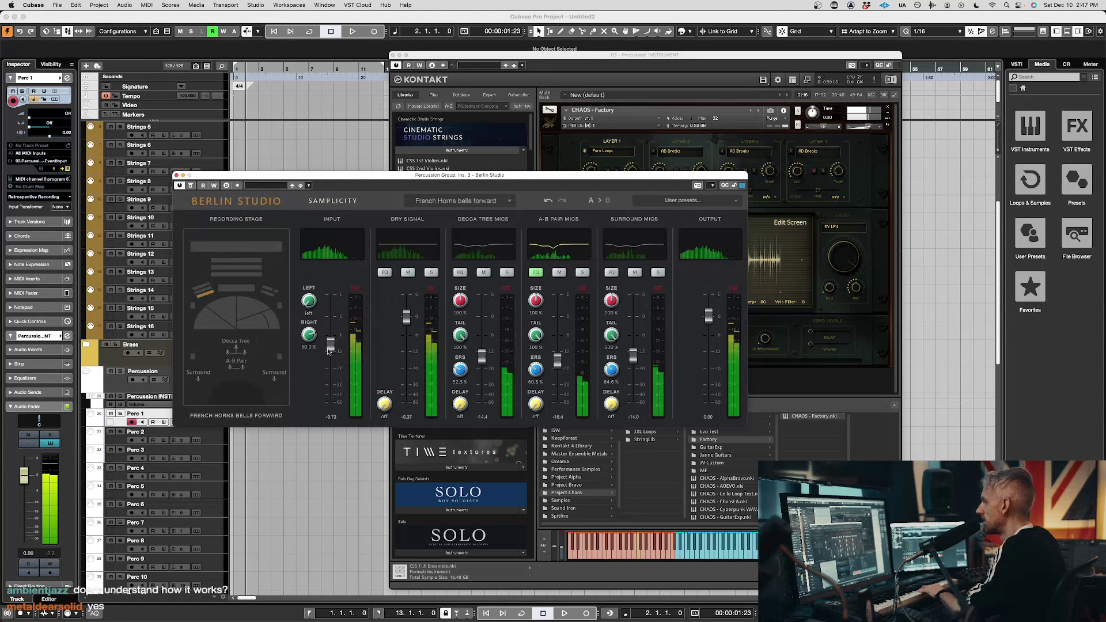
{"action": "left_click_drag", "start_coordinate": [331, 326], "coordinate": [332, 334]}
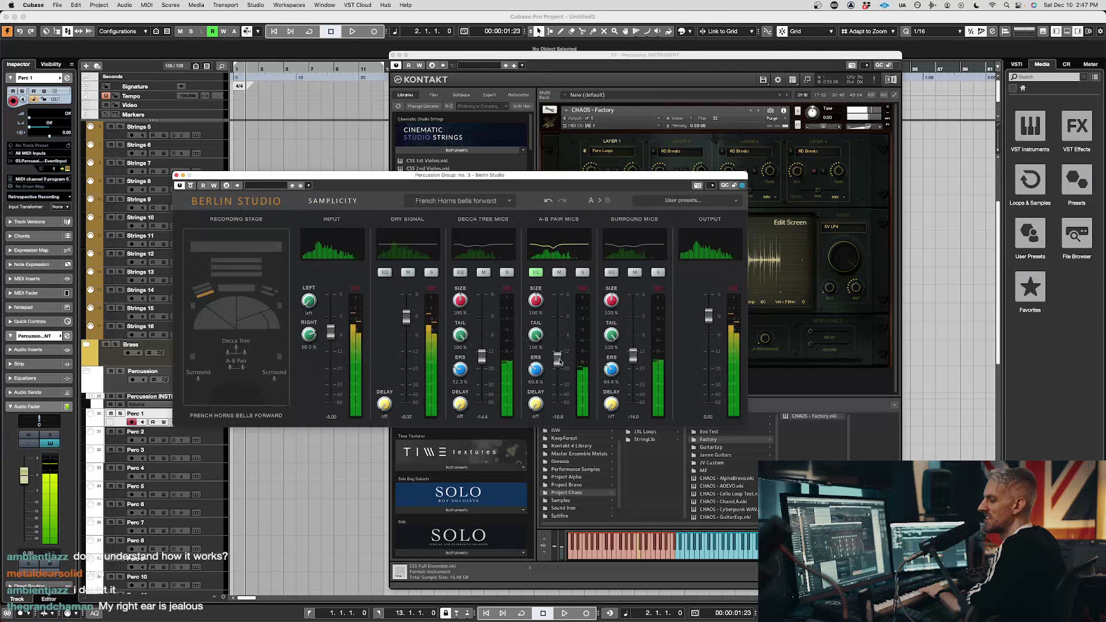
{"action": "left_click_drag", "start_coordinate": [559, 362], "coordinate": [559, 359]}
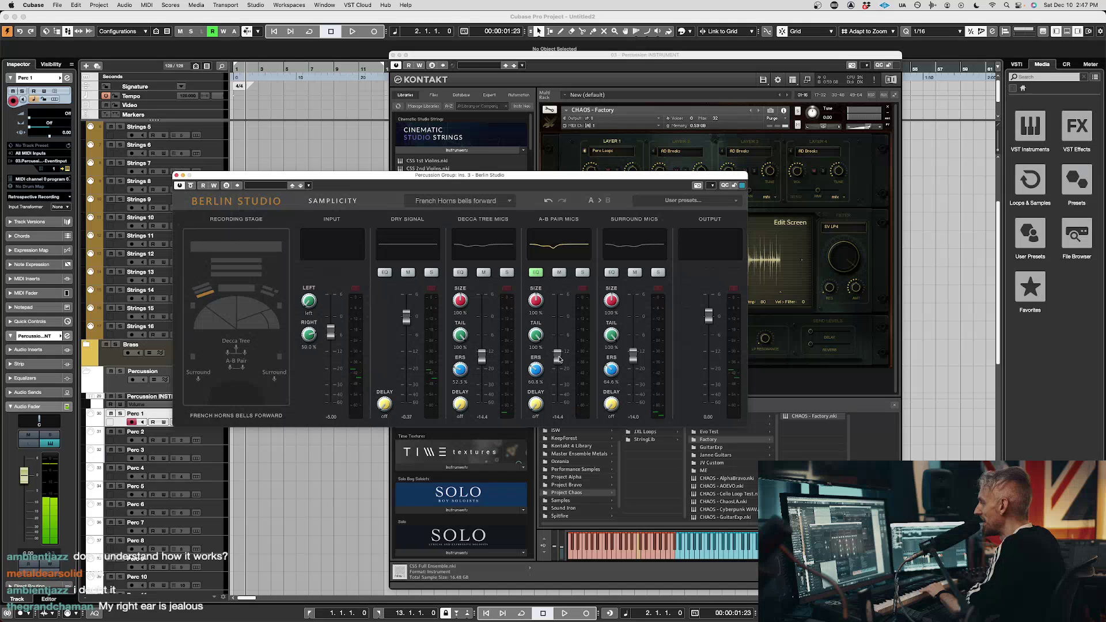
{"action": "left_click_drag", "start_coordinate": [632, 345], "coordinate": [635, 375]}
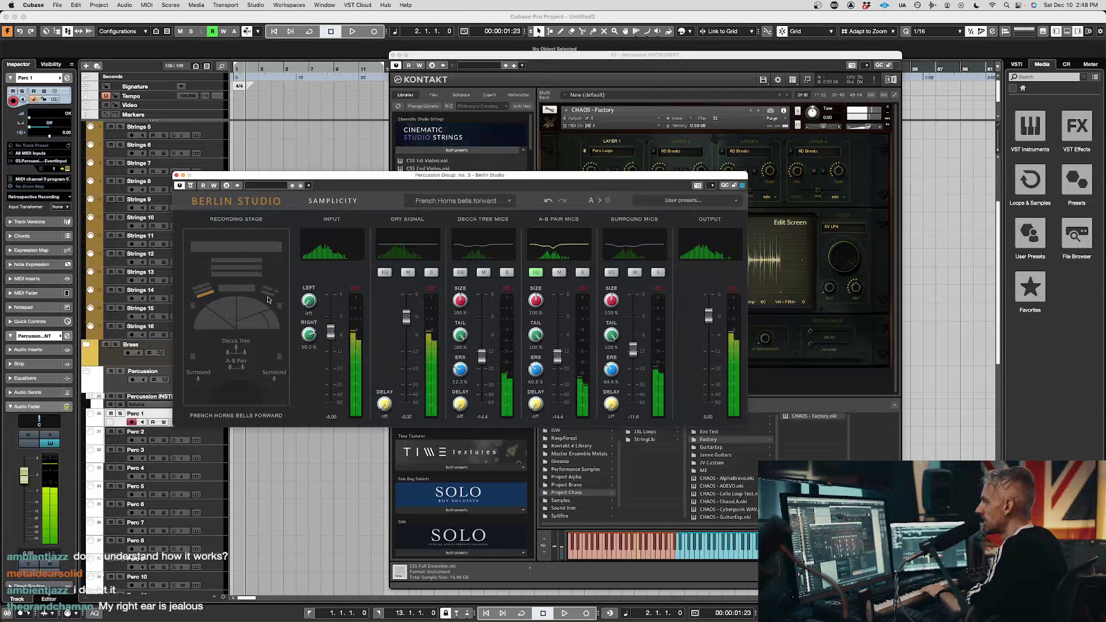
Try the Choir and Violins 1 positions on the recording stage, ending on French Horns bells forward
{"action": "left_click", "coordinate": [236, 247]}
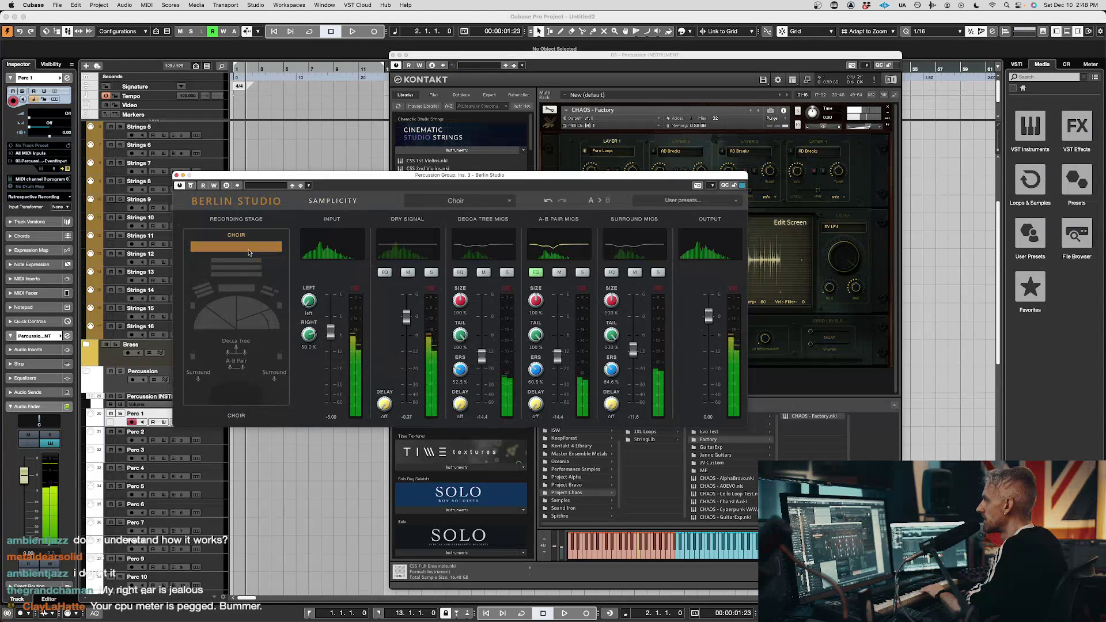
{"action": "left_click", "coordinate": [259, 321]}
{"action": "left_click", "coordinate": [197, 323]}
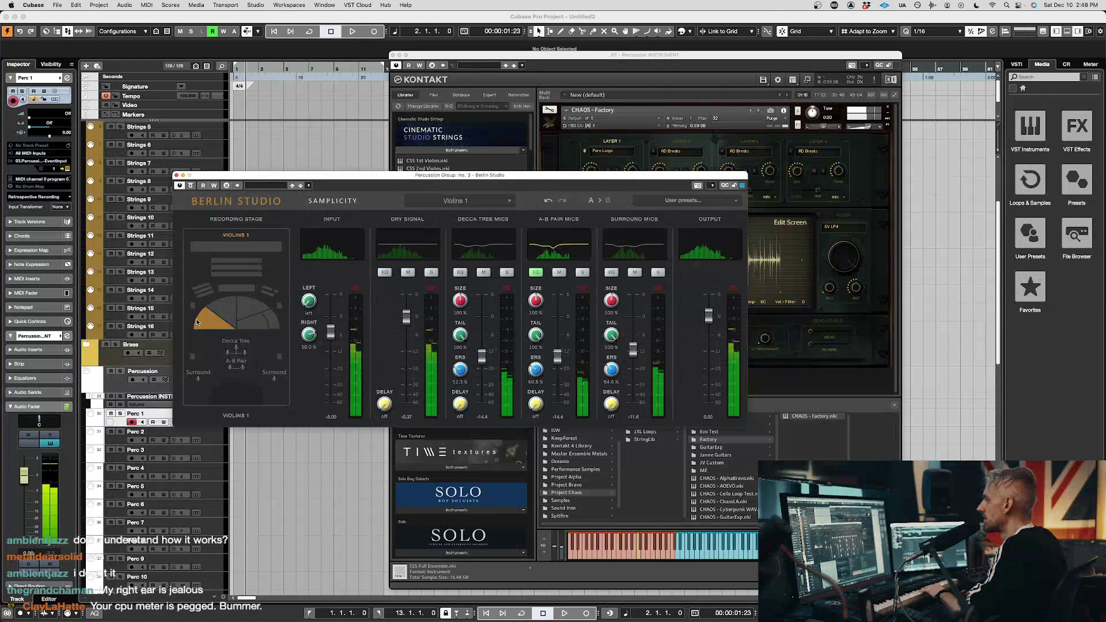
{"action": "left_click", "coordinate": [204, 295]}
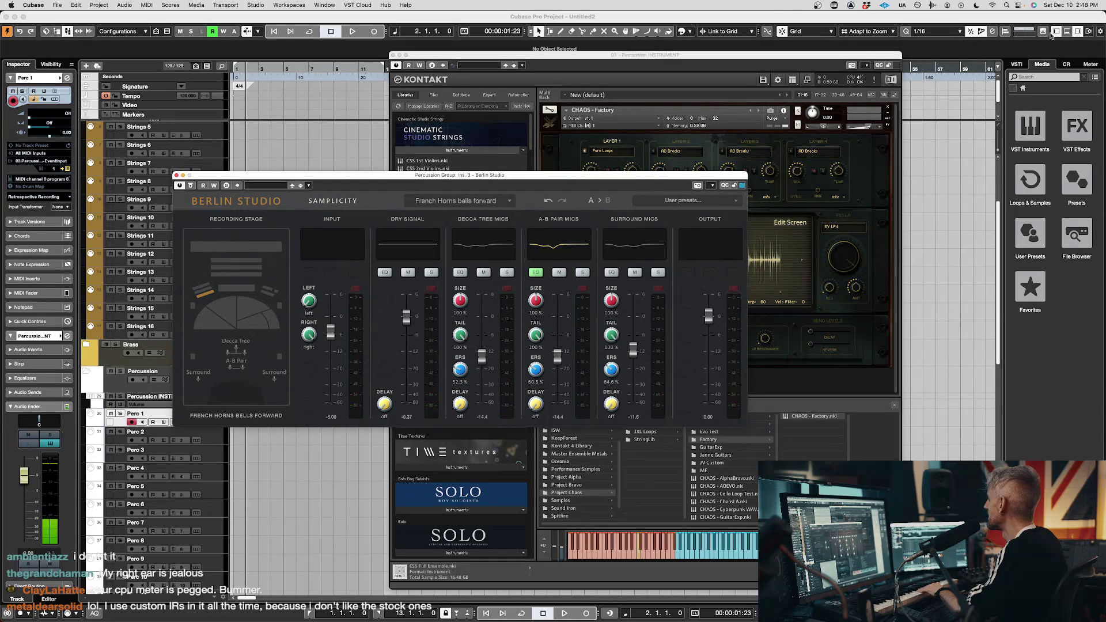
Open the Audio Performance meter to examine the processing load and reset its overload indicator
{"action": "left_click", "coordinate": [1025, 32]}
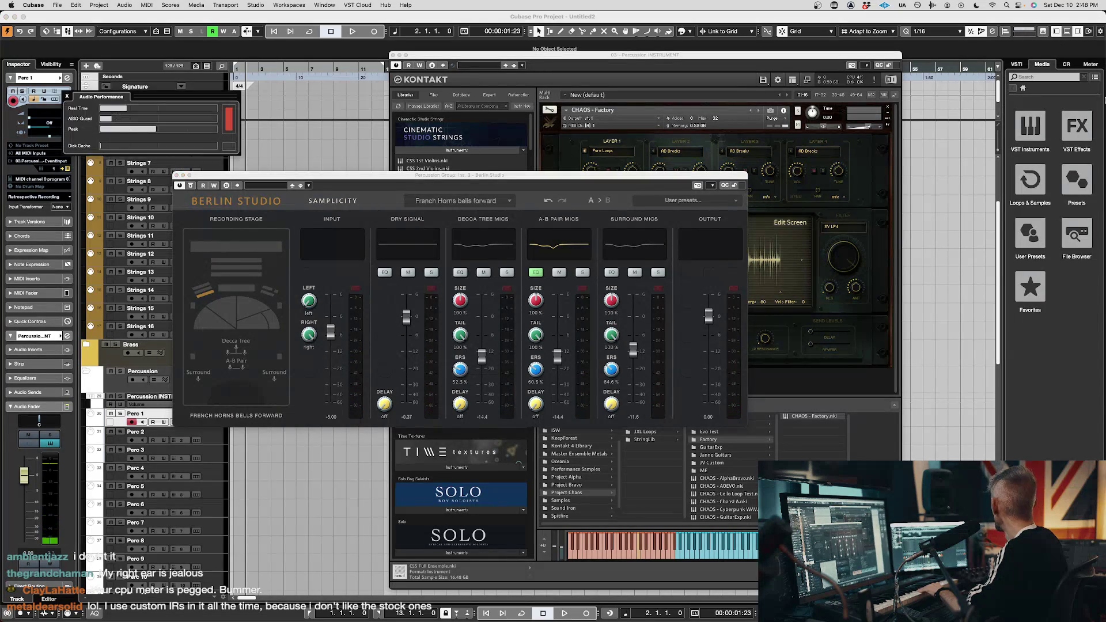
{"action": "key", "text": "F3"}
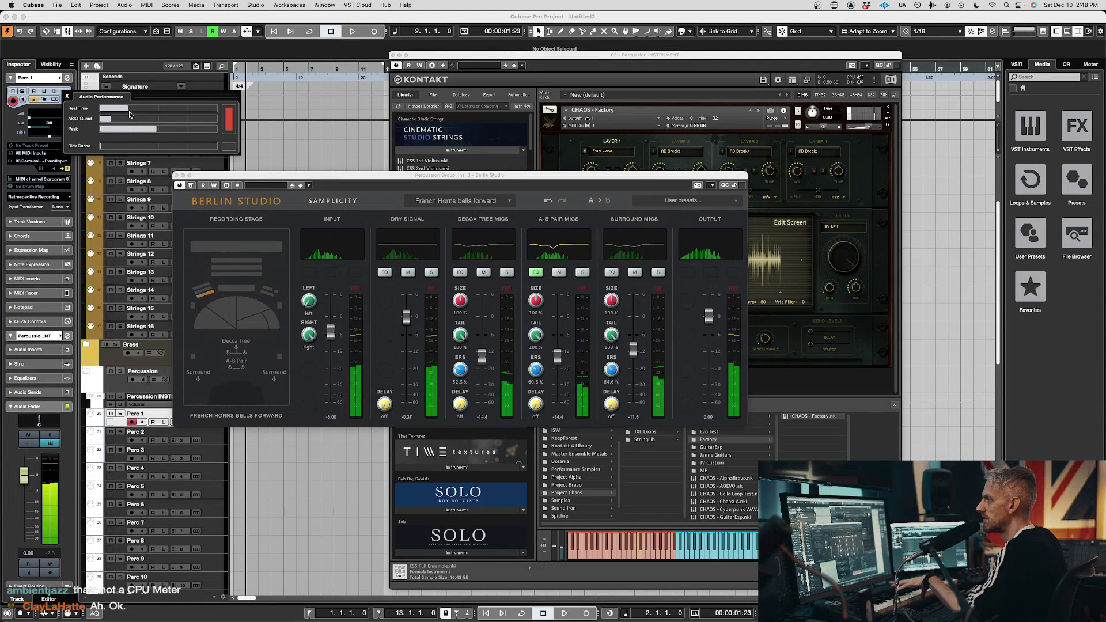
{"action": "left_click", "coordinate": [227, 122]}
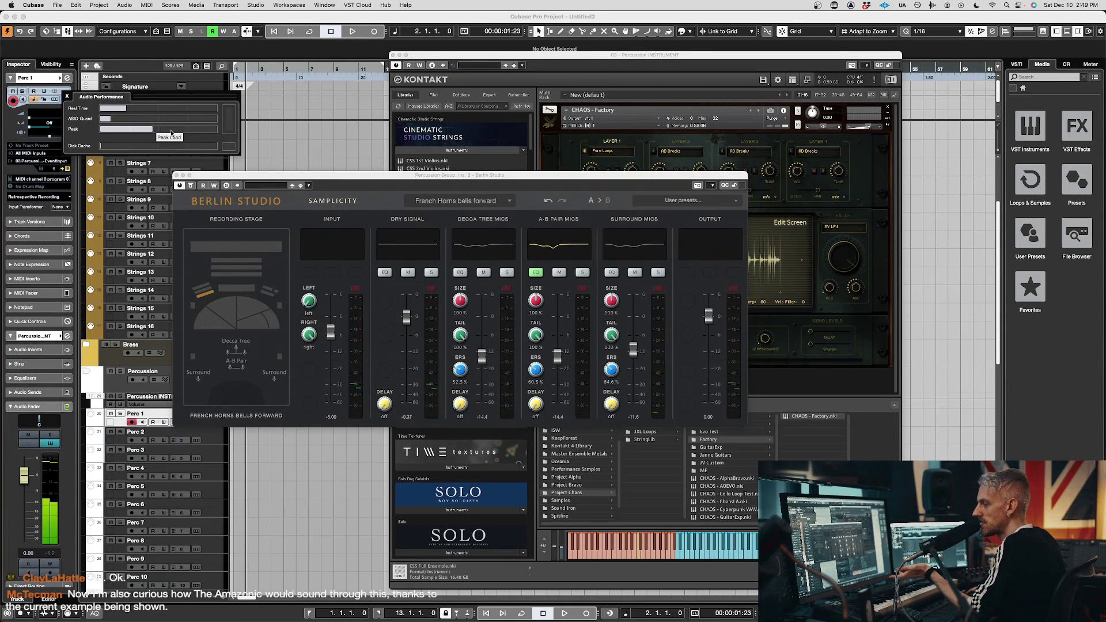
Create a MIDI part at the start of the Perc 1 track and enter a D#3 note spanning it in the Key Editor
{"action": "left_click_drag", "start_coordinate": [253, 175], "coordinate": [430, 165]}
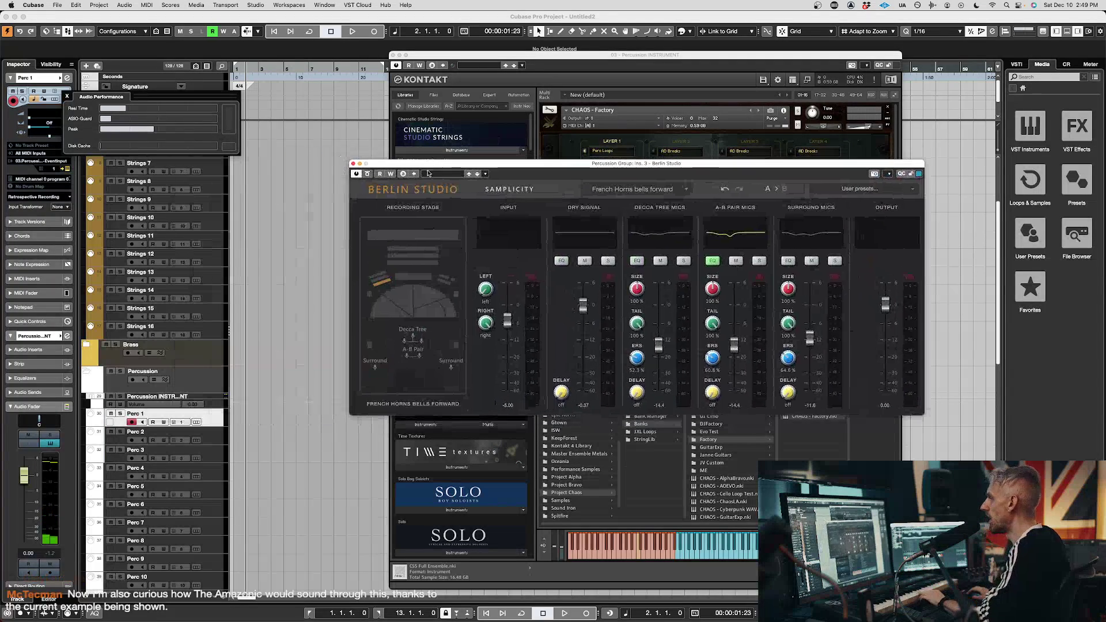
{"action": "left_click", "coordinate": [269, 440]}
{"action": "double_click", "coordinate": [246, 419]}
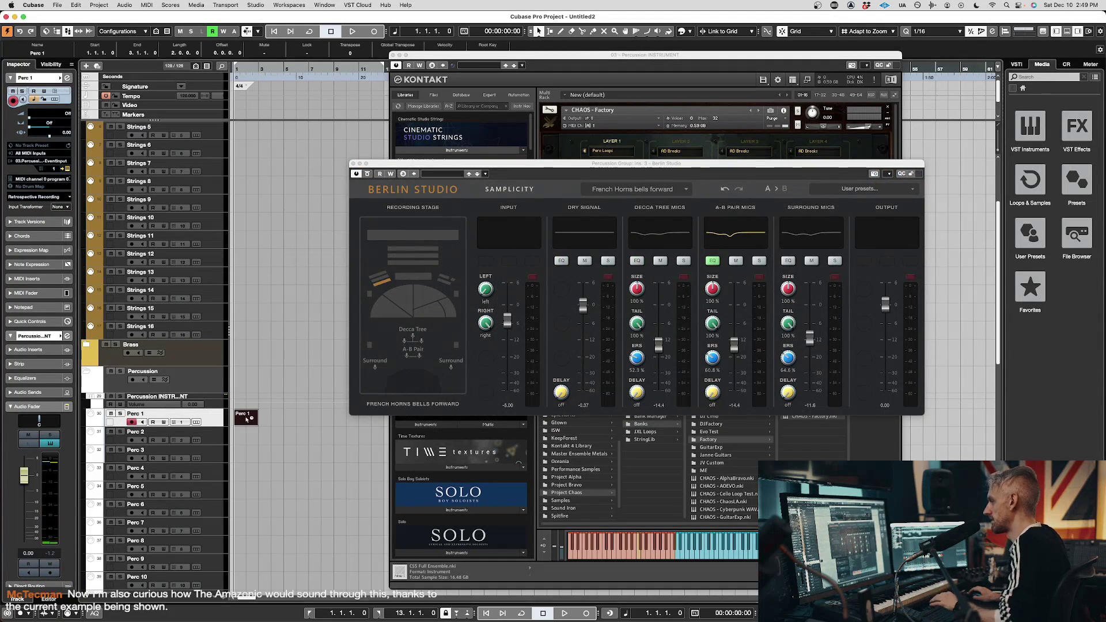
{"action": "double_click", "coordinate": [247, 419]}
{"action": "left_click_drag", "start_coordinate": [134, 318], "coordinate": [134, 315]}
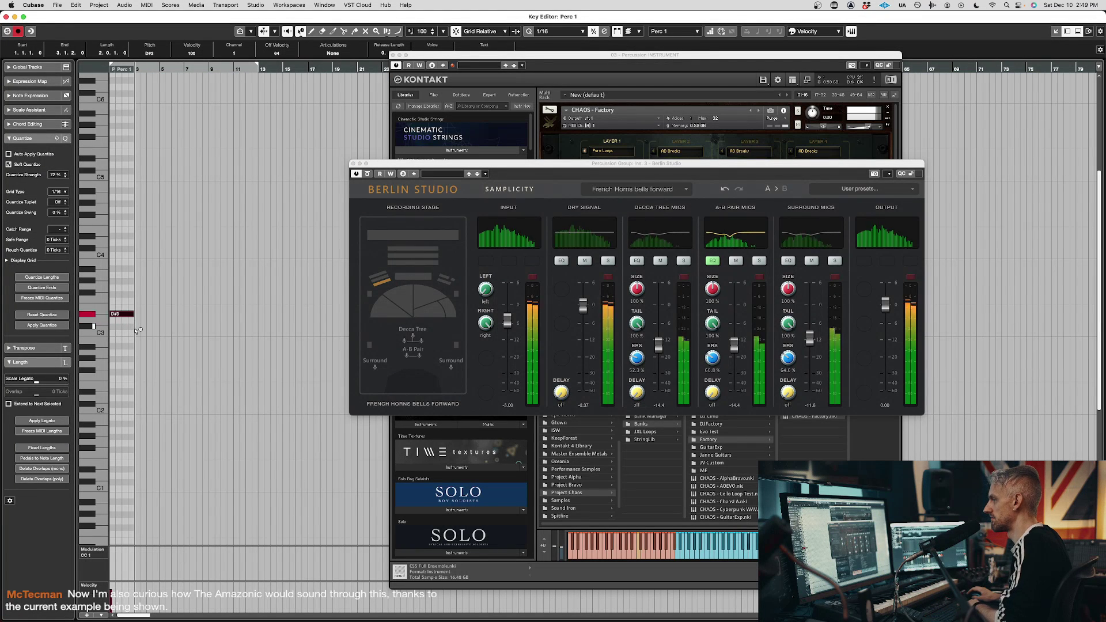
{"action": "key", "text": "Return"}
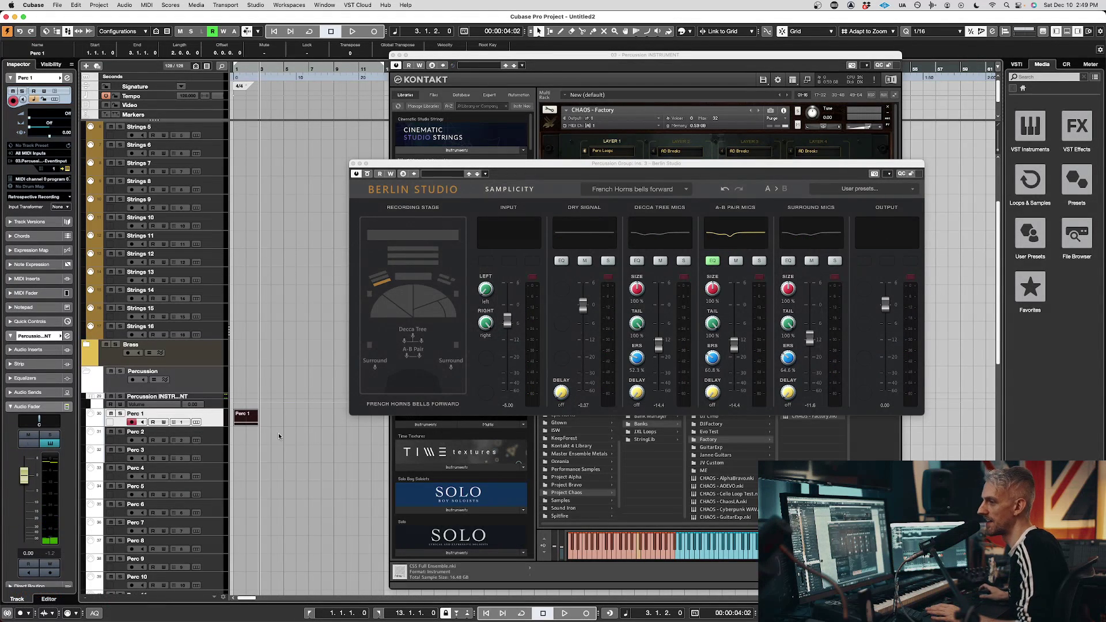
Render the Perc 1 part to a new audio track and play back the rendered clip
{"action": "key", "text": "super+shift+r"}
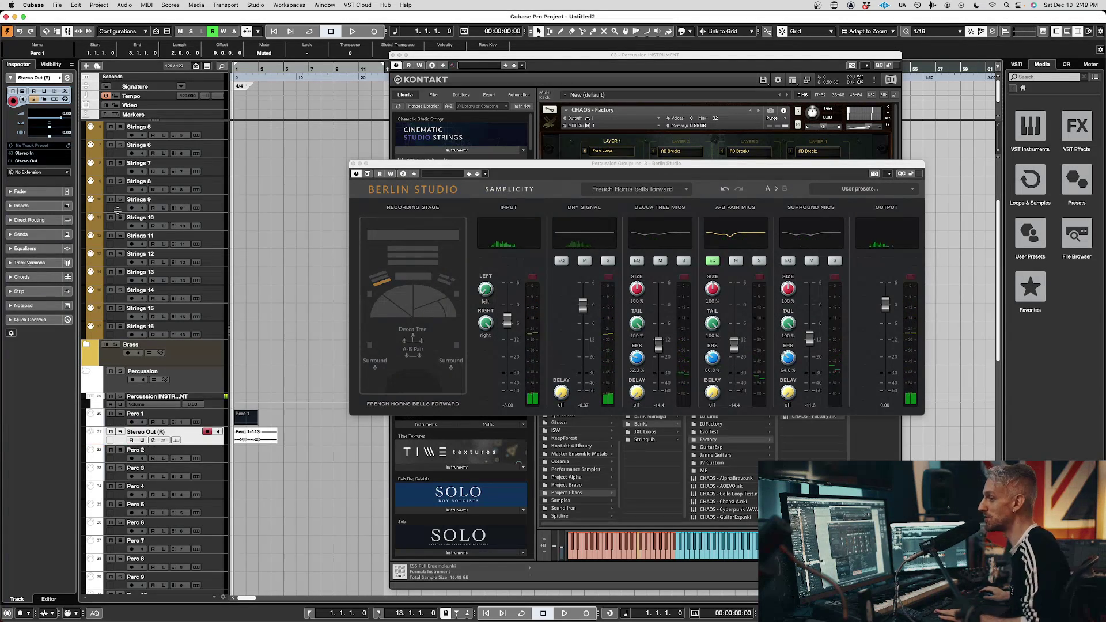
{"action": "left_click", "coordinate": [261, 441]}
{"action": "key", "text": "space"}
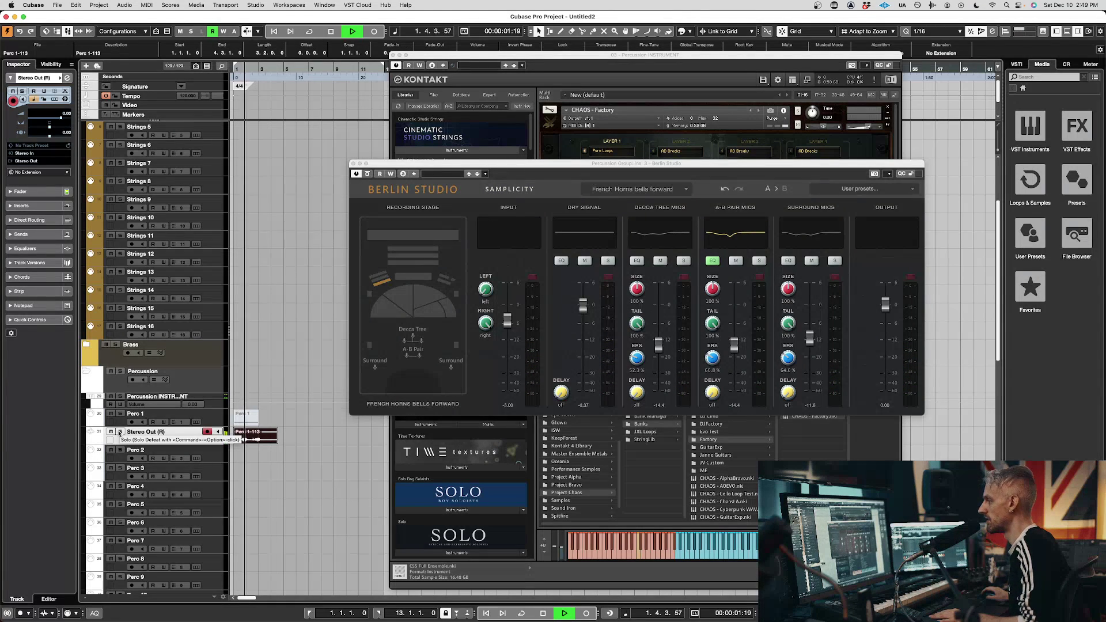
{"action": "key", "text": "space"}
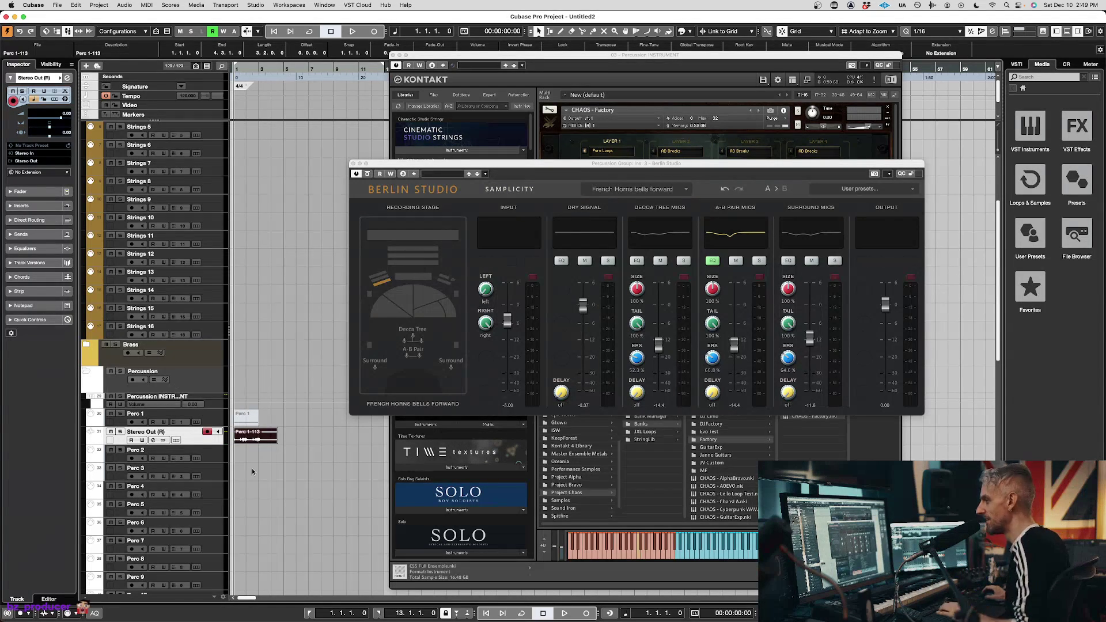
Replay the start of the rendered audio clip and delete the clip from the Stereo Out (R) track
{"action": "key", "text": "space"}
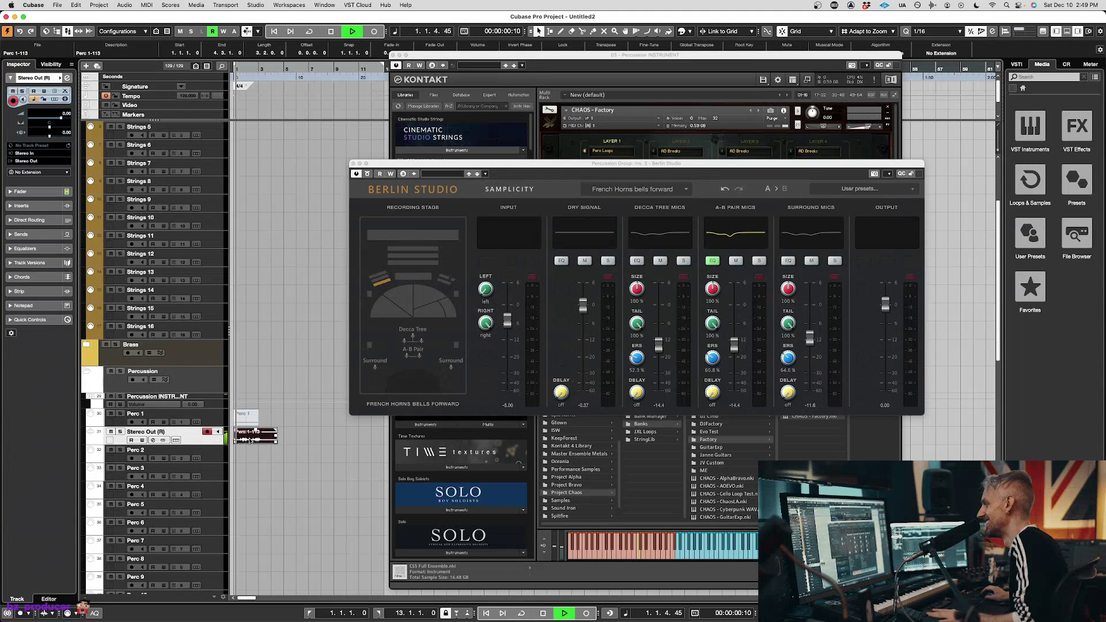
{"action": "key", "text": "space"}
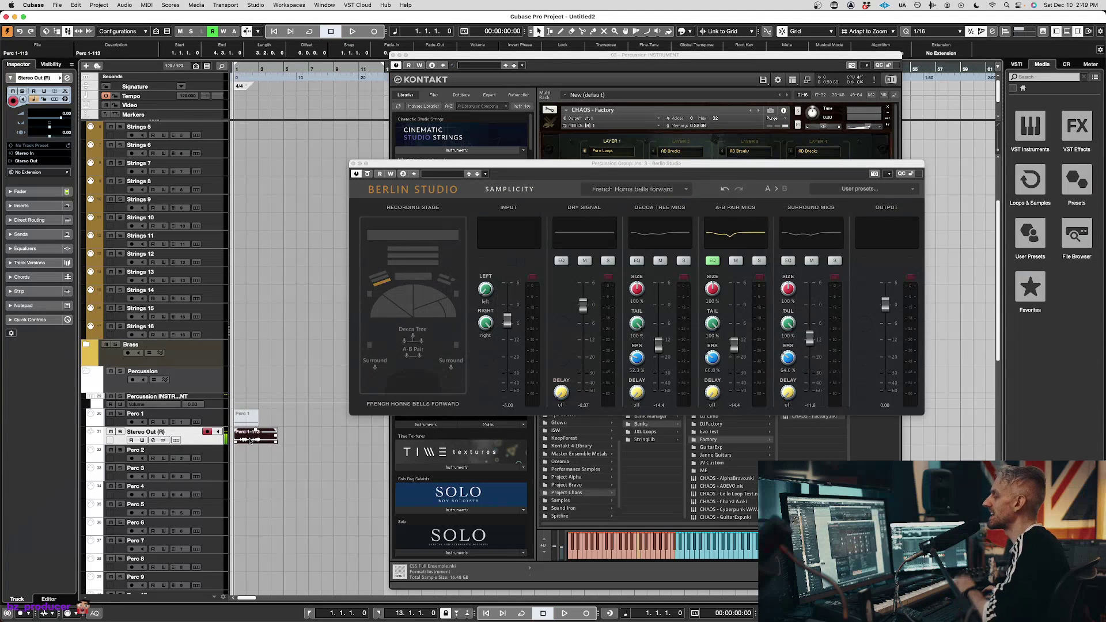
{"action": "key", "text": "Delete"}
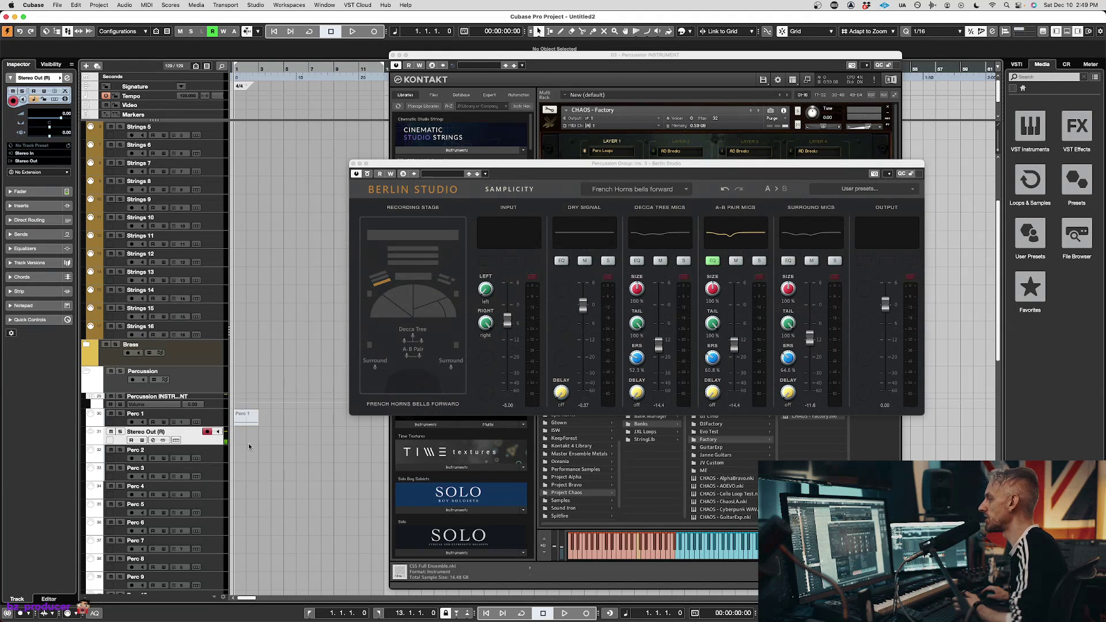
Look at the CHAOS step sequencer and switch Layer 1 to the source listed between Fragment Repeaters and Impacts
{"action": "left_click", "coordinate": [617, 64]}
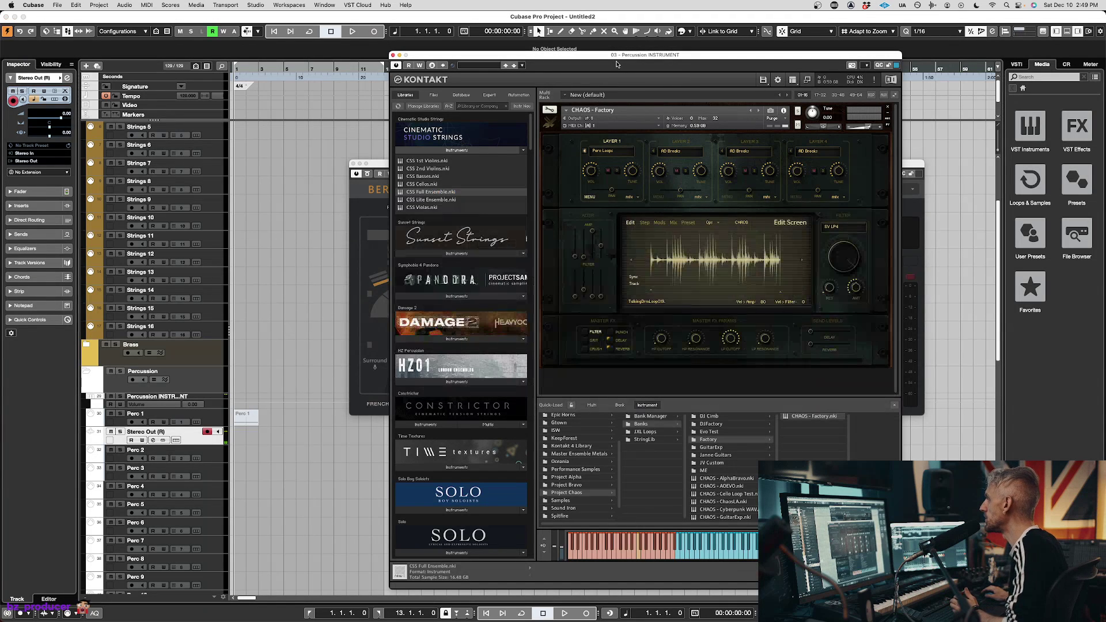
{"action": "left_click", "coordinate": [643, 223]}
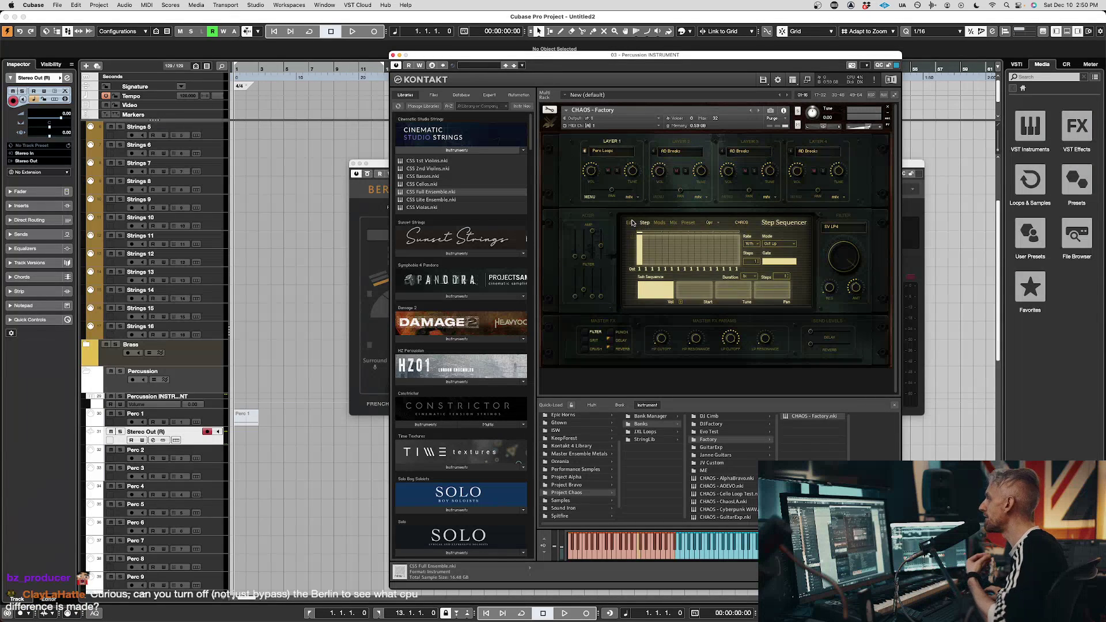
{"action": "left_click", "coordinate": [630, 223]}
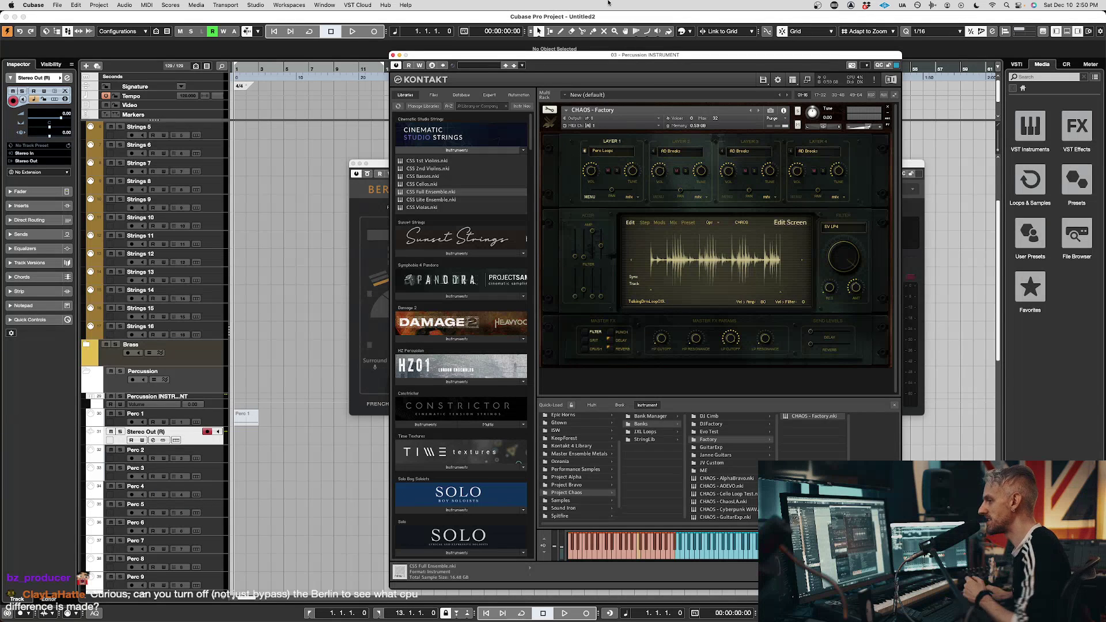
{"action": "left_click", "coordinate": [605, 151]}
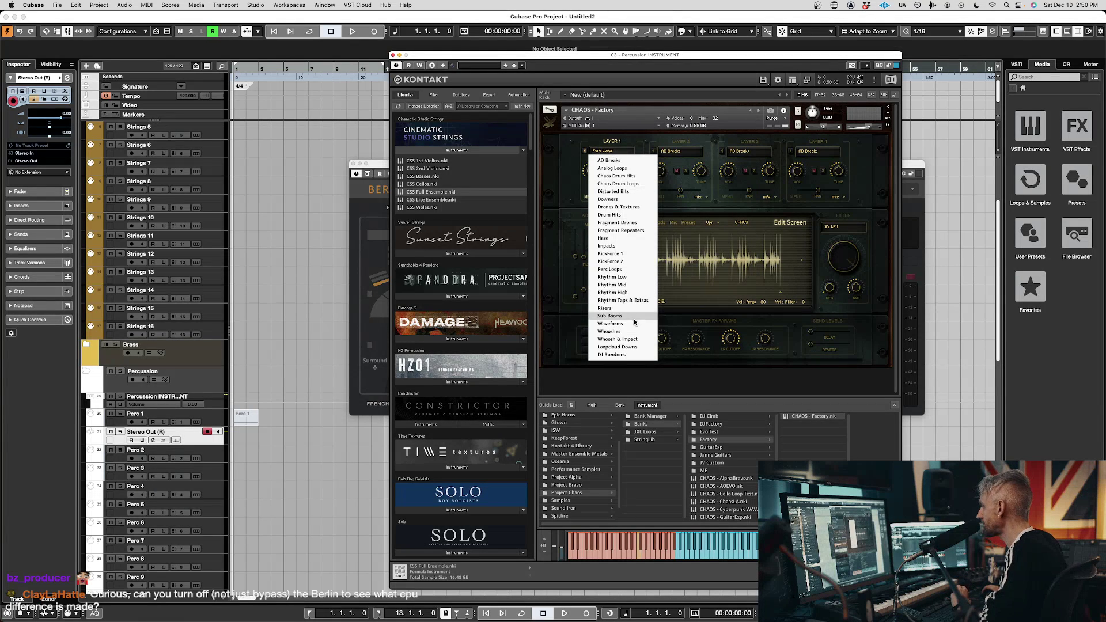
{"action": "left_click", "coordinate": [620, 238]}
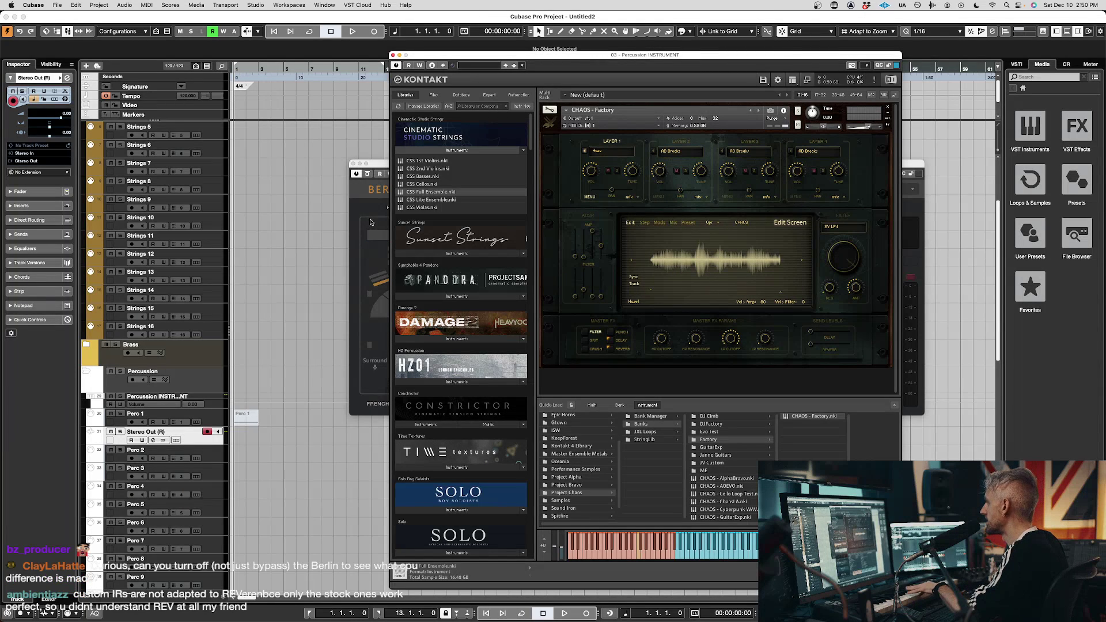
Select the Perc 1 track and, in Berlin Studio, turn the dry signal fully down and raise the Surround mics
{"action": "left_click", "coordinate": [213, 415]}
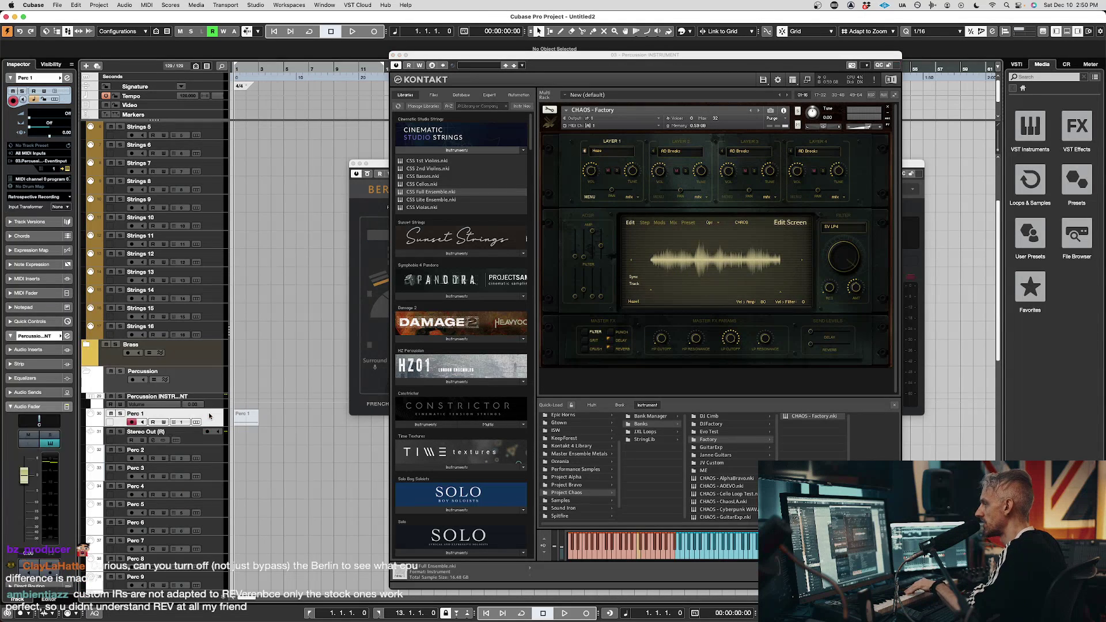
{"action": "left_click", "coordinate": [376, 167]}
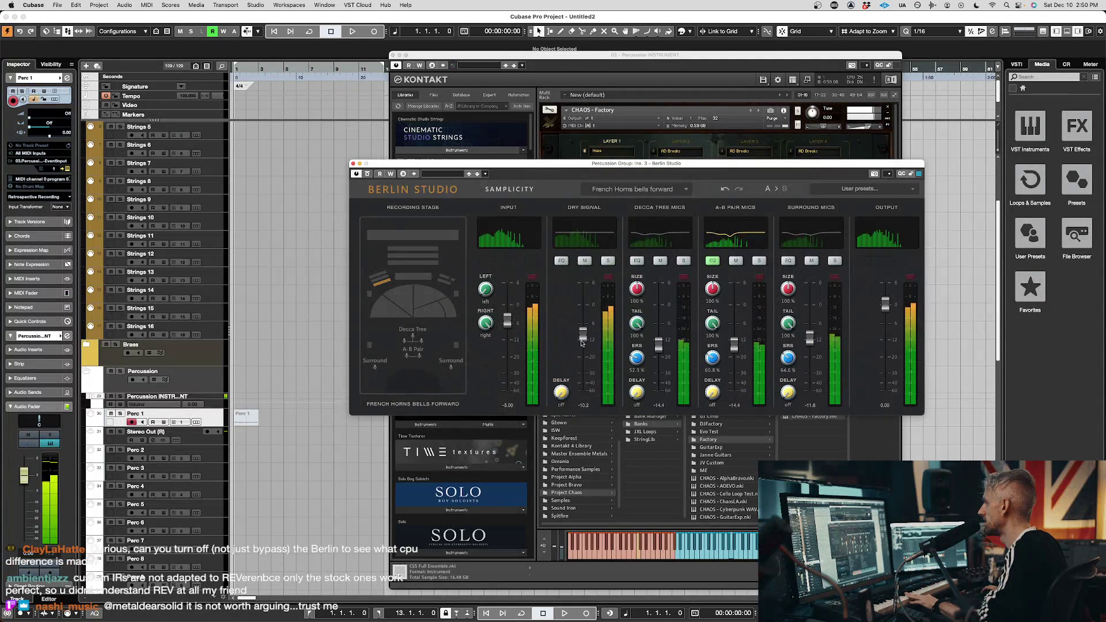
{"action": "left_click_drag", "start_coordinate": [582, 314], "coordinate": [583, 392]}
{"action": "left_click_drag", "start_coordinate": [809, 336], "coordinate": [810, 322]}
Reset the Berlin Studio plug-in state and try the Woodwinds position on the recording stage
{"action": "left_click", "coordinate": [852, 189]}
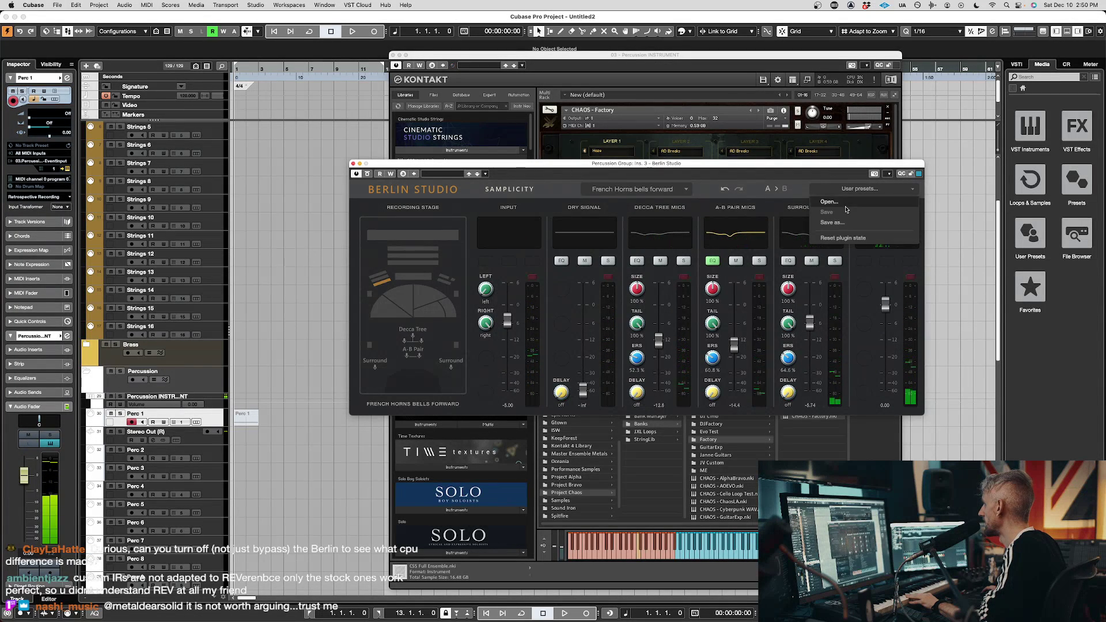
{"action": "left_click", "coordinate": [843, 238]}
{"action": "left_click", "coordinate": [420, 274]}
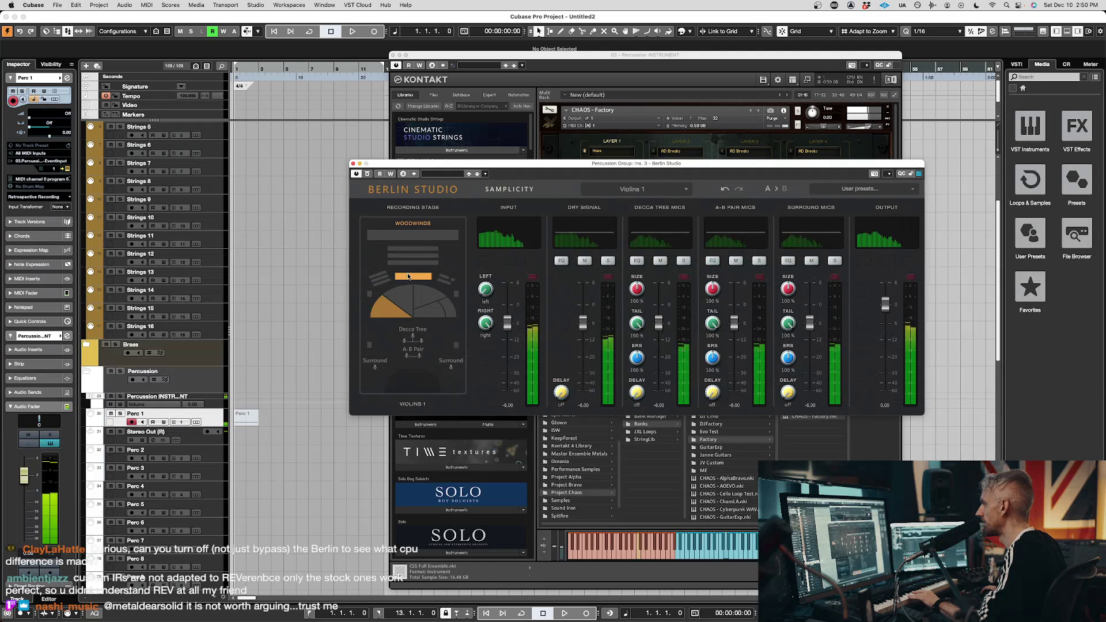
Choose the Choir position with the dry signal fully down, Decca Tree at -16.3 dB, A-B Pair at -12.3 dB and Surround at -0.62 dB
{"action": "left_click_drag", "start_coordinate": [583, 323], "coordinate": [583, 390]}
{"action": "left_click_drag", "start_coordinate": [655, 323], "coordinate": [656, 349]}
{"action": "left_click", "coordinate": [413, 235]}
{"action": "left_click_drag", "start_coordinate": [735, 323], "coordinate": [737, 342]}
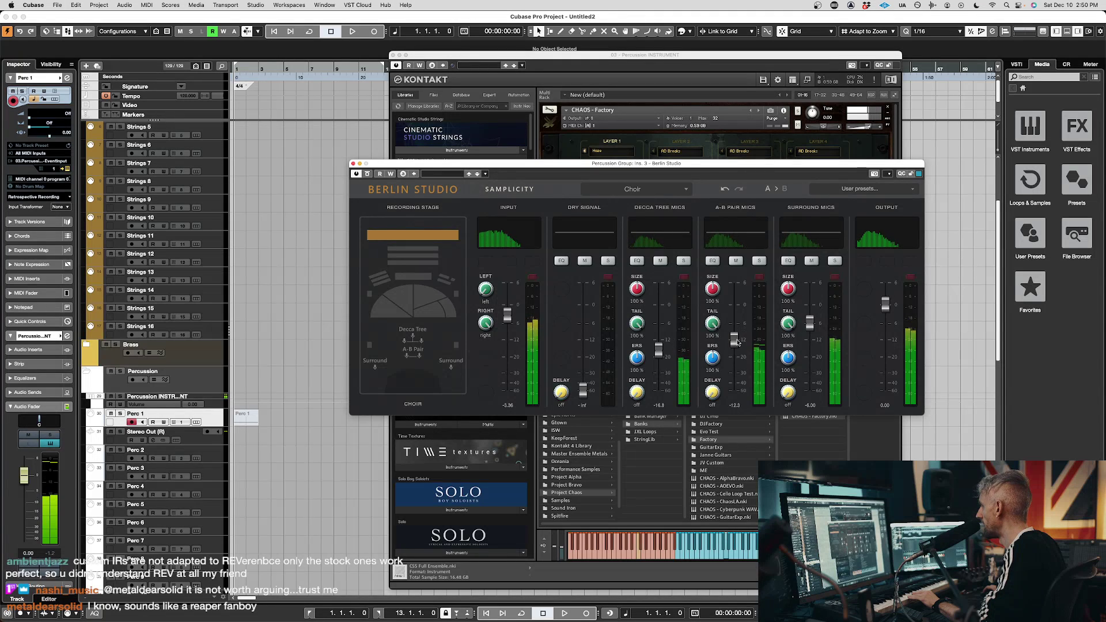
{"action": "left_click_drag", "start_coordinate": [810, 323], "coordinate": [809, 309]}
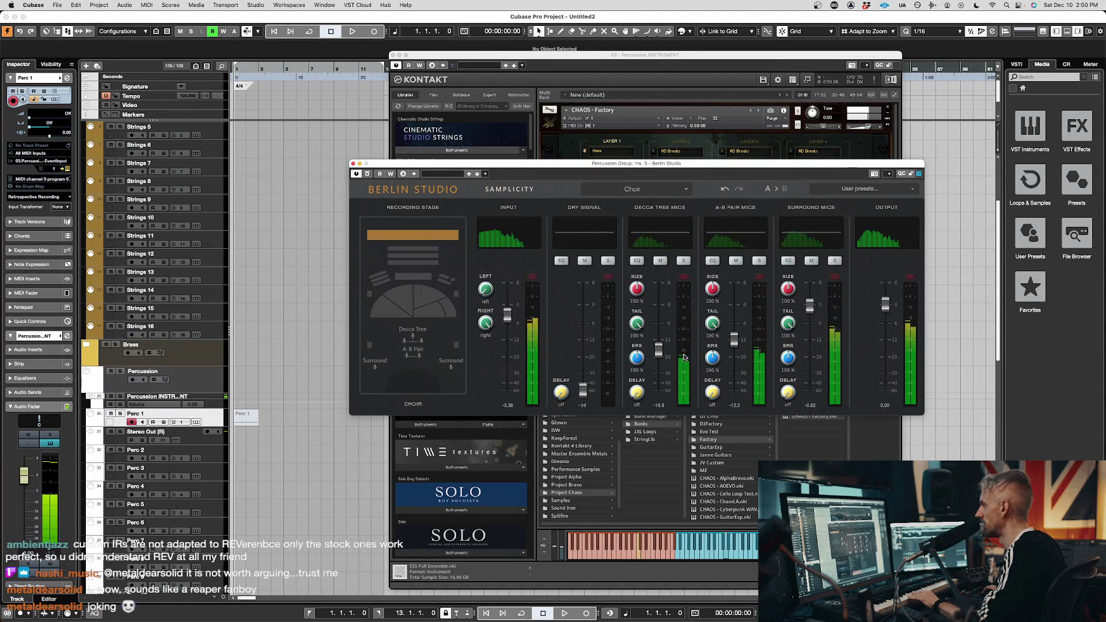
Raise the Decca Tree to -13.2 dB, the A-B Pair to -10.3 dB and the dry signal to about -0.2 dB
{"action": "mouse_move", "coordinate": [658, 349]}
{"action": "left_mouse_down"}
{"action": "mouse_move", "coordinate": [658, 333]}
{"action": "mouse_move", "coordinate": [661, 344]}
{"action": "left_mouse_up"}
{"action": "mouse_move", "coordinate": [732, 323]}
{"action": "left_mouse_down"}
{"action": "mouse_move", "coordinate": [729, 310]}
{"action": "mouse_move", "coordinate": [729, 333]}
{"action": "left_mouse_up"}
{"action": "left_click_drag", "start_coordinate": [582, 389], "coordinate": [579, 307]}
Compare the sound with Berlin Studio bypassed, re-enable it, and set the dry signal fully down and the Surround mics to about -2.8 dB
{"action": "left_click", "coordinate": [367, 174]}
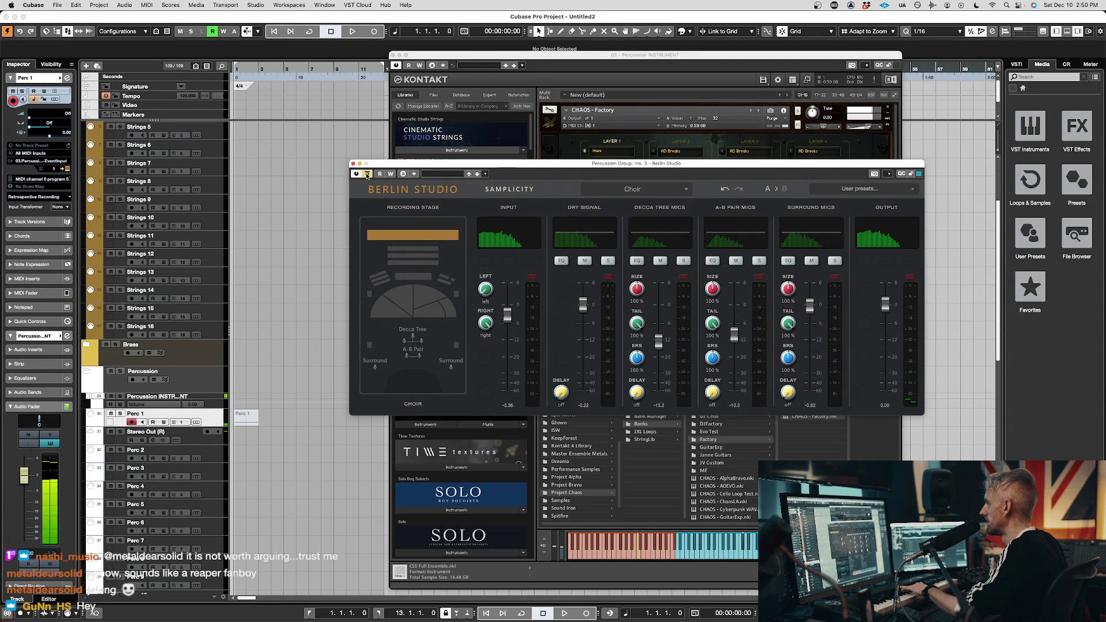
{"action": "left_click", "coordinate": [367, 173]}
{"action": "left_click_drag", "start_coordinate": [583, 304], "coordinate": [583, 391]}
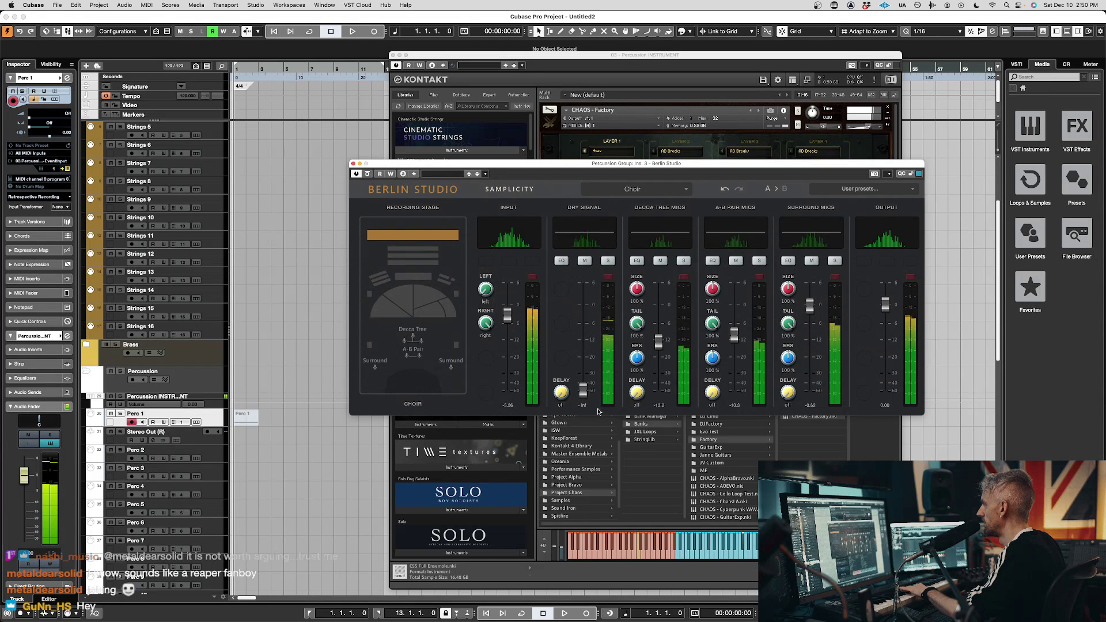
{"action": "left_click_drag", "start_coordinate": [809, 305], "coordinate": [809, 313]}
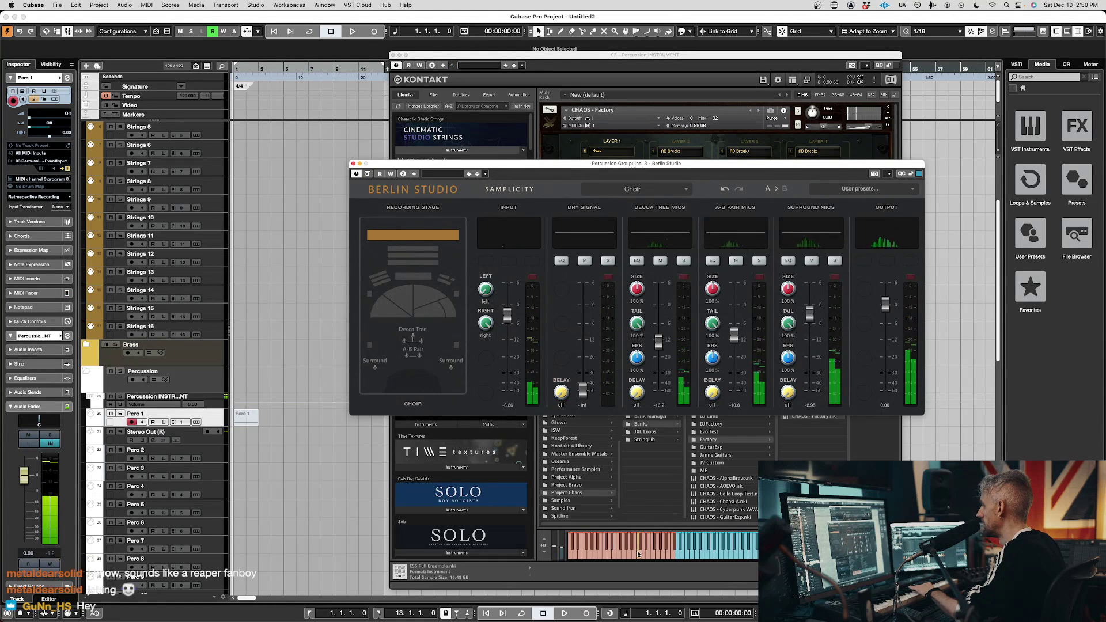
Audition the CHAOS sound with the Surround mics at -0.11 dB and the dry signal briefly at about -15 dB
{"action": "left_click", "coordinate": [610, 557]}
{"action": "left_click", "coordinate": [638, 556]}
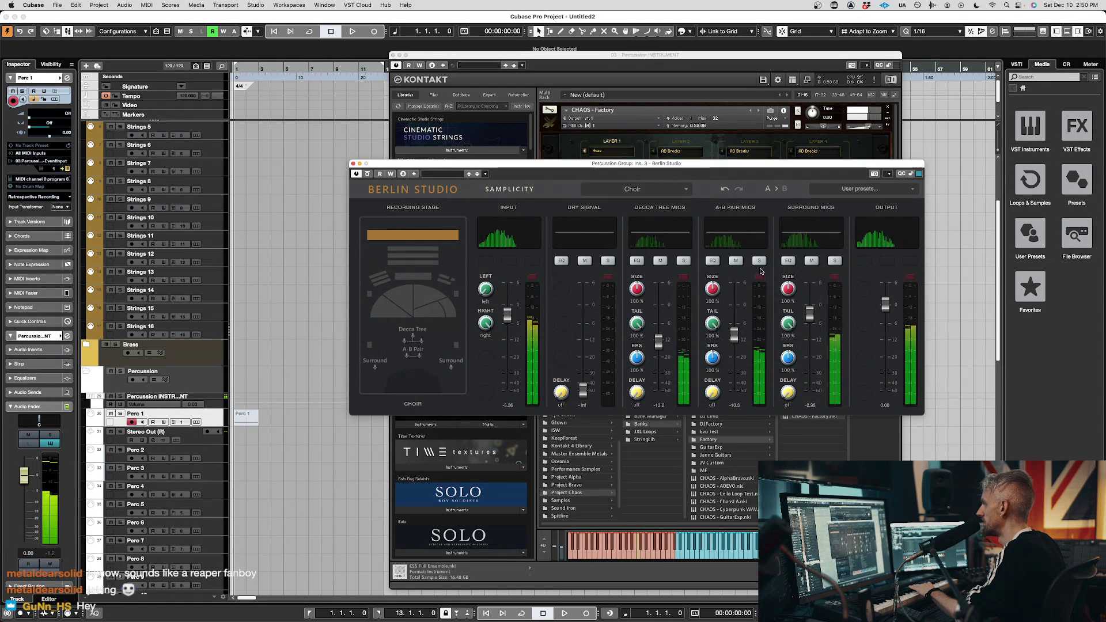
{"action": "left_click_drag", "start_coordinate": [810, 309], "coordinate": [810, 307]}
{"action": "mouse_move", "coordinate": [582, 389]}
{"action": "left_mouse_down"}
{"action": "mouse_move", "coordinate": [585, 314]}
{"action": "mouse_move", "coordinate": [584, 389]}
{"action": "left_mouse_up"}
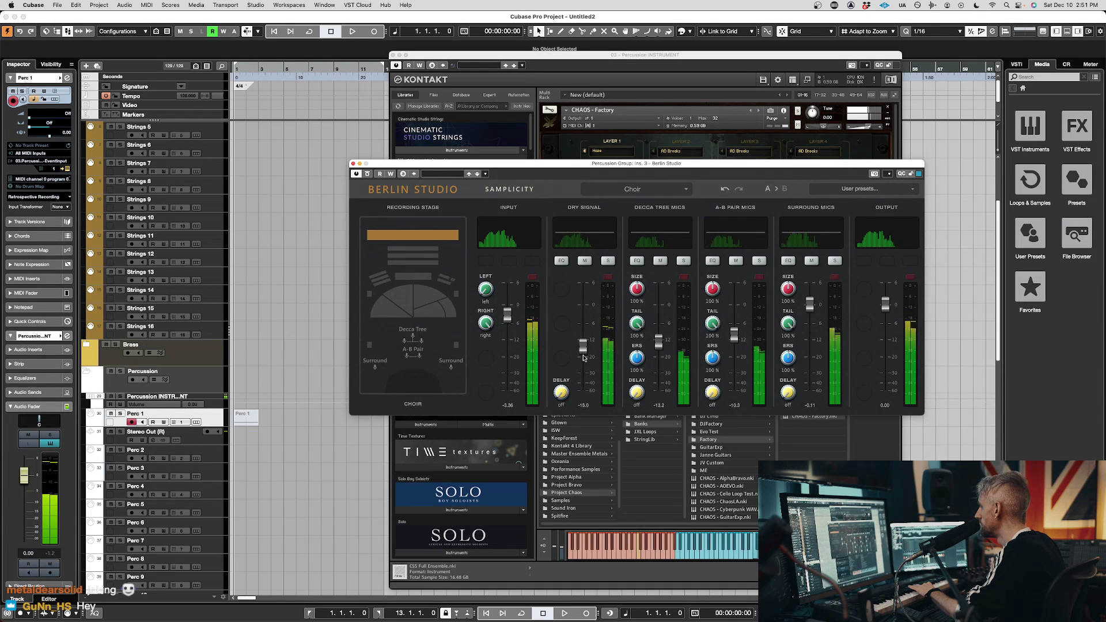
Compare the Contrabasses, Woodwinds, French Horns bells up, Percussion large and Mid Stage wide positions on the recording stage
{"action": "left_click", "coordinate": [455, 295]}
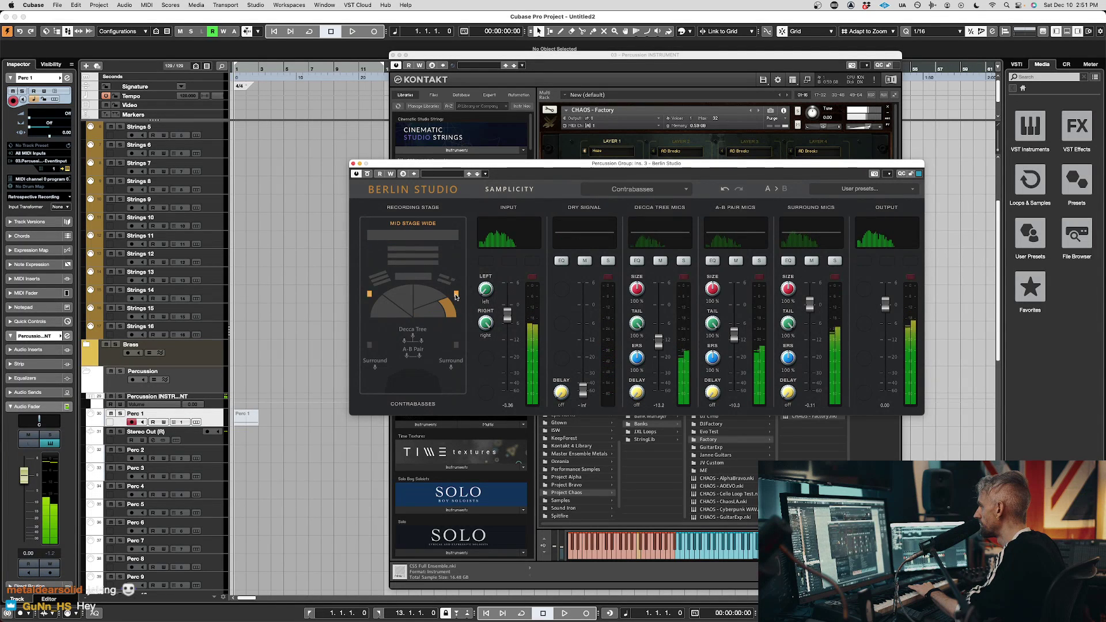
{"action": "left_click", "coordinate": [378, 278]}
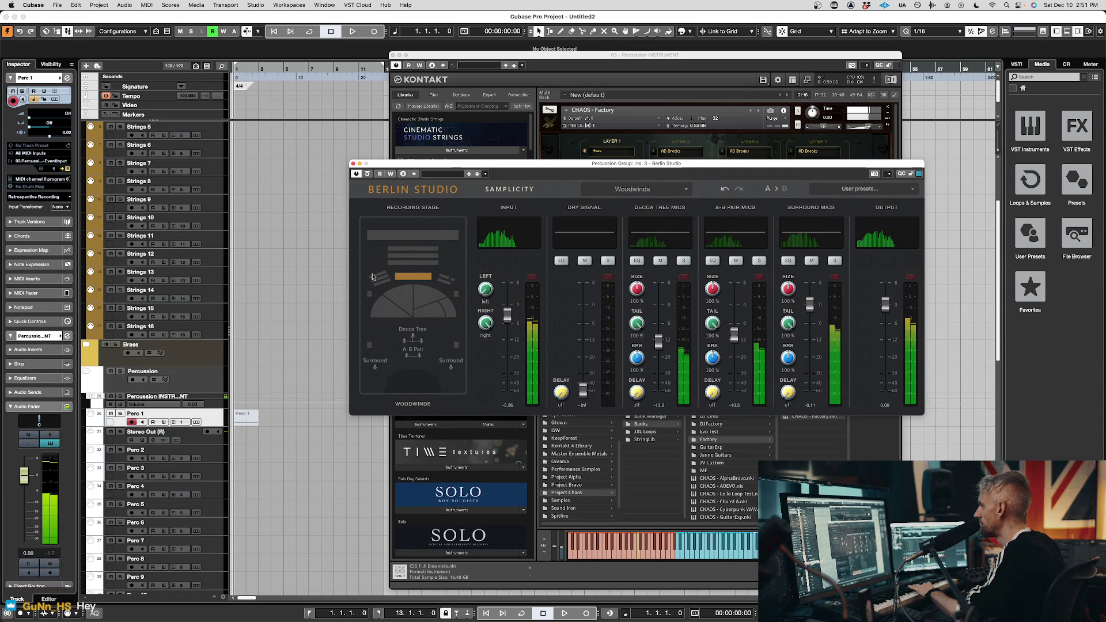
{"action": "left_click", "coordinate": [378, 279]}
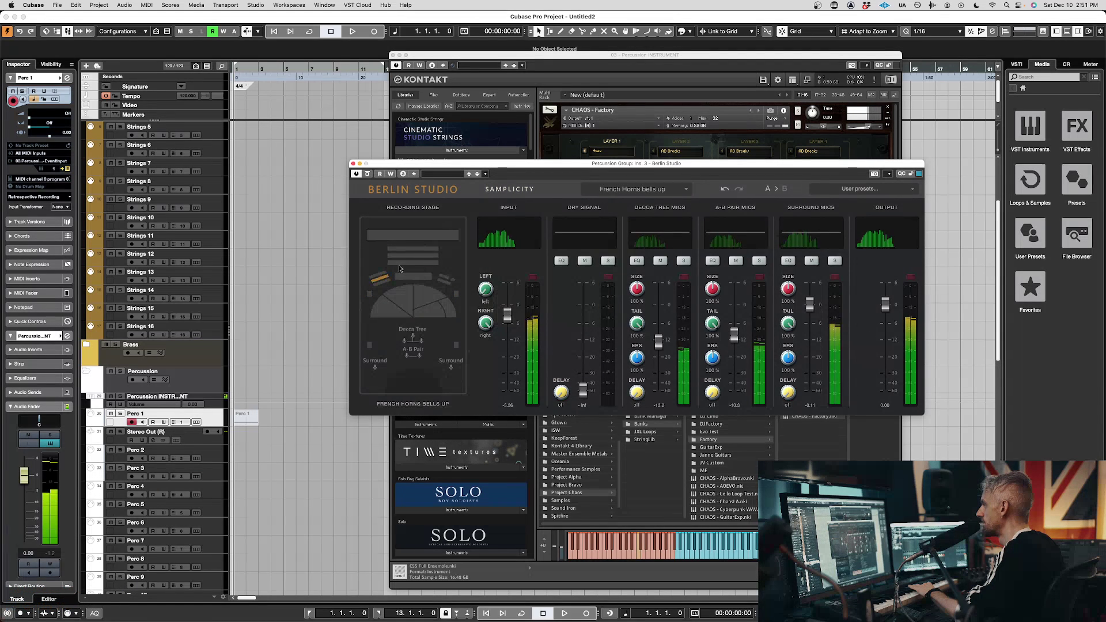
{"action": "left_click", "coordinate": [410, 256]}
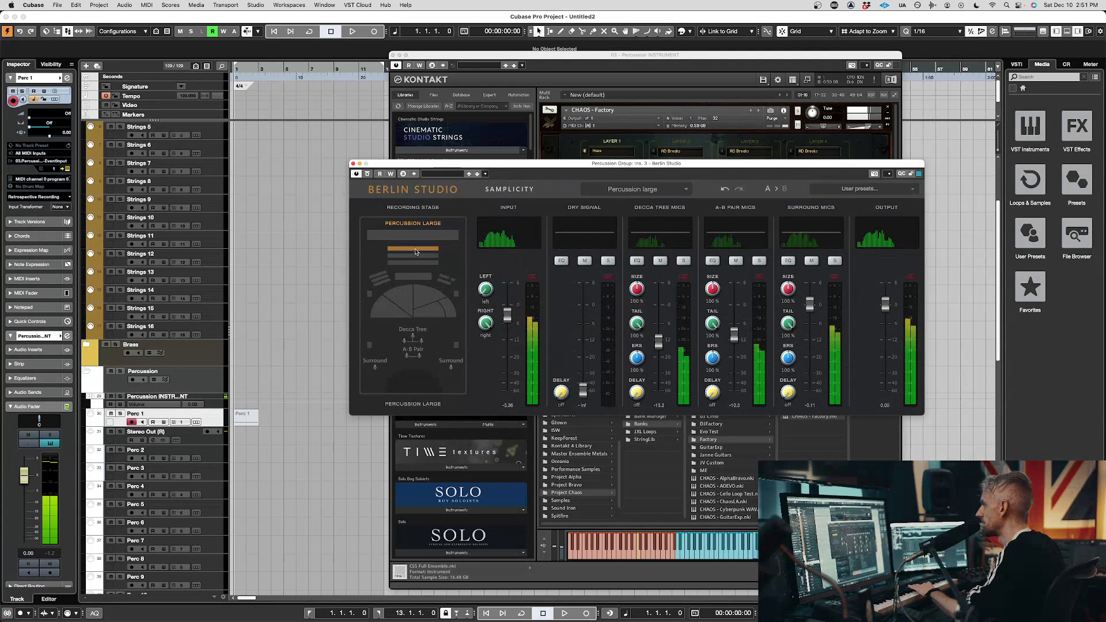
{"action": "left_click", "coordinate": [457, 294]}
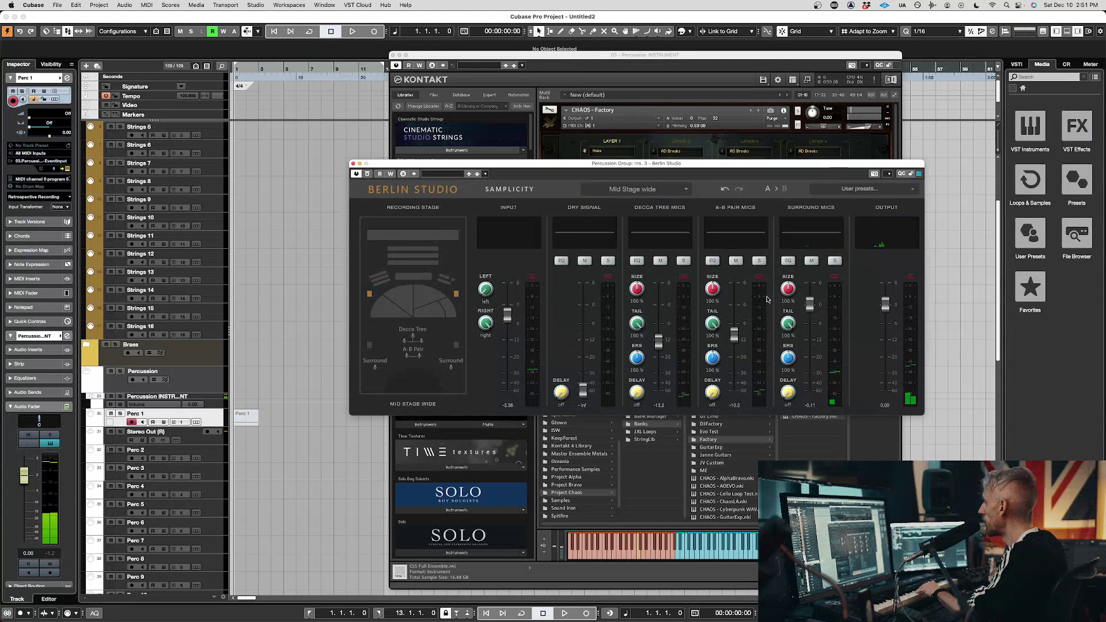
Set the Surround mics to about -7 dB, the A-B Pair to about -16.8 dB and the dry signal to -1.20 dB
{"action": "left_click_drag", "start_coordinate": [809, 304], "coordinate": [810, 329]}
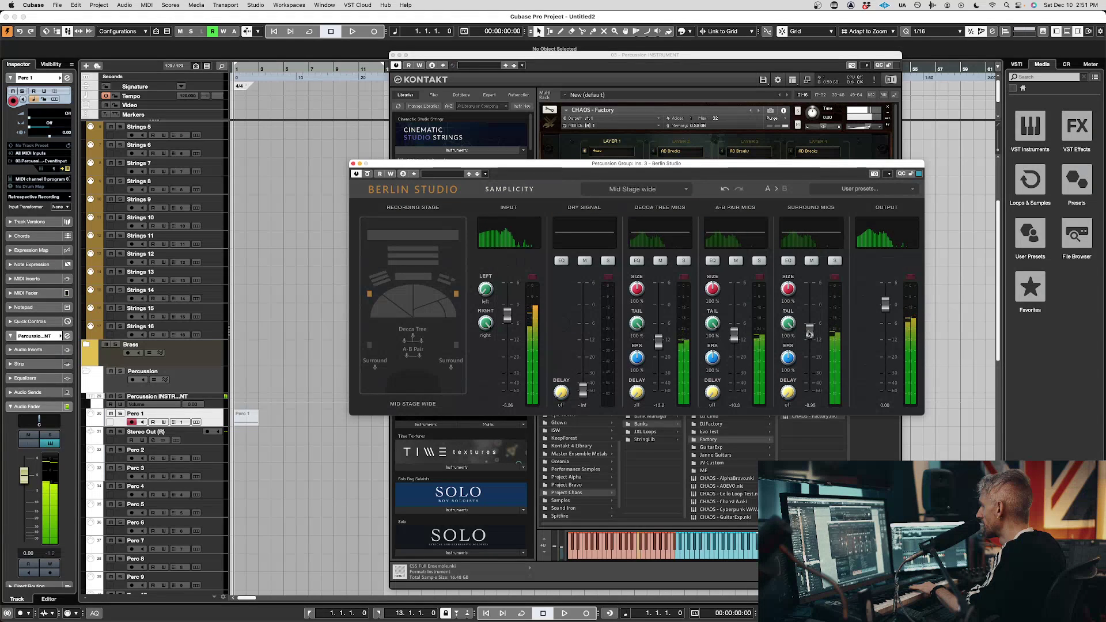
{"action": "left_click_drag", "start_coordinate": [734, 335], "coordinate": [732, 351]}
{"action": "left_click_drag", "start_coordinate": [591, 388], "coordinate": [580, 308]}
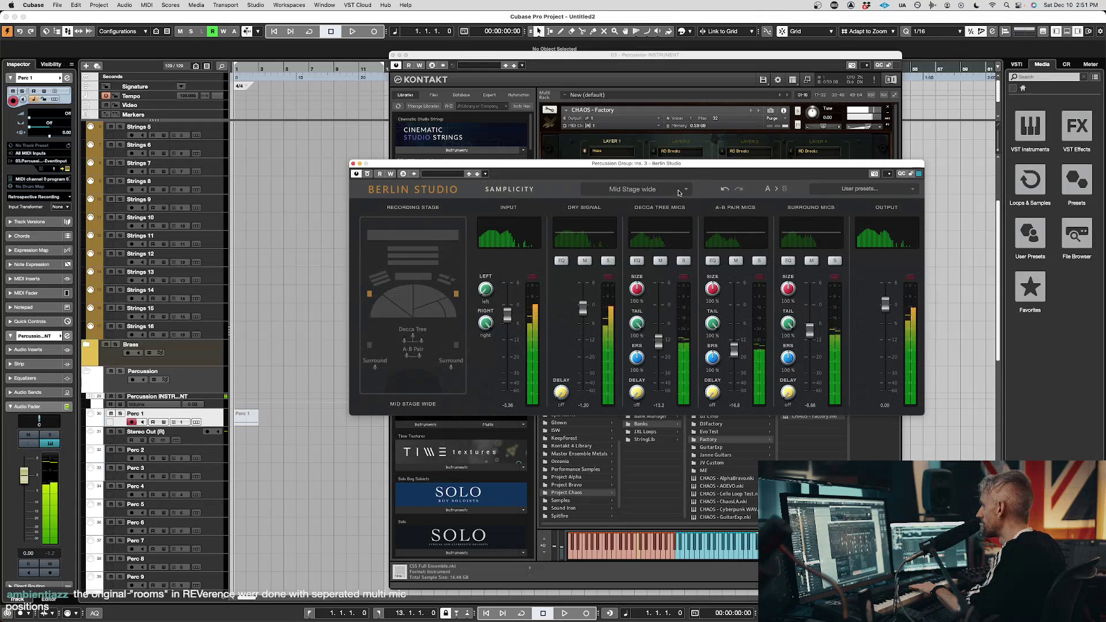
Load a PWM preset from the Synth category in the CHAOS instrument
{"action": "left_click", "coordinate": [689, 154]}
{"action": "left_click", "coordinate": [610, 151]}
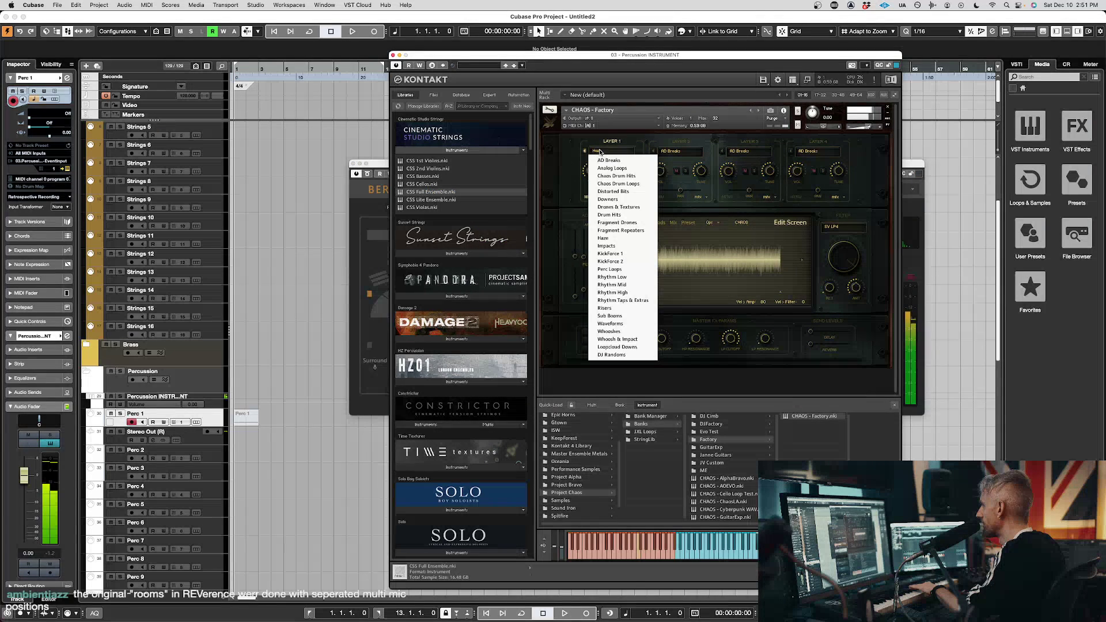
{"action": "left_click", "coordinate": [738, 233]}
{"action": "left_click", "coordinate": [687, 222]}
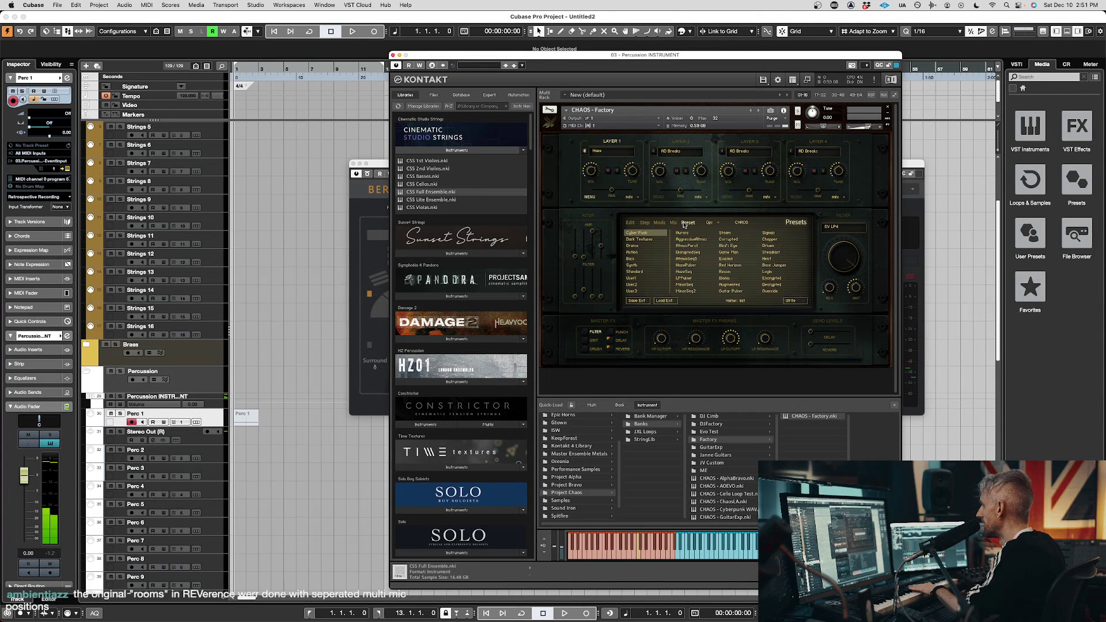
{"action": "left_click", "coordinate": [636, 265]}
{"action": "left_click", "coordinate": [706, 253]}
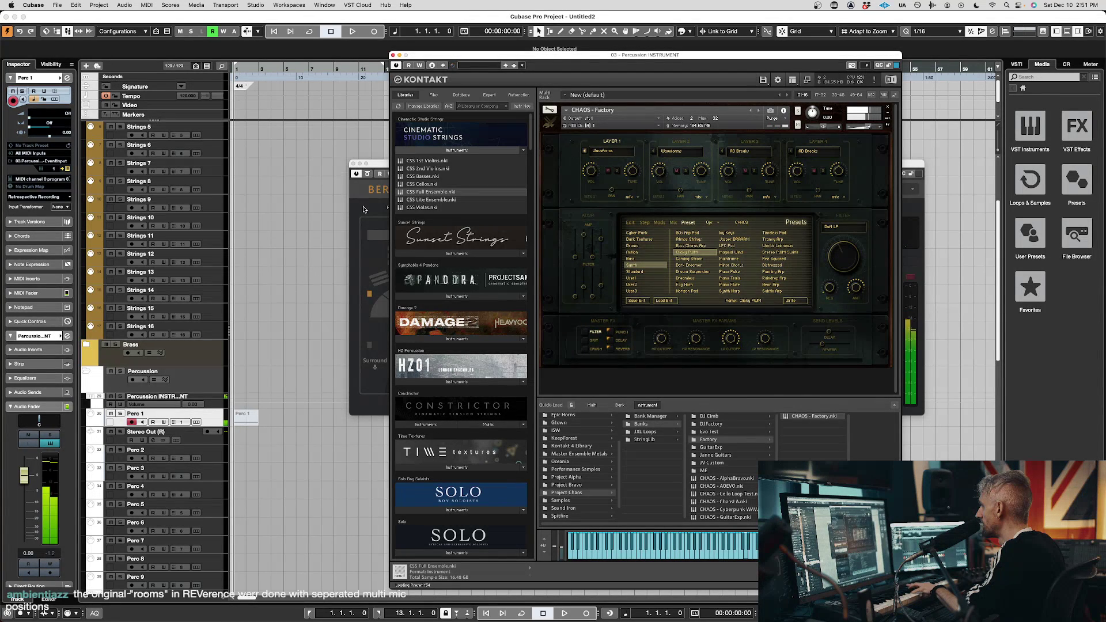
Bring Berlin Studio's dry signal fully down and compare the violins, Contrabasses, Choir and Front Stage wide positions
{"action": "left_click", "coordinate": [364, 209]}
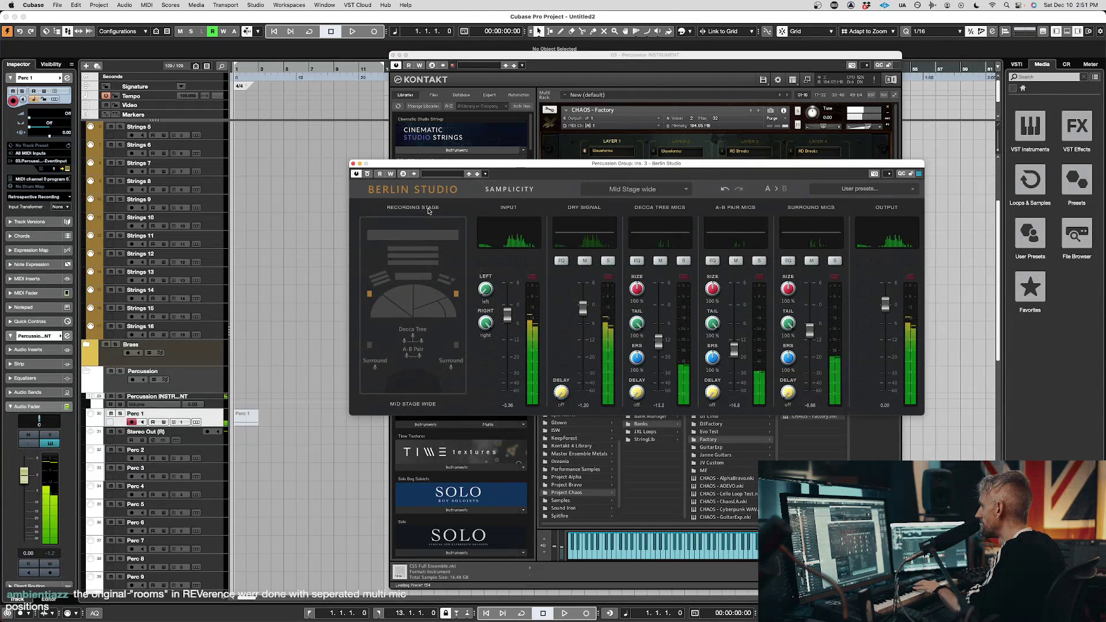
{"action": "left_click_drag", "start_coordinate": [583, 310], "coordinate": [583, 403]}
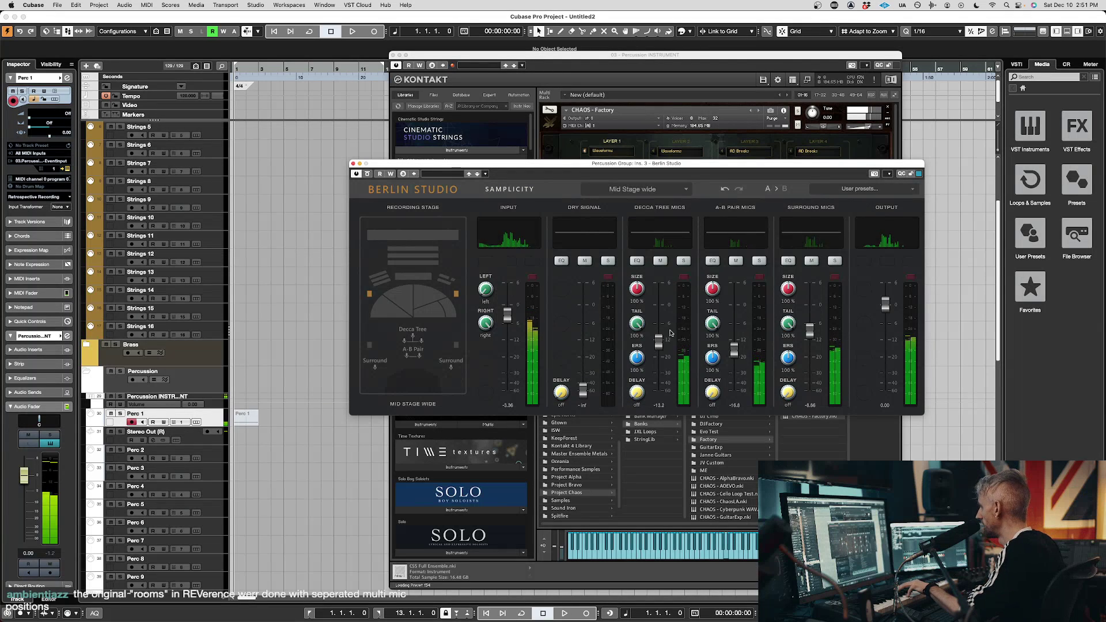
{"action": "left_click", "coordinate": [390, 304]}
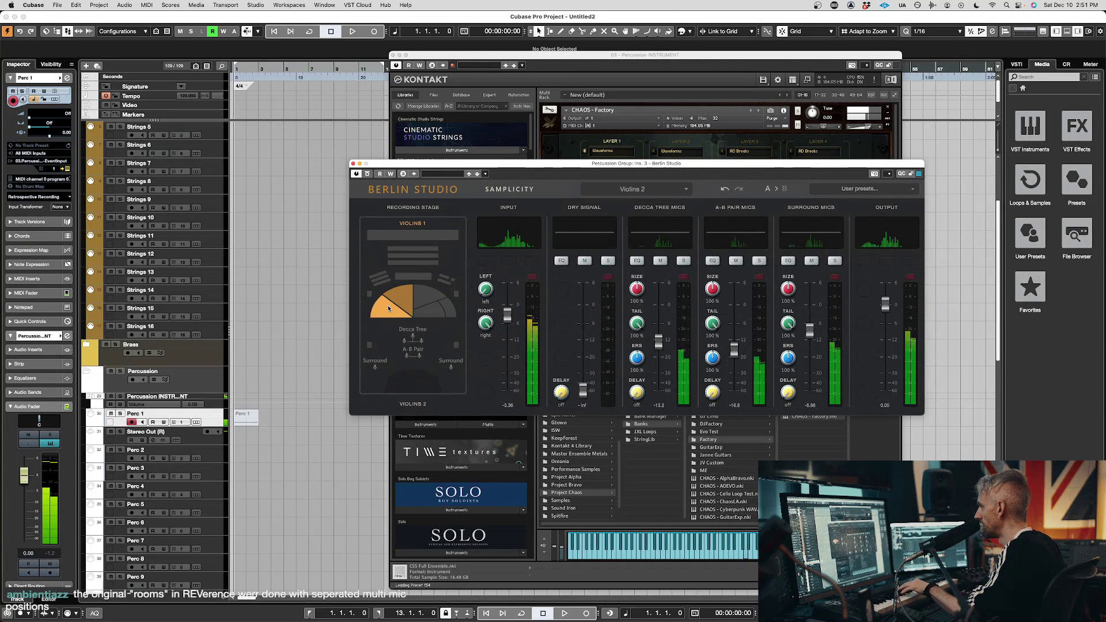
{"action": "left_click", "coordinate": [449, 308]}
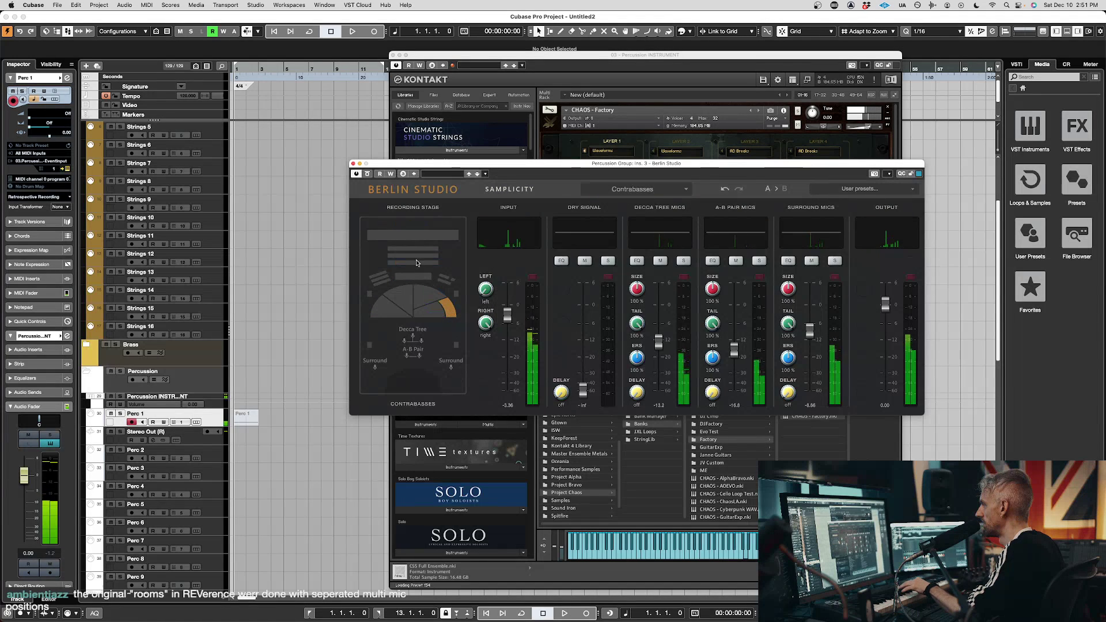
{"action": "left_click", "coordinate": [413, 235]}
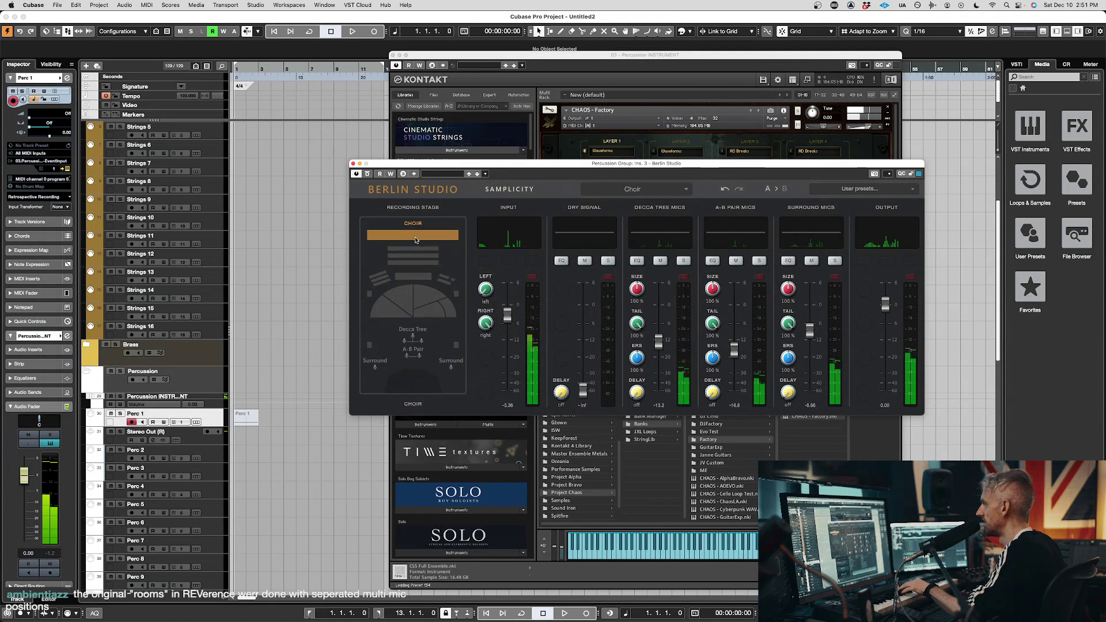
{"action": "left_click", "coordinate": [369, 346]}
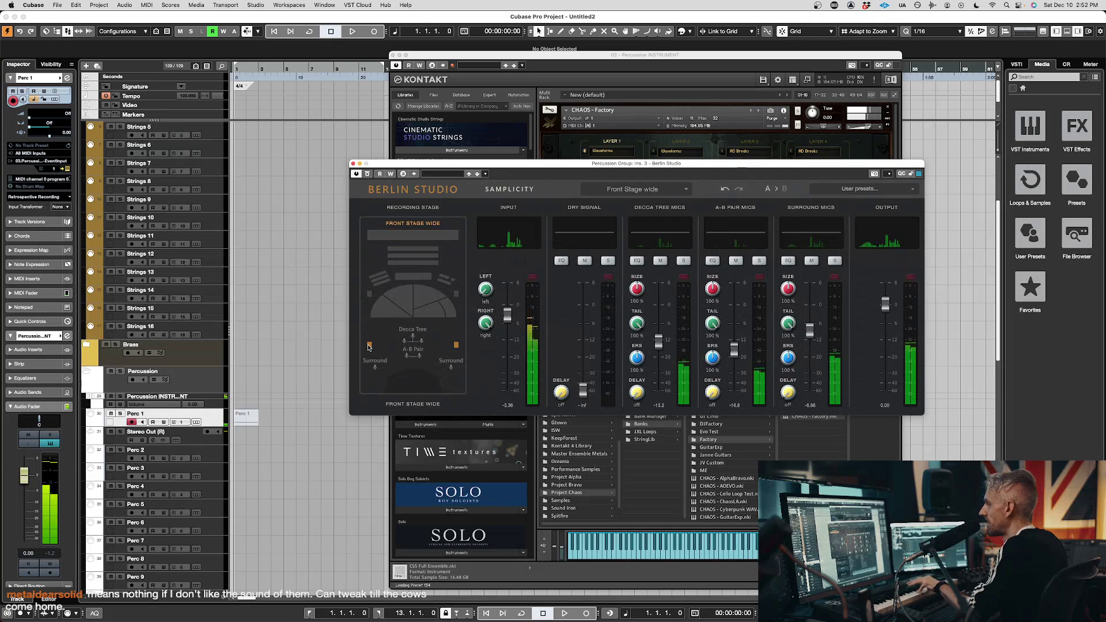
Audition the string section positions across the stage, ending on Mid Stage wide
{"action": "left_click", "coordinate": [383, 312]}
{"action": "left_click", "coordinate": [432, 299]}
{"action": "left_click", "coordinate": [452, 305]}
{"action": "left_click", "coordinate": [457, 294]}
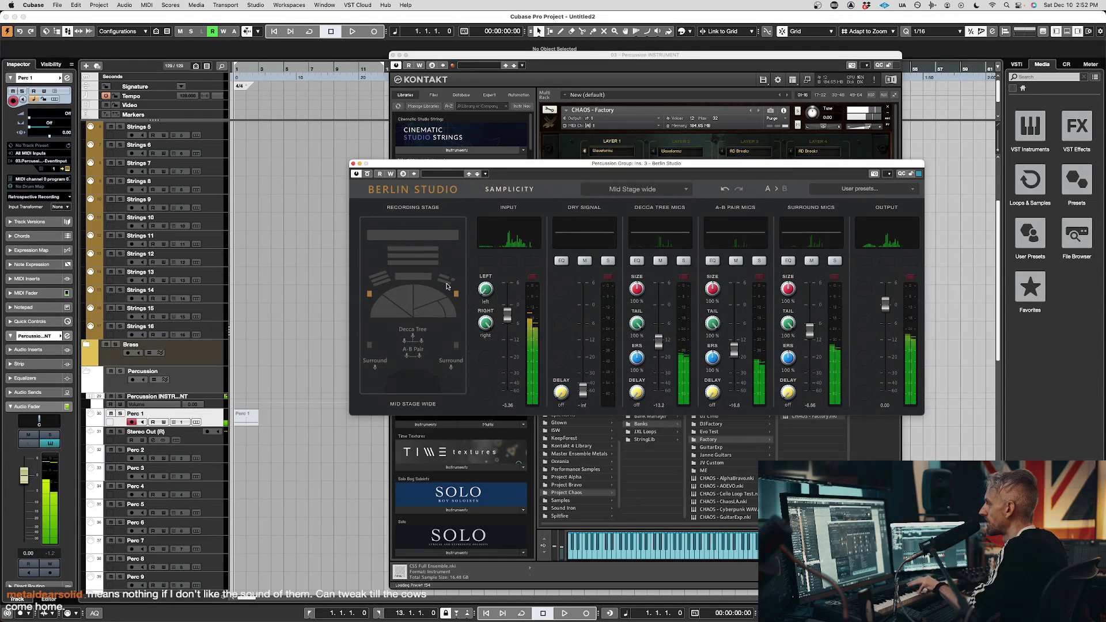
Compare the Trombones, Tuba, Woodwinds, French Horns bells forward and French Horns bells up positions
{"action": "left_click", "coordinate": [444, 281]}
{"action": "left_click", "coordinate": [448, 280]}
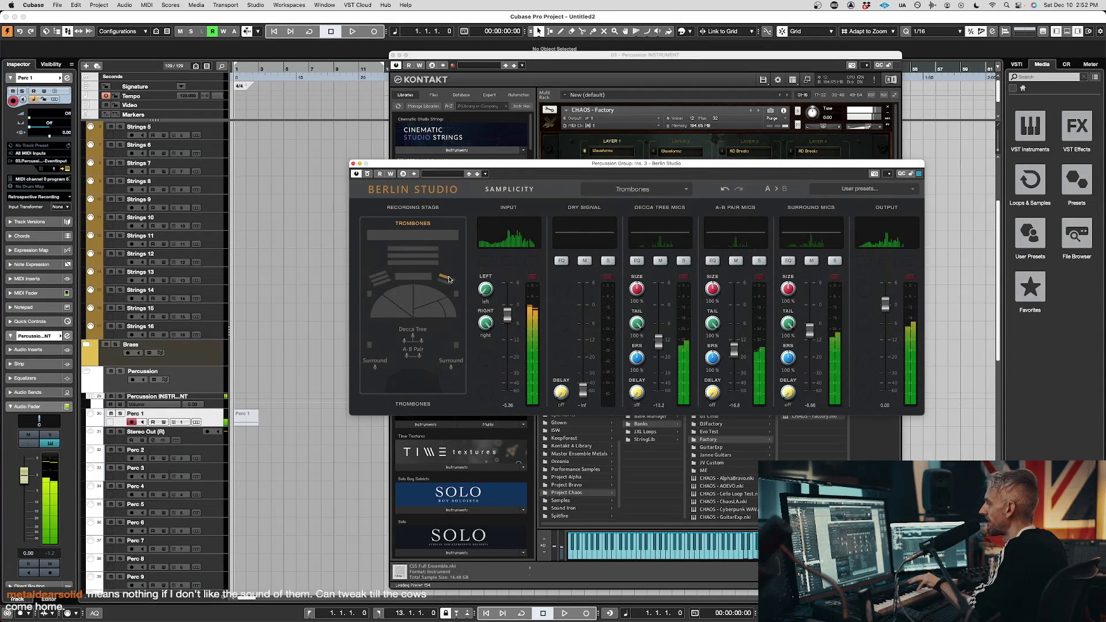
{"action": "left_click", "coordinate": [414, 277]}
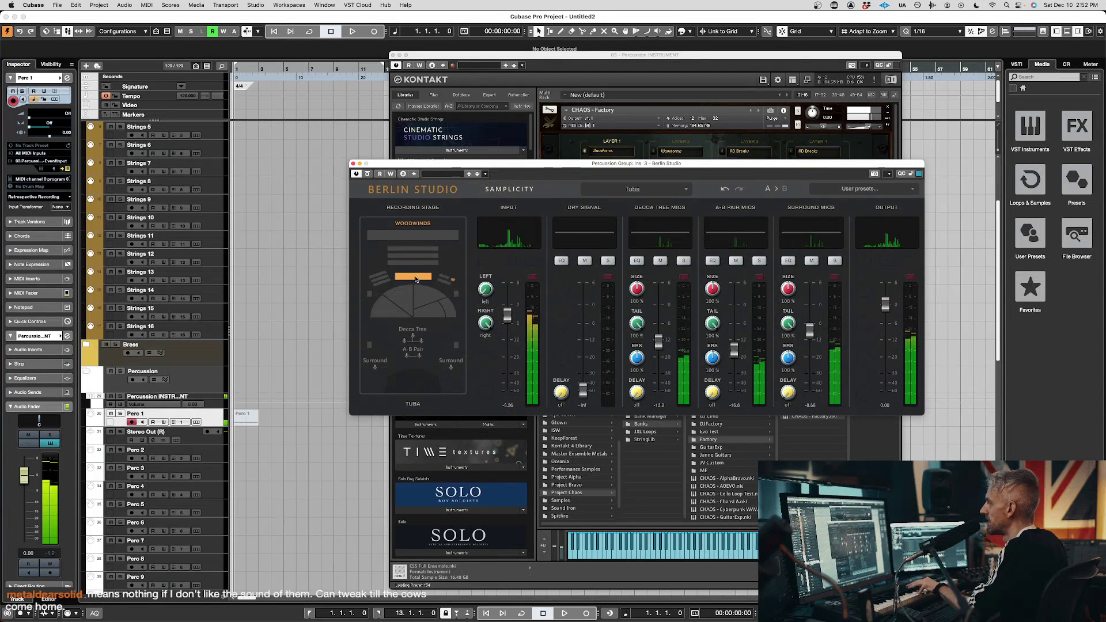
{"action": "left_click", "coordinate": [385, 280]}
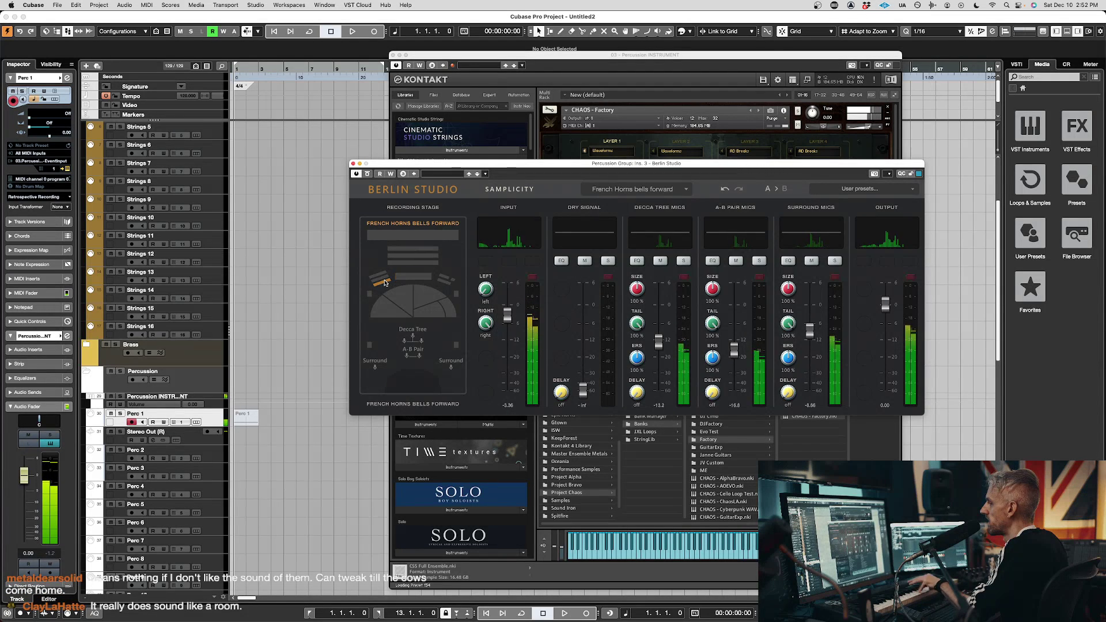
{"action": "left_click", "coordinate": [381, 279]}
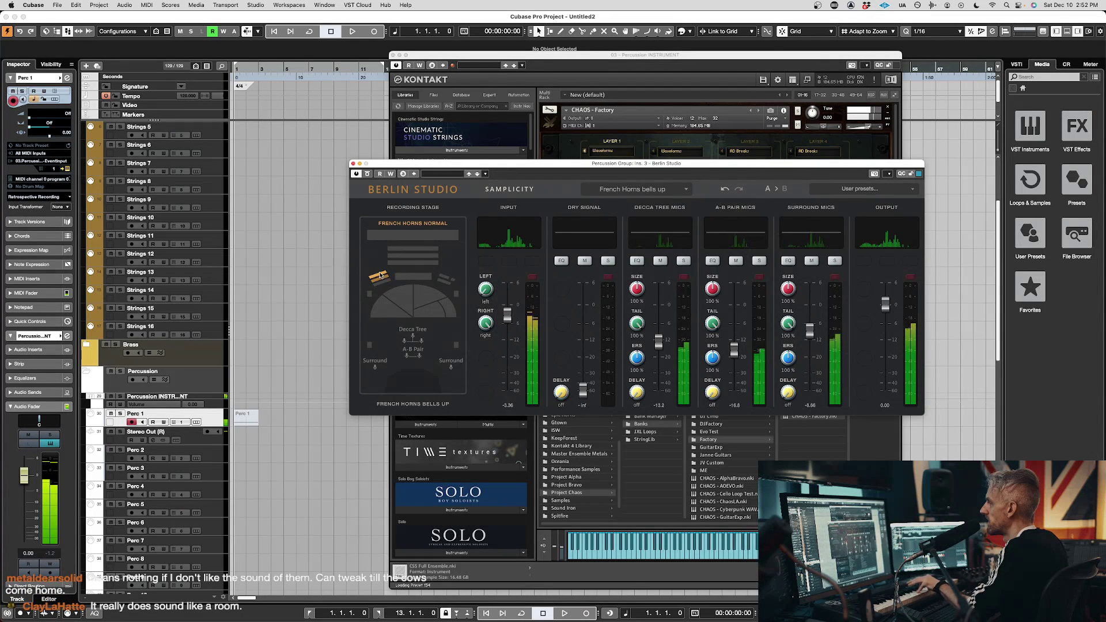
Try the percussion positions, including Percussion upward and Percussion large, and settle on French Horns bells forward
{"action": "left_click", "coordinate": [381, 276]}
{"action": "left_click", "coordinate": [396, 264]}
{"action": "left_click", "coordinate": [398, 257]}
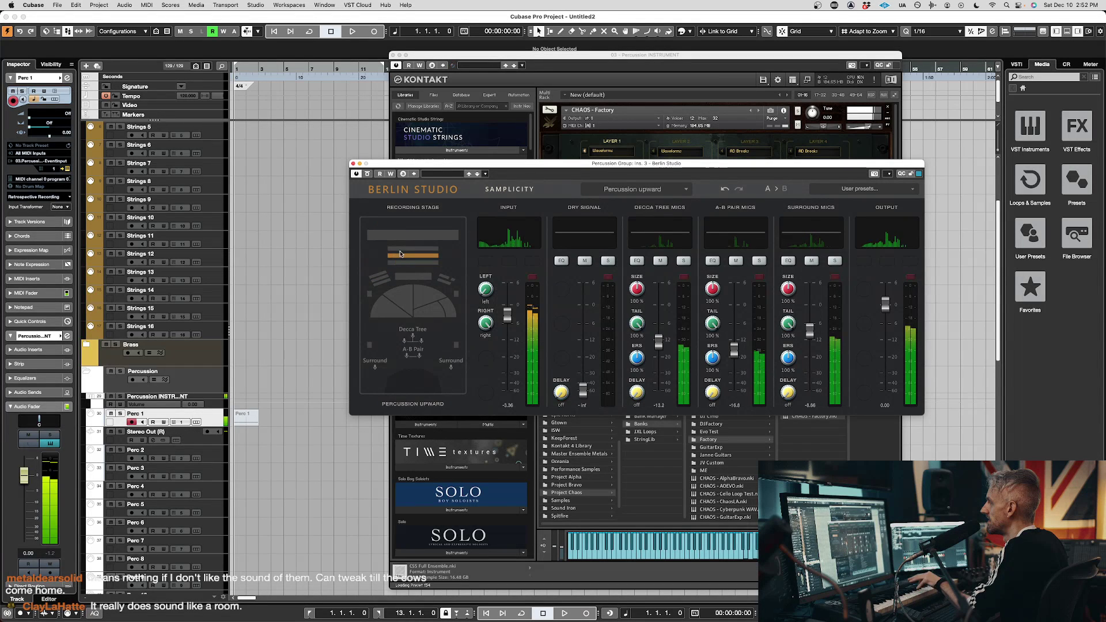
{"action": "left_click", "coordinate": [401, 250]}
{"action": "left_click", "coordinate": [402, 248]}
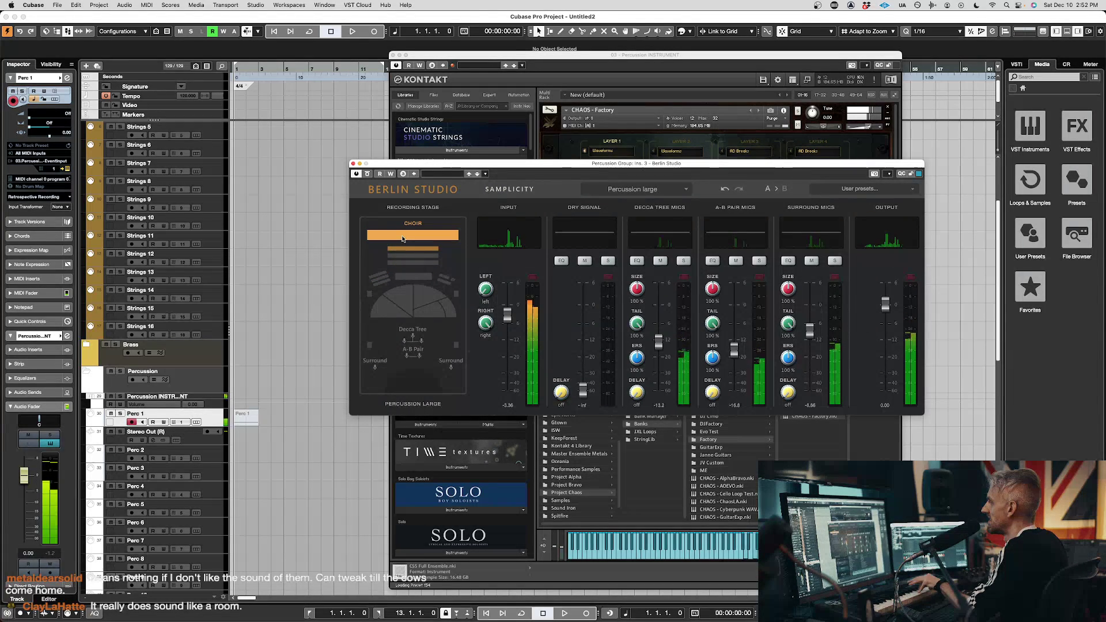
{"action": "left_click", "coordinate": [382, 281]}
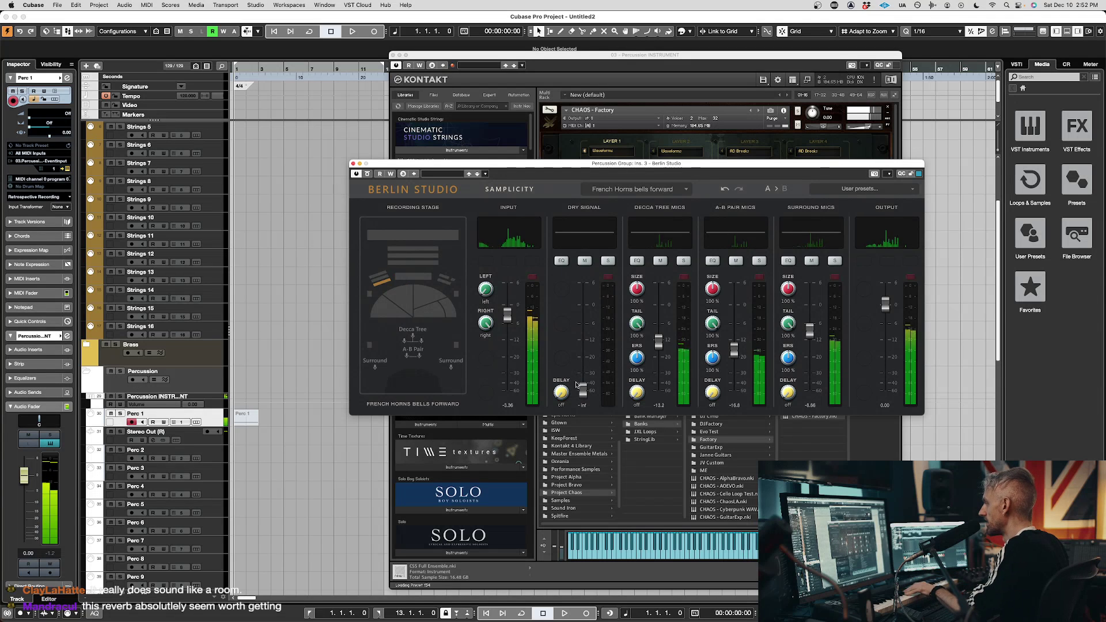
Set the dry signal to about -4.7 dB and the A-B Pair to about -2.4 dB, comparing the sound with Berlin Studio bypassed
{"action": "left_click_drag", "start_coordinate": [582, 393], "coordinate": [585, 323]}
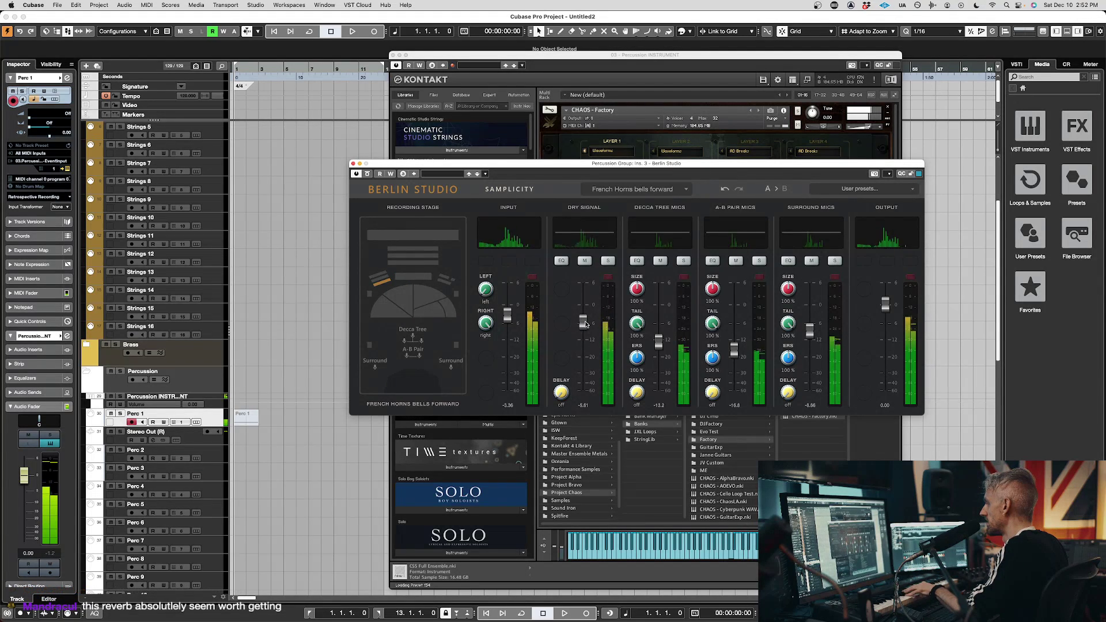
{"action": "left_click", "coordinate": [368, 174]}
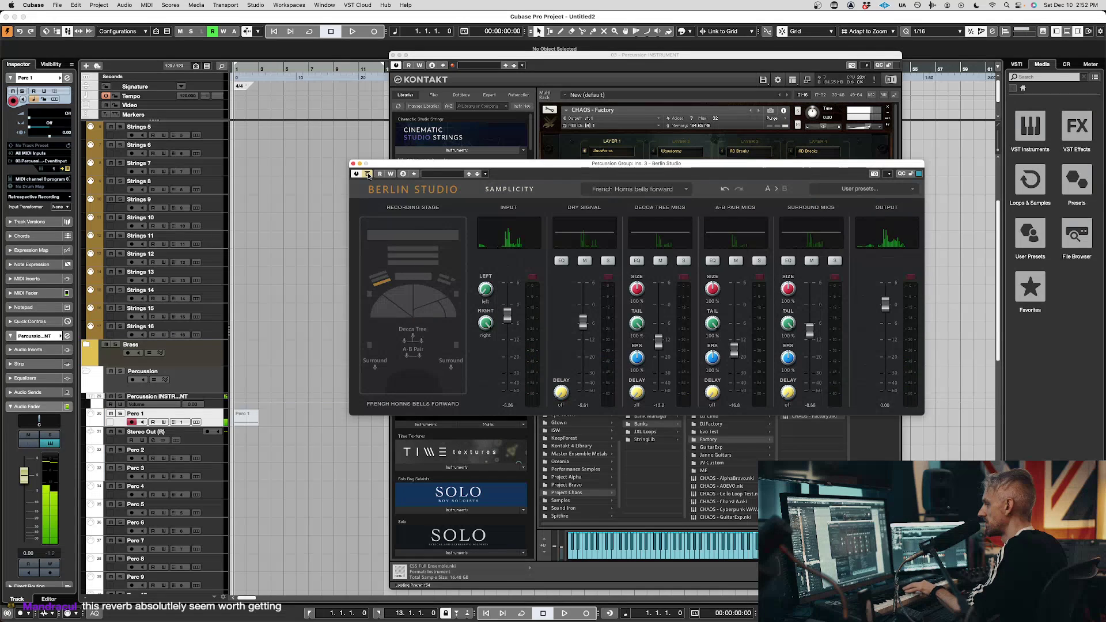
{"action": "left_click", "coordinate": [369, 174]}
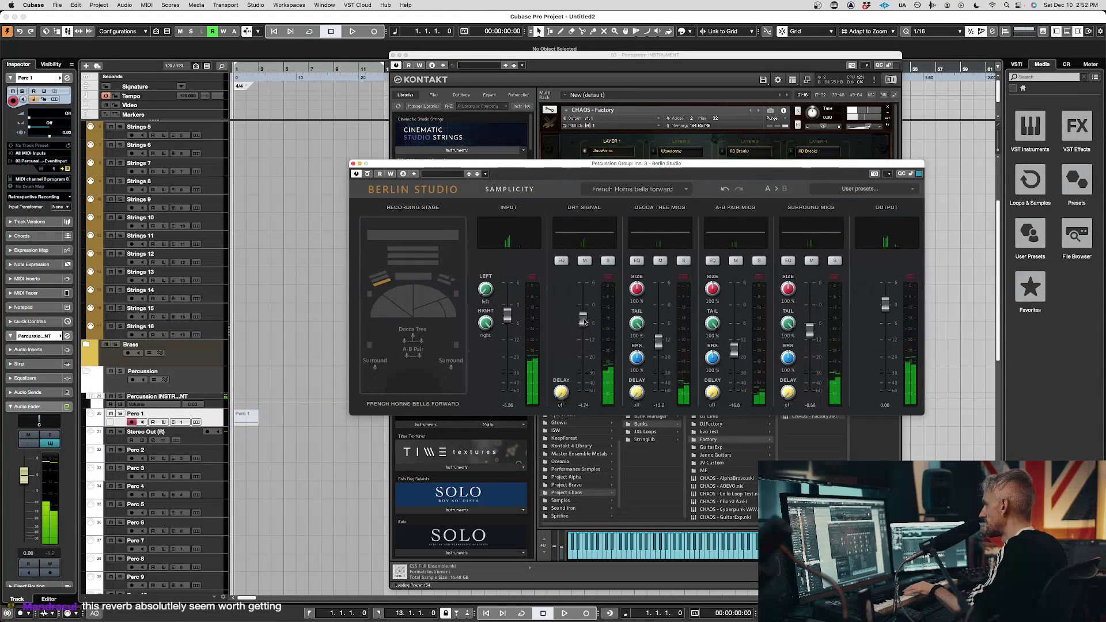
{"action": "left_click_drag", "start_coordinate": [738, 351], "coordinate": [743, 315]}
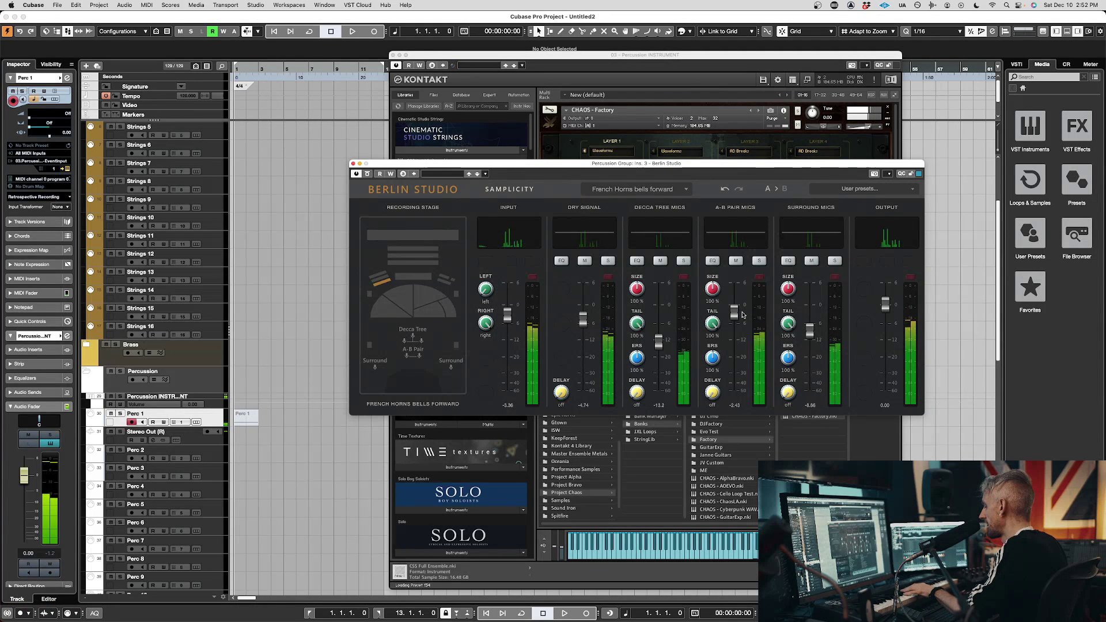
Load the Trancy Arp preset into the CHAOS instrument in Kontakt and bring Berlin Studio back to the front
{"action": "left_click", "coordinate": [724, 143]}
{"action": "left_click", "coordinate": [774, 239]}
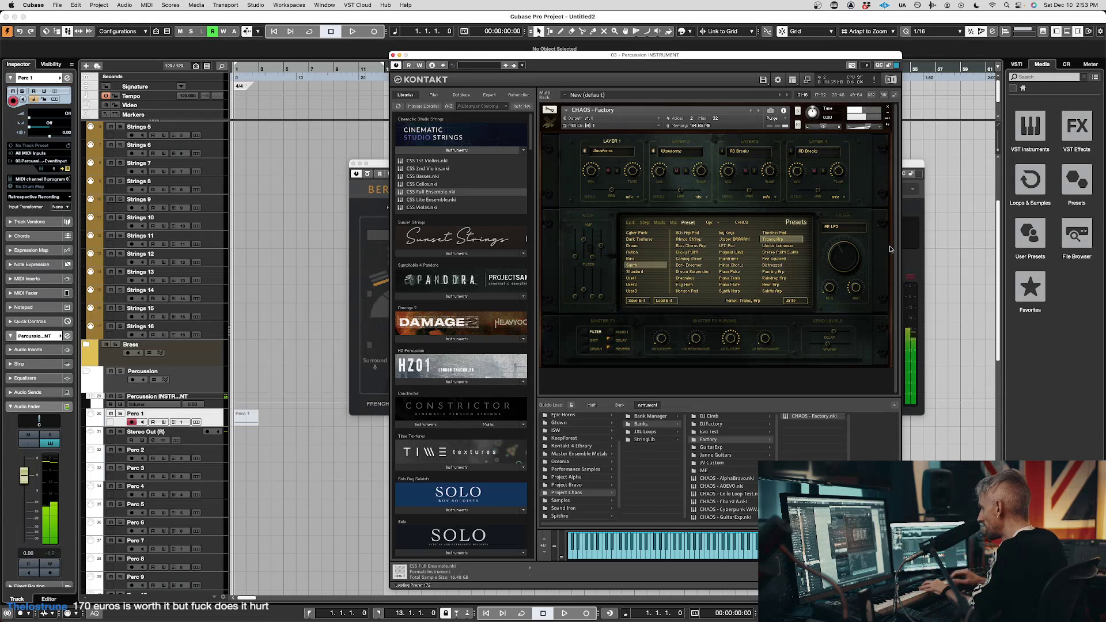
{"action": "left_click", "coordinate": [910, 266]}
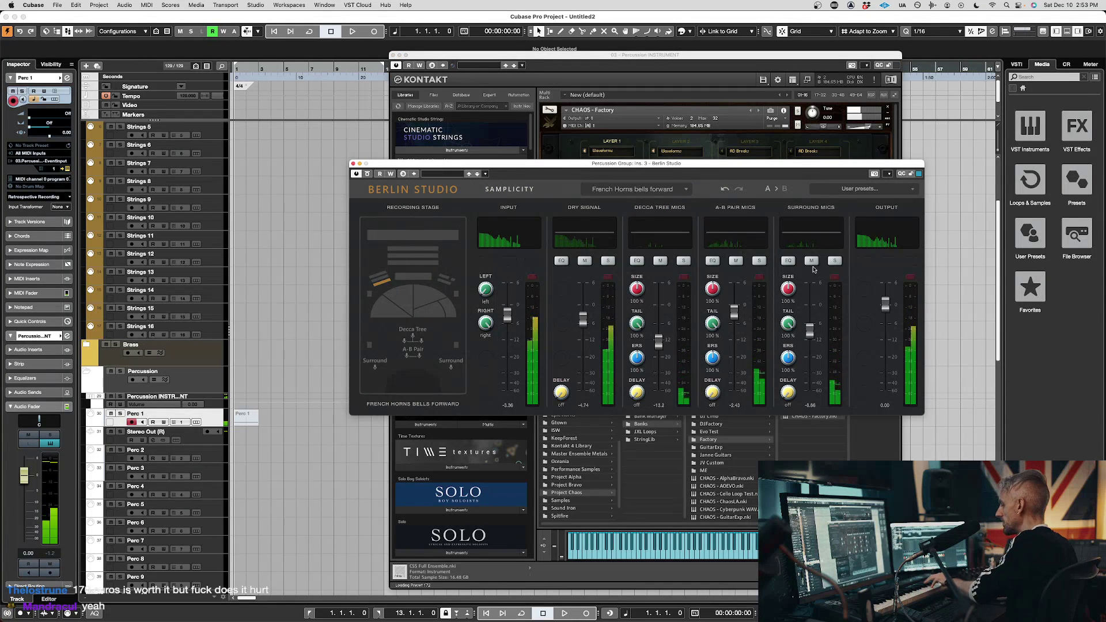
Pull the dry signal down to -inf and set Decca tree to about -10.4 dB, A-B pair to -13 dB and surround mics to -0.1 dB
{"action": "left_click_drag", "start_coordinate": [586, 321], "coordinate": [586, 397]}
{"action": "left_click_drag", "start_coordinate": [734, 311], "coordinate": [734, 358]}
{"action": "left_click_drag", "start_coordinate": [810, 330], "coordinate": [810, 313]}
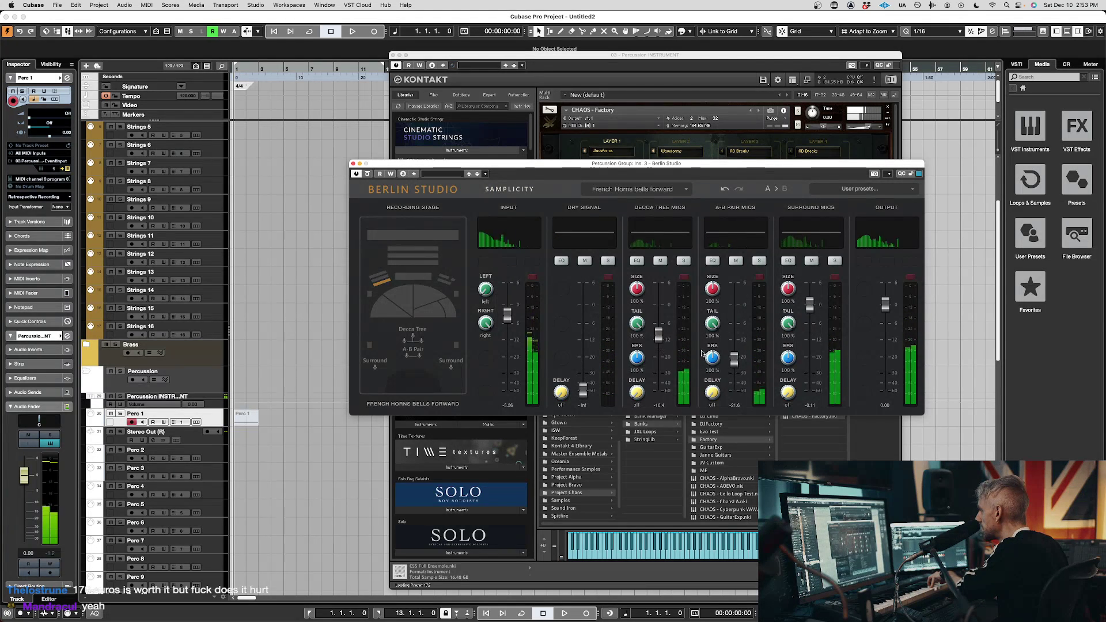
{"action": "left_click_drag", "start_coordinate": [734, 358], "coordinate": [734, 341]}
Audition the Woodwinds and Percussion large recording positions and settle on Percussion upward
{"action": "left_click", "coordinate": [419, 278]}
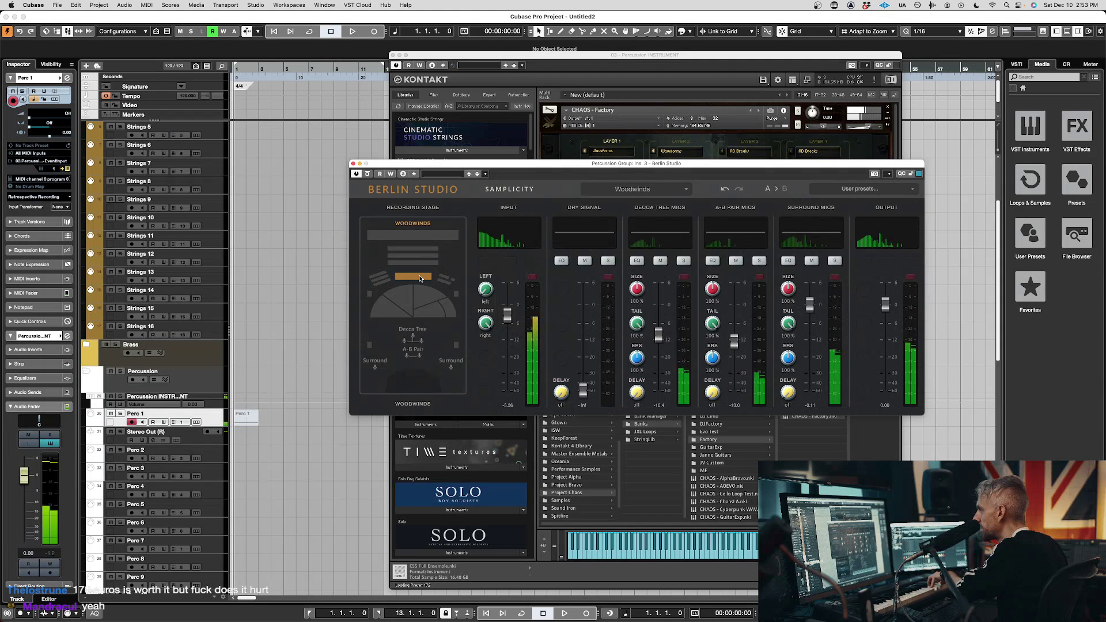
{"action": "left_click", "coordinate": [415, 256]}
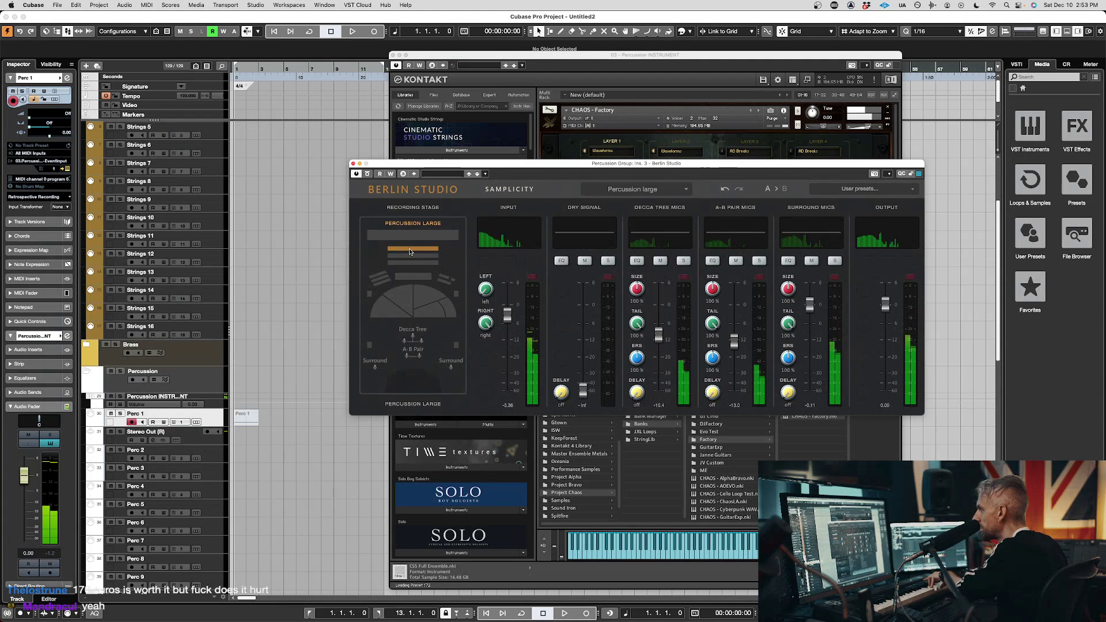
{"action": "left_click", "coordinate": [416, 256]}
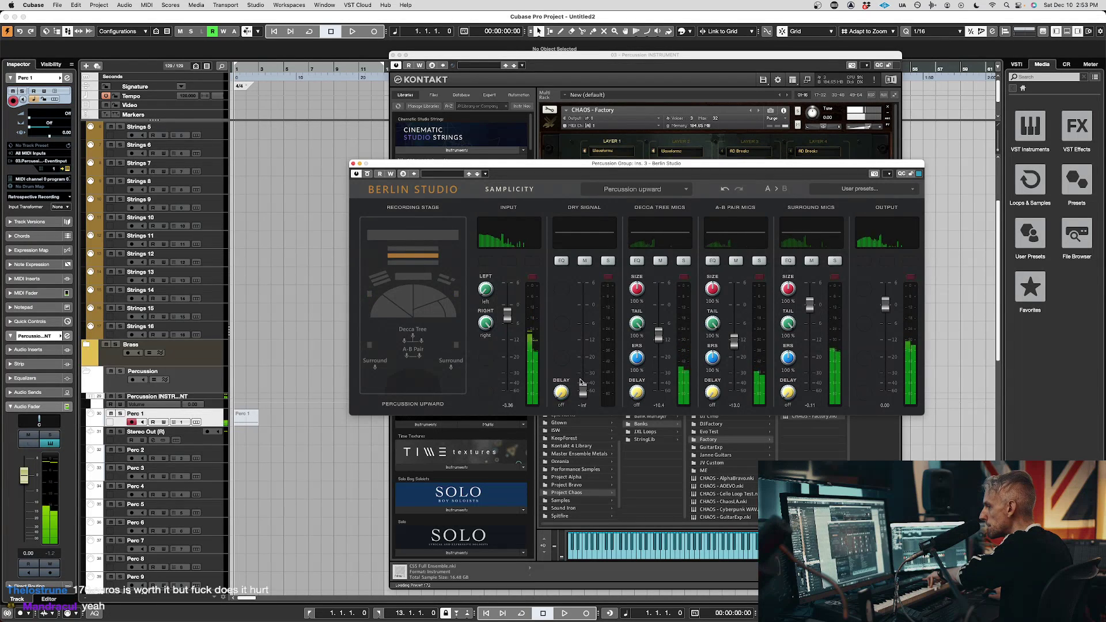
Raise the dry signal to about -2.07 dB and compare the sound with Berlin Studio bypassed and active
{"action": "left_click_drag", "start_coordinate": [583, 385], "coordinate": [582, 314]}
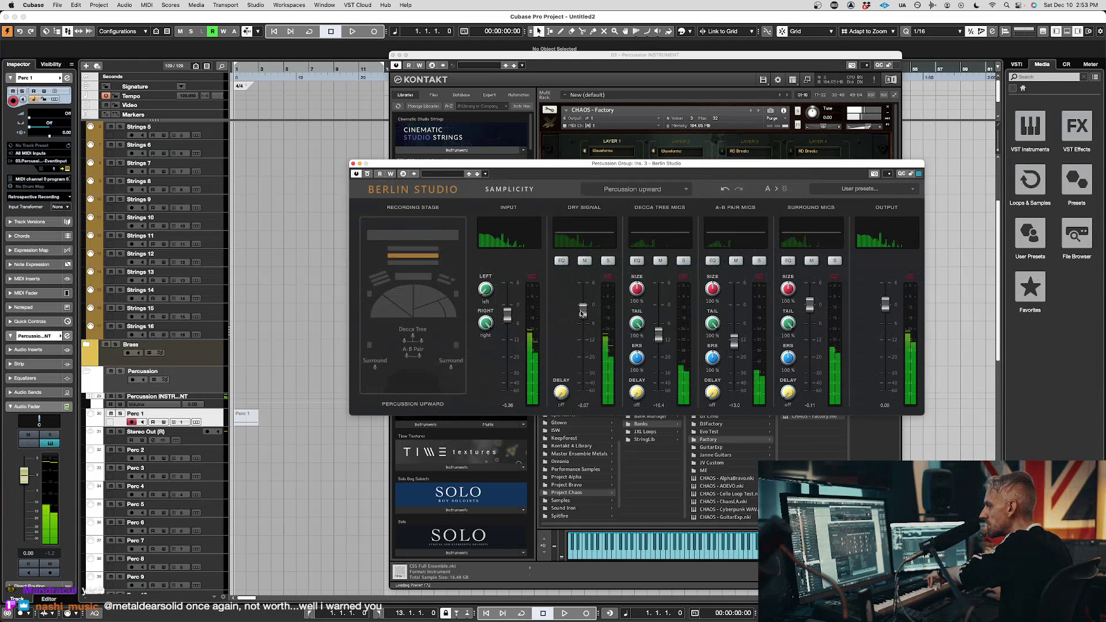
{"action": "left_click", "coordinate": [367, 174]}
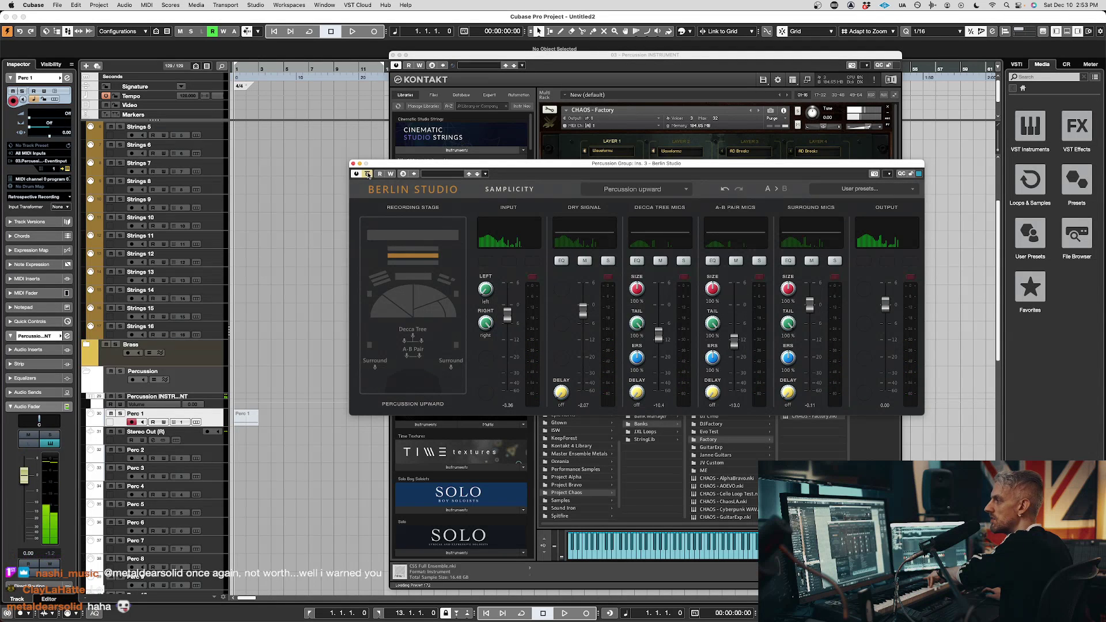
{"action": "left_click", "coordinate": [368, 174]}
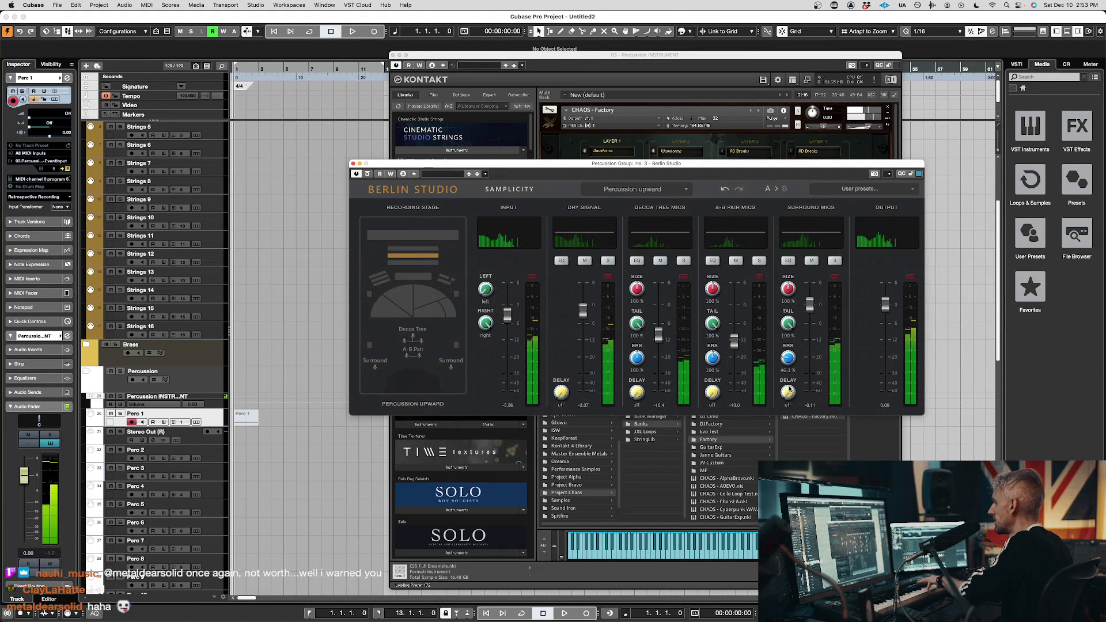
Set the surround mics' ERS to 79.7 % and level to about -3.4 dB, and lower the Decca tree mics to about -14.1 dB
{"action": "left_click_drag", "start_coordinate": [782, 344], "coordinate": [785, 351]}
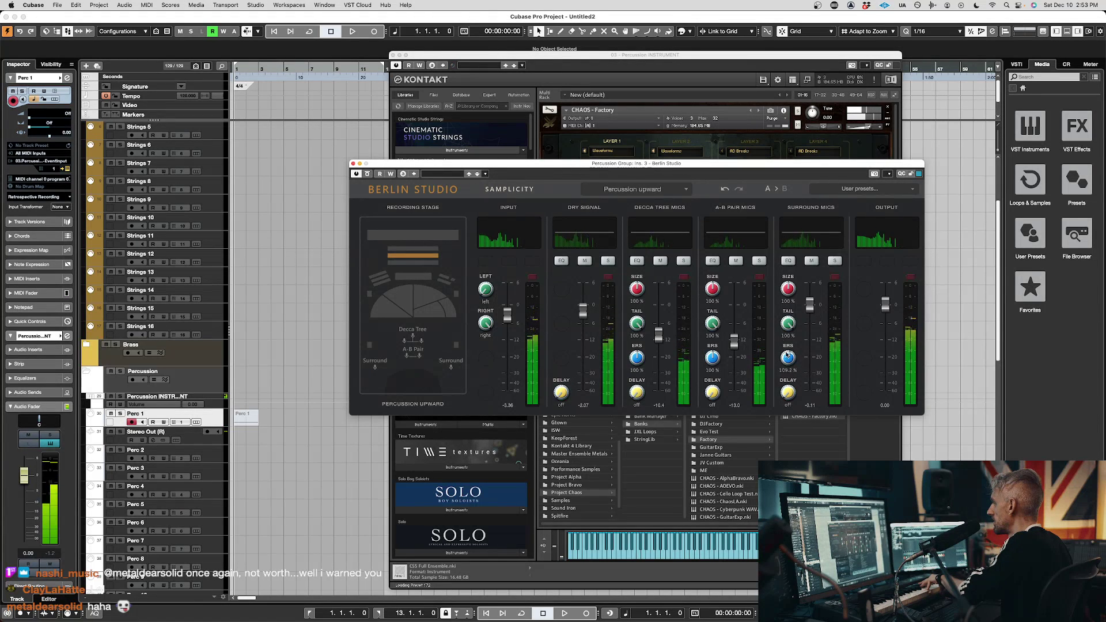
{"action": "left_click_drag", "start_coordinate": [805, 309], "coordinate": [807, 359]}
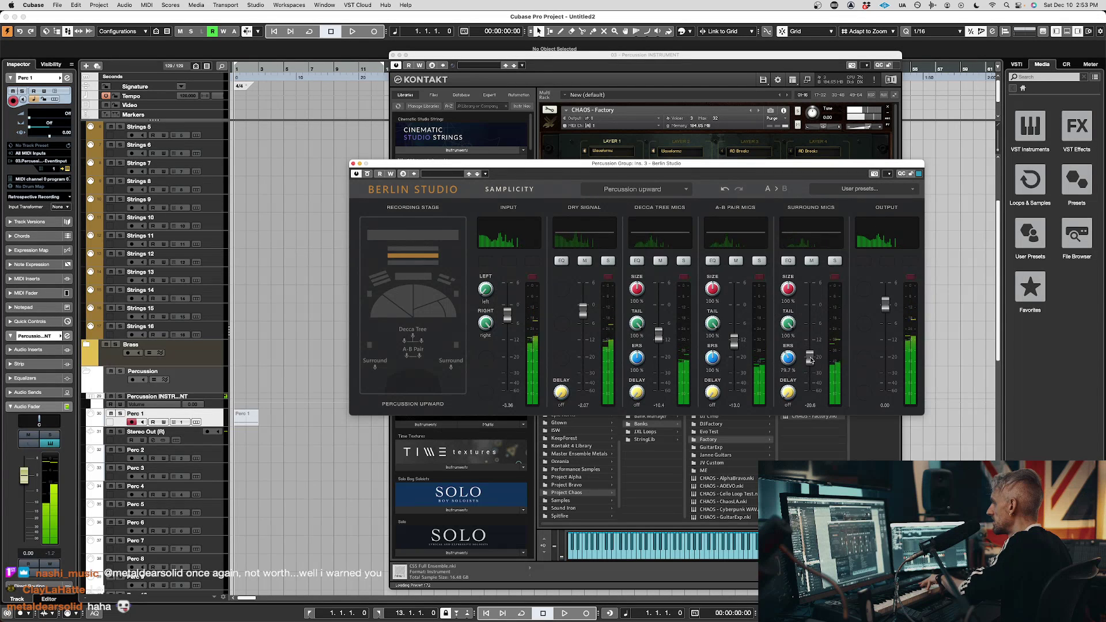
{"action": "left_click_drag", "start_coordinate": [657, 341], "coordinate": [658, 351]}
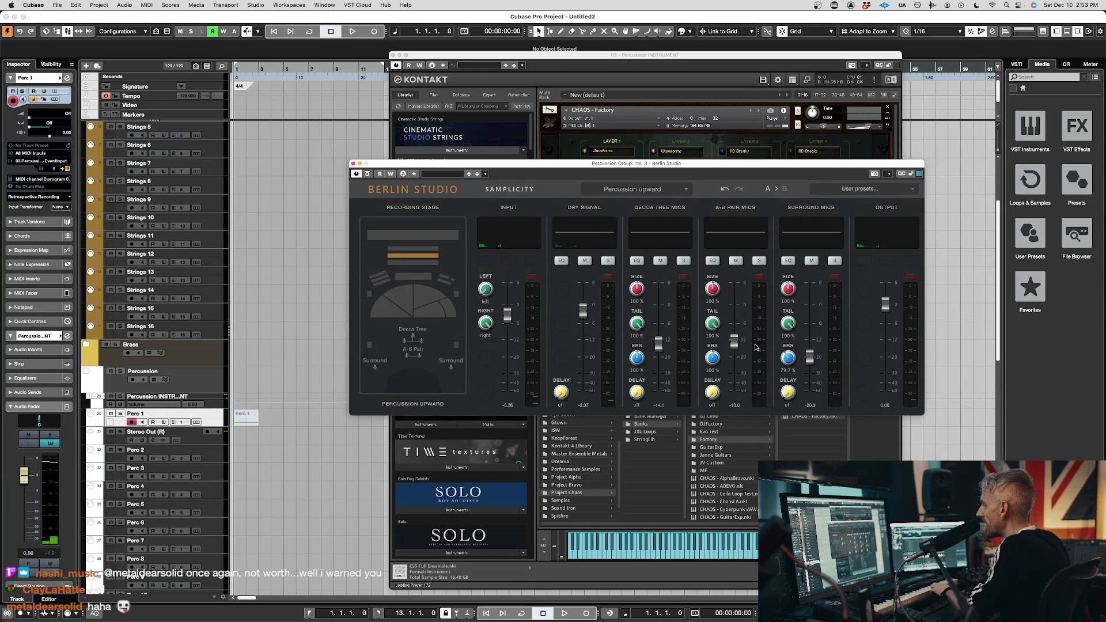
{"action": "left_click_drag", "start_coordinate": [810, 358], "coordinate": [811, 317]}
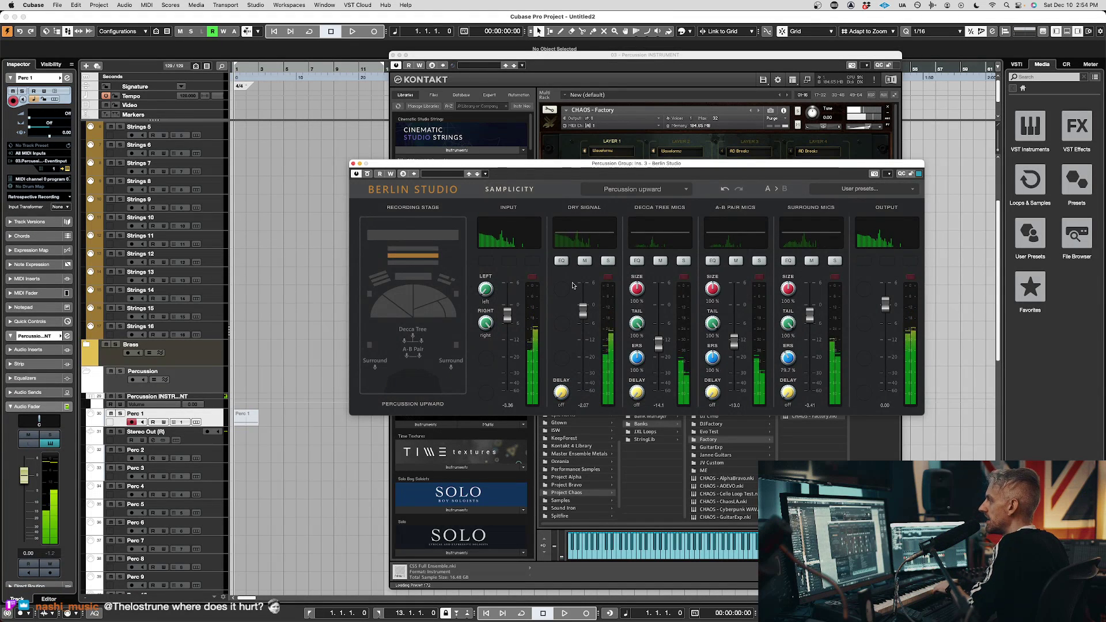
Load the Jasper BRAAAM preset into the CHAOS instrument in Kontakt and return to Berlin Studio
{"action": "left_click", "coordinate": [710, 128]}
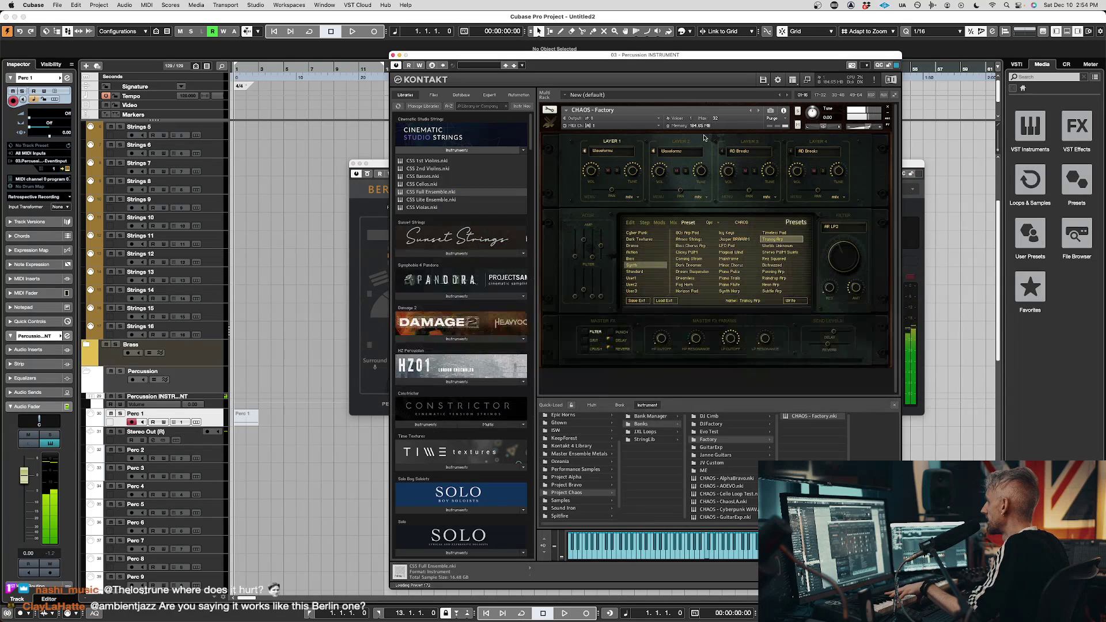
{"action": "left_click", "coordinate": [737, 239]}
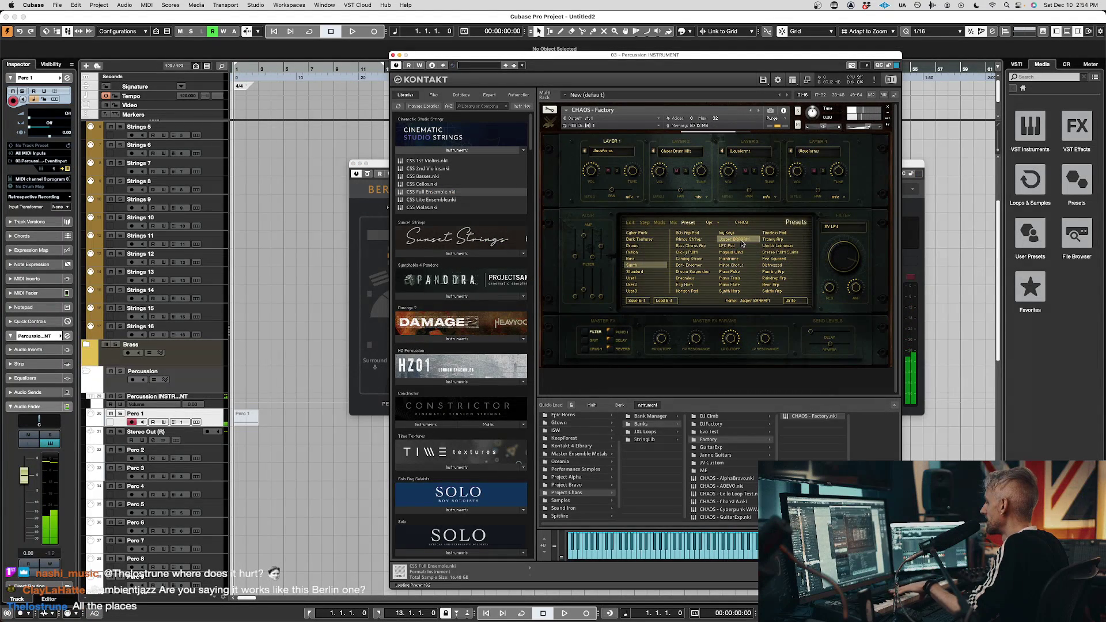
{"action": "left_click", "coordinate": [906, 206]}
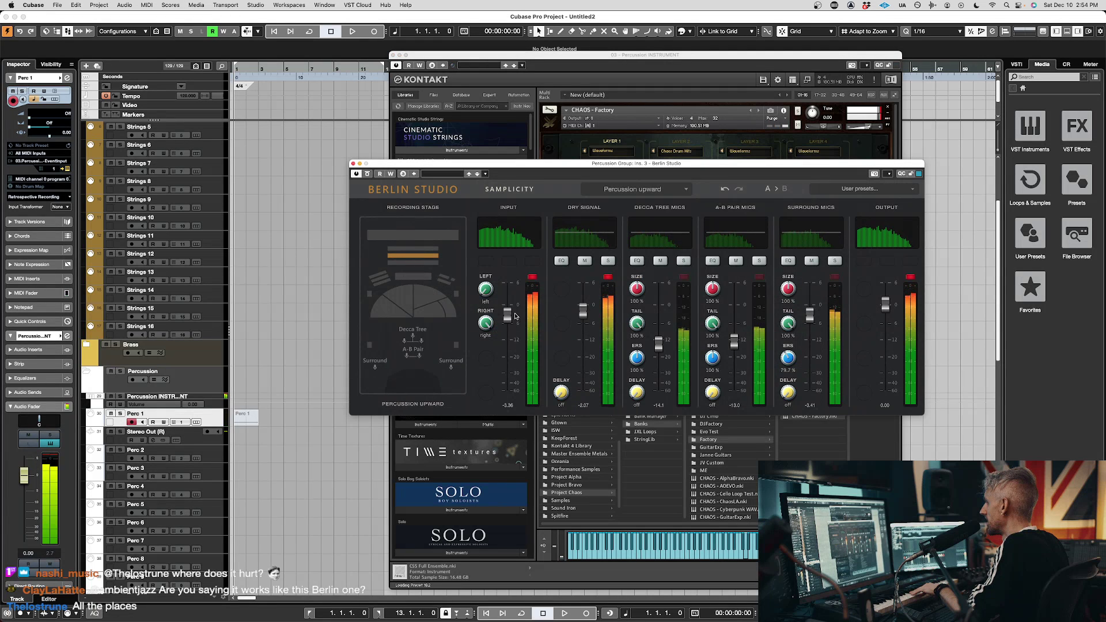
Lower the input to about -10.8 dB and the dry signal to -inf, and raise the A-B pair mics to about -9.9 dB
{"action": "left_click_drag", "start_coordinate": [587, 303], "coordinate": [586, 385]}
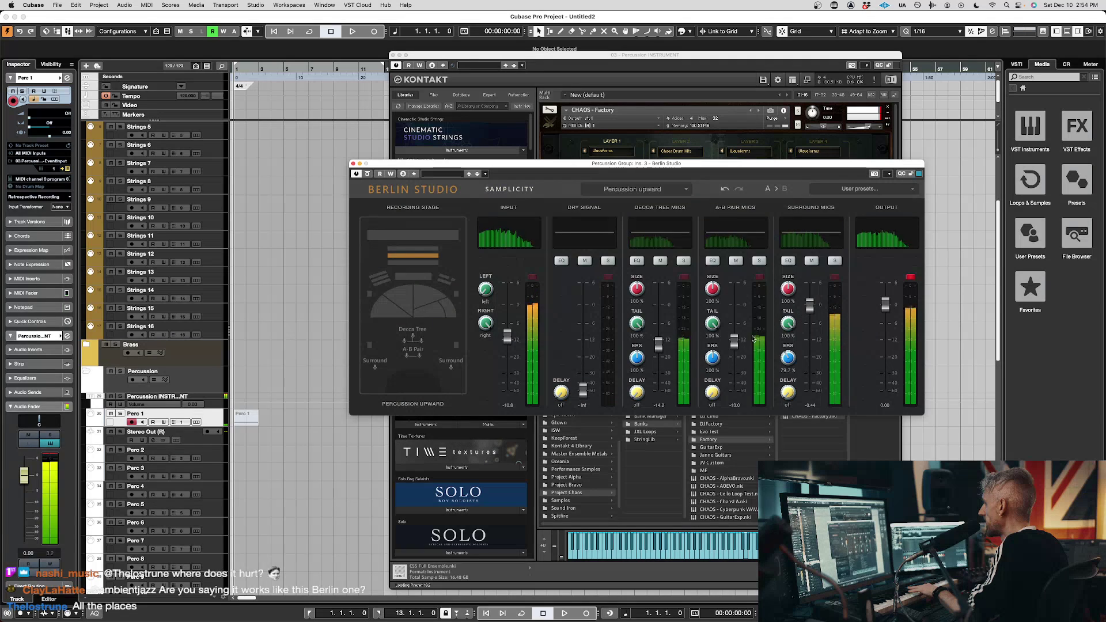
{"action": "left_click_drag", "start_coordinate": [734, 339], "coordinate": [734, 334]}
Switch the recording position to French Horns bells forward and set the Decca tree mics to about -10.3 dB and A-B pair to -7.8 dB
{"action": "left_click", "coordinate": [445, 281]}
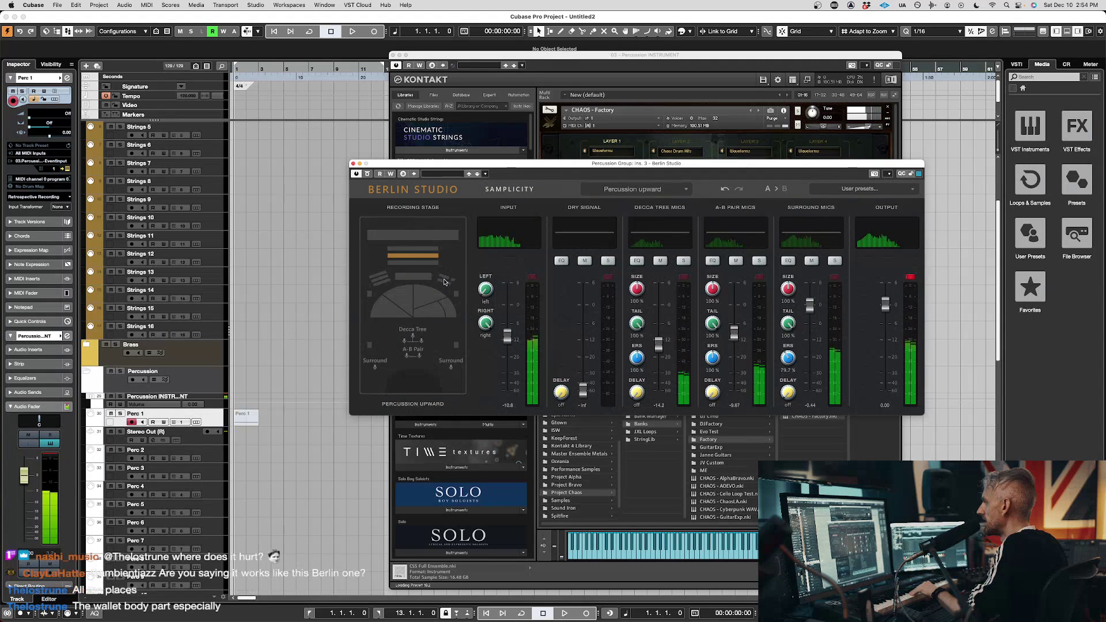
{"action": "left_click", "coordinate": [383, 283]}
{"action": "left_click_drag", "start_coordinate": [659, 345], "coordinate": [666, 338]}
{"action": "left_click_drag", "start_coordinate": [733, 332], "coordinate": [732, 334]}
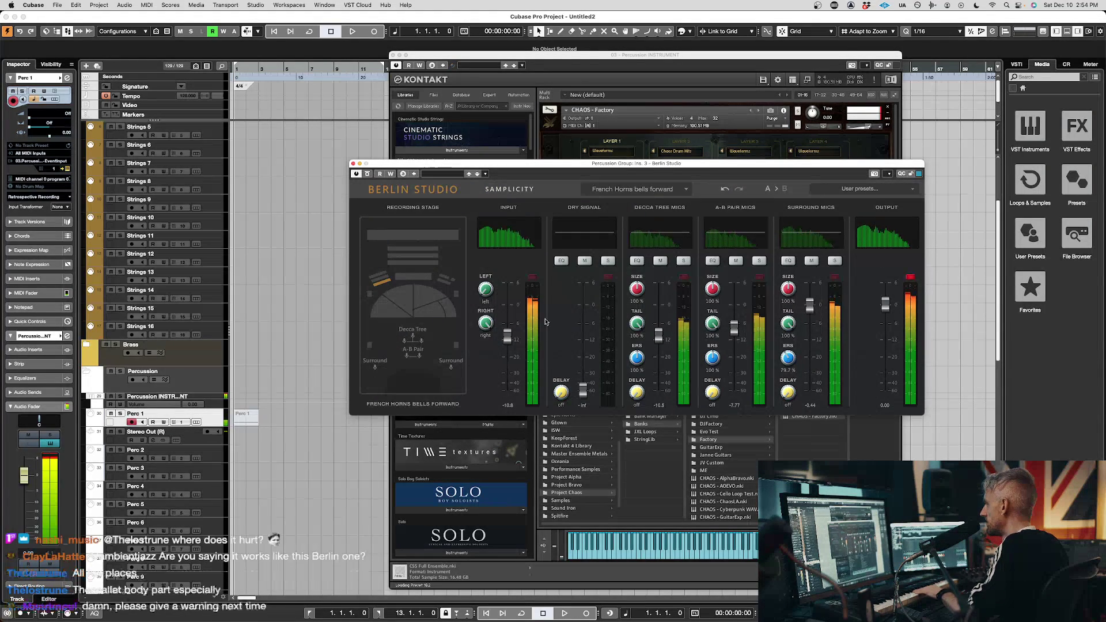
Lower the input level to about -15.3 dB and bring the dry signal up to about 0.2 dB
{"action": "left_click_drag", "start_coordinate": [507, 337], "coordinate": [506, 340]}
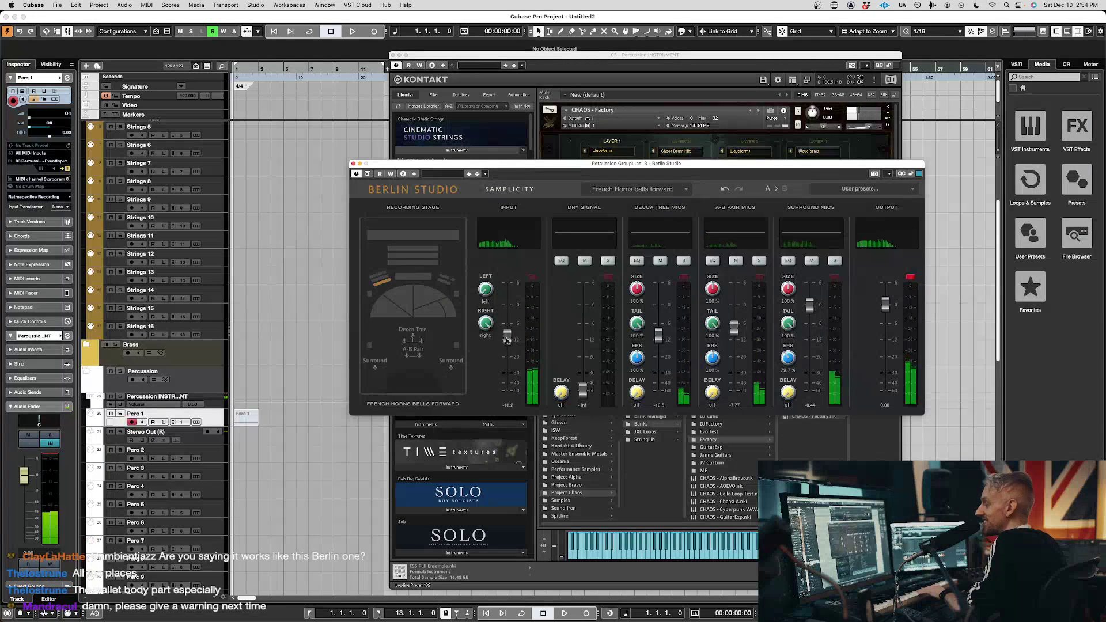
{"action": "left_click_drag", "start_coordinate": [506, 337], "coordinate": [507, 347]}
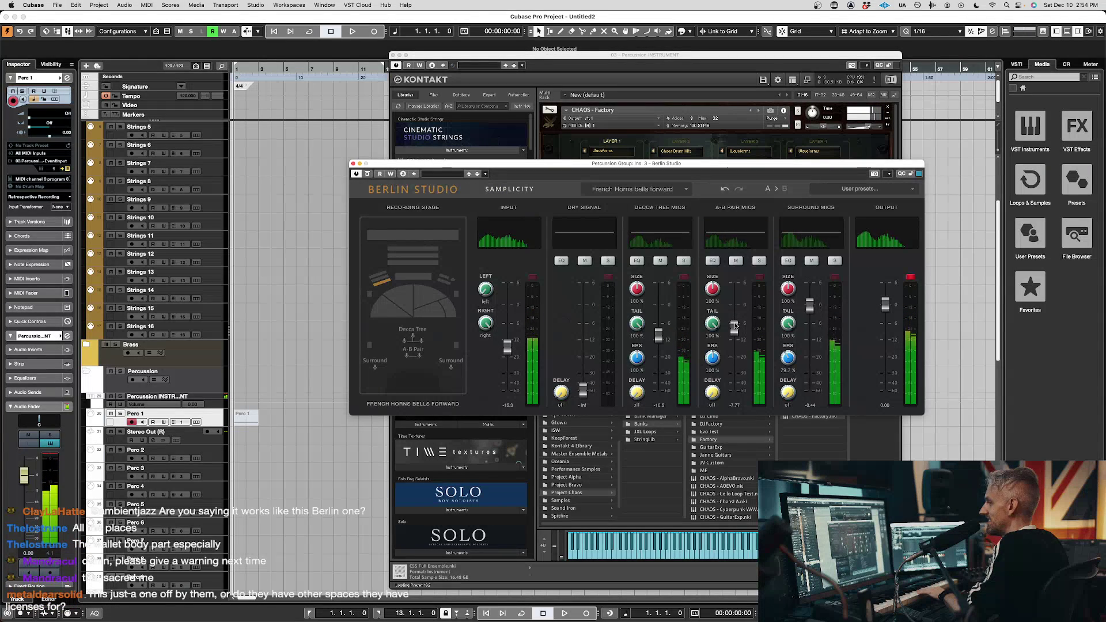
{"action": "left_click_drag", "start_coordinate": [735, 326], "coordinate": [732, 319]}
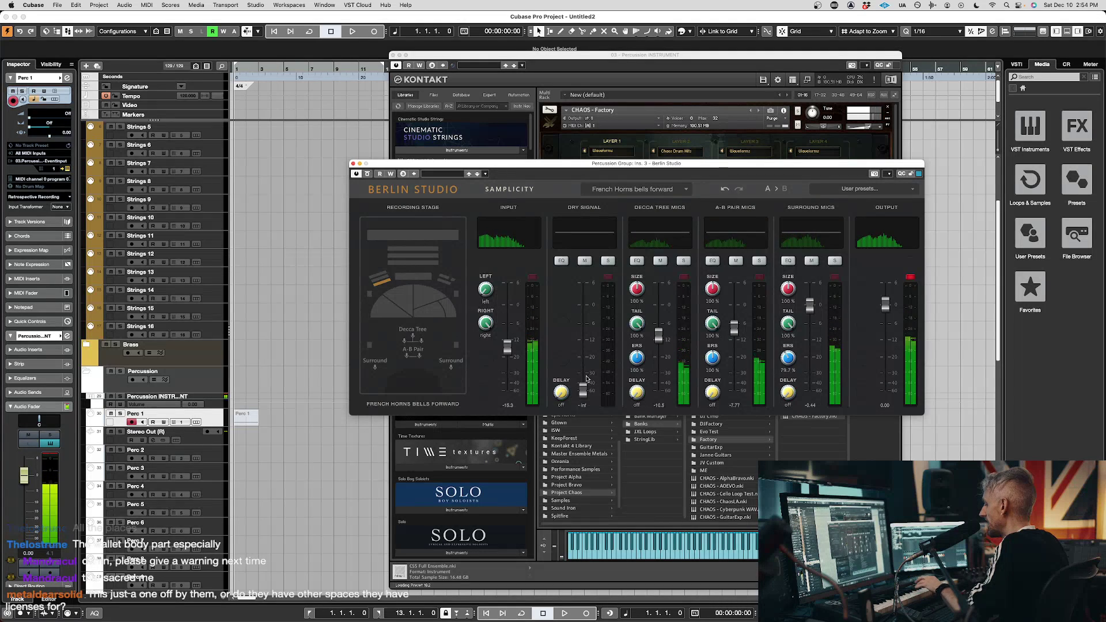
{"action": "left_click_drag", "start_coordinate": [583, 390], "coordinate": [582, 309]}
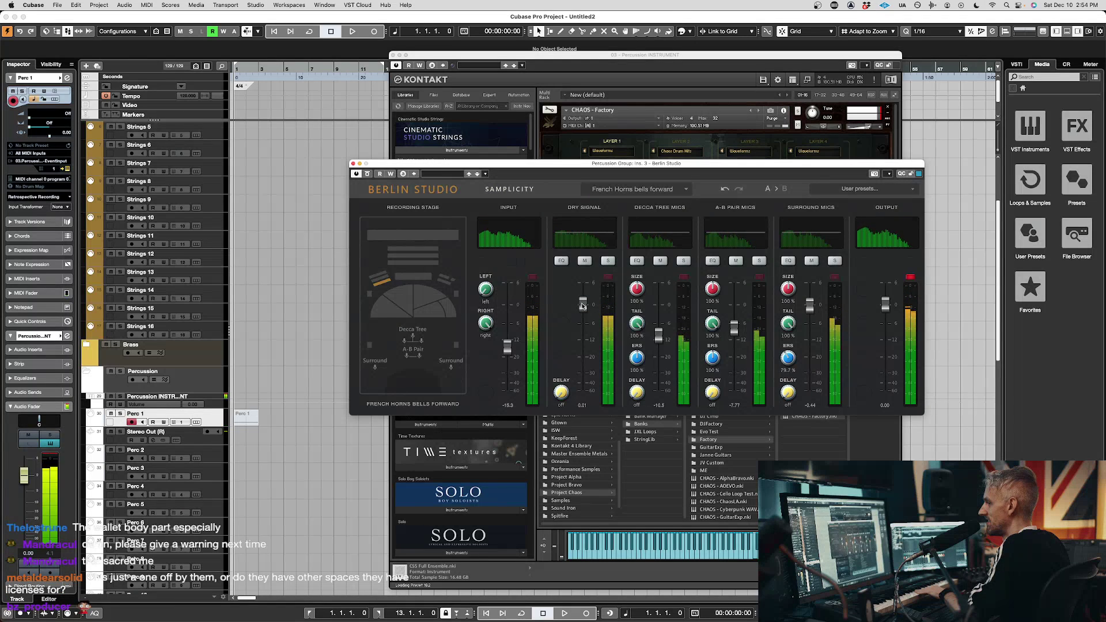
Compare against the bypassed plug-in, check the CHAOS instrument in Kontakt, and raise Berlin Studio's input level to about -4.9 dB
{"action": "left_click", "coordinate": [368, 174]}
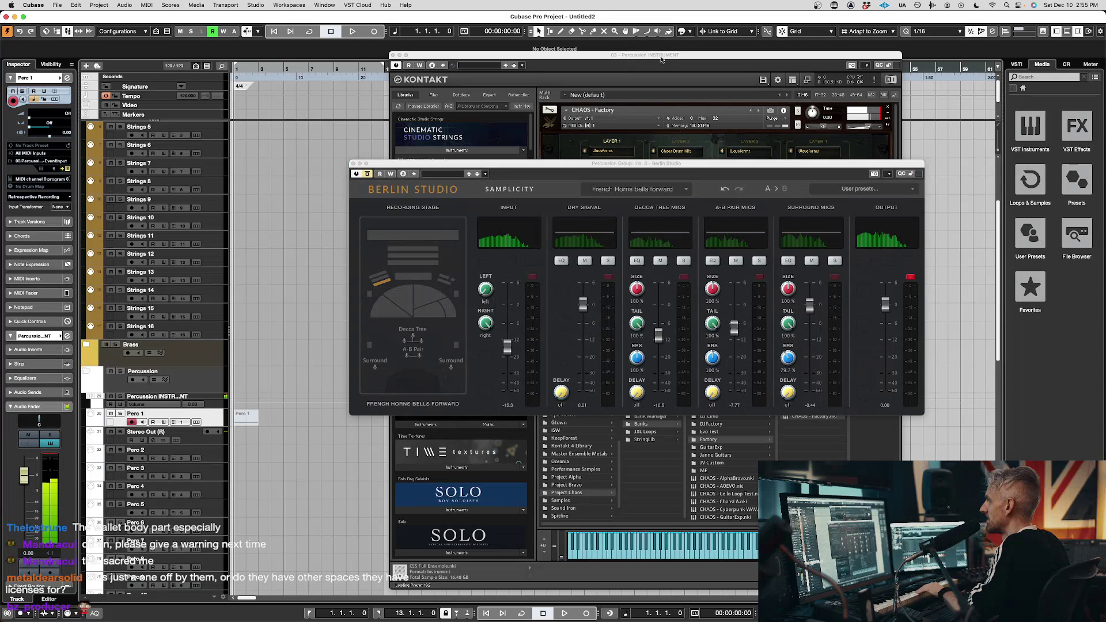
{"action": "left_click", "coordinate": [865, 137]}
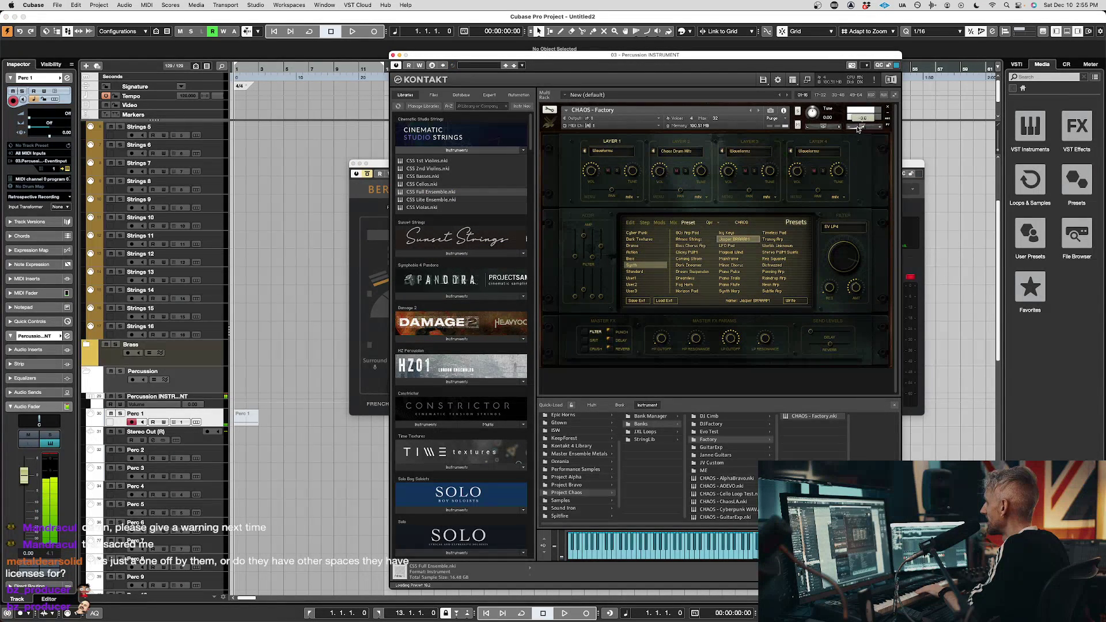
{"action": "left_click", "coordinate": [913, 225]}
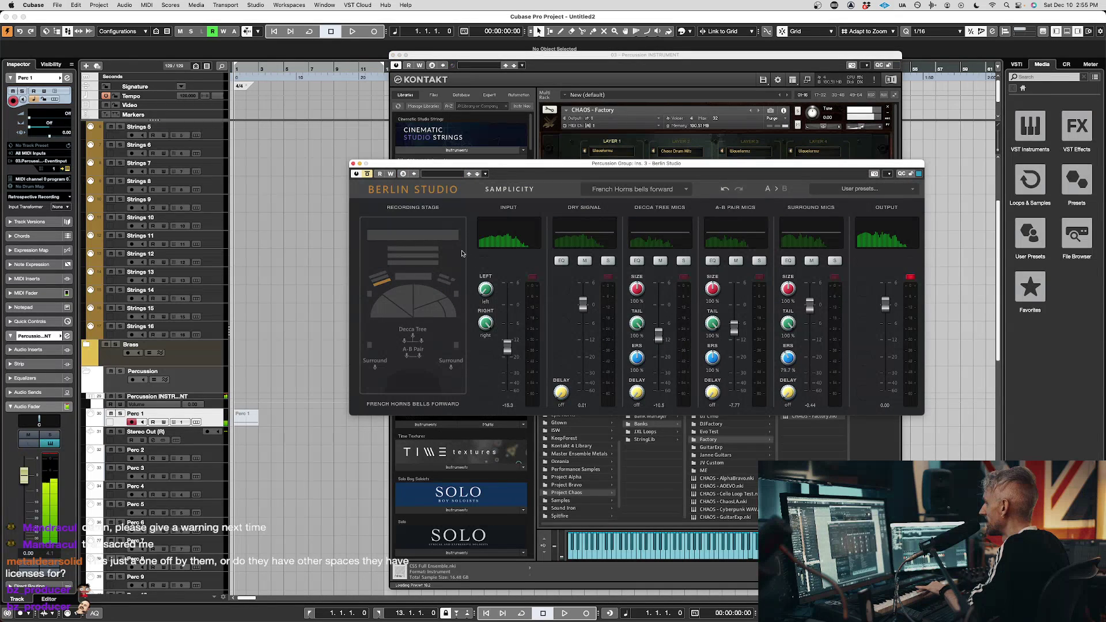
{"action": "left_click_drag", "start_coordinate": [507, 347], "coordinate": [508, 321]}
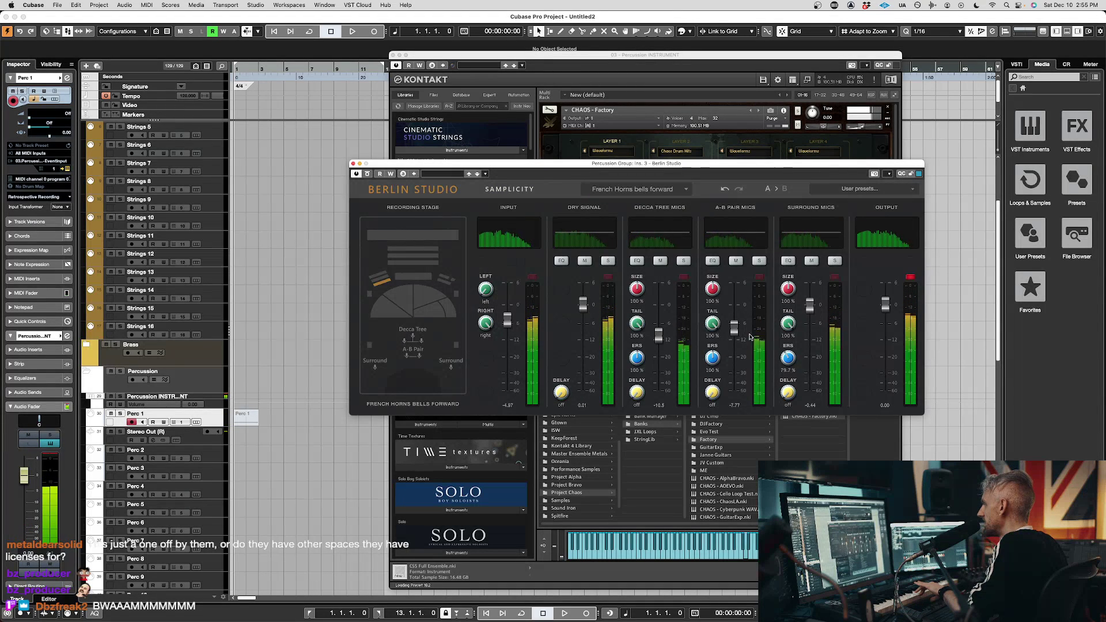
Pull the surround mics down to about -31.8 dB and the Decca tree and A-B pair mics to -inf
{"action": "left_click_drag", "start_coordinate": [808, 314], "coordinate": [810, 375]}
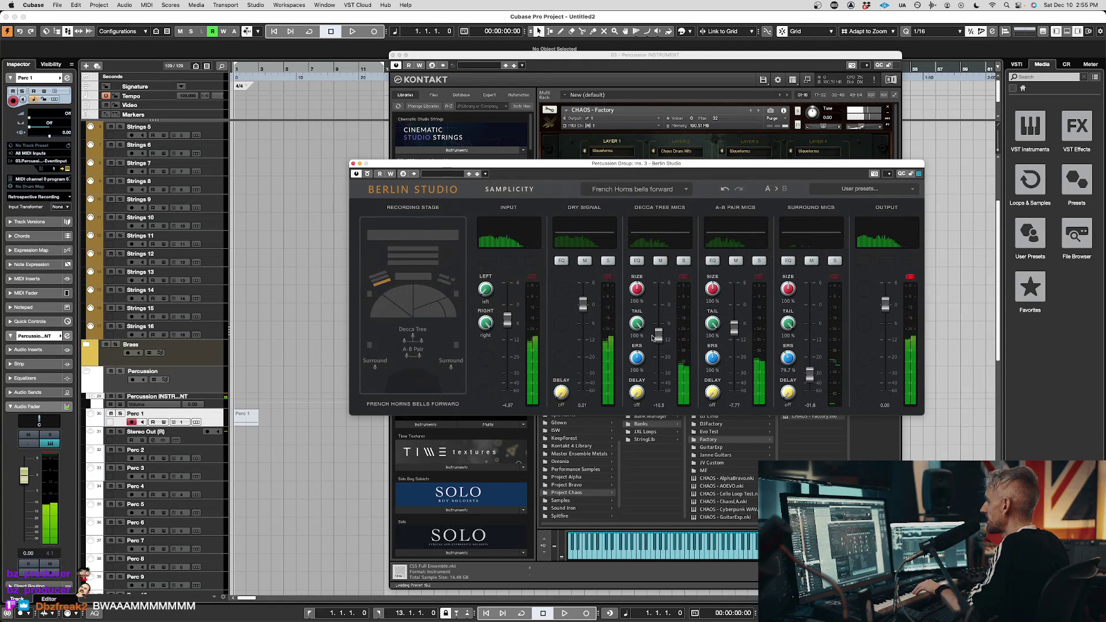
{"action": "left_click_drag", "start_coordinate": [658, 334], "coordinate": [678, 442]}
{"action": "left_click_drag", "start_coordinate": [733, 328], "coordinate": [734, 392]}
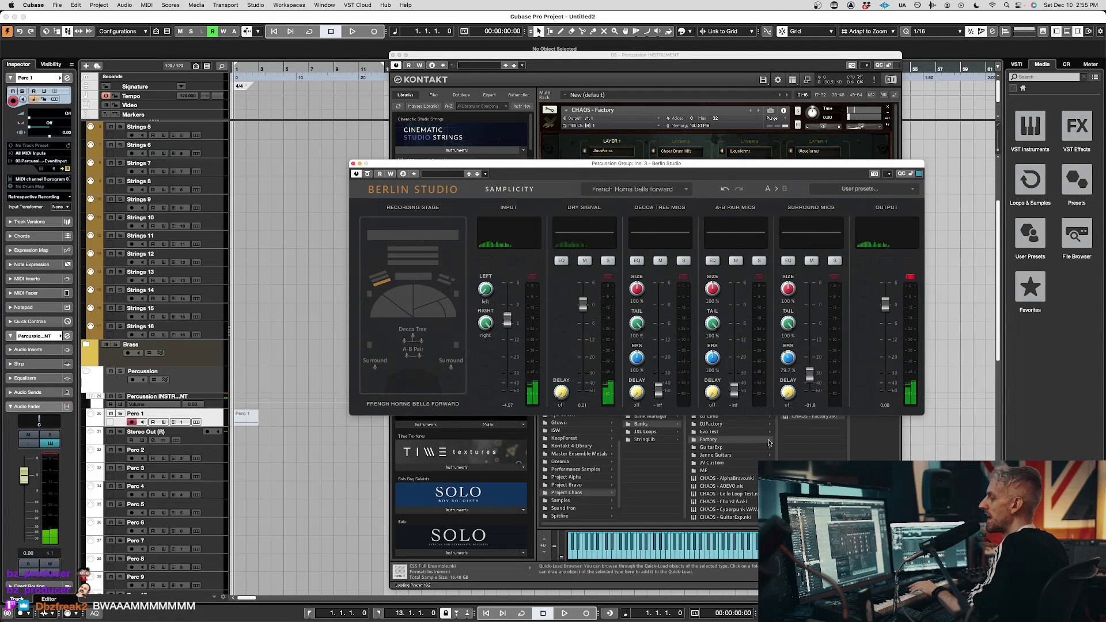
Raise the surround mics to about -3 dB, A-B pair to -9.2 dB and Decca tree to -10.7 dB, and compare with the plug-in bypassed
{"action": "left_click_drag", "start_coordinate": [808, 367], "coordinate": [810, 299]}
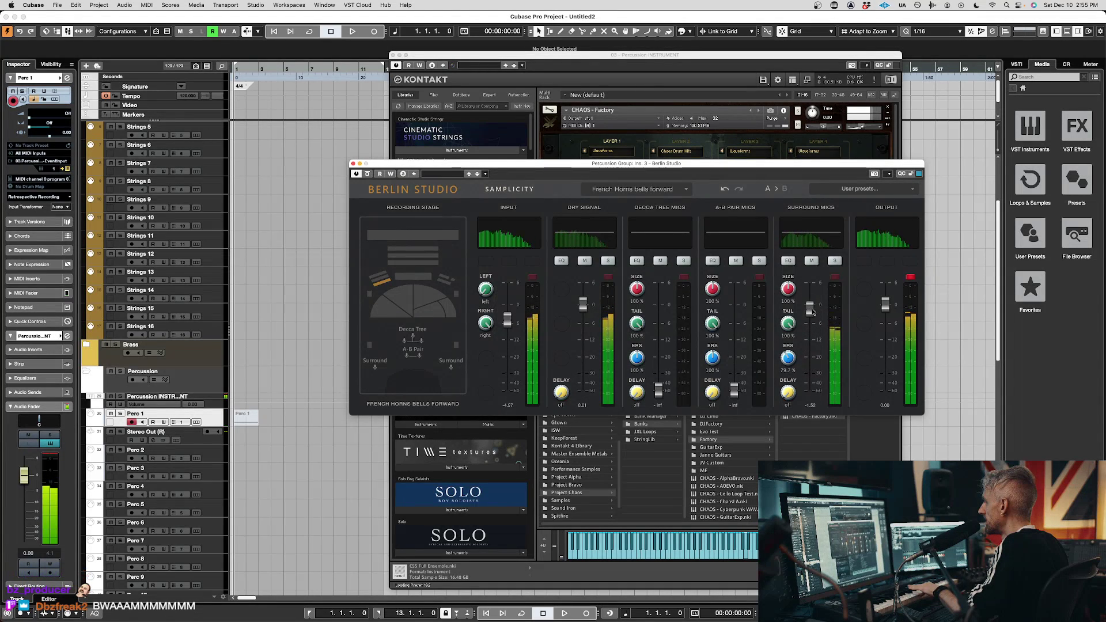
{"action": "left_click_drag", "start_coordinate": [737, 386], "coordinate": [733, 339]}
{"action": "left_click_drag", "start_coordinate": [659, 391], "coordinate": [655, 339]}
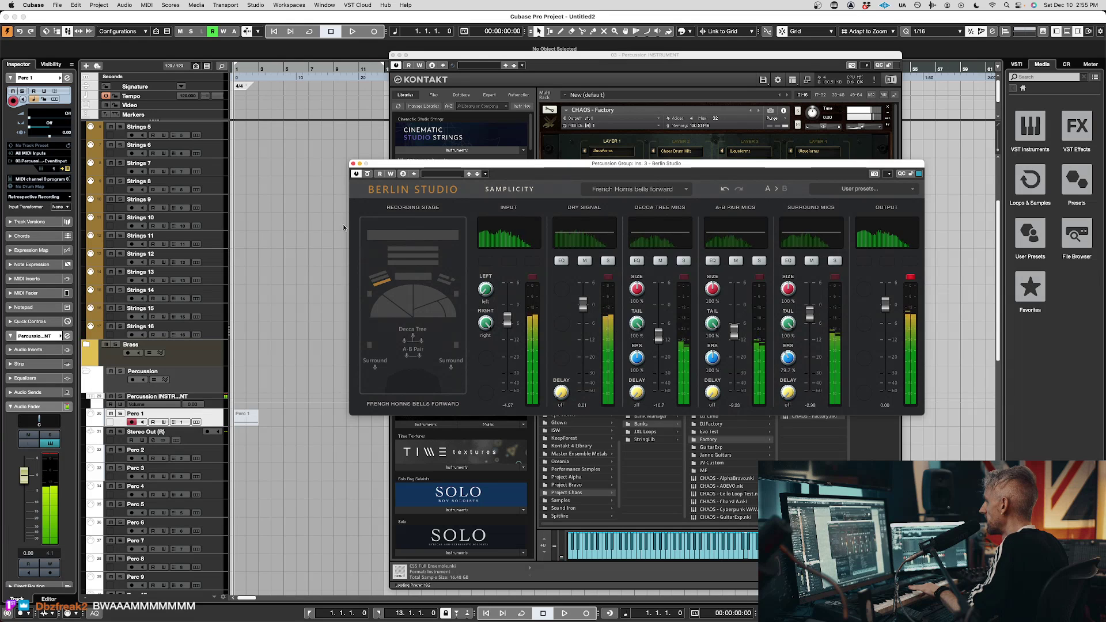
{"action": "left_click", "coordinate": [366, 174]}
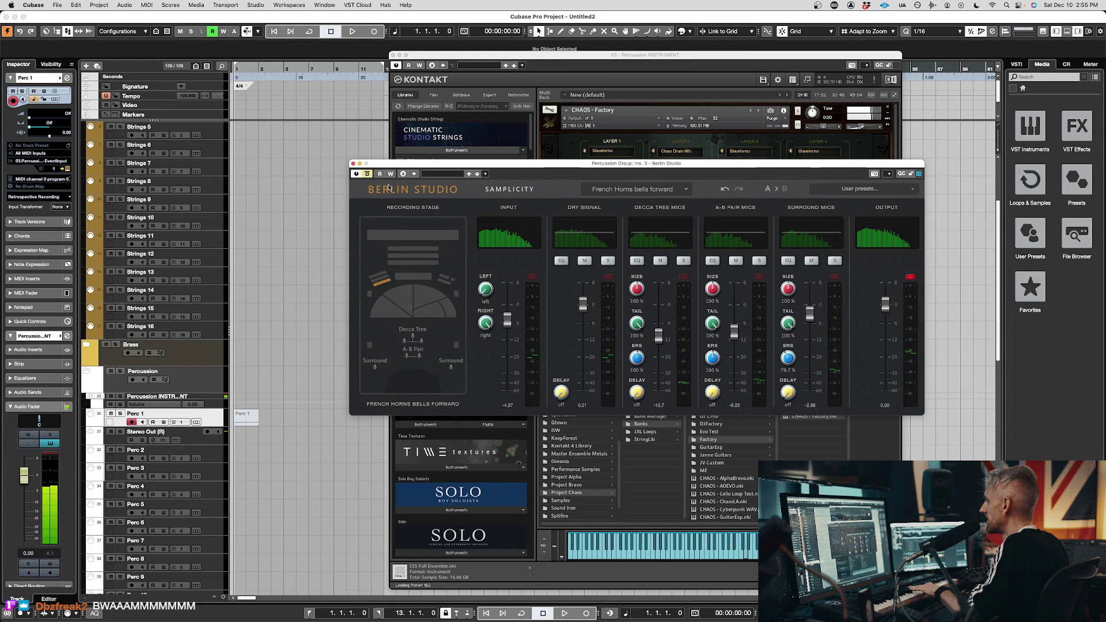
{"action": "left_click", "coordinate": [366, 174]}
Set the recording position to Choir, check the CHAOS instrument in Kontakt, and compare the result with Berlin Studio bypassed
{"action": "left_click", "coordinate": [413, 234]}
{"action": "left_click", "coordinate": [669, 56]}
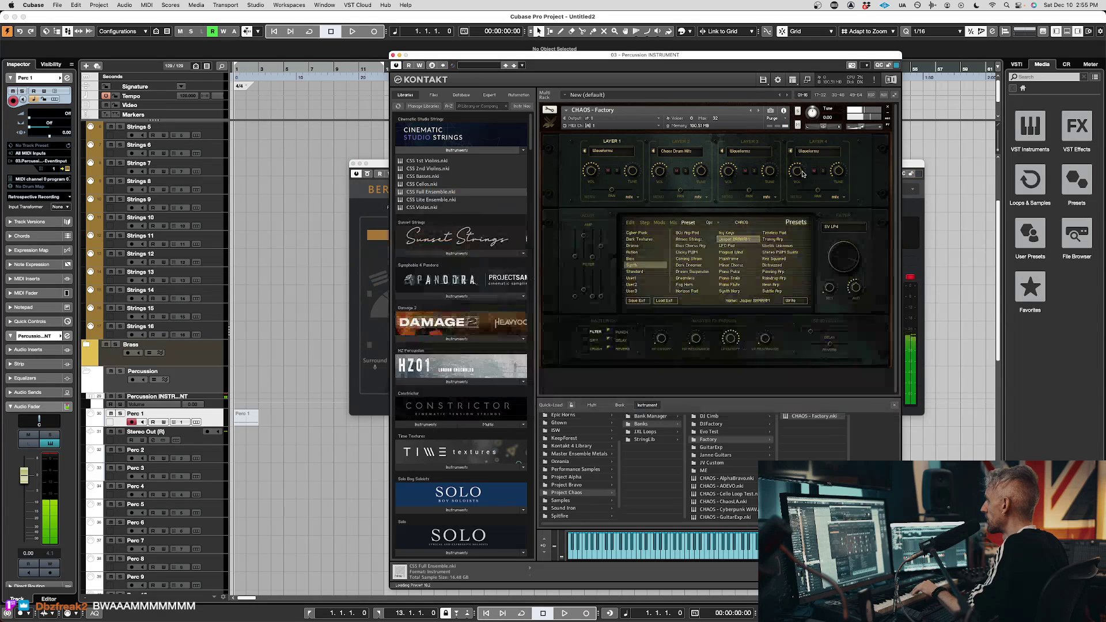
{"action": "left_click", "coordinate": [376, 201]}
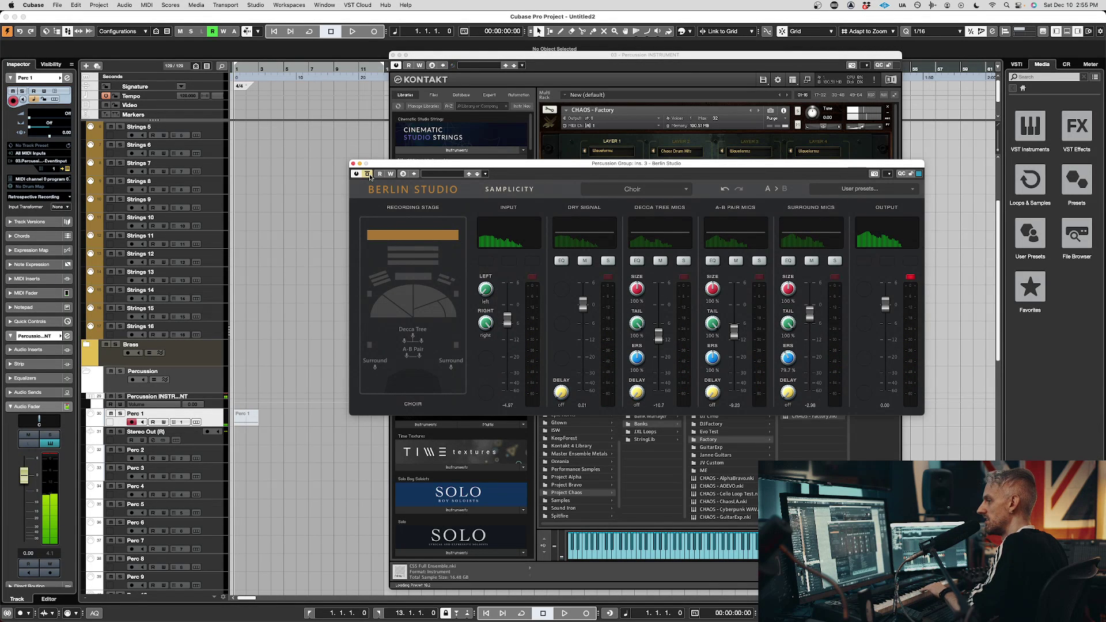
{"action": "left_click", "coordinate": [368, 175]}
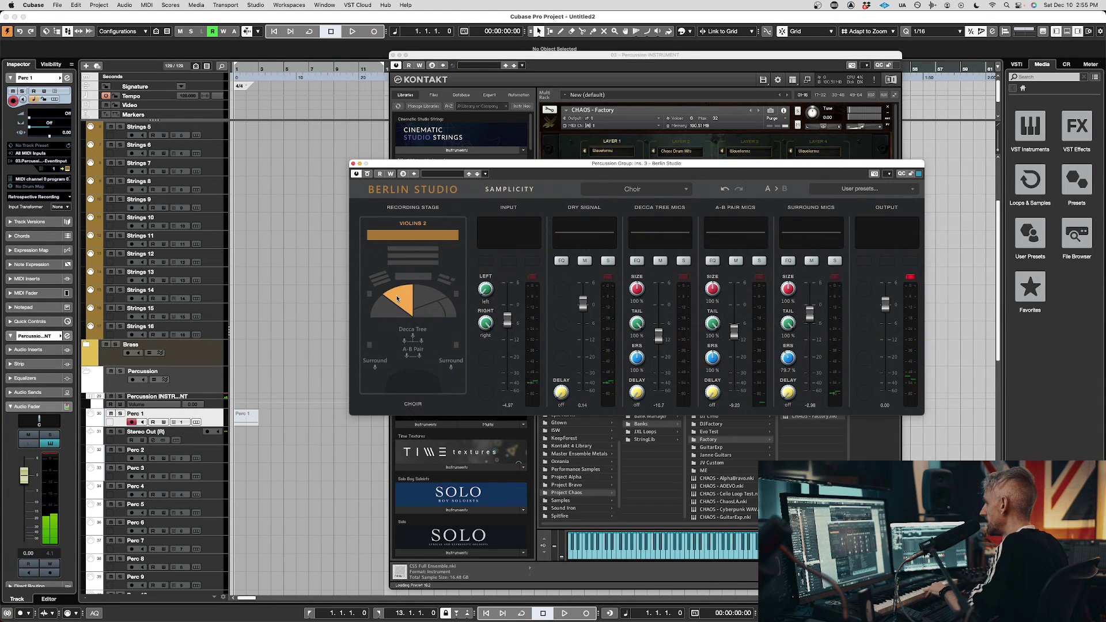
Set the position to Trombones, surround mics to about 0 dB, dry signal to -1 dB and input to -0.87 dB, and compare with bypass
{"action": "left_click", "coordinate": [443, 282]}
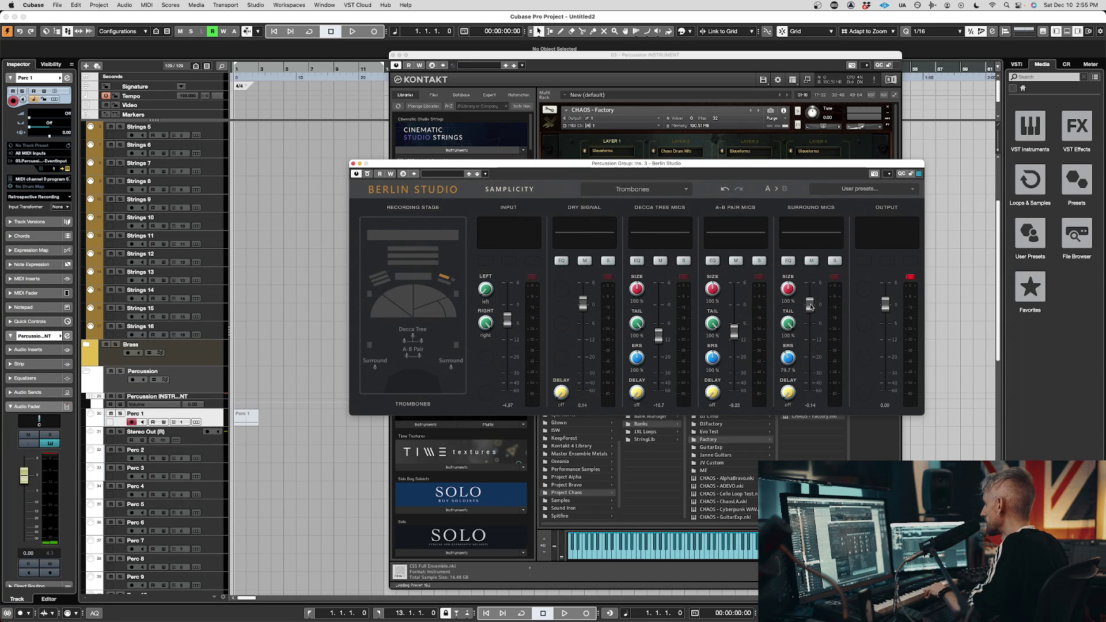
{"action": "left_click_drag", "start_coordinate": [811, 307], "coordinate": [811, 305]}
{"action": "left_click_drag", "start_coordinate": [583, 307], "coordinate": [584, 310]}
{"action": "left_click_drag", "start_coordinate": [507, 320], "coordinate": [509, 308]}
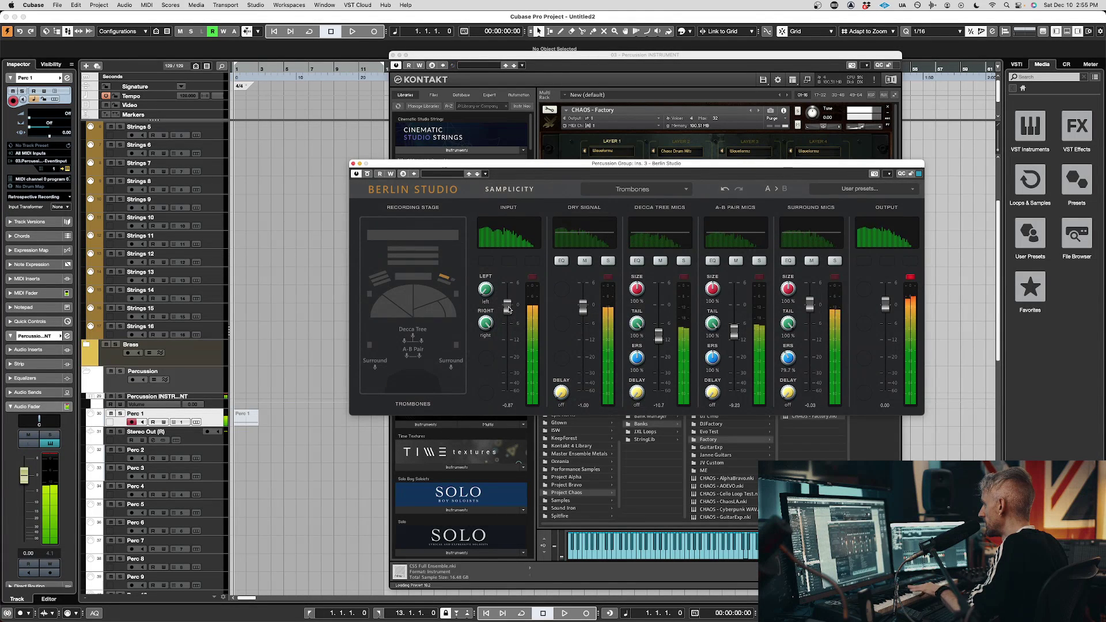
{"action": "left_click", "coordinate": [368, 175]}
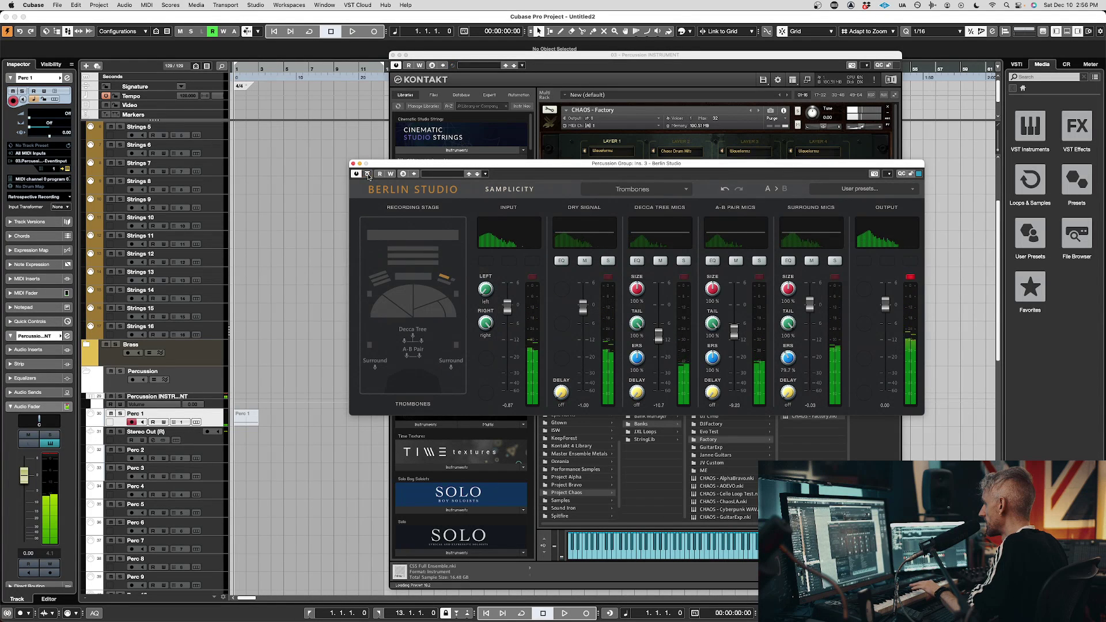
{"action": "left_click", "coordinate": [368, 174]}
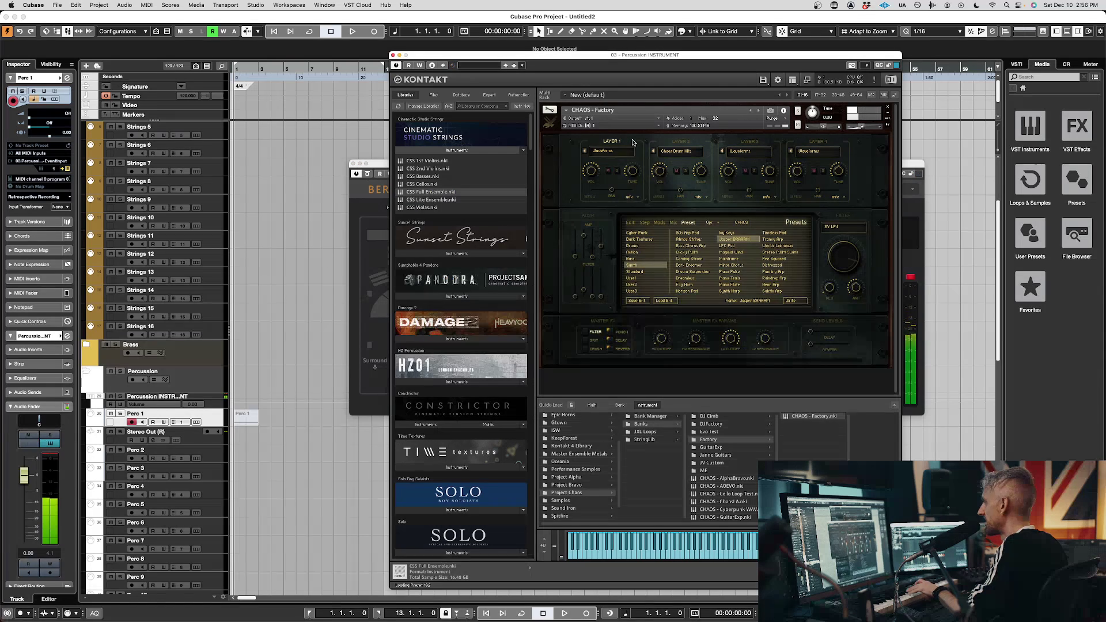
Audition another Synth preset in the CHAOS instrument, and switch to a preset from the Cyber Punk category
{"action": "left_click", "coordinate": [553, 155]}
{"action": "left_click", "coordinate": [688, 266]}
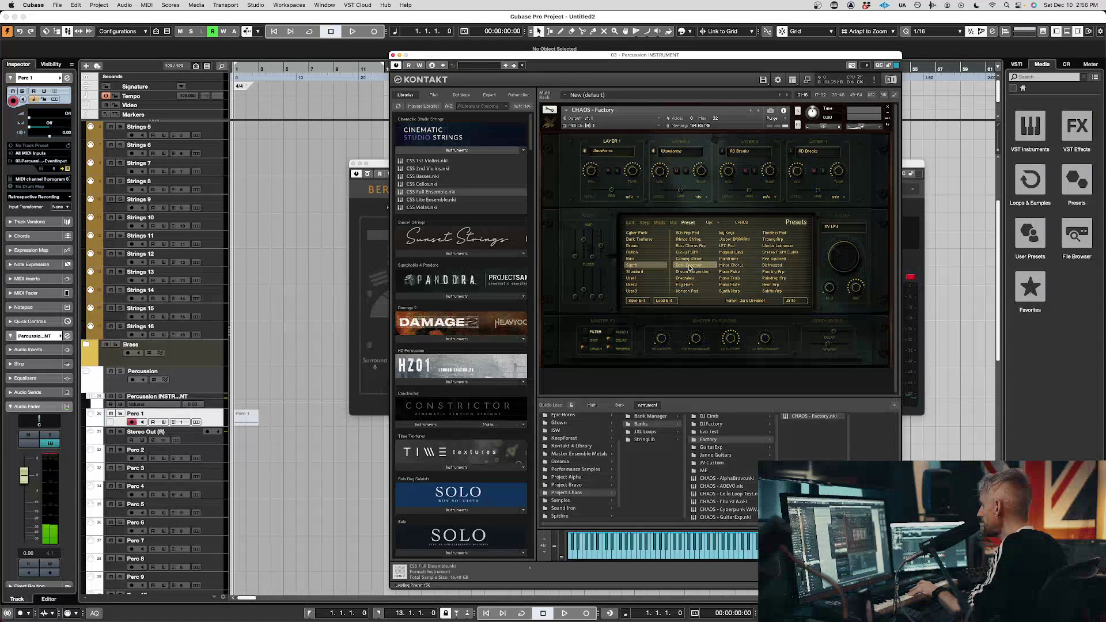
{"action": "left_click", "coordinate": [636, 233]}
{"action": "left_click", "coordinate": [768, 246]}
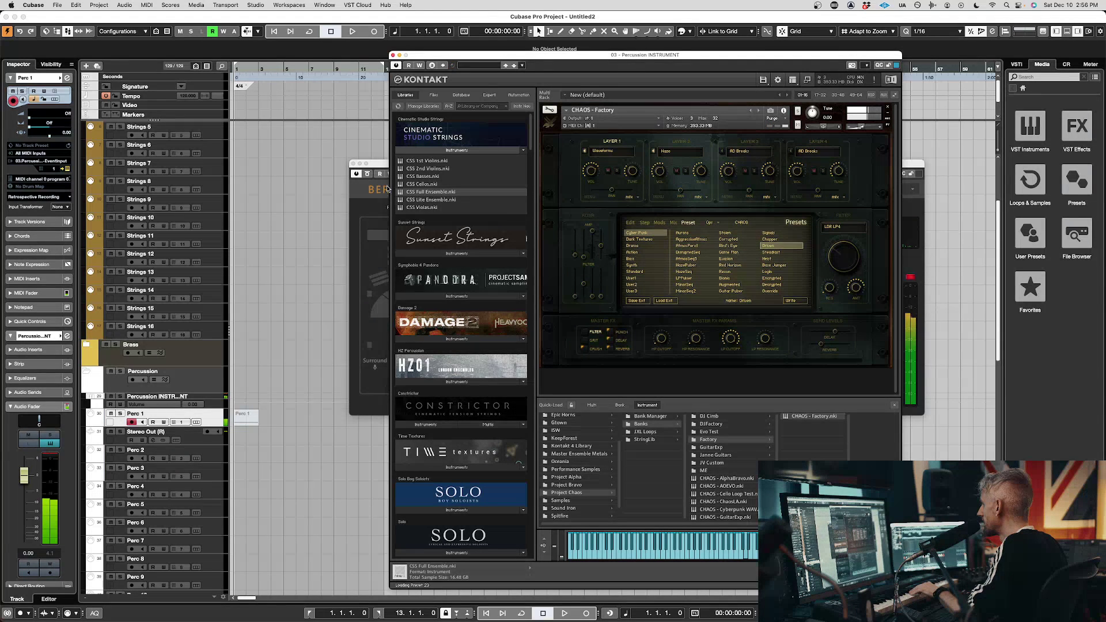
Try the Percussion upward and Percussion large positions, choose Woodwinds, and pull Berlin Studio's dry signal to -inf
{"action": "left_click", "coordinate": [379, 169]}
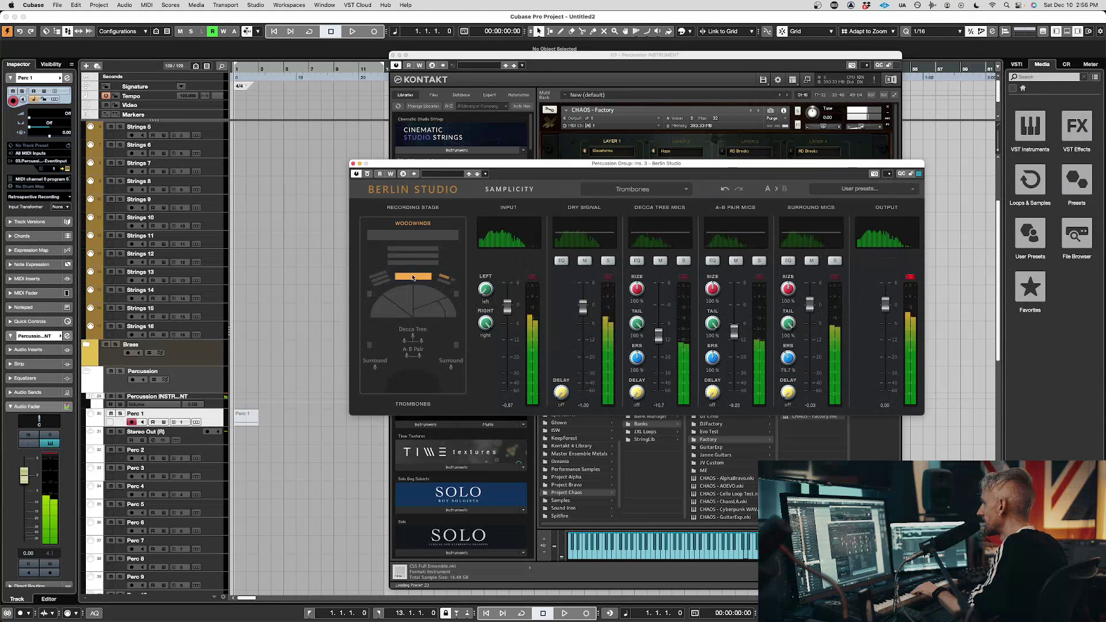
{"action": "left_click", "coordinate": [410, 257]}
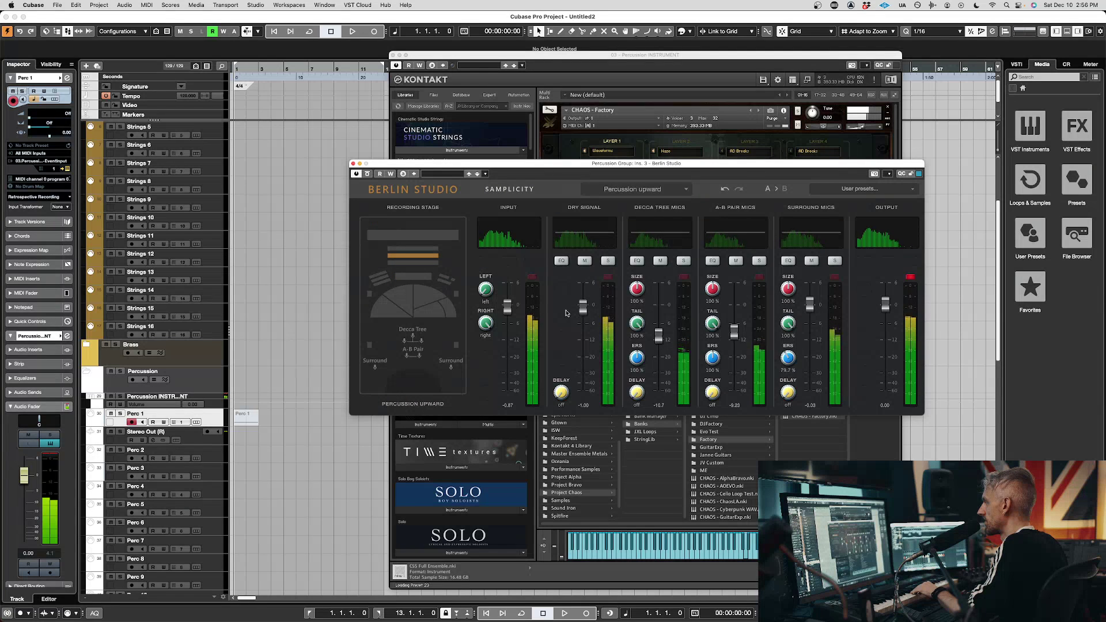
{"action": "left_click_drag", "start_coordinate": [585, 317], "coordinate": [585, 392]}
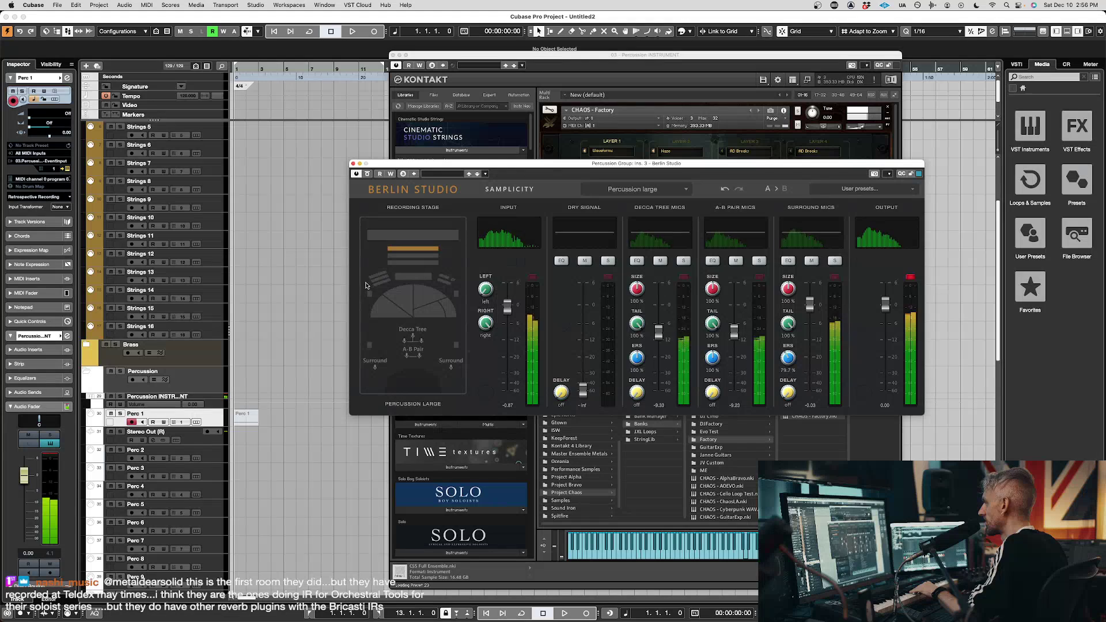
{"action": "left_click", "coordinate": [401, 280]}
{"action": "left_click", "coordinate": [410, 278]}
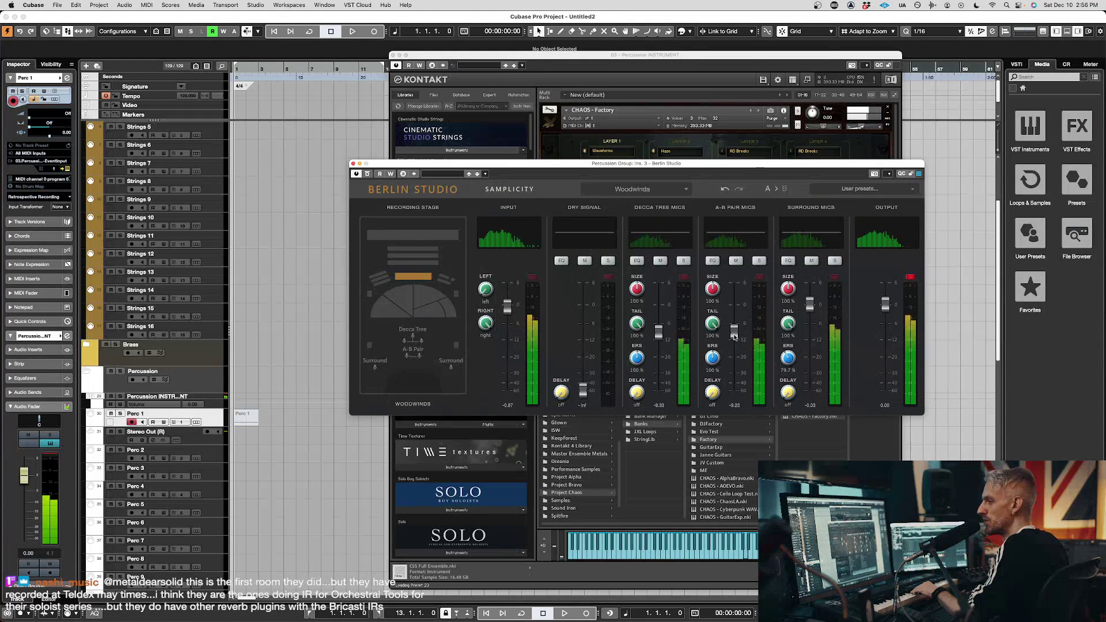
Rebalance the microphones with the A-B pair at -3.8 dB, Decca tree at about -10.3 dB and surround mics at about -4.4 dB
{"action": "left_click_drag", "start_coordinate": [736, 363], "coordinate": [736, 359]}
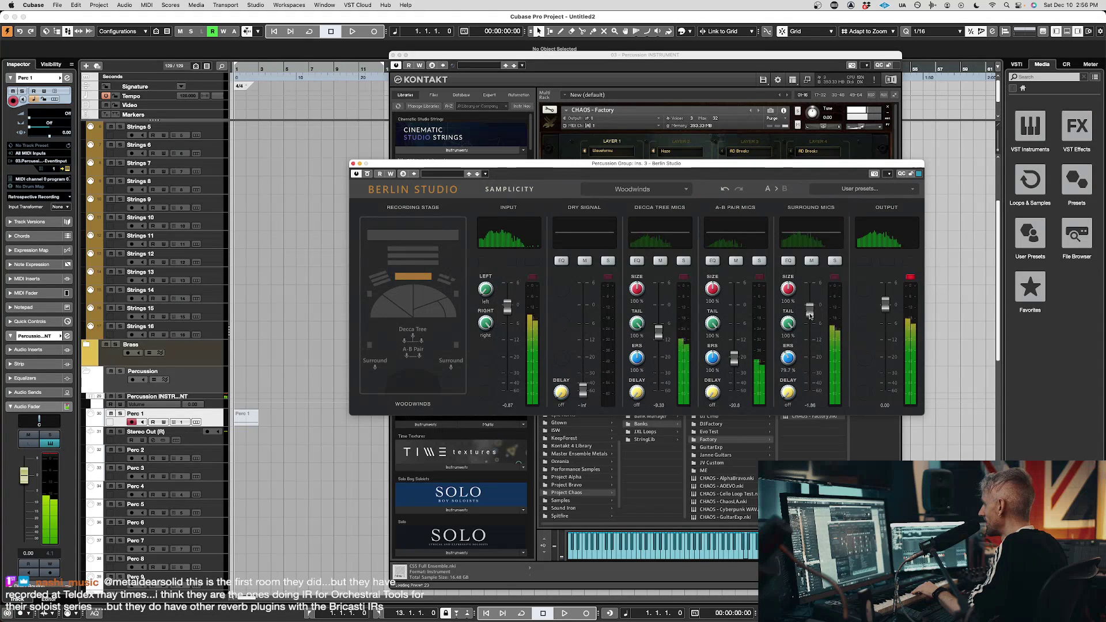
{"action": "left_click_drag", "start_coordinate": [809, 315], "coordinate": [810, 377]}
{"action": "left_click_drag", "start_coordinate": [735, 358], "coordinate": [735, 313]}
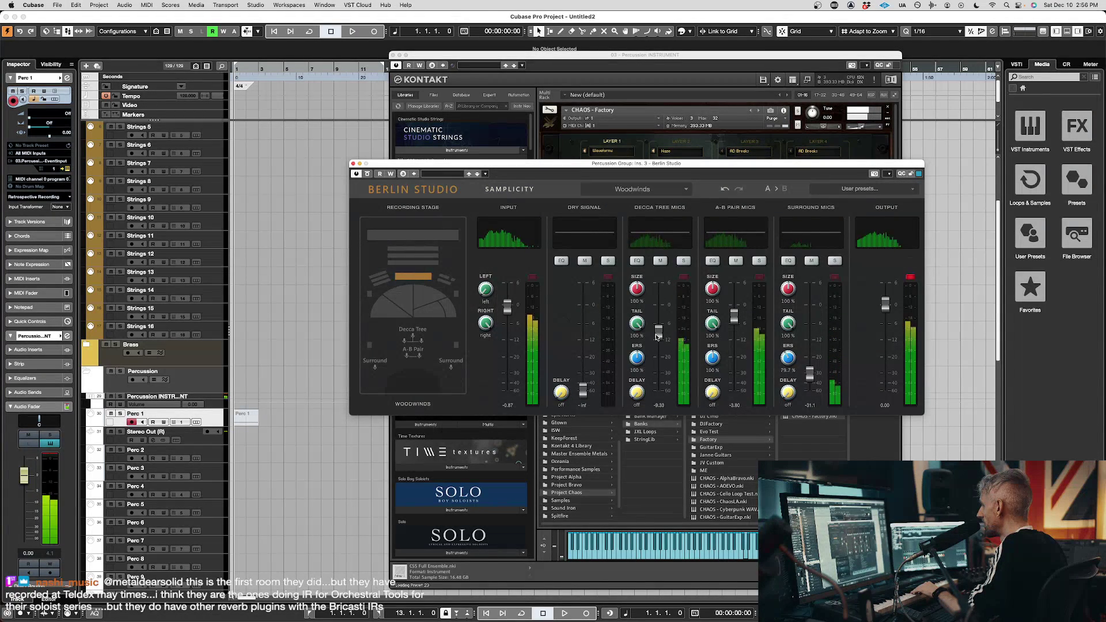
{"action": "mouse_move", "coordinate": [657, 336]}
{"action": "left_mouse_down"}
{"action": "mouse_move", "coordinate": [659, 328]}
{"action": "mouse_move", "coordinate": [660, 338]}
{"action": "left_mouse_up"}
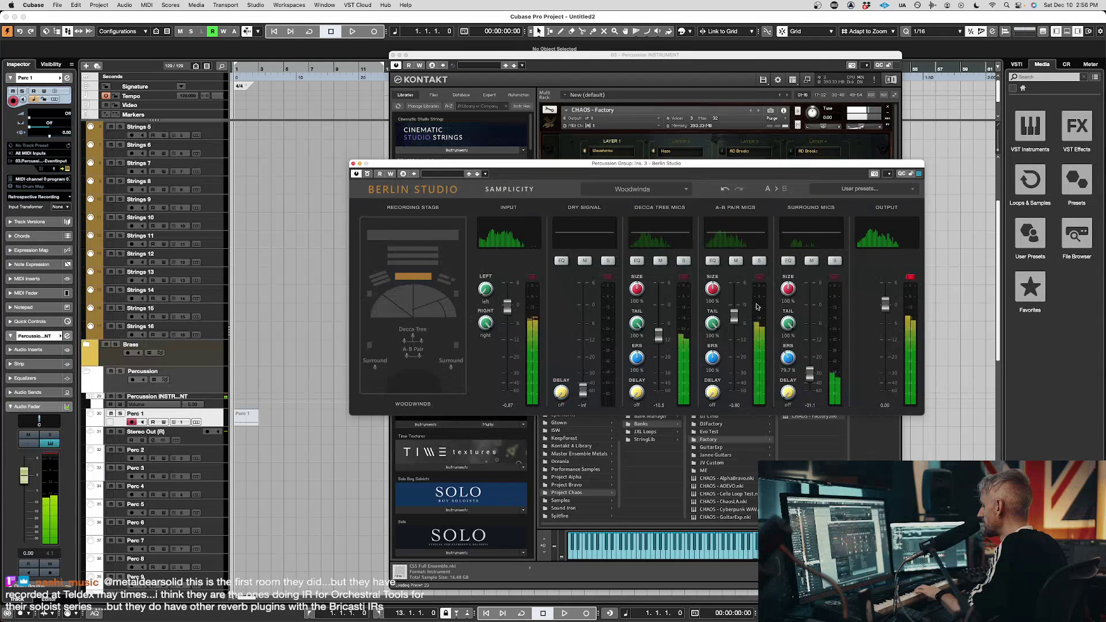
{"action": "left_click_drag", "start_coordinate": [809, 372], "coordinate": [768, 324]}
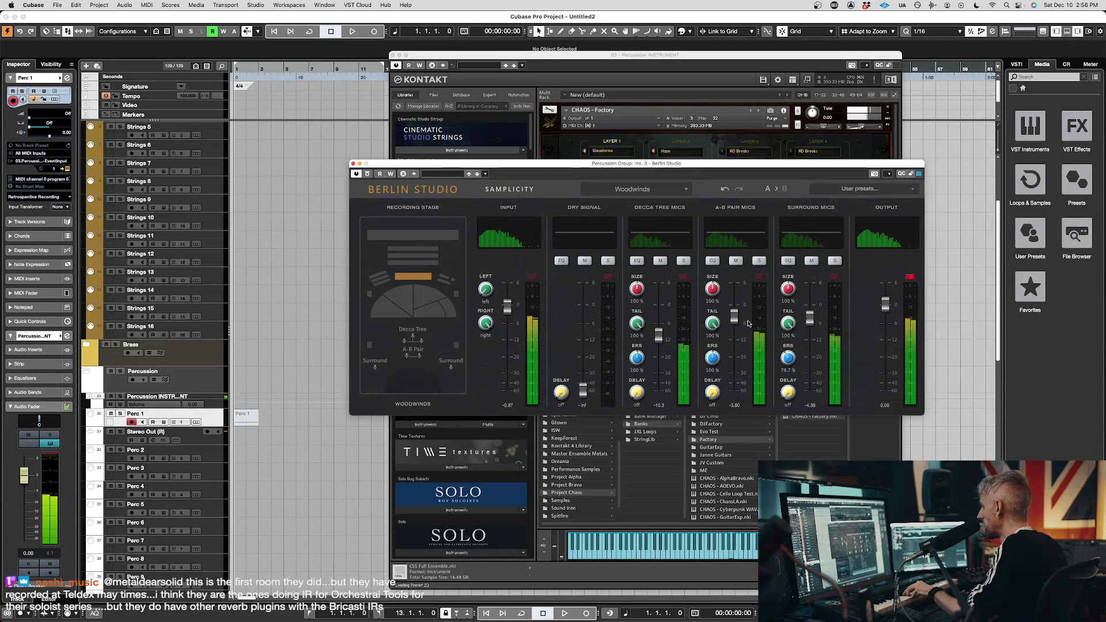
Lower the A-B pair mics to about -6.7 dB, raise the dry signal to about -0.3 dB, and bypass Berlin Studio for comparison
{"action": "left_click_drag", "start_coordinate": [586, 387], "coordinate": [579, 337]}
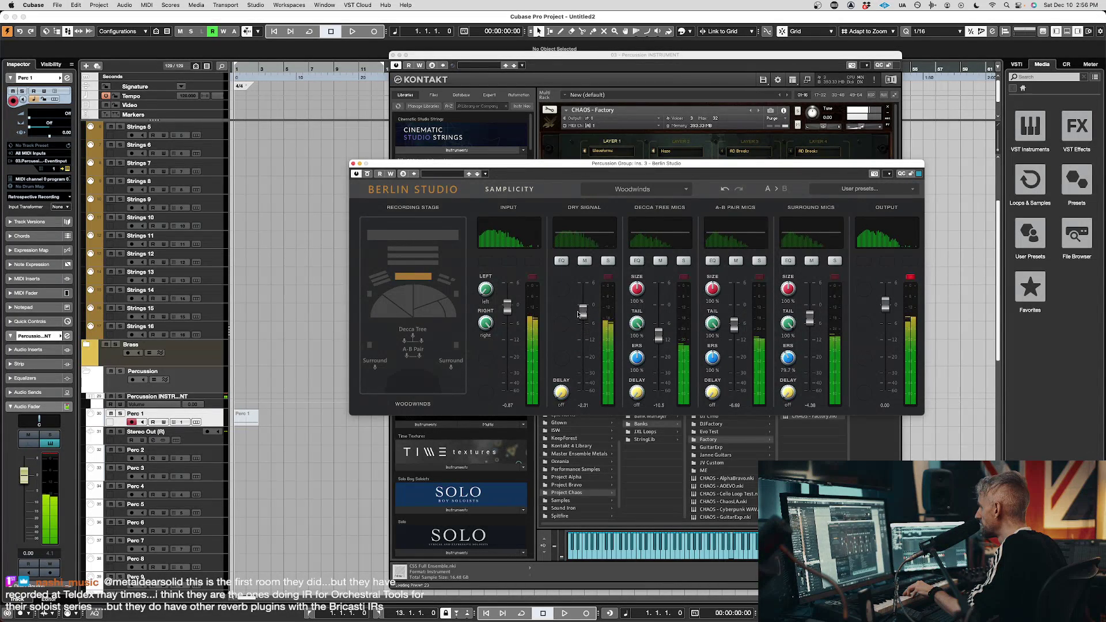
{"action": "left_click_drag", "start_coordinate": [579, 309], "coordinate": [580, 307]}
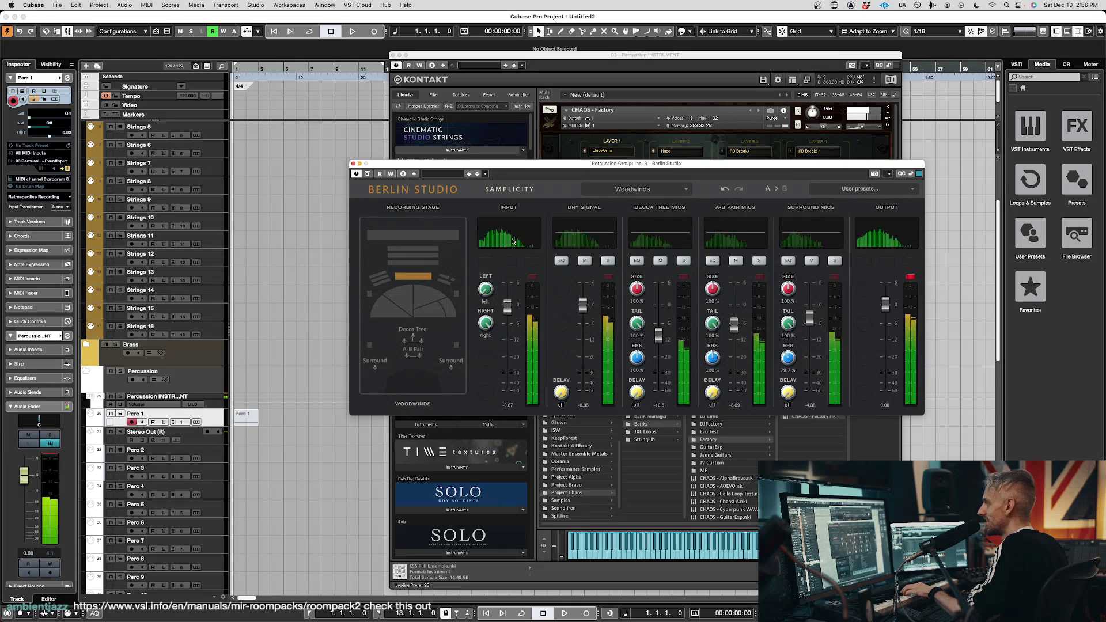
{"action": "left_click", "coordinate": [368, 174]}
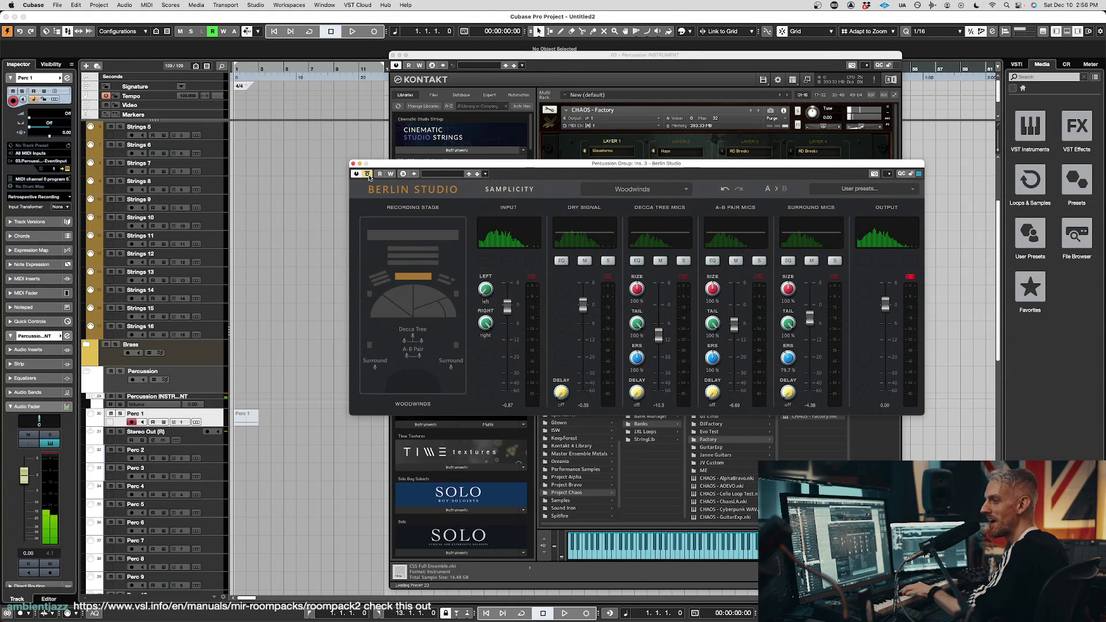
Pull the dry signal to -inf, reactivate Berlin Studio, and bring the dry signal back up to about -0.2 dB
{"action": "left_click_drag", "start_coordinate": [583, 306], "coordinate": [589, 451]}
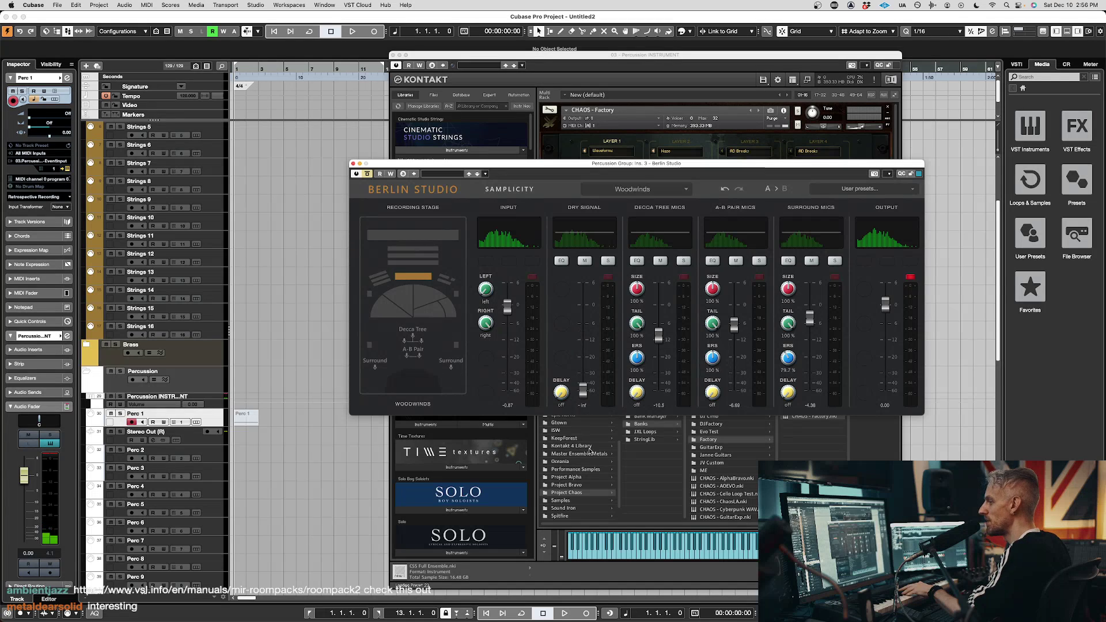
{"action": "left_click", "coordinate": [368, 174]}
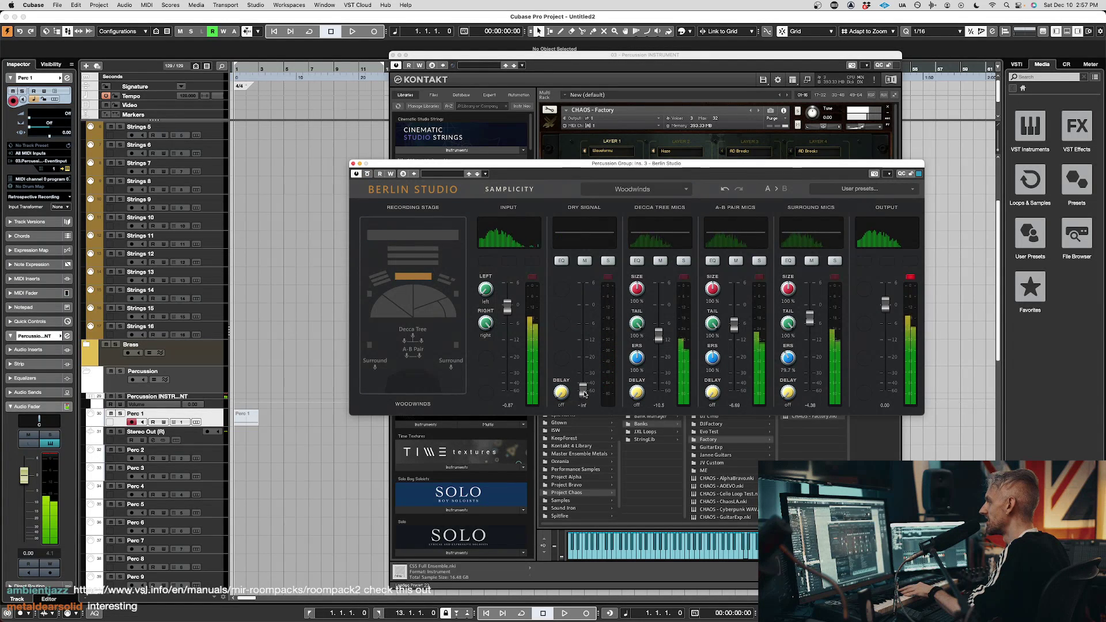
{"action": "left_click", "coordinate": [584, 370]}
{"action": "left_click_drag", "start_coordinate": [582, 351], "coordinate": [583, 341]}
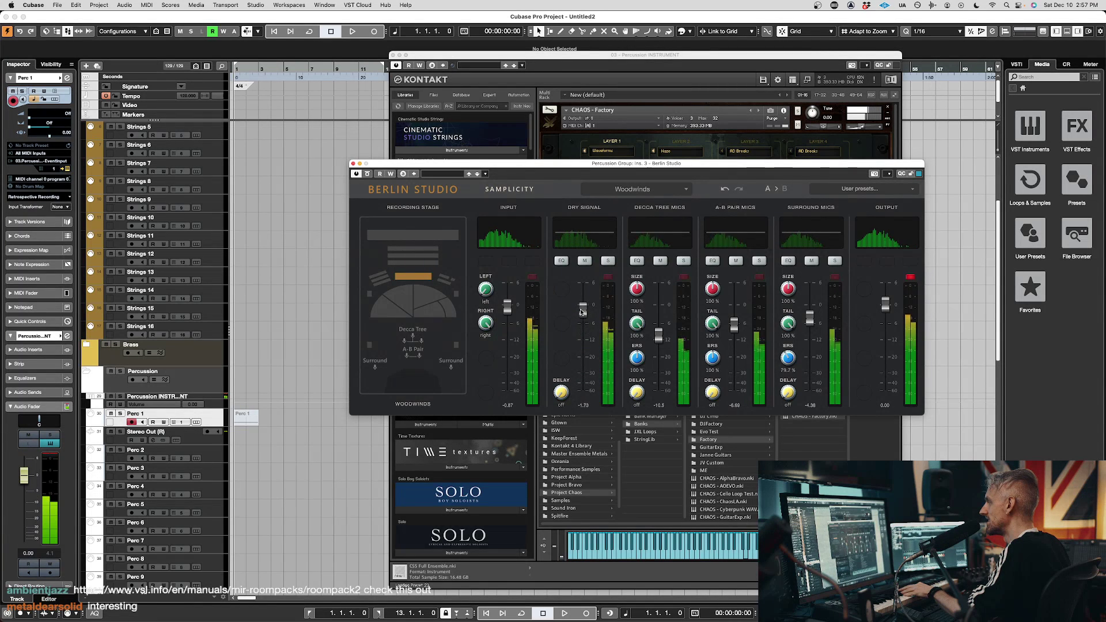
{"action": "left_click_drag", "start_coordinate": [582, 307], "coordinate": [582, 305]}
Enable automation writing for Berlin Studio and delete the existing part on the Perc 1 track
{"action": "left_click", "coordinate": [391, 174]}
{"action": "left_click", "coordinate": [242, 419]}
{"action": "key", "text": "Delete"}
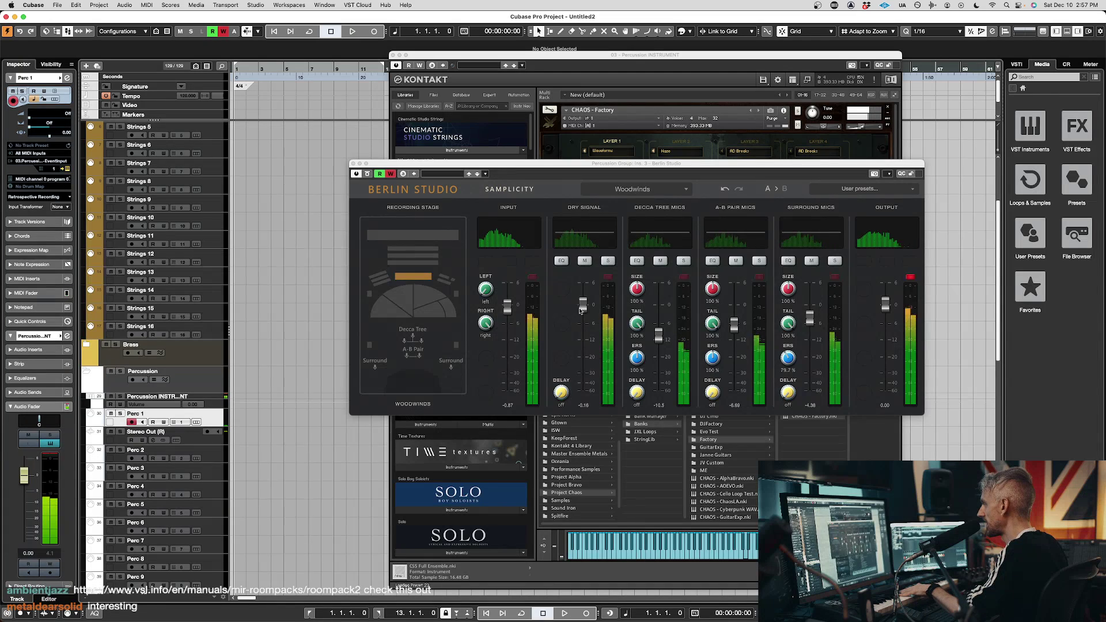
Pull the dry signal down to -inf and start recording on Perc 1 from the project start
{"action": "left_click_drag", "start_coordinate": [580, 309], "coordinate": [581, 403]}
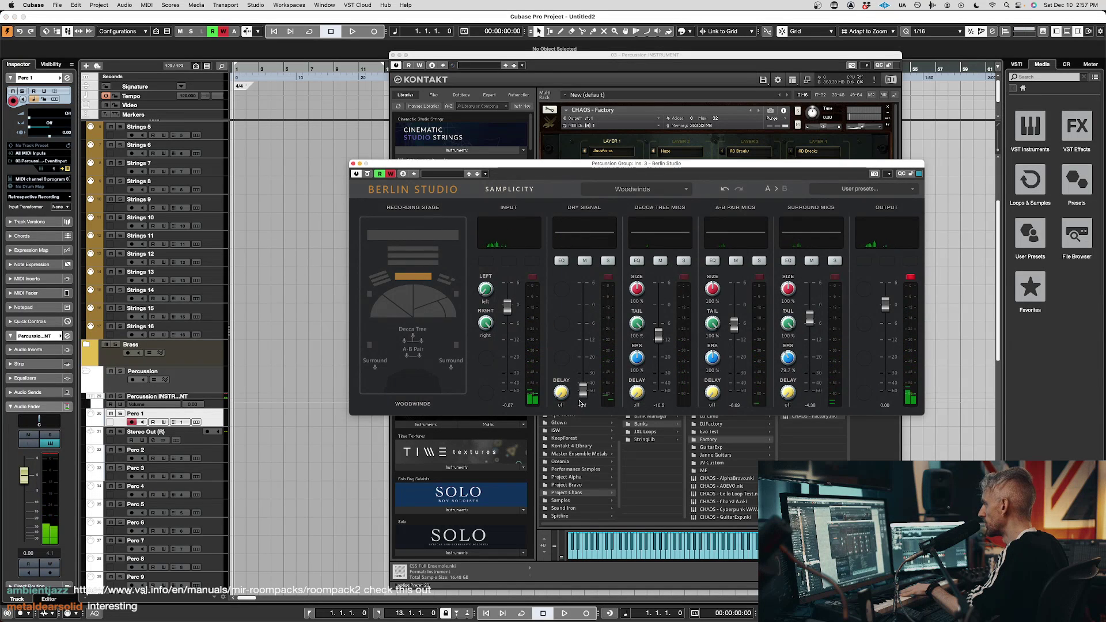
{"action": "key", "text": "KP_Multiply"}
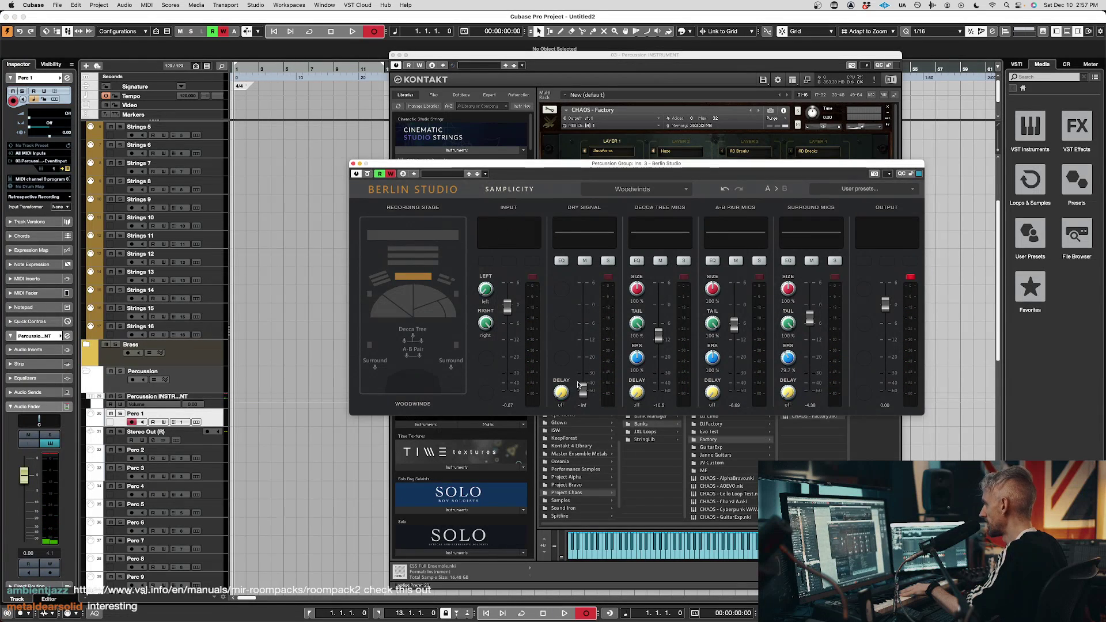
{"action": "key", "text": "space"}
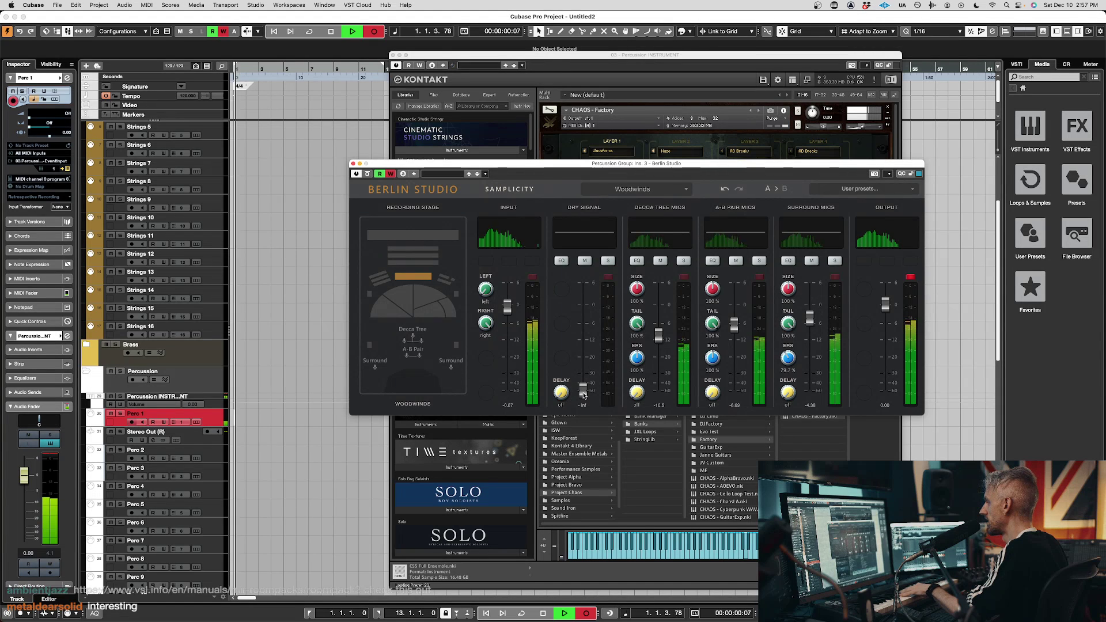
Record automation by riding the dry signal up and down and sweeping the left and right input panning, and stop recording
{"action": "left_click_drag", "start_coordinate": [583, 394], "coordinate": [581, 307]}
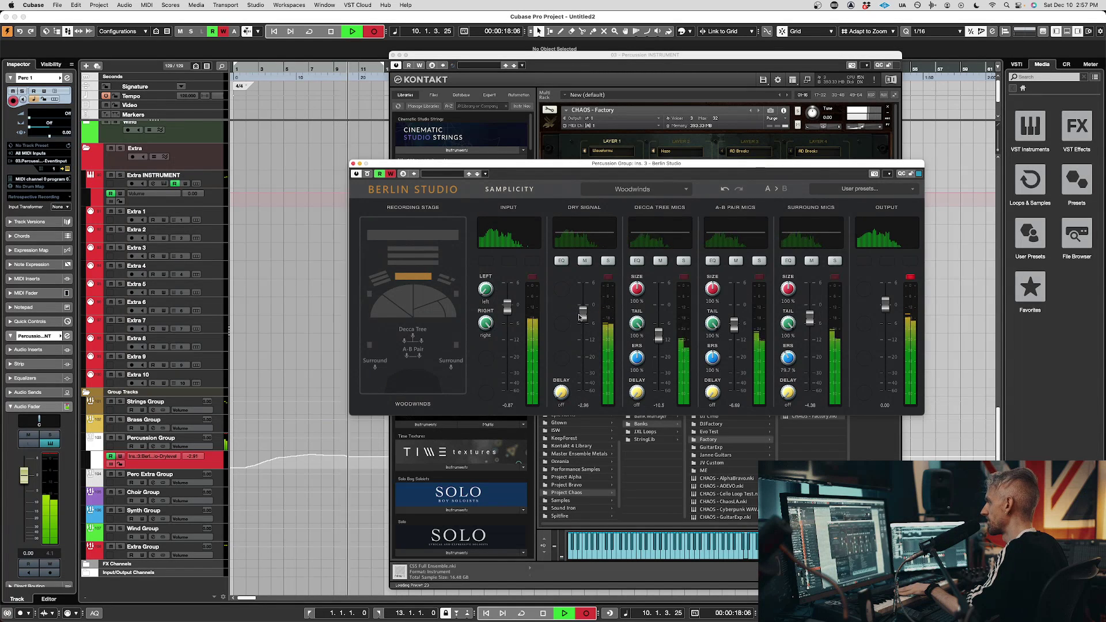
{"action": "left_click_drag", "start_coordinate": [581, 309], "coordinate": [583, 378]}
{"action": "left_click_drag", "start_coordinate": [485, 289], "coordinate": [488, 227]}
{"action": "left_click_drag", "start_coordinate": [483, 287], "coordinate": [583, 303]}
{"action": "left_click_drag", "start_coordinate": [487, 323], "coordinate": [491, 227]}
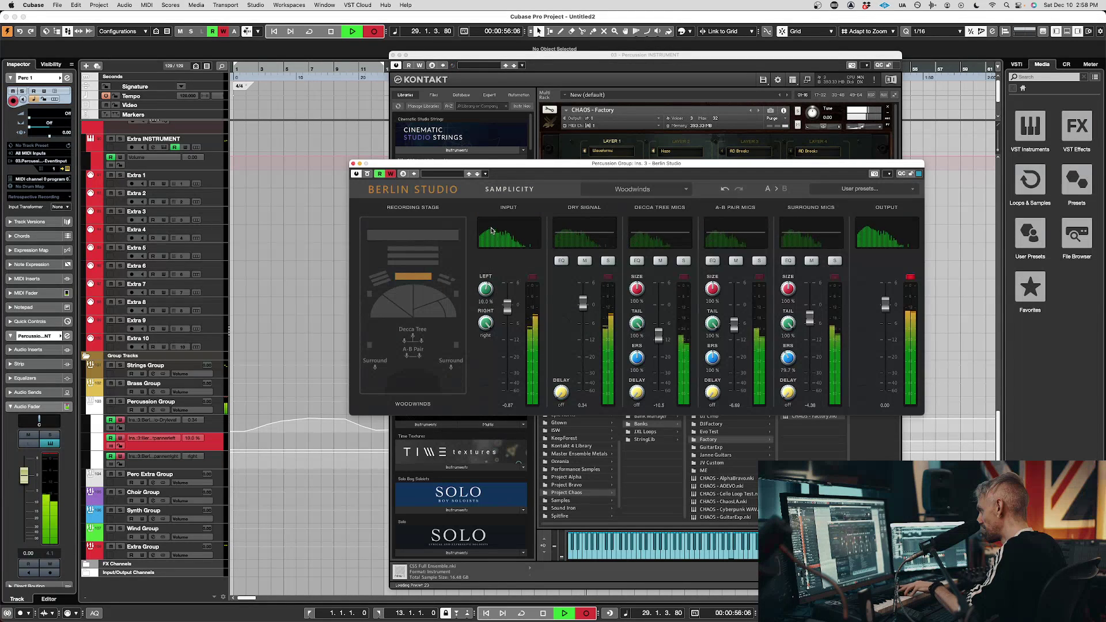
{"action": "left_click_drag", "start_coordinate": [491, 227], "coordinate": [482, 288]}
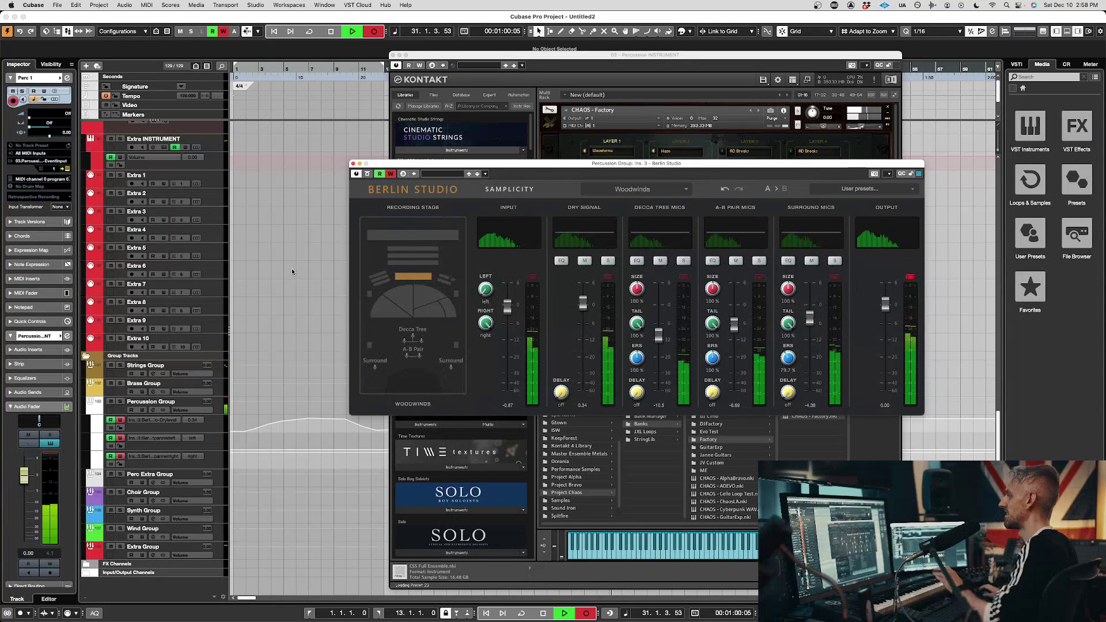
{"action": "key", "text": "space"}
{"action": "left_click", "coordinate": [292, 213]}
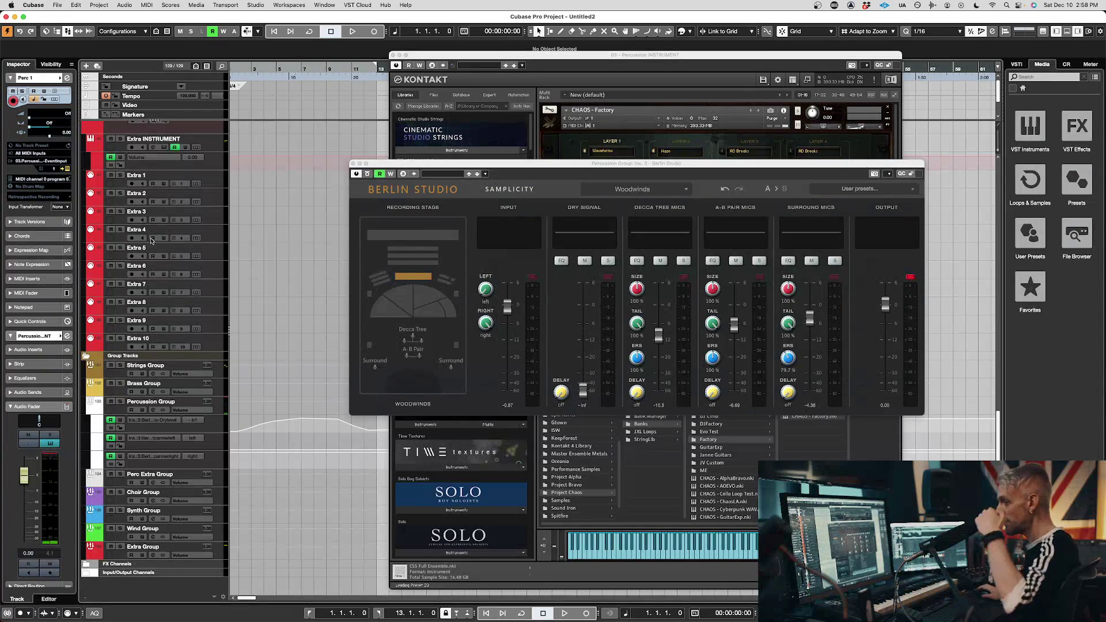
Move the Berlin Studio window clear of the Percussion Group automation lanes and close the Kontakt window
{"action": "left_click_drag", "start_coordinate": [425, 168], "coordinate": [489, 112]}
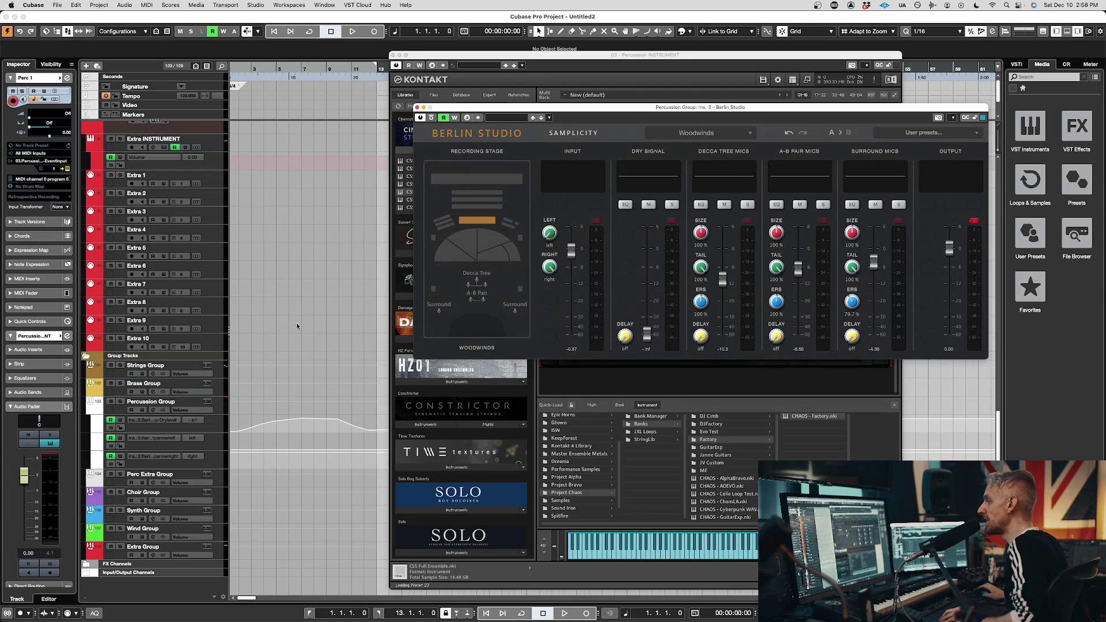
{"action": "scroll", "coordinate": [295, 324], "scroll_direction": "left", "scroll_amount": 2}
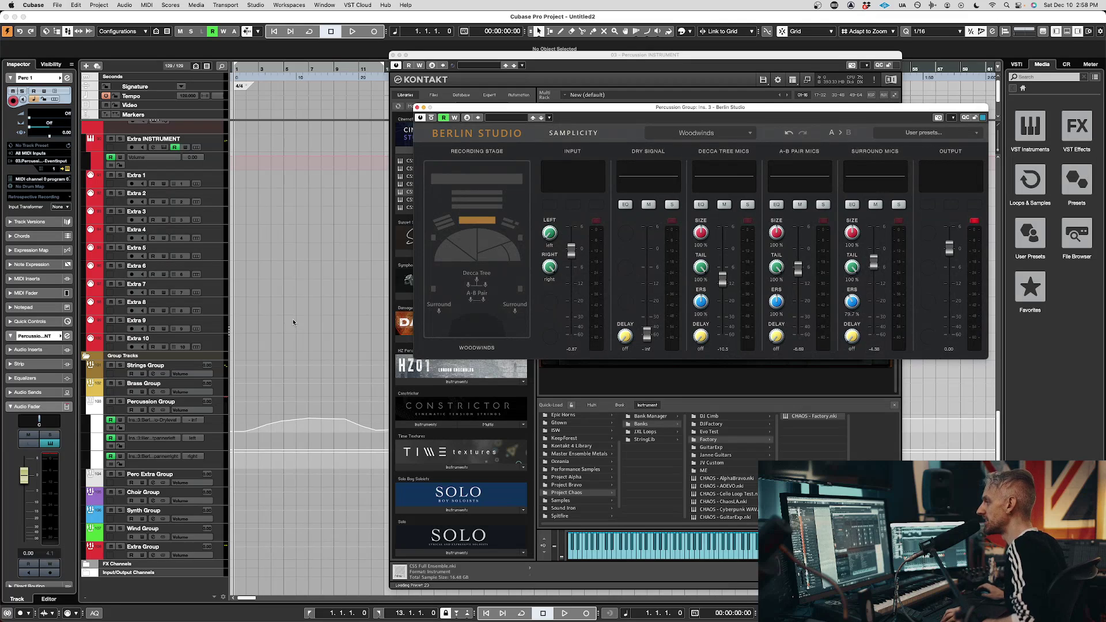
{"action": "left_click", "coordinate": [399, 56]}
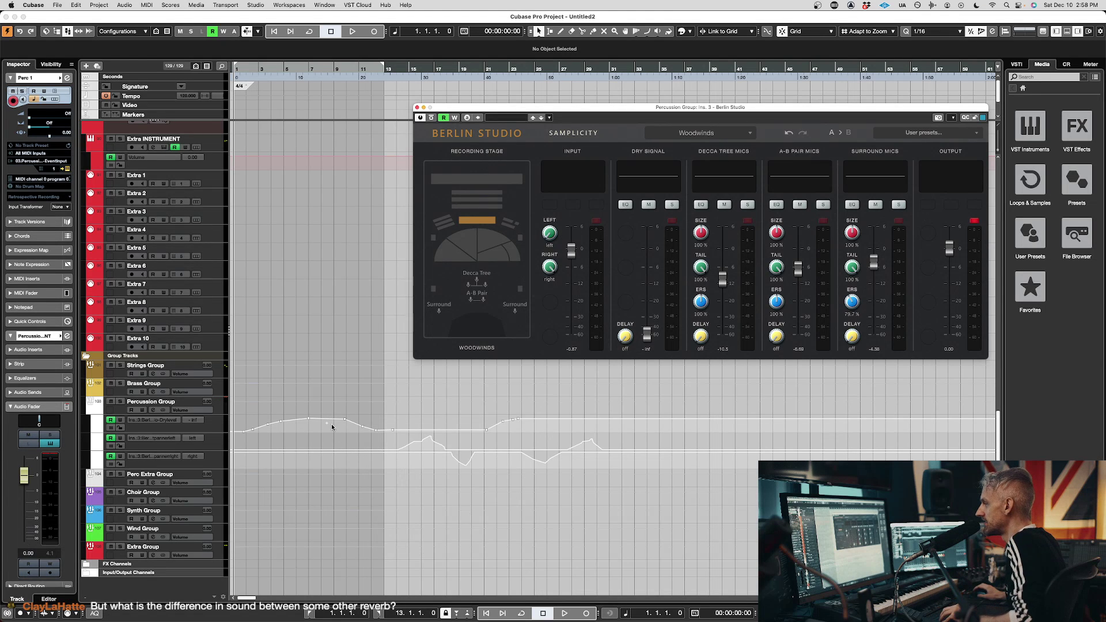
Select the newly recorded part on the Perc 1 track and play it back
{"action": "scroll", "coordinate": [322, 323], "scroll_direction": "up", "scroll_amount": 5}
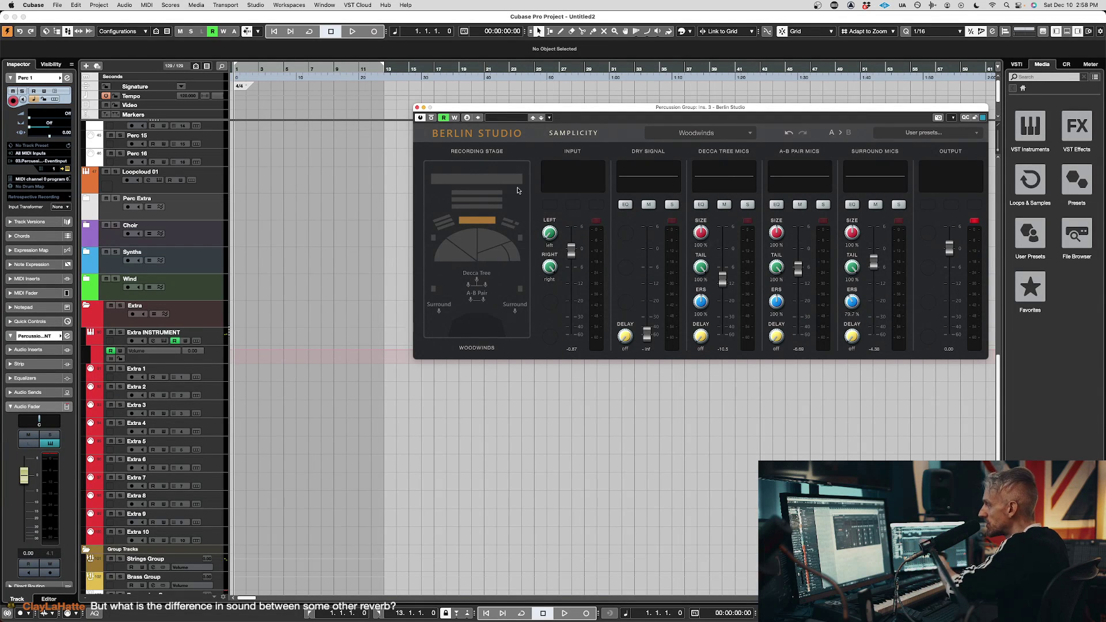
{"action": "scroll", "coordinate": [303, 381], "scroll_direction": "up", "scroll_amount": 15}
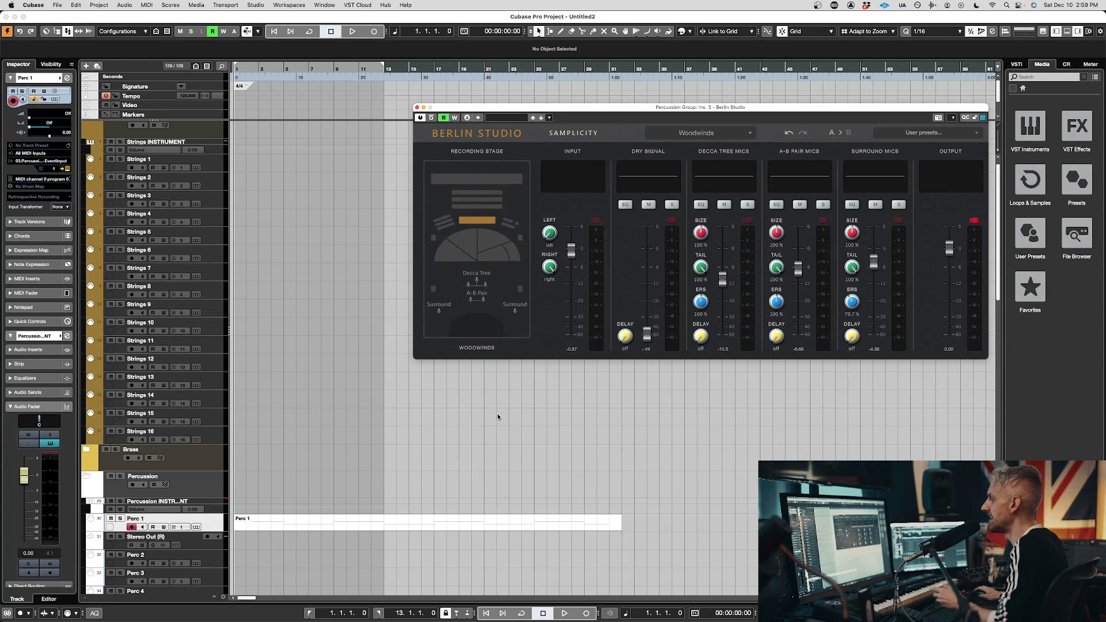
{"action": "left_click", "coordinate": [361, 527]}
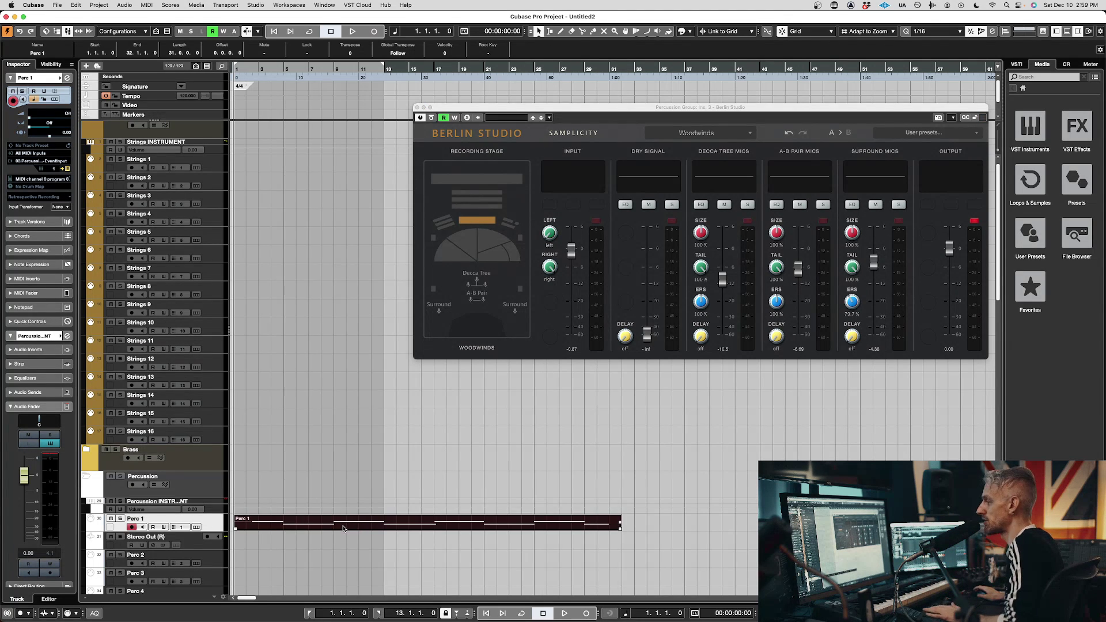
{"action": "key", "text": "space"}
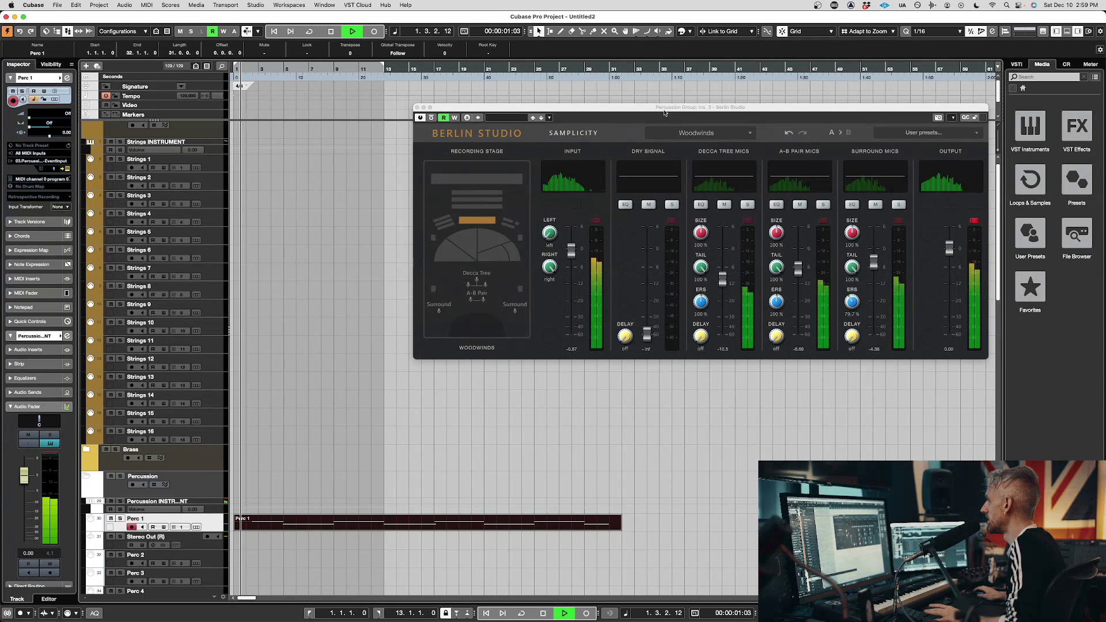
Move the Berlin Studio window nearer the middle of the arrangement during playback, and stop the transport
{"action": "left_click_drag", "start_coordinate": [663, 111], "coordinate": [552, 117]}
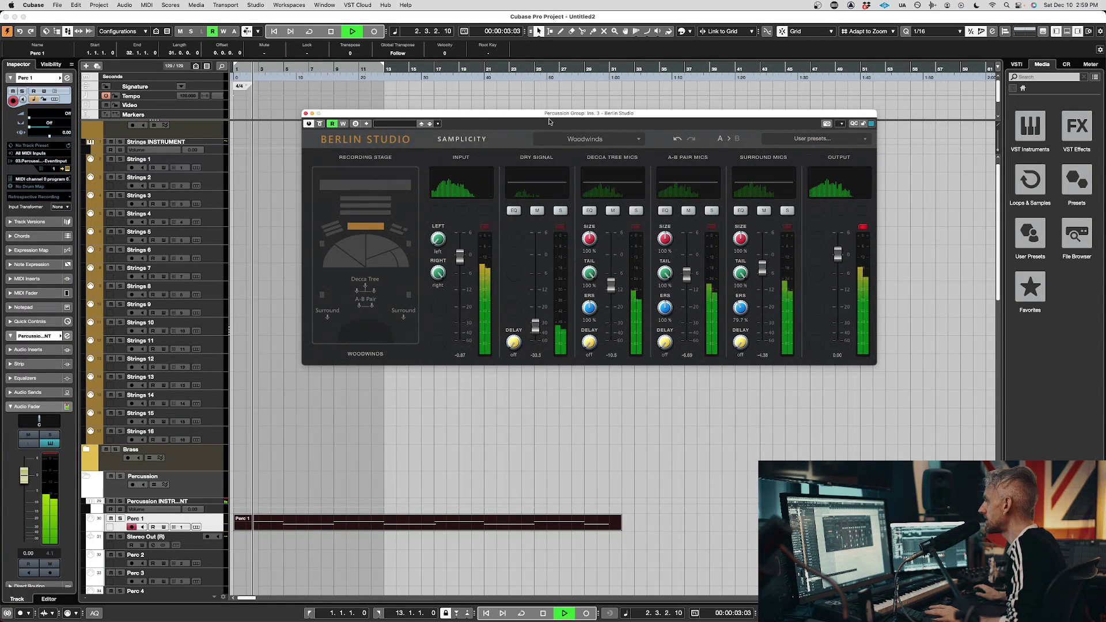
{"action": "key", "text": "space"}
Add an SE-DRUMS instrument track directly below the Loopcloud 01 track, routed to Stereo Out
{"action": "scroll", "coordinate": [212, 487], "scroll_direction": "down", "scroll_amount": 3}
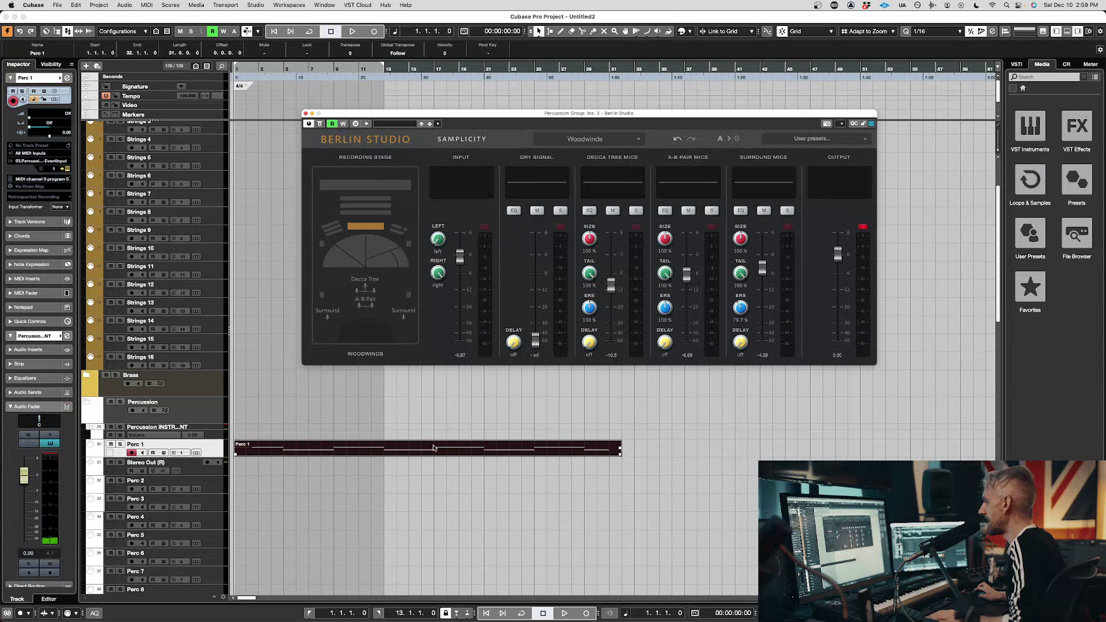
{"action": "scroll", "coordinate": [276, 447], "scroll_direction": "down", "scroll_amount": 12}
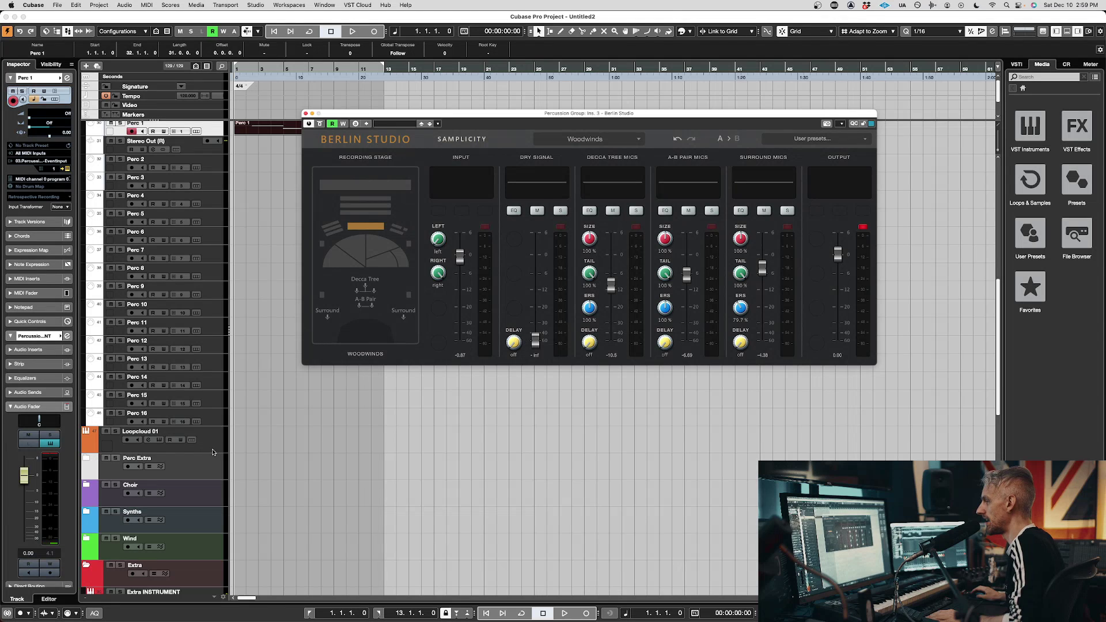
{"action": "left_click", "coordinate": [214, 450]}
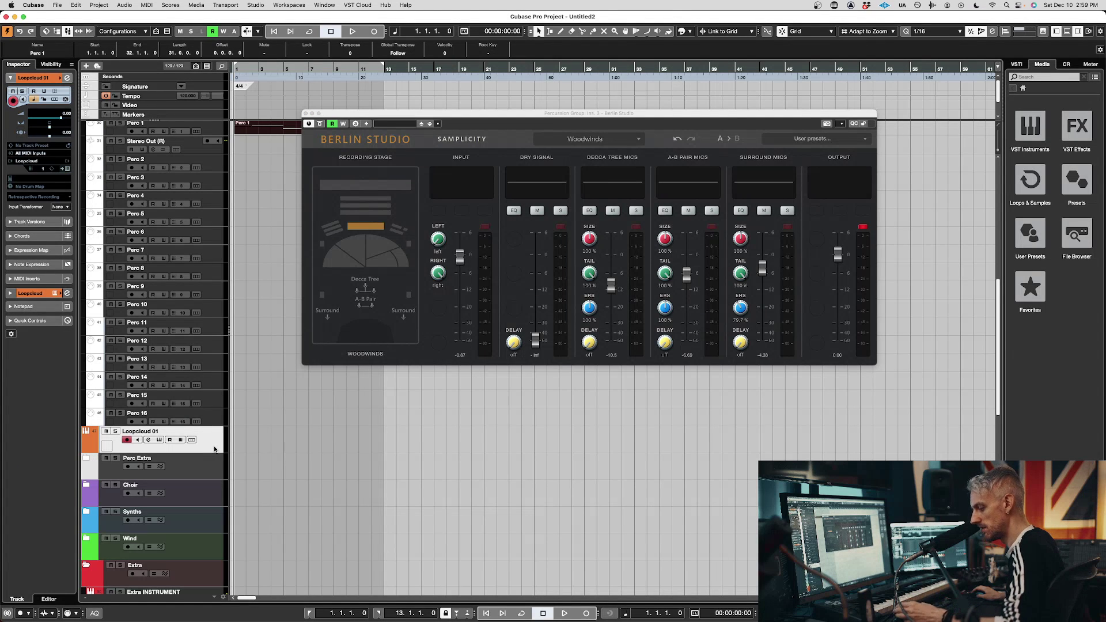
{"action": "key", "text": "shift+i"}
{"action": "left_click", "coordinate": [550, 182]}
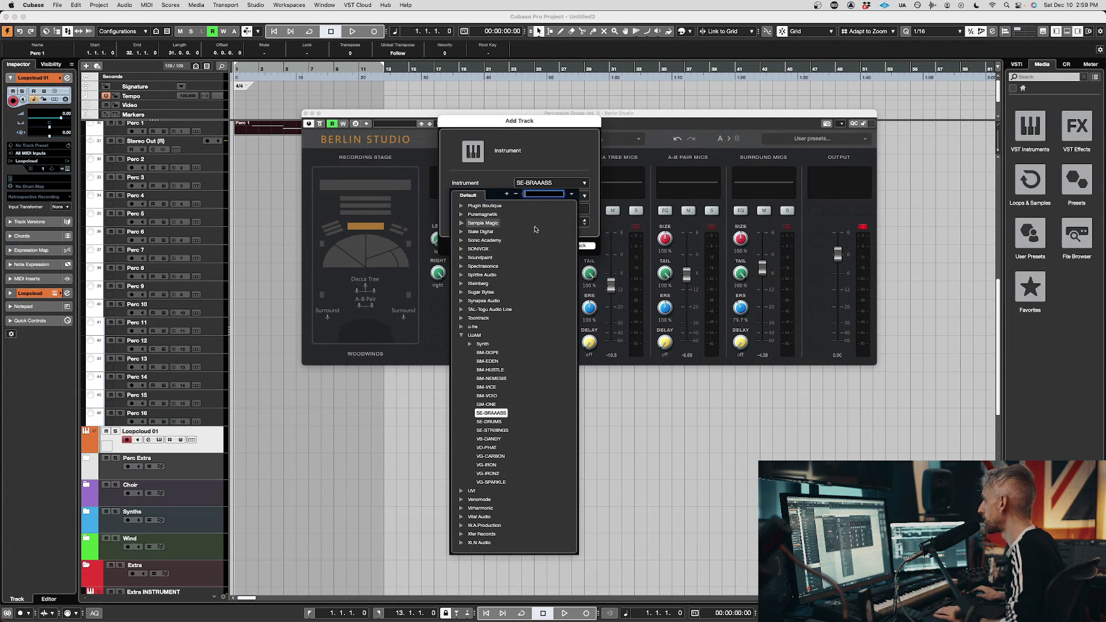
{"action": "left_click", "coordinate": [487, 422]}
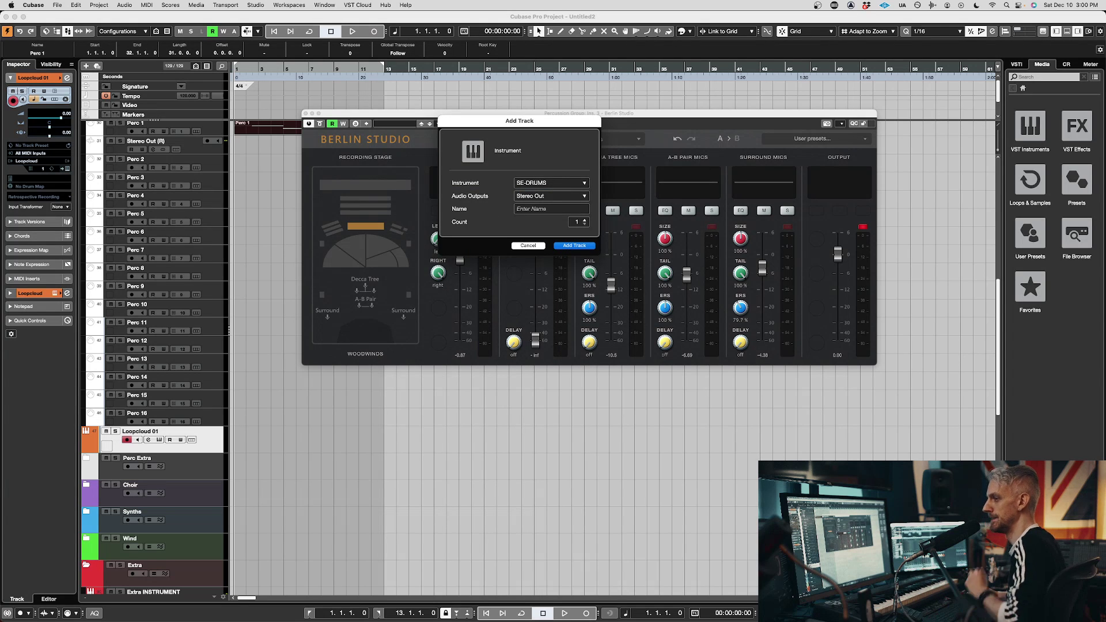
{"action": "key", "text": "Return"}
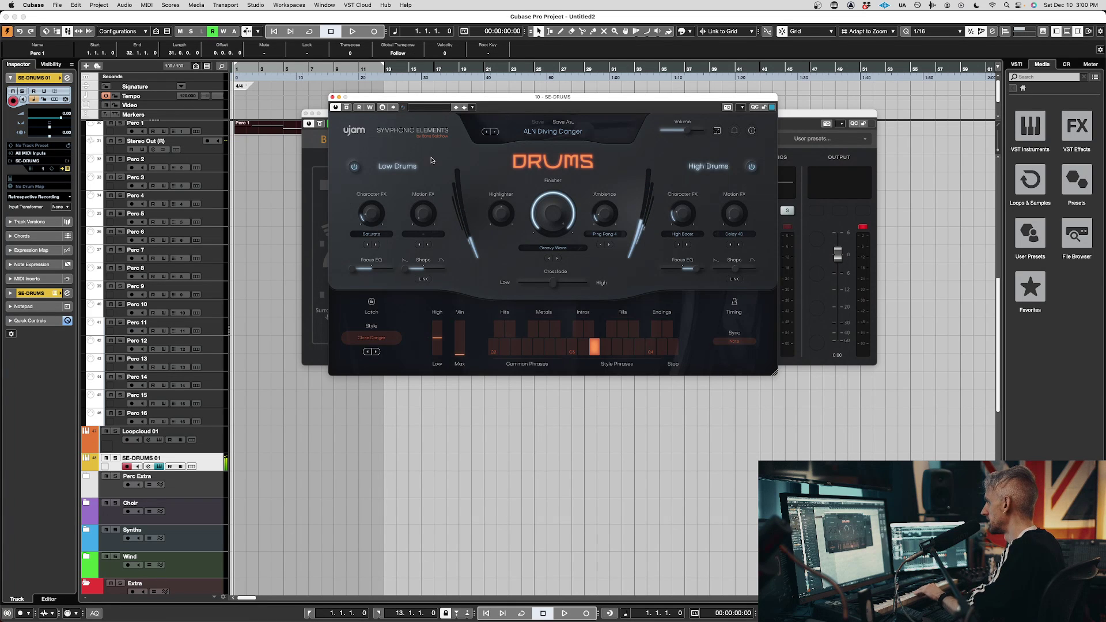
Browse SE-DRUMS presets to COL Highland Valley, and create an empty part on the SE-DRUMS 01 track opened in the Key Editor
{"action": "left_click", "coordinate": [494, 132]}
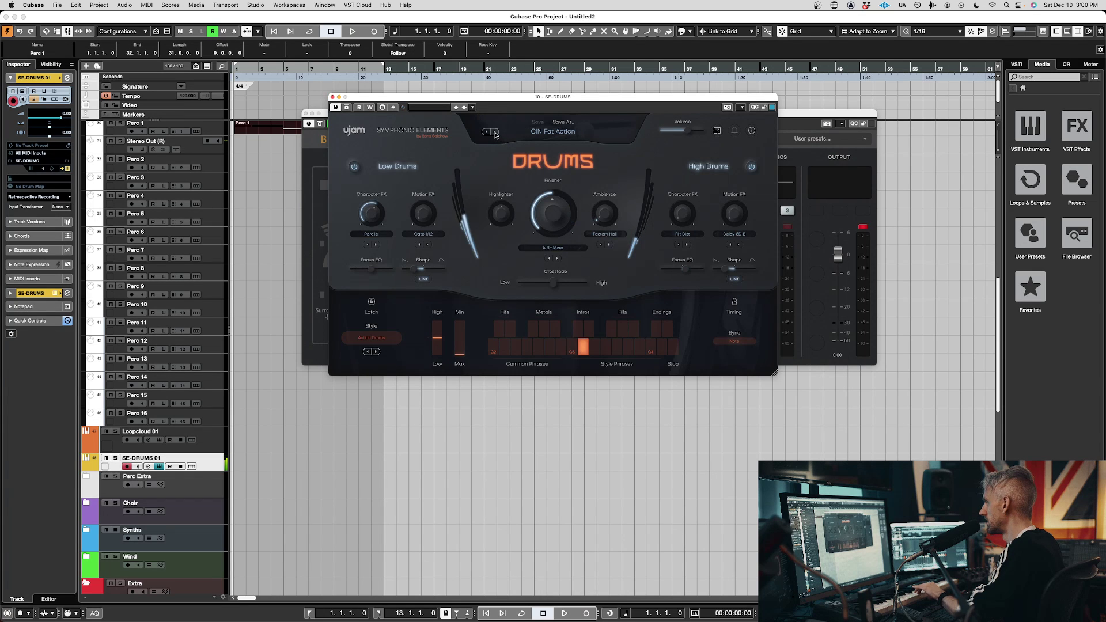
{"action": "left_click", "coordinate": [494, 133]}
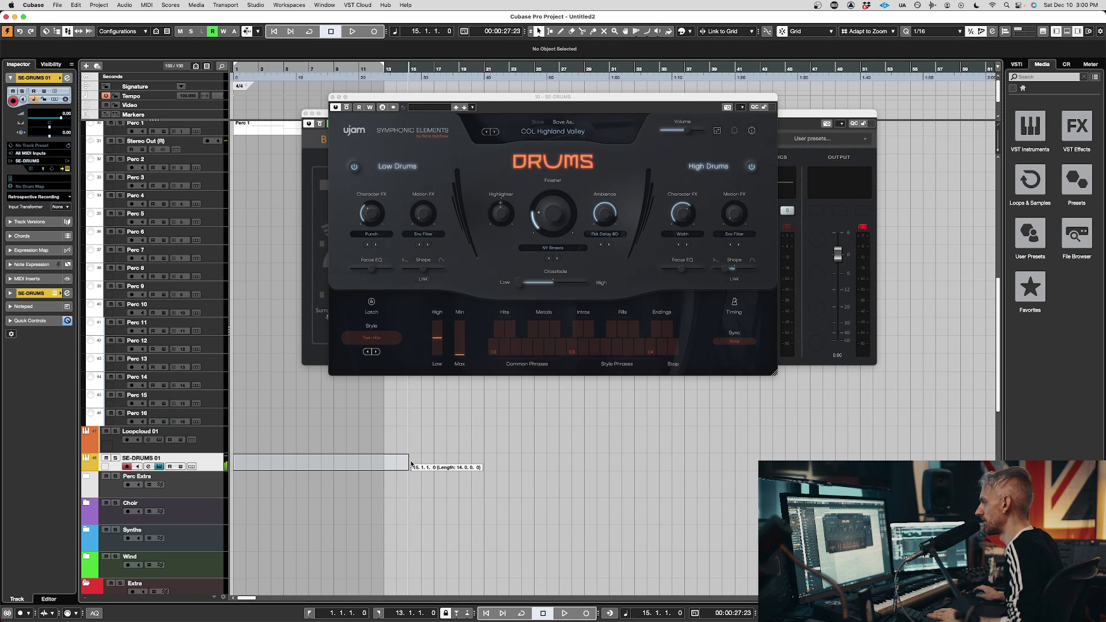
{"action": "double_click", "coordinate": [353, 464]}
{"action": "double_click", "coordinate": [351, 467]}
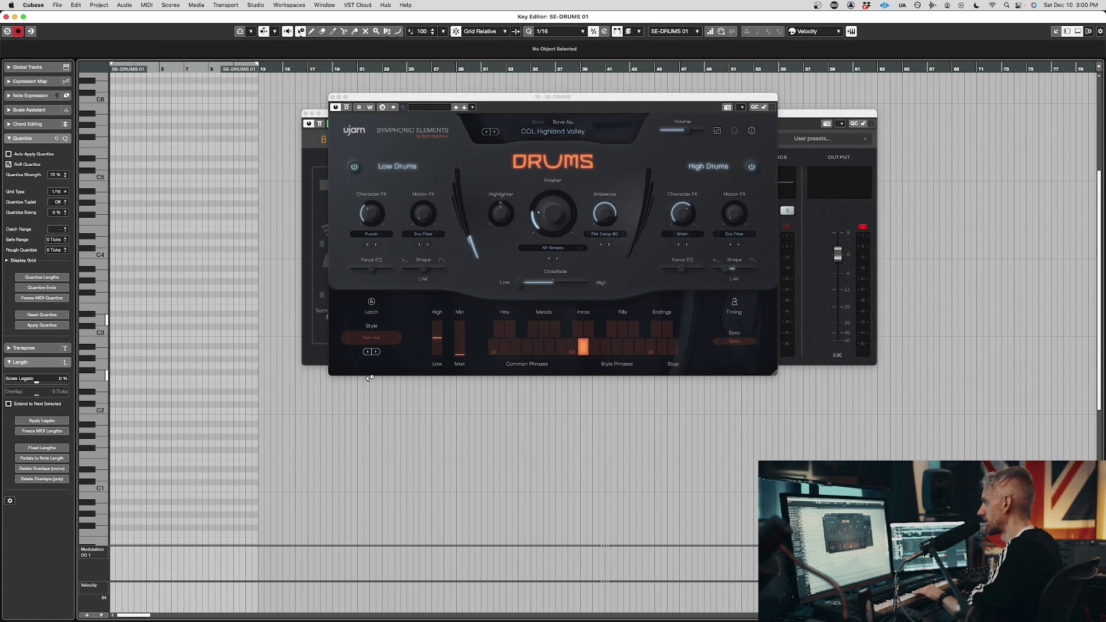
Switch SE-DRUMS to the COL Hugeness preset and draw one D3 note spanning the whole 12-bar part
{"action": "left_click", "coordinate": [494, 132]}
{"action": "left_click", "coordinate": [494, 132]}
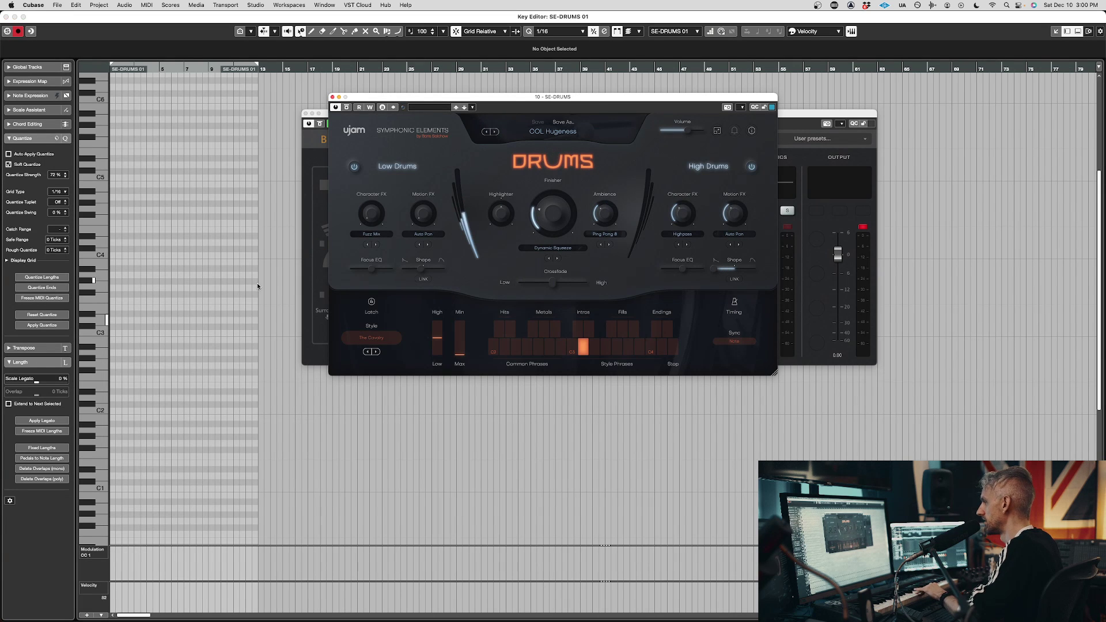
{"action": "left_click_drag", "start_coordinate": [113, 319], "coordinate": [265, 327]}
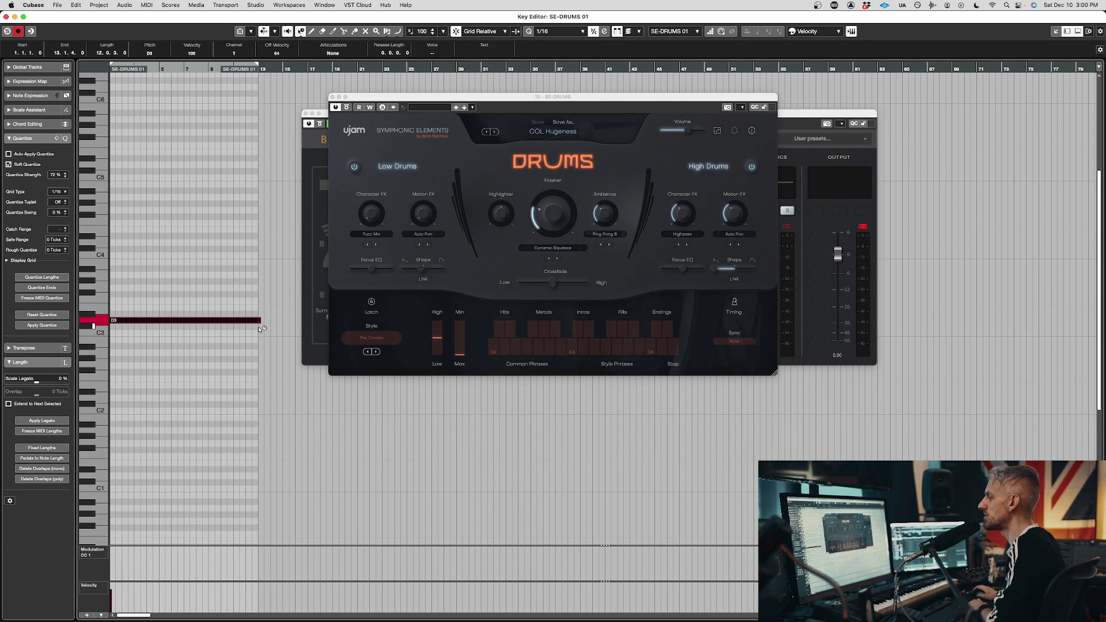
{"action": "left_click", "coordinate": [240, 376]}
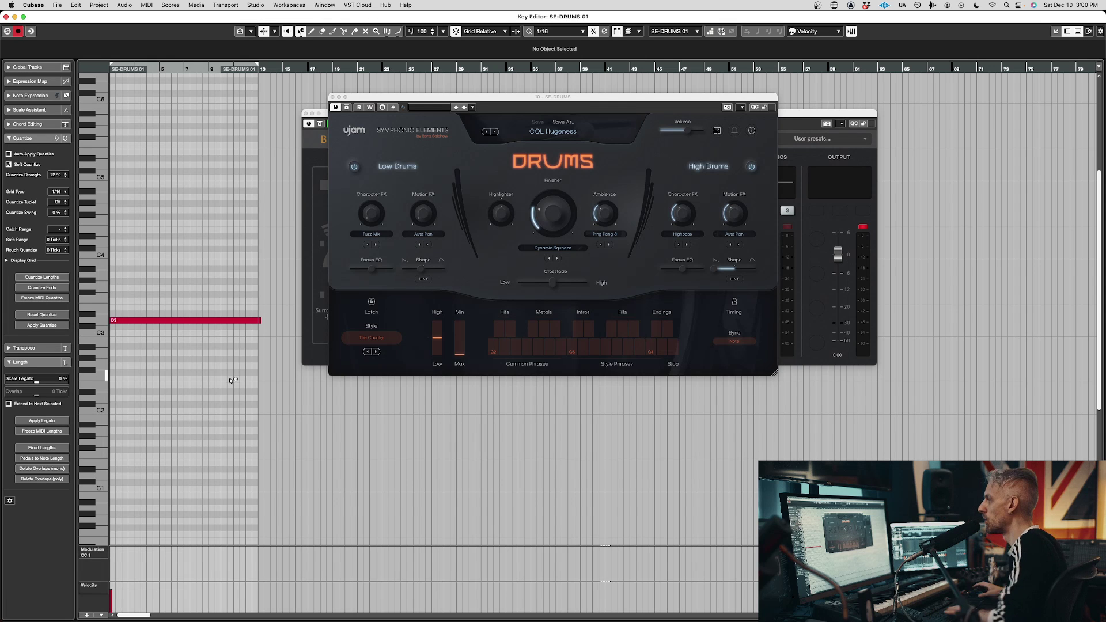
Bring the Berlin Studio window to the front and play the project to watch its automated dry signal and input panning
{"action": "left_click", "coordinate": [318, 162]}
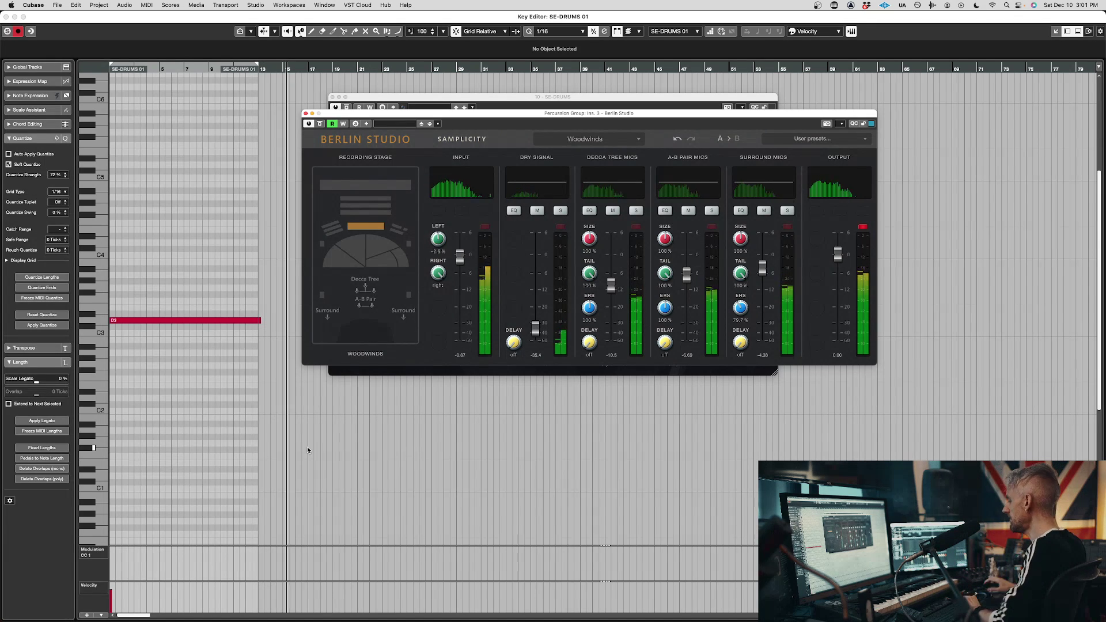
{"action": "left_click", "coordinate": [380, 450]}
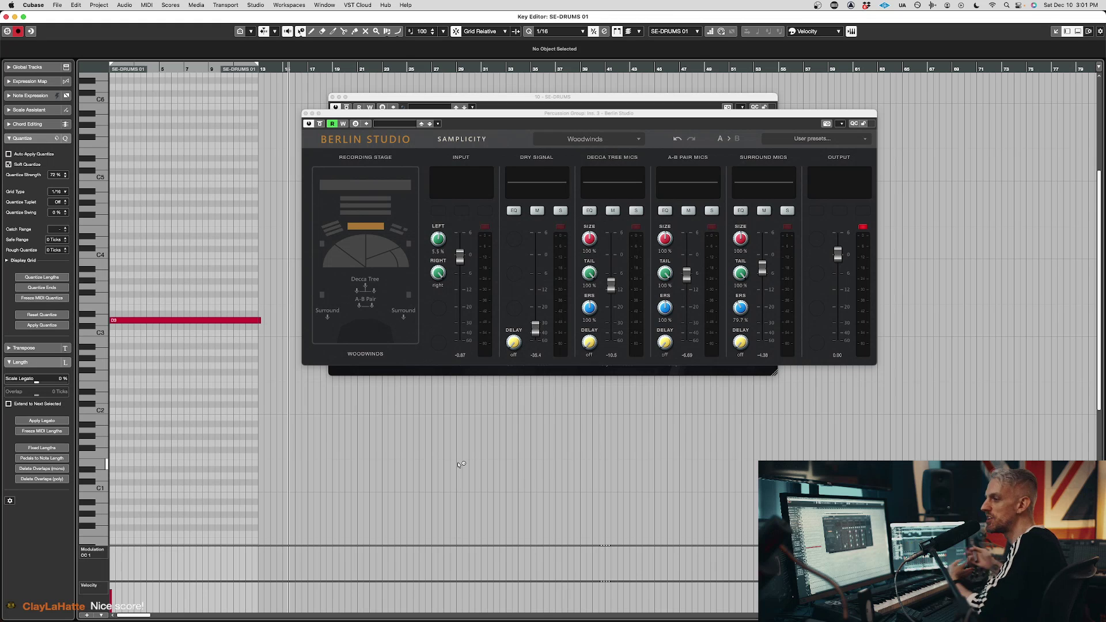
{"action": "key", "text": "space"}
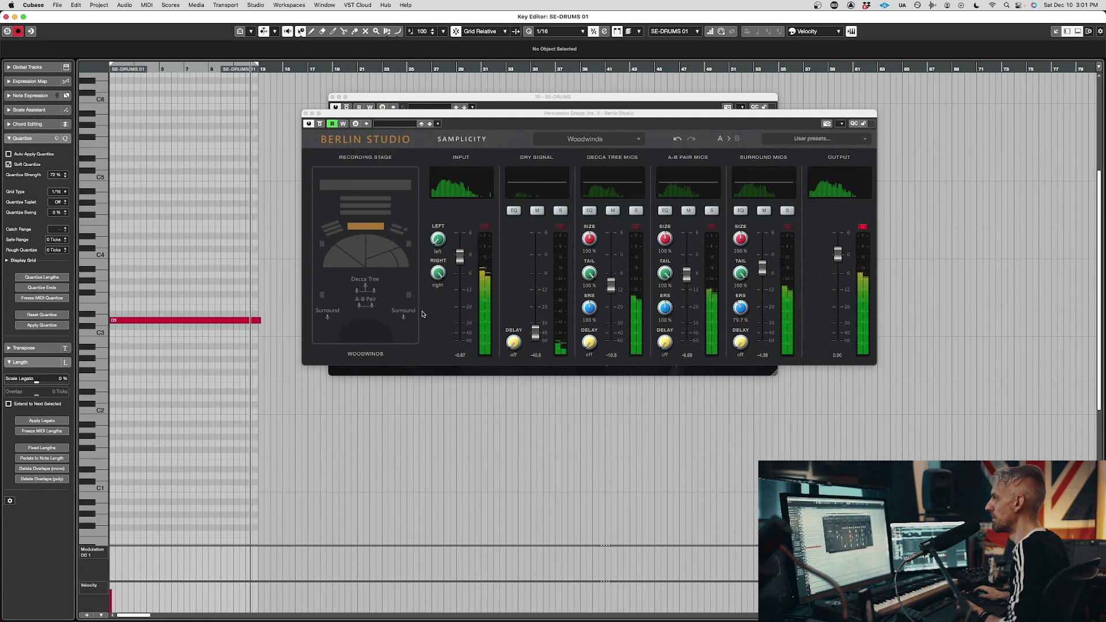
Set the Berlin Studio recording stage position to Celli and then to Contrabasses, and close the Key Editor
{"action": "left_click", "coordinate": [385, 262]}
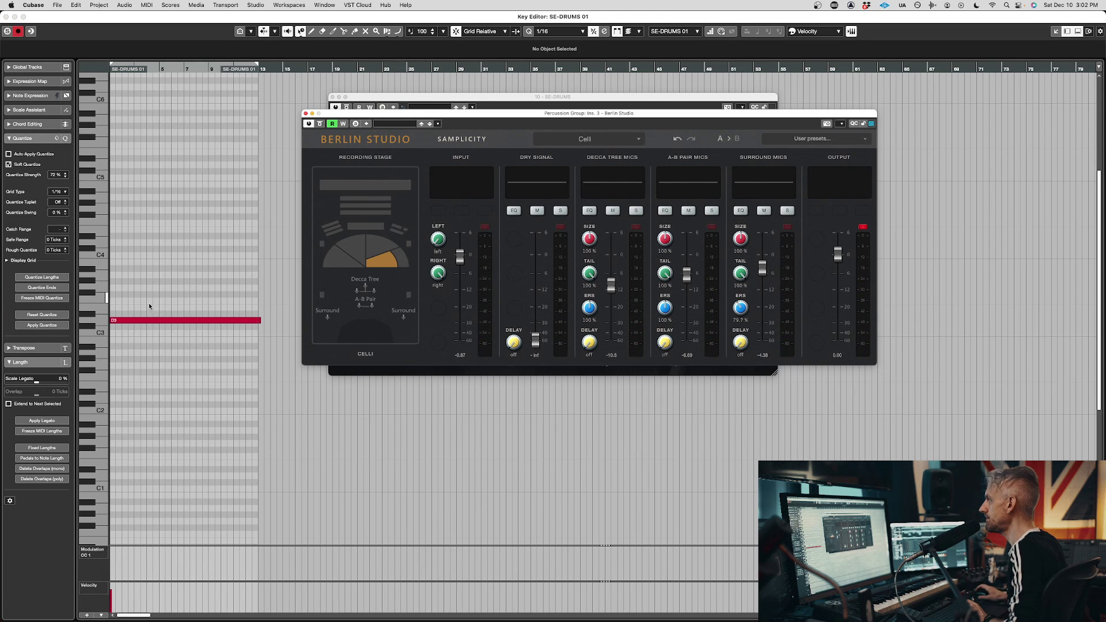
{"action": "left_click", "coordinate": [401, 264]}
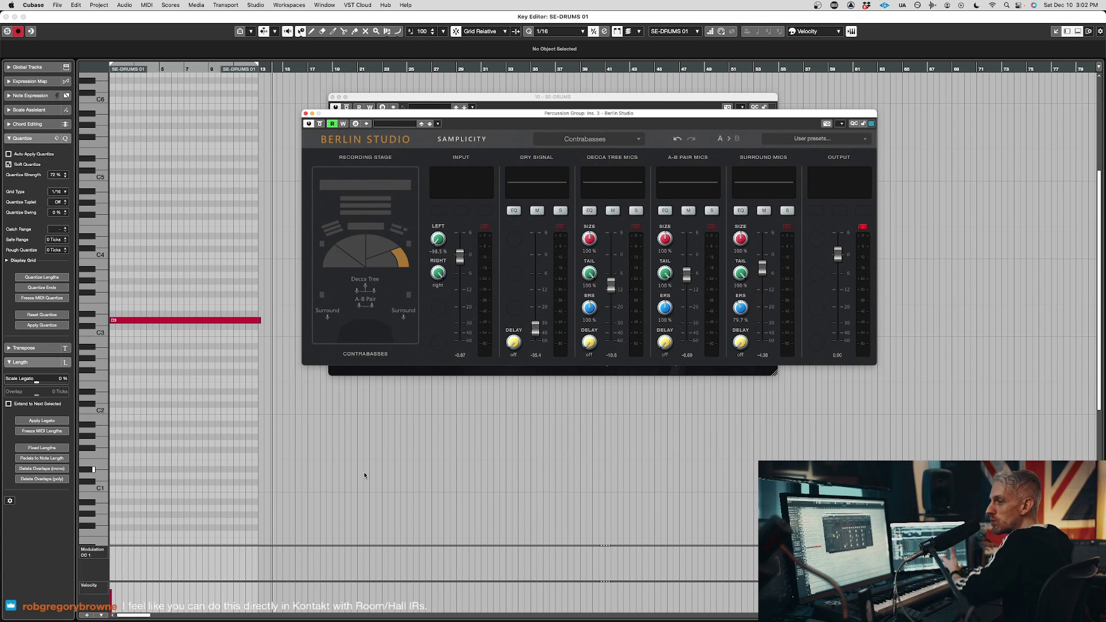
{"action": "key", "text": "Escape"}
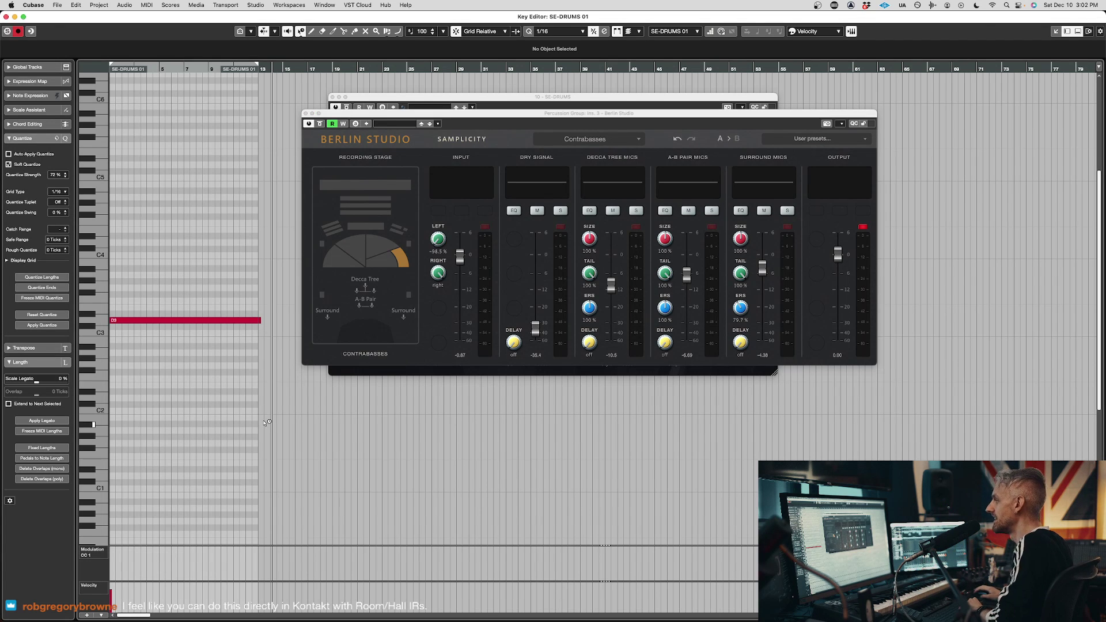
Add an SE-STRIIIINGS instrument track directly below SE-DRUMS 01, routed to Stereo Out
{"action": "right_click", "coordinate": [213, 464]}
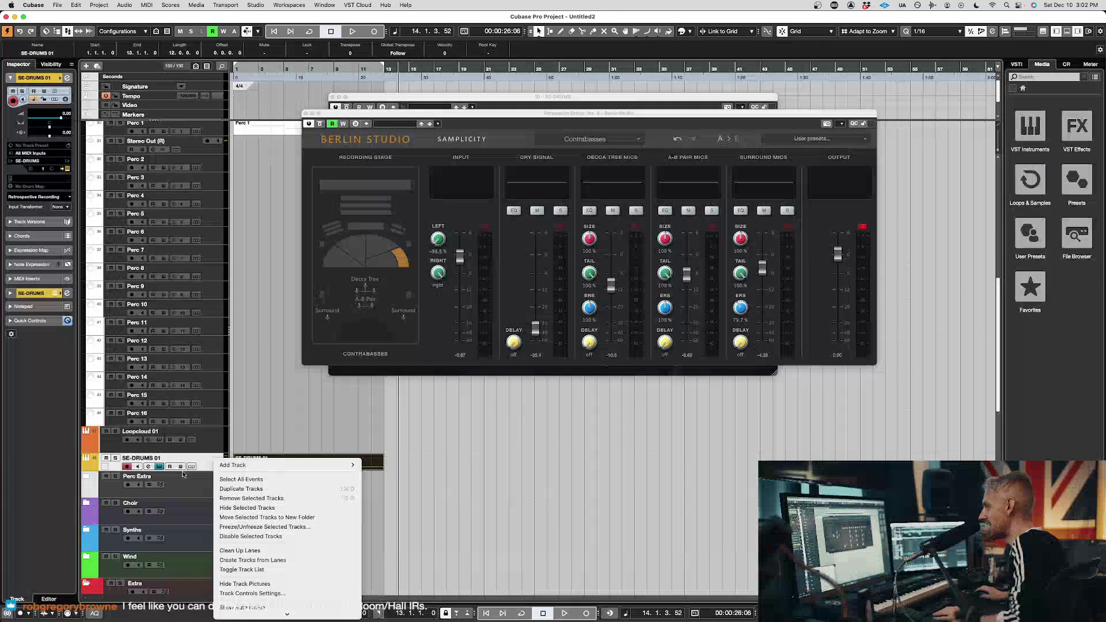
{"action": "left_click", "coordinate": [233, 465]}
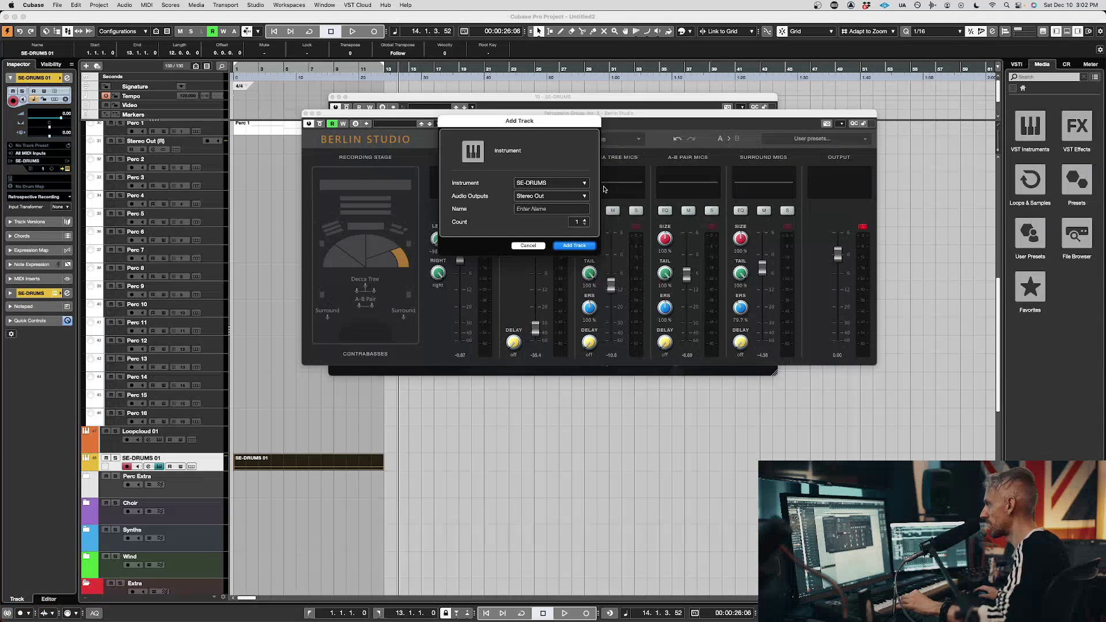
{"action": "left_click", "coordinate": [537, 183]}
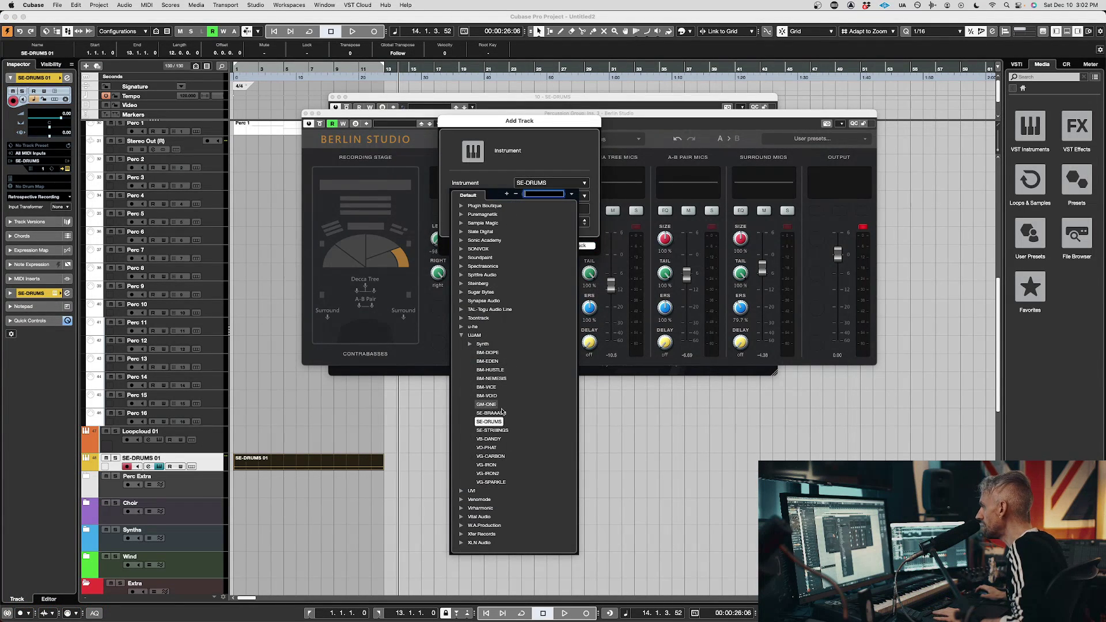
{"action": "left_click", "coordinate": [496, 431]}
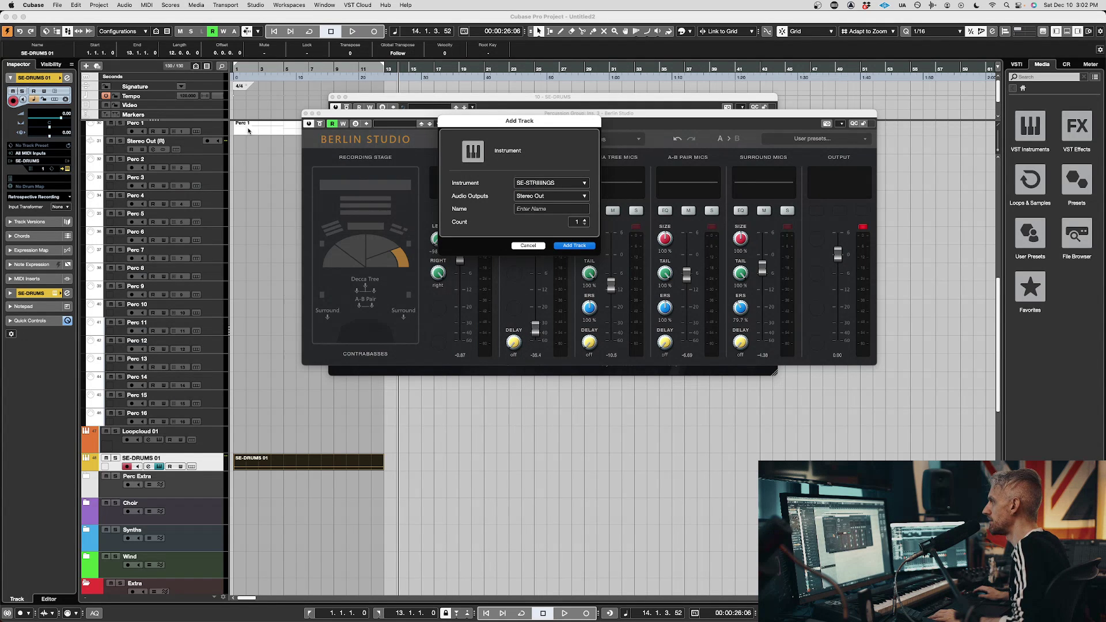
{"action": "key", "text": "Return"}
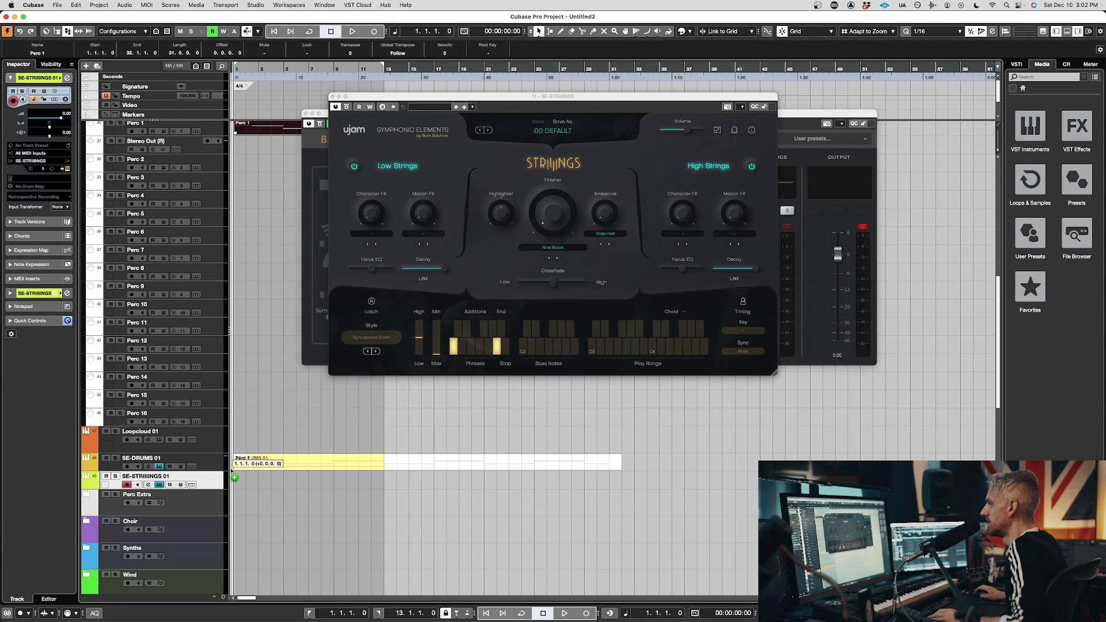
Copy the Perc 1 part to the start of the SE-STRIIIINGS track and play it back with Berlin Studio in front
{"action": "left_click_drag", "start_coordinate": [232, 488], "coordinate": [233, 484]}
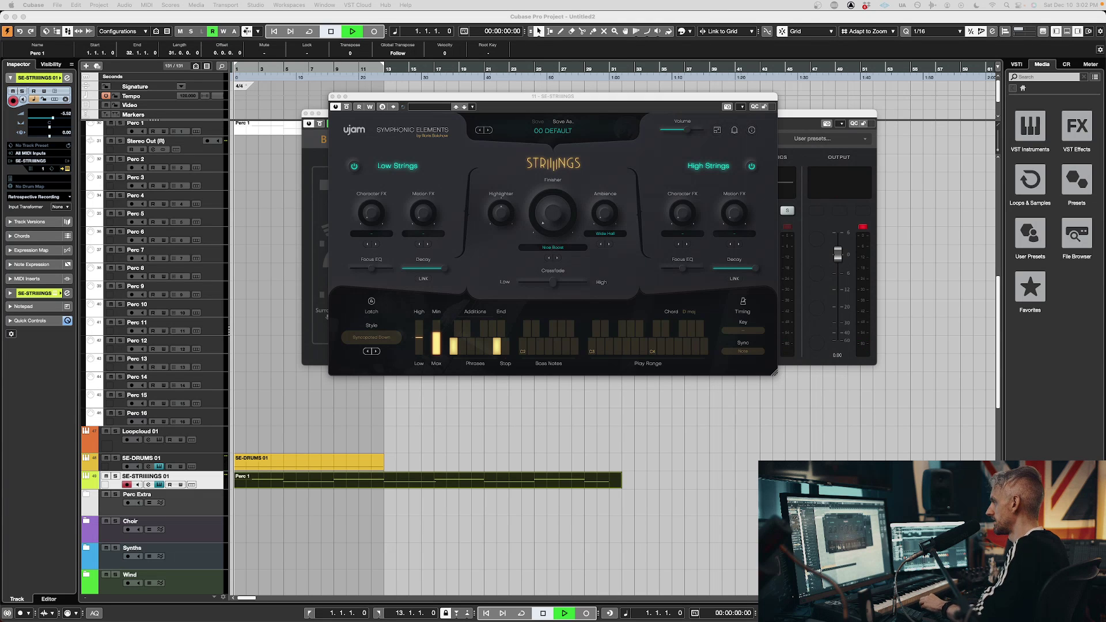
{"action": "key", "text": "space"}
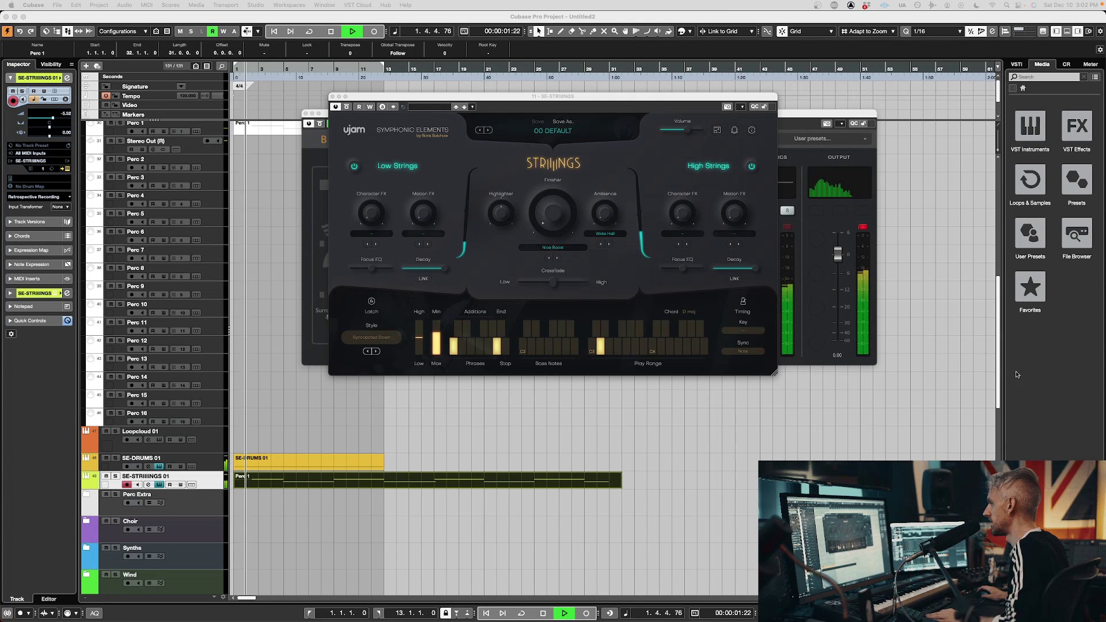
{"action": "left_click", "coordinate": [836, 316]}
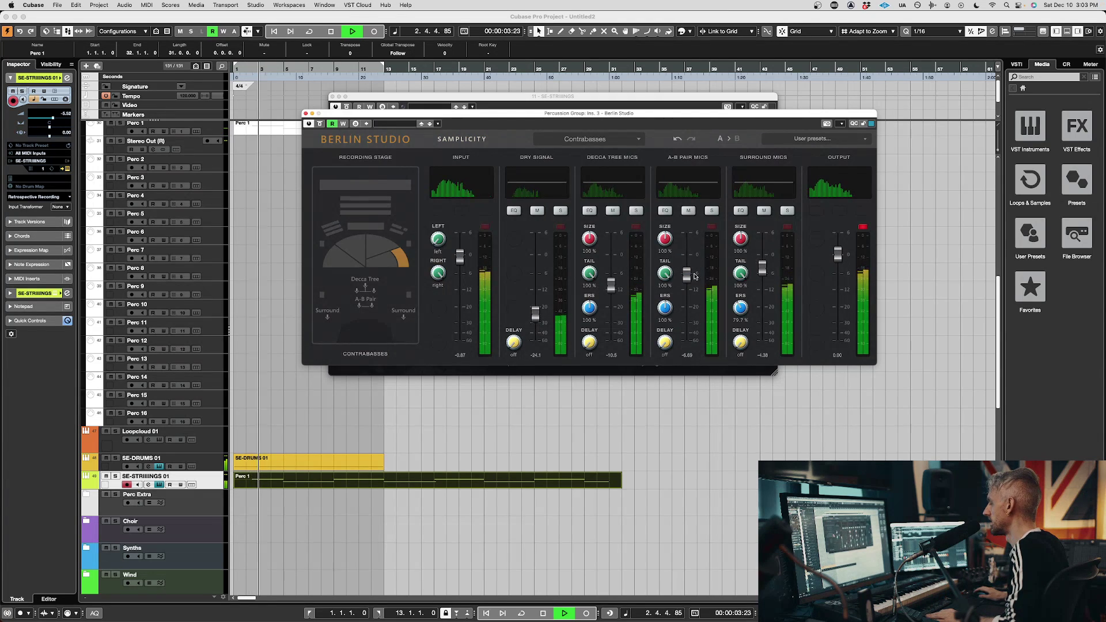
{"action": "key", "text": "space"}
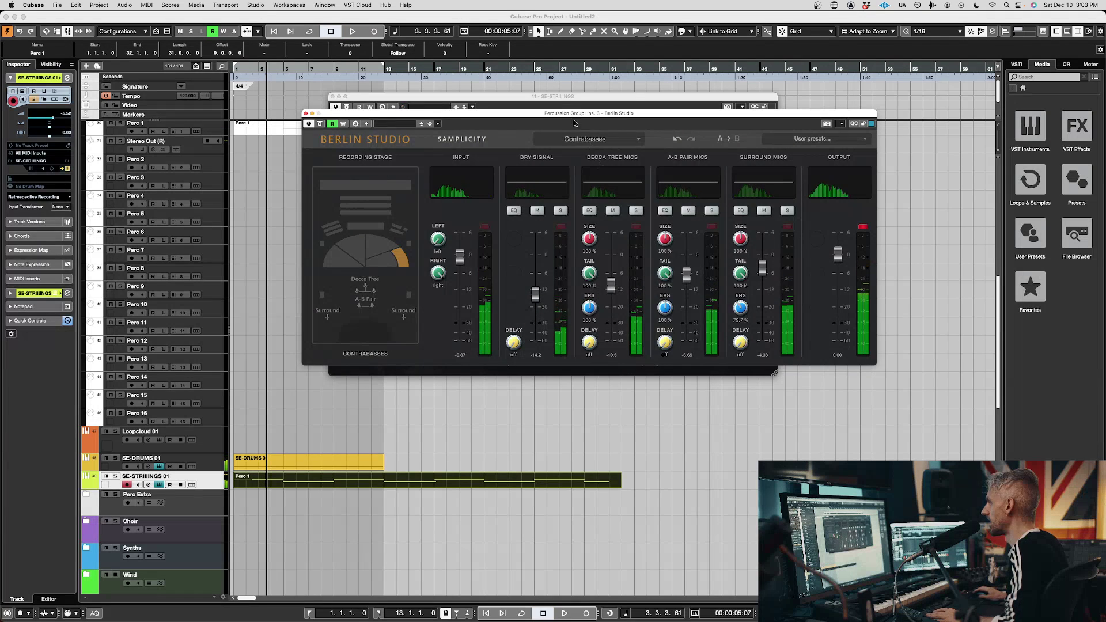
Audition SE-STRIIIINGS presets while playing from the project start, and choose Three Two Thirds Neutral
{"action": "left_click", "coordinate": [560, 105]}
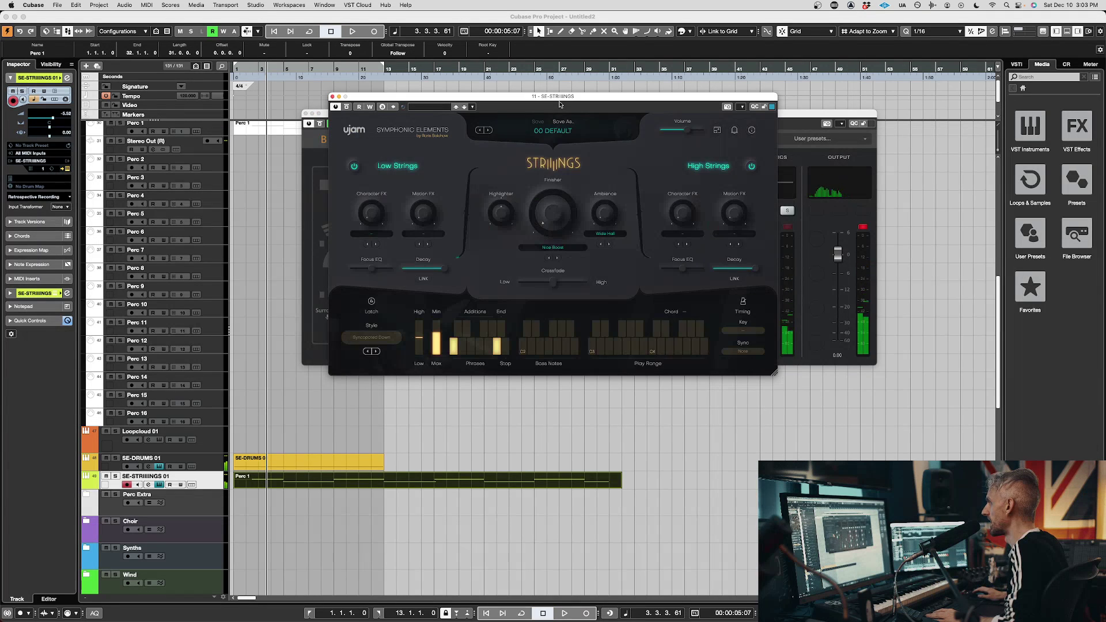
{"action": "key", "text": "Home"}
{"action": "left_click", "coordinate": [489, 131]}
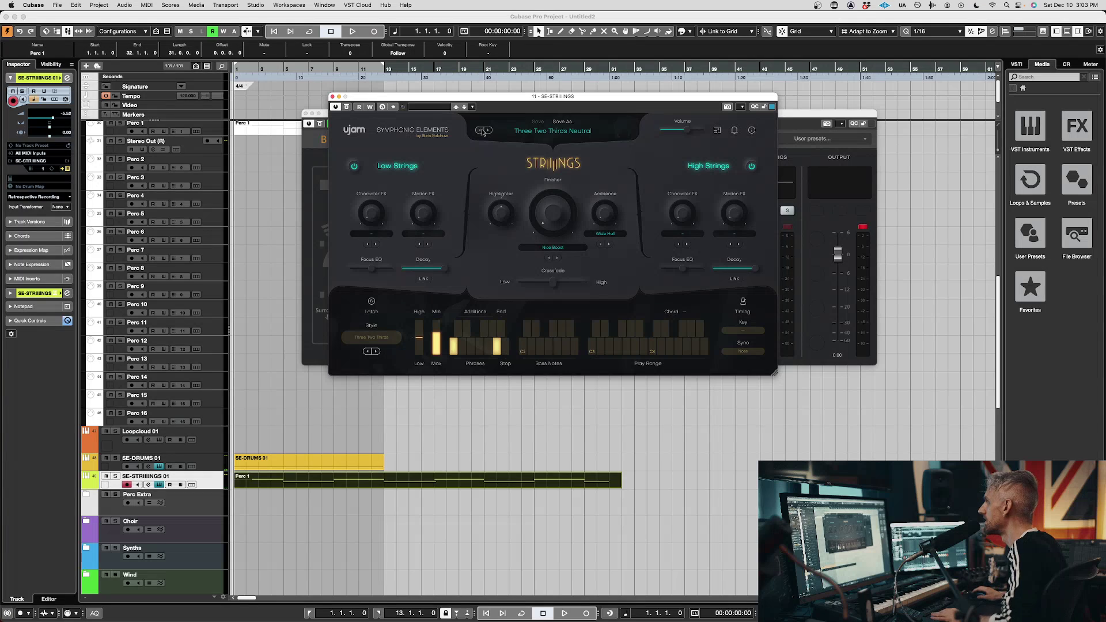
{"action": "left_click", "coordinate": [295, 302]}
{"action": "key", "text": "space"}
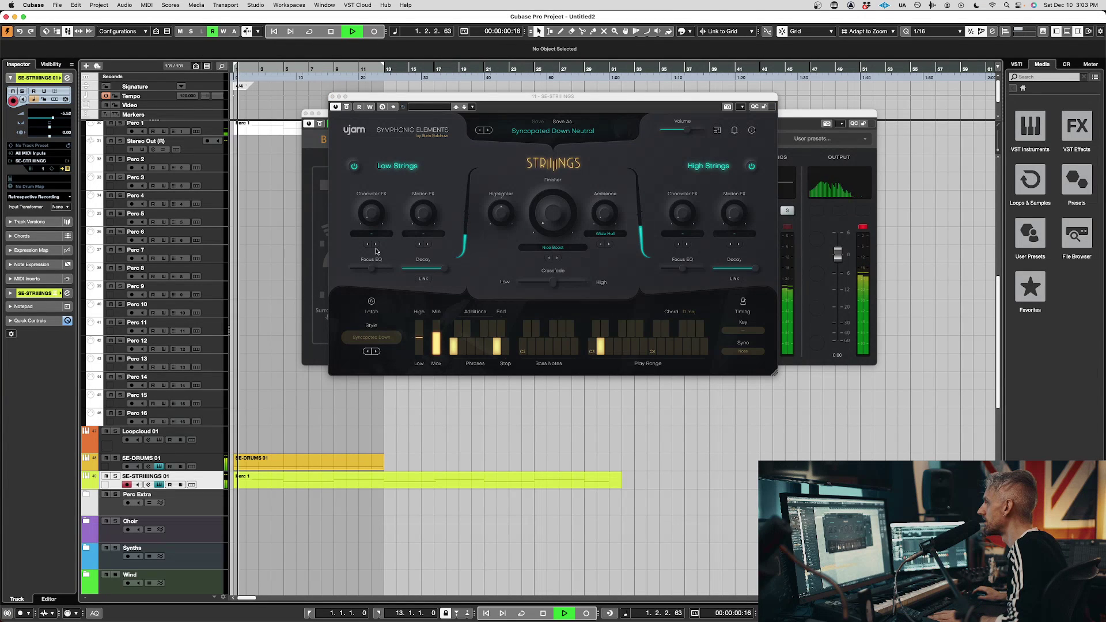
{"action": "left_click", "coordinate": [489, 132]}
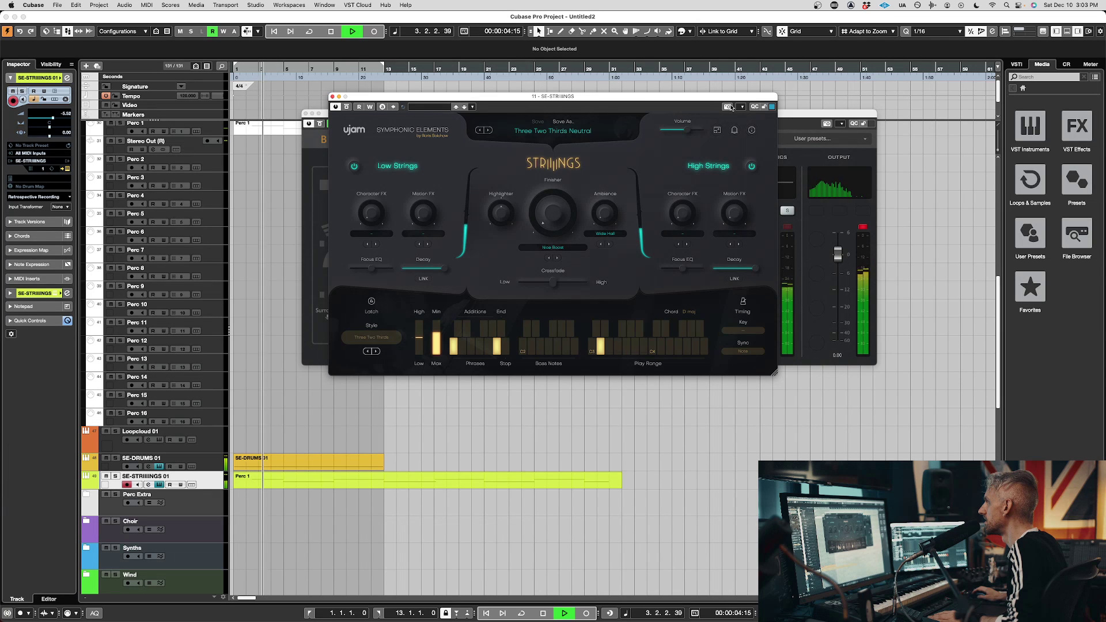
Bring Berlin Studio to the front to watch its dry signal automation against the strings, and stop playback
{"action": "left_click", "coordinate": [806, 114]}
{"action": "scroll", "coordinate": [539, 314], "scroll_direction": "up", "scroll_amount": 5}
{"action": "scroll", "coordinate": [538, 314], "scroll_direction": "up", "scroll_amount": 5}
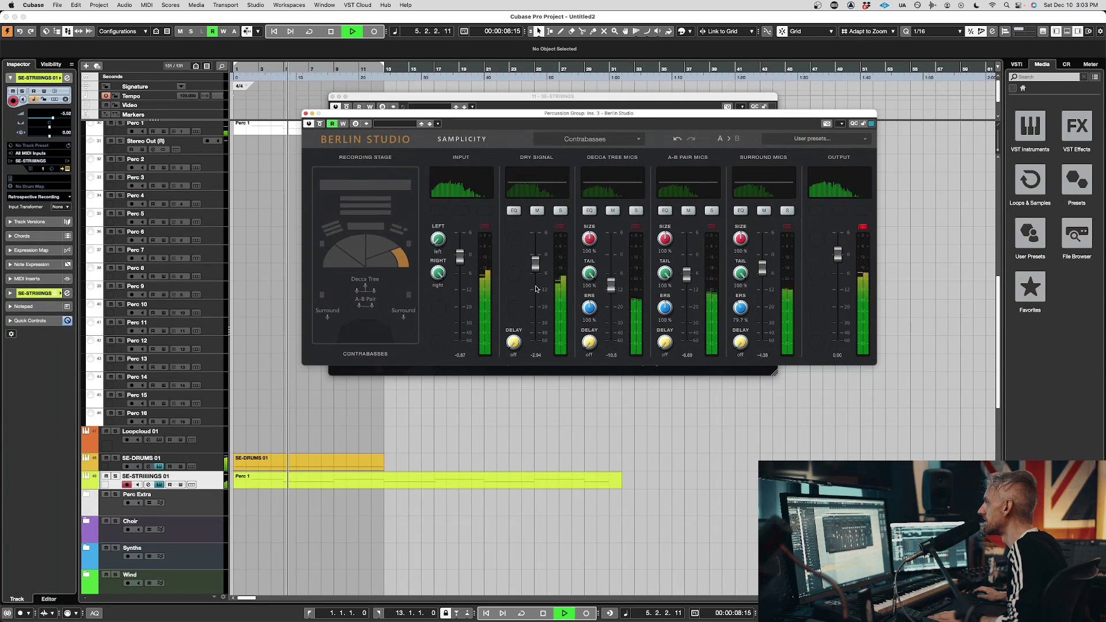
{"action": "key", "text": "space"}
Open the copied Perc 1 part on the strings track in the Key Editor and transpose its A2 notes up one octave
{"action": "double_click", "coordinate": [308, 481]}
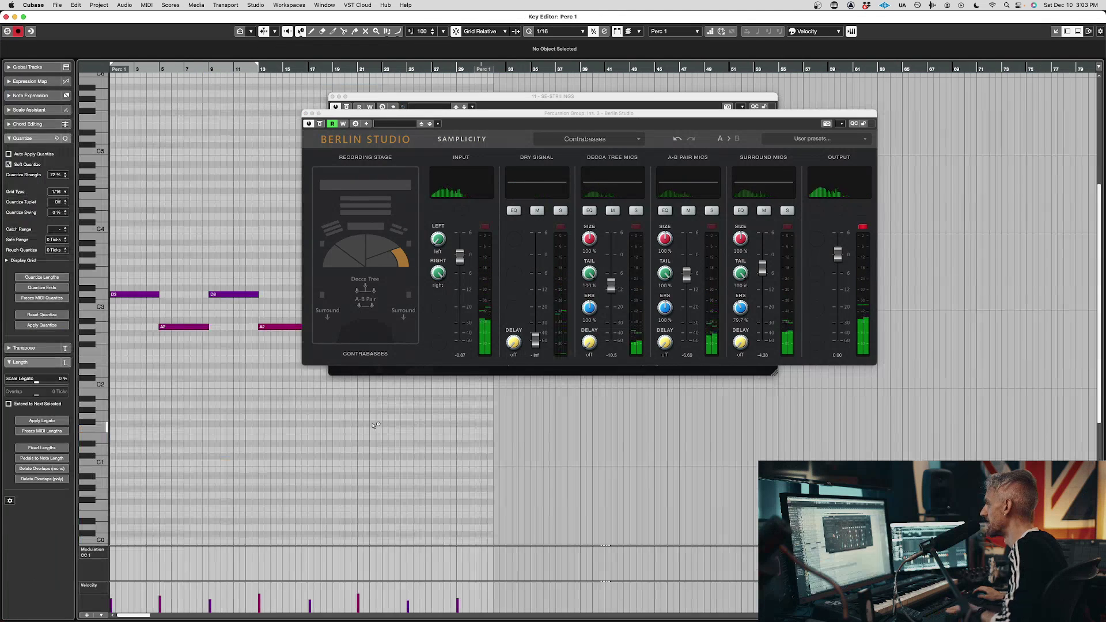
{"action": "left_click_drag", "start_coordinate": [169, 317], "coordinate": [322, 366]}
{"action": "key", "text": "shift+Up"}
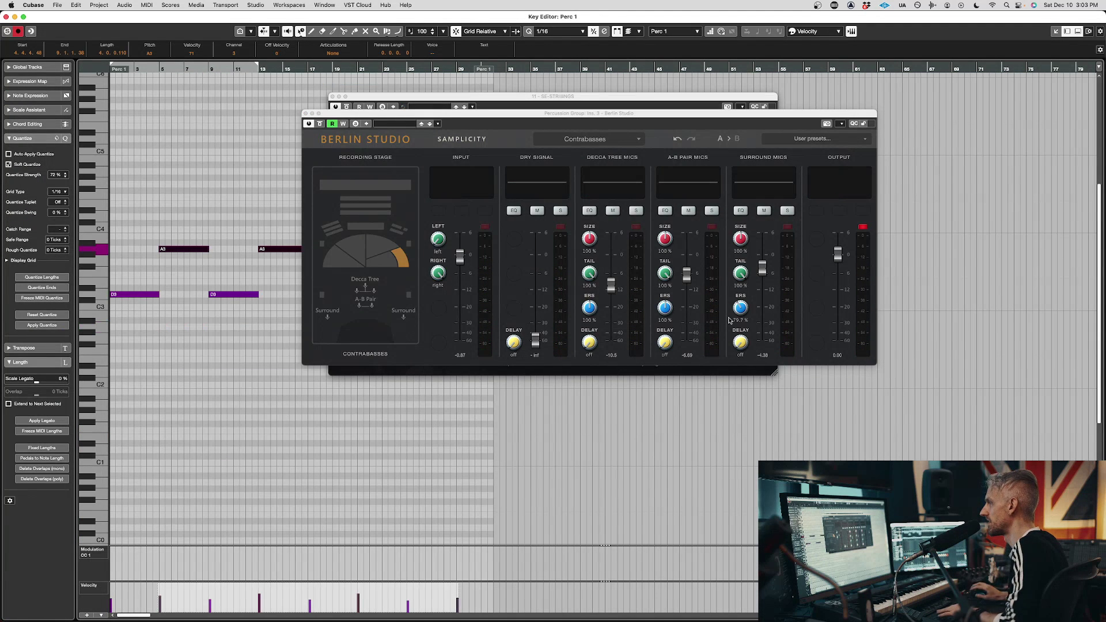
Set the Key Editor's quantize value to 1/2 with the part's notes selected, and start playback
{"action": "key", "text": "Left"}
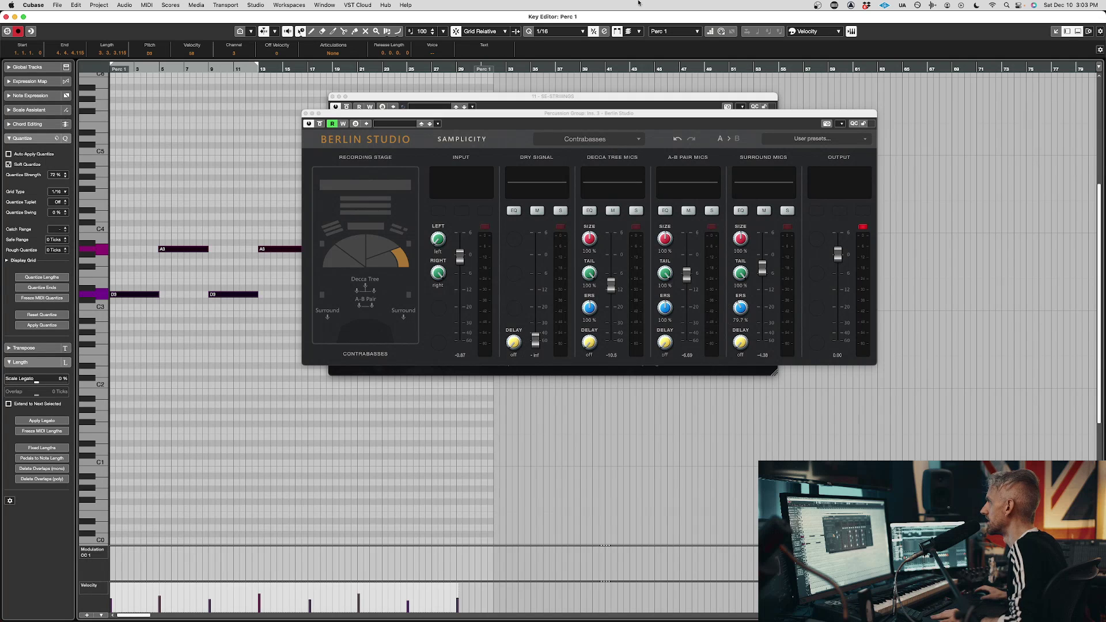
{"action": "left_click", "coordinate": [554, 31]}
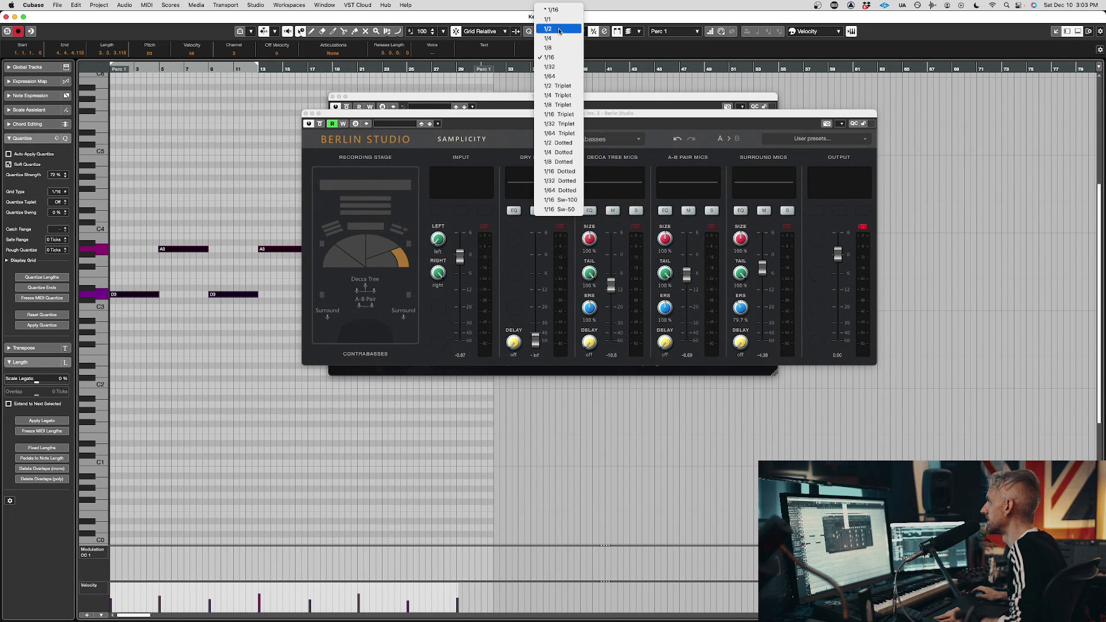
{"action": "left_click", "coordinate": [560, 30]}
{"action": "key", "text": "space"}
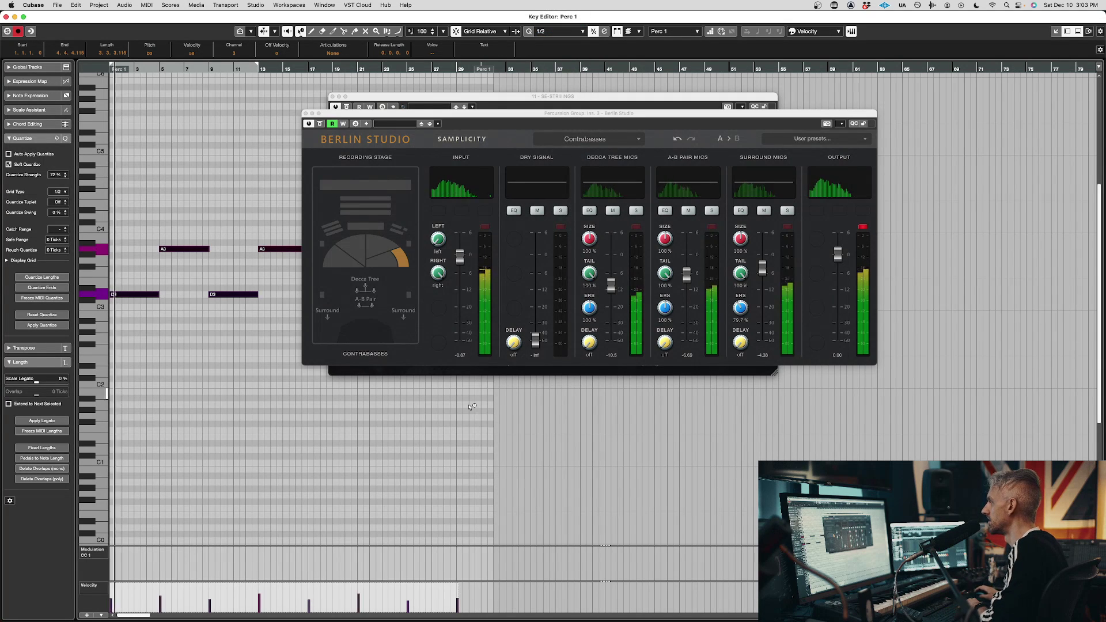
Switch the percussion group's Berlin Studio stage position to Woodwinds and listen to the result during playback
{"action": "left_click", "coordinate": [422, 453]}
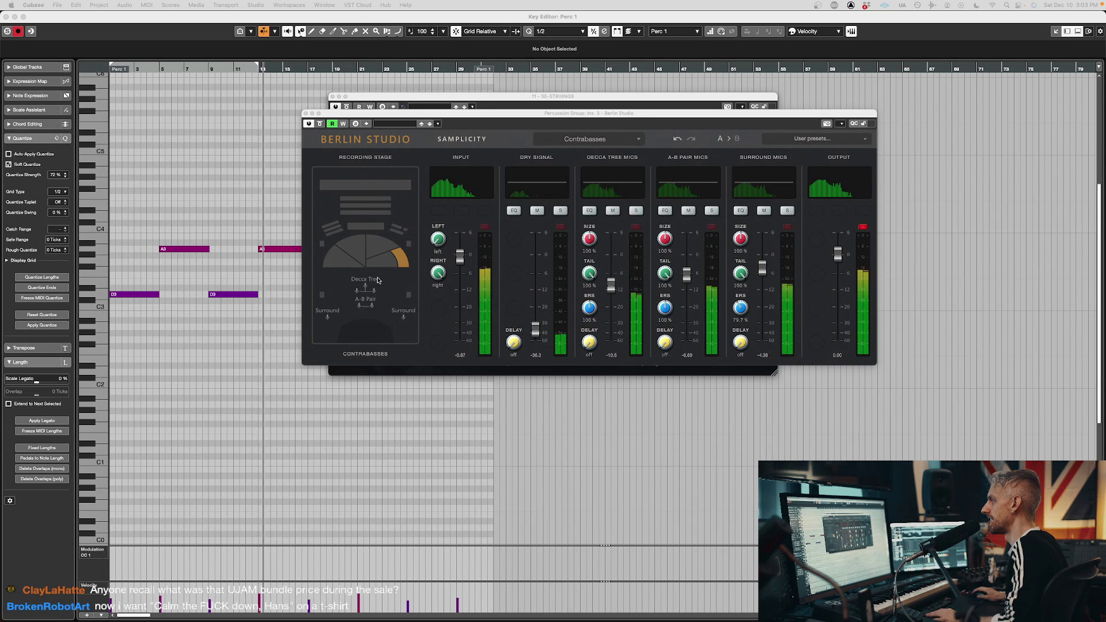
{"action": "left_click", "coordinate": [365, 226]}
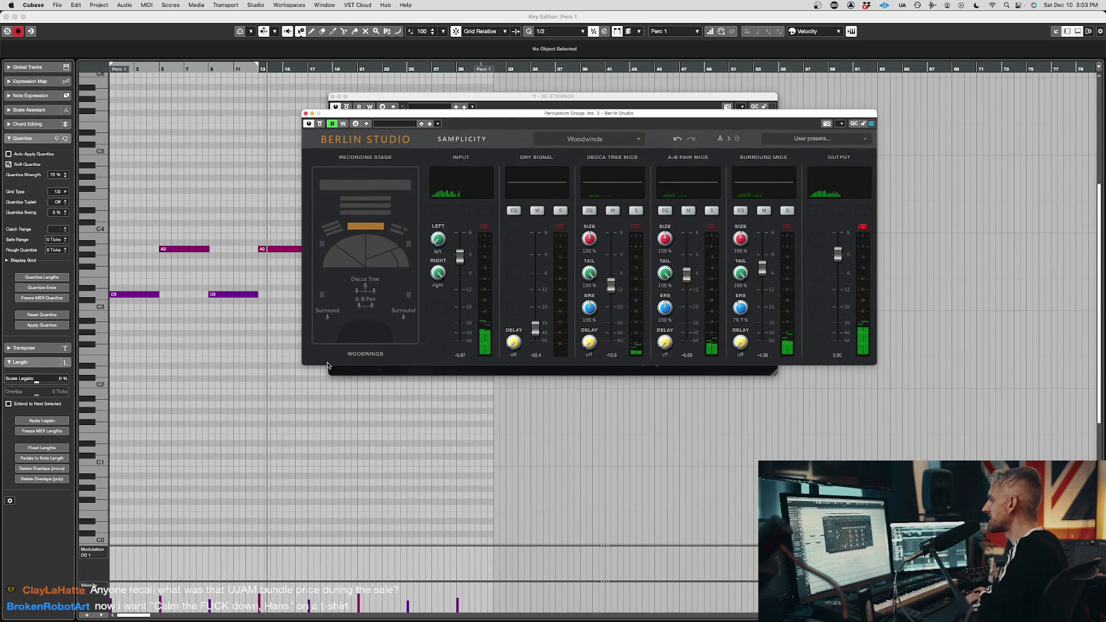
{"action": "left_click", "coordinate": [254, 403]}
{"action": "key", "text": "space"}
{"action": "key", "text": "space"}
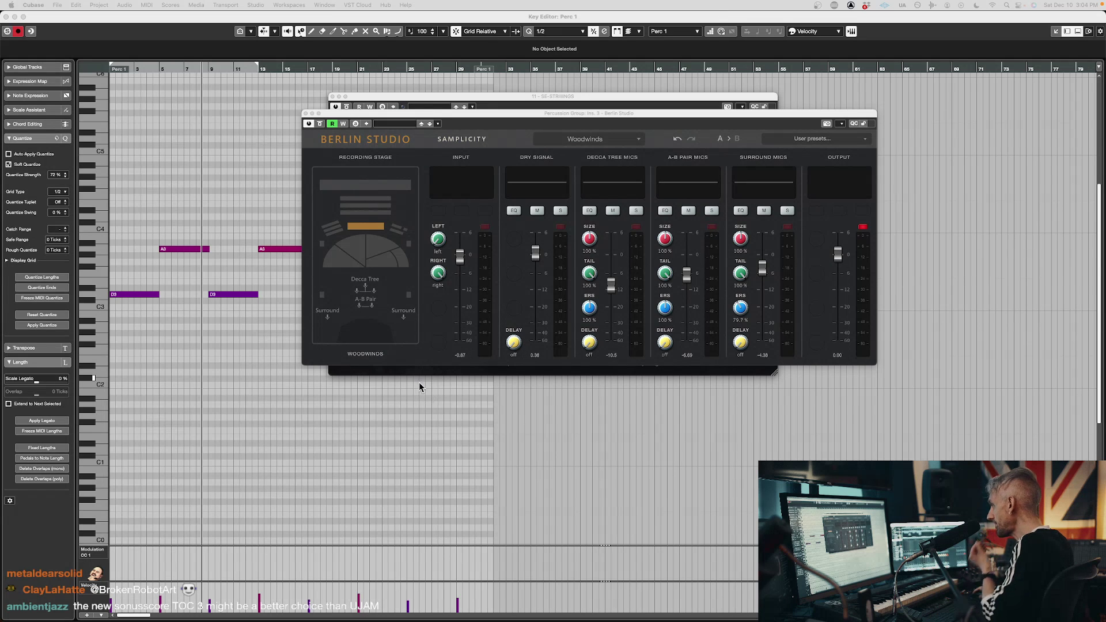
Leave the Key Editor, solo the SE-STRIIIINGS track, and play it with its own Berlin Studio insert open
{"action": "left_click", "coordinate": [399, 438]}
{"action": "key", "text": "Return"}
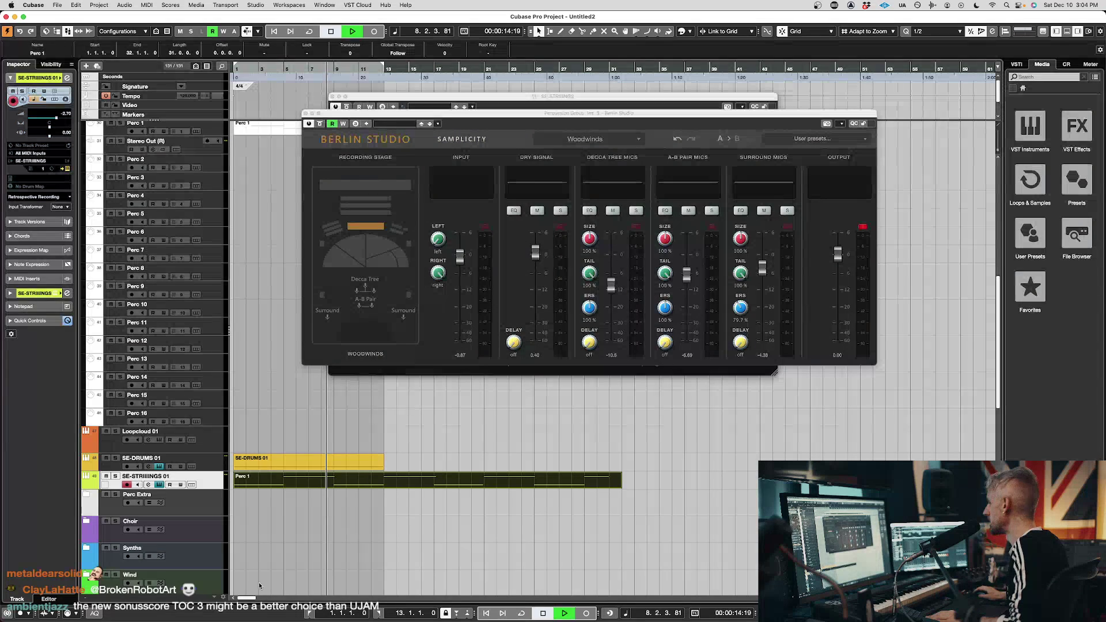
{"action": "left_click", "coordinate": [199, 460]}
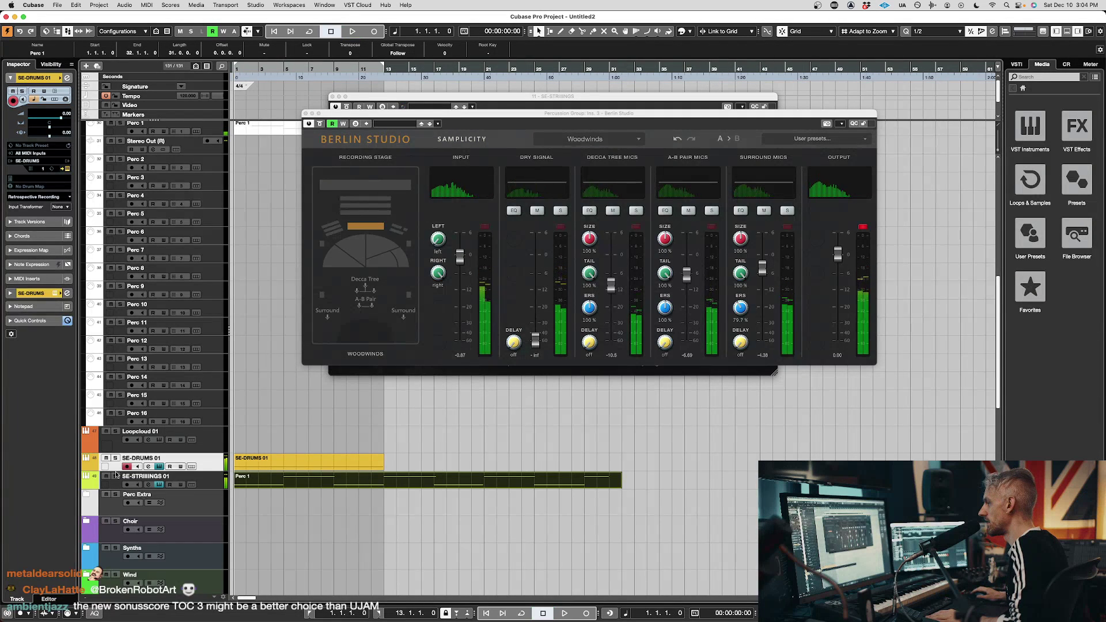
{"action": "key", "text": "s"}
{"action": "left_click", "coordinate": [199, 487]}
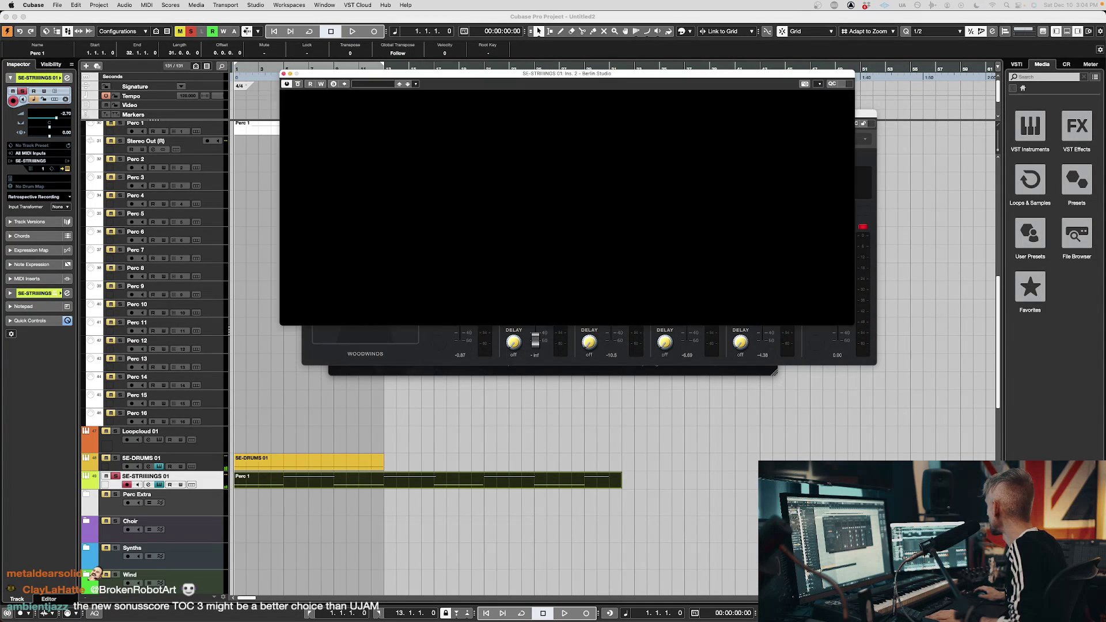
{"action": "key", "text": "space"}
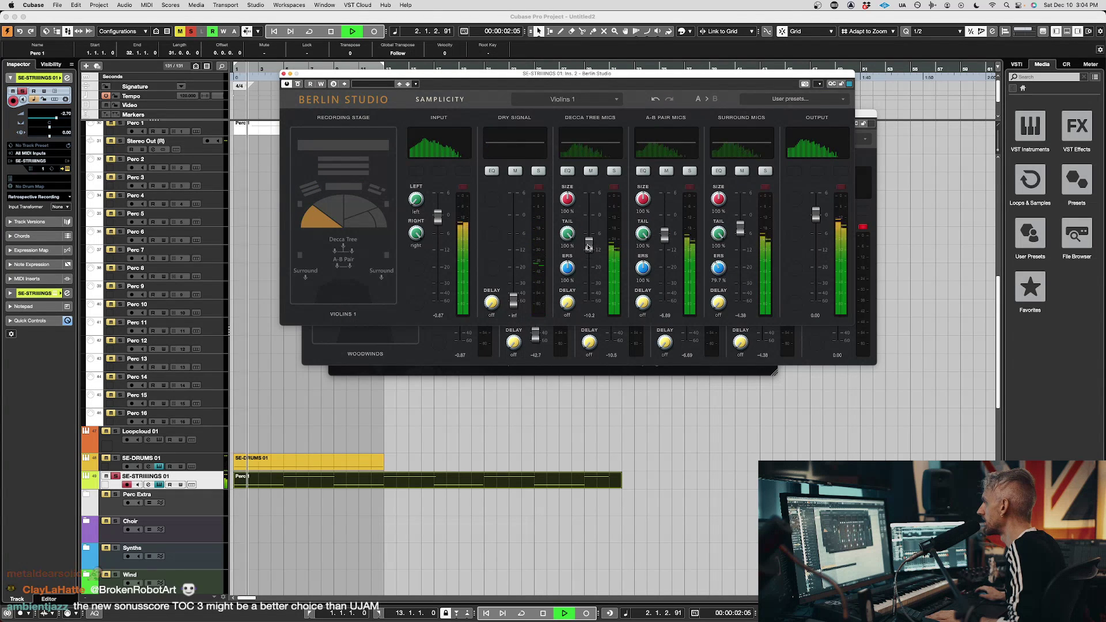
Balance the strings' Berlin Studio levels at dry -0.30, Decca Tree -14.1, A-B Pair -11.9 and Surround -4.48, then return to the project start
{"action": "left_click_drag", "start_coordinate": [740, 228], "coordinate": [740, 214]}
{"action": "left_click_drag", "start_coordinate": [664, 236], "coordinate": [664, 222]}
{"action": "left_click_drag", "start_coordinate": [588, 246], "coordinate": [588, 243]}
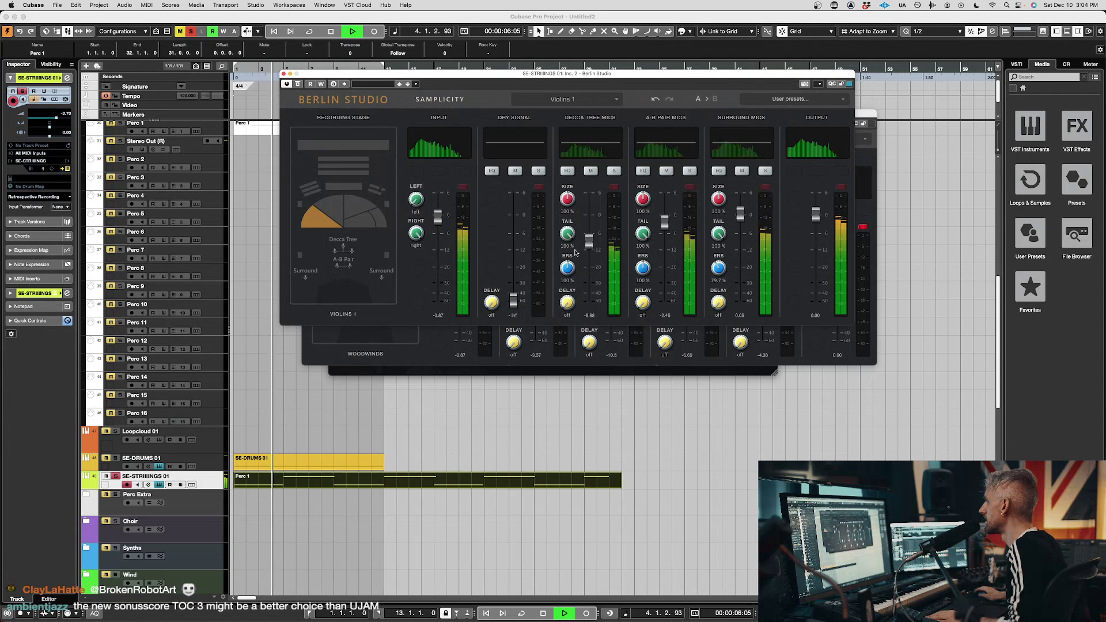
{"action": "left_click_drag", "start_coordinate": [513, 301], "coordinate": [514, 221]}
{"action": "left_click_drag", "start_coordinate": [664, 223], "coordinate": [666, 255]}
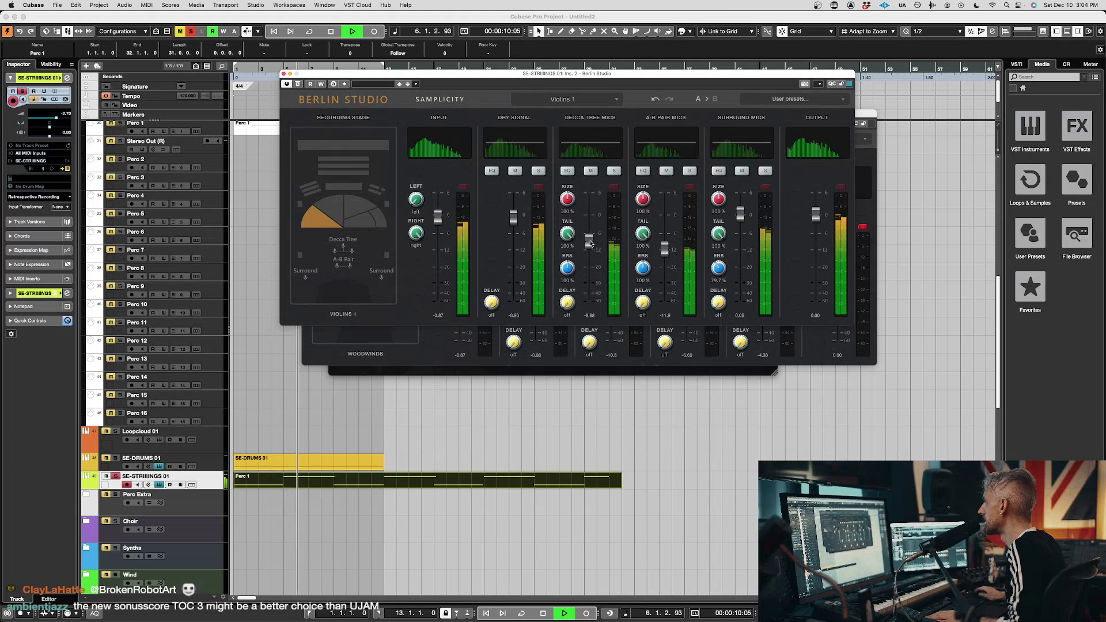
{"action": "left_click_drag", "start_coordinate": [740, 215], "coordinate": [740, 229]}
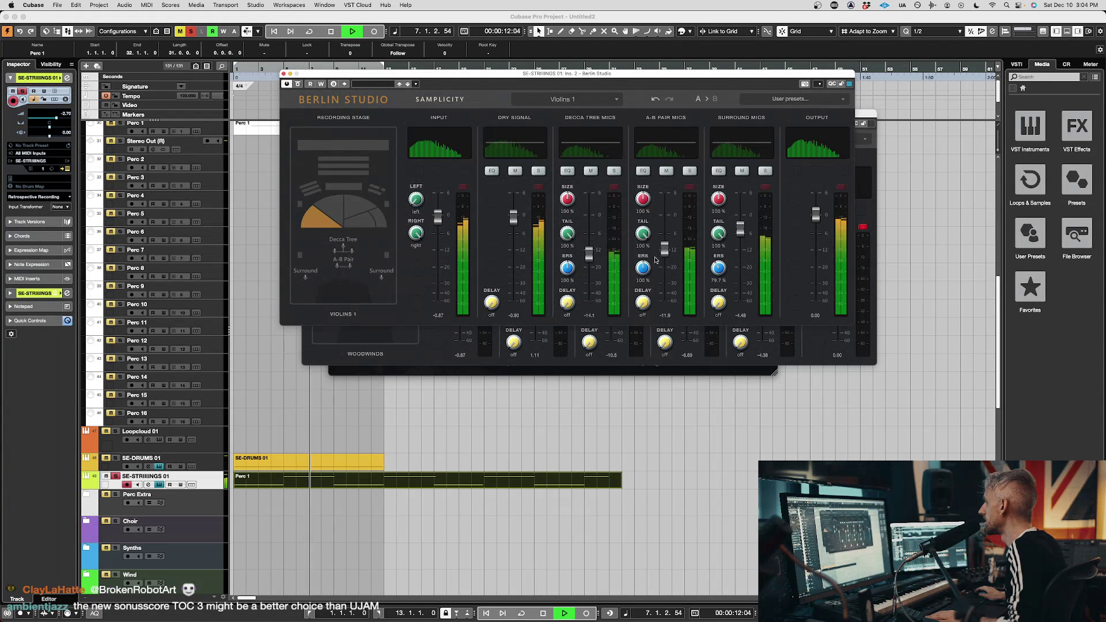
{"action": "mouse_move", "coordinate": [513, 216]}
{"action": "left_mouse_down"}
{"action": "mouse_move", "coordinate": [515, 296]}
{"action": "mouse_move", "coordinate": [507, 217]}
{"action": "left_mouse_up"}
{"action": "key", "text": "space"}
{"action": "key", "text": "Home"}
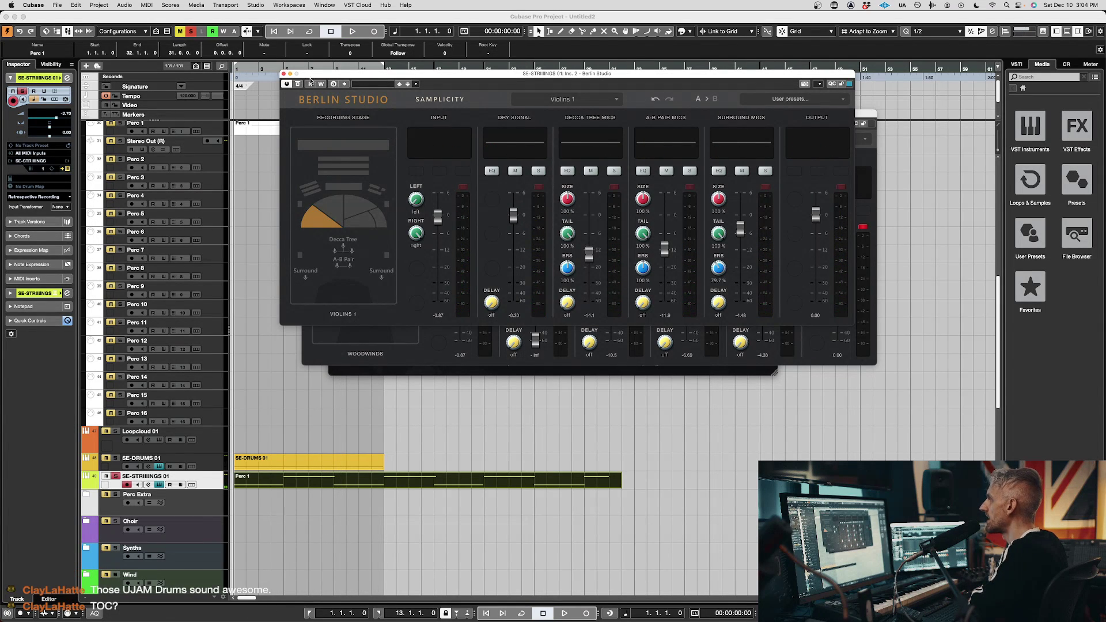
Arrange the percussion group's Berlin Studio window directly above the strings' Berlin Studio window
{"action": "left_click_drag", "start_coordinate": [373, 75], "coordinate": [413, 354]}
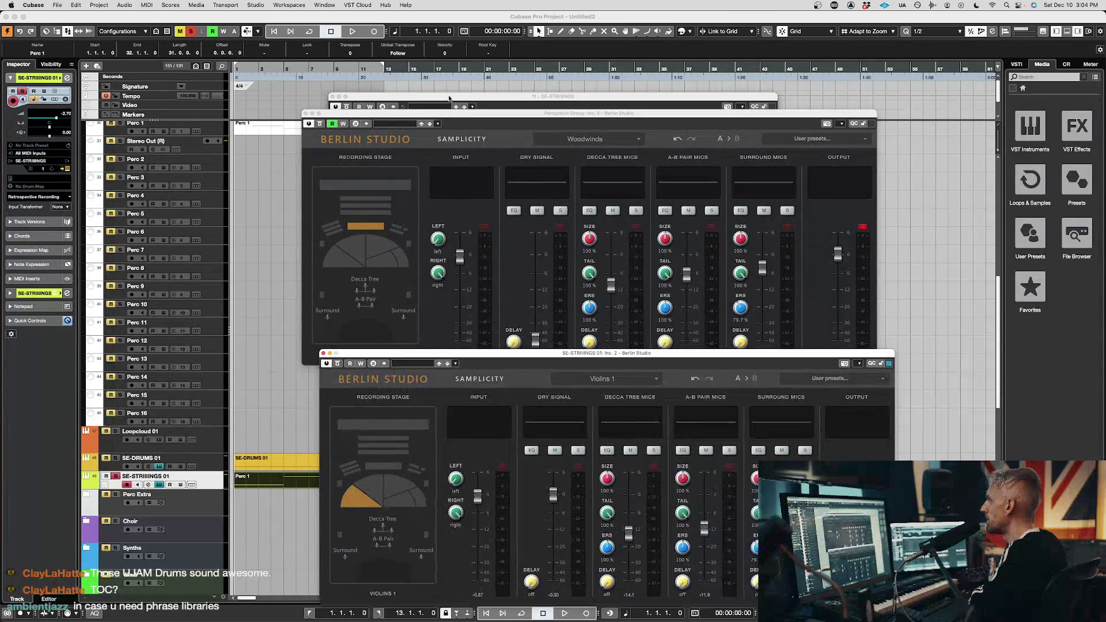
{"action": "left_click_drag", "start_coordinate": [456, 119], "coordinate": [480, 90]}
{"action": "left_click_drag", "start_coordinate": [465, 359], "coordinate": [471, 331]}
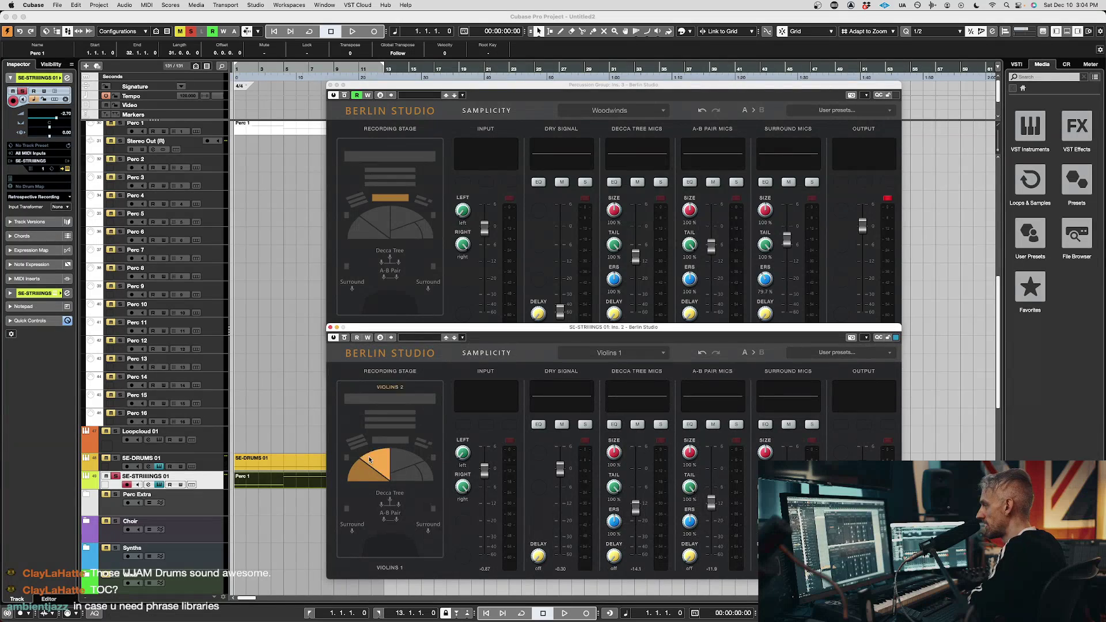
Clear the solo and write dry signal automation from the strings' Berlin Studio during playback, ending with automation writing off
{"action": "left_click", "coordinate": [192, 31]}
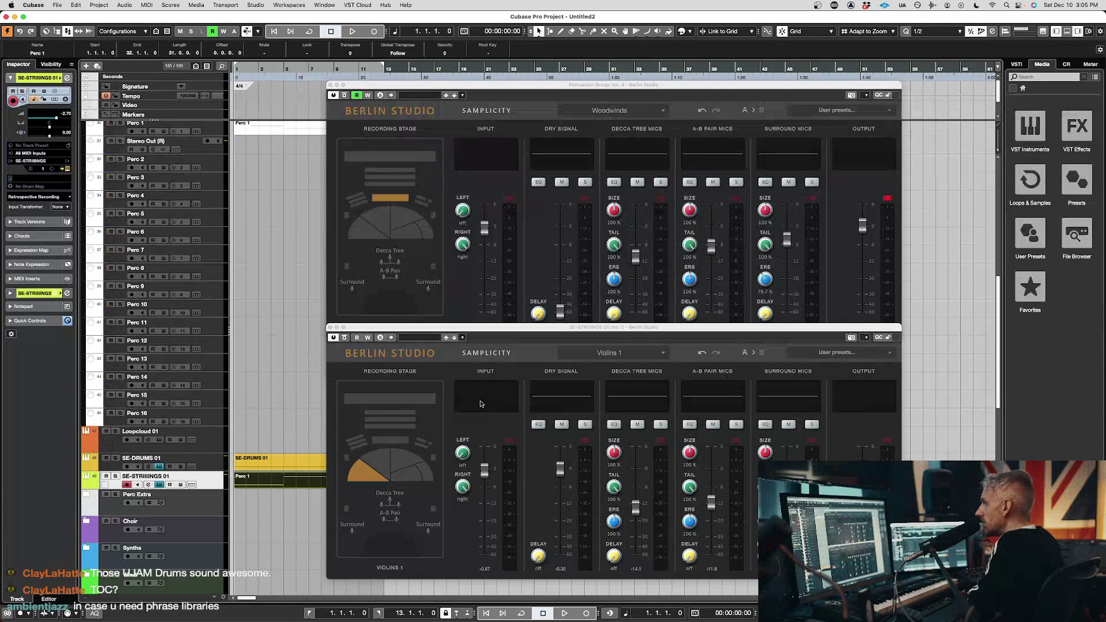
{"action": "left_click", "coordinate": [368, 338]}
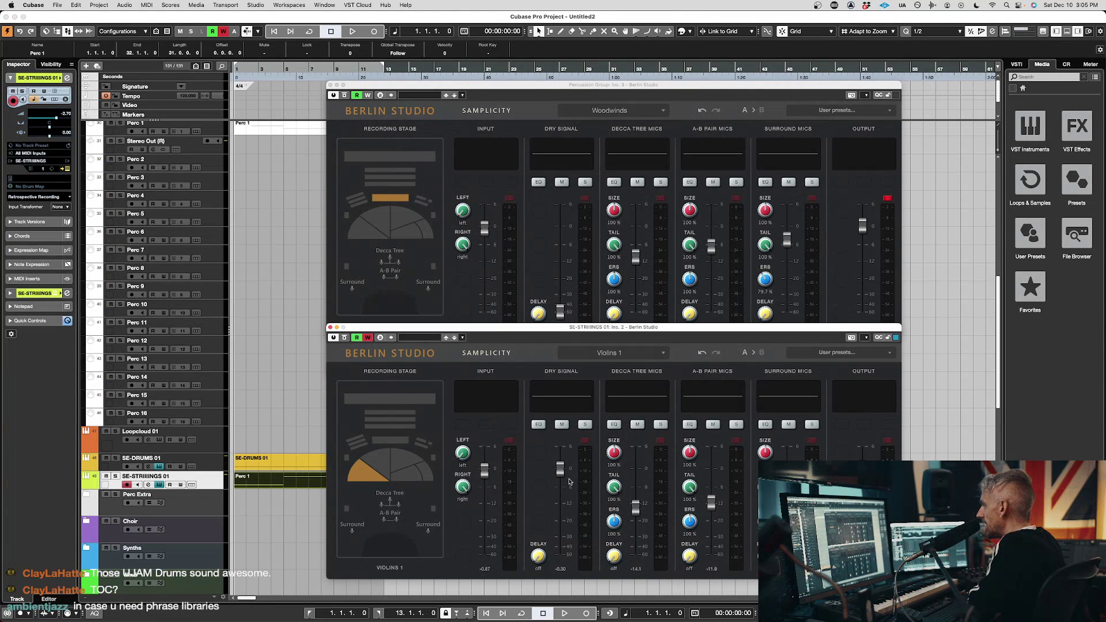
{"action": "key", "text": "space"}
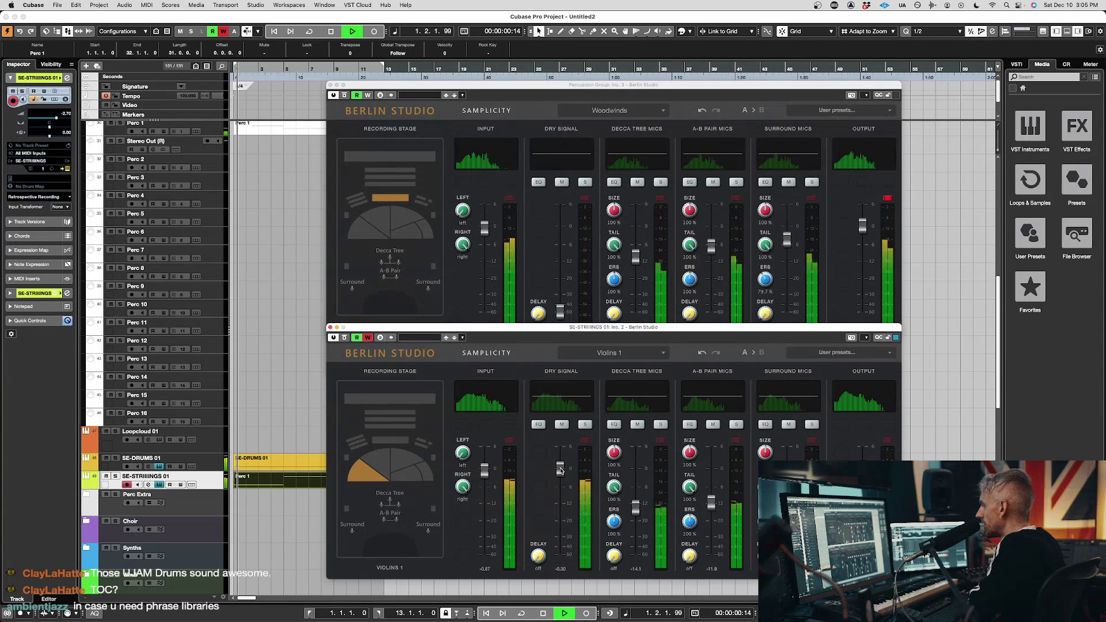
{"action": "mouse_move", "coordinate": [562, 471]}
{"action": "left_mouse_down"}
{"action": "mouse_move", "coordinate": [561, 518]}
{"action": "mouse_move", "coordinate": [564, 478]}
{"action": "left_mouse_up"}
{"action": "key", "text": "space"}
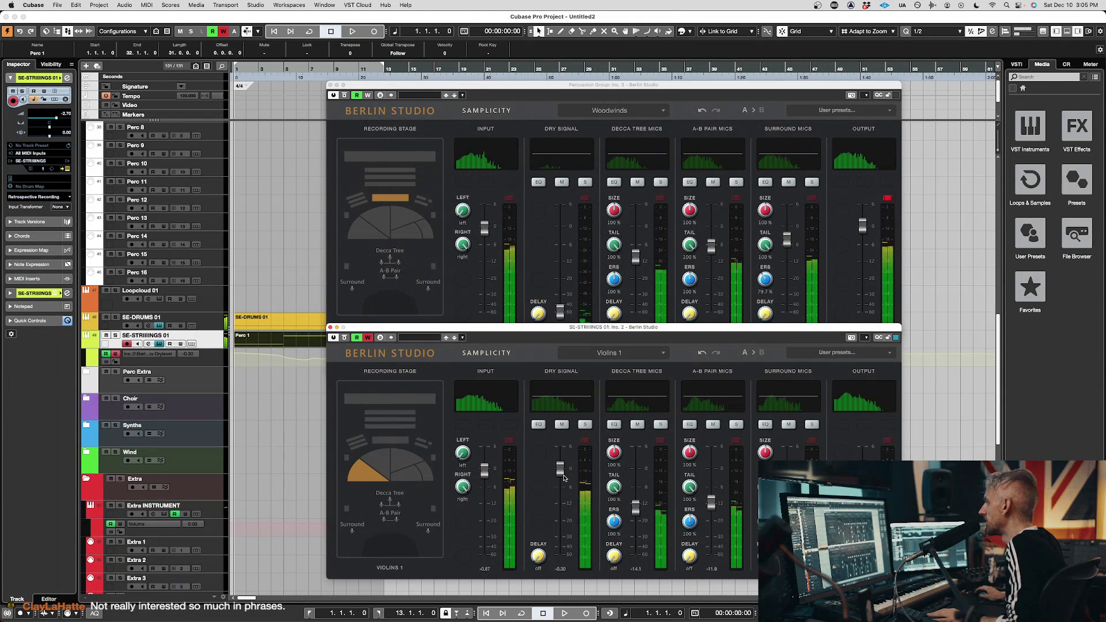
{"action": "left_click", "coordinate": [115, 354]}
{"action": "left_click", "coordinate": [290, 393]}
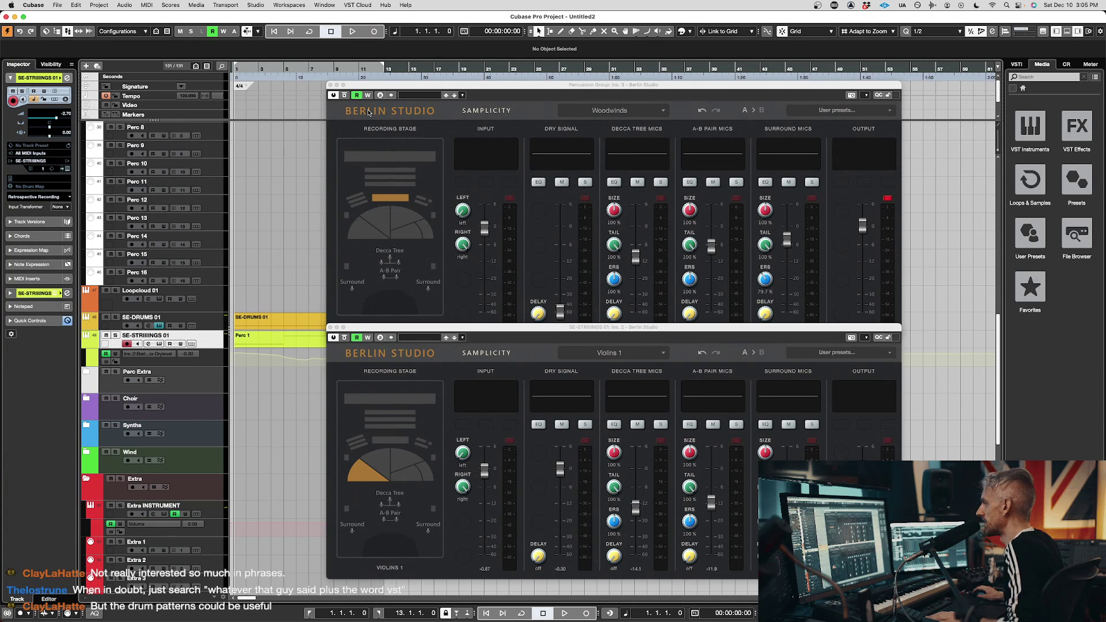
Move both Berlin Studio windows aside and bring the SE-STRIIIINGS instrument to the front
{"action": "left_click_drag", "start_coordinate": [362, 83], "coordinate": [607, 175]}
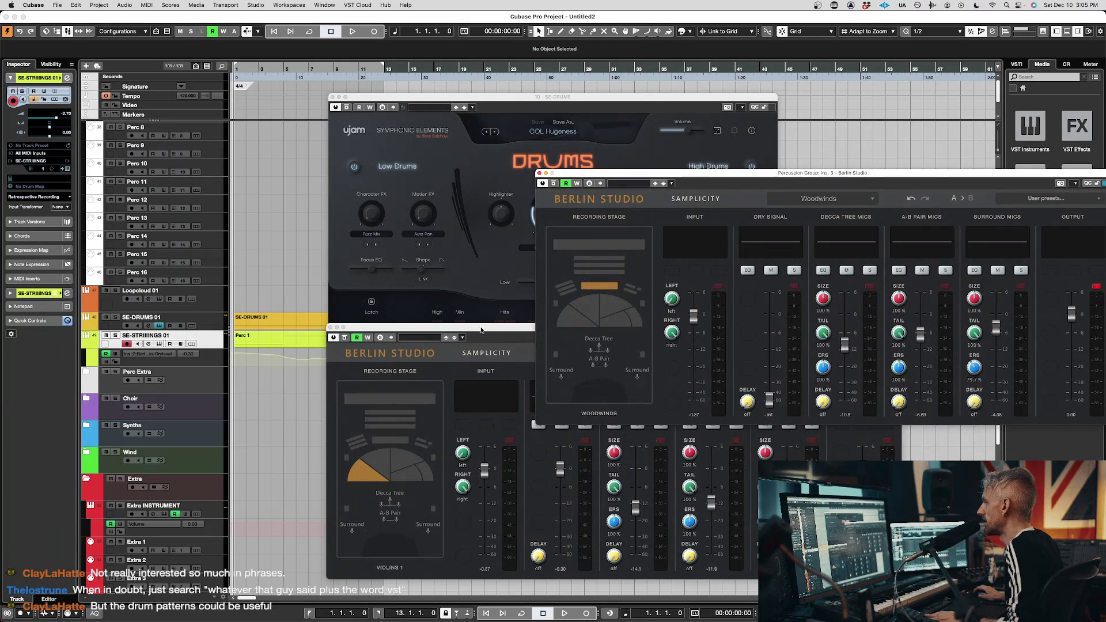
{"action": "left_click_drag", "start_coordinate": [481, 329], "coordinate": [588, 351]}
{"action": "left_click", "coordinate": [200, 342]}
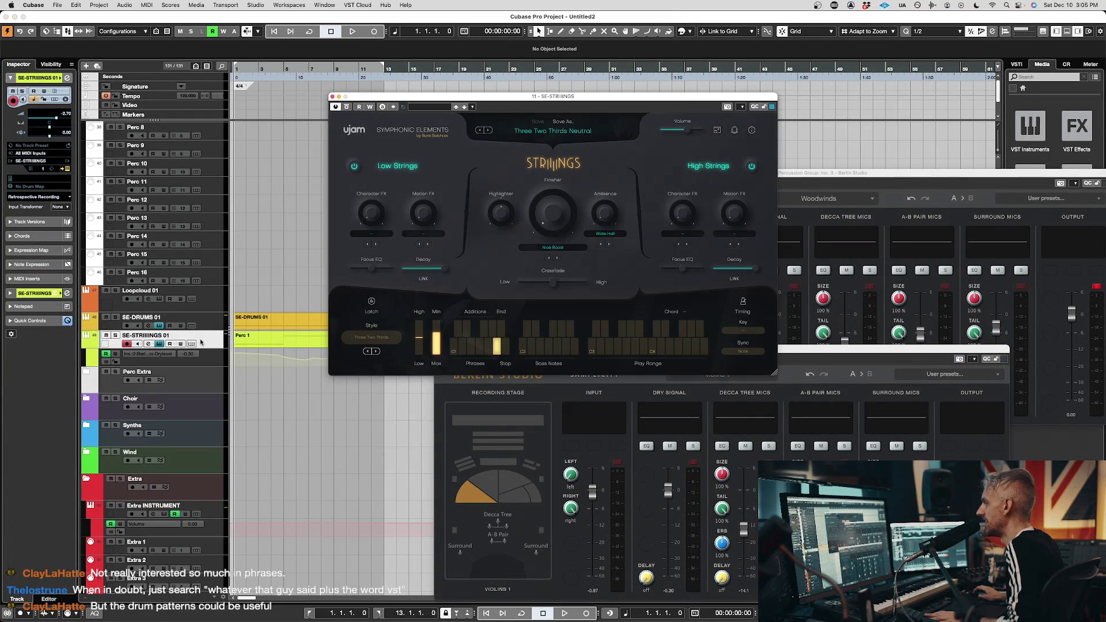
Audition SE-STRIIIINGS presets such as Vivaldi Neutral, Basses Con Legno Neutral and Be Alert Neutral, and choose Ostinato Long Bass Neutral
{"action": "left_click", "coordinate": [488, 131]}
{"action": "key", "text": "space"}
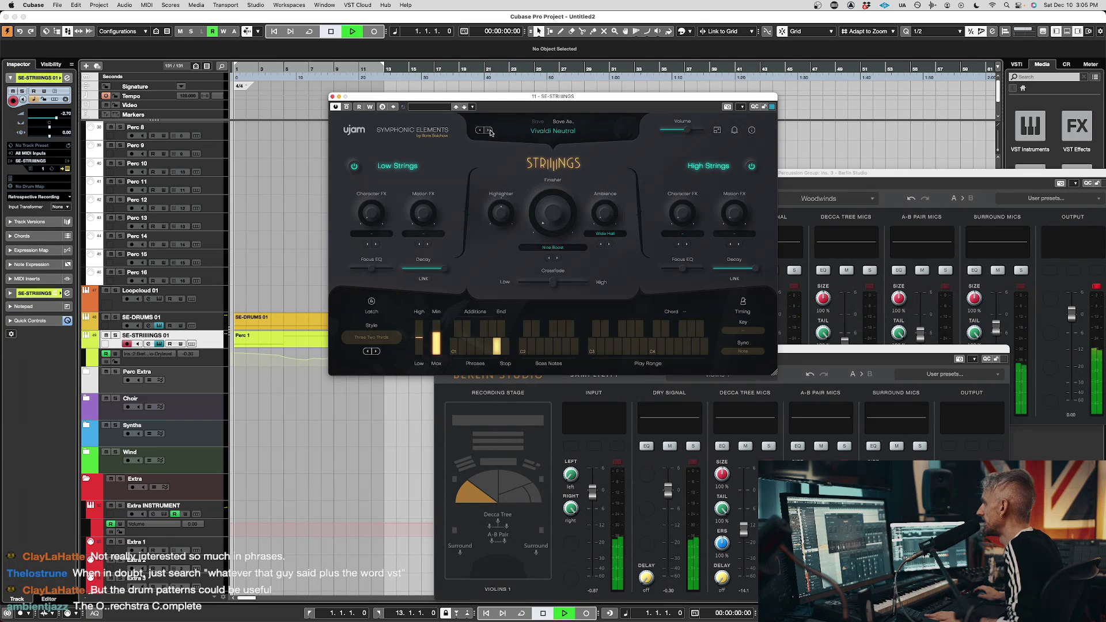
{"action": "left_click", "coordinate": [489, 131]}
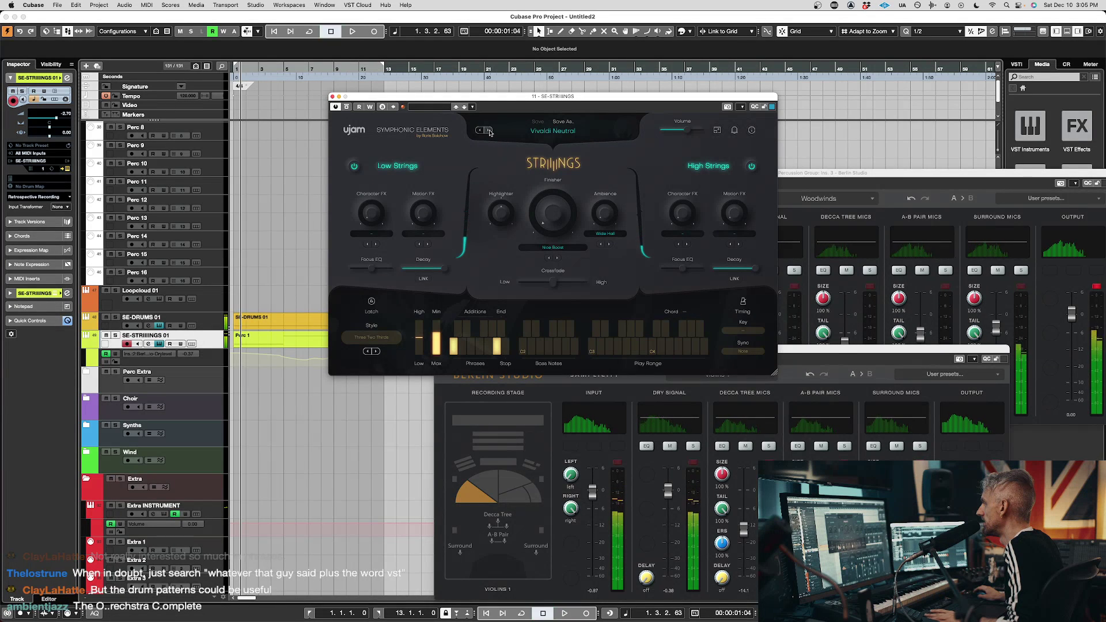
{"action": "key", "text": "space"}
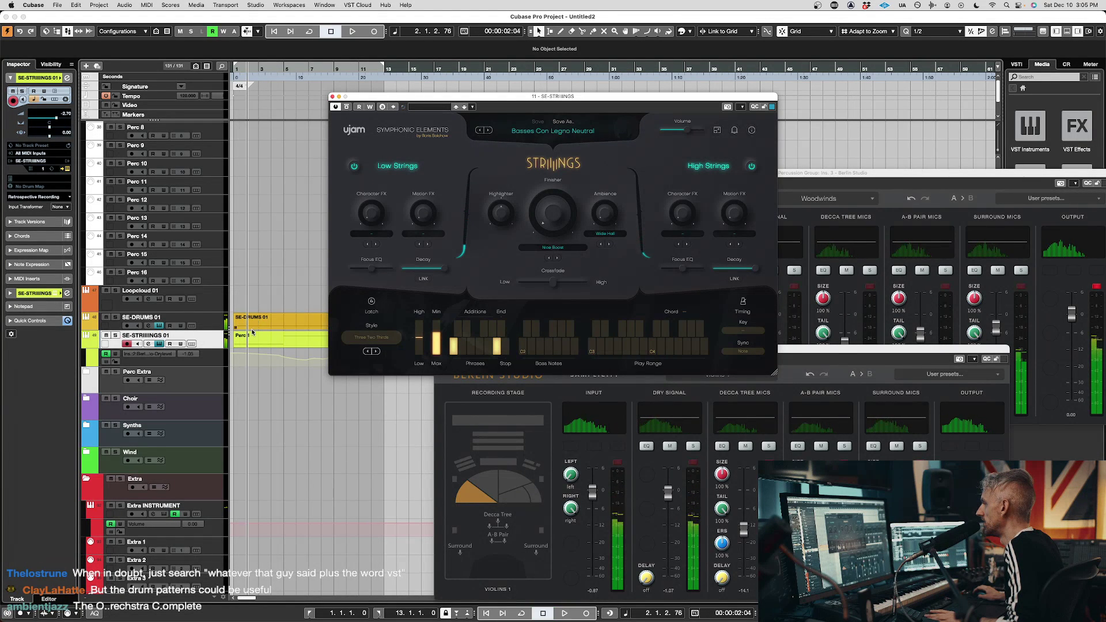
{"action": "left_click", "coordinate": [189, 339]}
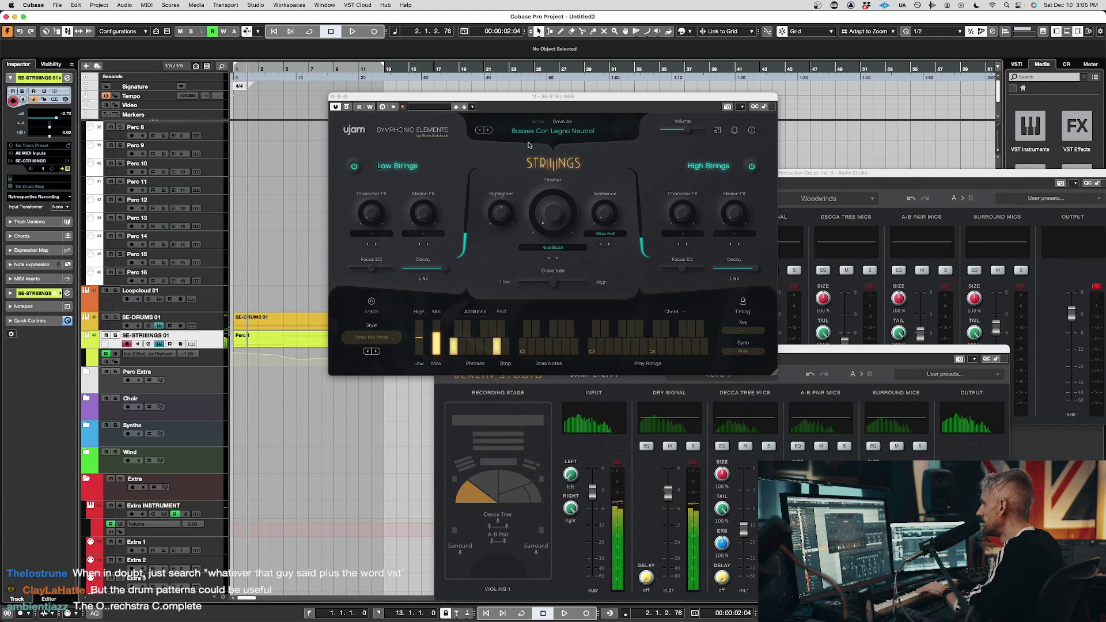
{"action": "left_click", "coordinate": [499, 133]}
{"action": "left_click", "coordinate": [488, 131]}
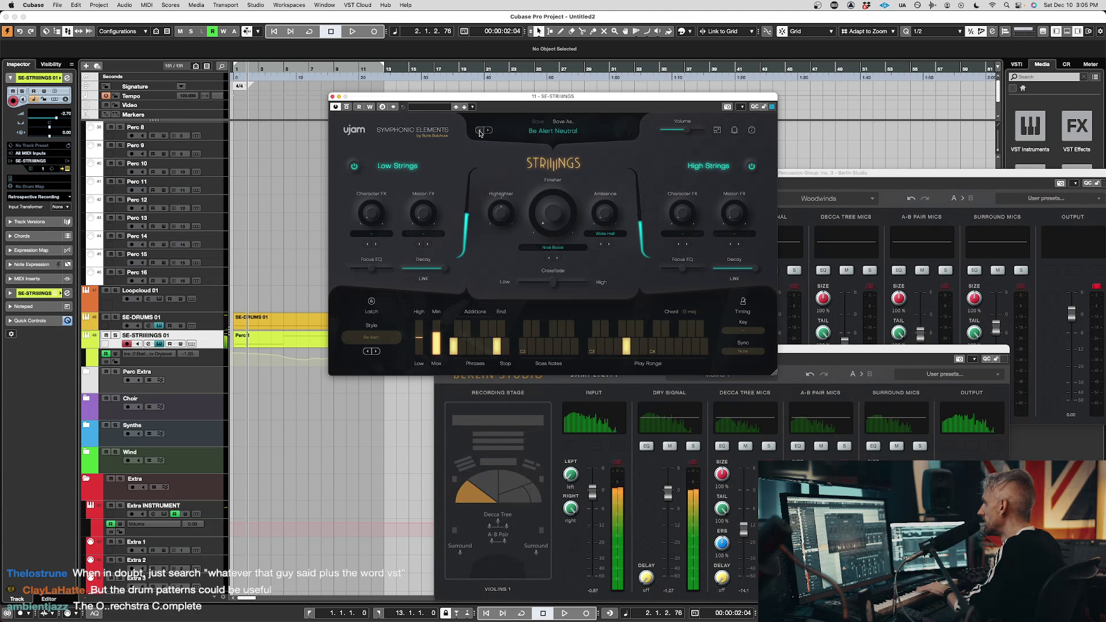
{"action": "left_click", "coordinate": [480, 132]}
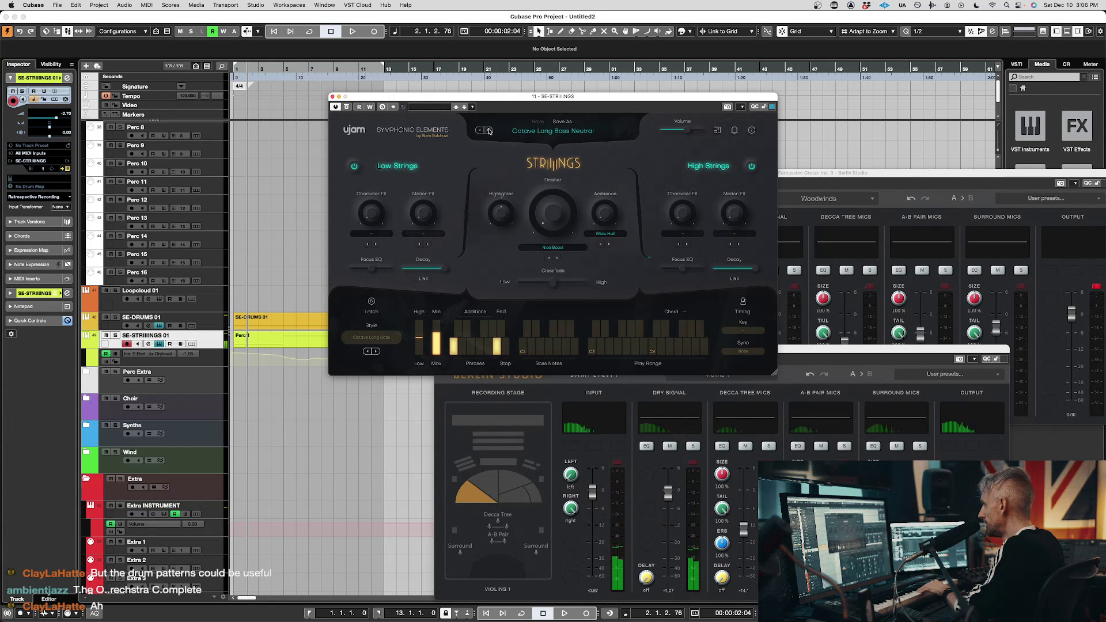
{"action": "left_click", "coordinate": [489, 130]}
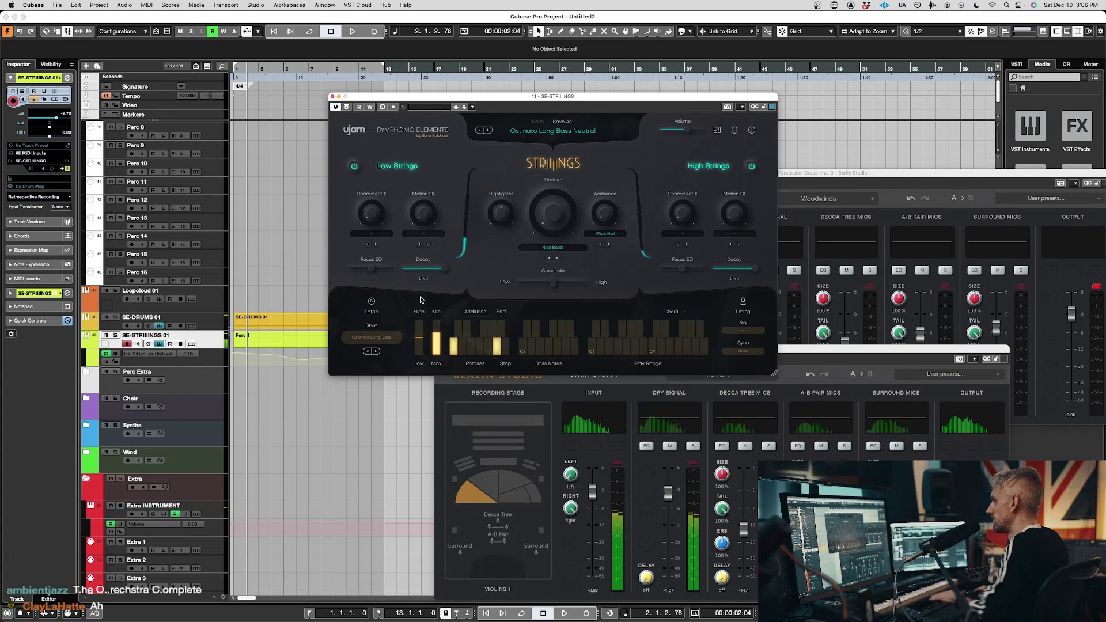
Play the project and ride the percussion group's Berlin Studio dry signal fader up to about 4.70 and back down, then stop
{"action": "key", "text": "space"}
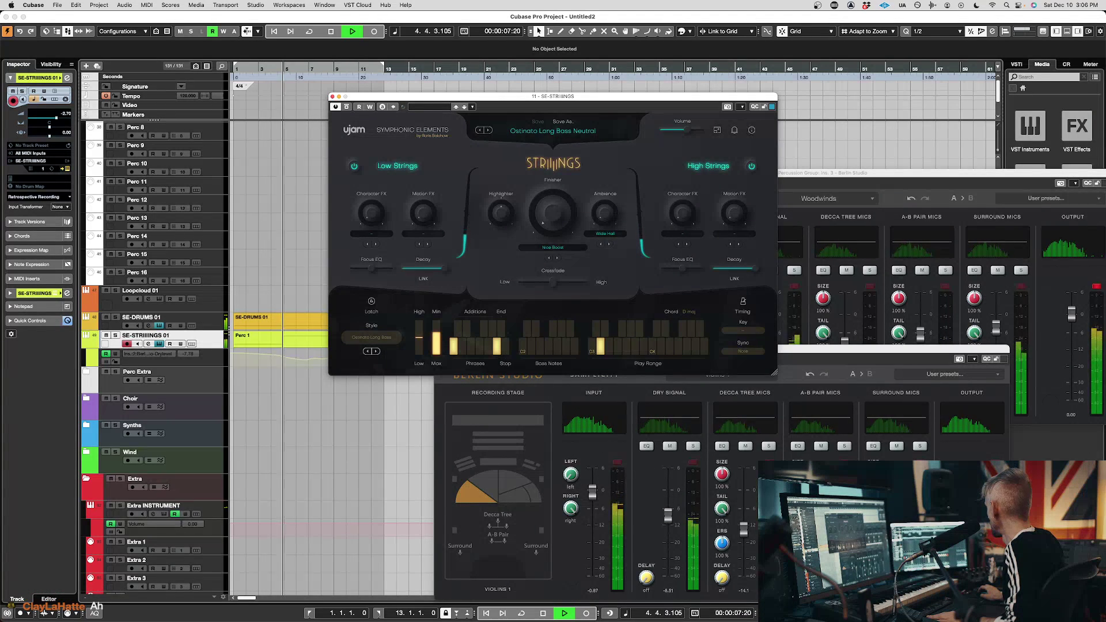
{"action": "left_click", "coordinate": [846, 173]}
{"action": "left_click_drag", "start_coordinate": [845, 173], "coordinate": [719, 129]}
{"action": "left_click_drag", "start_coordinate": [642, 276], "coordinate": [644, 254]}
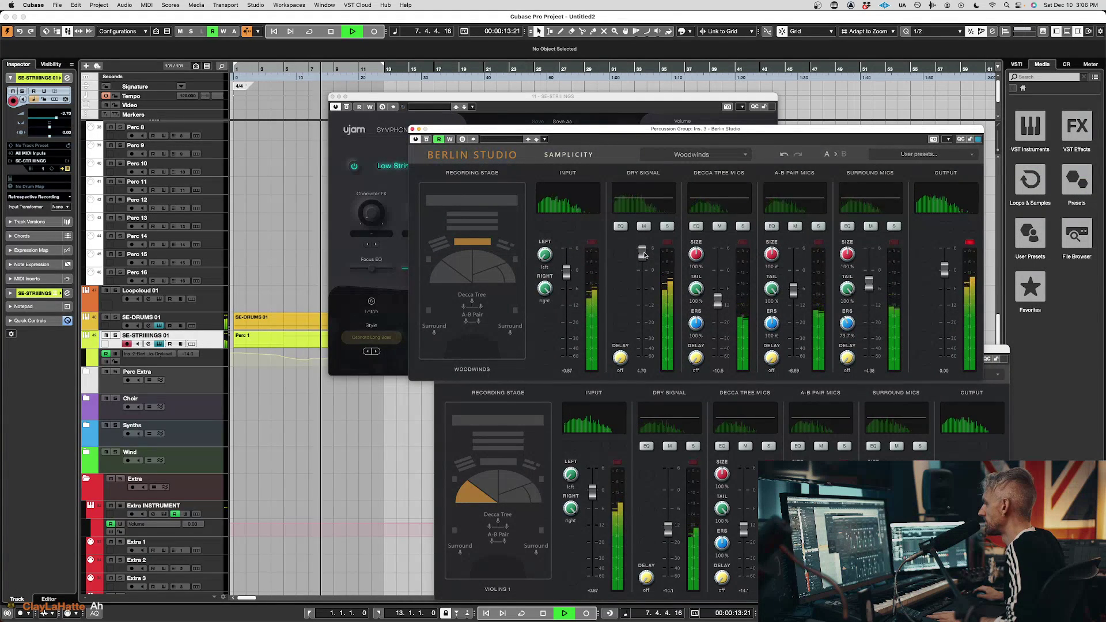
{"action": "left_click_drag", "start_coordinate": [644, 255], "coordinate": [641, 344]}
{"action": "key", "text": "space"}
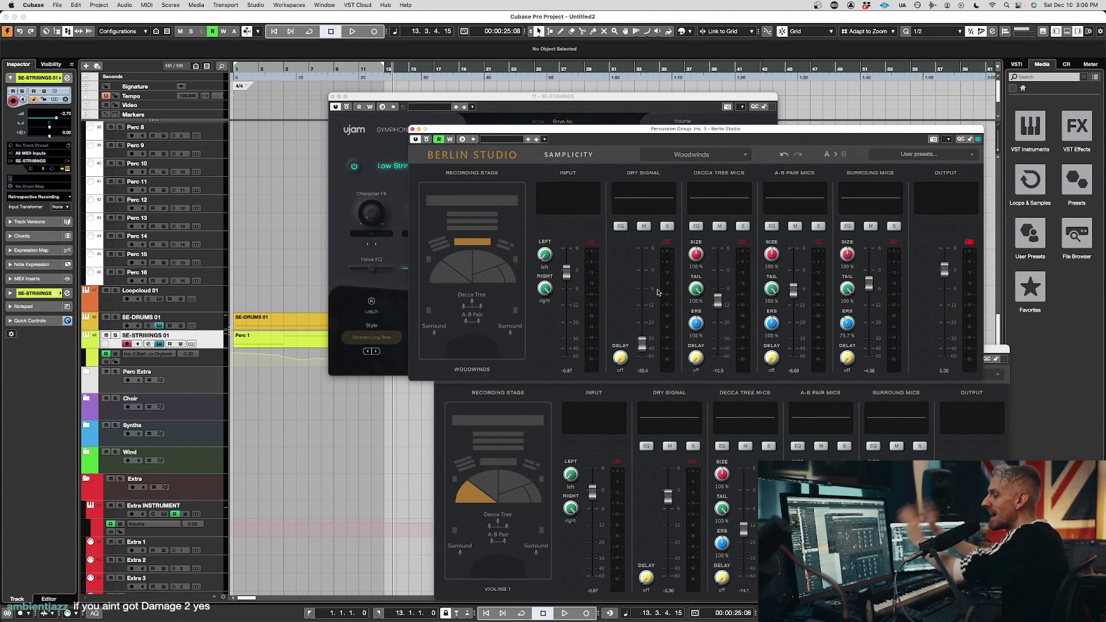
Reposition the two Berlin Studio windows so both reverbs show, with the start of the strings' dry signal automation lane uncovered
{"action": "left_click", "coordinate": [542, 392]}
{"action": "left_click_drag", "start_coordinate": [539, 349], "coordinate": [316, 322]}
{"action": "left_click_drag", "start_coordinate": [449, 130], "coordinate": [260, 62]}
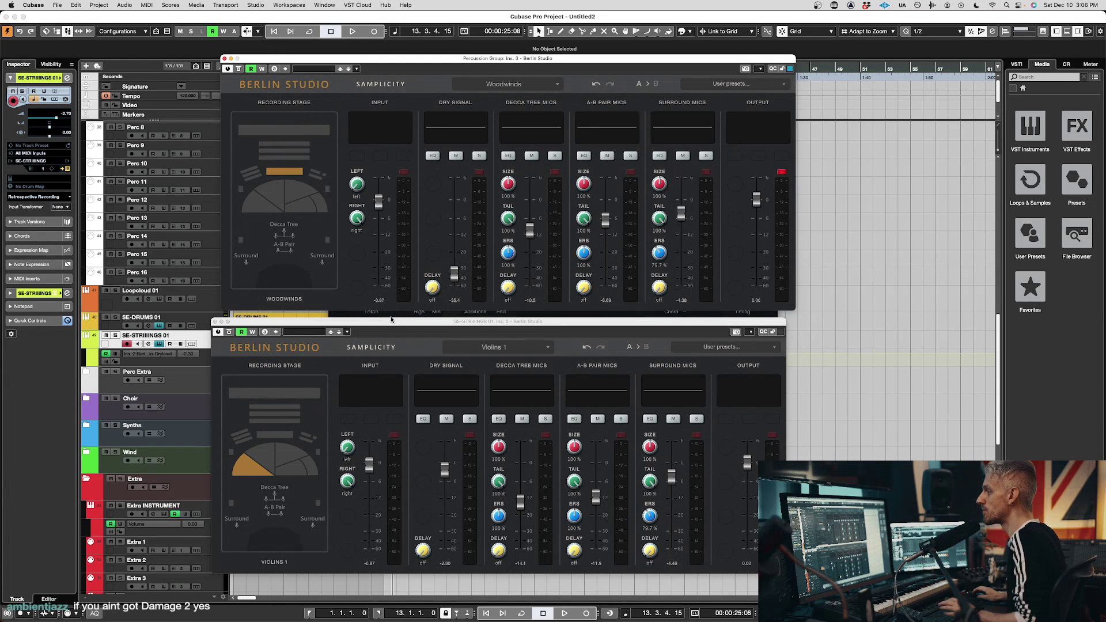
{"action": "left_click_drag", "start_coordinate": [385, 323], "coordinate": [503, 326]}
{"action": "left_click", "coordinate": [271, 338]}
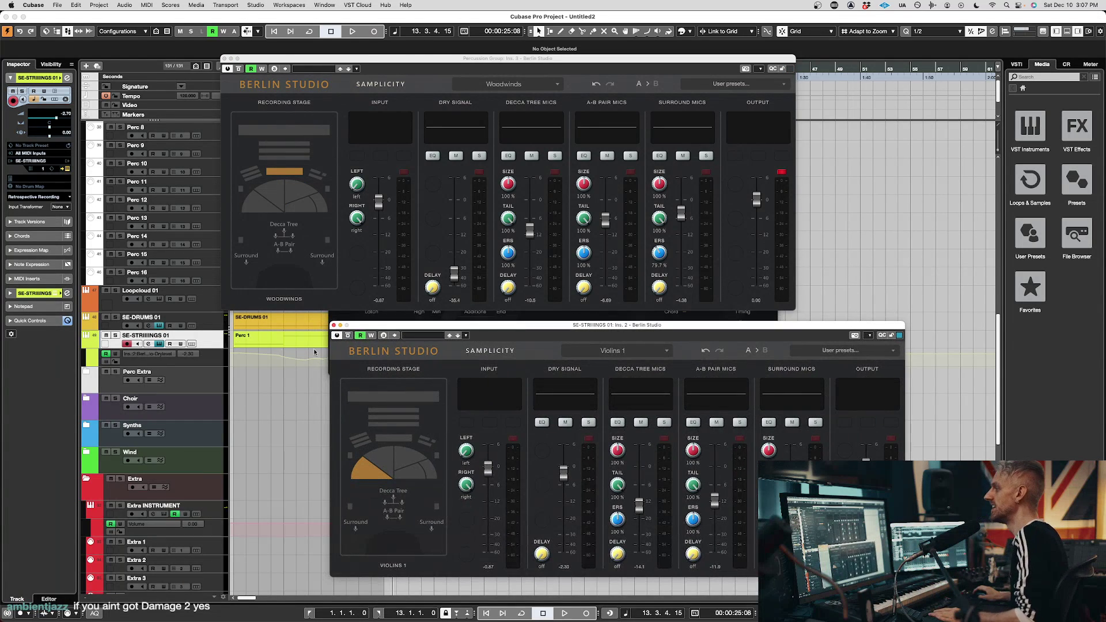
Play the project and ride the percussion group's Berlin Studio dry signal fader up to about 3.23 and back down, then stop playback
{"action": "key", "text": "space"}
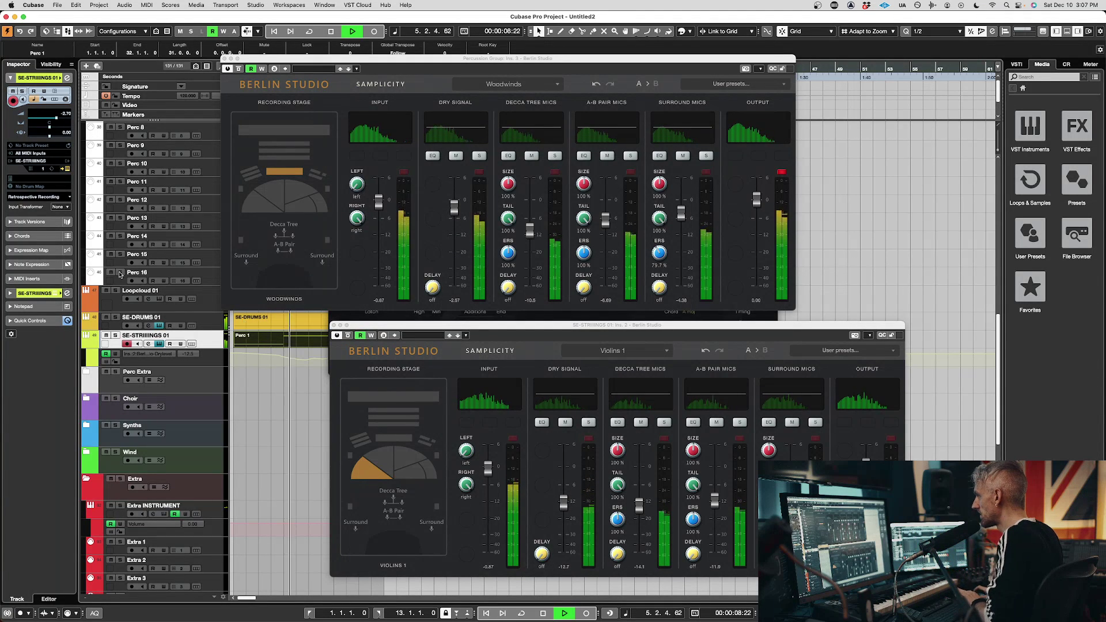
{"action": "left_click", "coordinate": [456, 194]}
{"action": "left_click_drag", "start_coordinate": [455, 190], "coordinate": [456, 188]}
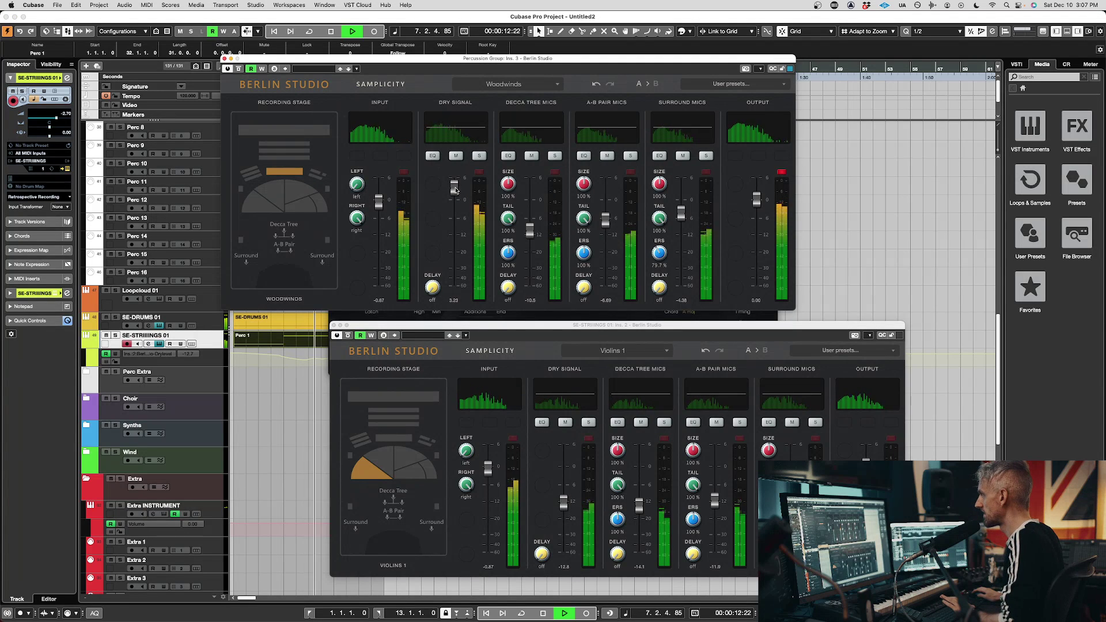
{"action": "left_click_drag", "start_coordinate": [456, 190], "coordinate": [457, 193]}
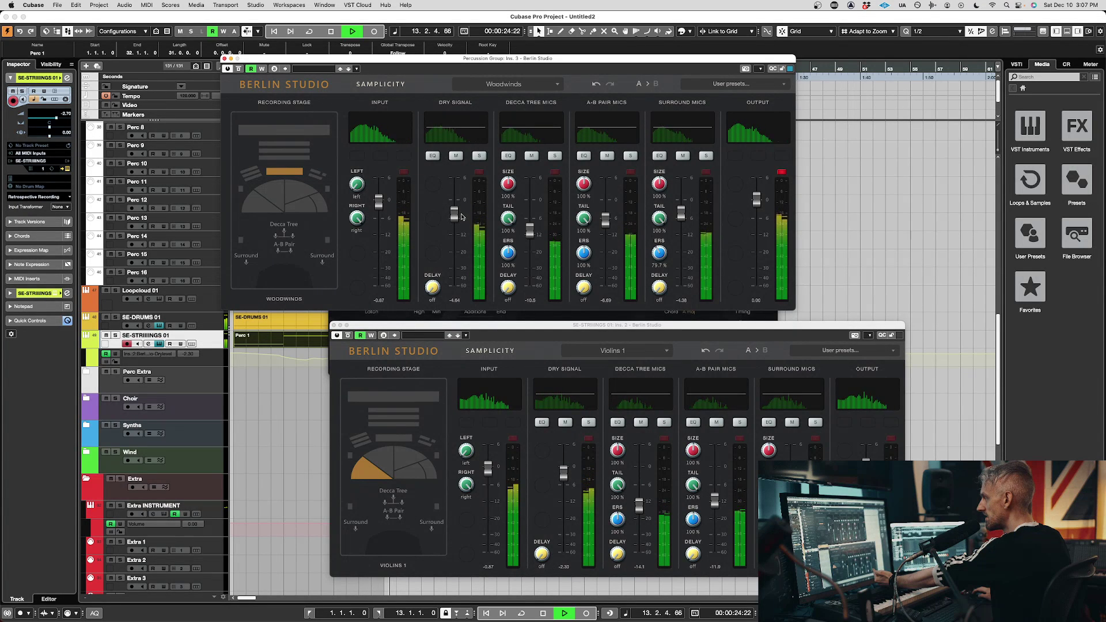
{"action": "key", "text": "space"}
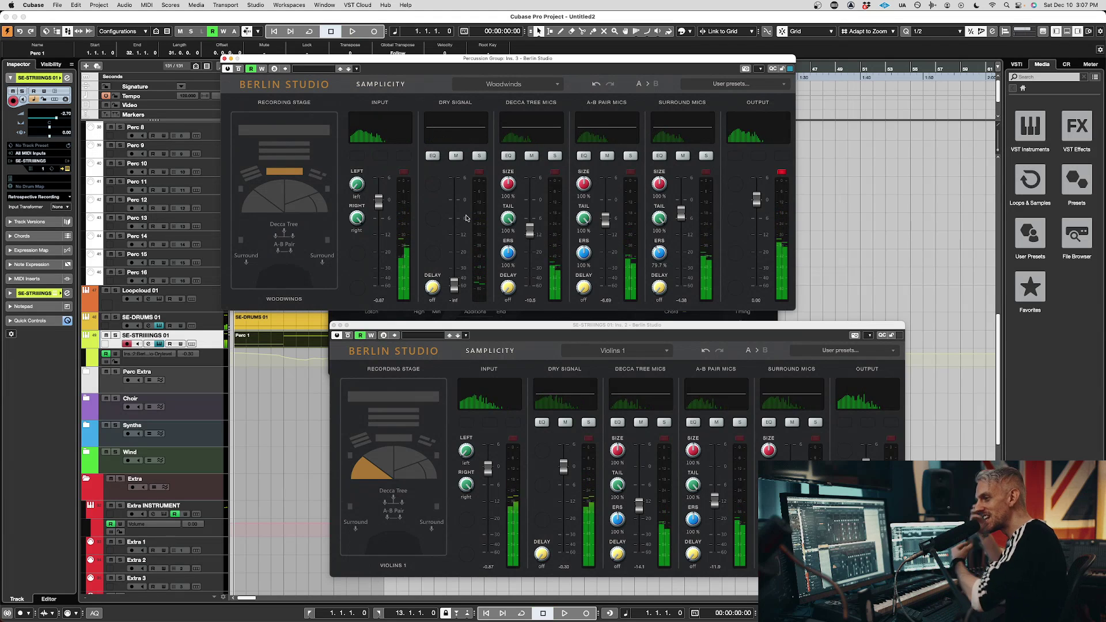
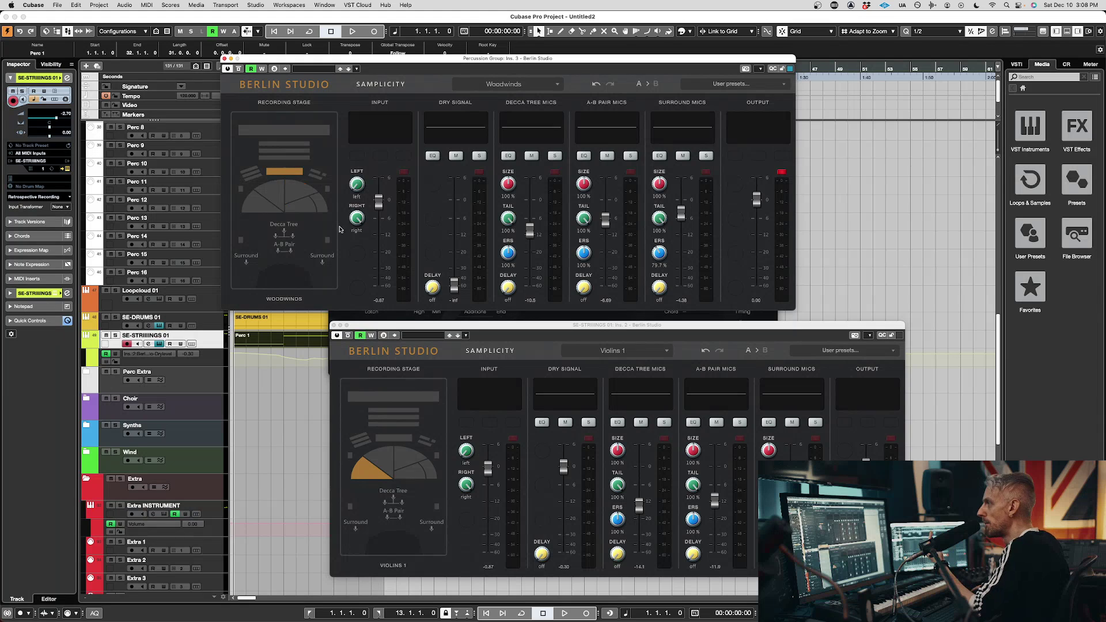
Set the percussion group's Berlin Studio to Mid Stage wide, then solo Perc 1 and audition it with the strings reverb window moved aside
{"action": "left_click", "coordinate": [326, 190]}
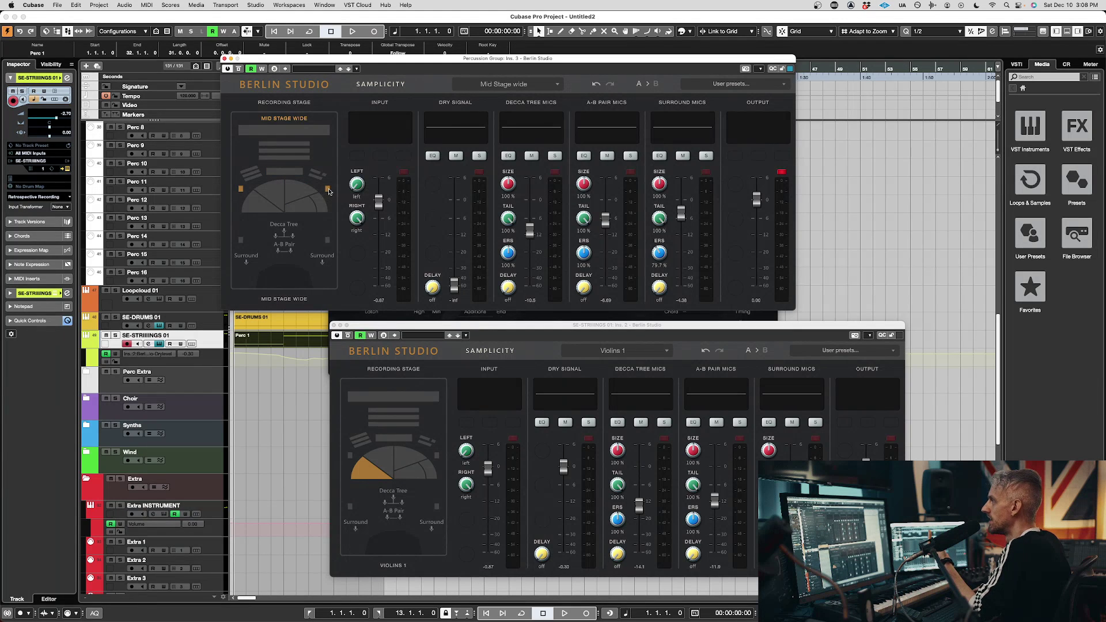
{"action": "scroll", "coordinate": [126, 469], "scroll_direction": "up", "scroll_amount": 10}
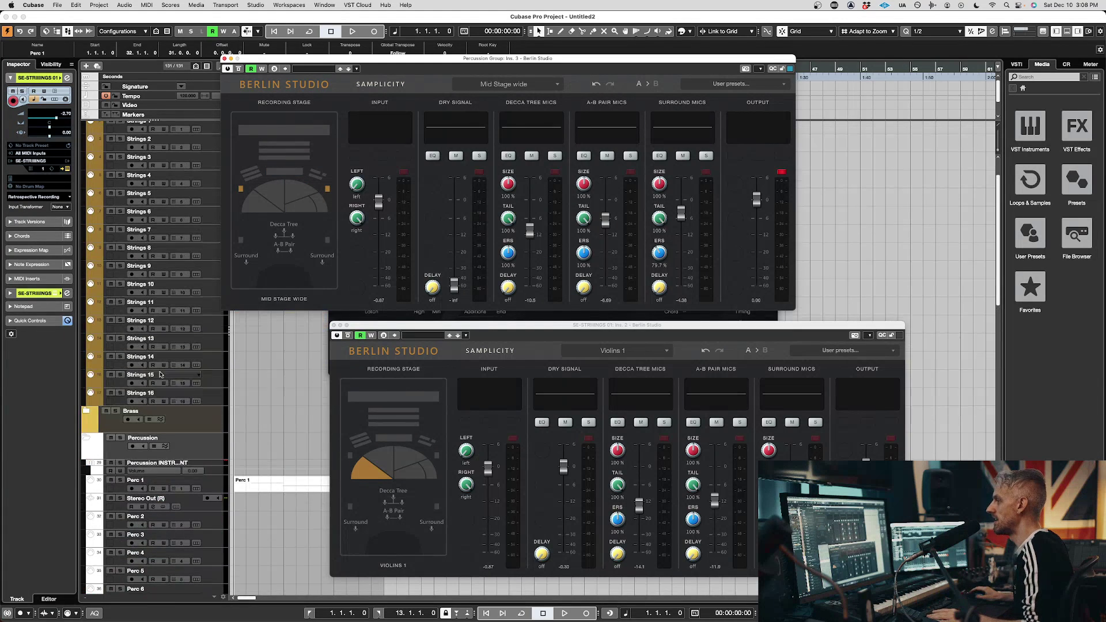
{"action": "left_click", "coordinate": [119, 480]}
{"action": "key", "text": "space"}
{"action": "left_click_drag", "start_coordinate": [476, 331], "coordinate": [662, 324]}
{"action": "key", "text": "space"}
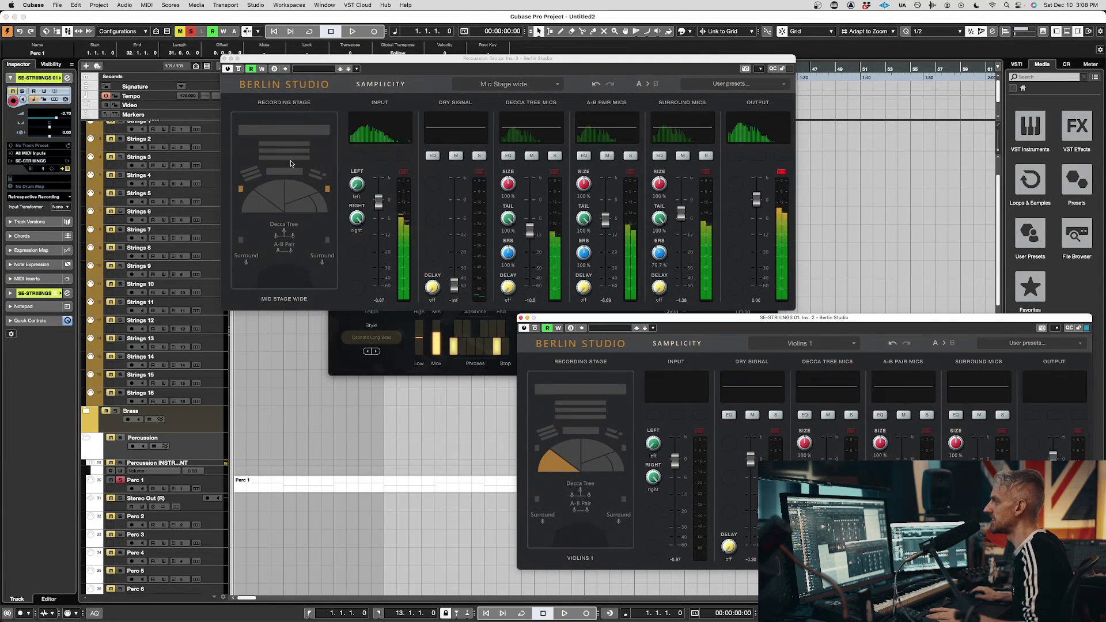
{"action": "left_click", "coordinate": [291, 171]}
{"action": "key", "text": "space"}
{"action": "left_click_drag", "start_coordinate": [291, 171], "coordinate": [281, 216]}
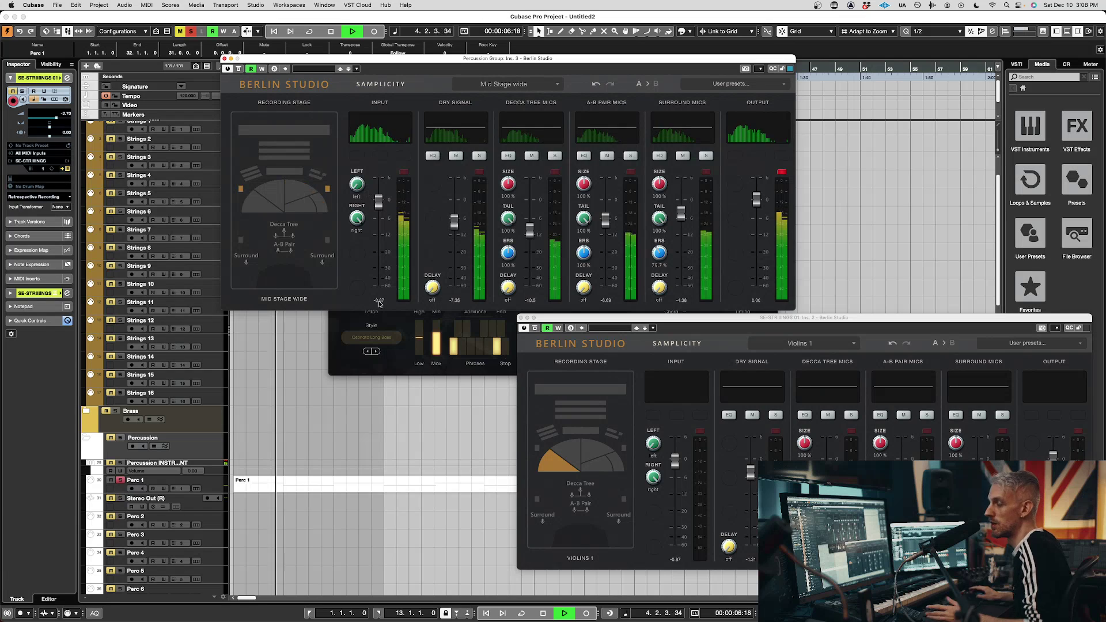
{"action": "key", "text": "space"}
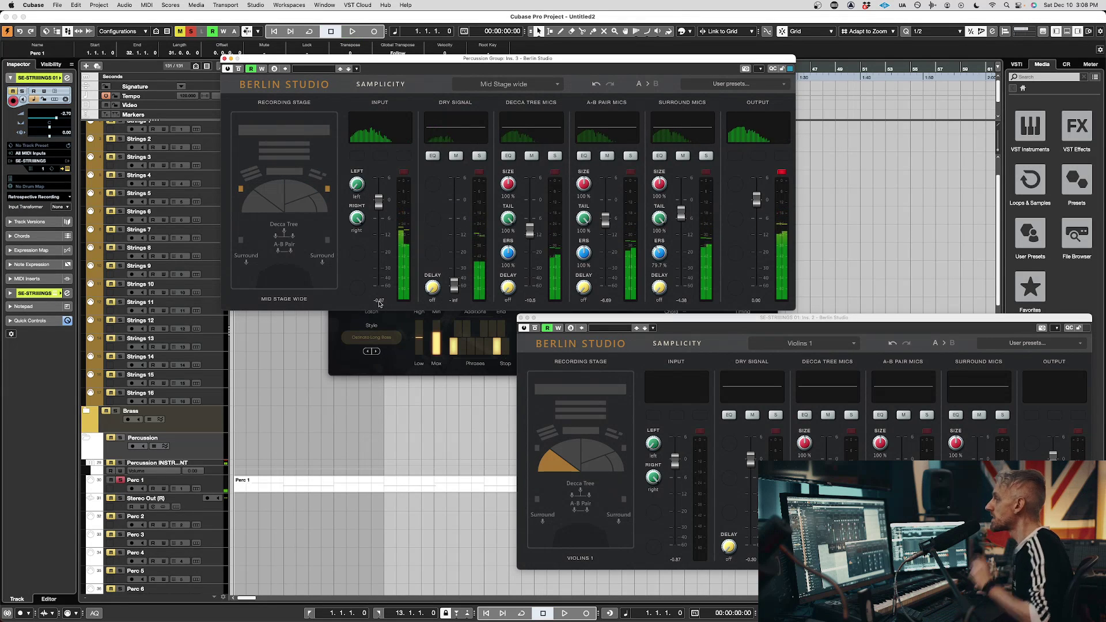
Set the percussion reverb to Contrabasses, then audition SE-STRIIIINGS soloed while sweeping its Berlin Studio dry signal fader down and back up
{"action": "left_click", "coordinate": [316, 205]}
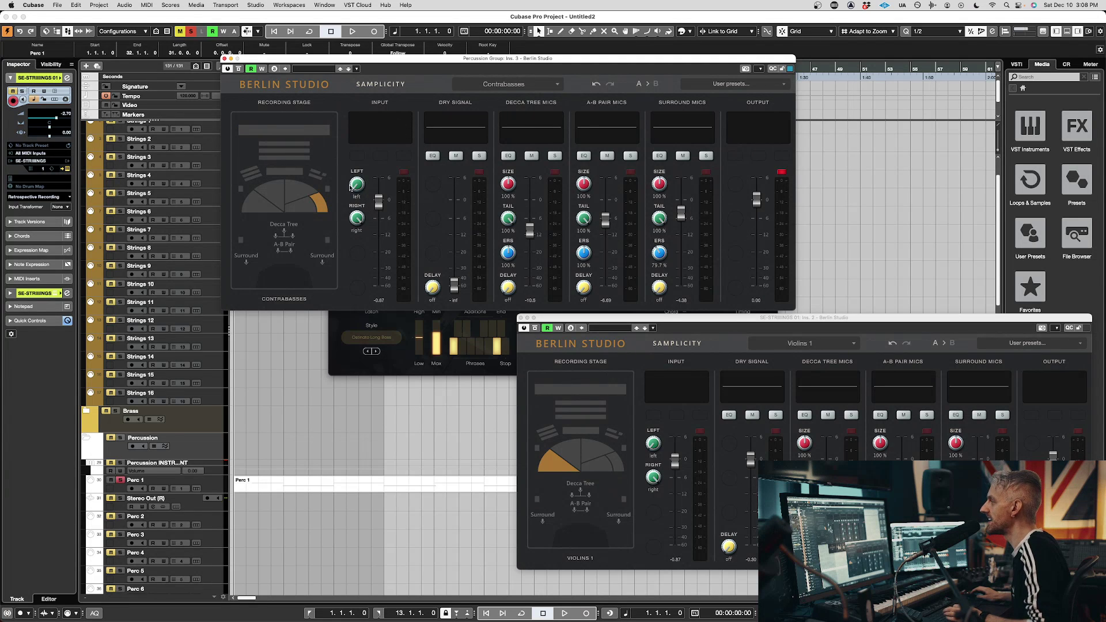
{"action": "scroll", "coordinate": [150, 478], "scroll_direction": "down", "scroll_amount": 10}
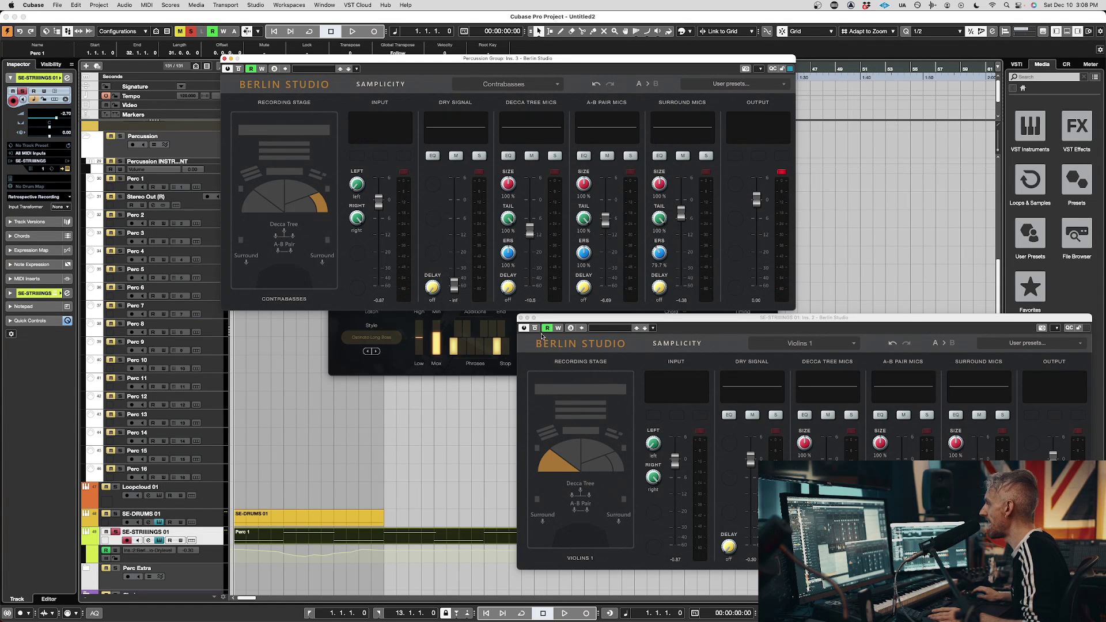
{"action": "key", "text": "space"}
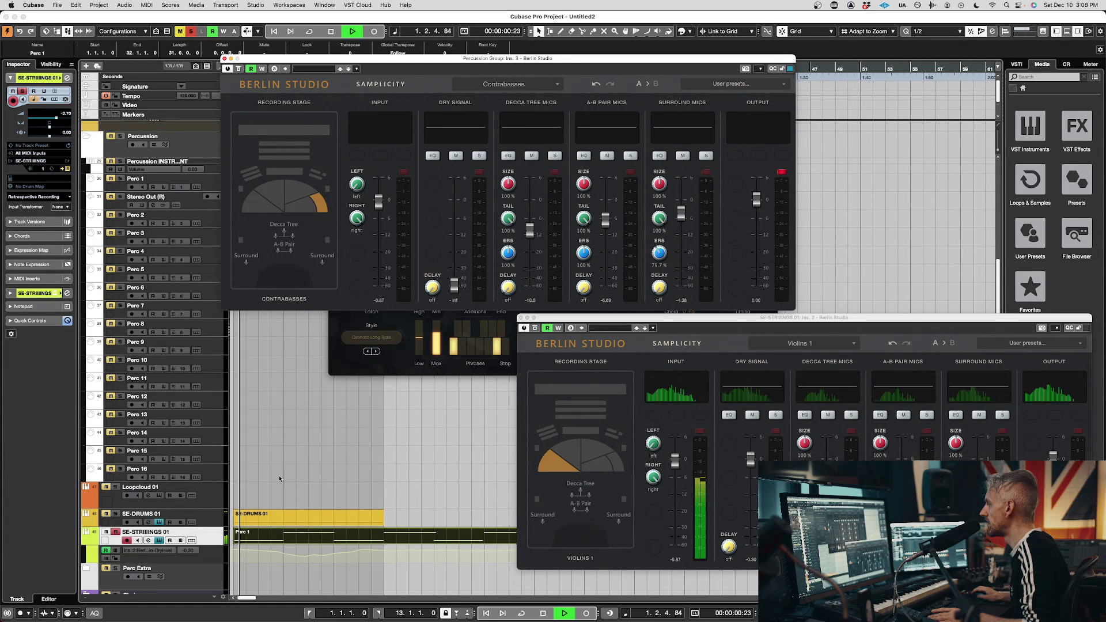
{"action": "left_click_drag", "start_coordinate": [750, 460], "coordinate": [753, 620]}
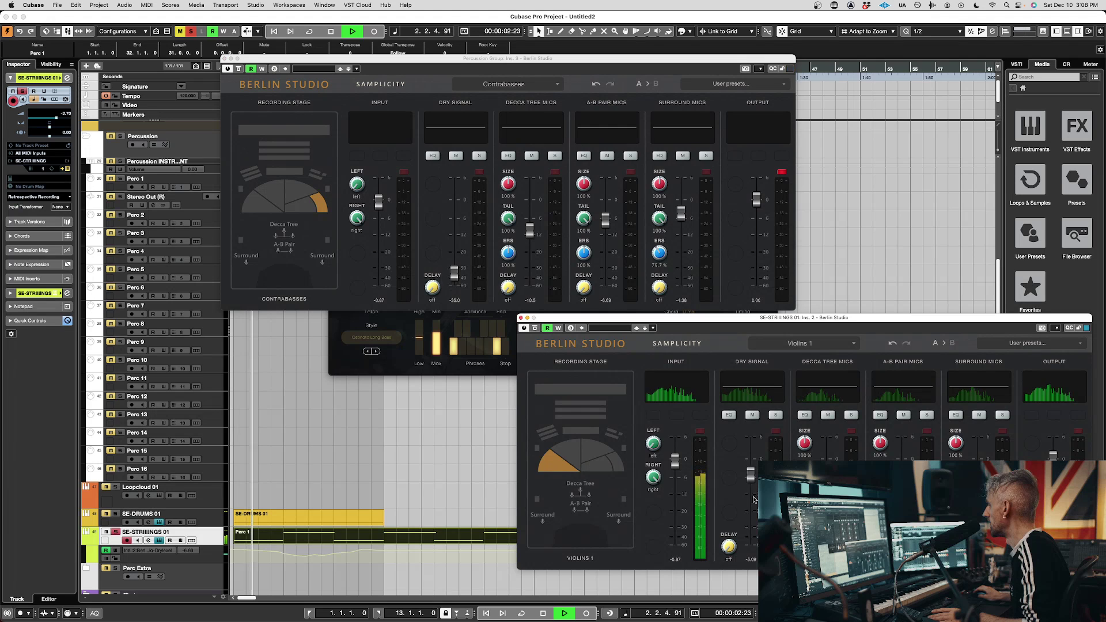
{"action": "left_click_drag", "start_coordinate": [750, 544], "coordinate": [750, 462]}
{"action": "key", "text": "space"}
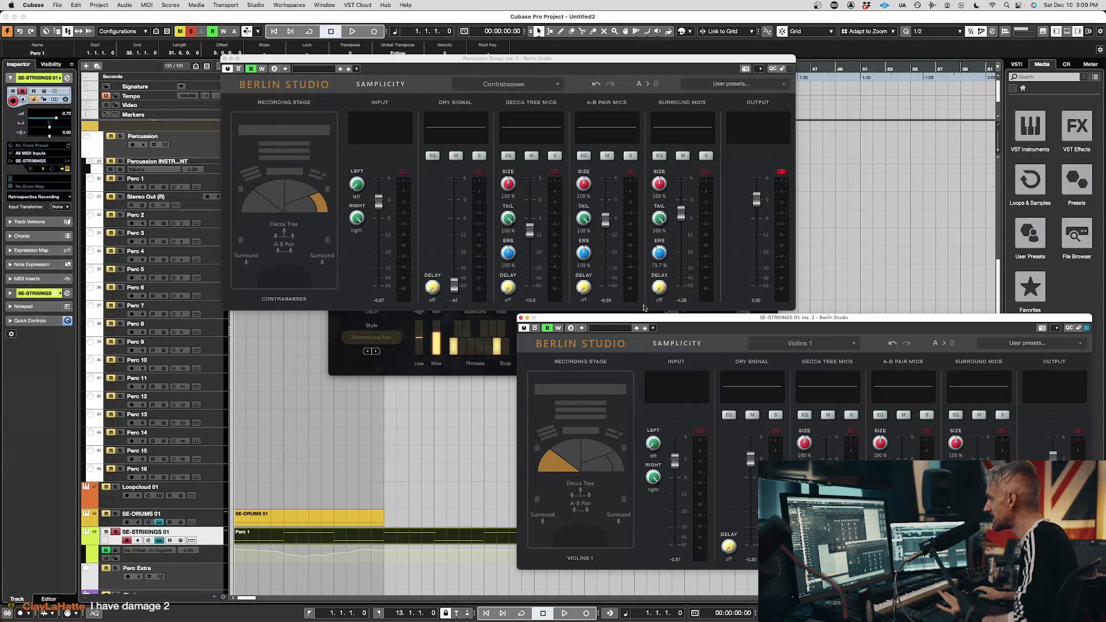
Close the strings' Berlin Studio window and move the percussion group's one down so the SE-STRIIIINGS instrument is uncovered
{"action": "left_click_drag", "start_coordinate": [643, 319], "coordinate": [348, 313]}
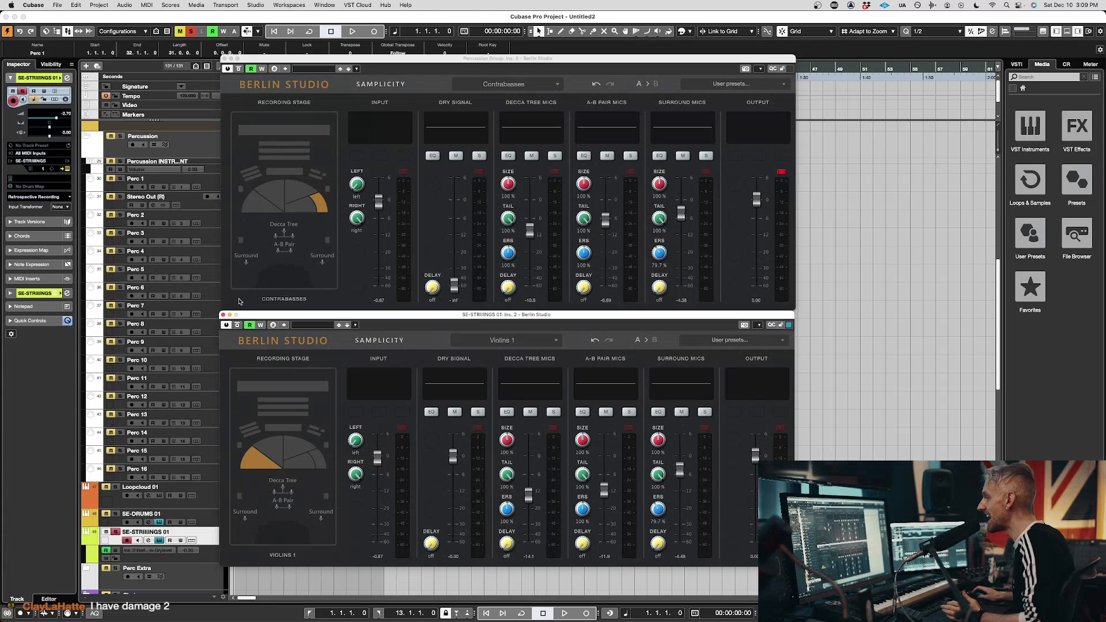
{"action": "left_click", "coordinate": [223, 314]}
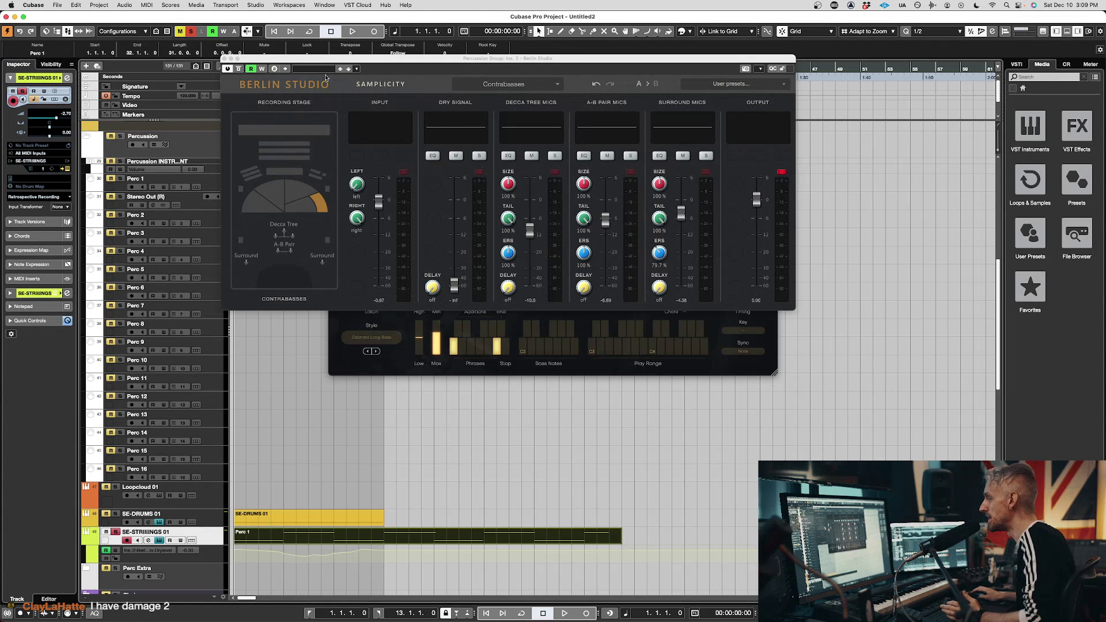
{"action": "left_click_drag", "start_coordinate": [334, 59], "coordinate": [442, 249]}
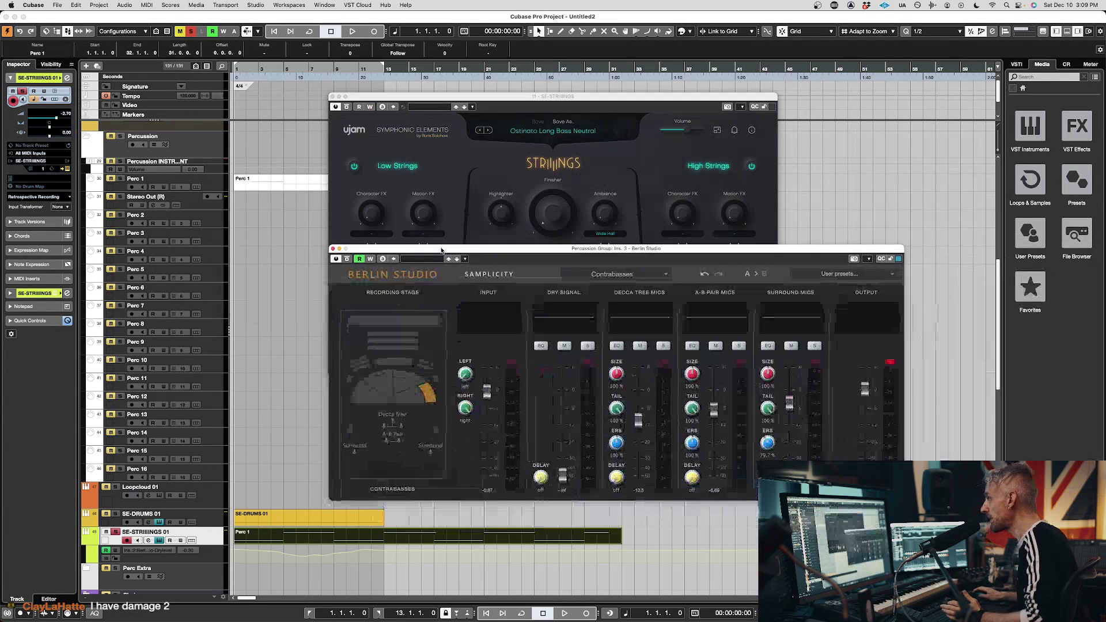
Select the Perc 1 track and clear all solos, leaving only the percussion reverb and SE-STRIIIINGS windows open
{"action": "left_click", "coordinate": [223, 185]}
{"action": "left_click", "coordinate": [188, 32]}
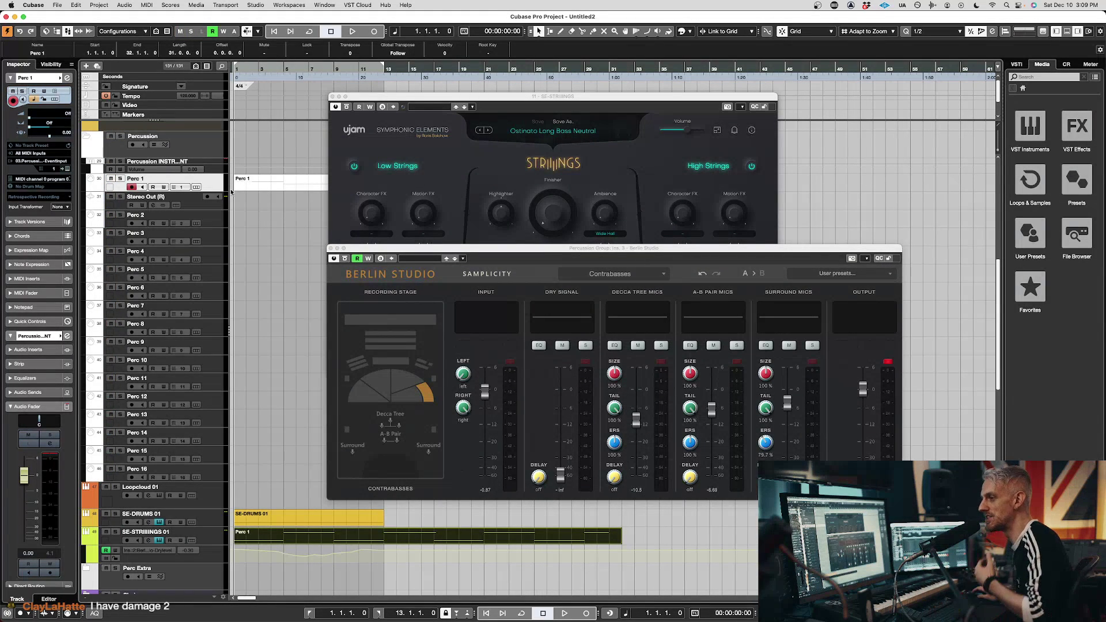
{"action": "left_click_drag", "start_coordinate": [652, 249], "coordinate": [625, 185]}
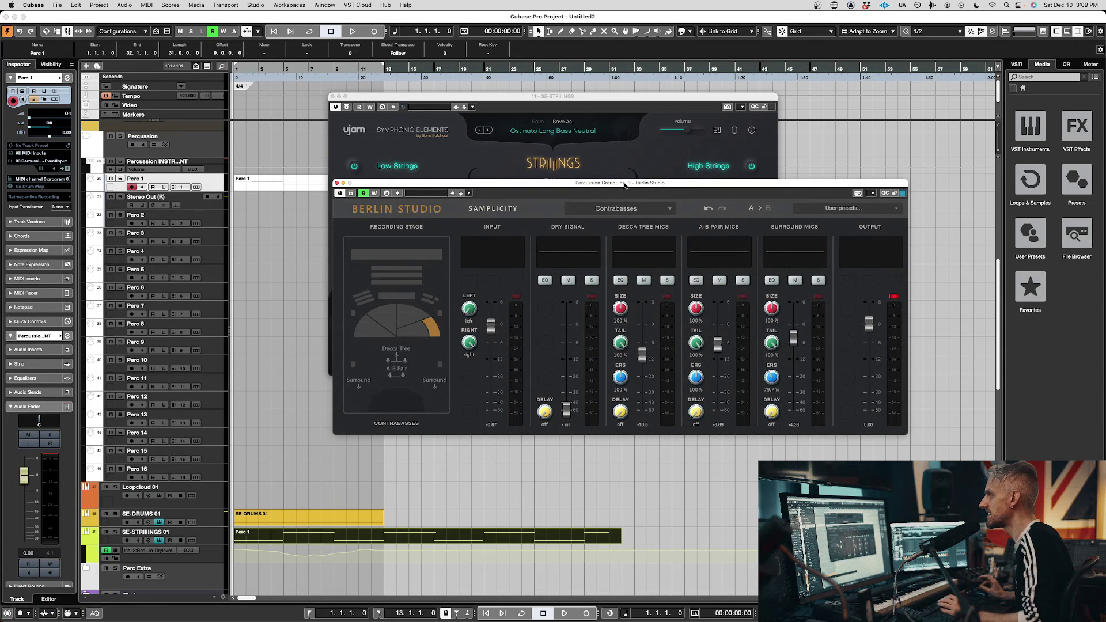
{"action": "left_click", "coordinate": [282, 227]}
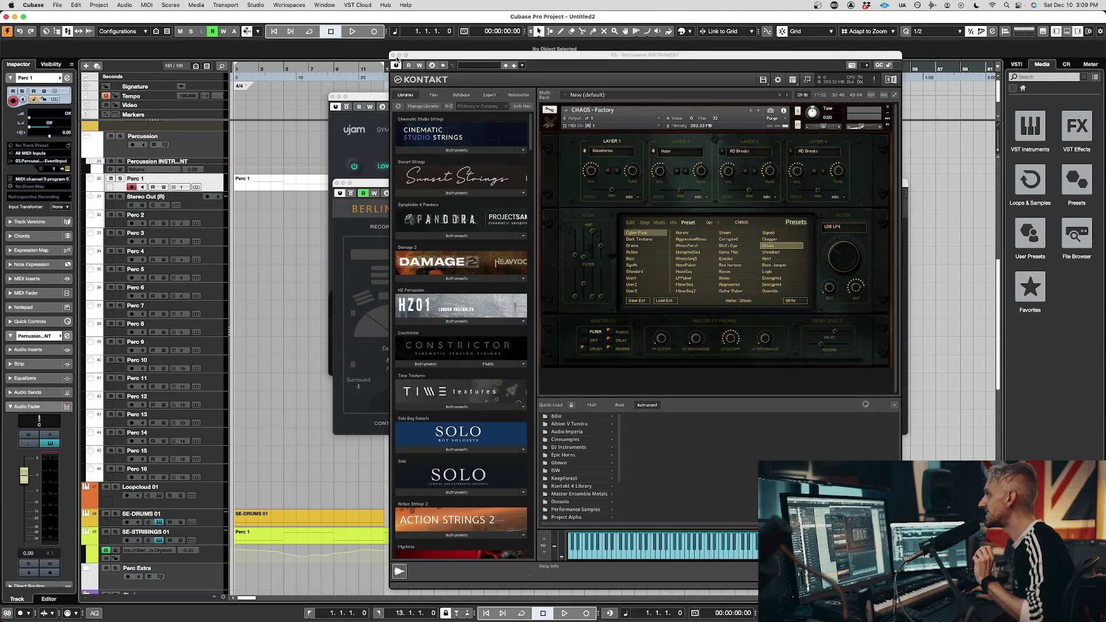
{"action": "left_click", "coordinate": [399, 56]}
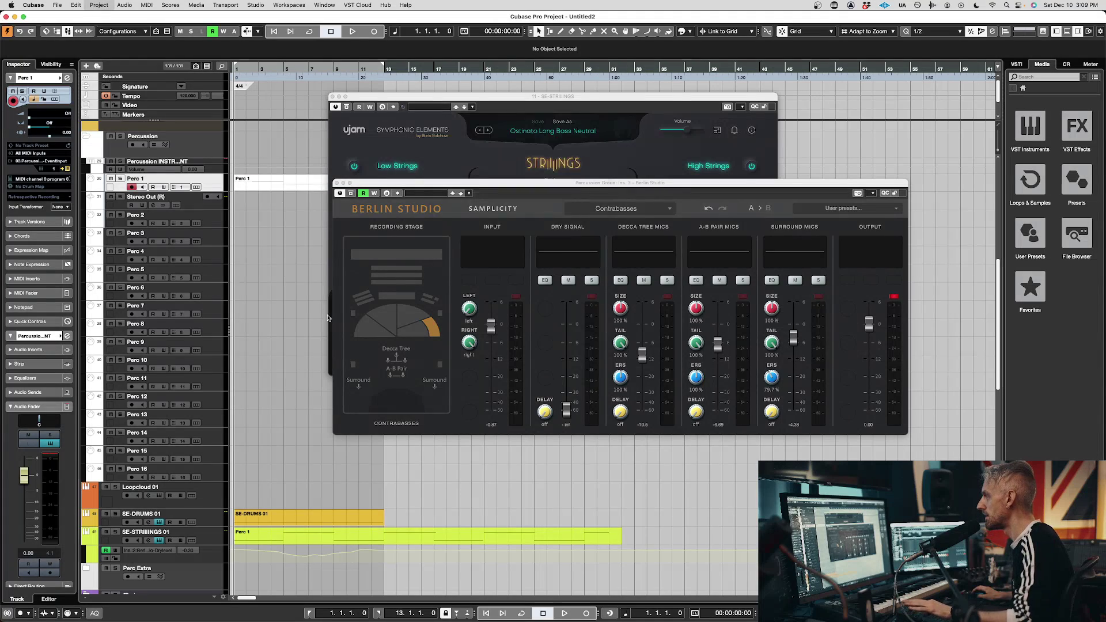
Add an instrument track that uses Diva, routed to Stereo Out
{"action": "left_click", "coordinate": [557, 183]}
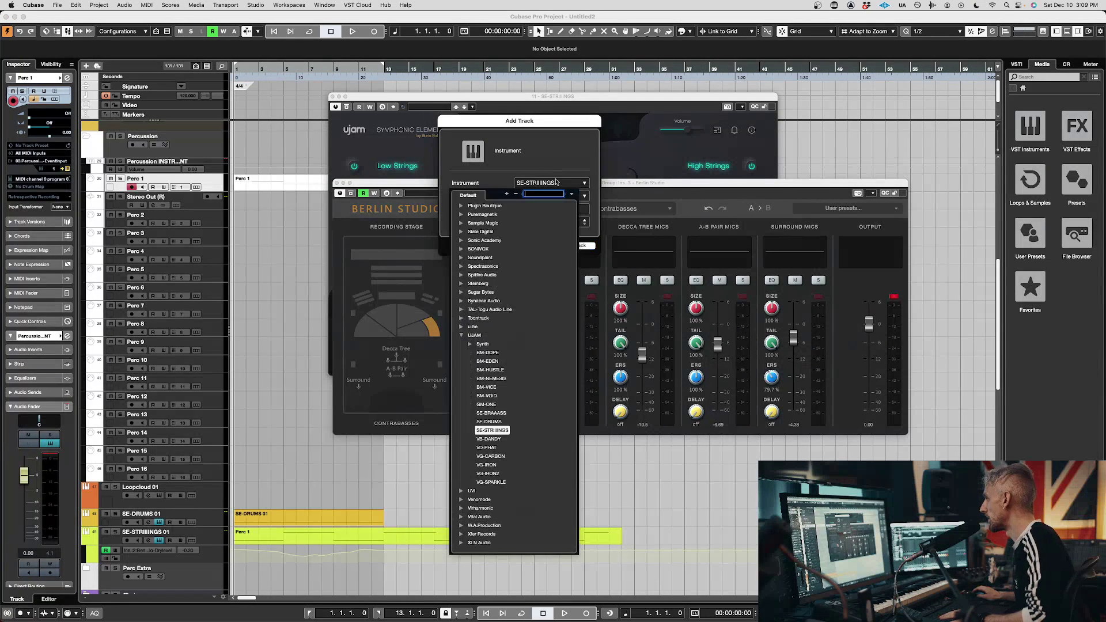
{"action": "type", "text": "div"}
{"action": "key", "text": "Return"}
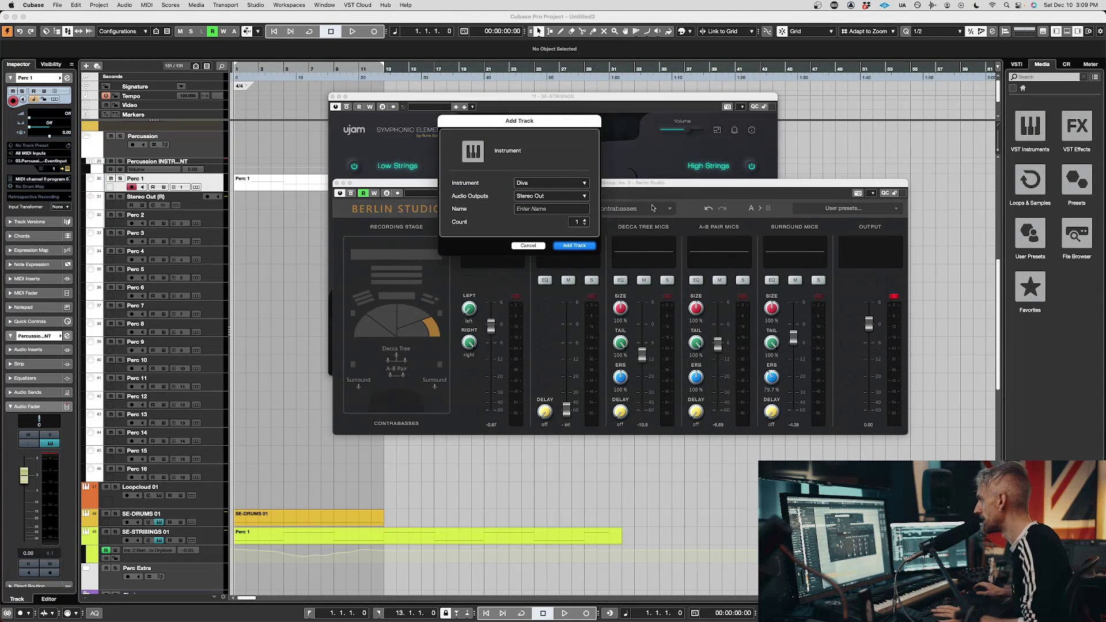
{"action": "left_click", "coordinate": [572, 247]}
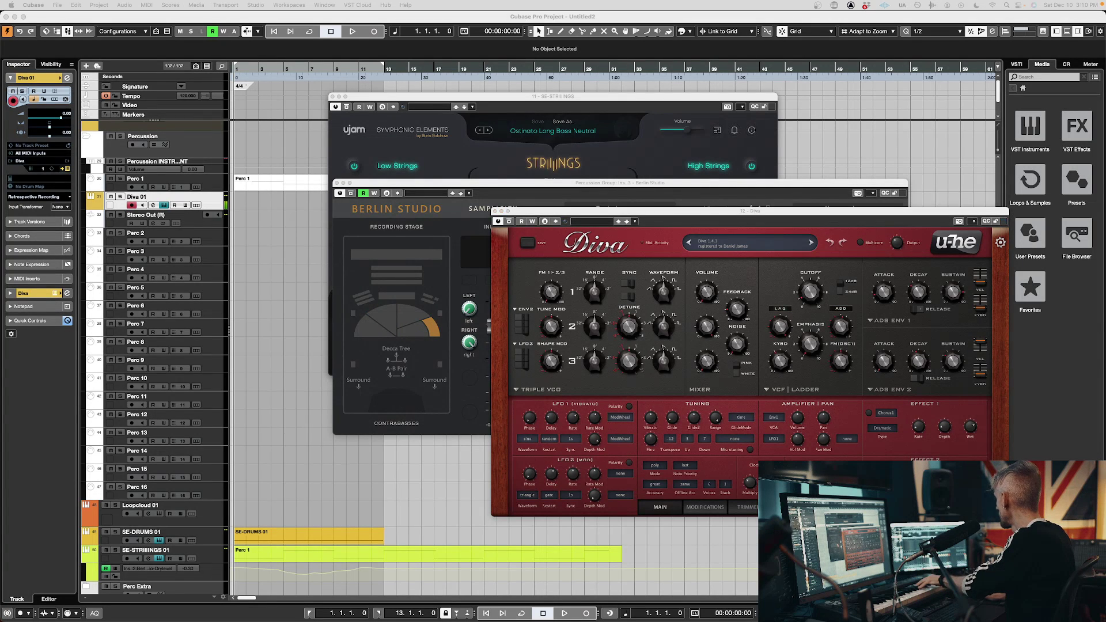
Place Berlin Studio with the percussion reverb's settings on Diva 01, and sweep its dry signal up to about -0.90 and fully back down
{"action": "left_click", "coordinate": [620, 182]}
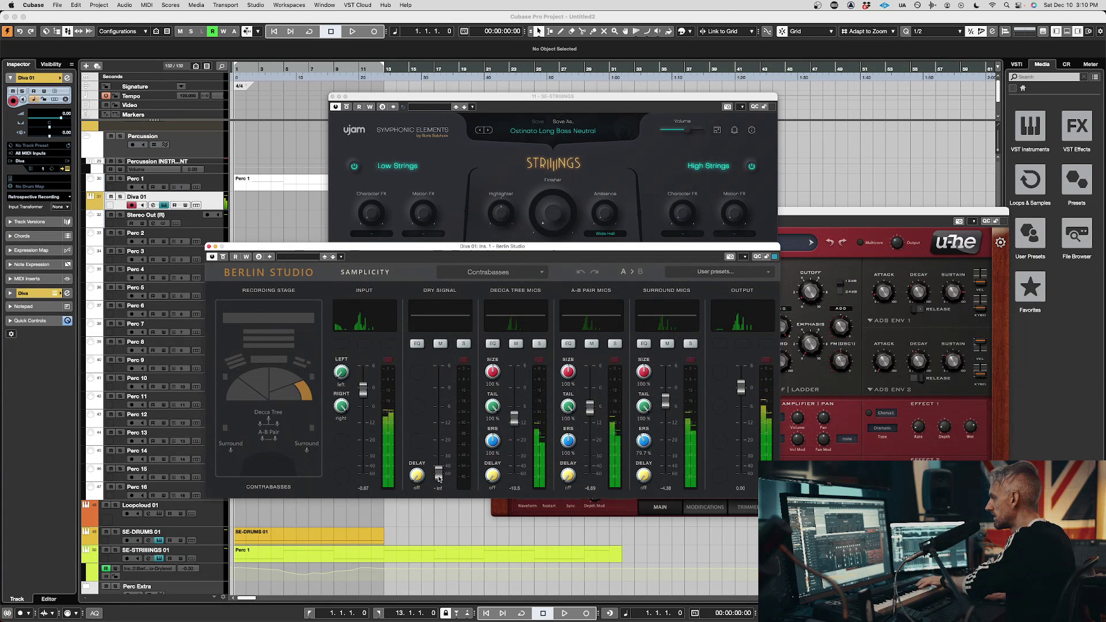
{"action": "left_click_drag", "start_coordinate": [439, 473], "coordinate": [439, 392]}
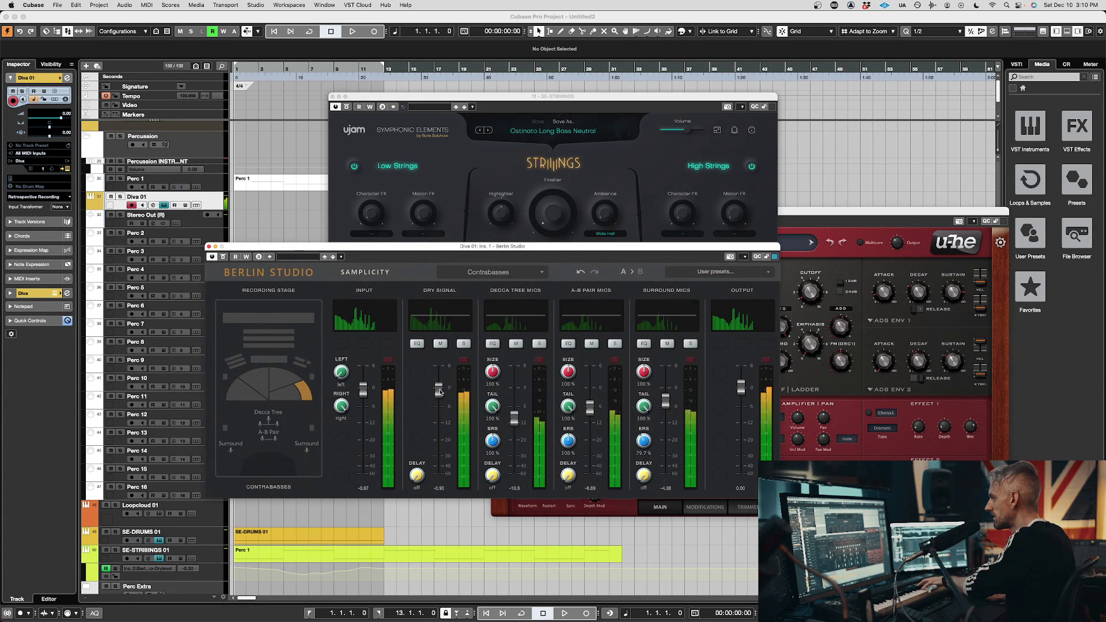
{"action": "left_click_drag", "start_coordinate": [436, 393], "coordinate": [438, 472]}
Audition Diva through Berlin Studio stage positions such as Choir, Trumpets and Mid Stage wide
{"action": "left_click", "coordinate": [269, 366]}
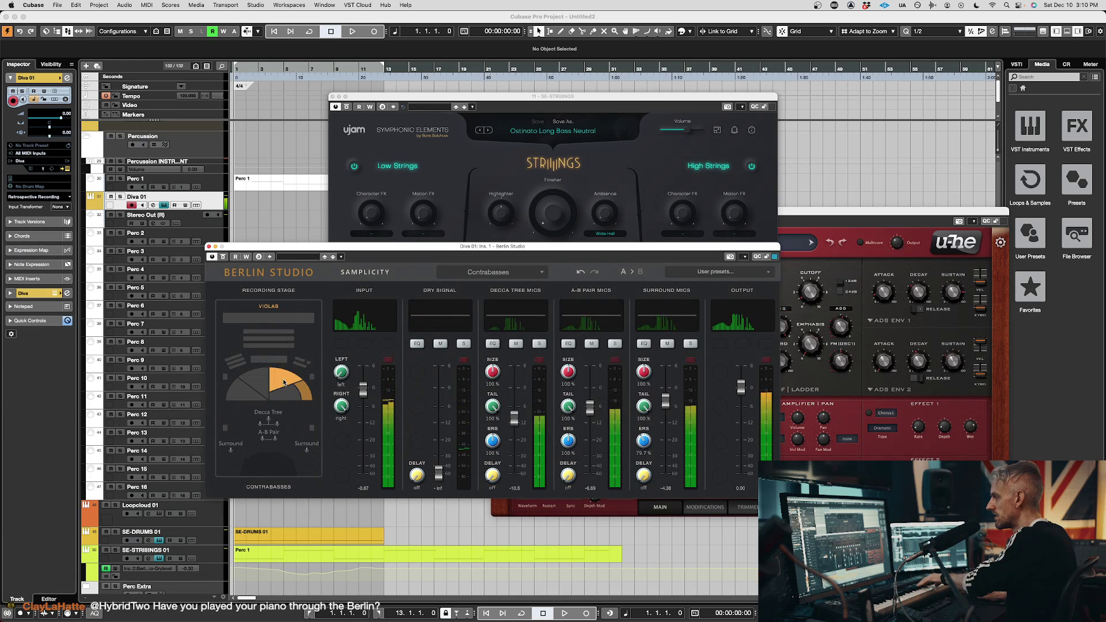
{"action": "left_click", "coordinate": [259, 338]}
{"action": "left_click", "coordinate": [258, 320]}
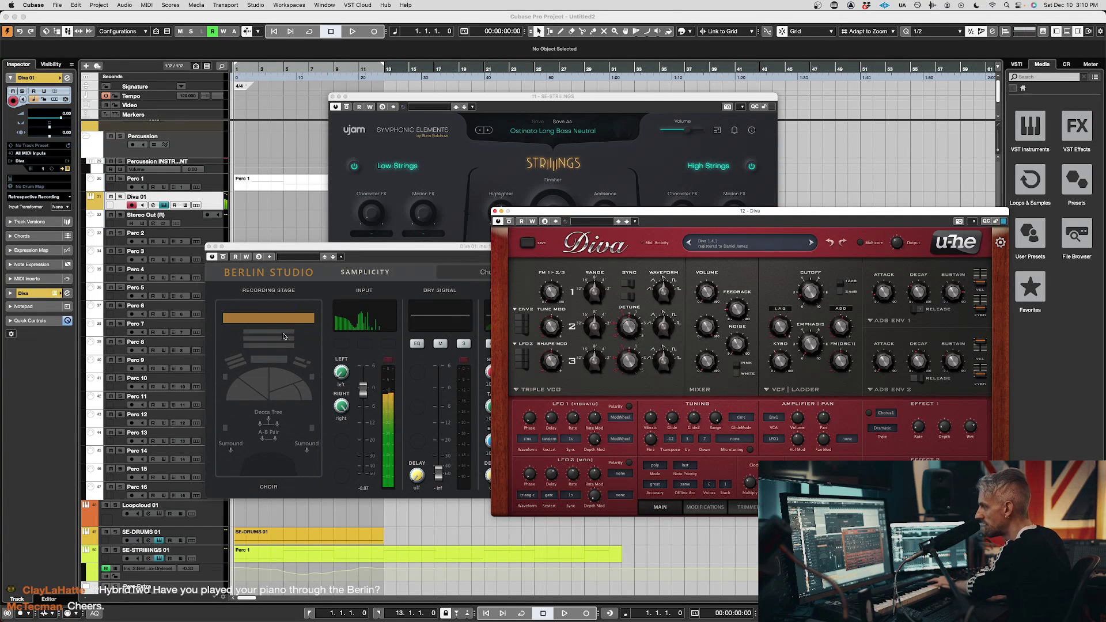
{"action": "left_click", "coordinate": [301, 367]}
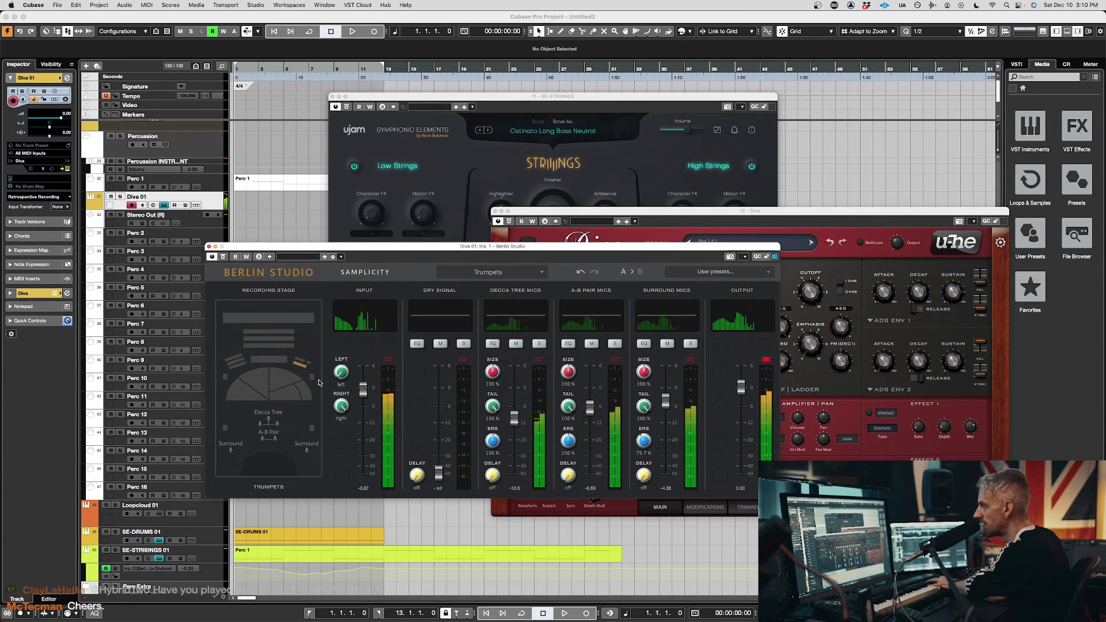
{"action": "left_click", "coordinate": [311, 396]}
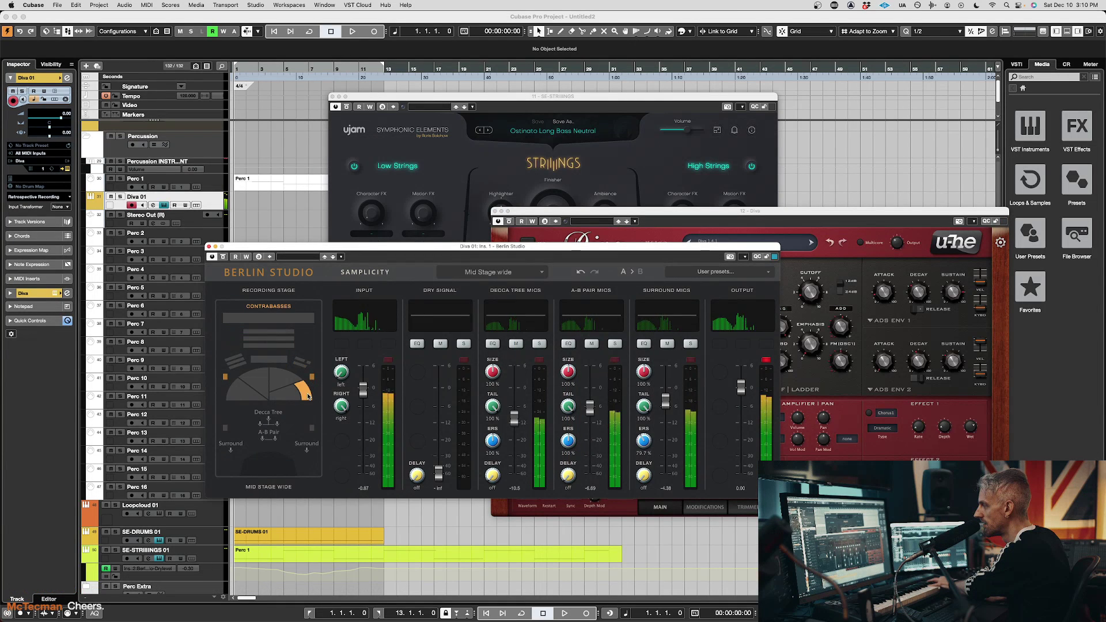
Compare Diva at the Contrabasses, Violins 1, Violas and French Horns normal stage positions in Berlin Studio
{"action": "left_click", "coordinate": [288, 398]}
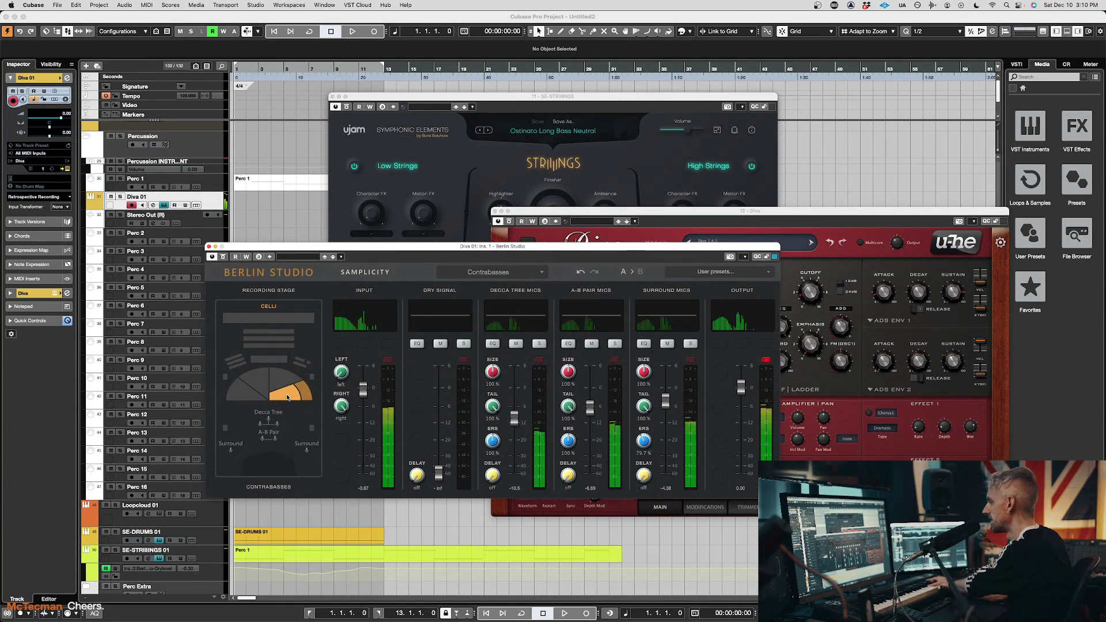
{"action": "left_click", "coordinate": [250, 398]}
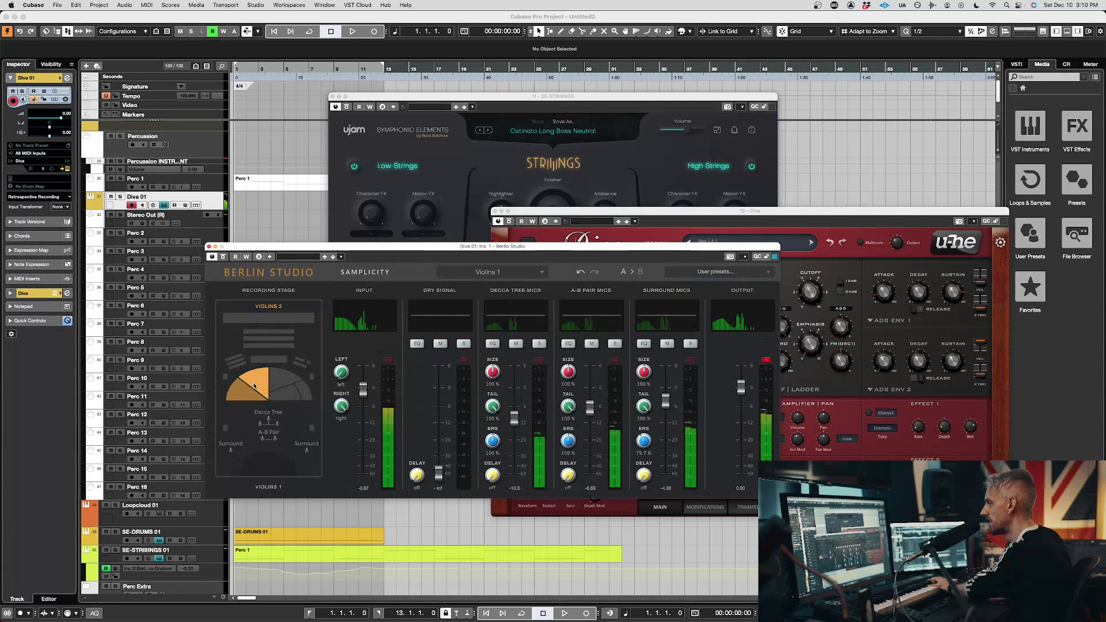
{"action": "left_click", "coordinate": [285, 381]}
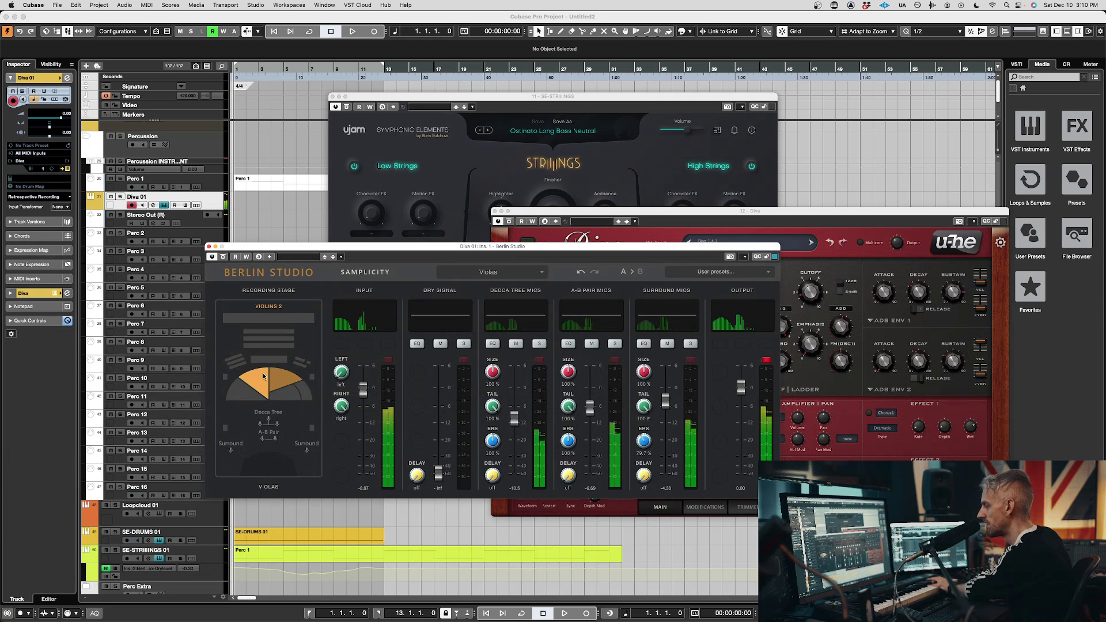
{"action": "left_click", "coordinate": [237, 362]}
{"action": "left_click", "coordinate": [269, 359]}
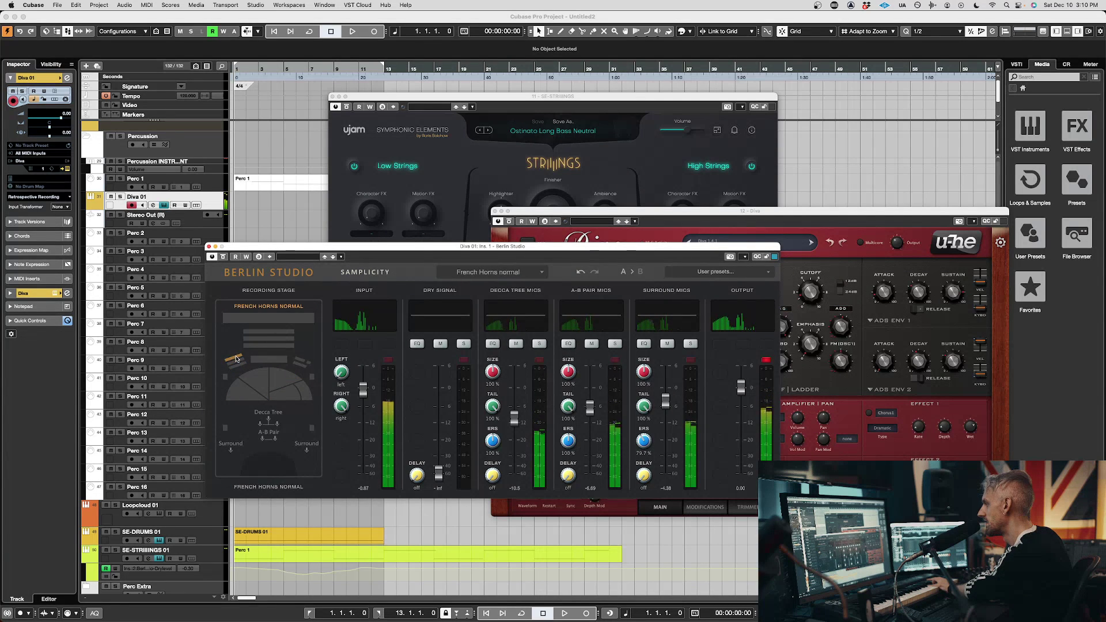
Place Diva at the Percussion forward stage position in Berlin Studio and lower the input level to about -6.03
{"action": "left_click", "coordinate": [271, 346]}
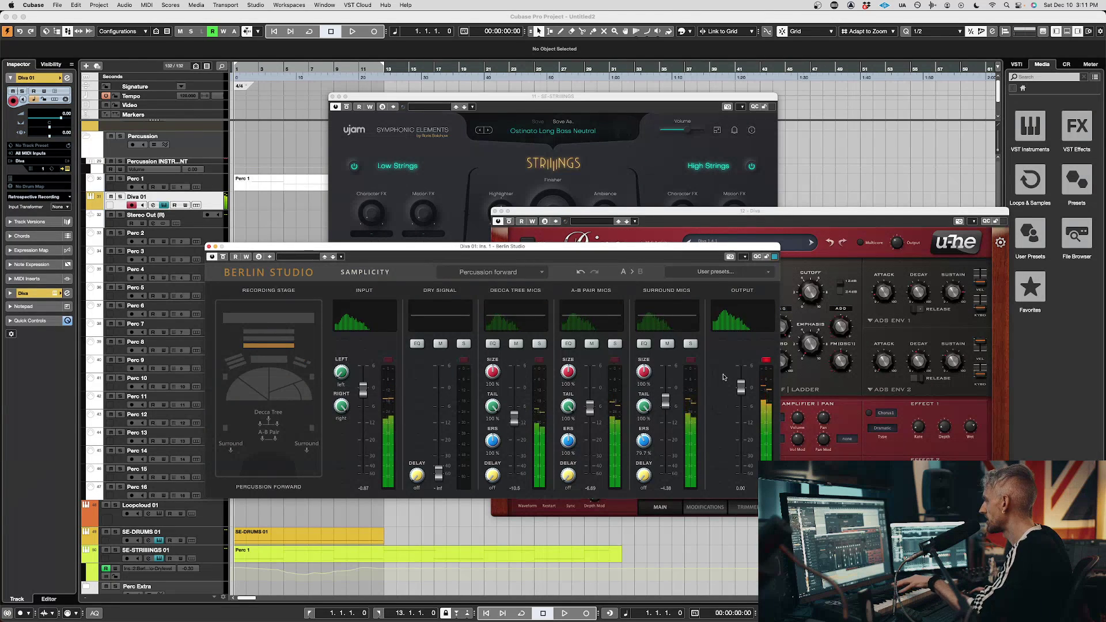
{"action": "left_click_drag", "start_coordinate": [363, 390], "coordinate": [365, 407]}
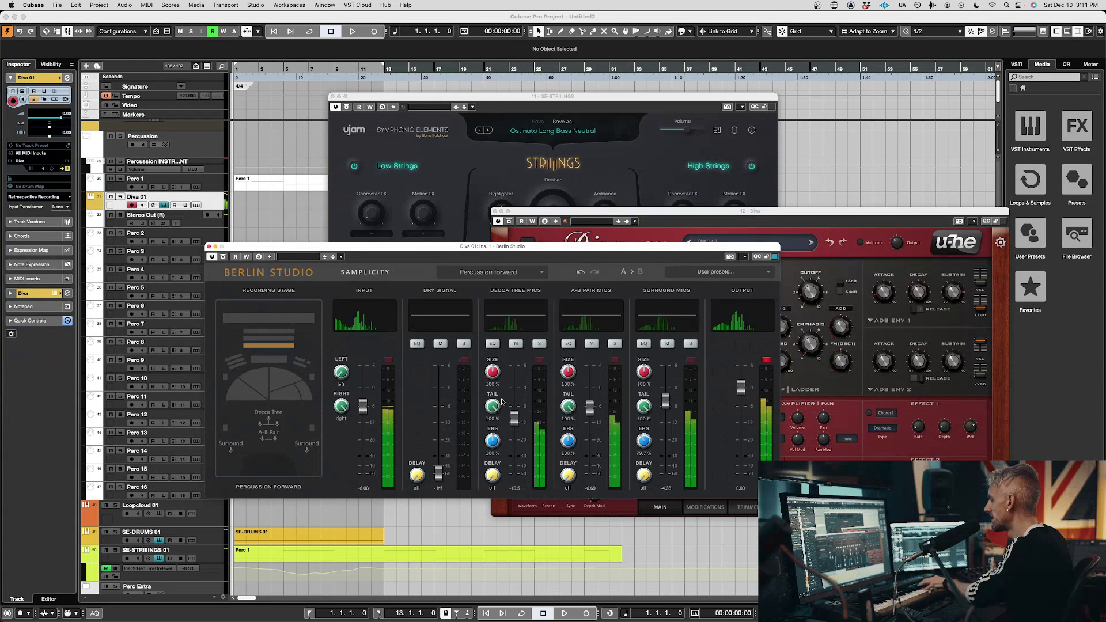
Cut the surround and A-B pair mics to hear the Decca tree, then restore surround to about -5 and A-B to about -8
{"action": "left_click_drag", "start_coordinate": [666, 401], "coordinate": [667, 473]}
{"action": "left_click_drag", "start_coordinate": [593, 405], "coordinate": [589, 474]}
{"action": "mouse_move", "coordinate": [514, 418]}
{"action": "left_mouse_down"}
{"action": "mouse_move", "coordinate": [517, 394]}
{"action": "mouse_move", "coordinate": [515, 404]}
{"action": "left_mouse_up"}
{"action": "left_click_drag", "start_coordinate": [590, 473], "coordinate": [588, 414]}
{"action": "left_click_drag", "start_coordinate": [519, 409], "coordinate": [518, 423]}
{"action": "left_click_drag", "start_coordinate": [665, 470], "coordinate": [663, 405]}
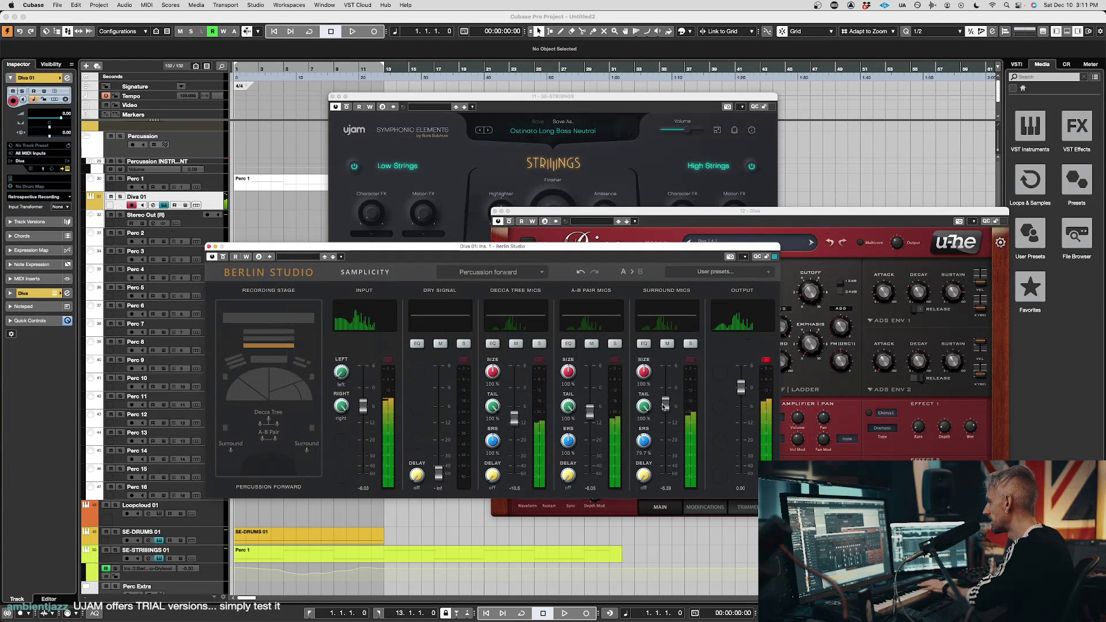
Raise the surround mics to about -1.84 and sweep the dry signal up and down, leaving it at about -2.11
{"action": "left_click_drag", "start_coordinate": [443, 476], "coordinate": [439, 398]}
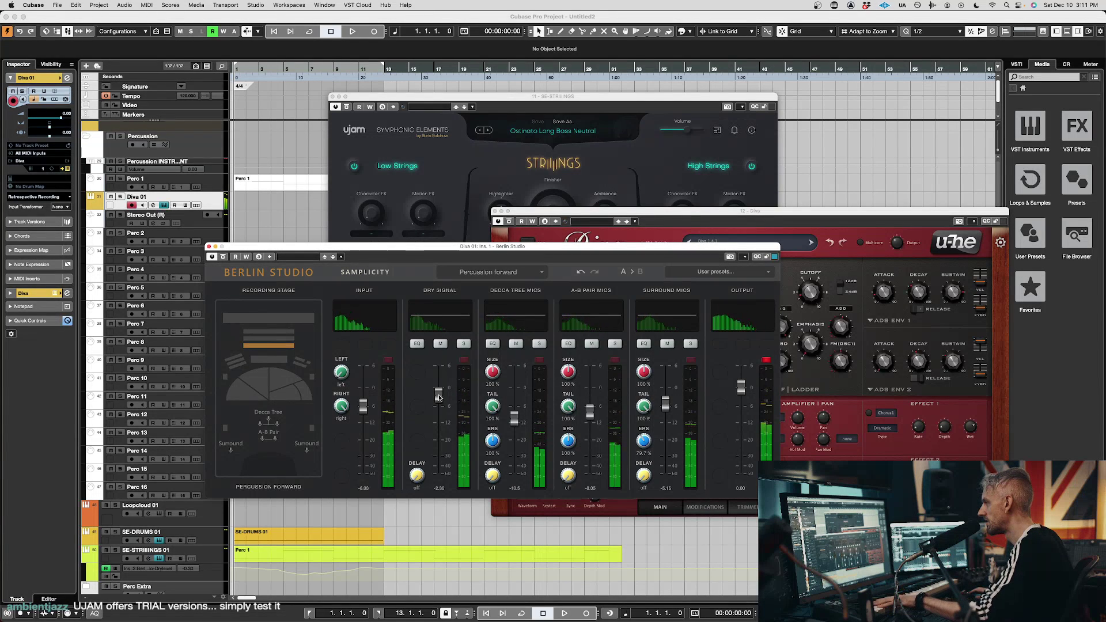
{"action": "left_click_drag", "start_coordinate": [439, 396], "coordinate": [440, 474]}
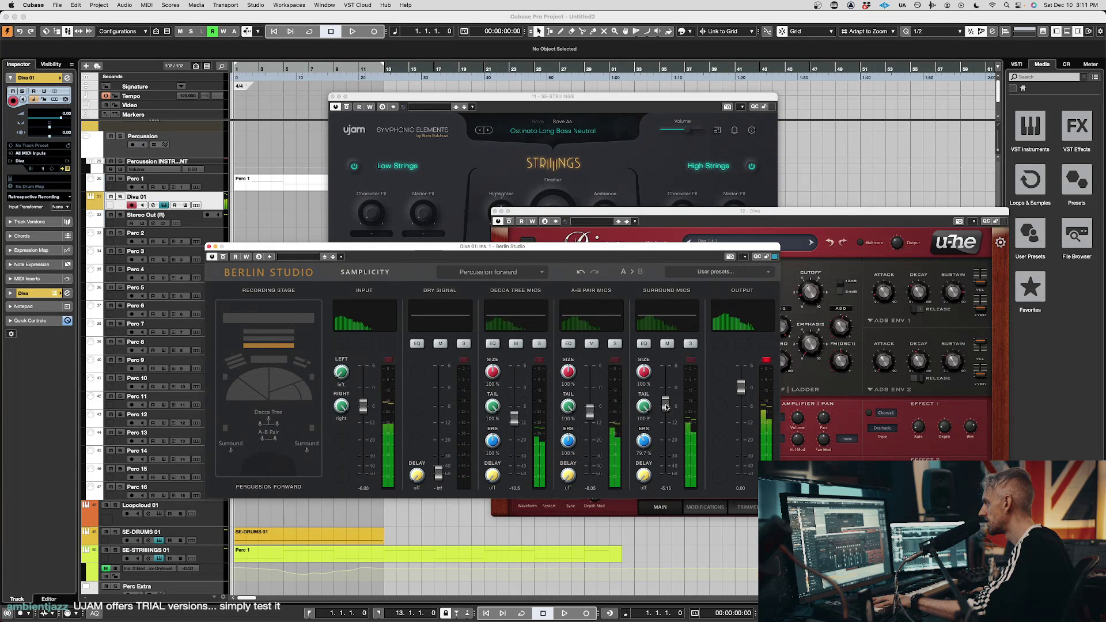
{"action": "left_click_drag", "start_coordinate": [666, 404], "coordinate": [665, 388]}
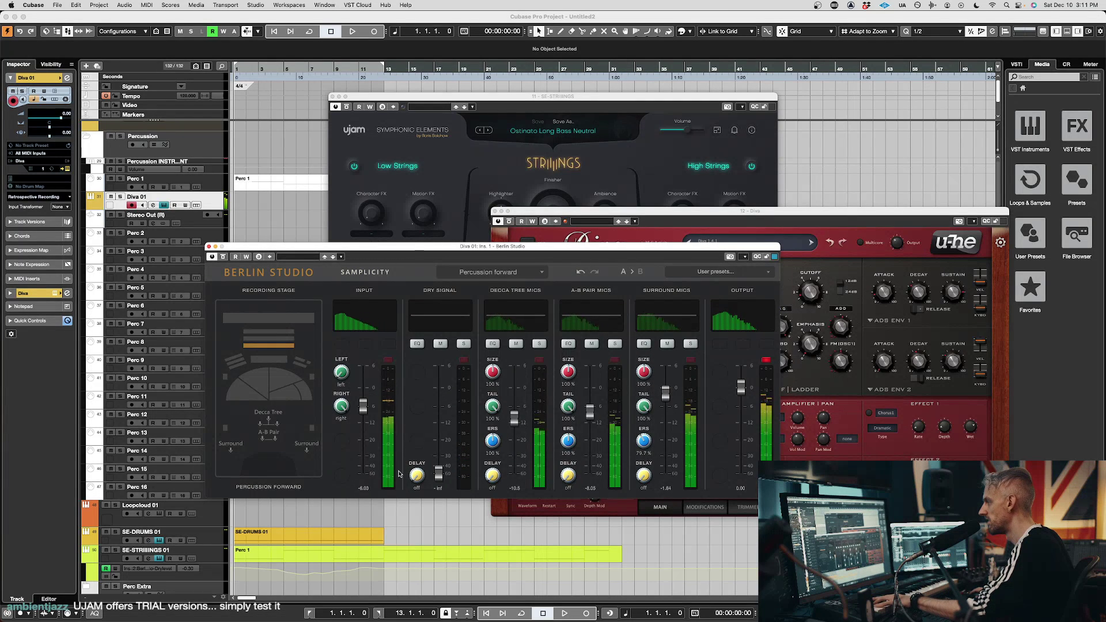
{"action": "left_click_drag", "start_coordinate": [439, 473], "coordinate": [438, 393]}
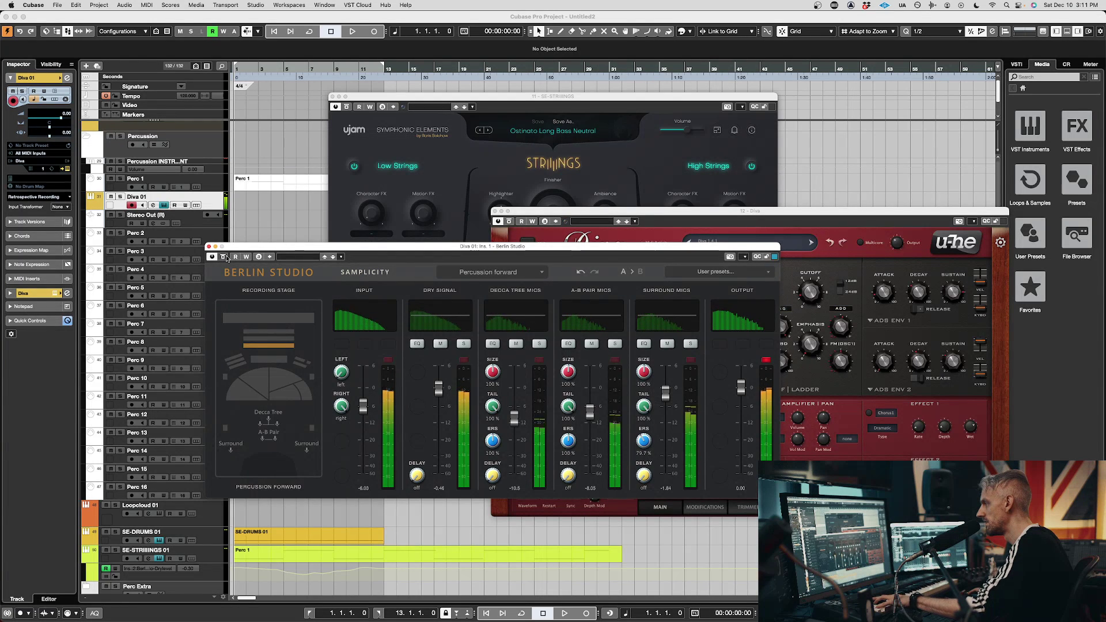
{"action": "mouse_move", "coordinate": [448, 391]}
{"action": "left_mouse_down"}
{"action": "mouse_move", "coordinate": [449, 425]}
{"action": "mouse_move", "coordinate": [443, 397]}
{"action": "left_mouse_up"}
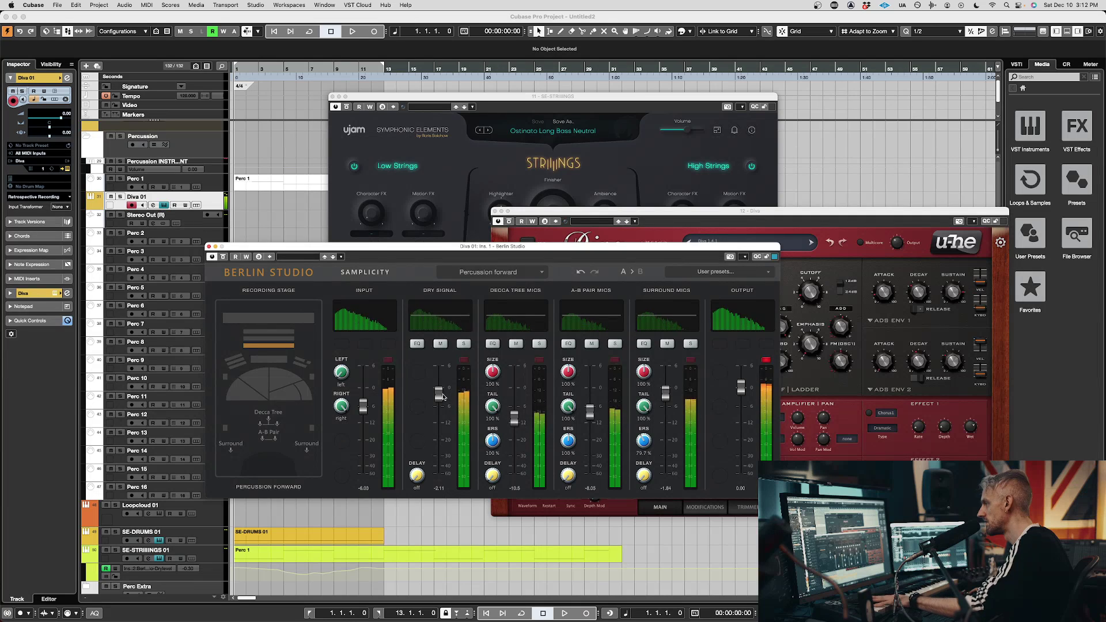
Load the ARP - Horror Pitchy preset from Diva's User folder
{"action": "left_click", "coordinate": [748, 242]}
{"action": "left_click", "coordinate": [749, 243]}
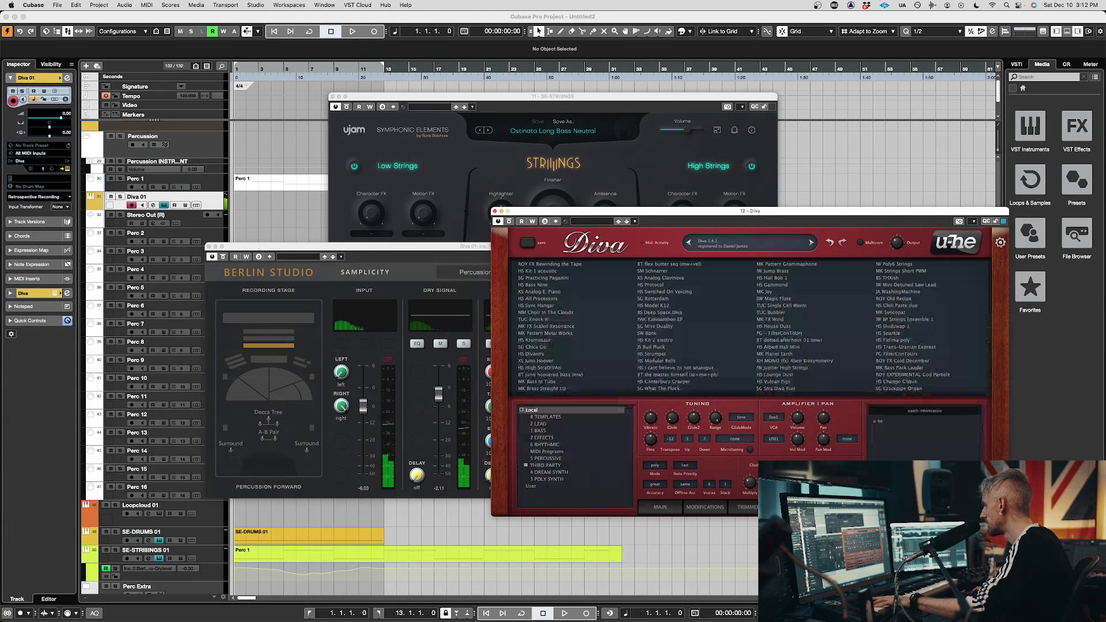
{"action": "left_click", "coordinate": [541, 486]}
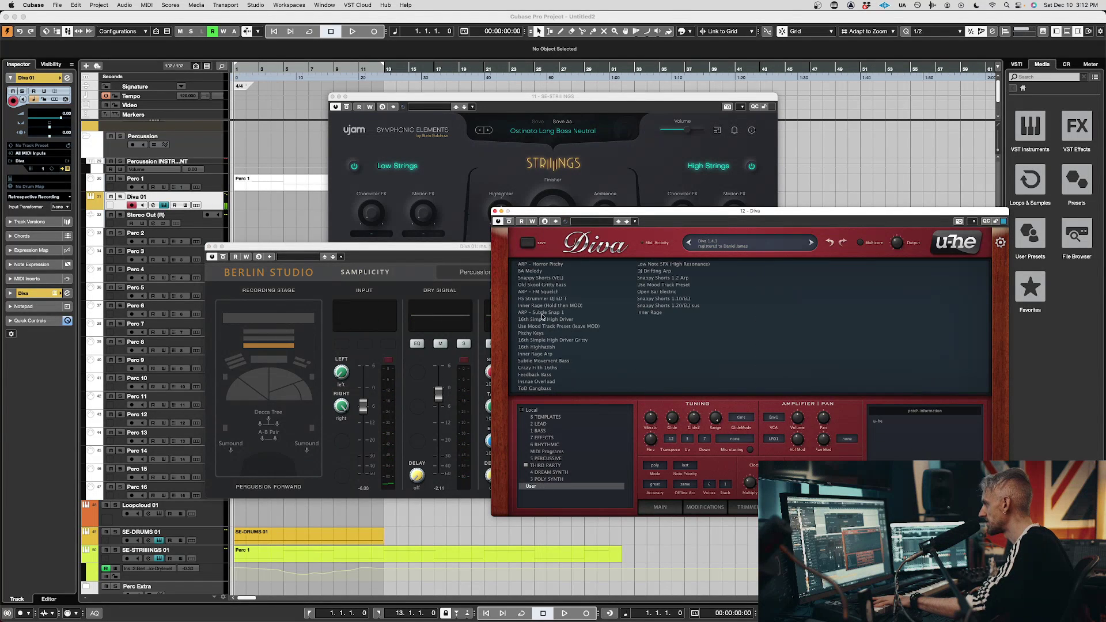
{"action": "left_click", "coordinate": [546, 264]}
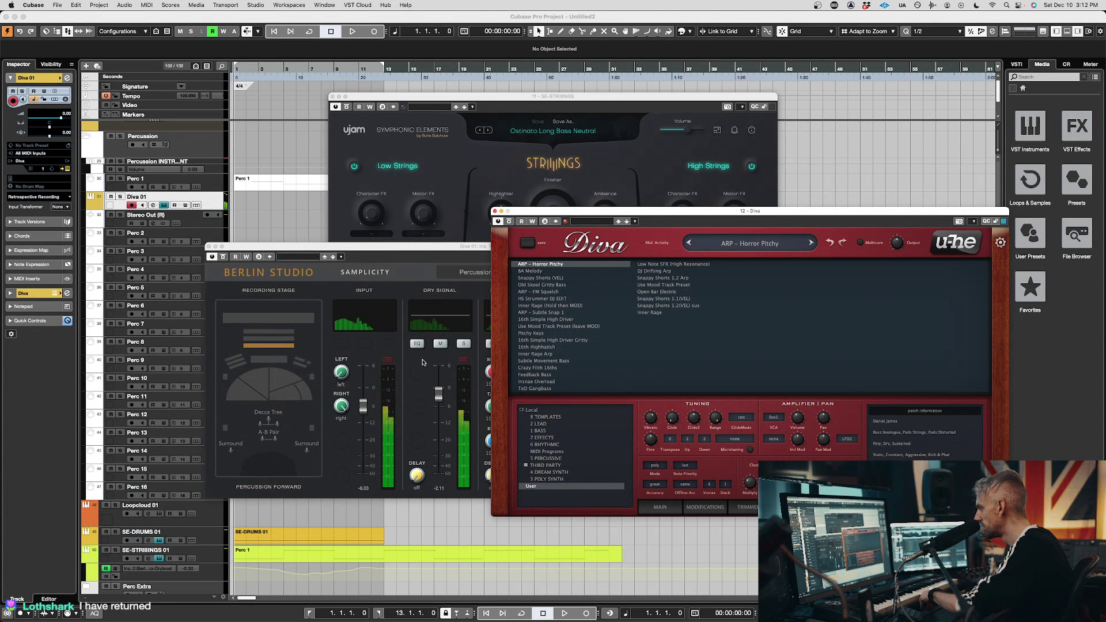
Raise Diva's dry signal to about 0.06, compare with Berlin Studio bypassed, and lower the dry signal to about -14.3
{"action": "left_click", "coordinate": [439, 392]}
{"action": "left_click_drag", "start_coordinate": [439, 393], "coordinate": [443, 390]}
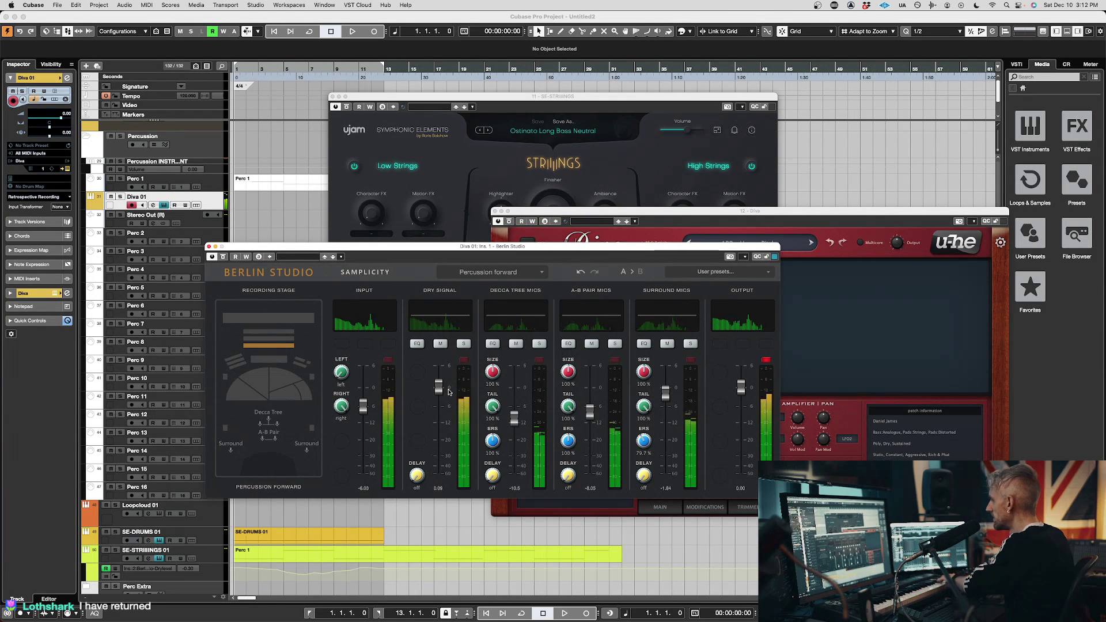
{"action": "left_click", "coordinate": [223, 257]}
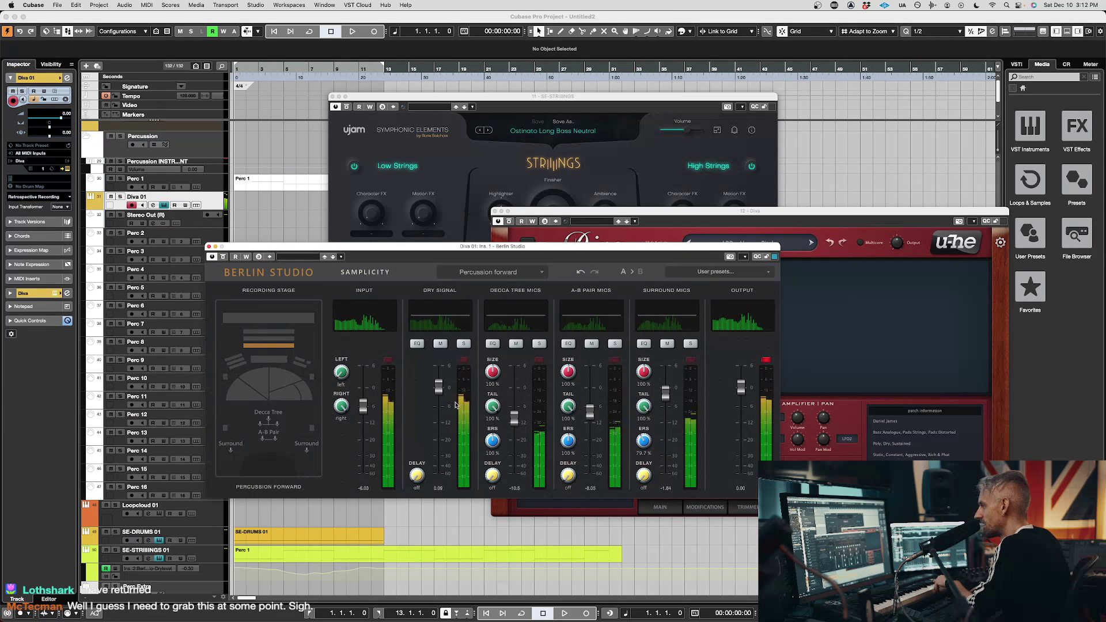
{"action": "left_click_drag", "start_coordinate": [442, 391], "coordinate": [443, 427]}
Open the Strings 1 track's Kontakt instrument and choose the Harmonic articulation in CSS Full Ensemble
{"action": "scroll", "coordinate": [305, 216], "scroll_direction": "up", "scroll_amount": 6}
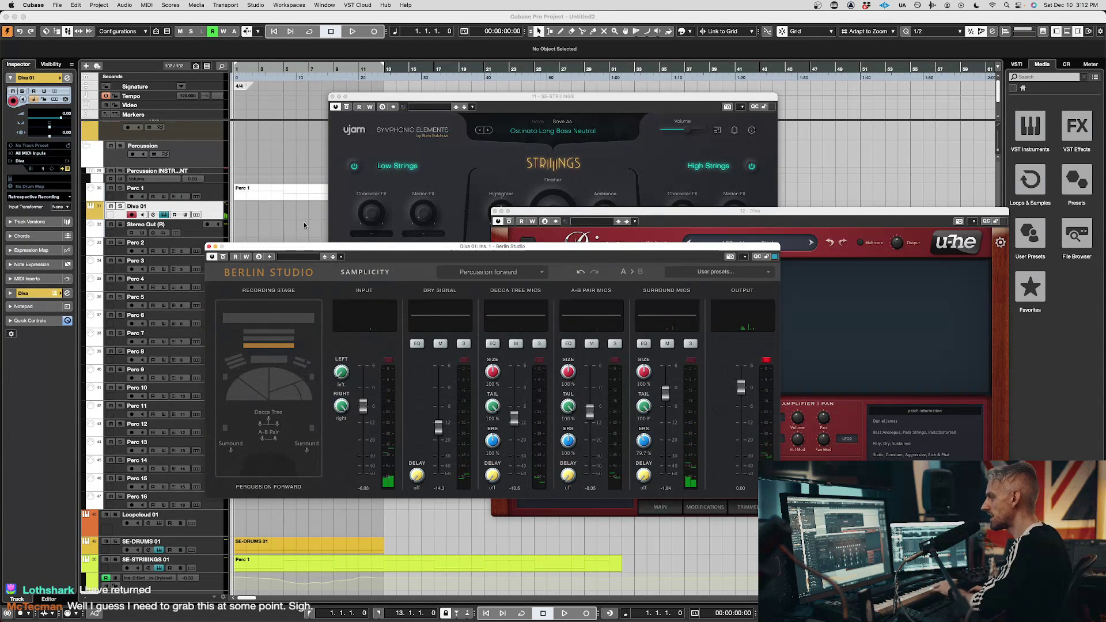
{"action": "left_click", "coordinate": [219, 177]}
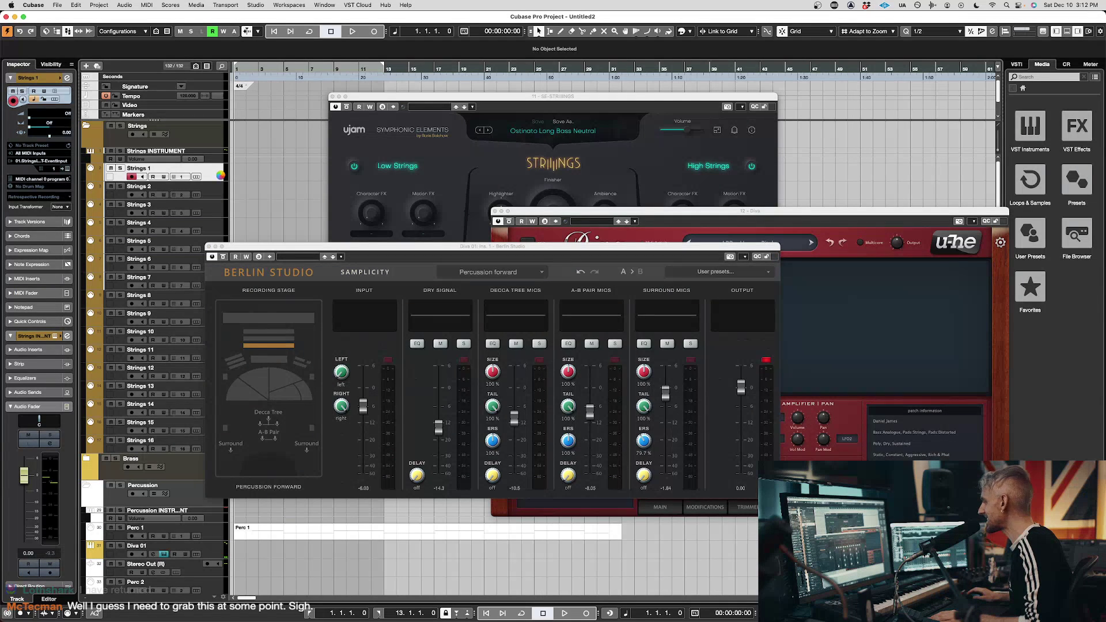
{"action": "left_click", "coordinate": [219, 177]}
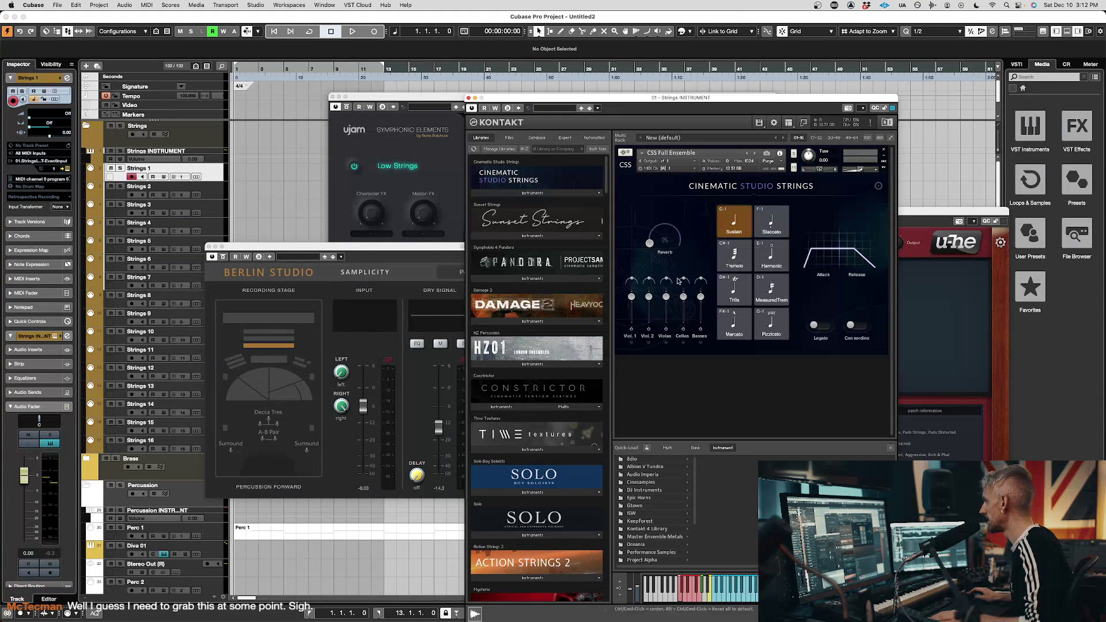
{"action": "left_click", "coordinate": [771, 255]}
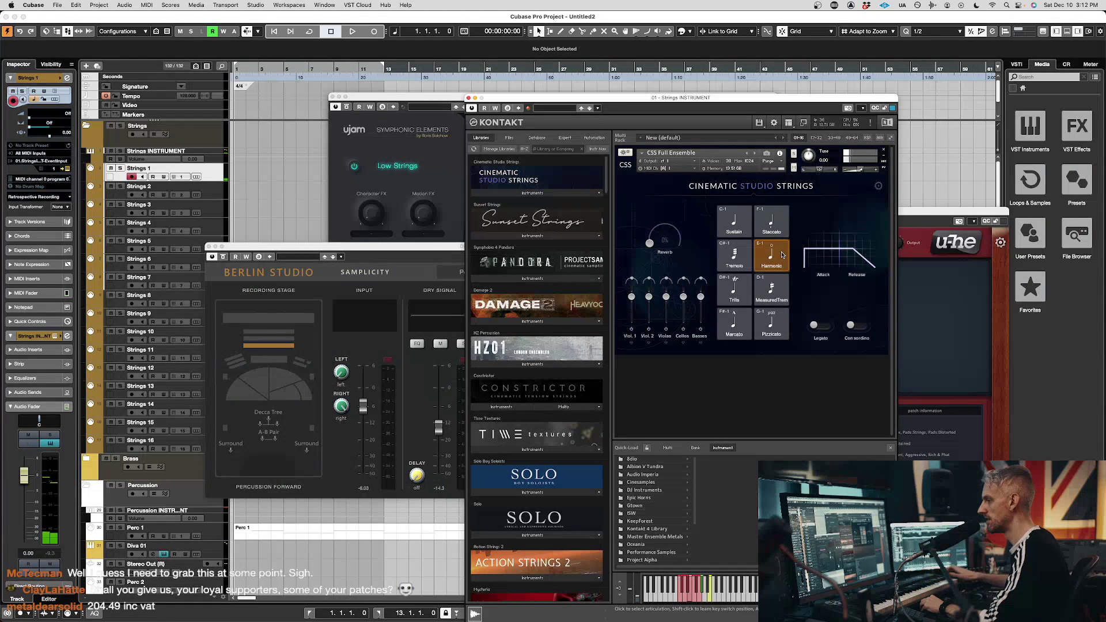
Return to the Diva 01 track and compare its sound with Berlin Studio bypassed and active
{"action": "scroll", "coordinate": [248, 543], "scroll_direction": "down", "scroll_amount": 5}
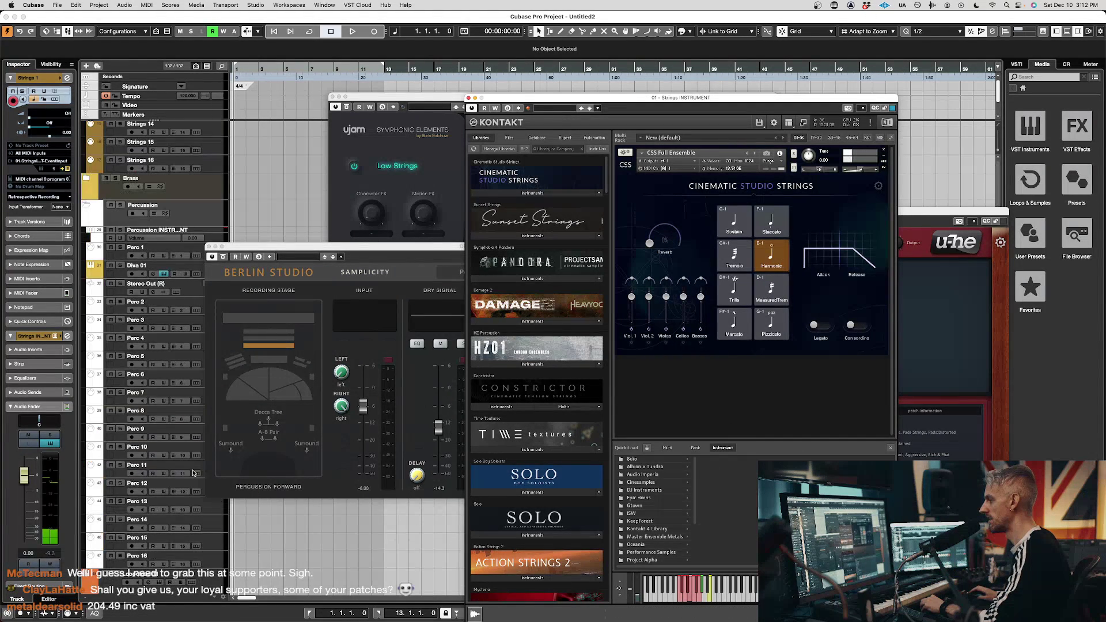
{"action": "left_click", "coordinate": [173, 267]}
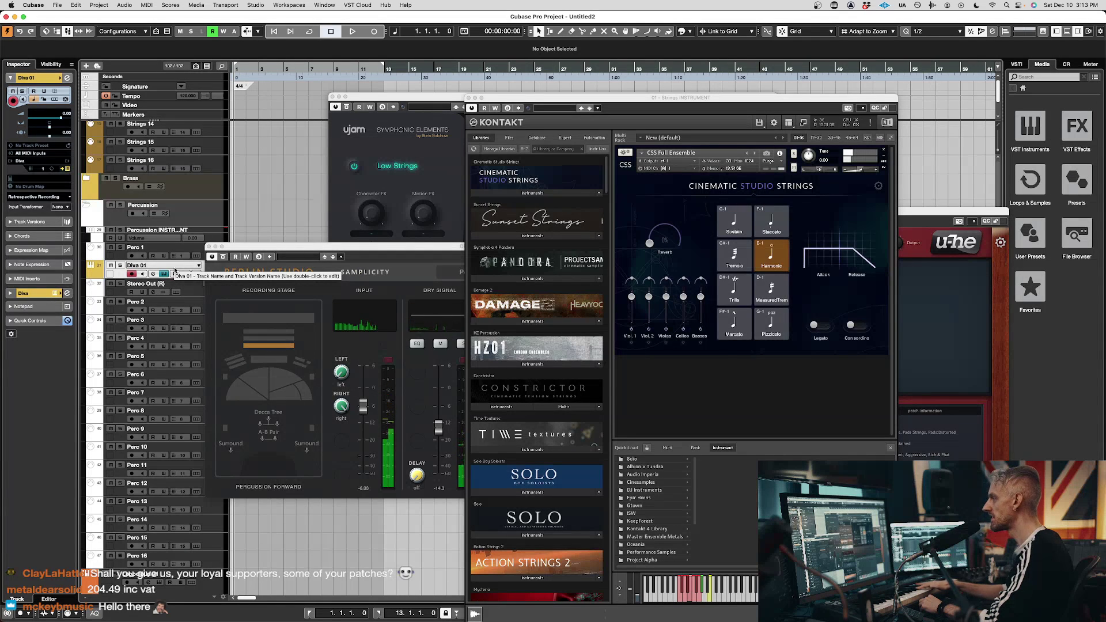
{"action": "left_click", "coordinate": [222, 259]}
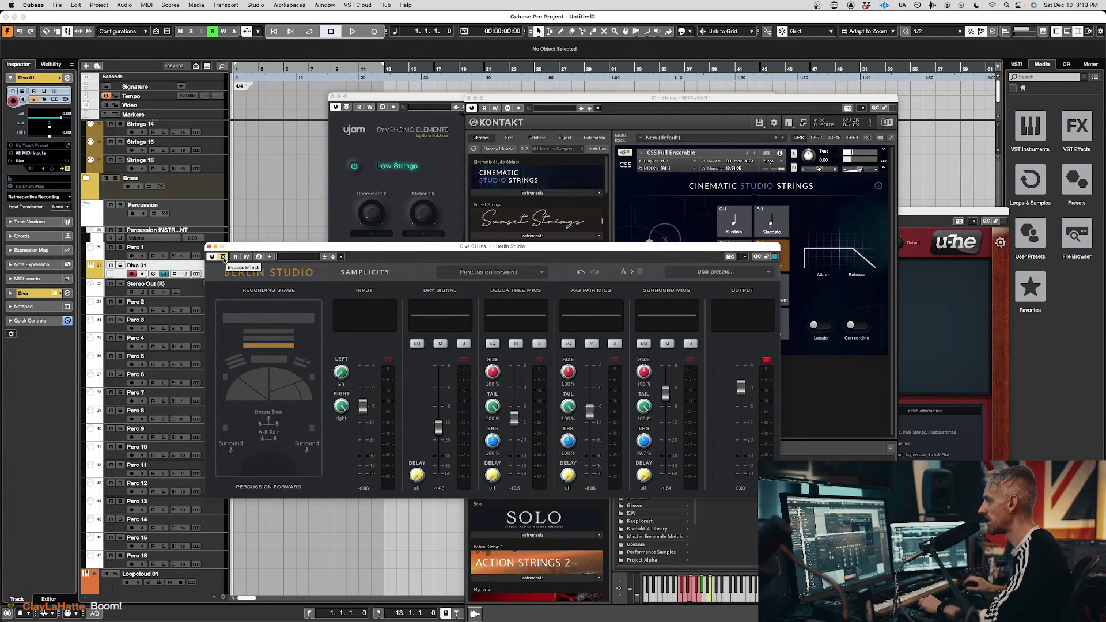
{"action": "left_click", "coordinate": [223, 257]}
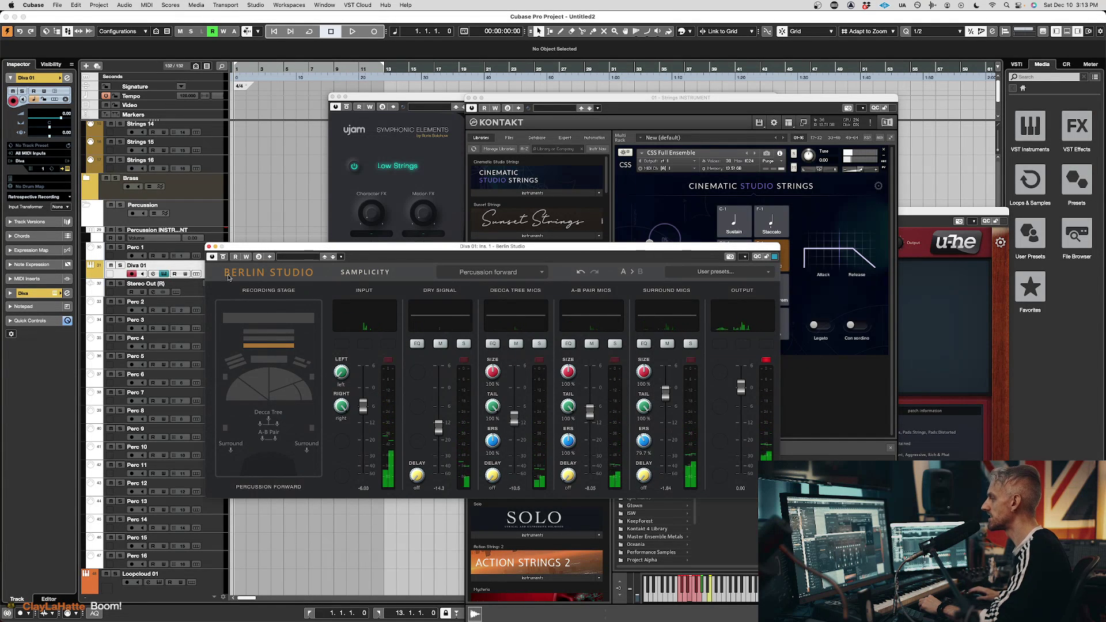
Pull Diva's dry signal fully down in Berlin Studio and bring it back up to about -2.68
{"action": "left_click_drag", "start_coordinate": [438, 427], "coordinate": [440, 526]}
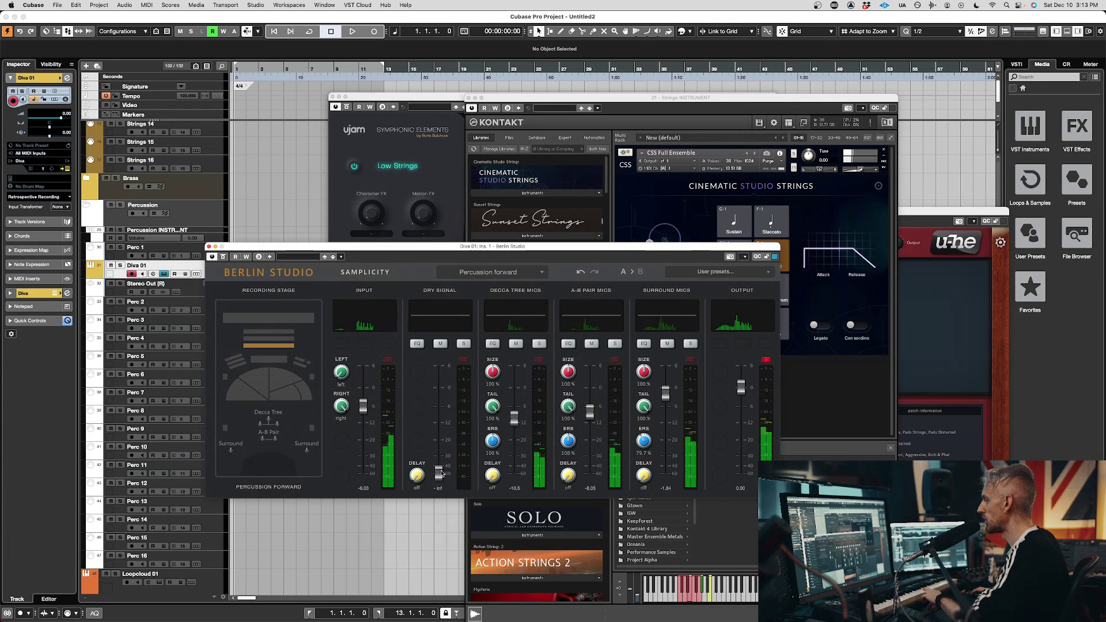
{"action": "left_click_drag", "start_coordinate": [441, 473], "coordinate": [432, 410]}
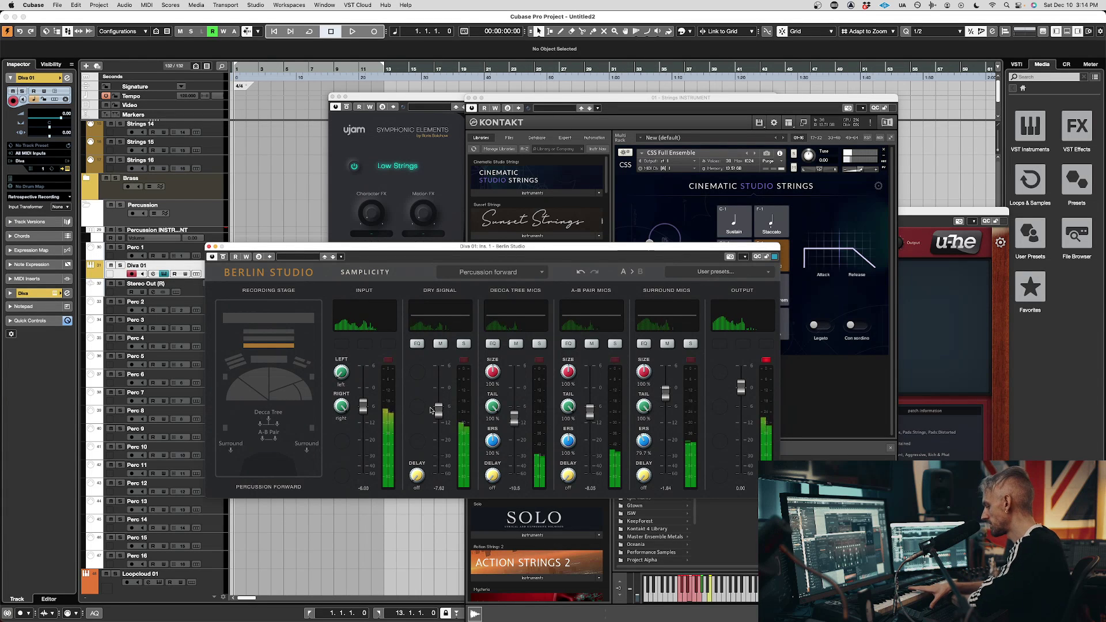
{"action": "mouse_move", "coordinate": [433, 410]}
{"action": "left_mouse_down"}
{"action": "mouse_move", "coordinate": [436, 390]}
{"action": "mouse_move", "coordinate": [439, 419]}
{"action": "mouse_move", "coordinate": [438, 381]}
{"action": "mouse_move", "coordinate": [439, 438]}
{"action": "mouse_move", "coordinate": [439, 420]}
{"action": "left_mouse_up"}
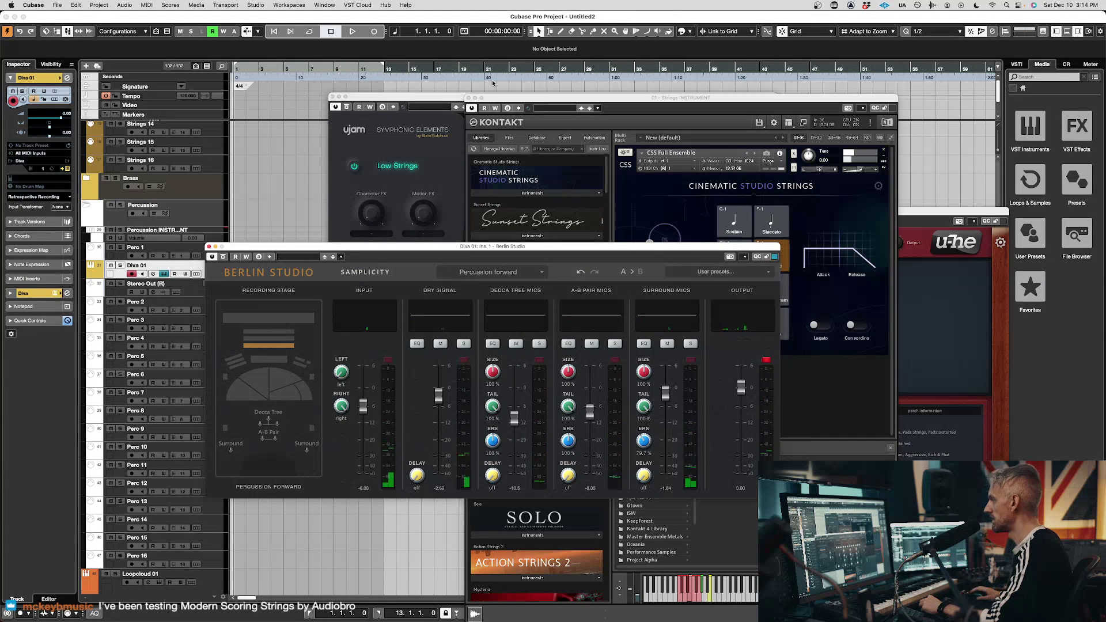
Load the 16th Highhatish user preset in Diva
{"action": "left_click", "coordinate": [891, 355]}
{"action": "left_click", "coordinate": [905, 353]}
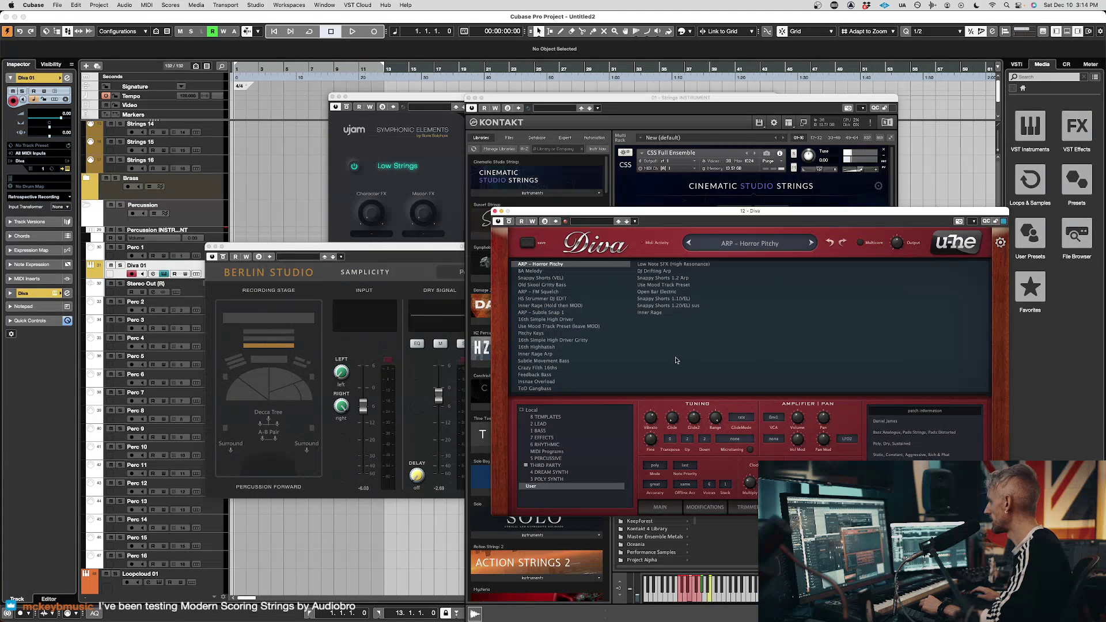
{"action": "left_click", "coordinate": [551, 347]}
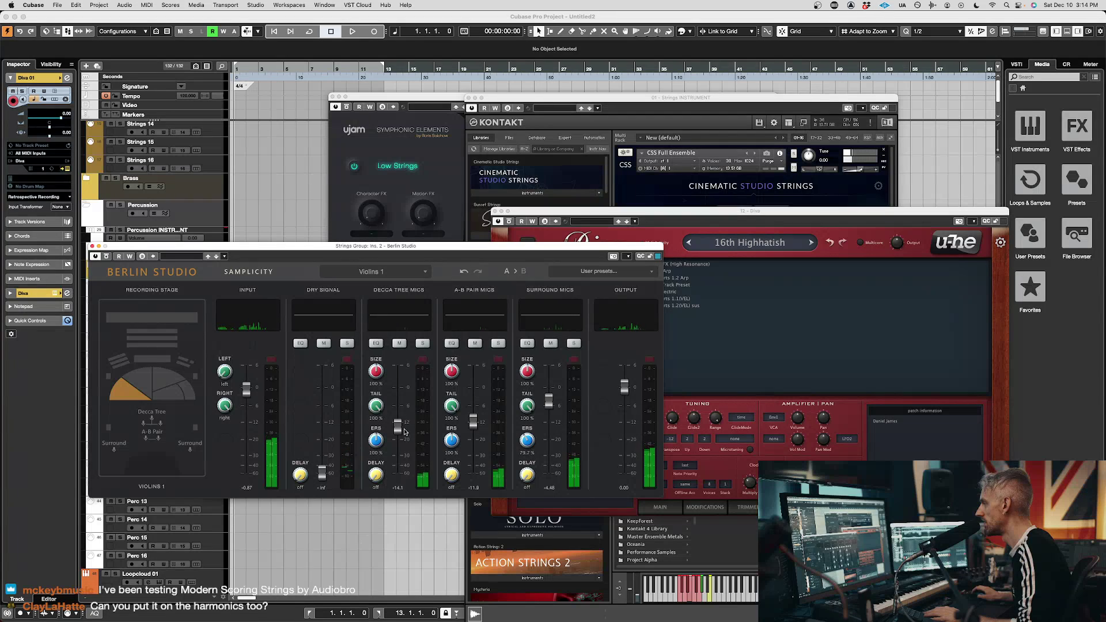
Raise the Strings Group reverb's surround mics to about 0.78, A-B pair to about -0.57 and Decca tree to about -3.68
{"action": "left_click_drag", "start_coordinate": [549, 402], "coordinate": [551, 386]}
{"action": "left_click_drag", "start_coordinate": [473, 421], "coordinate": [473, 388]}
{"action": "left_click_drag", "start_coordinate": [397, 413], "coordinate": [398, 396]}
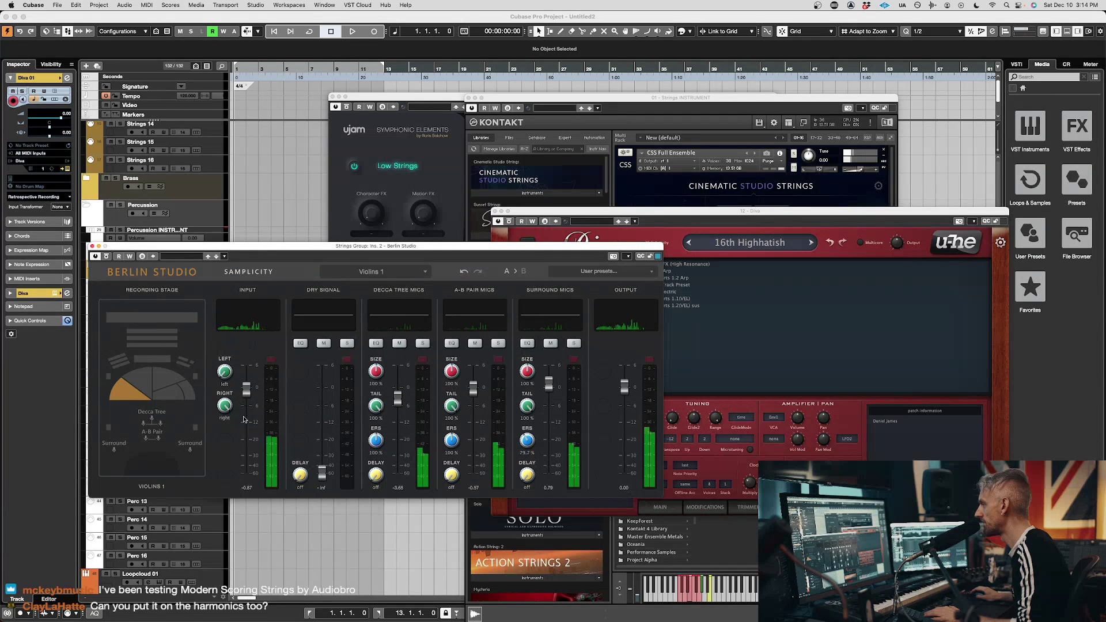
{"action": "mouse_move", "coordinate": [322, 474]}
{"action": "left_mouse_down"}
{"action": "mouse_move", "coordinate": [322, 368]}
{"action": "mouse_move", "coordinate": [321, 474]}
{"action": "left_mouse_up"}
{"action": "left_click_drag", "start_coordinate": [230, 246], "coordinate": [632, 254]}
Return to Diva and reload the ARP - Horror Pitchy preset
{"action": "scroll", "coordinate": [144, 381], "scroll_direction": "down", "scroll_amount": 10}
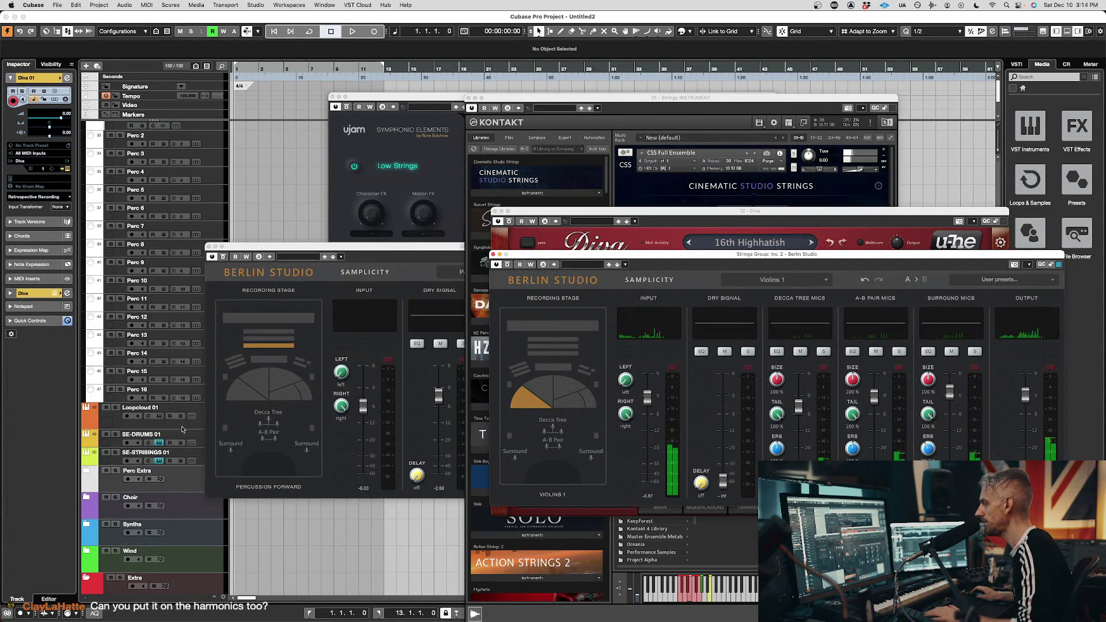
{"action": "scroll", "coordinate": [191, 436], "scroll_direction": "up", "scroll_amount": 1}
{"action": "scroll", "coordinate": [192, 435], "scroll_direction": "up", "scroll_amount": 2}
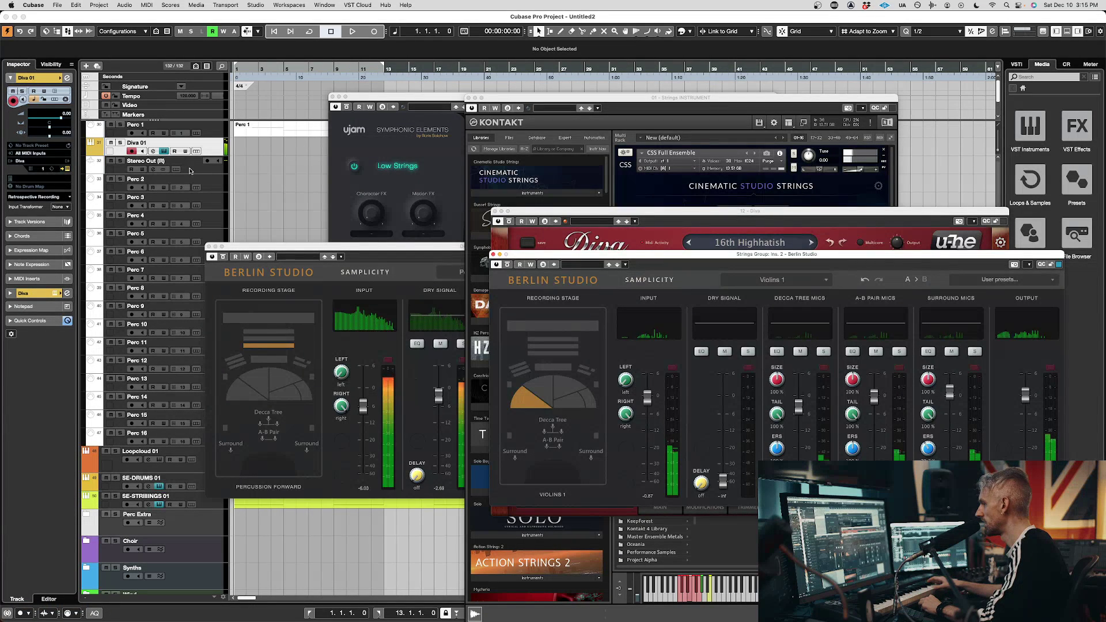
{"action": "left_click", "coordinate": [583, 248]}
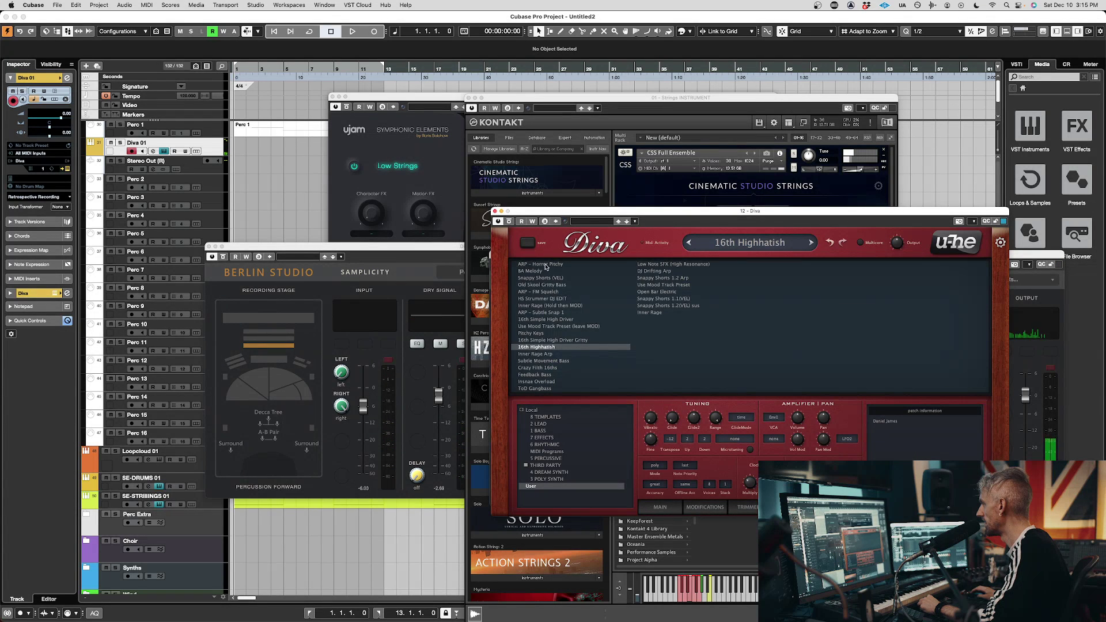
{"action": "left_click", "coordinate": [546, 265]}
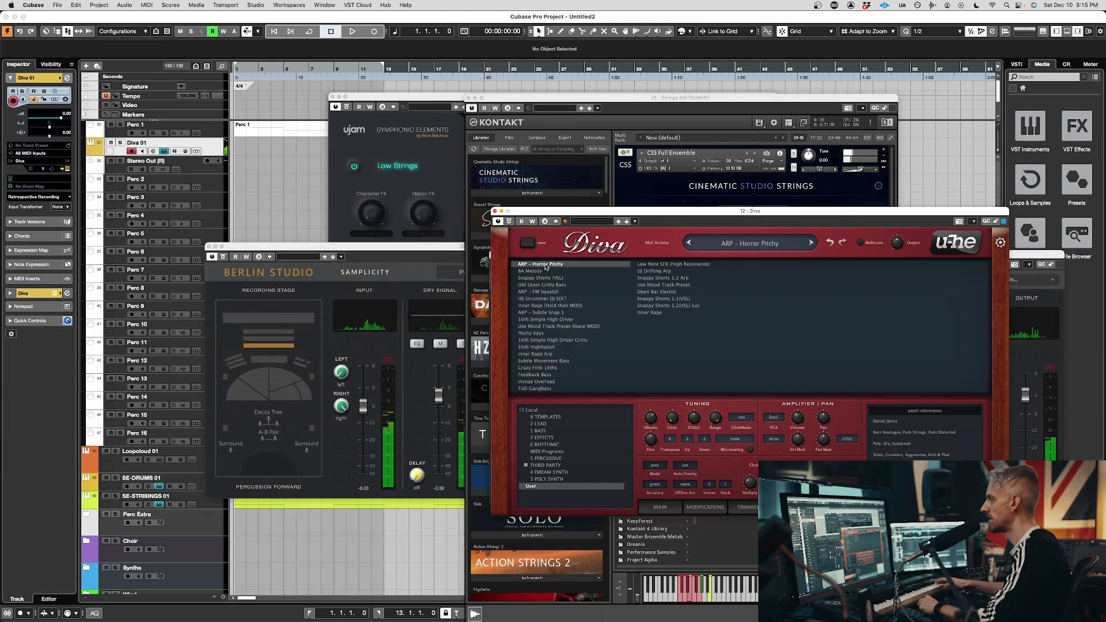
Audition Diva at stage positions including Contrabasses and French Horns normal in Berlin Studio, with the dry signal lowered to about -36
{"action": "left_click", "coordinate": [307, 388]}
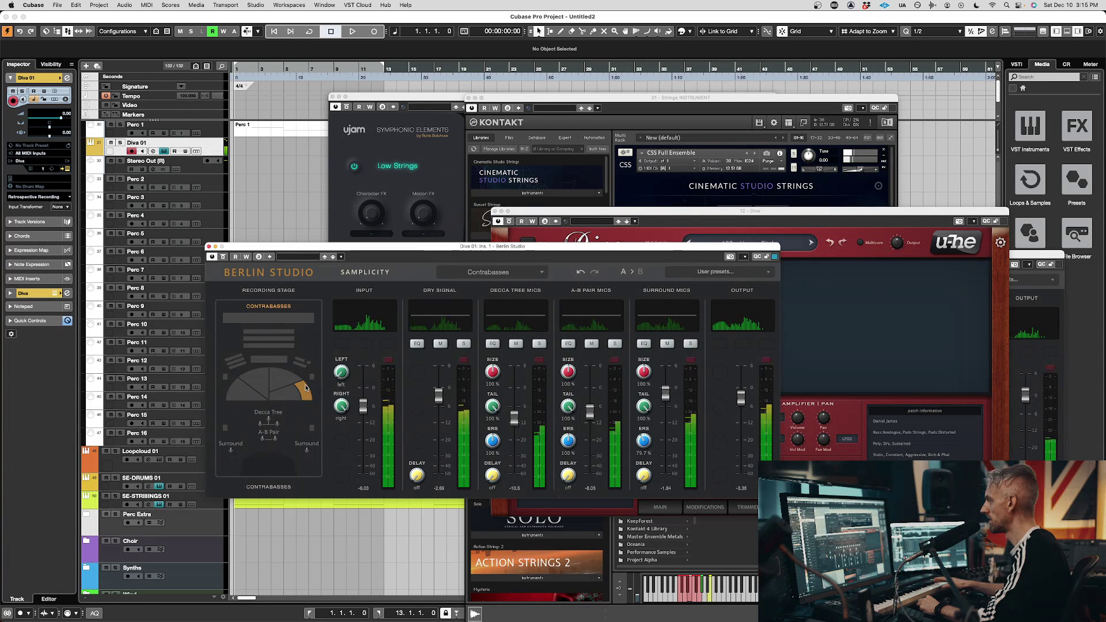
{"action": "left_click_drag", "start_coordinate": [439, 395], "coordinate": [438, 461]}
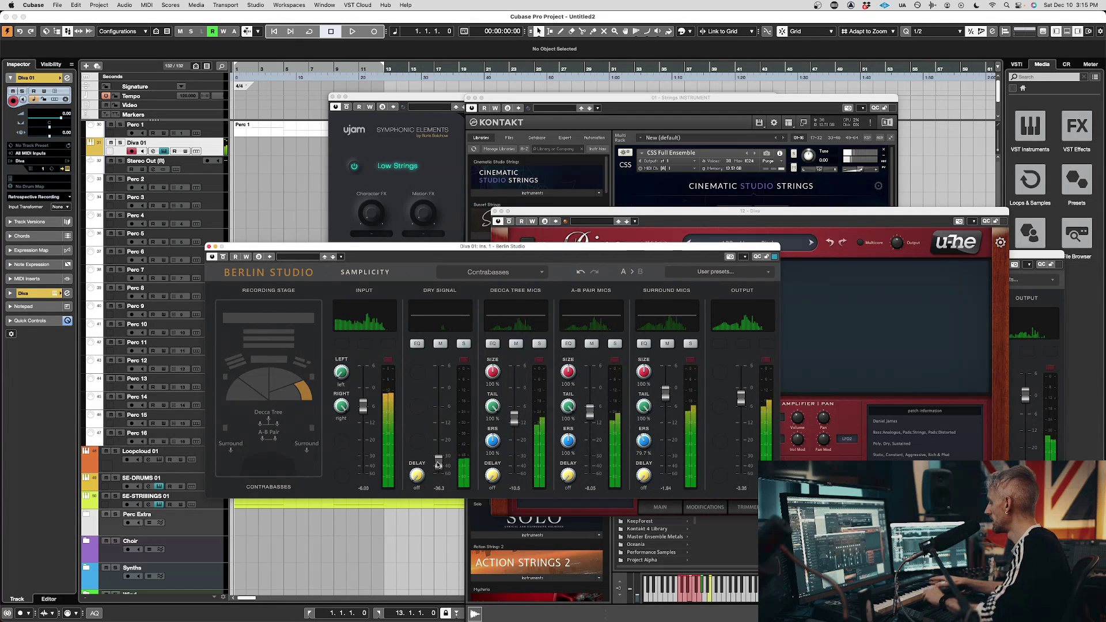
{"action": "left_click", "coordinate": [236, 356]}
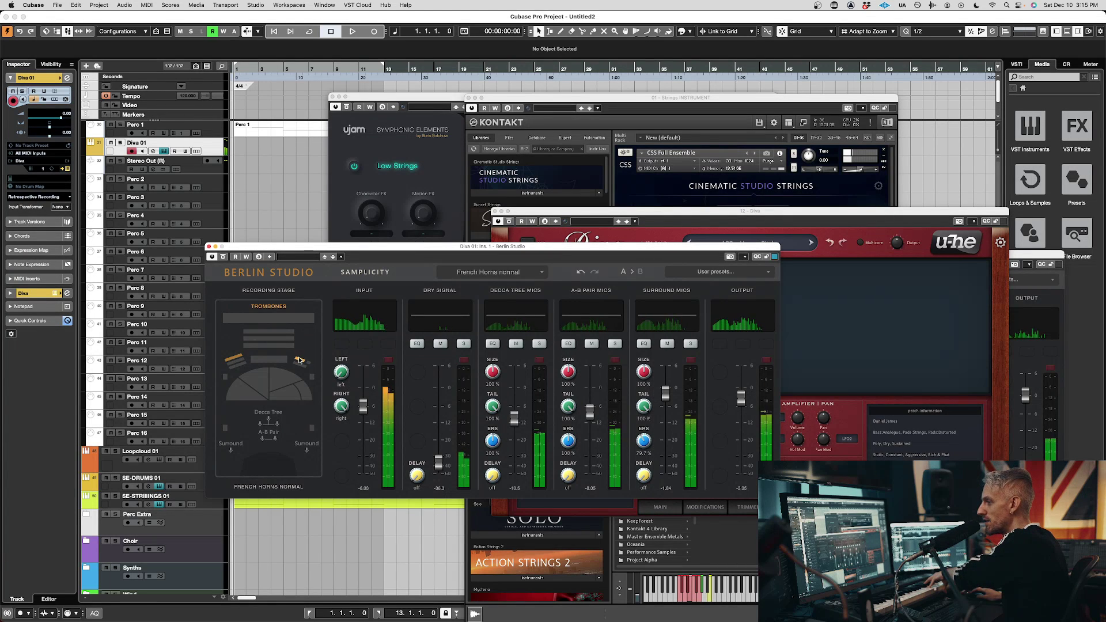
{"action": "left_click", "coordinate": [247, 395]}
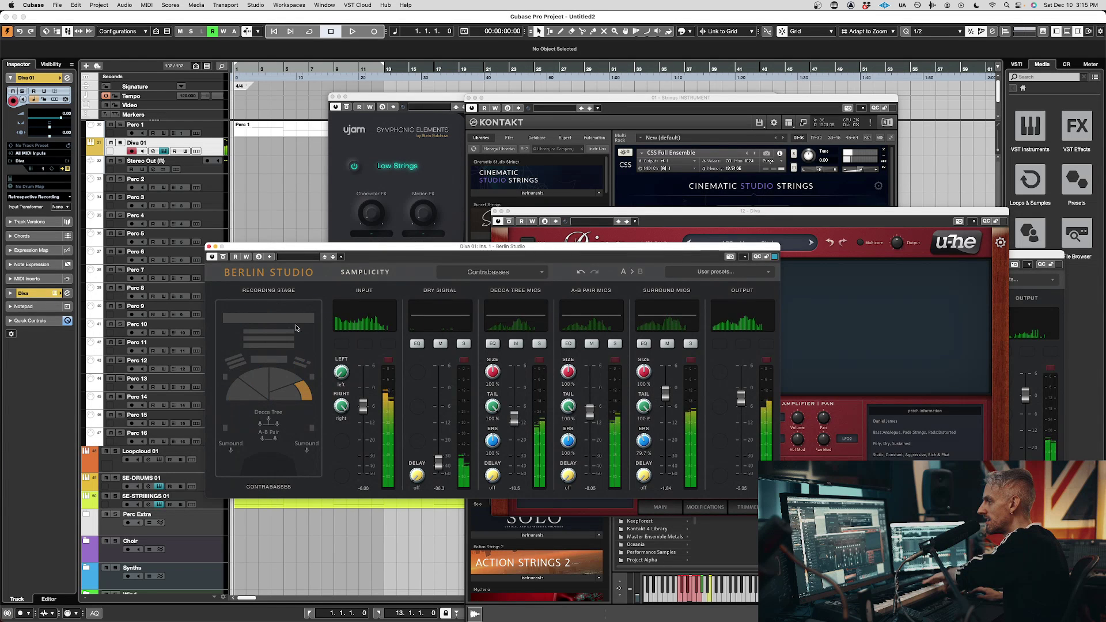
Audition Diva at stage positions including Percussion forward, Front Stage wide, Choir and French Horns normal, raising the dry signal to about -10.2
{"action": "left_click", "coordinate": [277, 346]}
{"action": "left_click", "coordinate": [276, 346]}
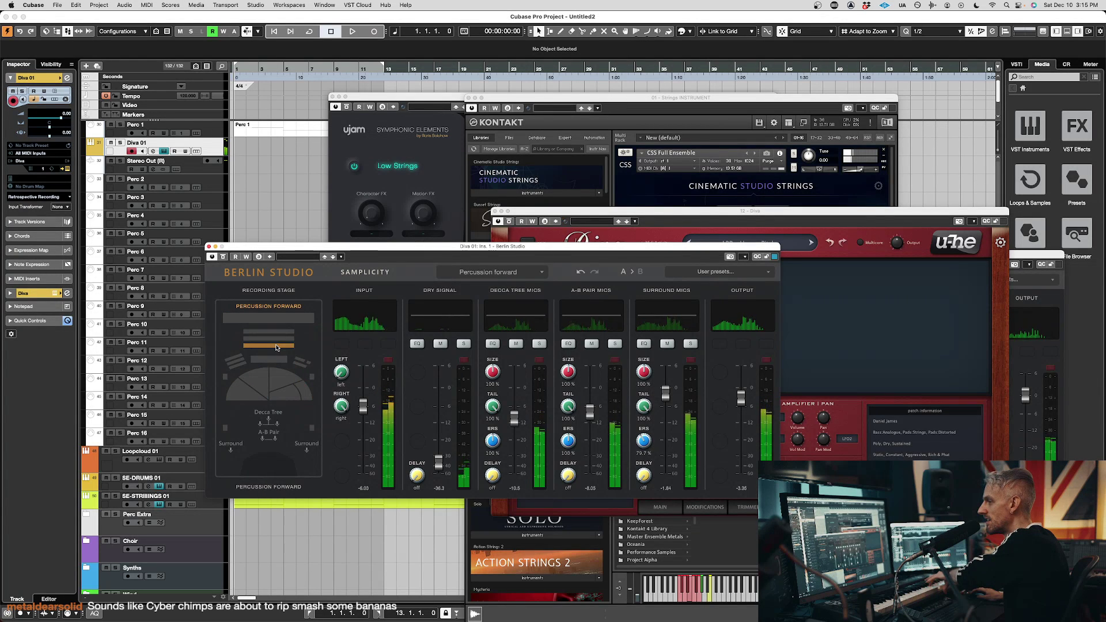
{"action": "left_click", "coordinate": [312, 430]}
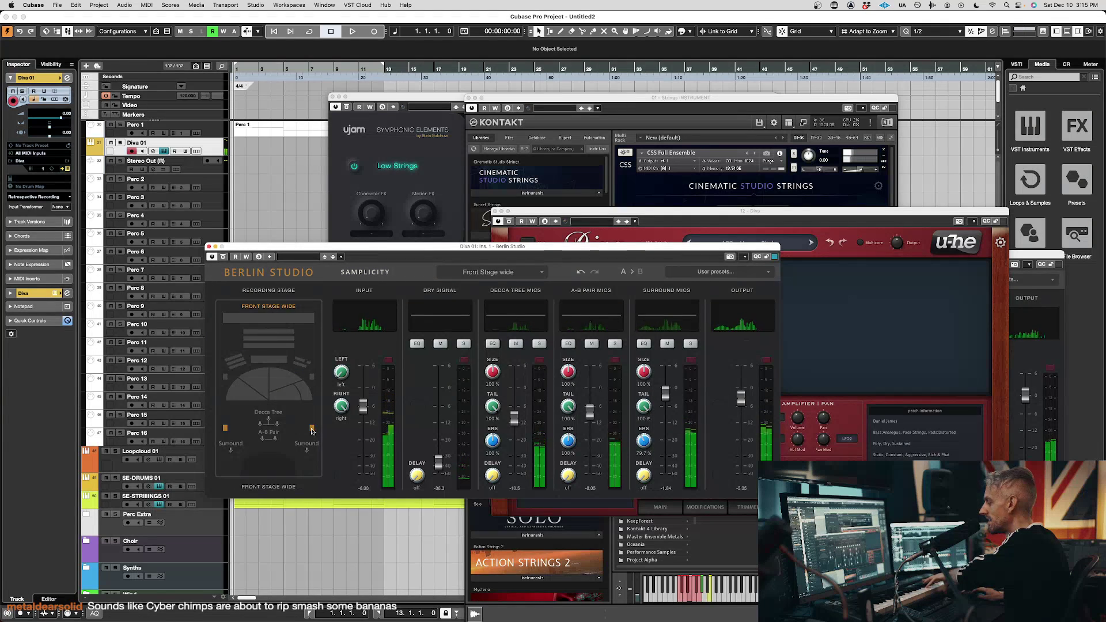
{"action": "left_click", "coordinate": [268, 318]}
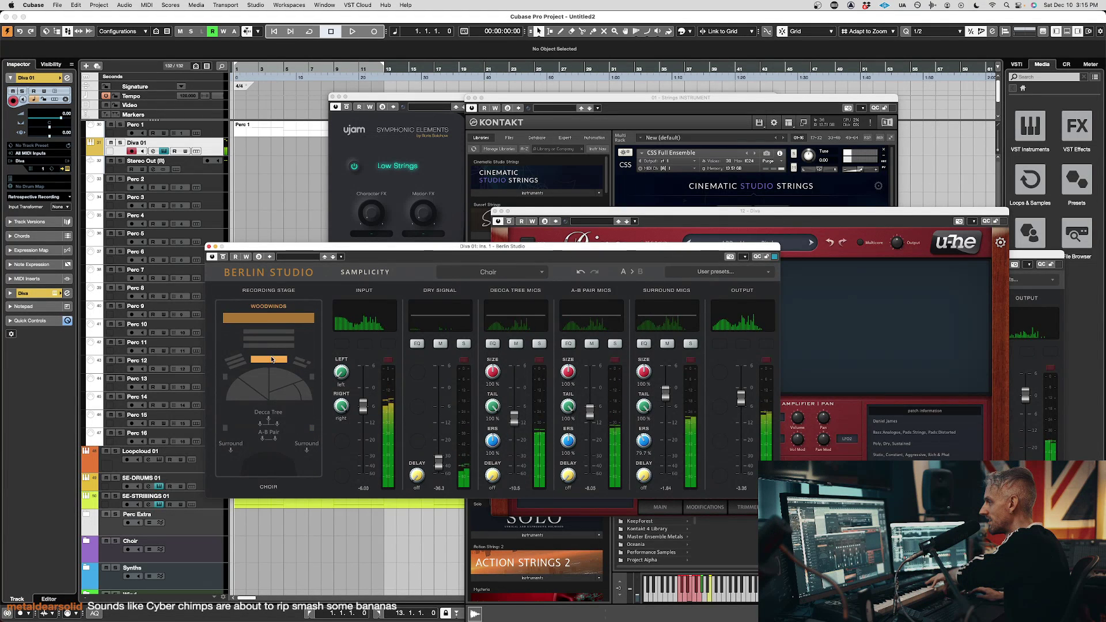
{"action": "left_click", "coordinate": [246, 391]}
{"action": "left_click", "coordinate": [307, 368]}
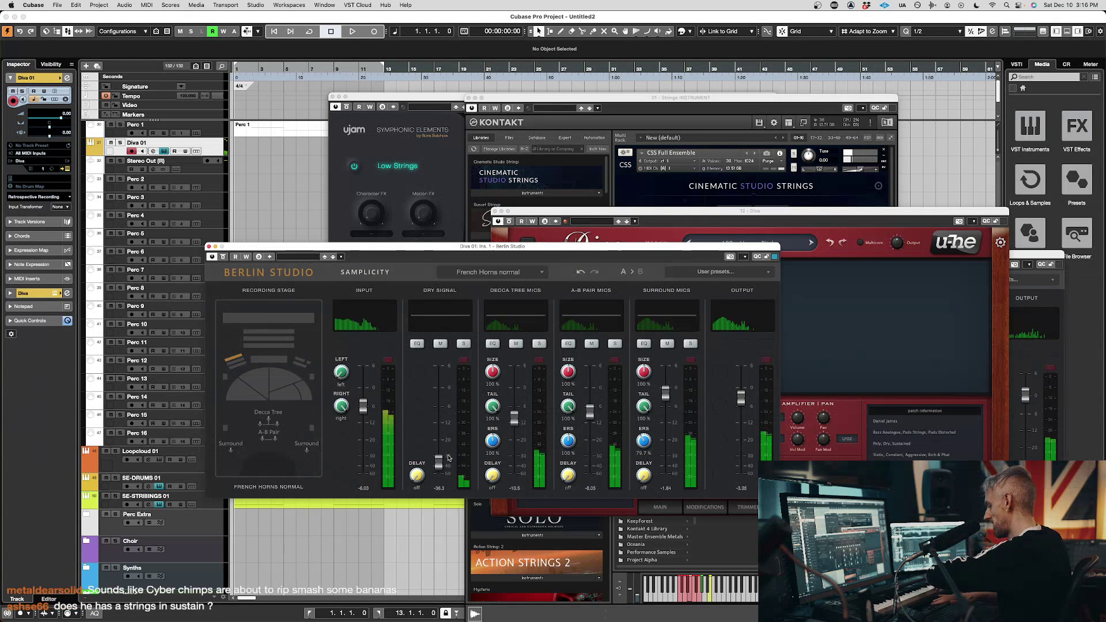
{"action": "left_click_drag", "start_coordinate": [449, 460], "coordinate": [437, 428]}
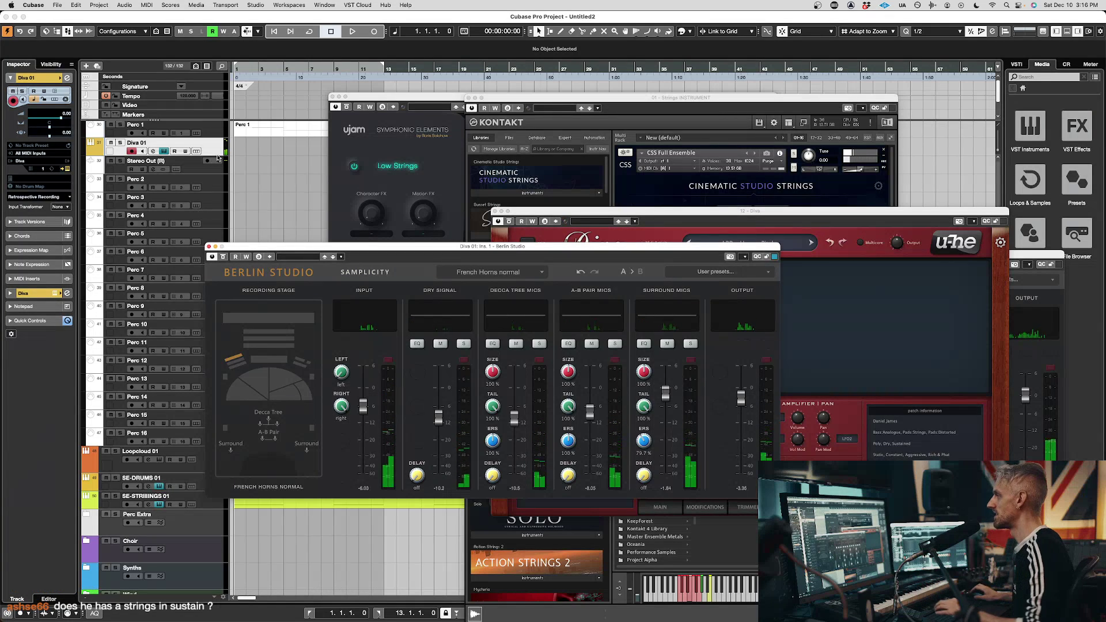
Select the Strings 1 track and bring its Cinematic Studio Strings instrument in Kontakt to the front
{"action": "scroll", "coordinate": [215, 175], "scroll_direction": "up", "scroll_amount": 10}
{"action": "left_click", "coordinate": [215, 176]}
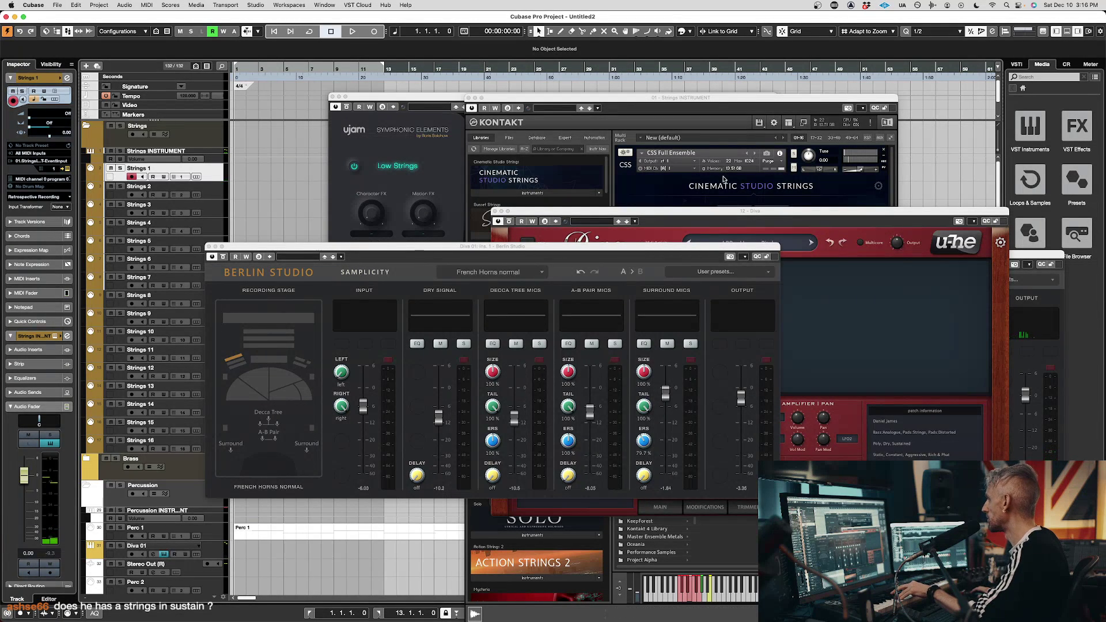
{"action": "left_click", "coordinate": [633, 536]}
{"action": "left_click", "coordinate": [729, 264]}
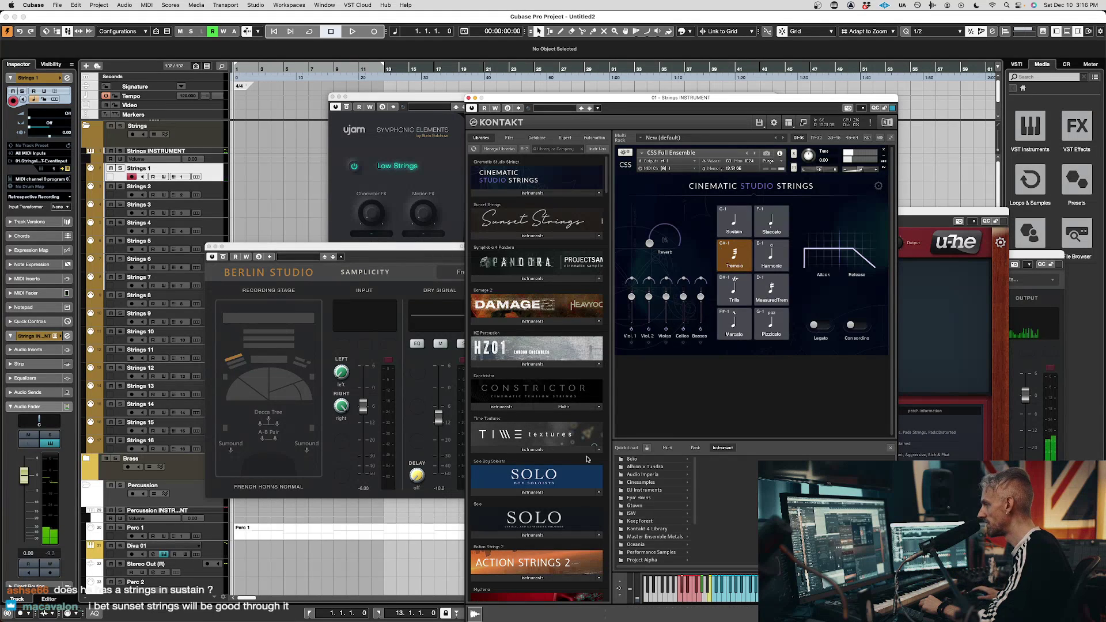
Return to Diva on its track, try the Crazy Filth 16ths preset and load 16th Simple High Driver Gritty
{"action": "left_click", "coordinate": [216, 548]}
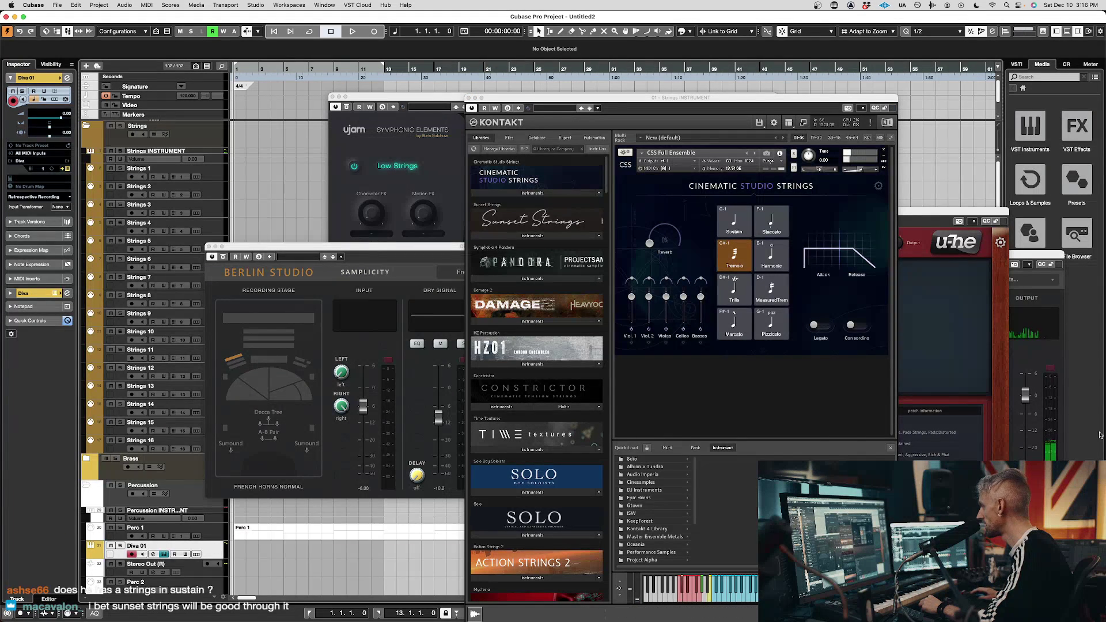
{"action": "left_click", "coordinate": [994, 360]}
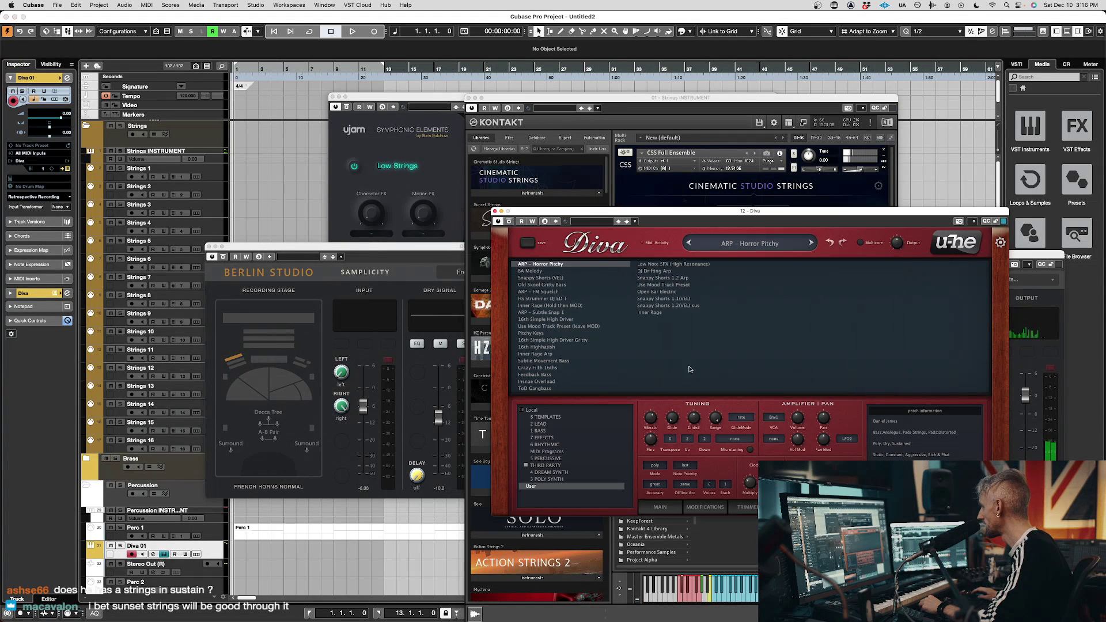
{"action": "left_click", "coordinate": [543, 369]}
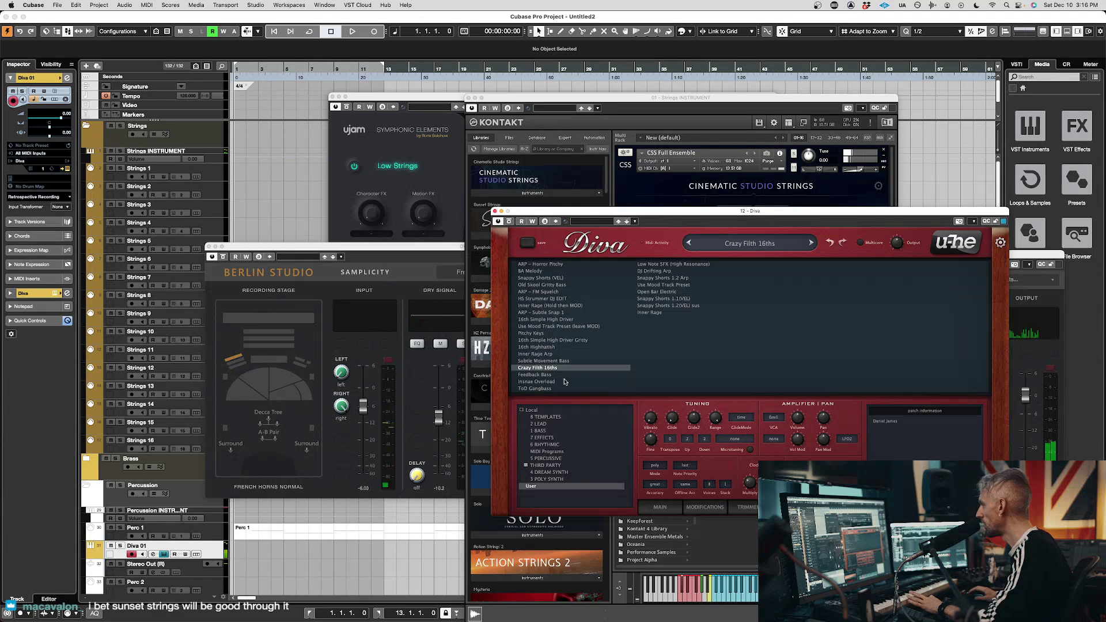
{"action": "left_click", "coordinate": [541, 341]}
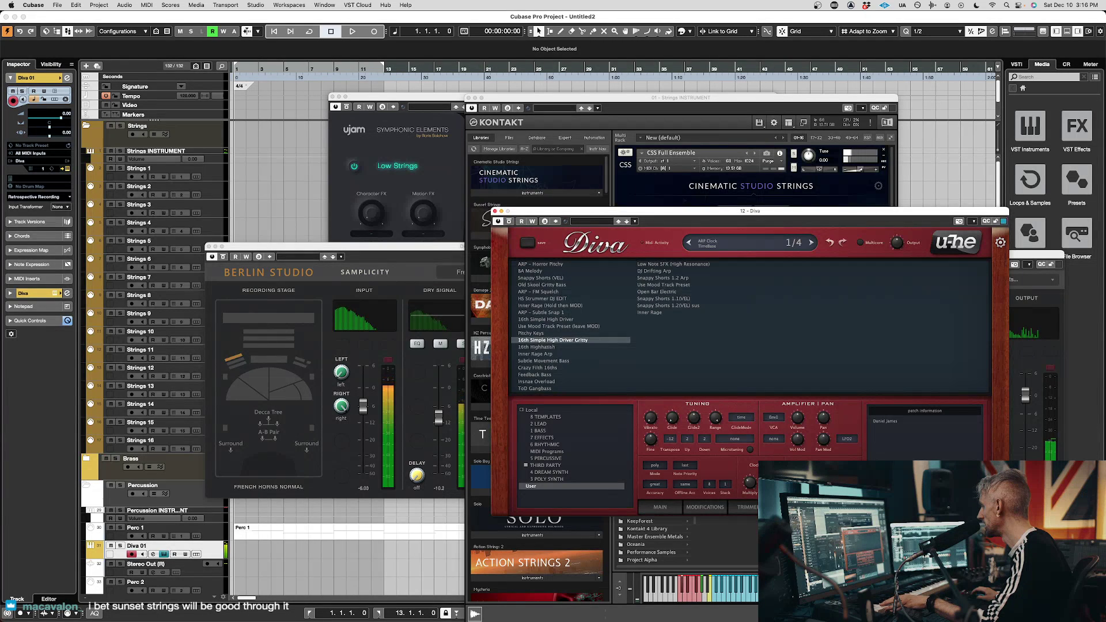
Balance Diva's reverb at the Woodwinds position: input about -9.9, dry about -7, Decca tree about -10.2, A-B pair about -13.8, surround about -4.9
{"action": "left_click", "coordinate": [363, 408]}
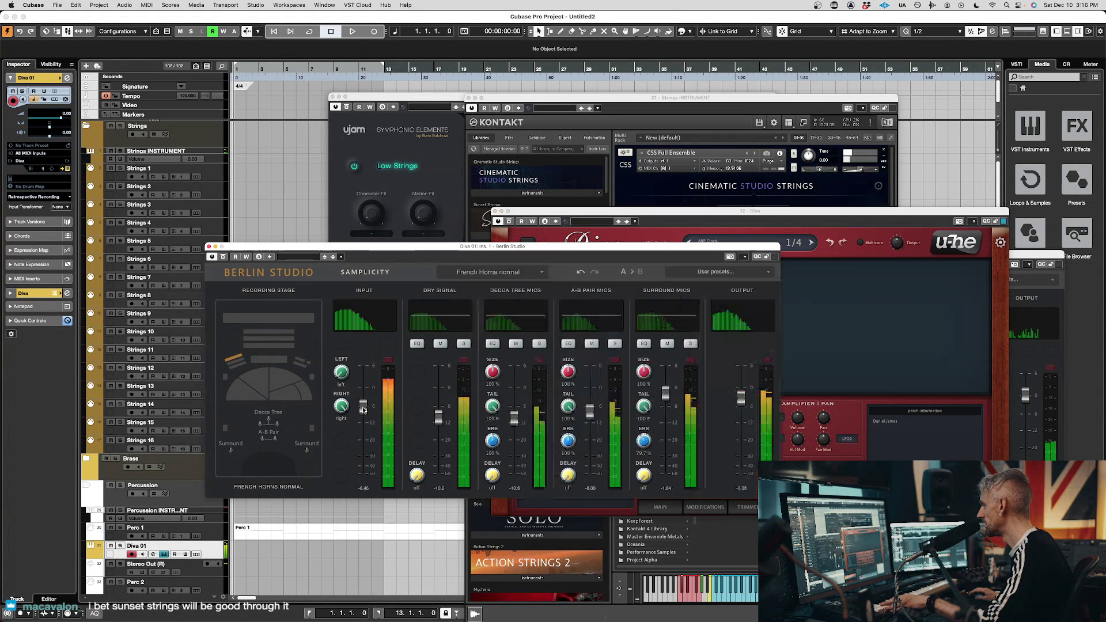
{"action": "left_click_drag", "start_coordinate": [363, 408], "coordinate": [441, 390]}
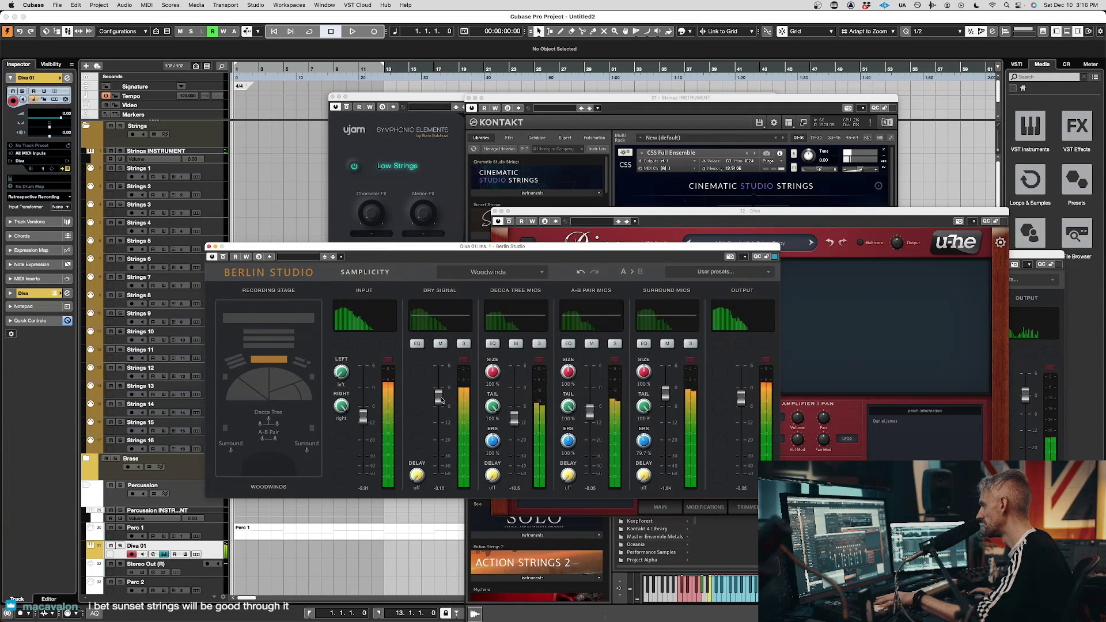
{"action": "left_click_drag", "start_coordinate": [590, 412], "coordinate": [590, 439]}
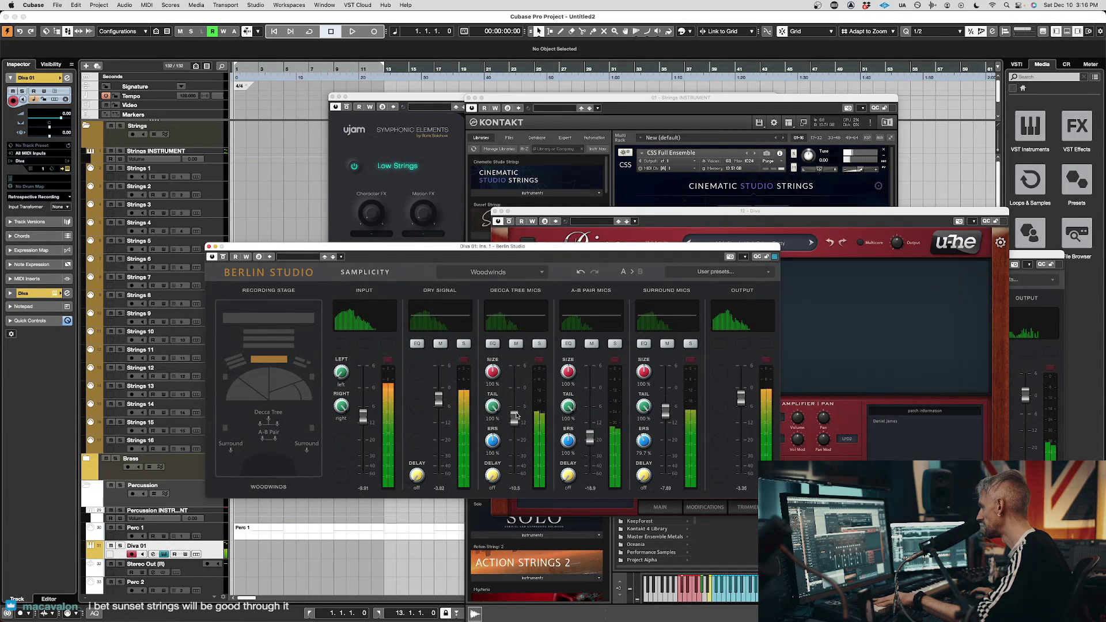
{"action": "left_click_drag", "start_coordinate": [515, 416], "coordinate": [516, 415]}
{"action": "left_click_drag", "start_coordinate": [593, 432], "coordinate": [592, 421]}
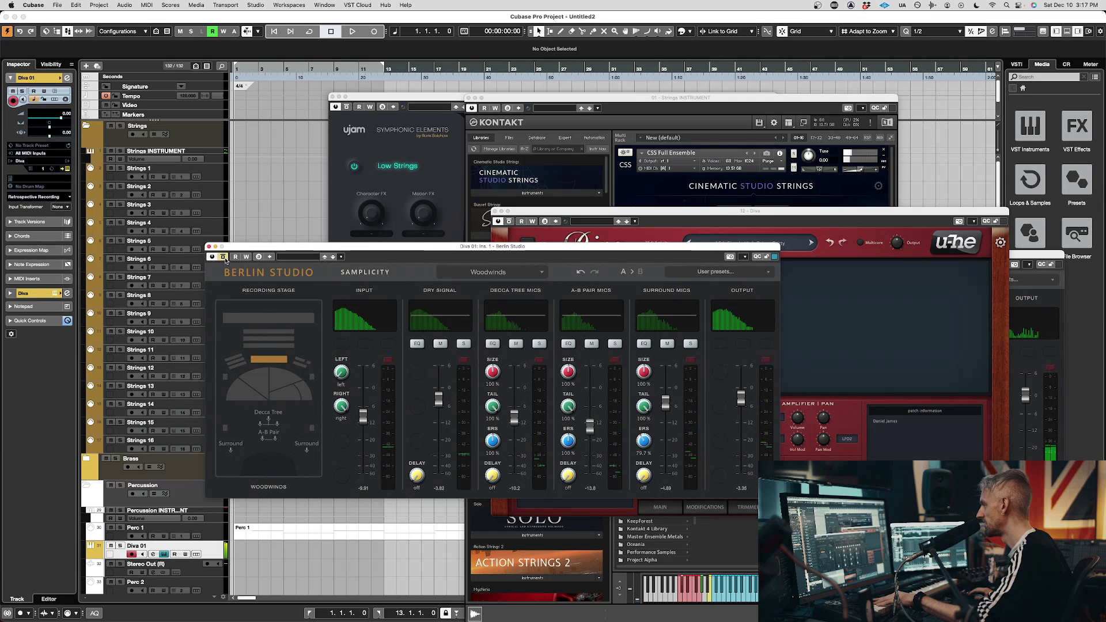
{"action": "left_click_drag", "start_coordinate": [439, 399], "coordinate": [440, 410]}
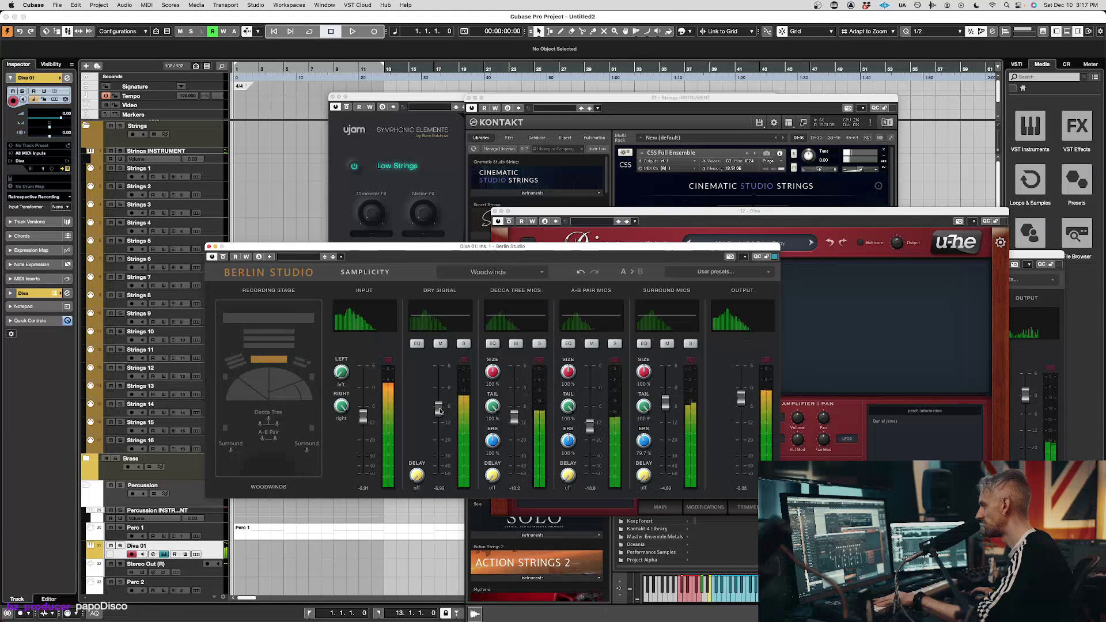
Audition Diva user presets including Use Mood Track Preset, load DJ Drifting Arp, and compare it with Berlin Studio bypassed
{"action": "left_click", "coordinate": [842, 402]}
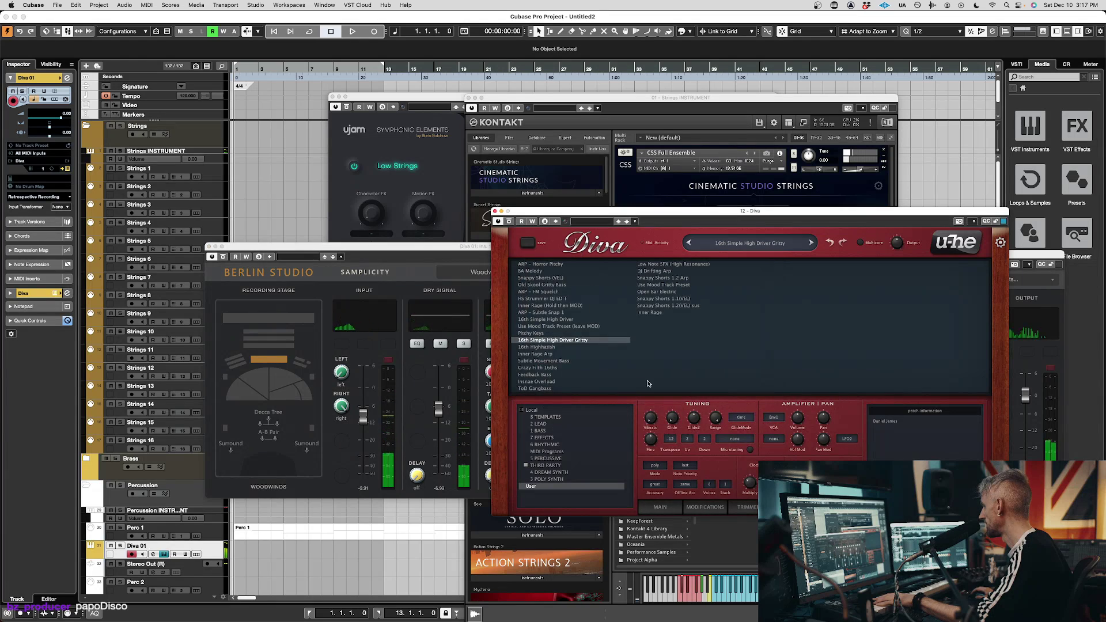
{"action": "left_click", "coordinate": [653, 285]}
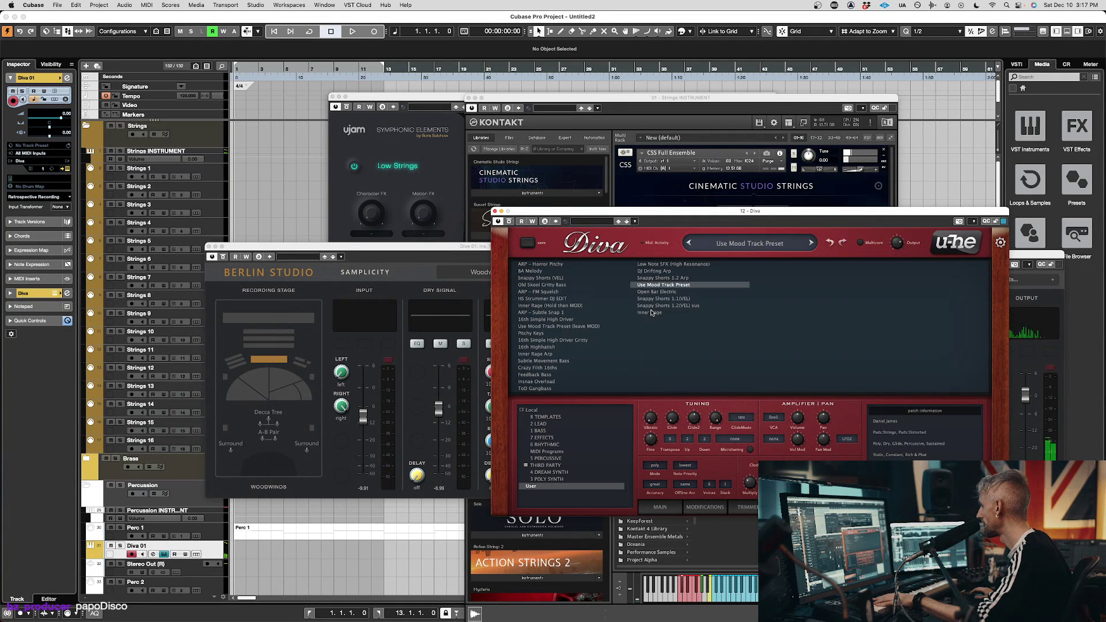
{"action": "left_click", "coordinate": [652, 305]}
{"action": "left_click", "coordinate": [652, 278]}
{"action": "left_click", "coordinate": [652, 271]}
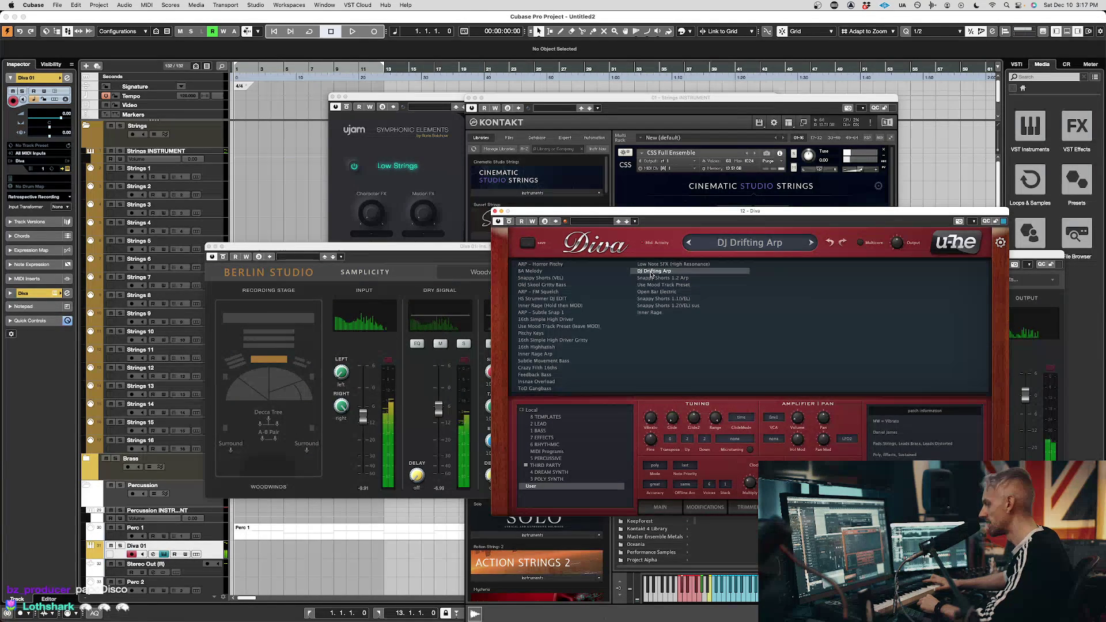
{"action": "left_click", "coordinate": [225, 255]}
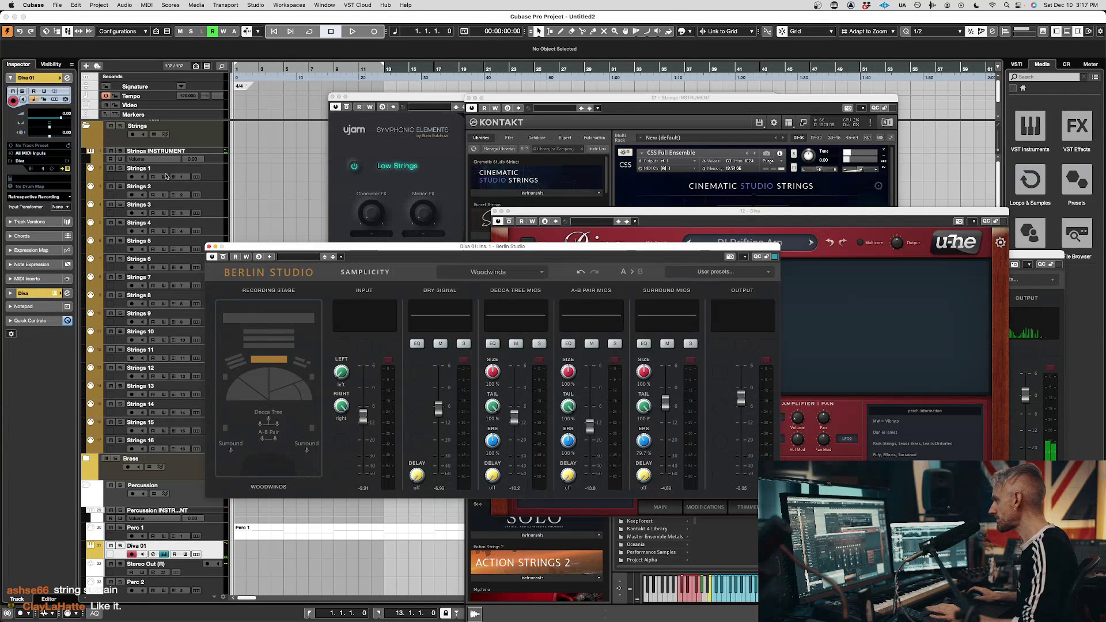
Return to Diva 01 after a brief switch to Strings 1, and set Blackhole in its second insert to gravity 19 and size 52
{"action": "left_click", "coordinate": [209, 174]}
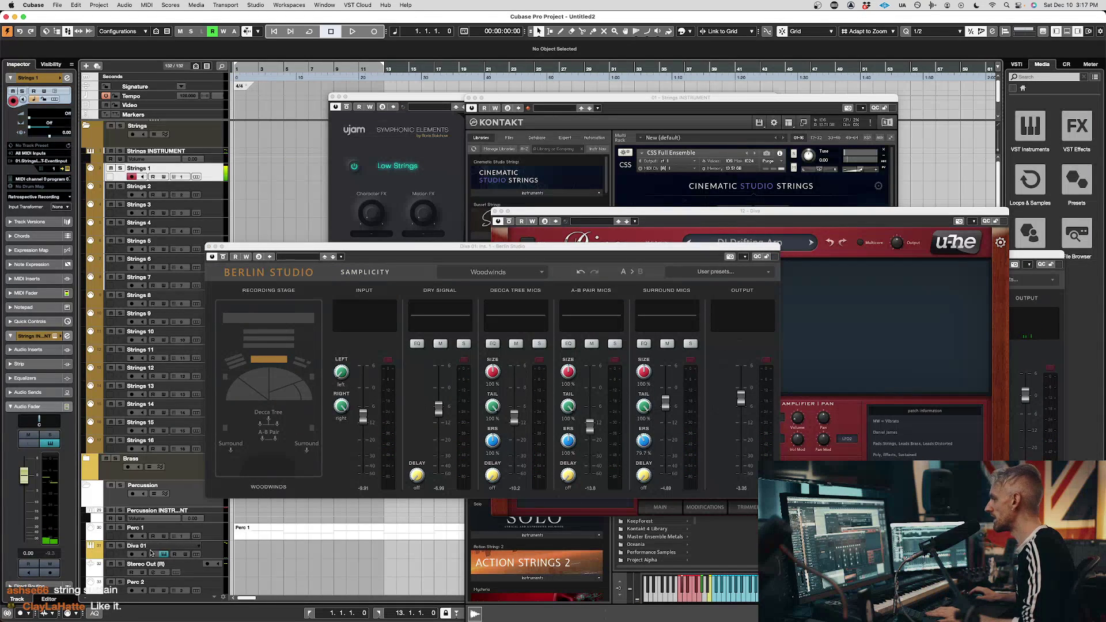
{"action": "left_click", "coordinate": [185, 546]}
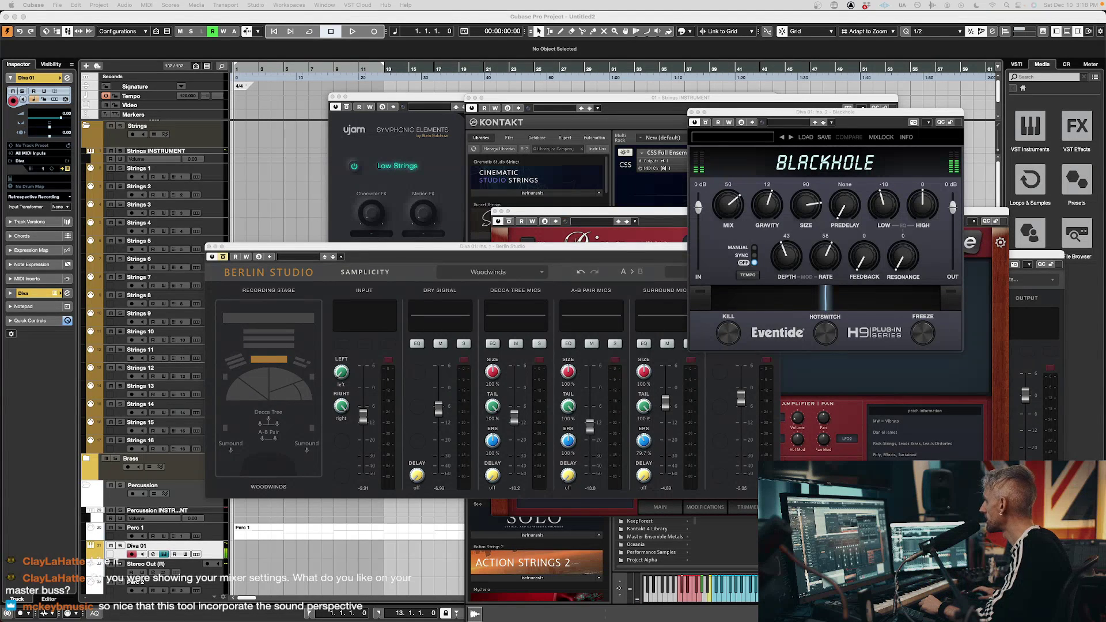
{"action": "left_click_drag", "start_coordinate": [808, 212], "coordinate": [763, 186]}
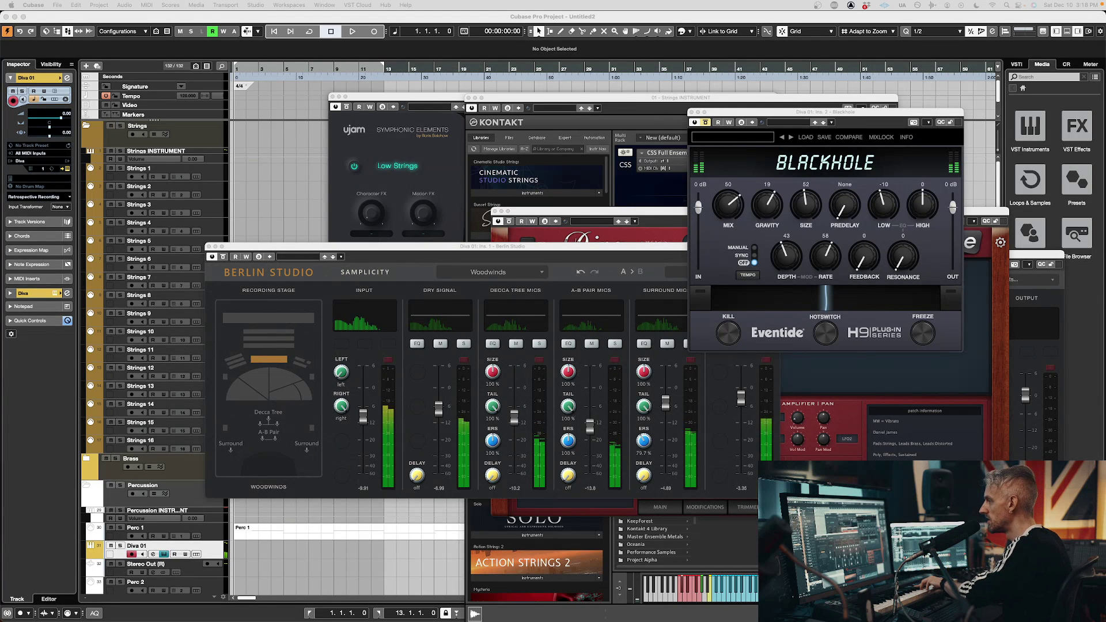
Audition Diva at the Celli stage position in Berlin Studio and return it to Woodwinds
{"action": "left_click", "coordinate": [274, 401]}
{"action": "left_click", "coordinate": [275, 401]}
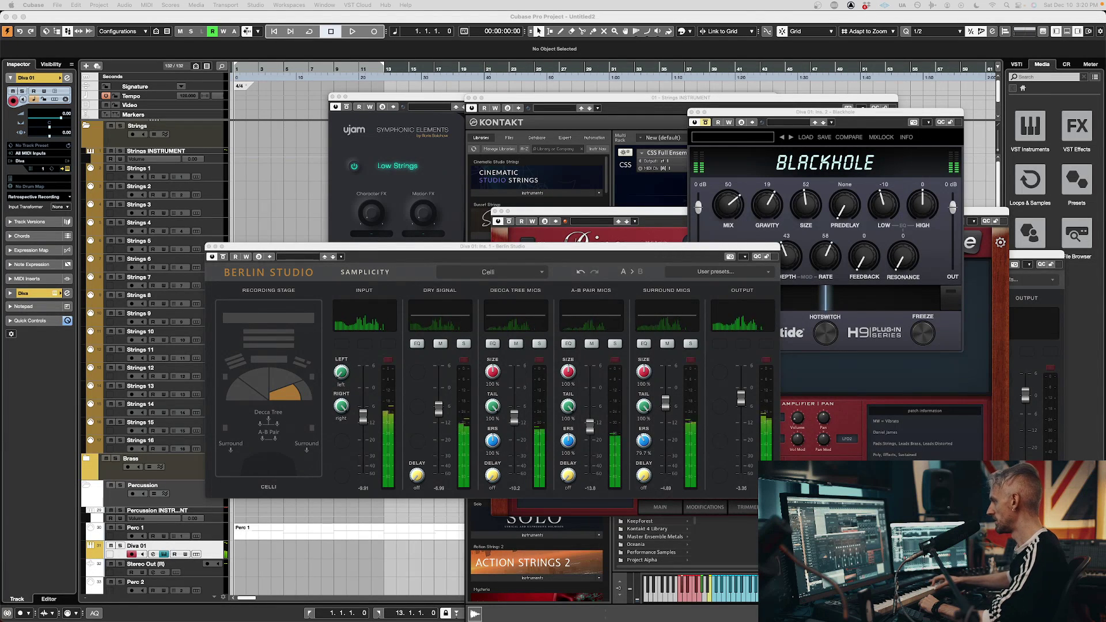
{"action": "left_click", "coordinate": [266, 360]}
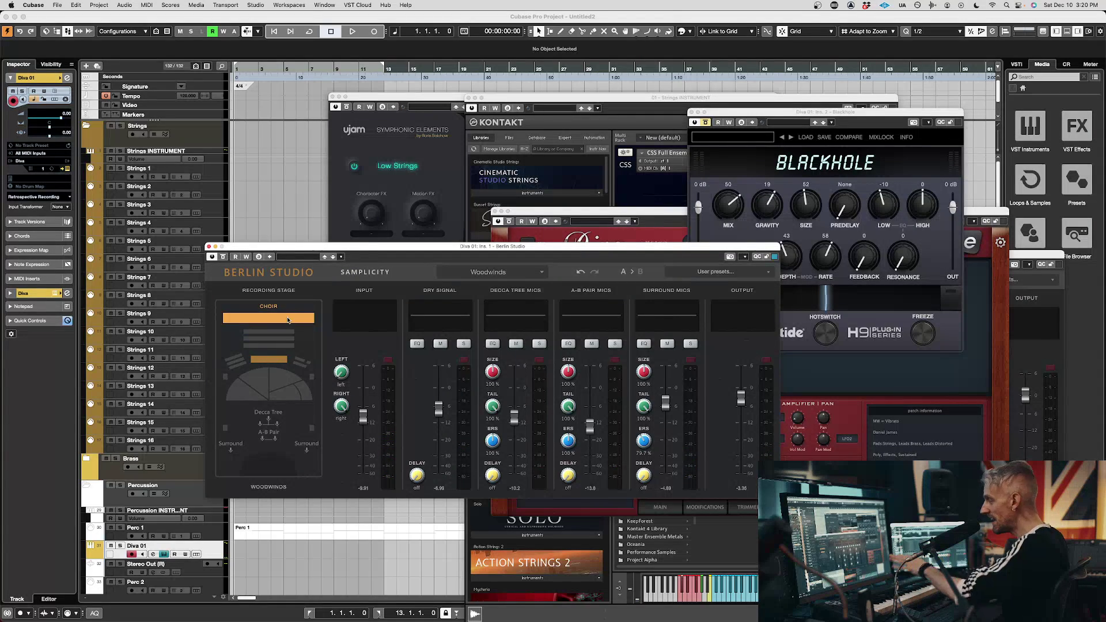
Switch to the Extra 1 track and set Berlin Studio on the Extra Group to input about -0.35 and dry signal about -4.8
{"action": "left_click_drag", "start_coordinate": [336, 248], "coordinate": [294, 124]}
{"action": "scroll", "coordinate": [254, 475], "scroll_direction": "down", "scroll_amount": 15}
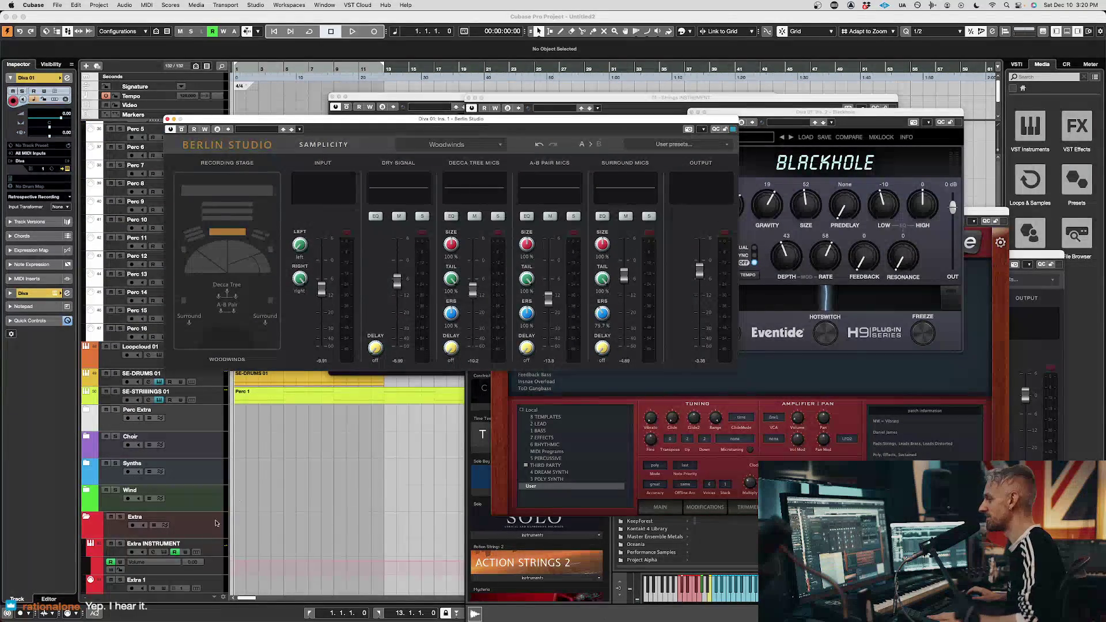
{"action": "scroll", "coordinate": [222, 535], "scroll_direction": "down", "scroll_amount": 1}
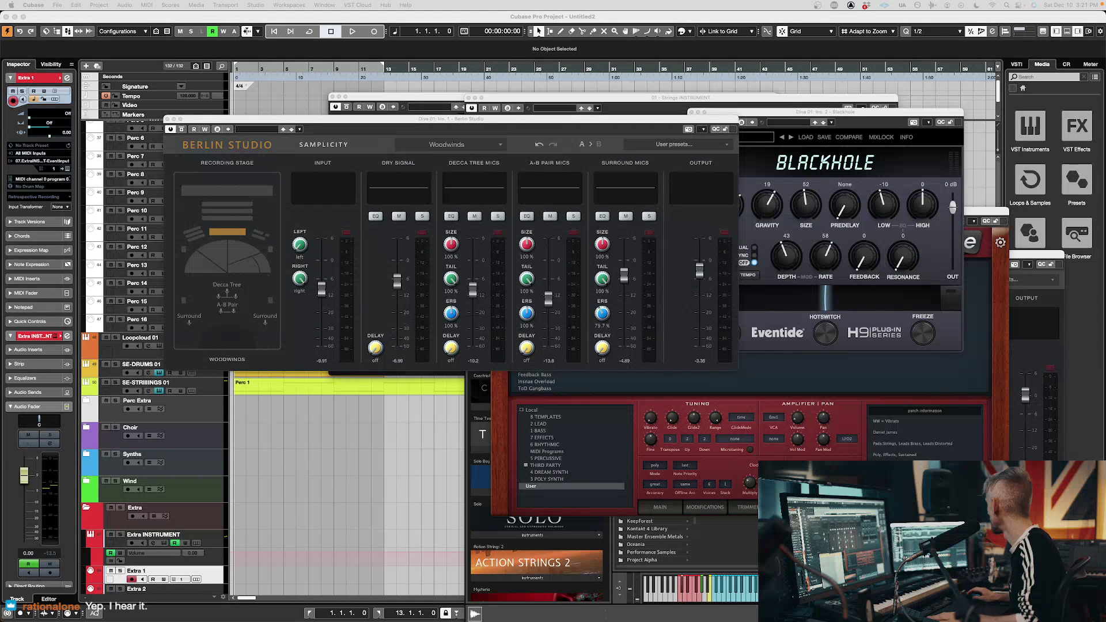
{"action": "key", "text": "super+w"}
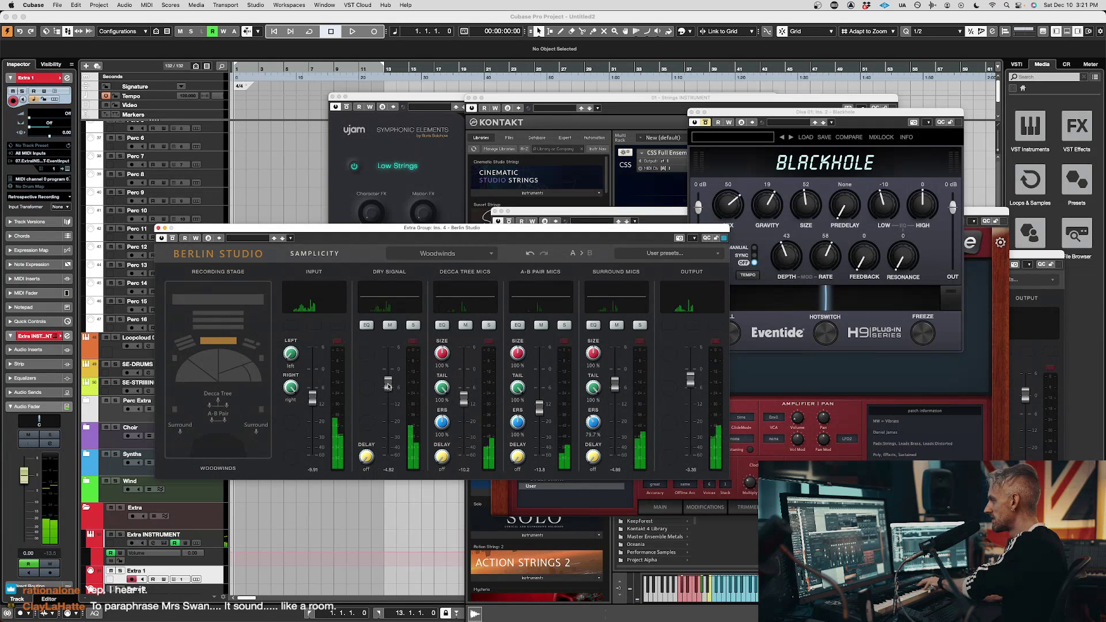
{"action": "left_click_drag", "start_coordinate": [312, 397], "coordinate": [313, 371]}
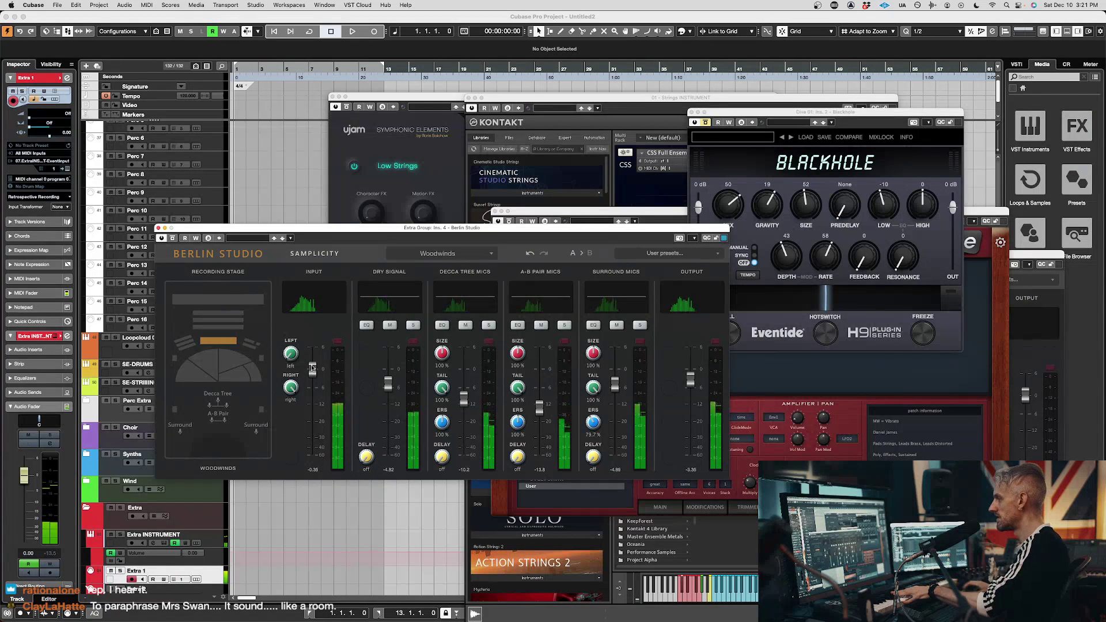
Audition Extra 1 at Celli, Violins 1, Trumpets and French Horns normal, lowering the dry signal to about -15.4 and ending on Celli
{"action": "left_click", "coordinate": [231, 375]}
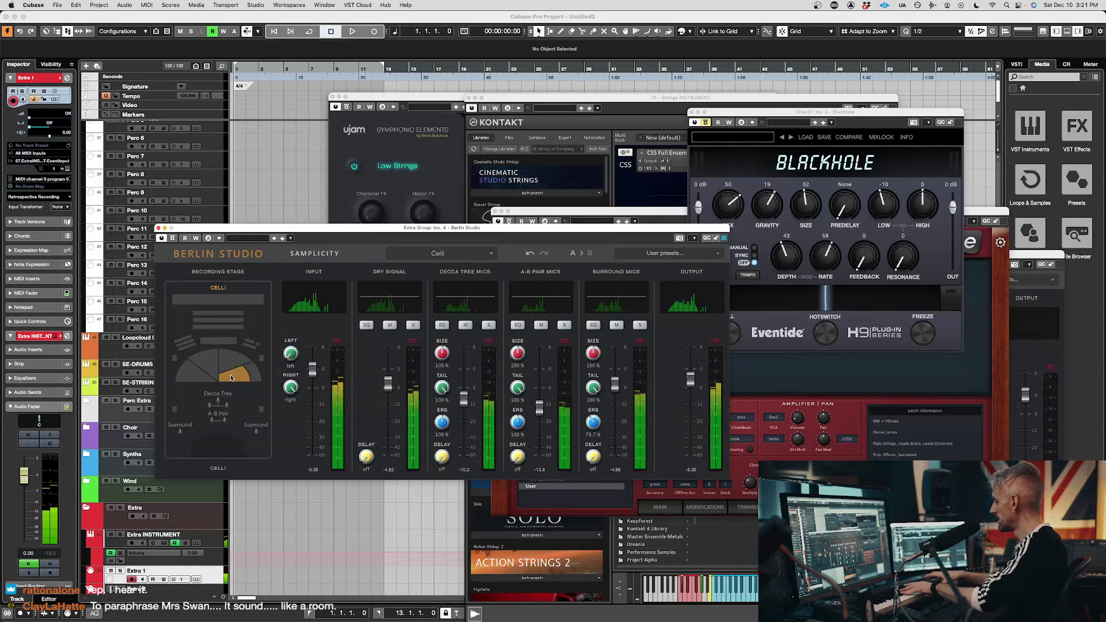
{"action": "left_click", "coordinate": [196, 380]}
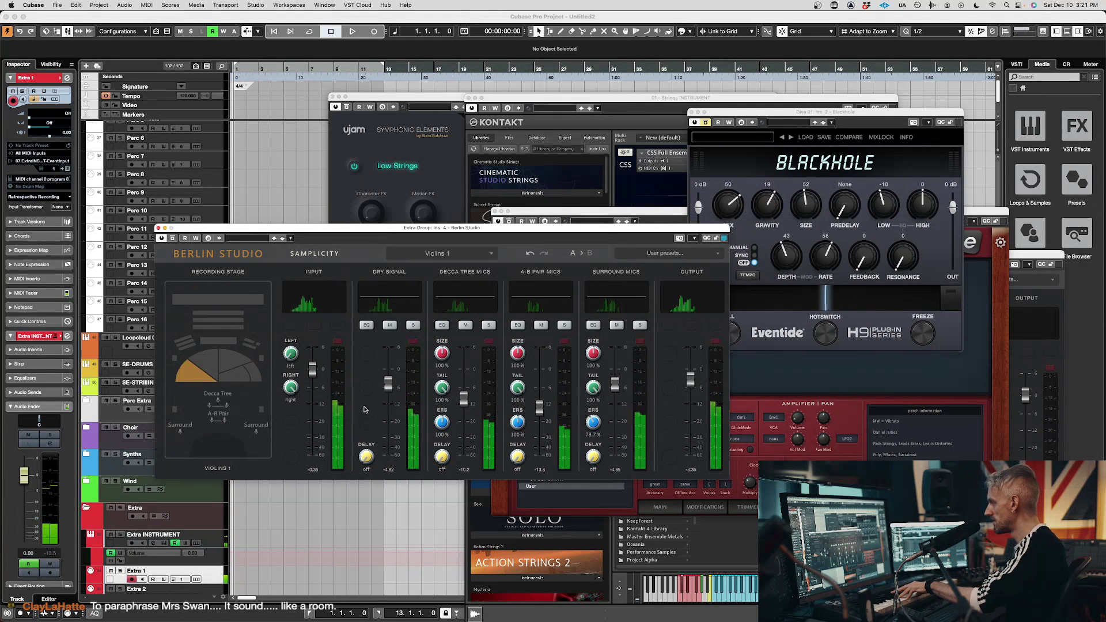
{"action": "left_click_drag", "start_coordinate": [387, 386], "coordinate": [388, 412]}
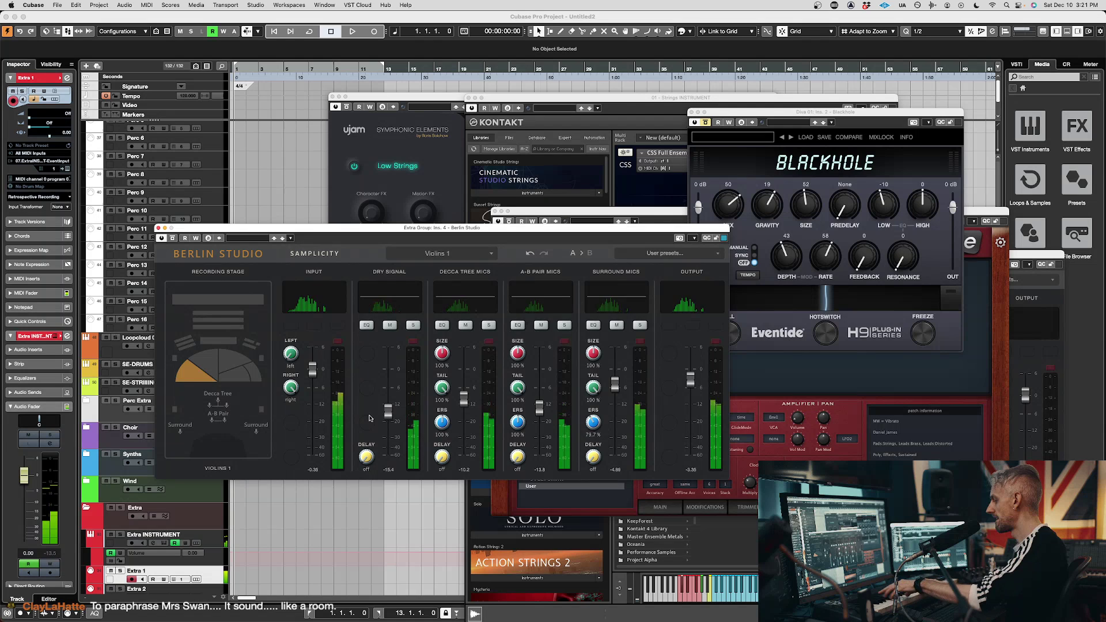
{"action": "left_click", "coordinate": [249, 348]}
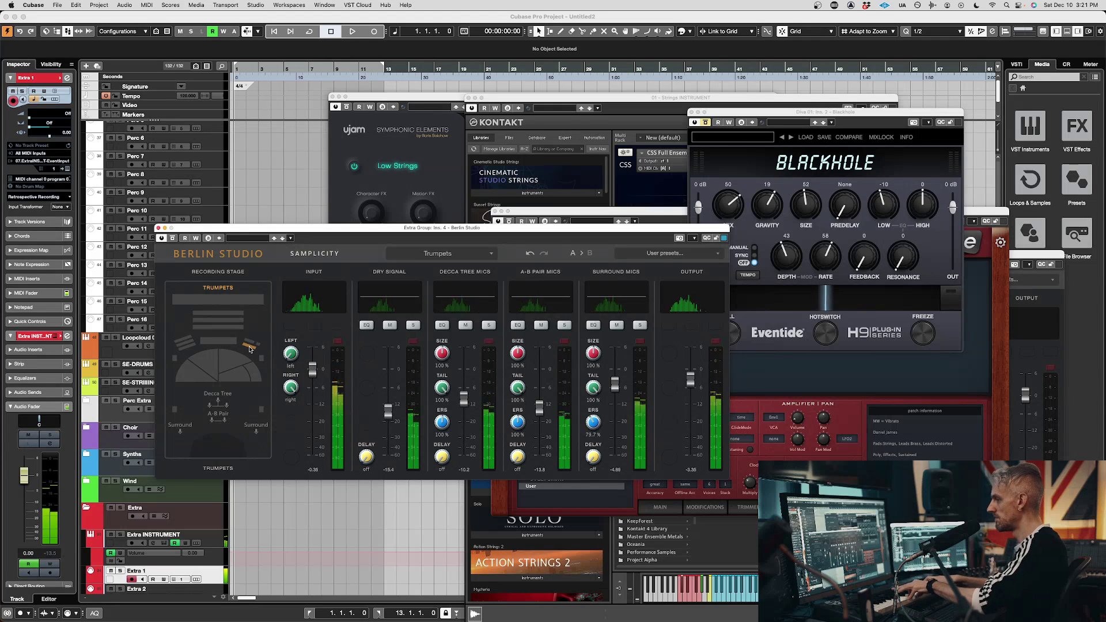
{"action": "left_click", "coordinate": [188, 339]}
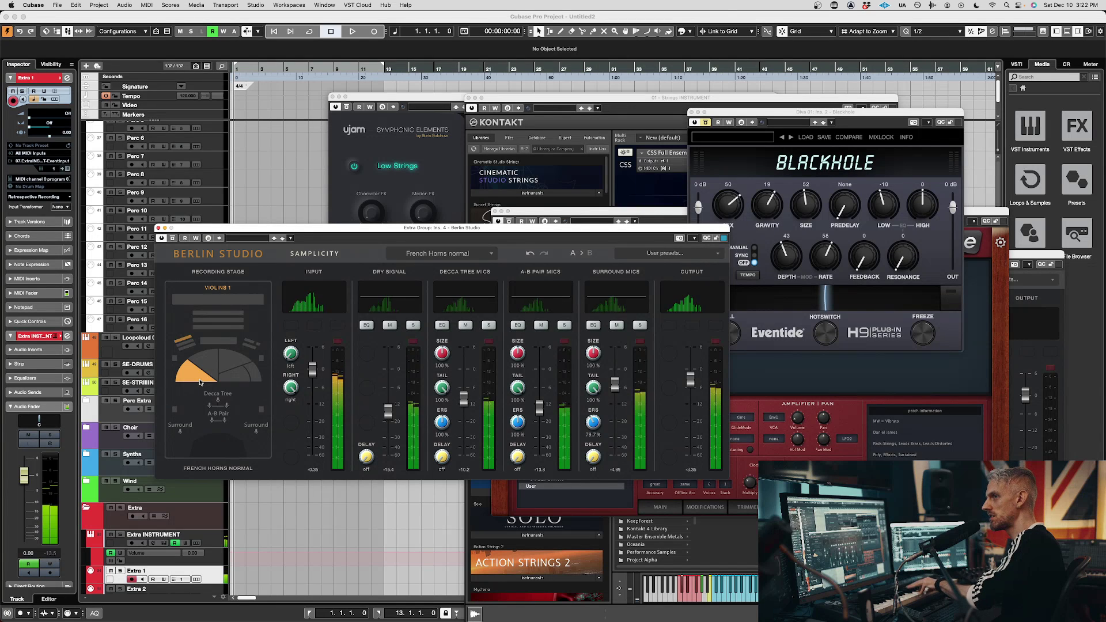
{"action": "left_click", "coordinate": [245, 380]}
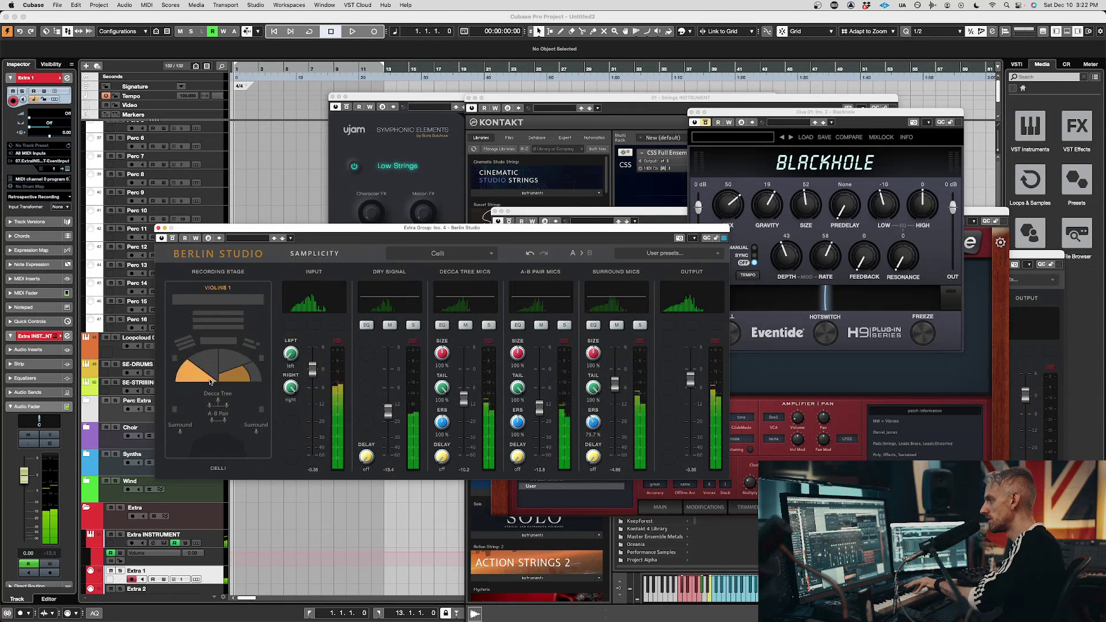
Audition Extra 1 at the Violas and Woodwinds stage positions, ending on French Horns normal
{"action": "left_click", "coordinate": [233, 361]}
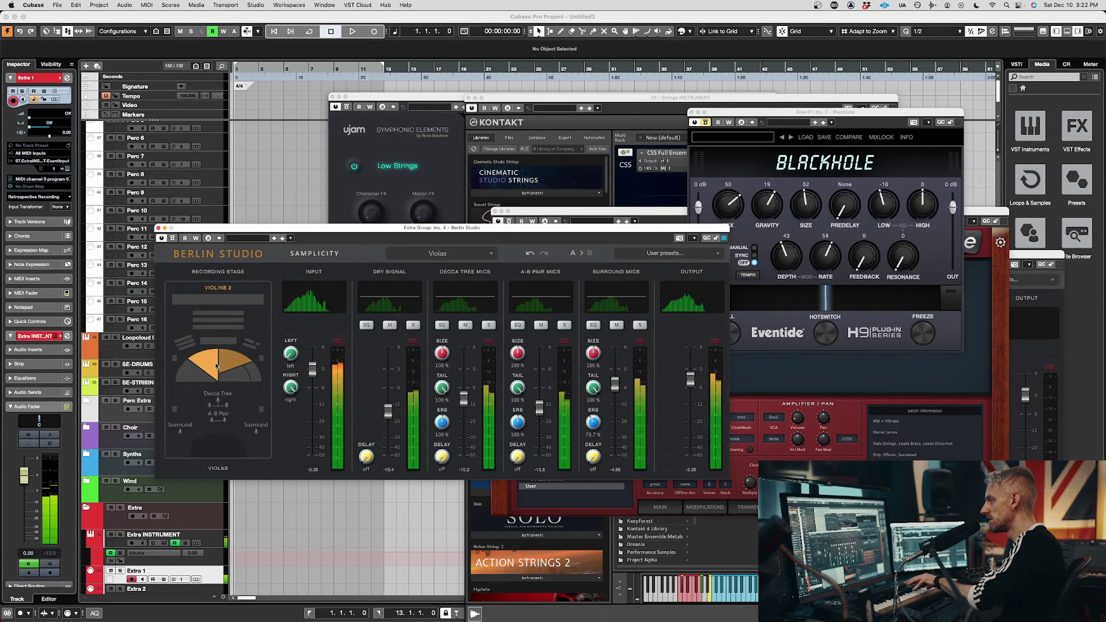
{"action": "left_click", "coordinate": [203, 340]}
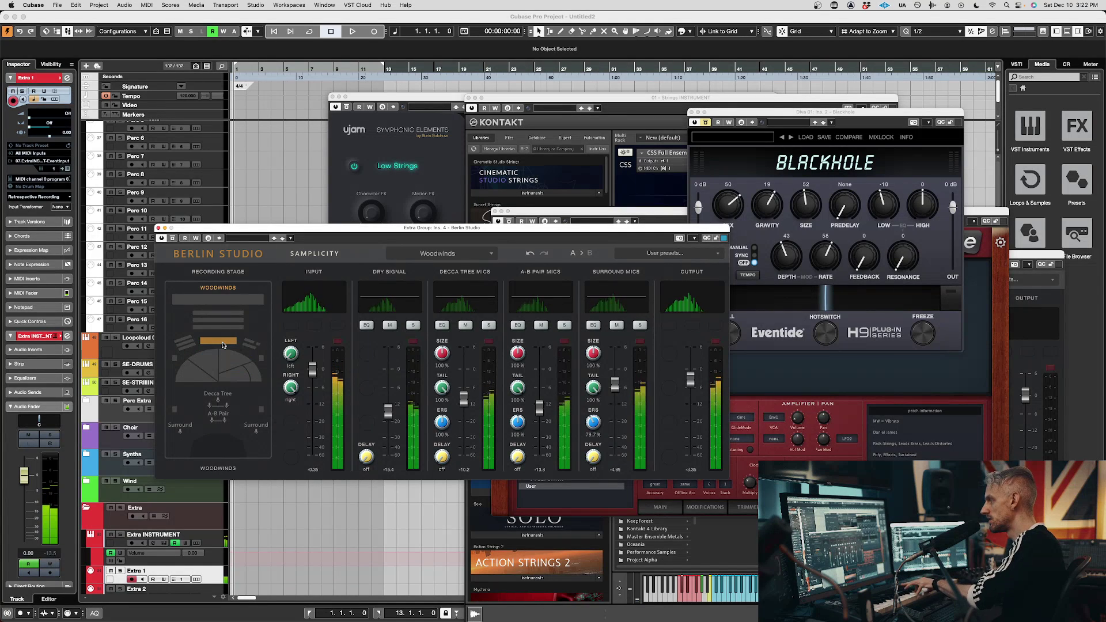
{"action": "left_click", "coordinate": [184, 340]}
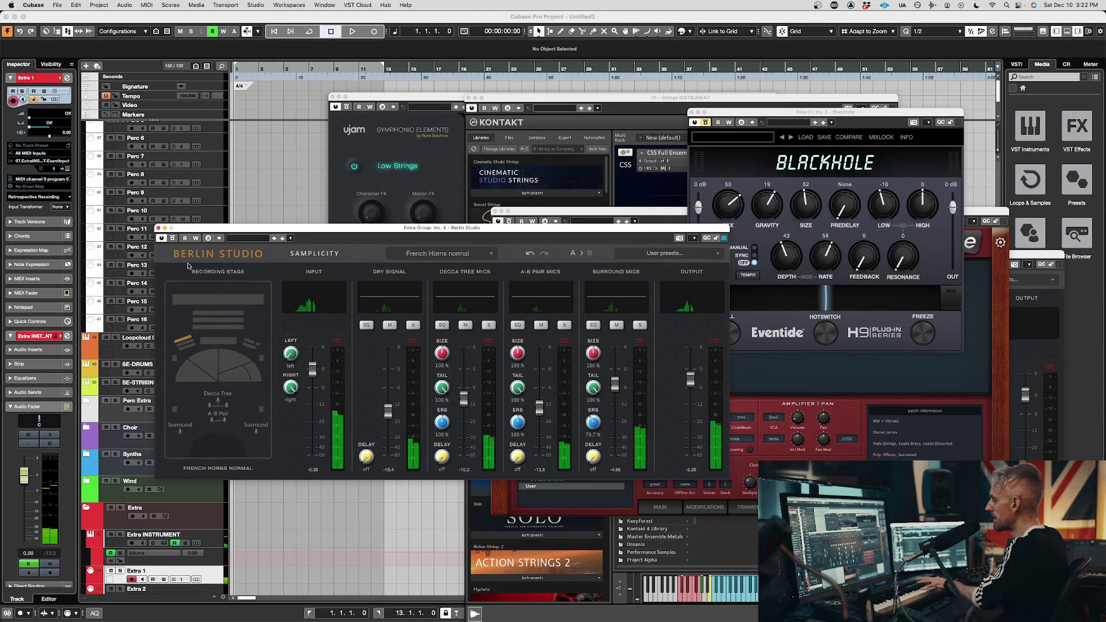
Set Berlin Studio's A-B pair mics to about -8.13, the Decca tree mics to about -10.1 and the dry signal to about -5.9
{"action": "mouse_move", "coordinate": [539, 407]}
{"action": "left_mouse_down"}
{"action": "mouse_move", "coordinate": [539, 363]}
{"action": "mouse_move", "coordinate": [539, 392]}
{"action": "left_mouse_up"}
{"action": "mouse_move", "coordinate": [470, 404]}
{"action": "left_mouse_down"}
{"action": "mouse_move", "coordinate": [466, 350]}
{"action": "mouse_move", "coordinate": [467, 403]}
{"action": "left_mouse_up"}
{"action": "left_click_drag", "start_coordinate": [539, 390], "coordinate": [543, 394]}
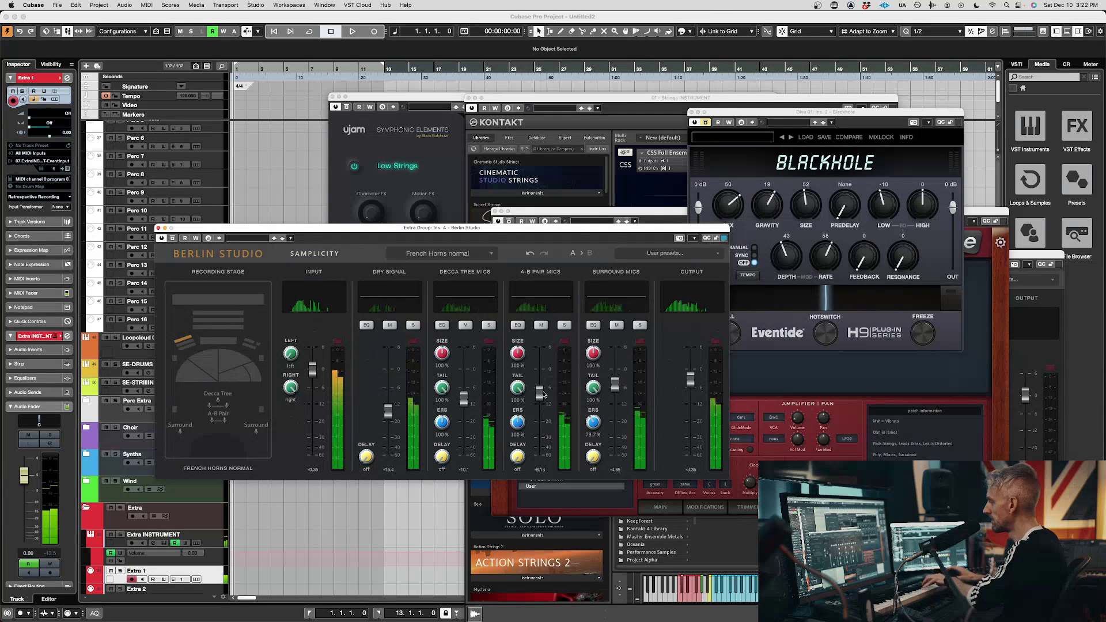
{"action": "left_click_drag", "start_coordinate": [388, 411], "coordinate": [387, 381]}
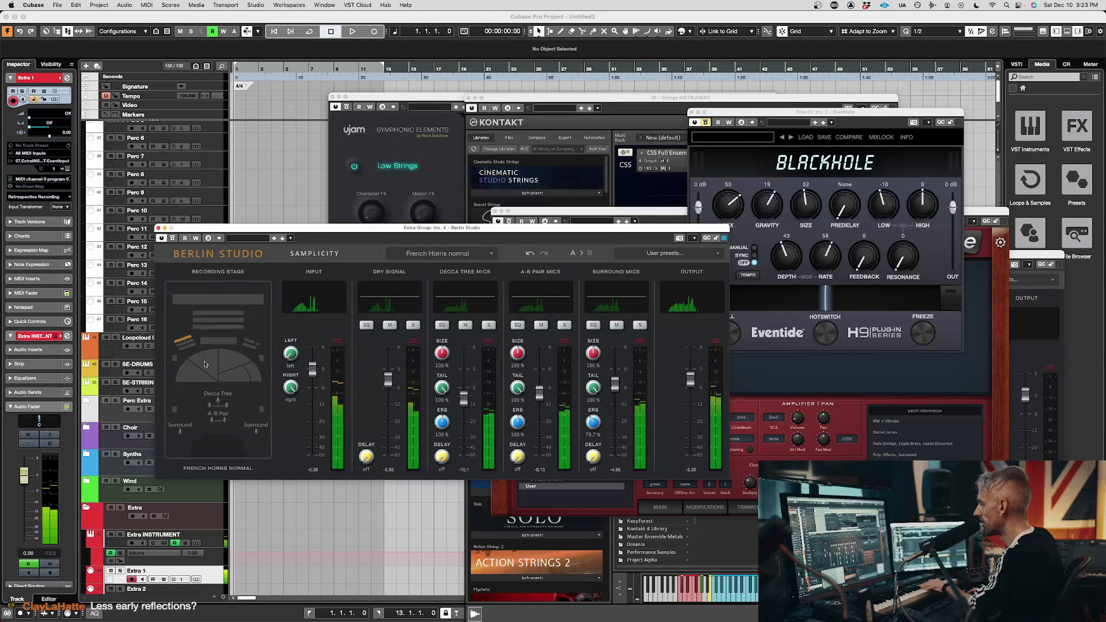
Lower the early reflections to about 75% on the surround mics, 72.7% on the A-B pair and 71.6% on the Decca tree
{"action": "left_click_drag", "start_coordinate": [594, 423], "coordinate": [596, 430]}
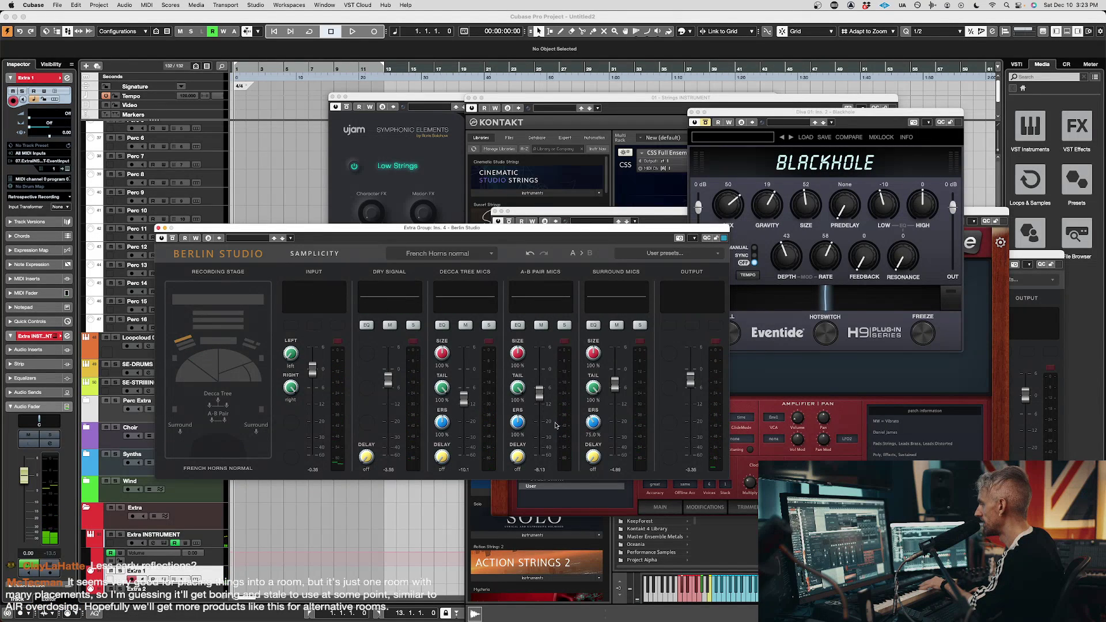
{"action": "left_click_drag", "start_coordinate": [517, 426], "coordinate": [523, 438]}
{"action": "left_click_drag", "start_coordinate": [442, 429], "coordinate": [445, 442]}
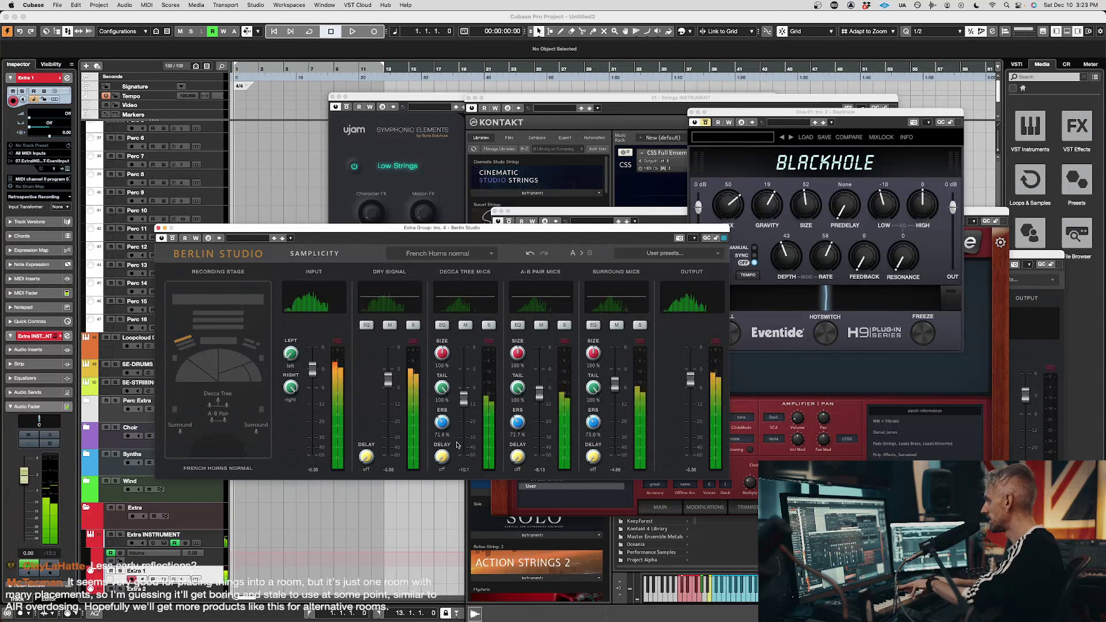
Take the dry signal fully down, compare A-B pair early reflections at 100% and lower amounts, and settle on about 84.8%
{"action": "left_click_drag", "start_coordinate": [388, 380], "coordinate": [379, 533]}
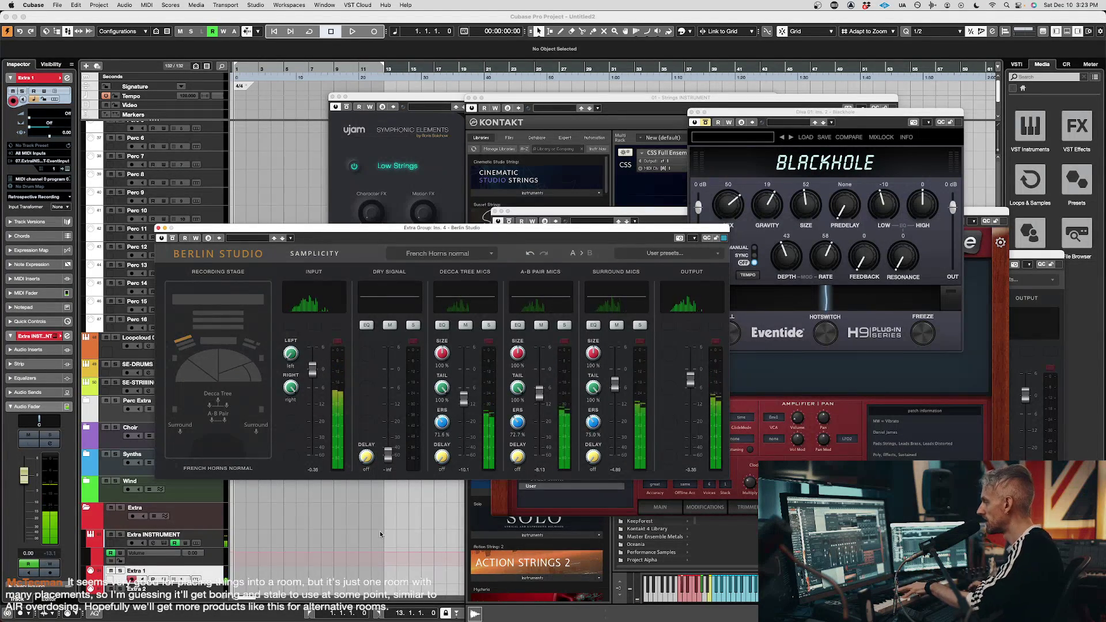
{"action": "left_click_drag", "start_coordinate": [517, 422], "coordinate": [524, 300]}
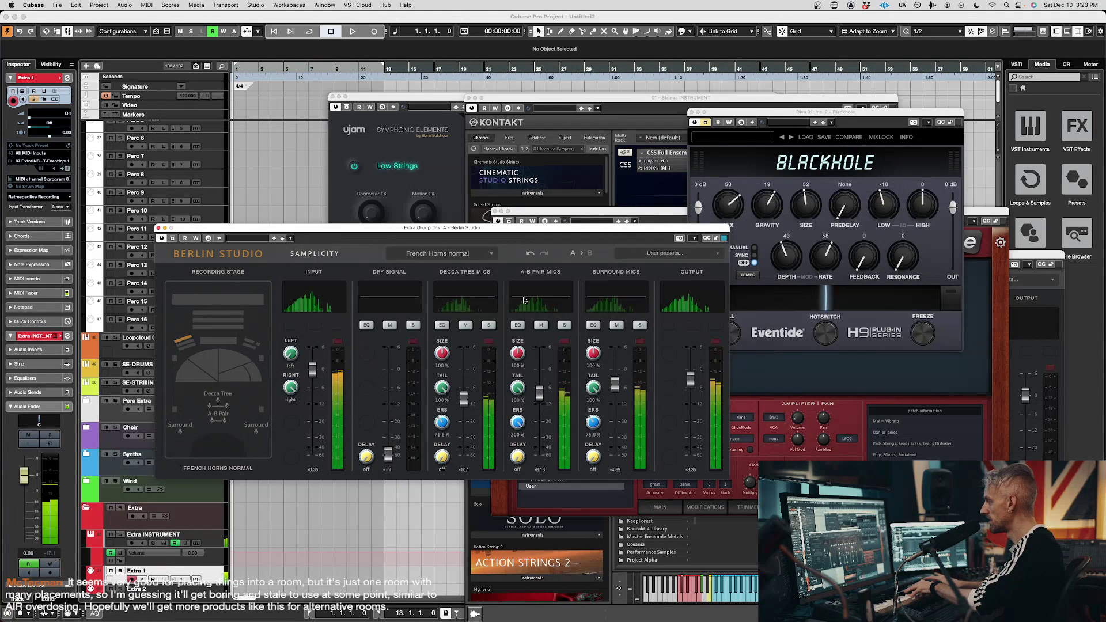
{"action": "left_click_drag", "start_coordinate": [528, 428], "coordinate": [524, 513]}
{"action": "left_click_drag", "start_coordinate": [518, 470], "coordinate": [523, 482]}
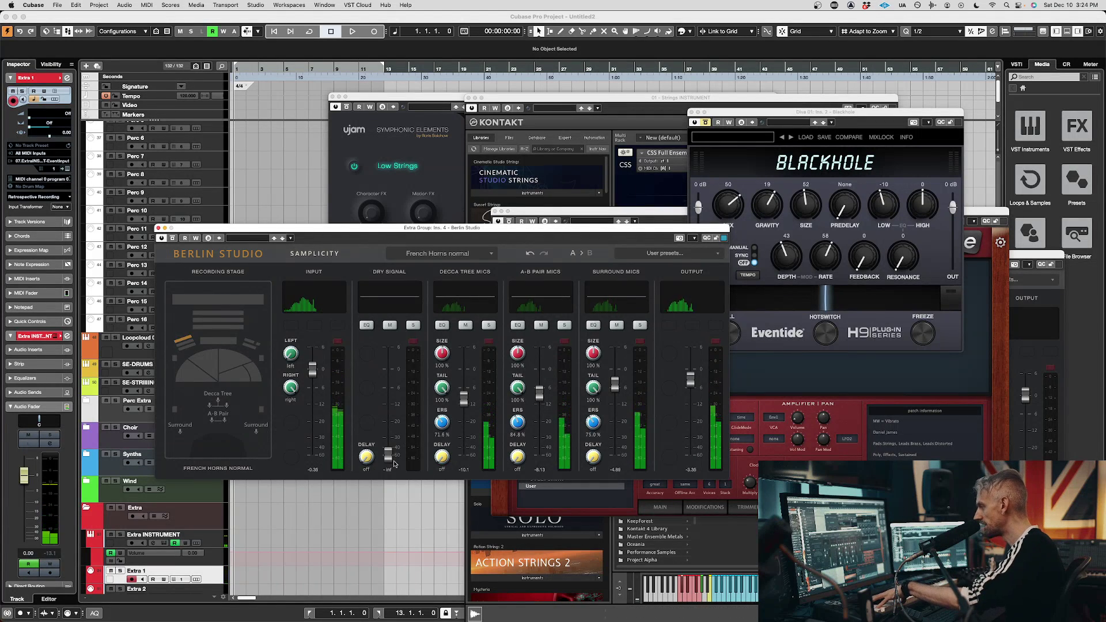
Raise the dry signal to about -1.33 and compare the sound with Berlin Studio bypassed and active again
{"action": "left_click_drag", "start_coordinate": [388, 458], "coordinate": [394, 383]}
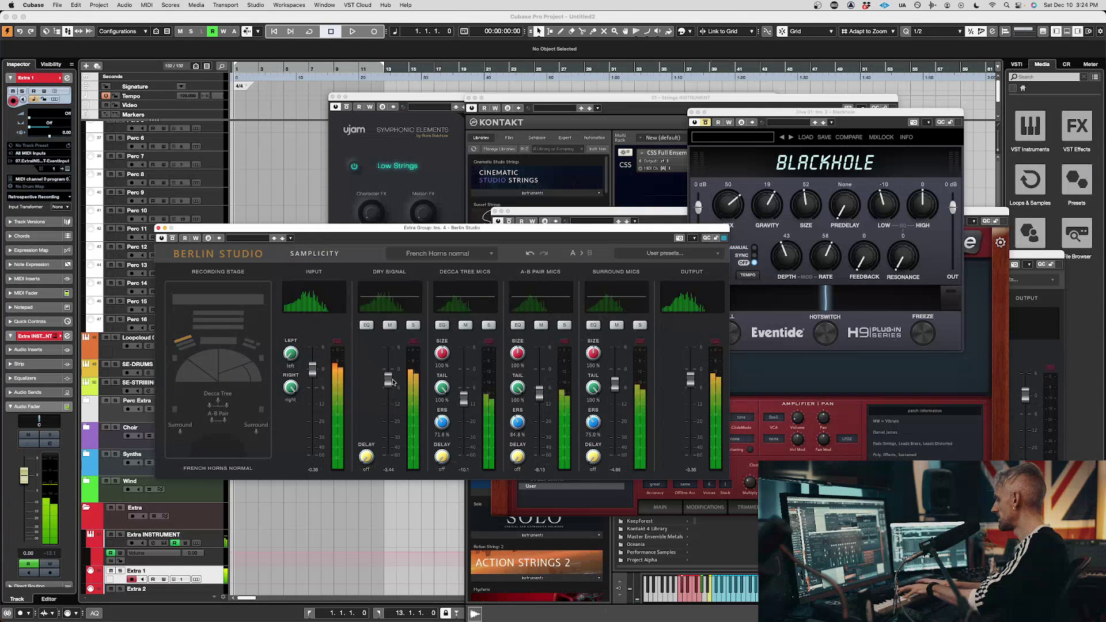
{"action": "left_click_drag", "start_coordinate": [393, 383], "coordinate": [388, 378]}
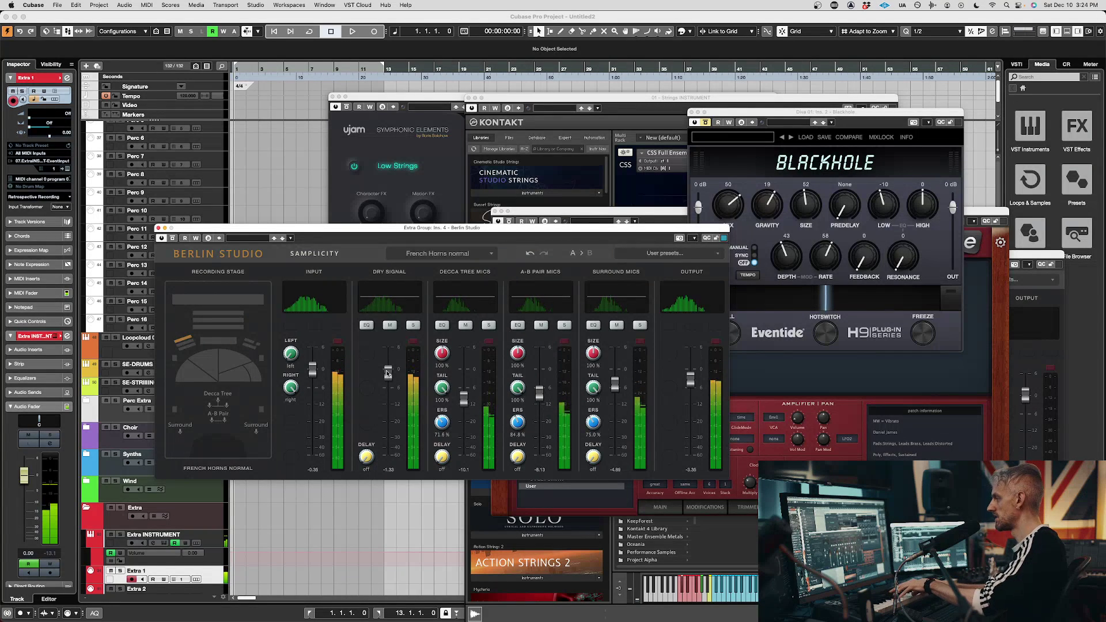
{"action": "left_click", "coordinate": [173, 238]}
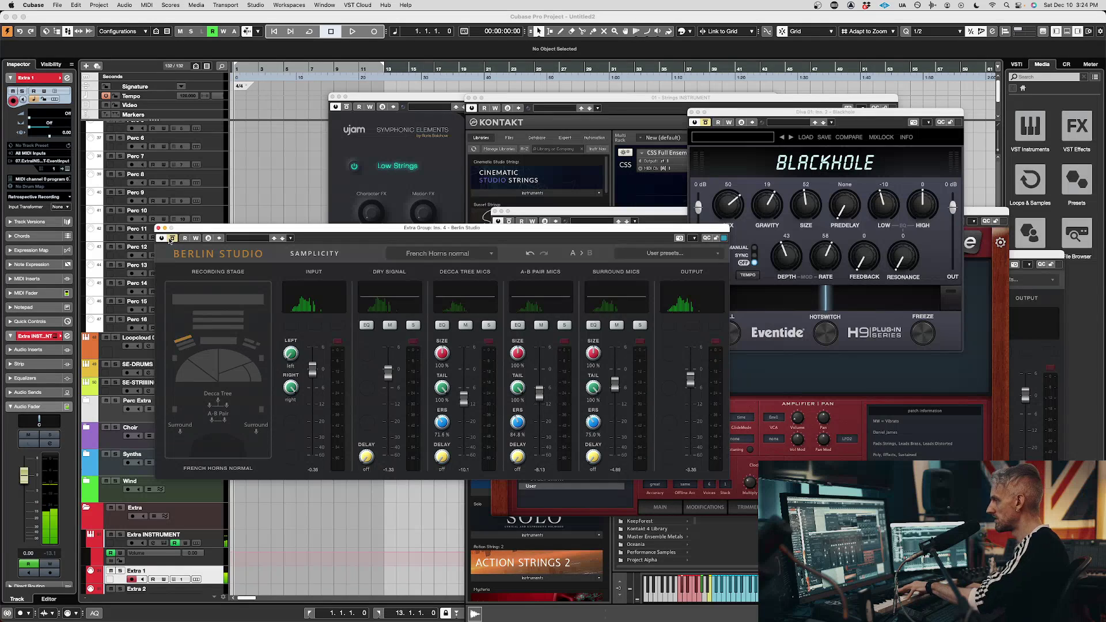
{"action": "left_click", "coordinate": [173, 237]}
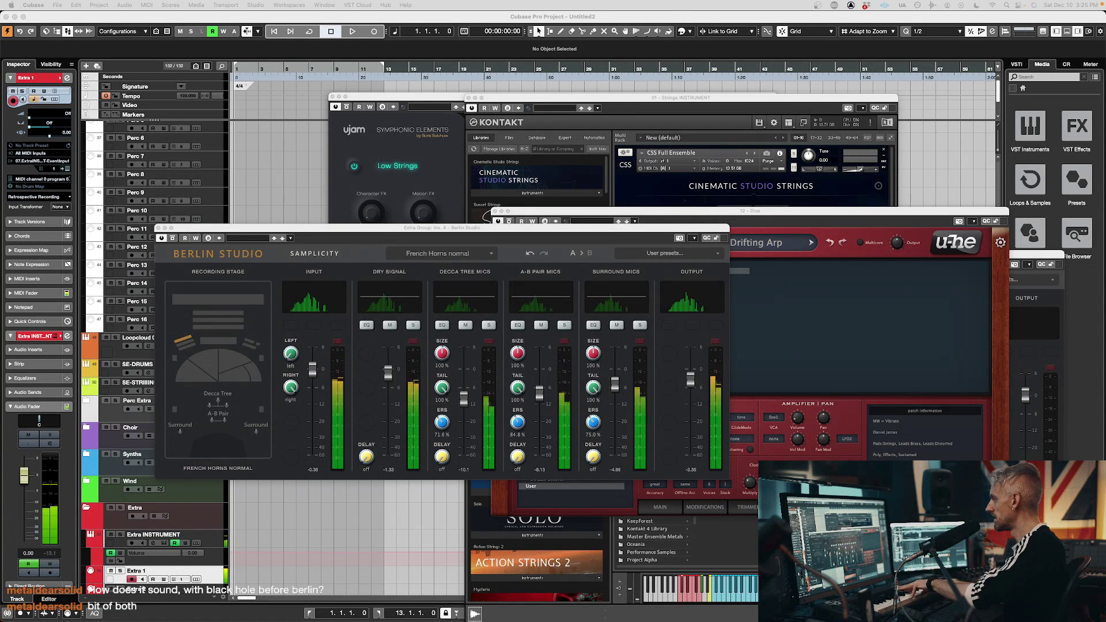
Set Berlin Studio's dry signal to about -7.41 and Decca tree mics to about -2.75, and raise Blackhole's size on the Extra Group to 68
{"action": "left_click_drag", "start_coordinate": [388, 372], "coordinate": [388, 391]}
{"action": "left_click_drag", "start_coordinate": [471, 405], "coordinate": [466, 375]}
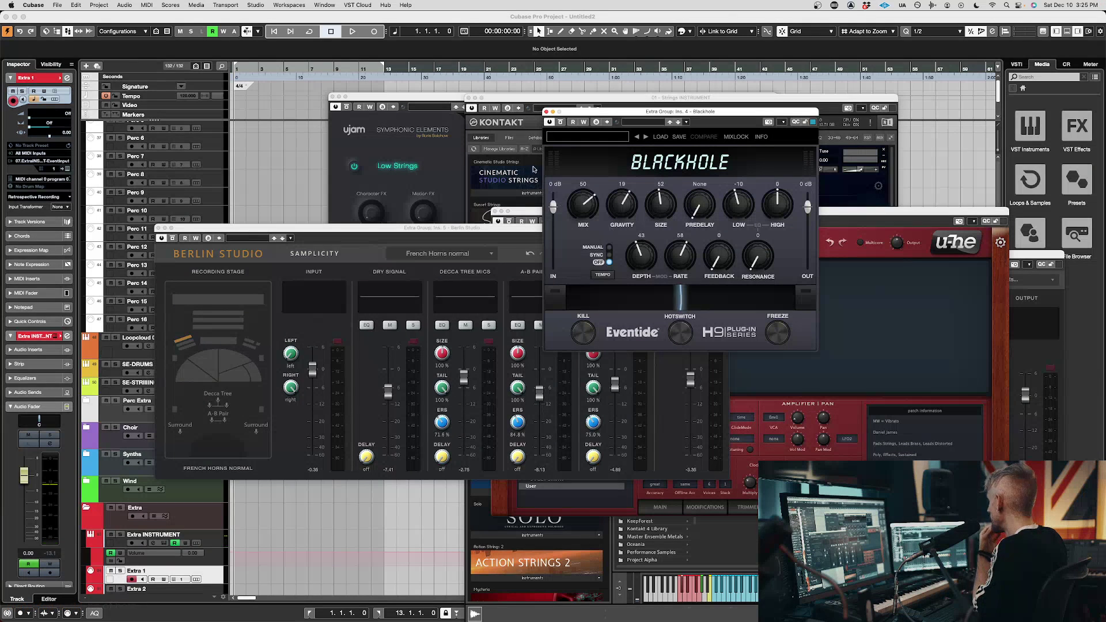
{"action": "left_click_drag", "start_coordinate": [654, 206], "coordinate": [657, 192]}
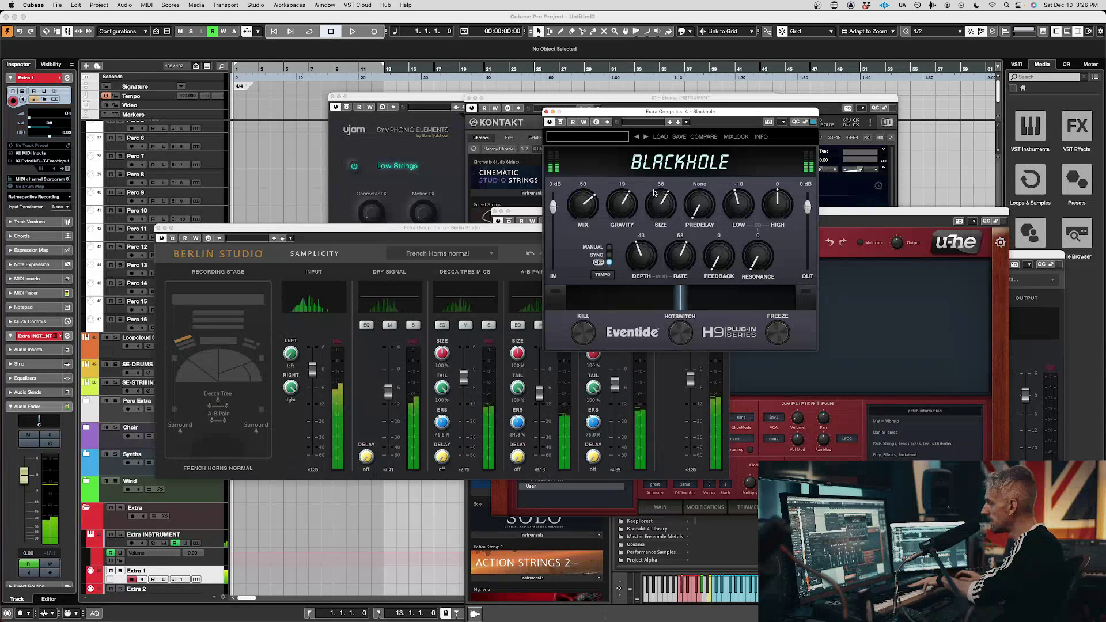
Rebalance Berlin Studio with the dry signal at about -1.5, the Decca tree mics at about -9.21 and the surround mics at about -2.4
{"action": "left_click", "coordinate": [386, 397]}
{"action": "left_click_drag", "start_coordinate": [386, 396], "coordinate": [387, 378]}
{"action": "left_click_drag", "start_coordinate": [464, 381], "coordinate": [464, 402]}
{"action": "left_click_drag", "start_coordinate": [615, 384], "coordinate": [615, 377]}
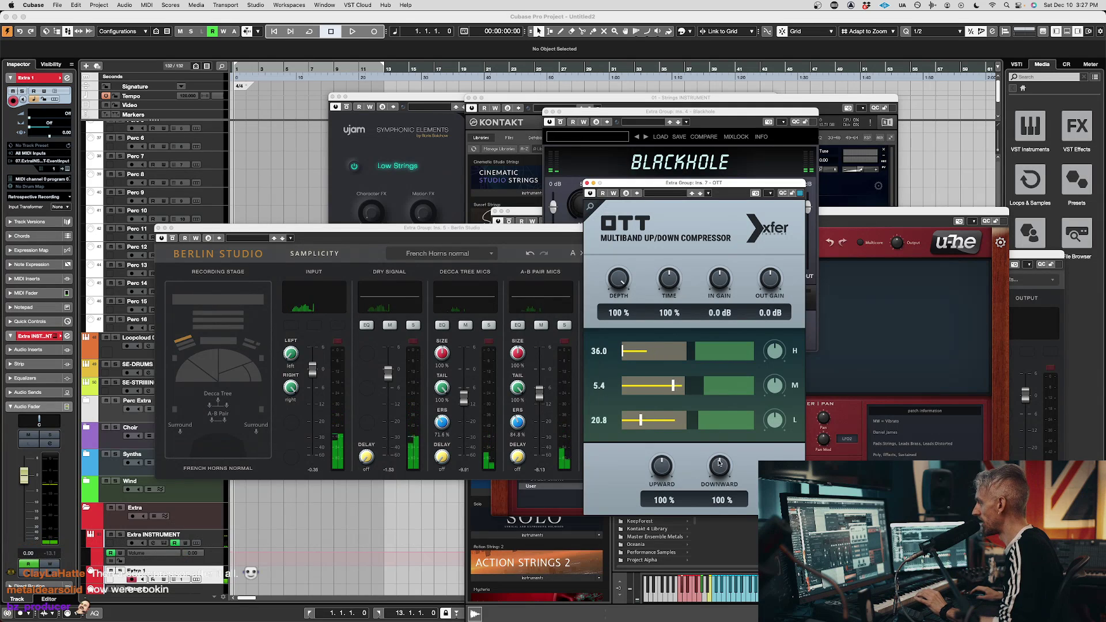
Set OTT's upward compression on the Extra Group to 200% and adjust its band thresholds
{"action": "left_click_drag", "start_coordinate": [664, 464], "coordinate": [664, 427]}
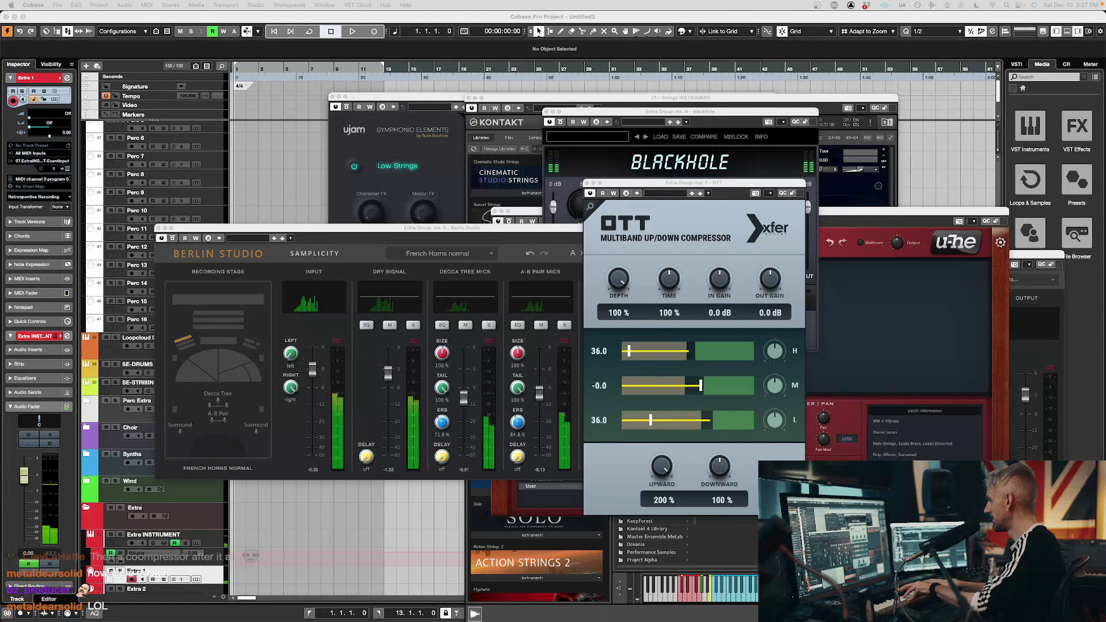
{"action": "left_click", "coordinate": [733, 419]}
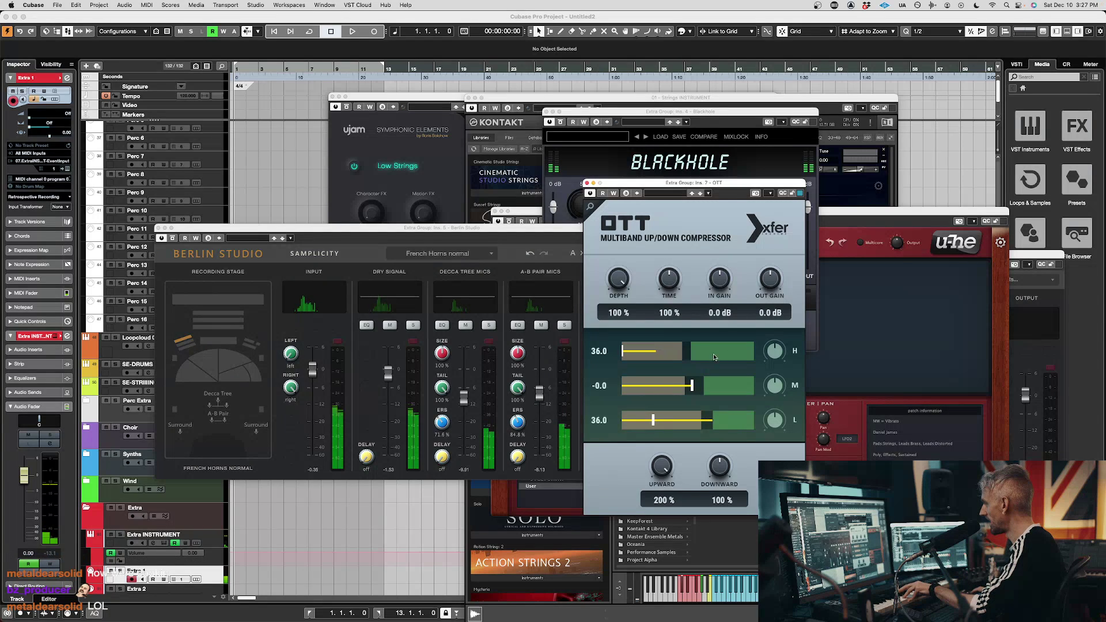
{"action": "left_click_drag", "start_coordinate": [732, 416], "coordinate": [700, 414]}
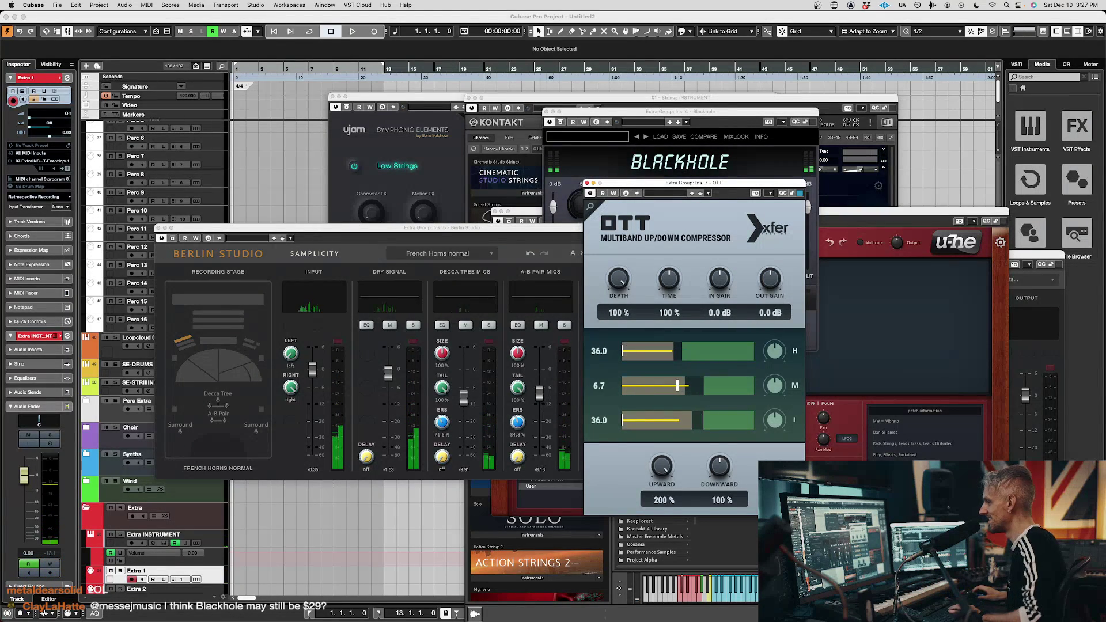
{"action": "left_click_drag", "start_coordinate": [682, 385], "coordinate": [629, 385]}
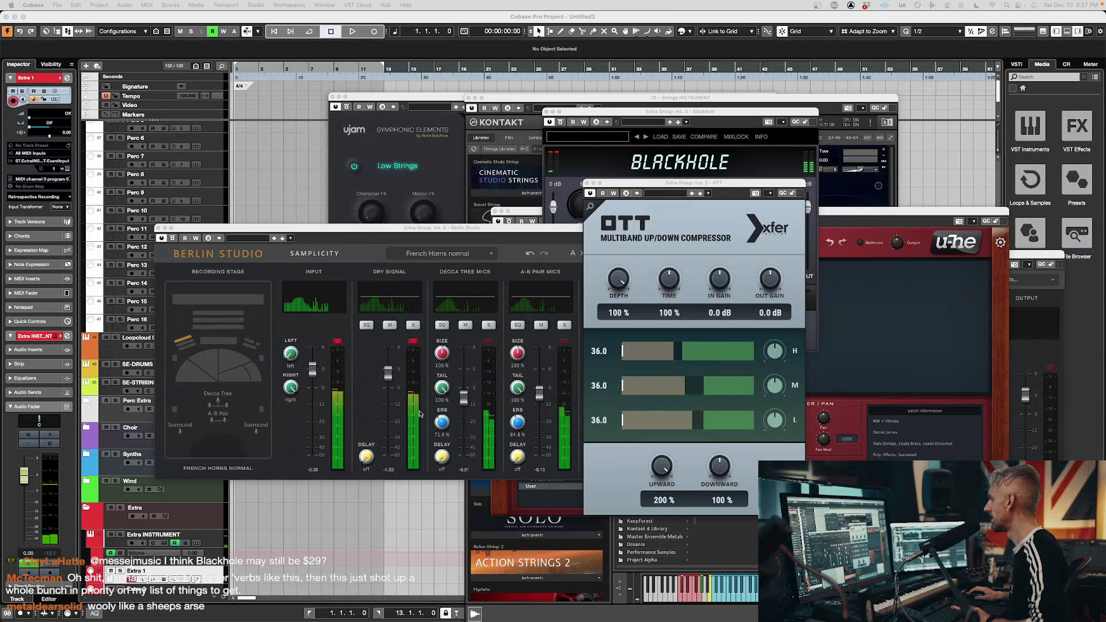
Lower Berlin Studio's input to about -7.68 and reduce its dry signal, and cut the lows around 145 Hz with Pro-Q 3 on the Extra Group
{"action": "left_click_drag", "start_coordinate": [311, 367], "coordinate": [315, 393]}
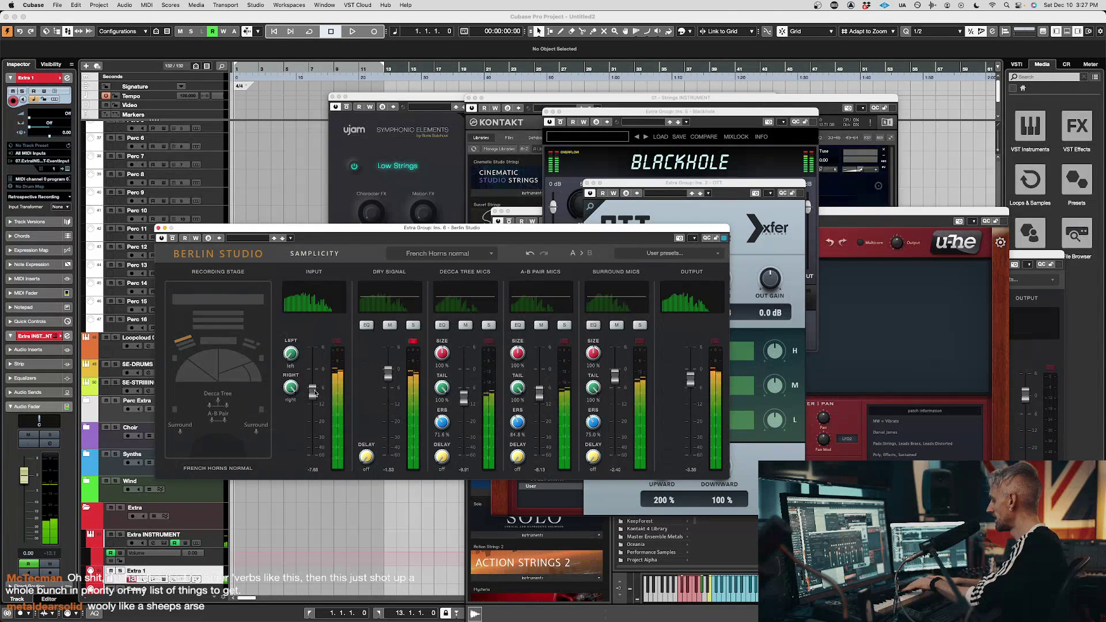
{"action": "left_click_drag", "start_coordinate": [387, 375], "coordinate": [387, 380]}
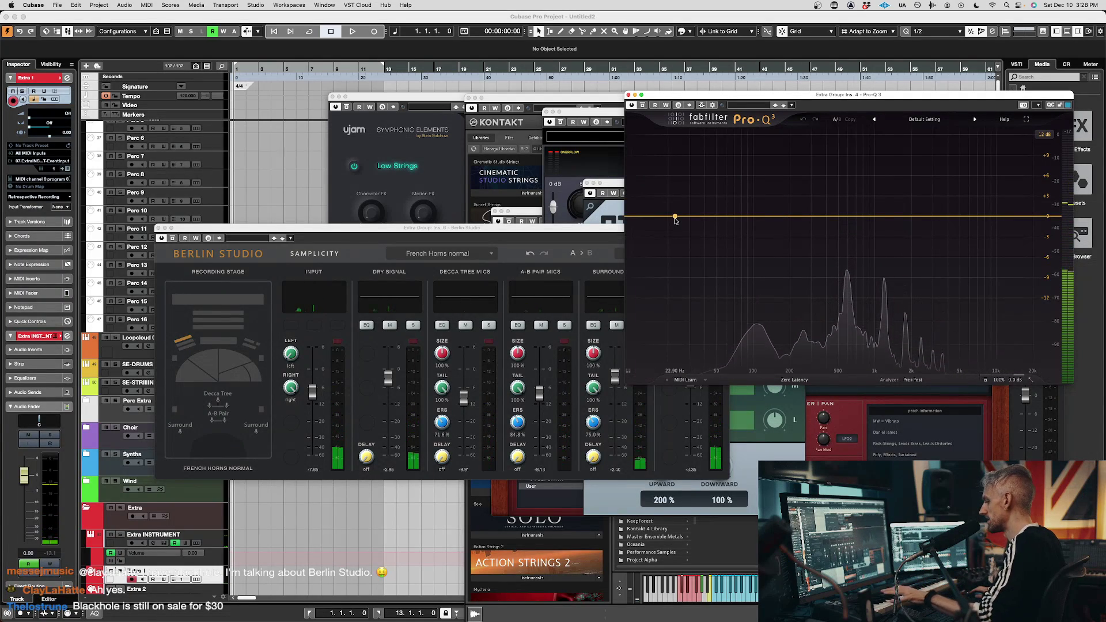
{"action": "left_click_drag", "start_coordinate": [675, 219], "coordinate": [774, 285]}
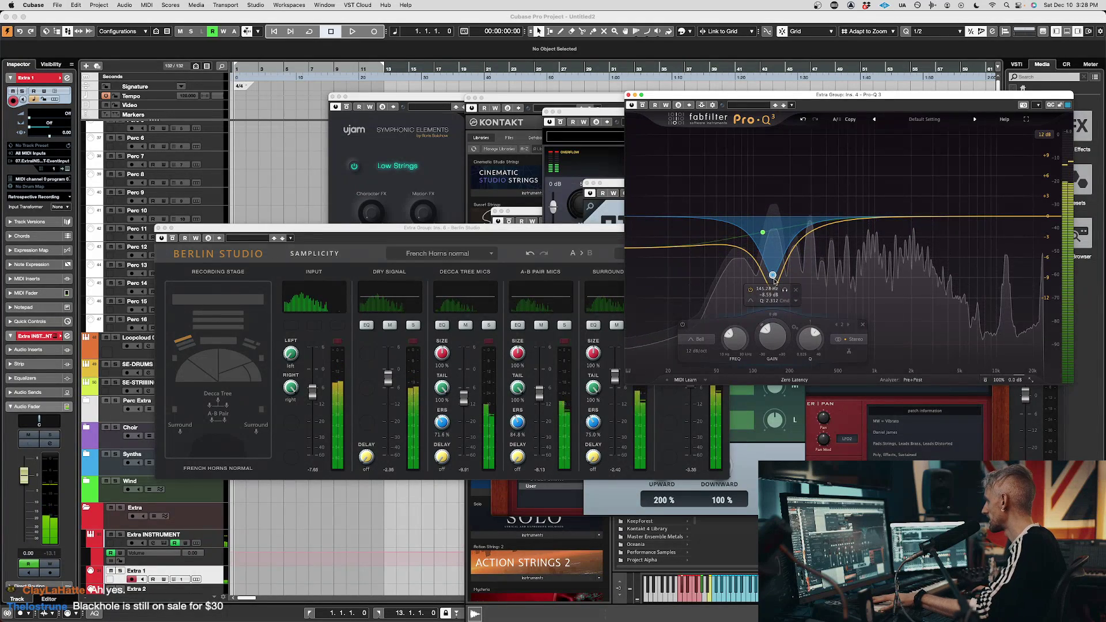
{"action": "left_click_drag", "start_coordinate": [775, 281], "coordinate": [775, 269]}
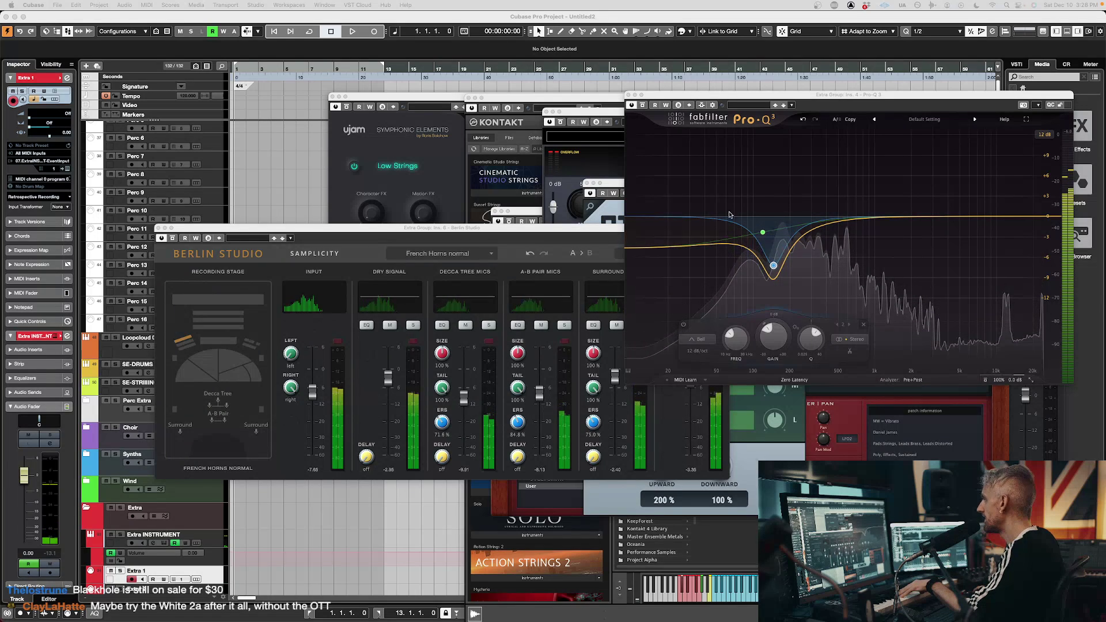
{"action": "key", "text": "super+w"}
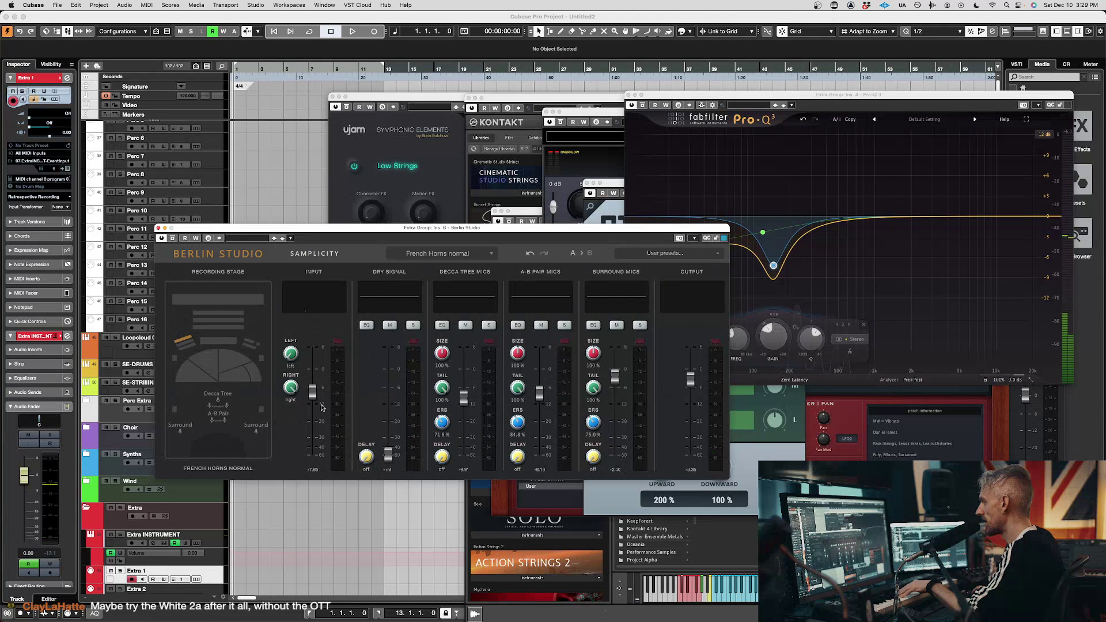
Raise the input to about -6.04, choose the Percussion large position, and set the surround mics to about 0.9 and Decca tree mics to about -11
{"action": "mouse_move", "coordinate": [313, 391]}
{"action": "left_mouse_down"}
{"action": "mouse_move", "coordinate": [312, 374]}
{"action": "mouse_move", "coordinate": [313, 390]}
{"action": "left_mouse_up"}
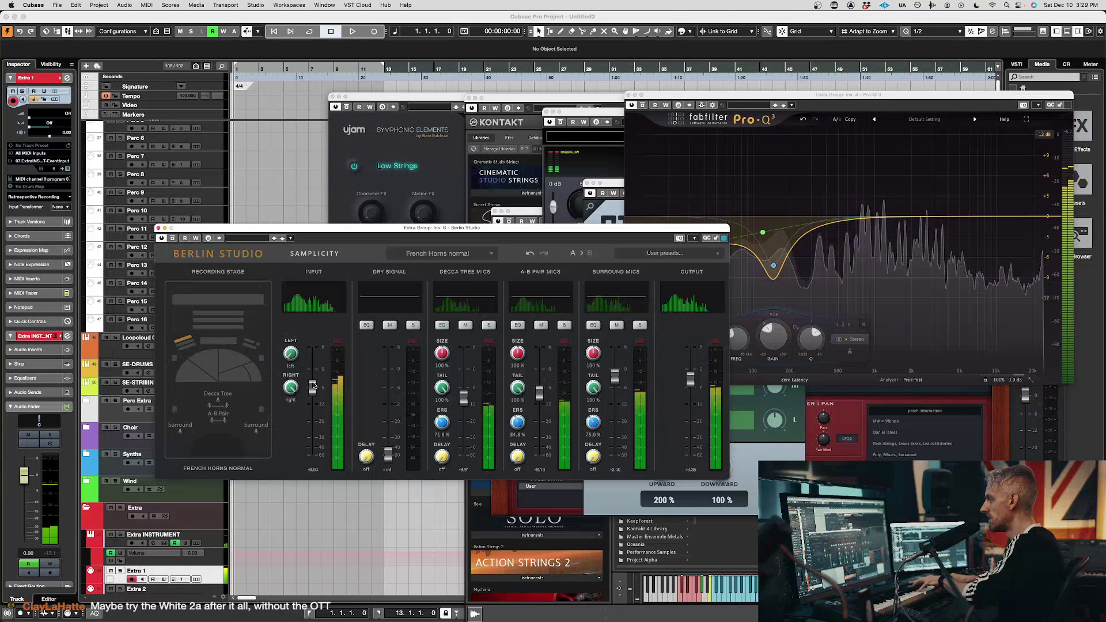
{"action": "left_click", "coordinate": [205, 314]}
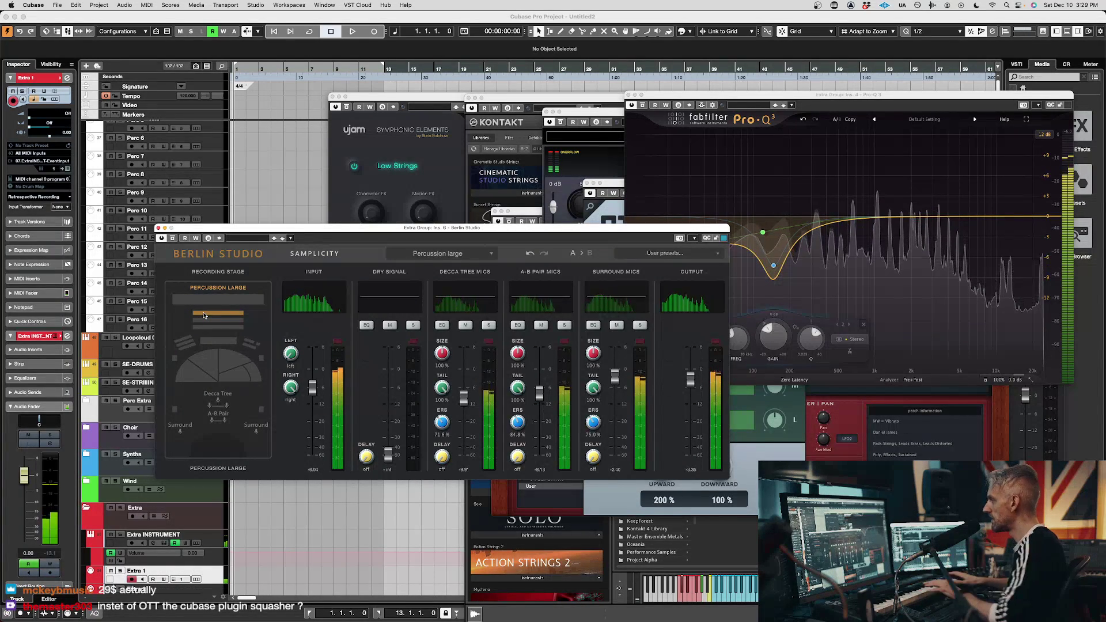
{"action": "left_click_drag", "start_coordinate": [464, 396], "coordinate": [463, 379]}
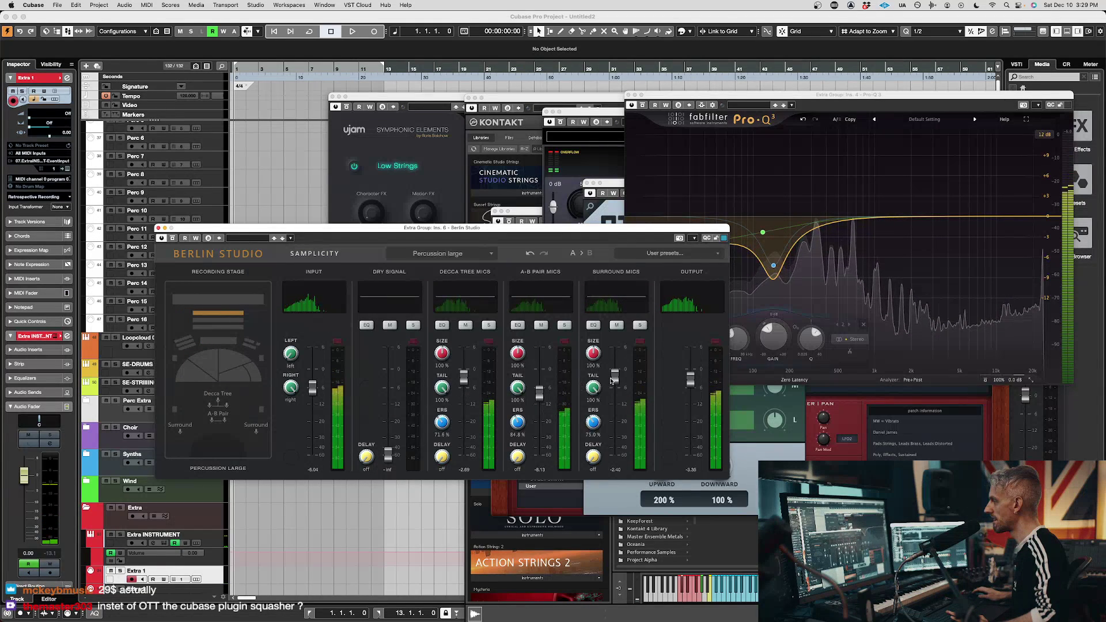
{"action": "left_click_drag", "start_coordinate": [614, 367], "coordinate": [614, 360]}
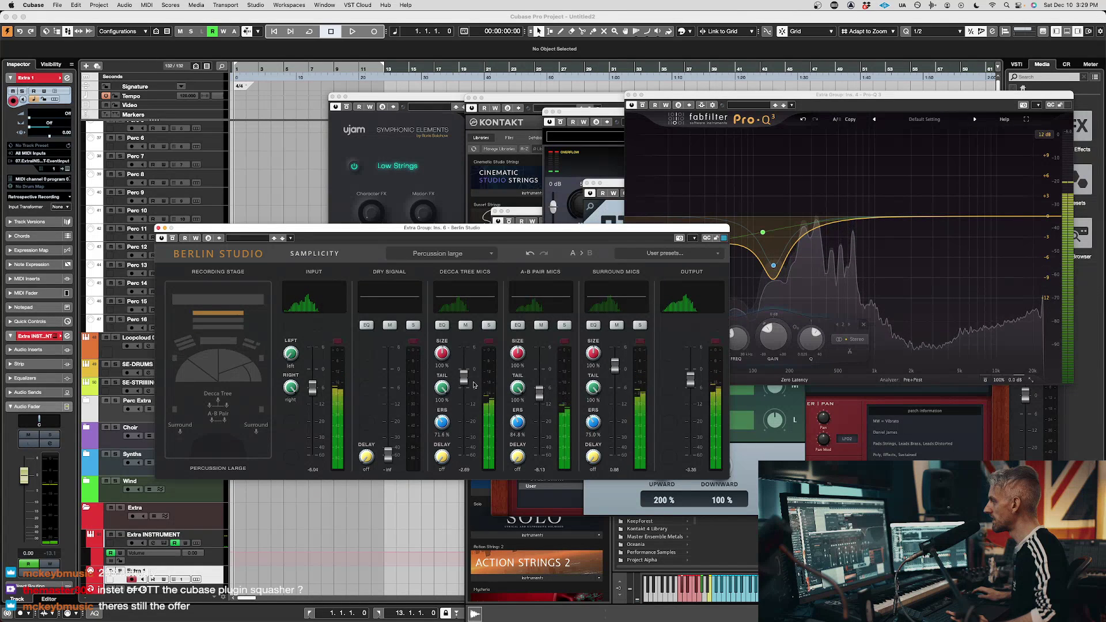
{"action": "left_click_drag", "start_coordinate": [467, 385], "coordinate": [466, 399]}
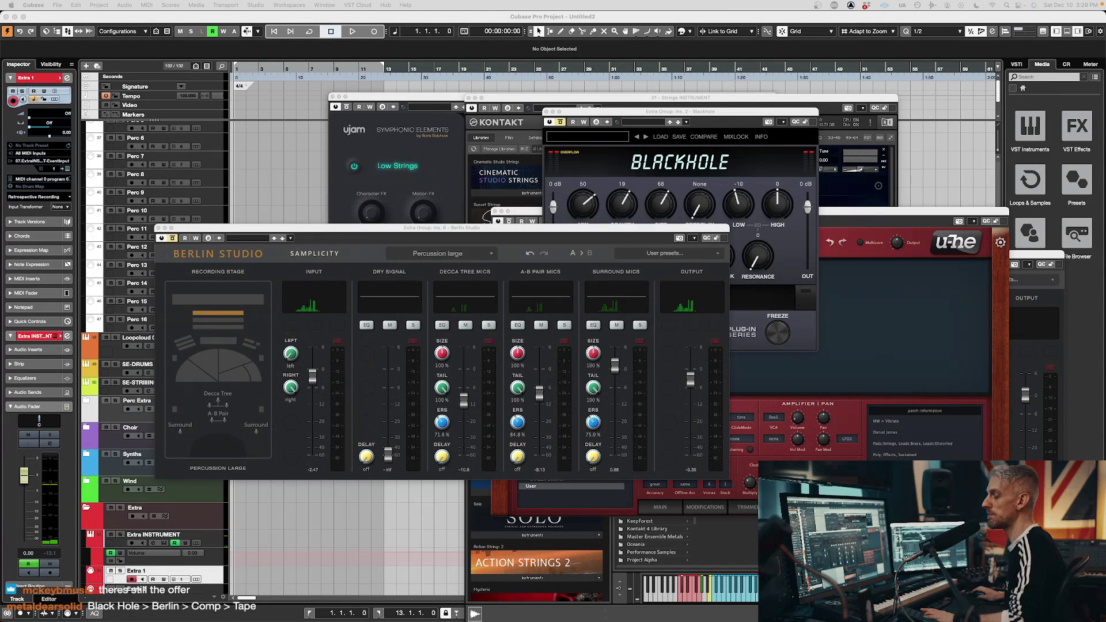
Hide and restore the plug-in windows, and try Berlin Studio's dry signal at about -37.2 before taking it fully down again
{"action": "key", "text": "super+alt+w"}
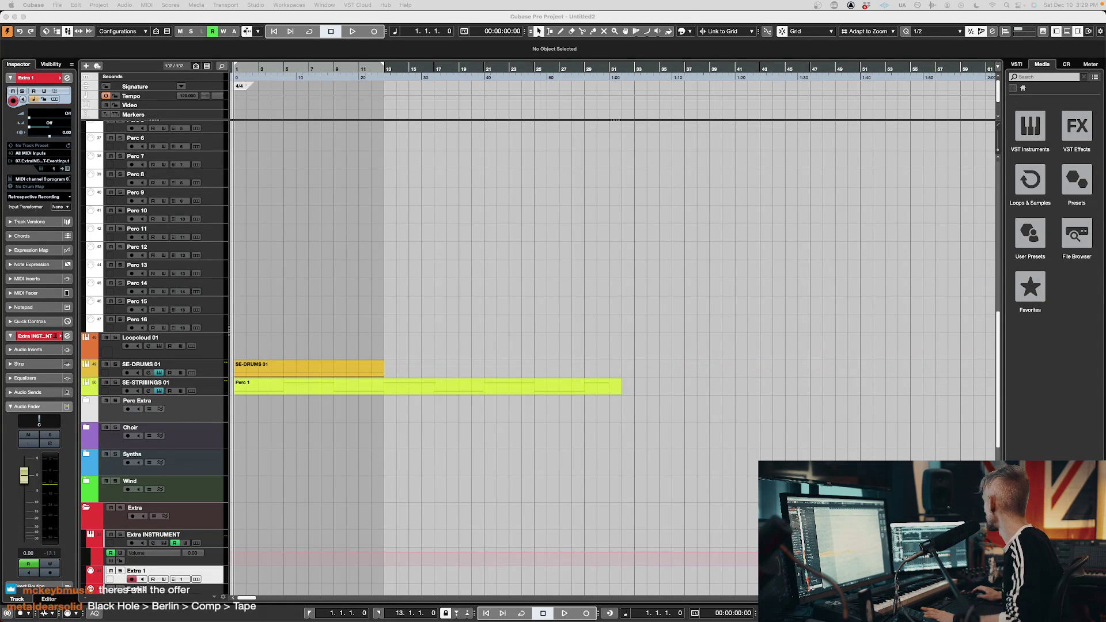
{"action": "key", "text": "super+alt+w"}
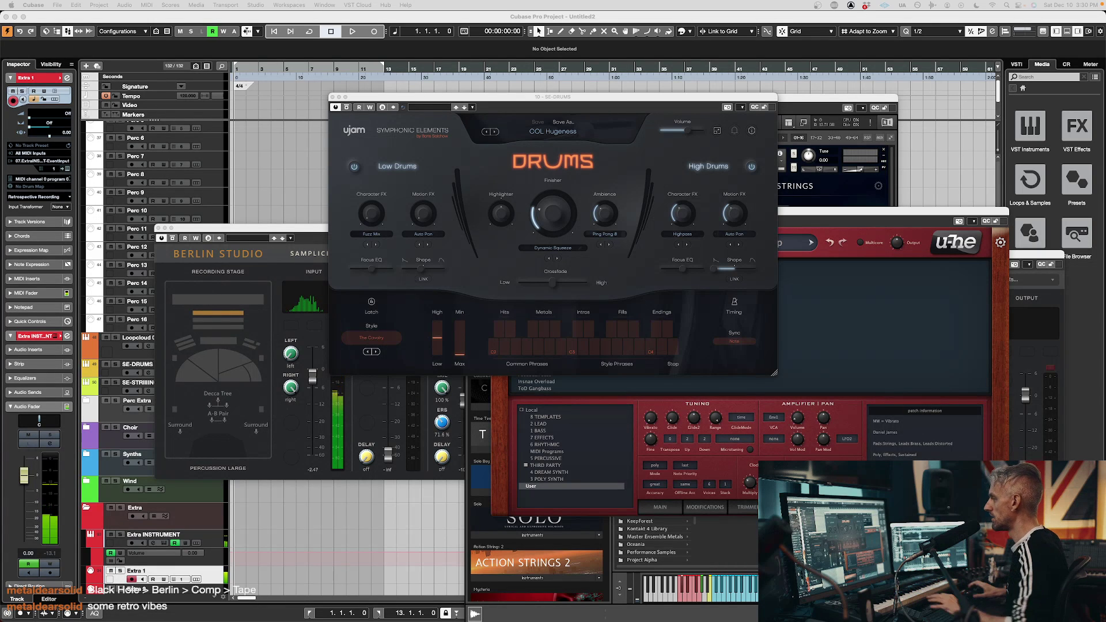
{"action": "left_click_drag", "start_coordinate": [388, 460], "coordinate": [389, 452]}
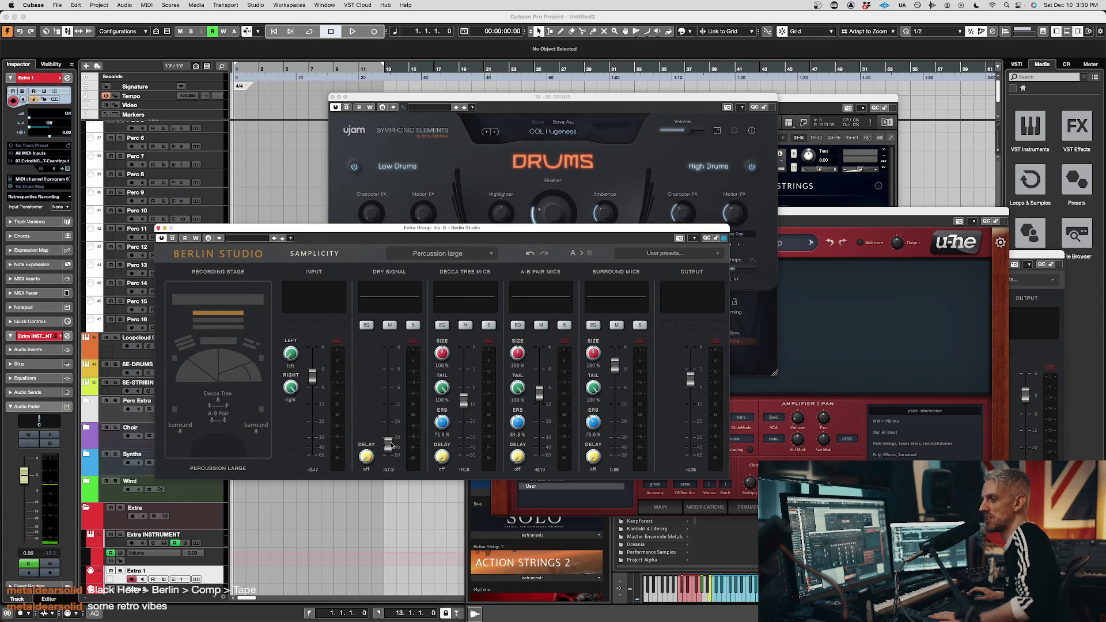
{"action": "left_click_drag", "start_coordinate": [390, 448], "coordinate": [391, 461]}
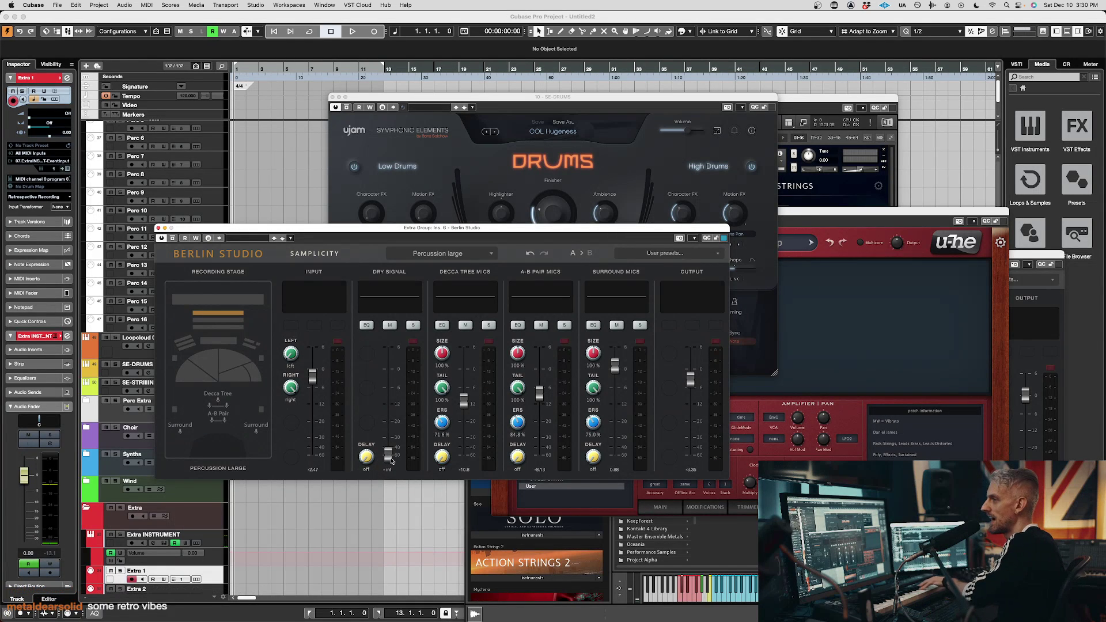
Try Berlin Studio's dry signal at about -3 on the Extra Group before taking it fully down again
{"action": "left_click_drag", "start_coordinate": [392, 461], "coordinate": [388, 379]}
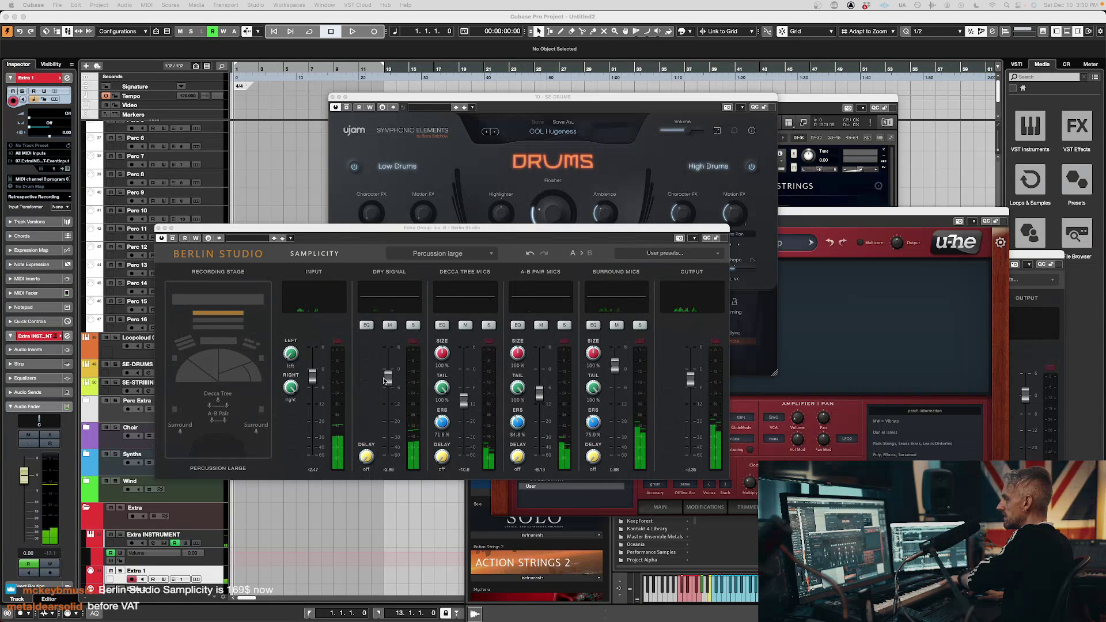
{"action": "left_click_drag", "start_coordinate": [388, 377], "coordinate": [387, 455]}
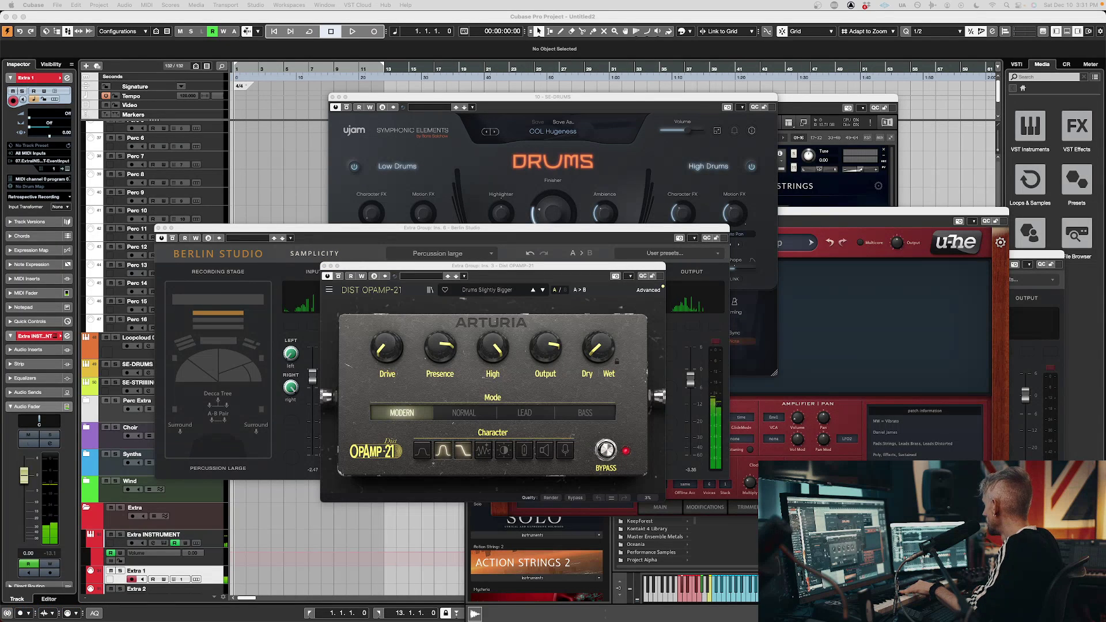
Raise the Dist OPAMP-21's drive and dry/wet mix on the Extra Group, then hide and restore the plug-in windows
{"action": "left_click_drag", "start_coordinate": [387, 348], "coordinate": [387, 329]}
{"action": "left_click_drag", "start_coordinate": [599, 347], "coordinate": [599, 320]}
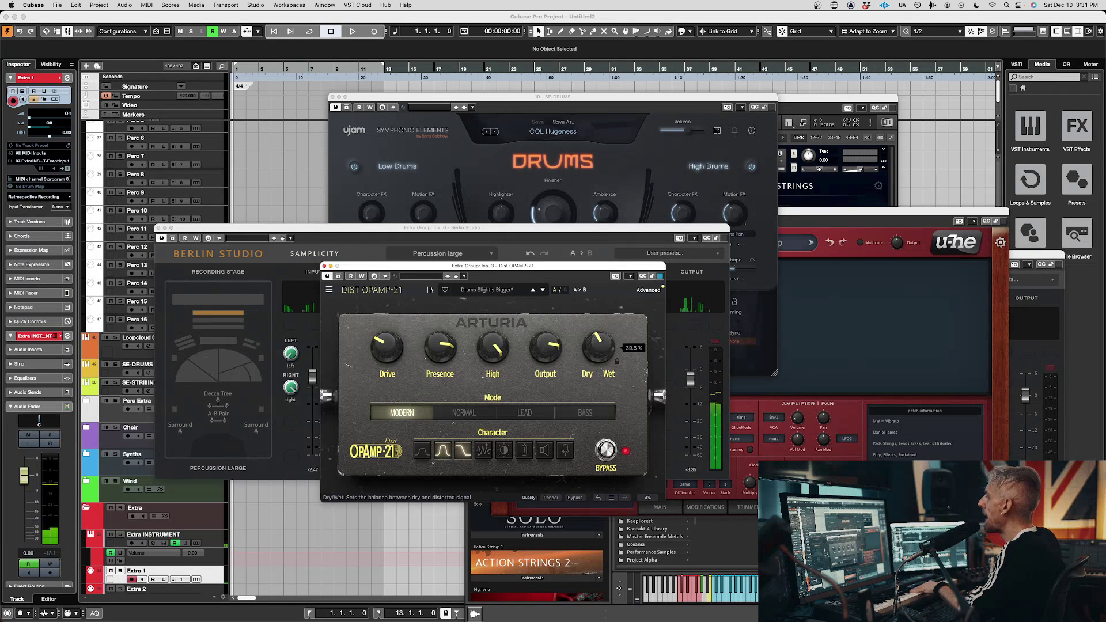
{"action": "left_click_drag", "start_coordinate": [599, 345], "coordinate": [599, 352]}
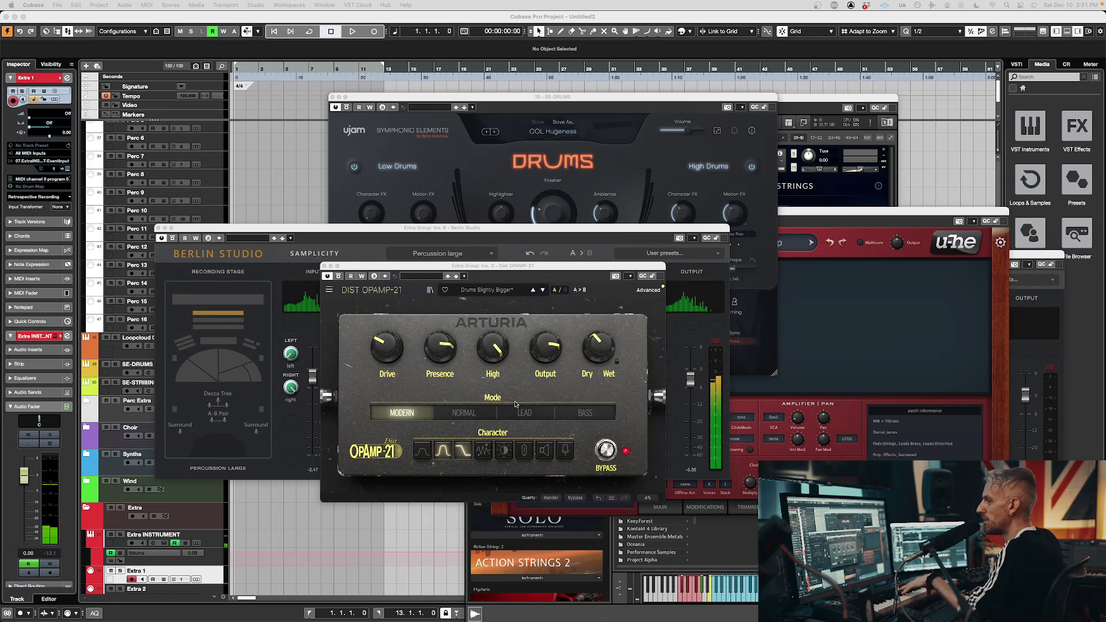
{"action": "key", "text": "ctrl+w"}
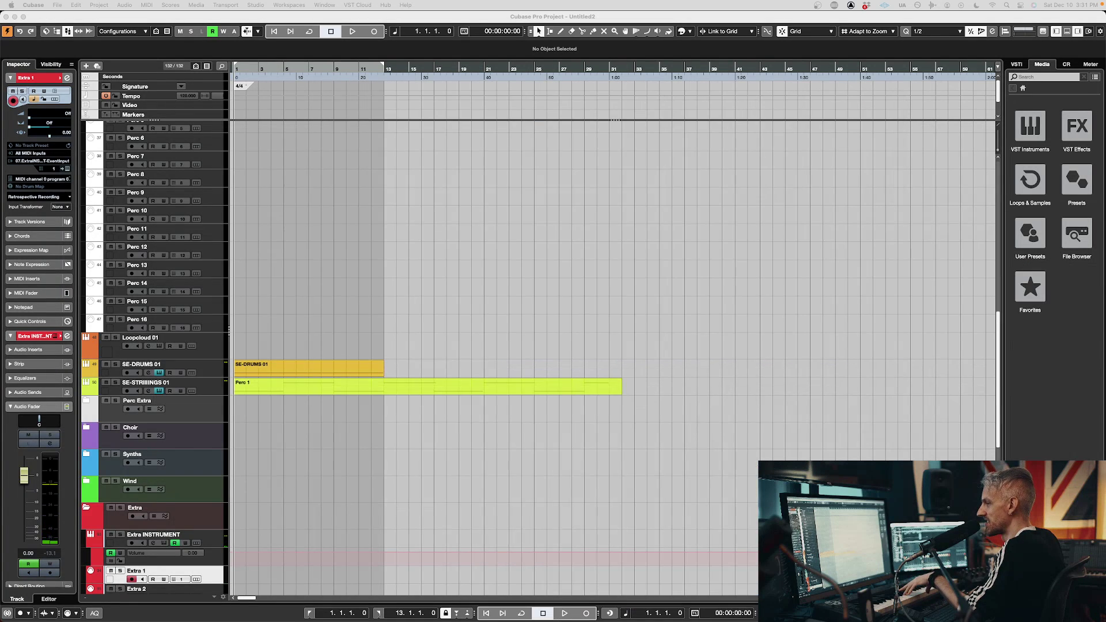
{"action": "key", "text": "ctrl+w"}
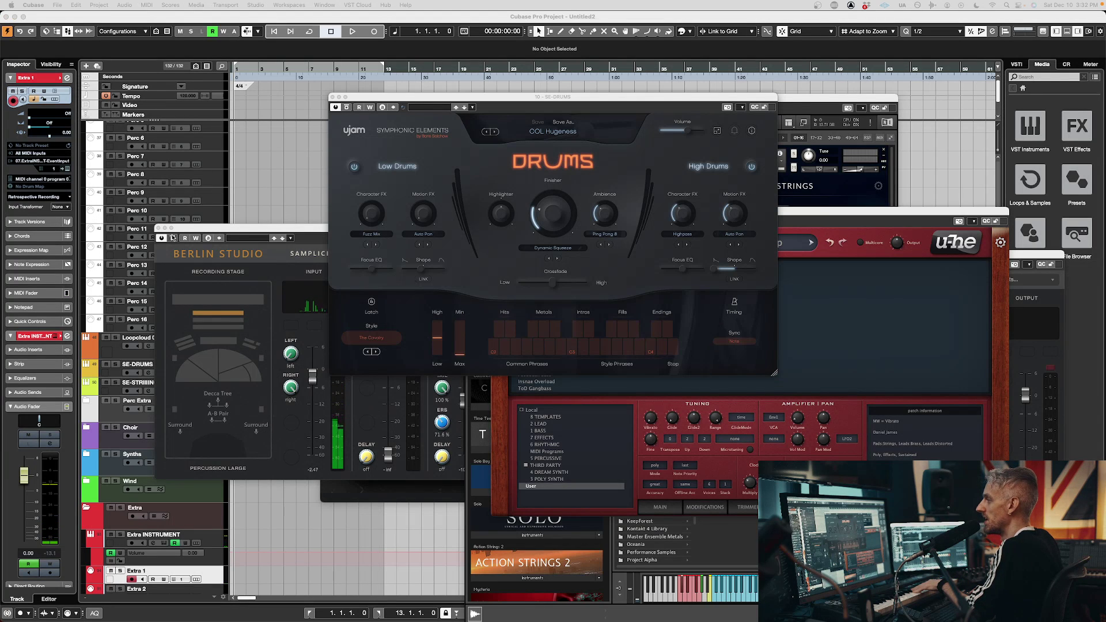
Choose Berlin Studio's French Horns normal position and try its dry signal at about -4.4 before taking it fully down again
{"action": "left_click", "coordinate": [172, 237]}
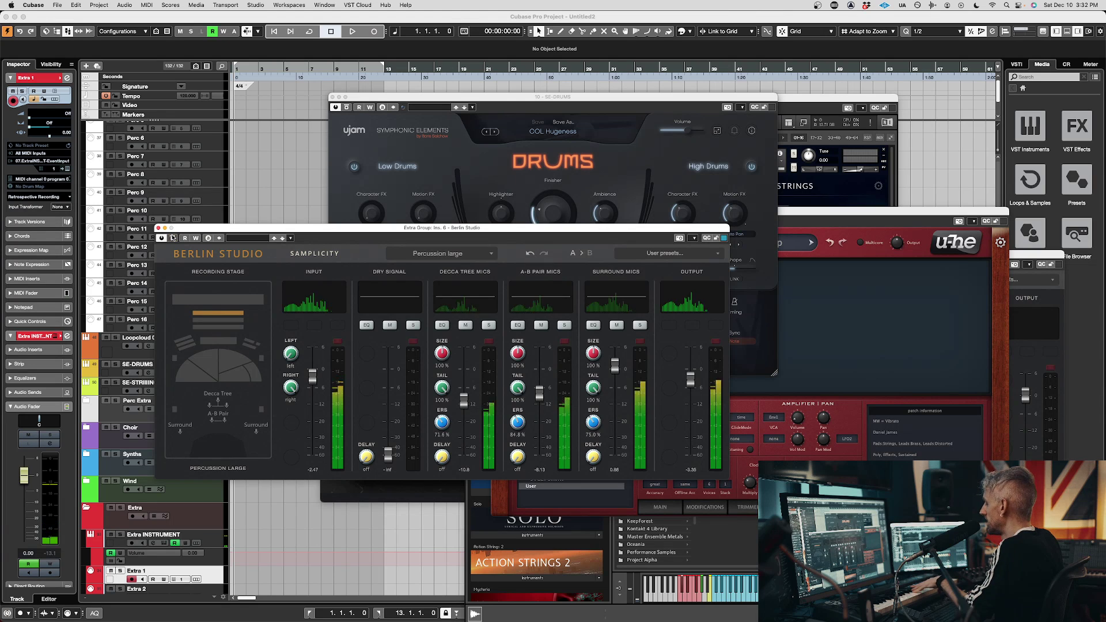
{"action": "left_click", "coordinate": [182, 340]}
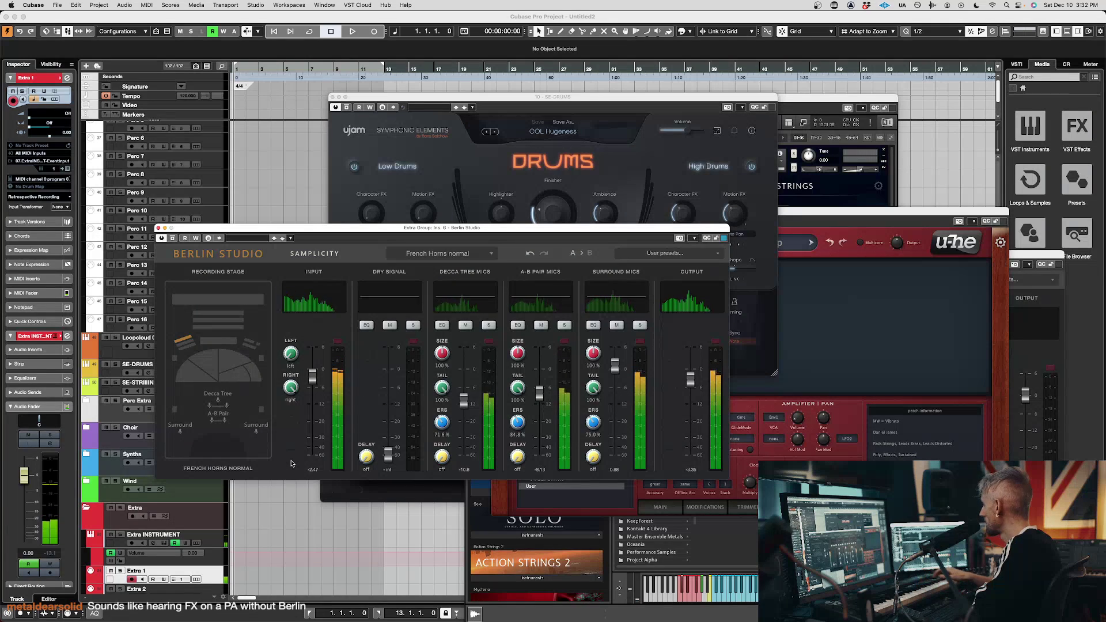
{"action": "left_click_drag", "start_coordinate": [387, 454], "coordinate": [386, 390]}
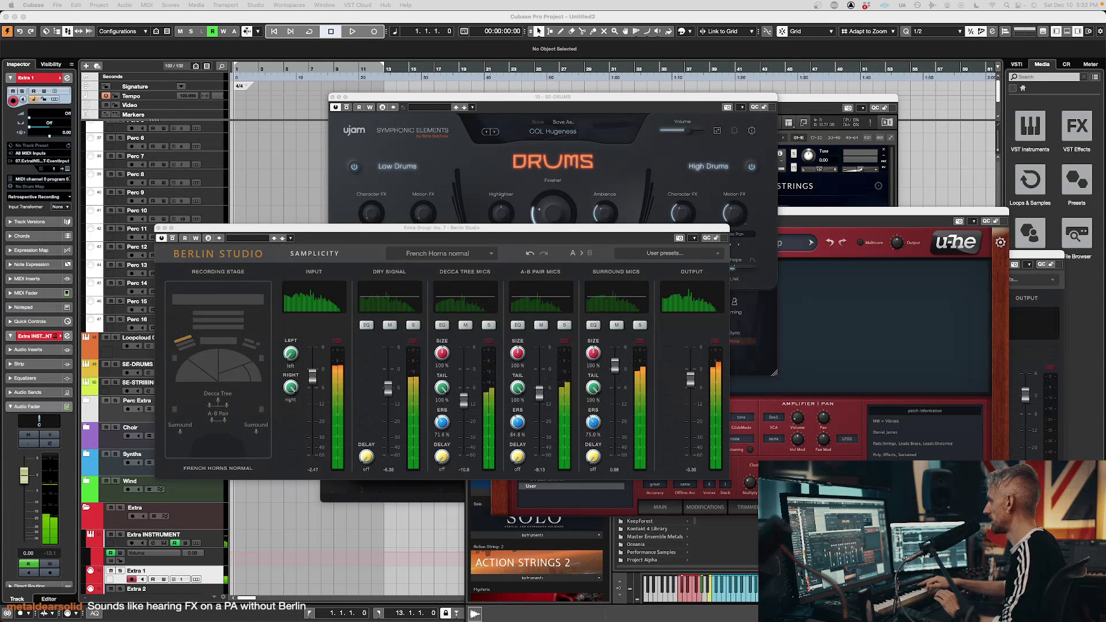
{"action": "left_click_drag", "start_coordinate": [392, 387], "coordinate": [395, 497]}
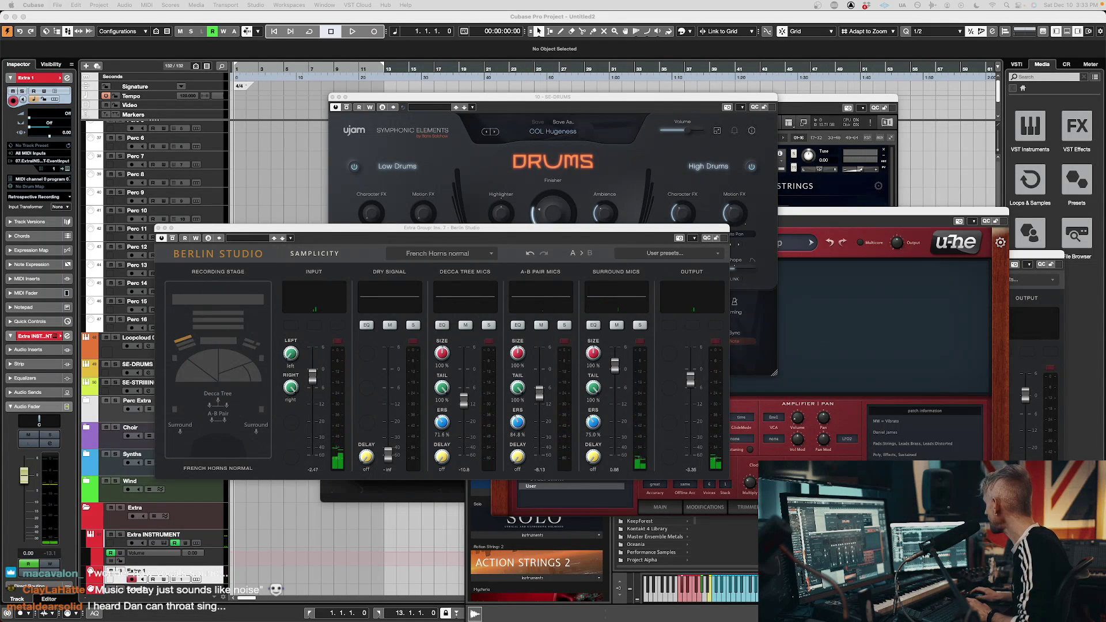
Load the factory preset Blackhole in the Extra Group's Blackhole reverb and raise its mix to 54
{"action": "left_click_drag", "start_coordinate": [648, 216], "coordinate": [647, 197]}
{"action": "left_click", "coordinate": [618, 140]}
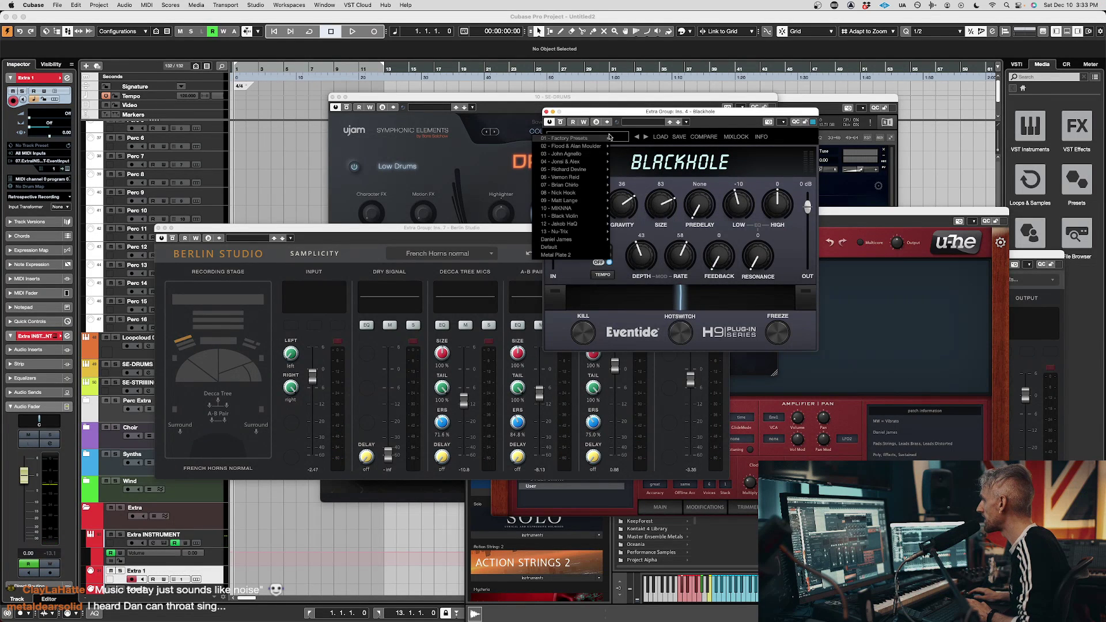
{"action": "mouse_move", "coordinate": [585, 142]}
{"action": "left_click", "coordinate": [642, 147]}
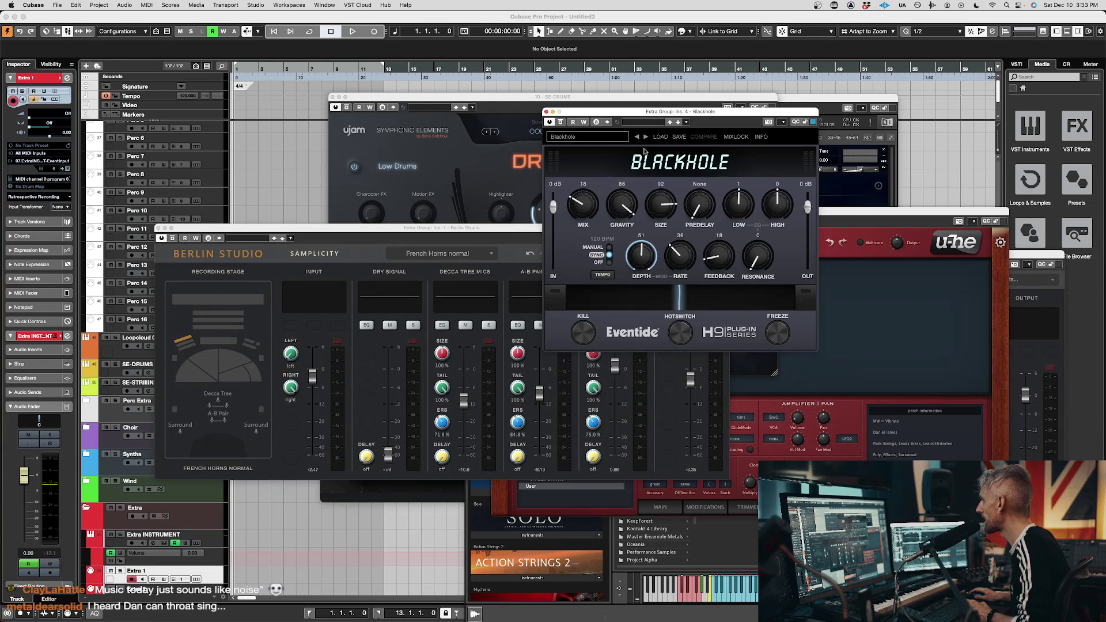
{"action": "left_click_drag", "start_coordinate": [570, 214], "coordinate": [614, 171]}
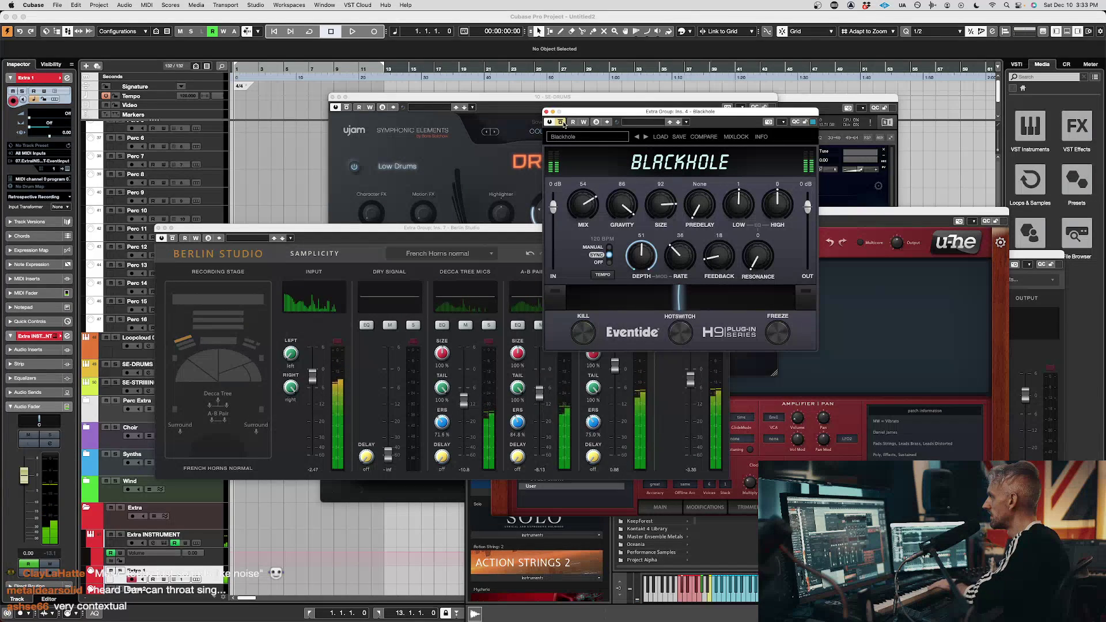
Play the project with the SE-DRUMS part, select the Extra 1 track for live playing, and take Blackhole out of bypass
{"action": "scroll", "coordinate": [204, 186], "scroll_direction": "up", "scroll_amount": 15}
{"action": "left_click", "coordinate": [211, 176]}
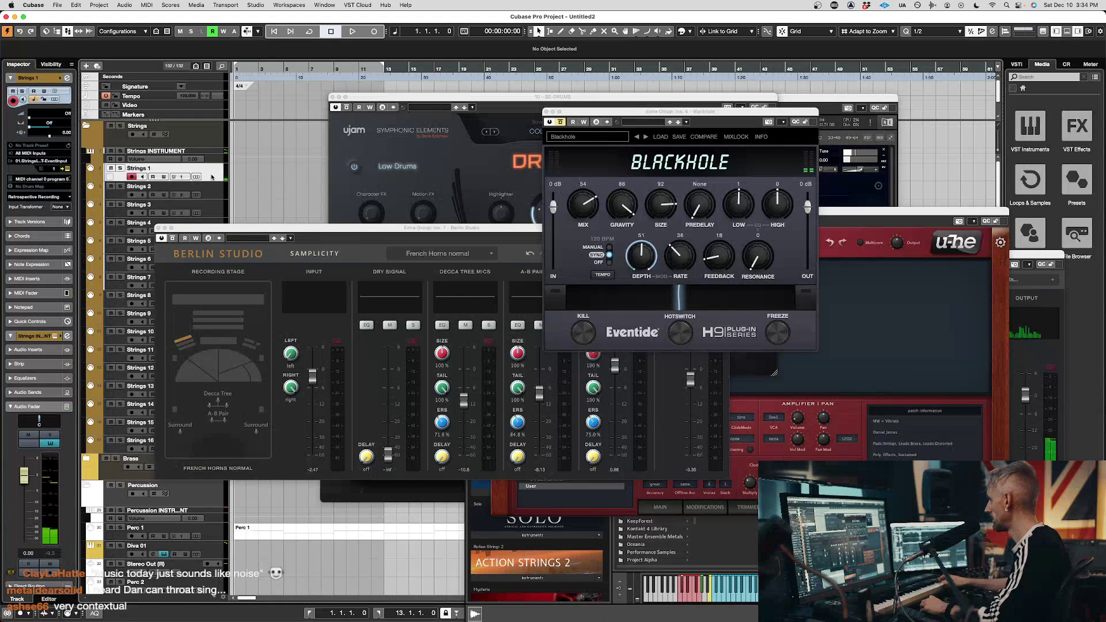
{"action": "scroll", "coordinate": [93, 455], "scroll_direction": "down", "scroll_amount": 20}
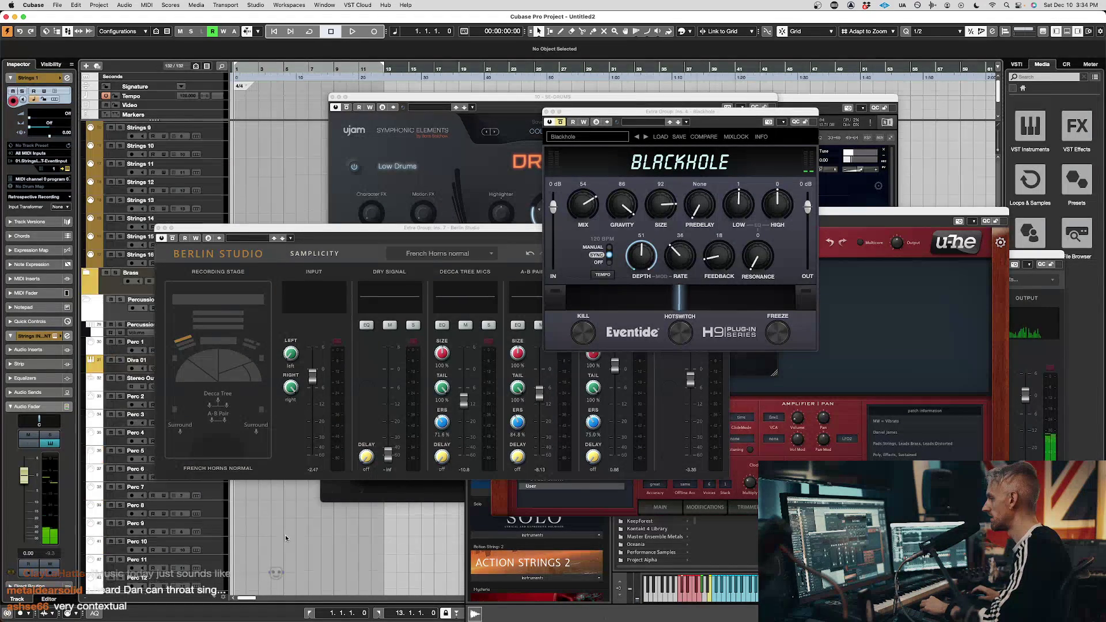
{"action": "scroll", "coordinate": [258, 554], "scroll_direction": "up", "scroll_amount": 4}
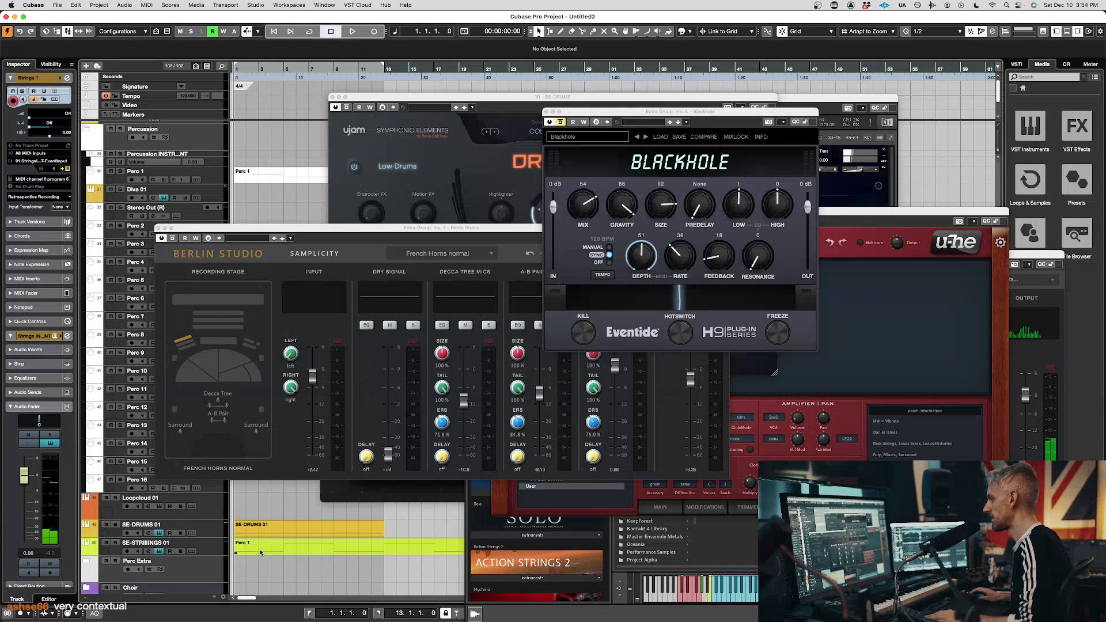
{"action": "scroll", "coordinate": [258, 554], "scroll_direction": "down", "scroll_amount": 3}
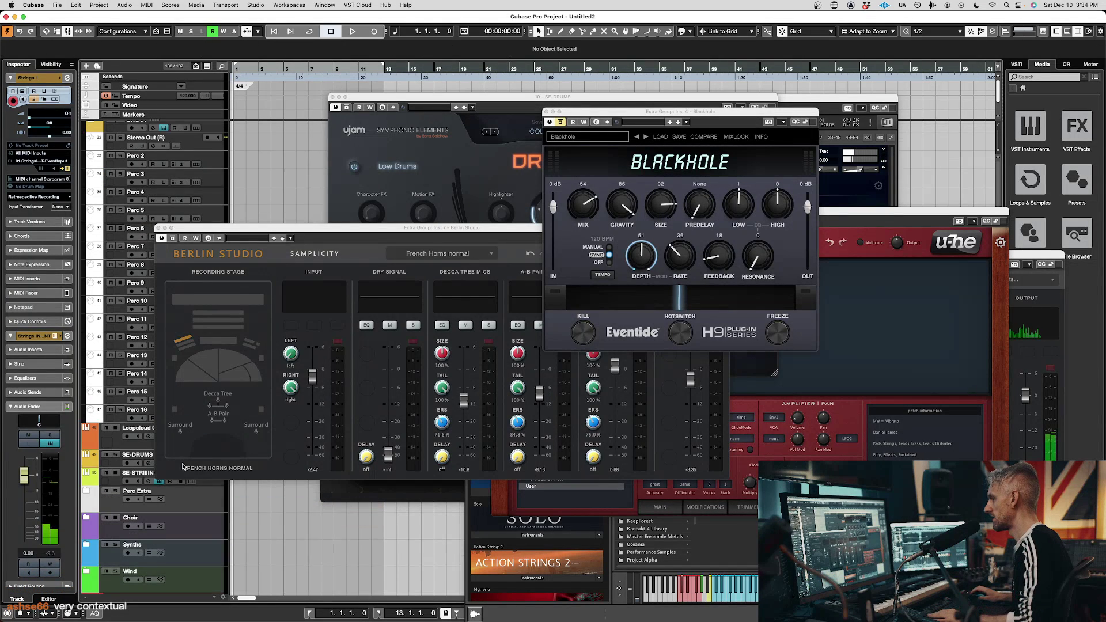
{"action": "left_click", "coordinate": [124, 466]}
{"action": "key", "text": "space"}
{"action": "scroll", "coordinate": [214, 549], "scroll_direction": "down", "scroll_amount": 7}
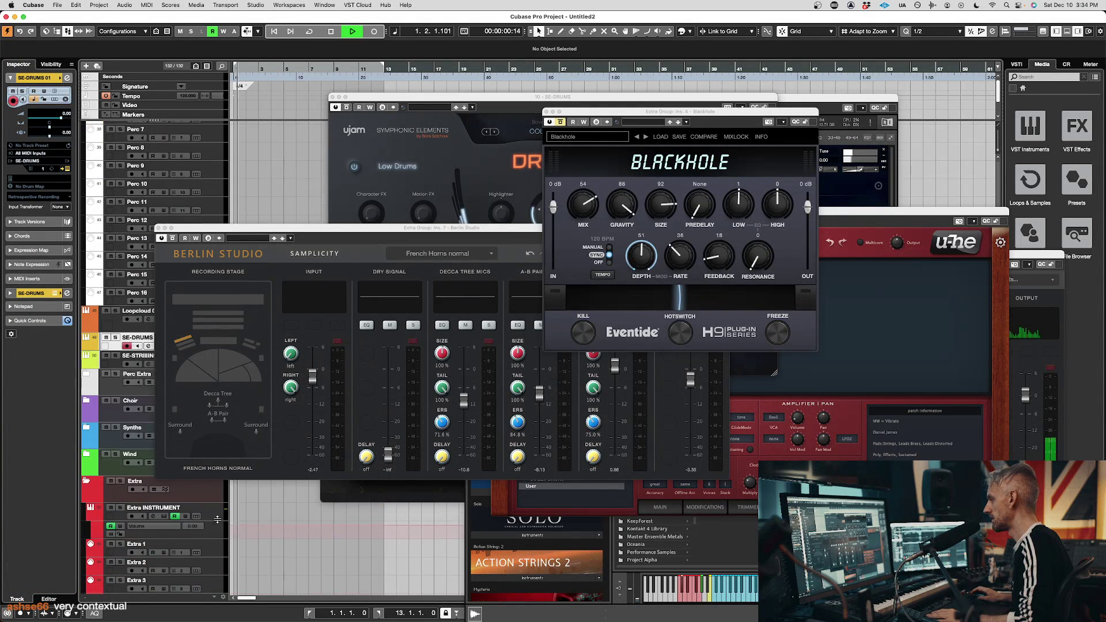
{"action": "left_click", "coordinate": [216, 550]}
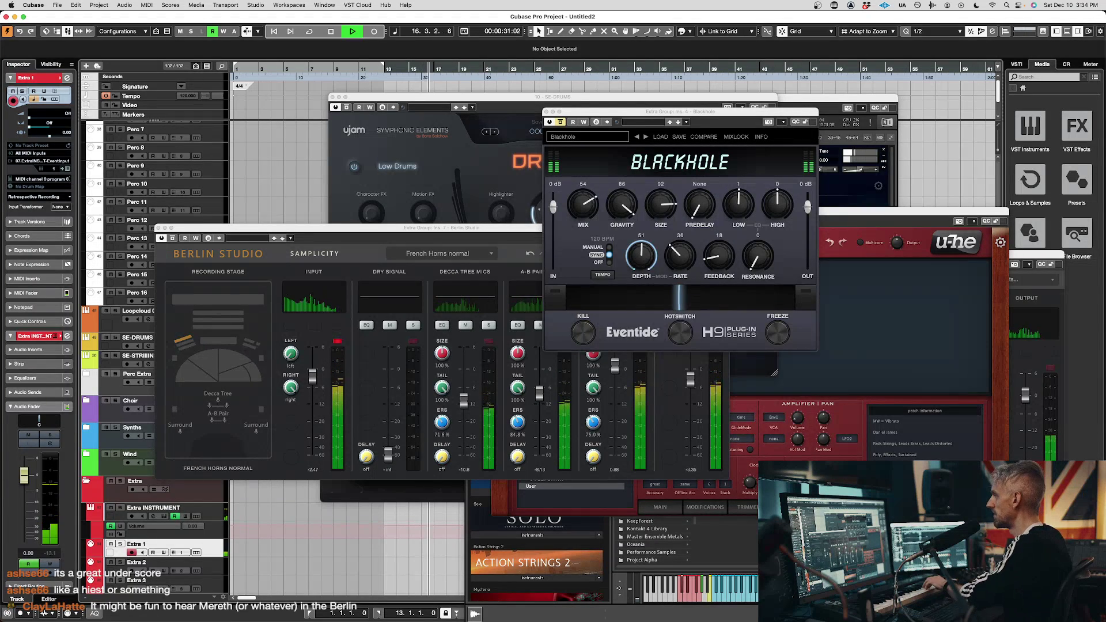
{"action": "left_click", "coordinate": [561, 122]}
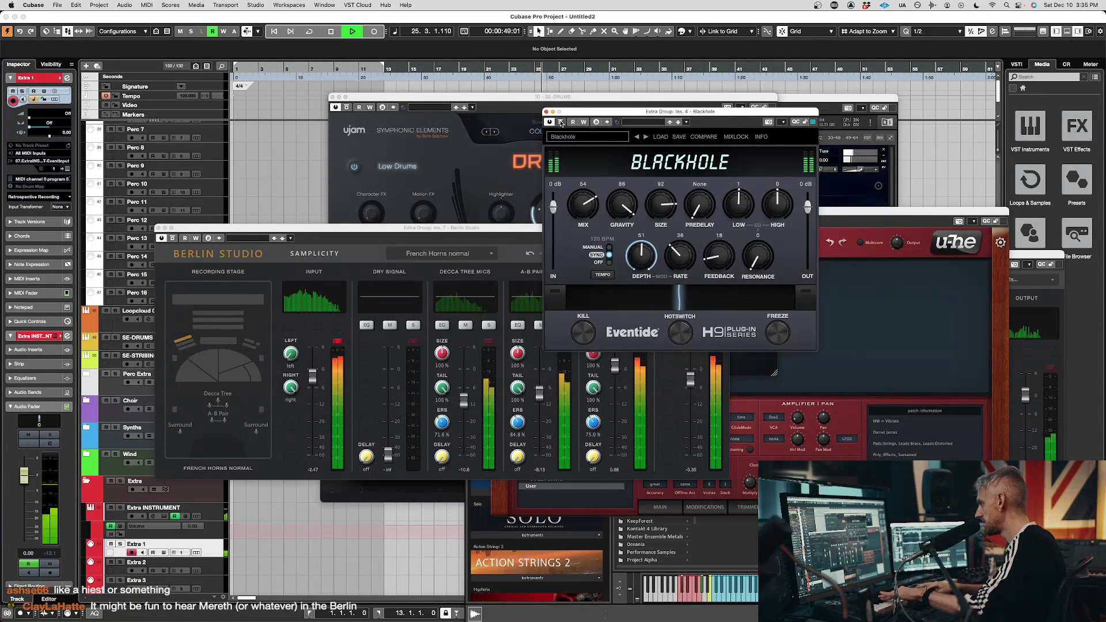
Choose Berlin Studio's Woodwinds position for the Extra Group and set OPAMP-21 to about 8.4% dry/wet, with less High and more Drive
{"action": "left_click", "coordinate": [331, 359]}
{"action": "left_click", "coordinate": [217, 342]}
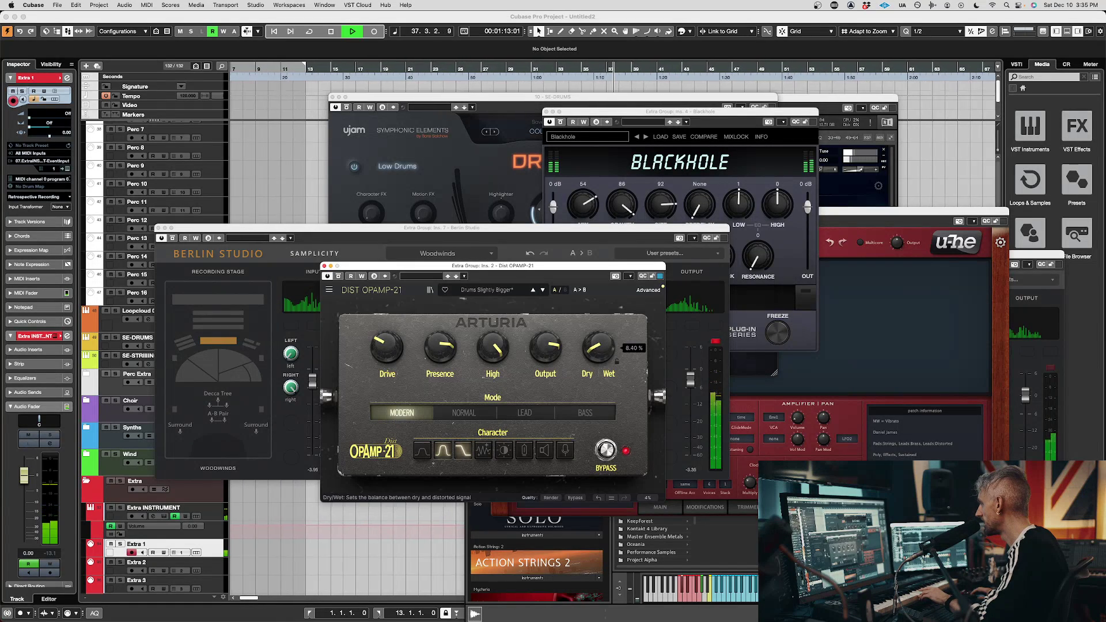
{"action": "left_click_drag", "start_coordinate": [485, 354], "coordinate": [486, 372]}
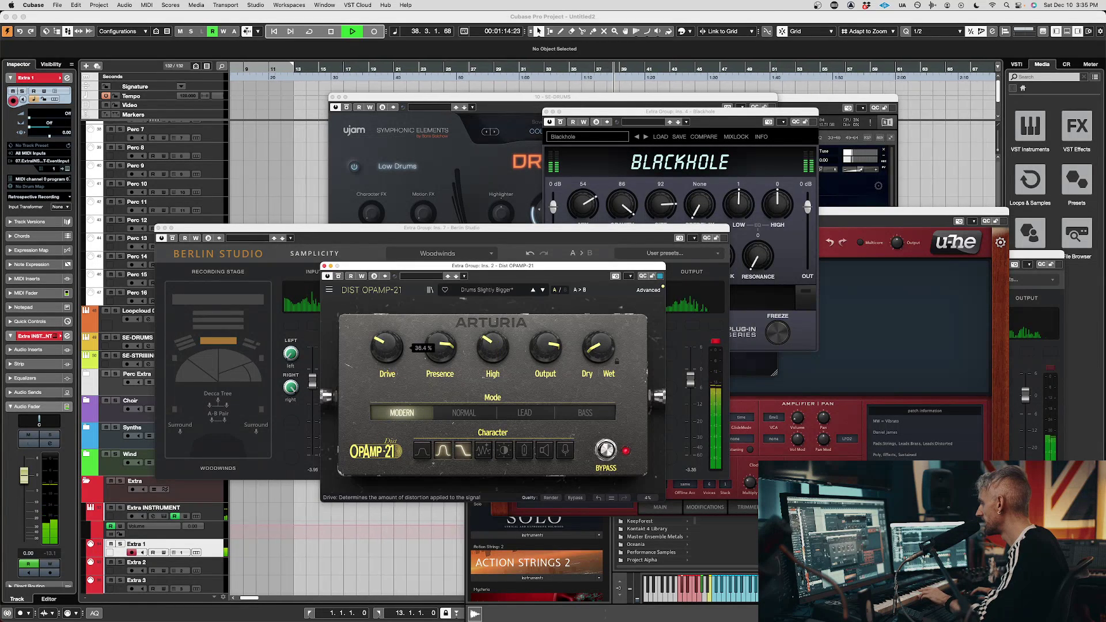
{"action": "left_click_drag", "start_coordinate": [387, 346], "coordinate": [386, 322]}
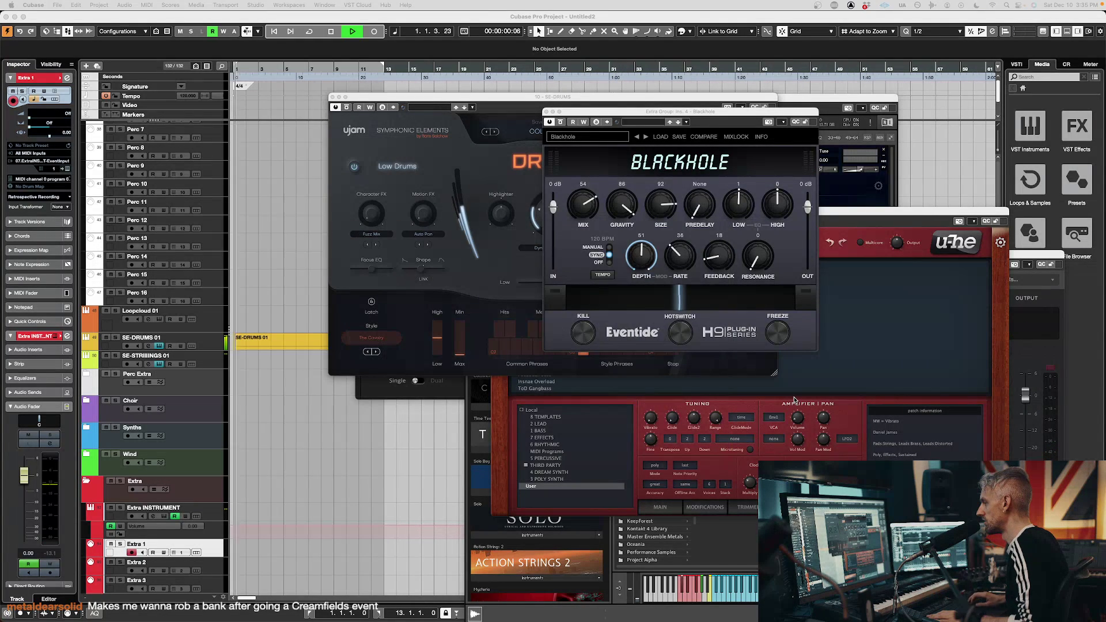
Select the Diva 01 track, raise the dry signal in its Berlin Studio to about -0.01, and stop playback
{"action": "scroll", "coordinate": [220, 243], "scroll_direction": "up", "scroll_amount": 5}
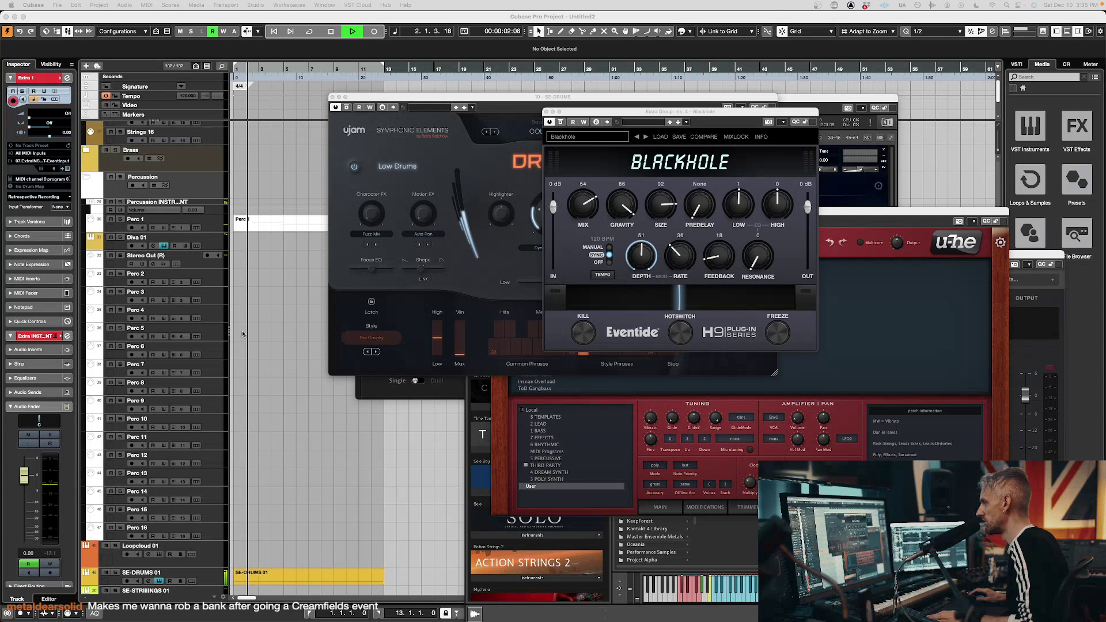
{"action": "left_click", "coordinate": [220, 242]}
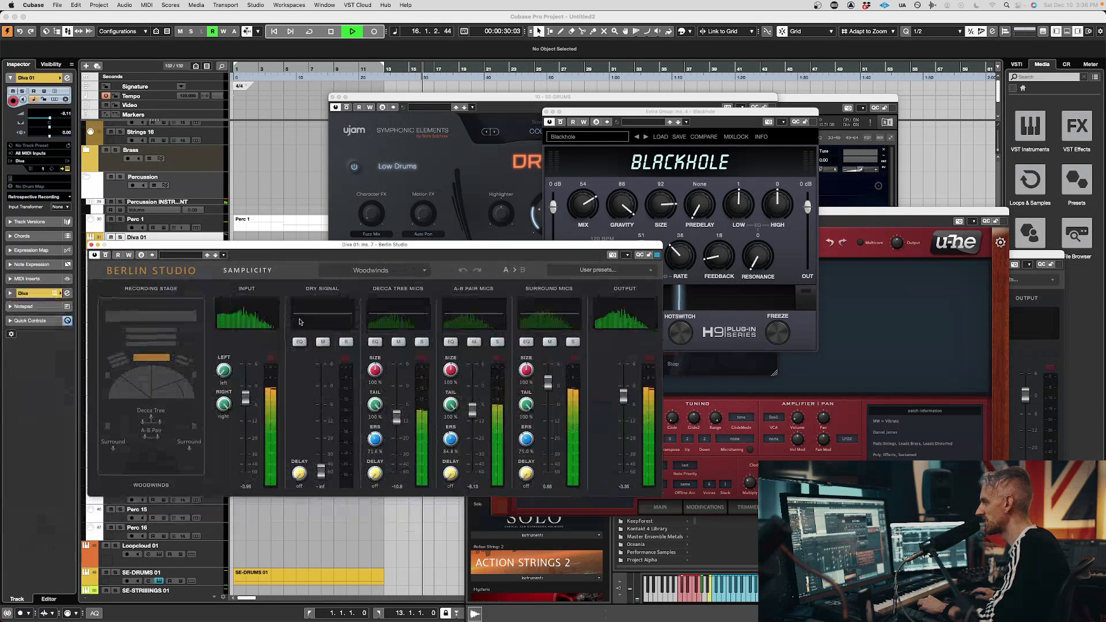
{"action": "left_click_drag", "start_coordinate": [322, 469], "coordinate": [322, 389]}
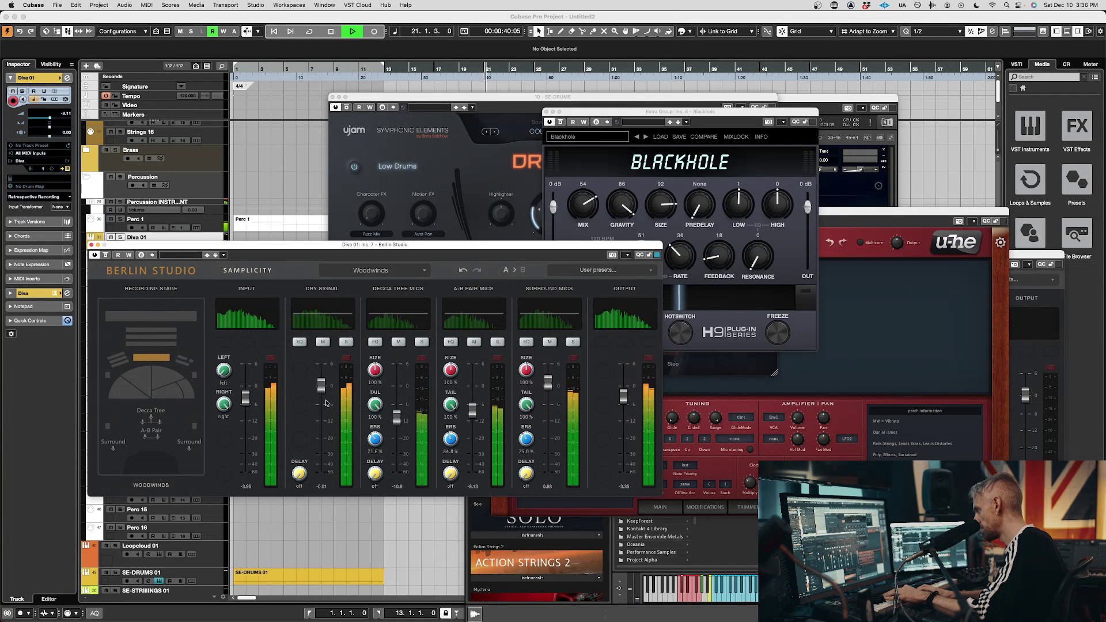
{"action": "key", "text": "space"}
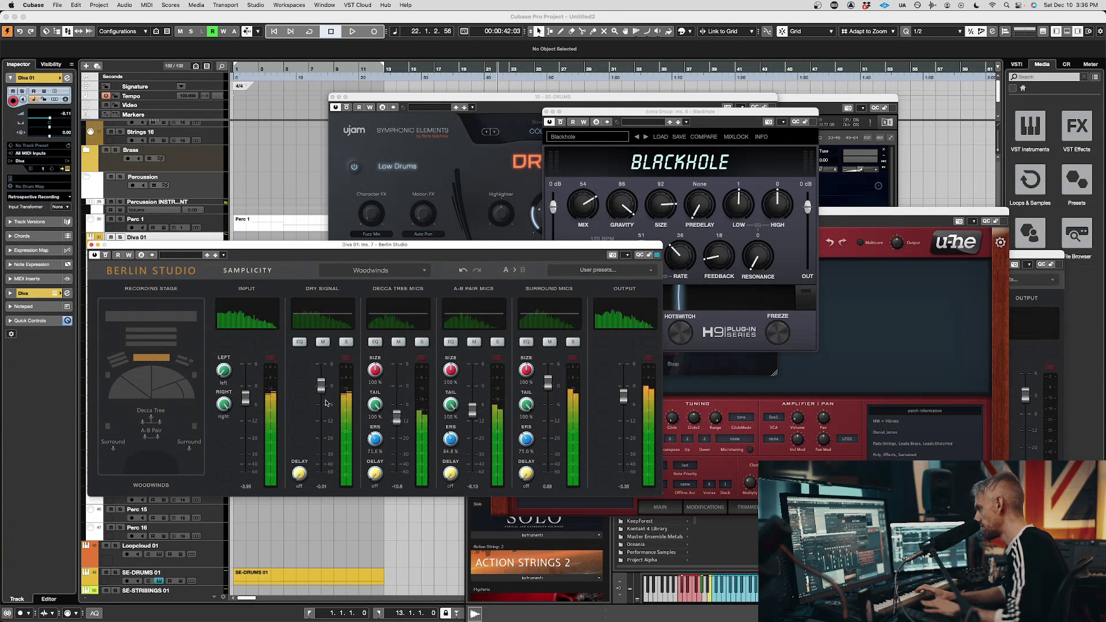